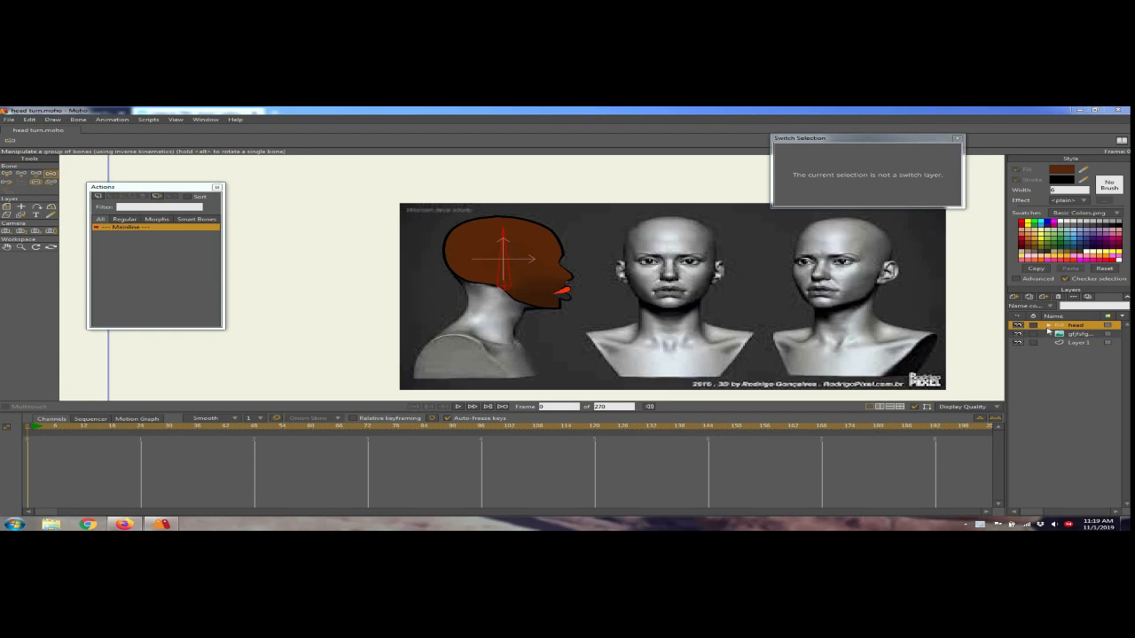
Step: Look through the lip and face layers inside the head bone layer
{"action": "left_click", "coordinate": [1049, 327]}
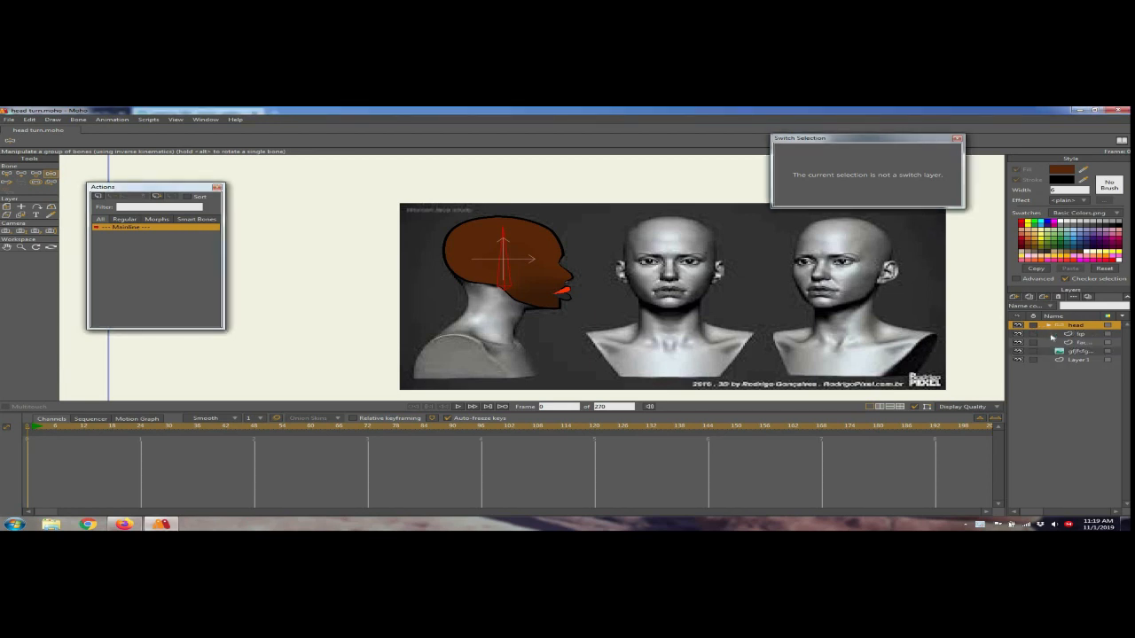
{"action": "left_click", "coordinate": [1052, 334]}
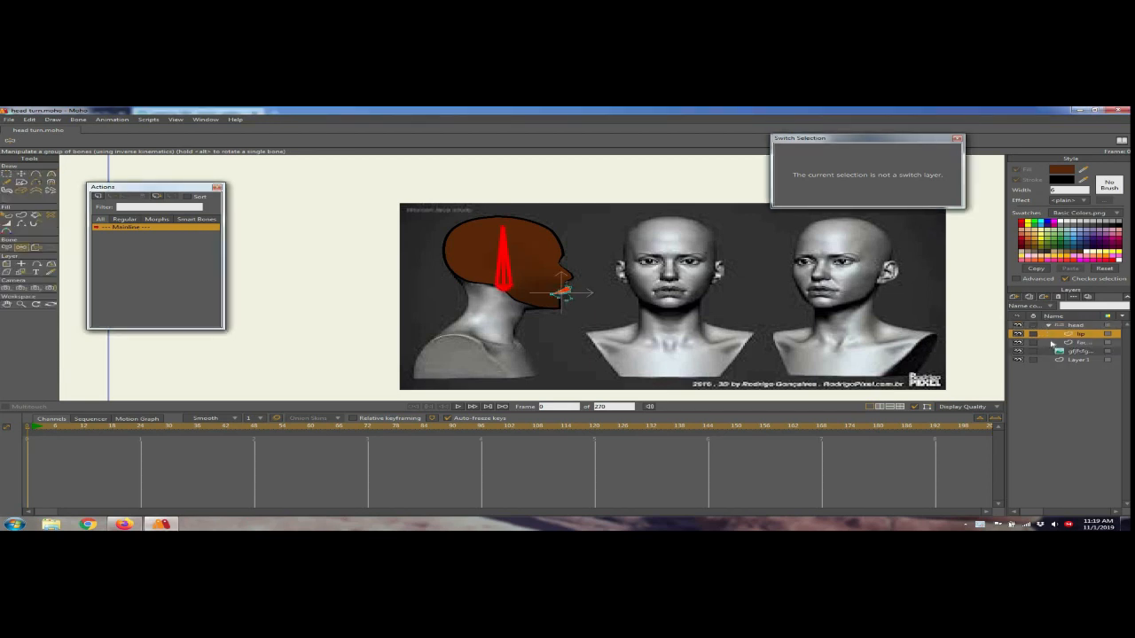
{"action": "left_click", "coordinate": [1046, 342]}
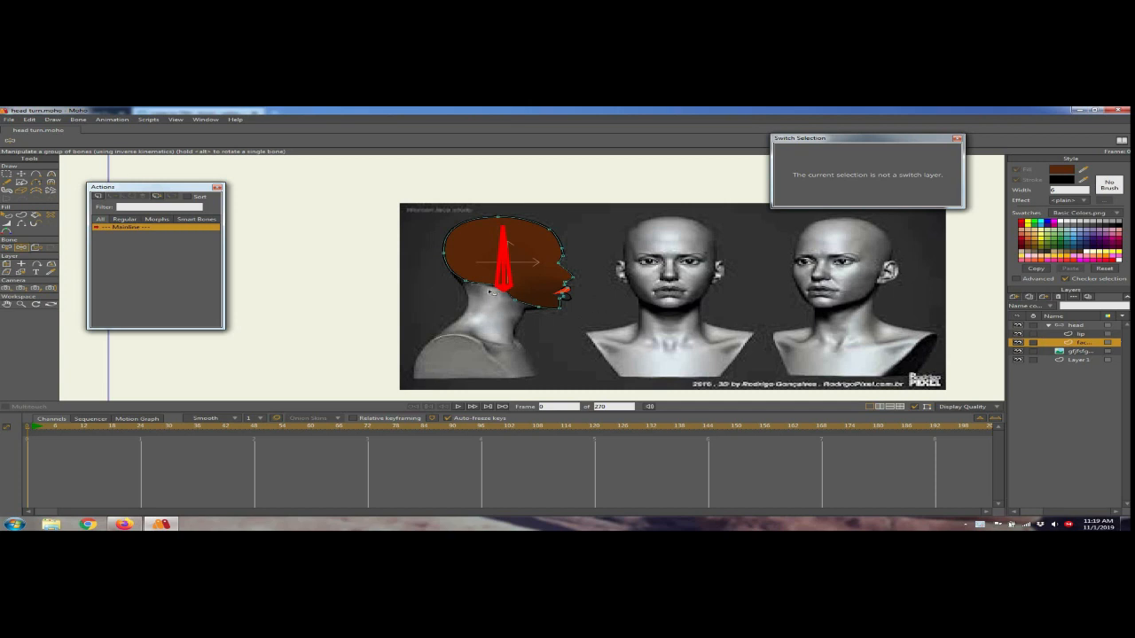
{"action": "left_click", "coordinate": [1076, 333]}
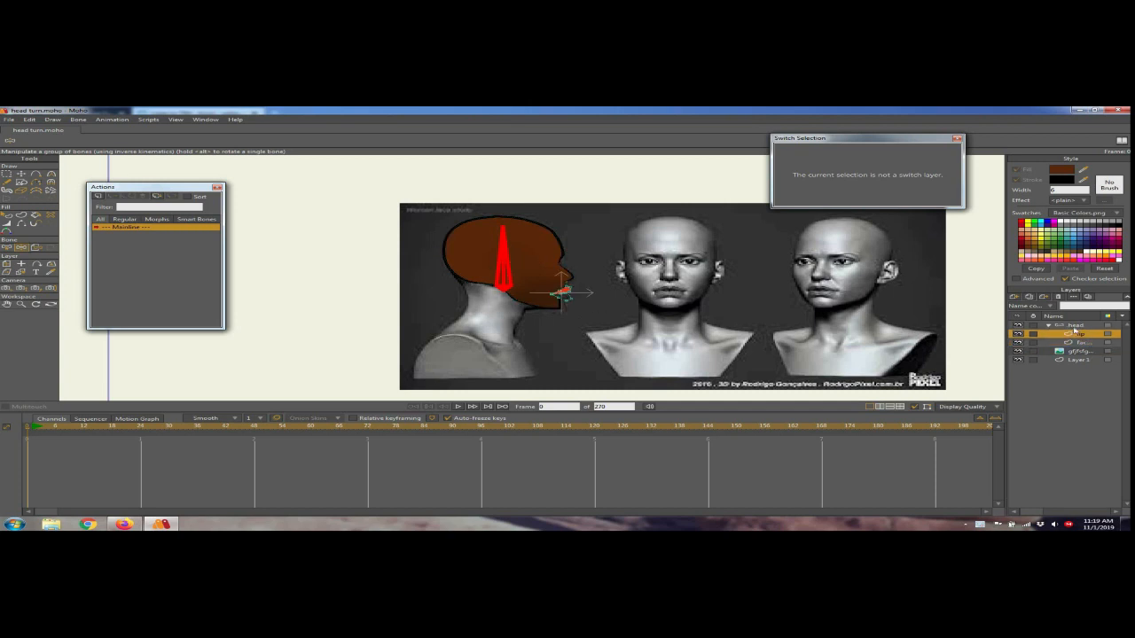
{"action": "left_click", "coordinate": [1052, 326]}
{"action": "left_click", "coordinate": [1049, 326]}
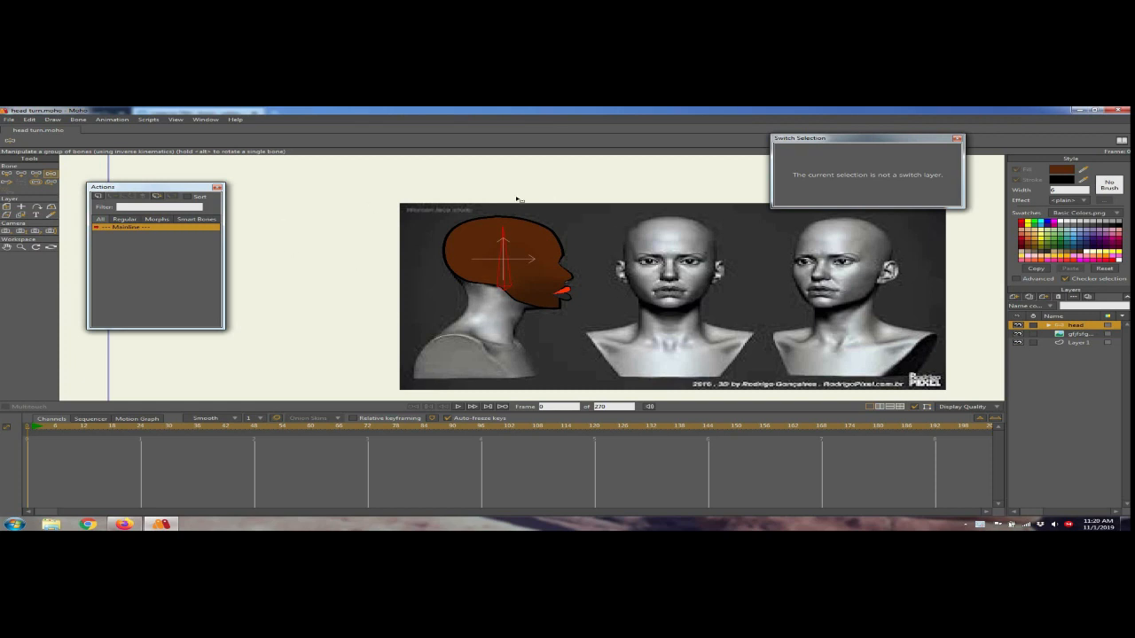
Step: Deselect the head bone and add a small vertical bone between the profile drawing and the front-view reference head
{"action": "left_click", "coordinate": [507, 284]}
{"action": "left_click", "coordinate": [22, 174]}
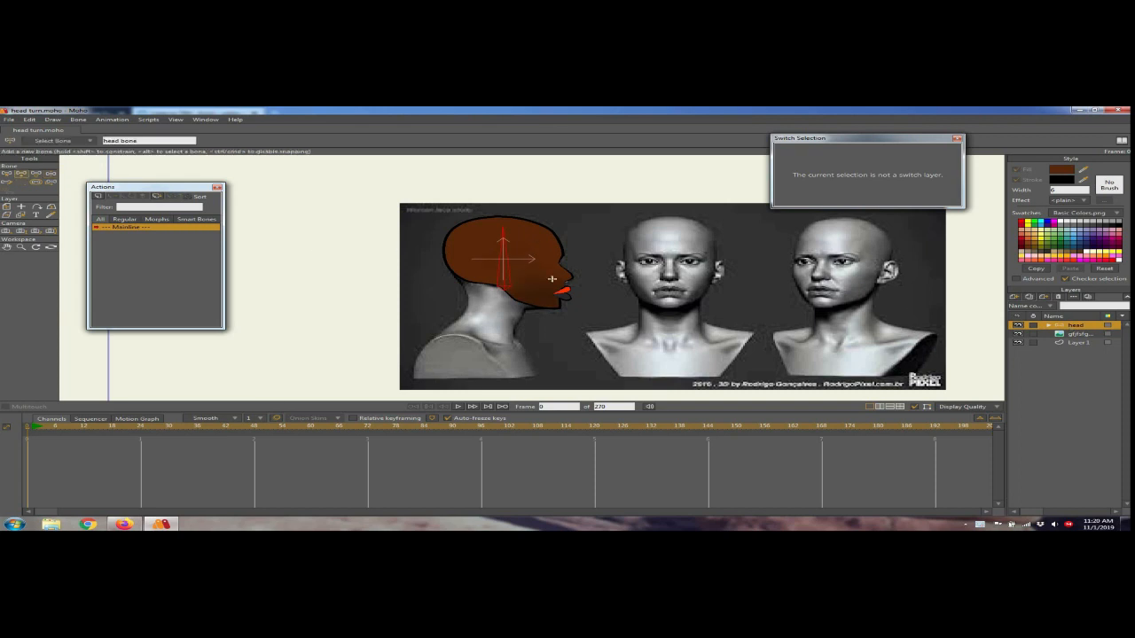
{"action": "scroll", "coordinate": [605, 263], "scroll_direction": "up", "scroll_amount": 2}
{"action": "left_click_drag", "start_coordinate": [605, 263], "coordinate": [530, 277]}
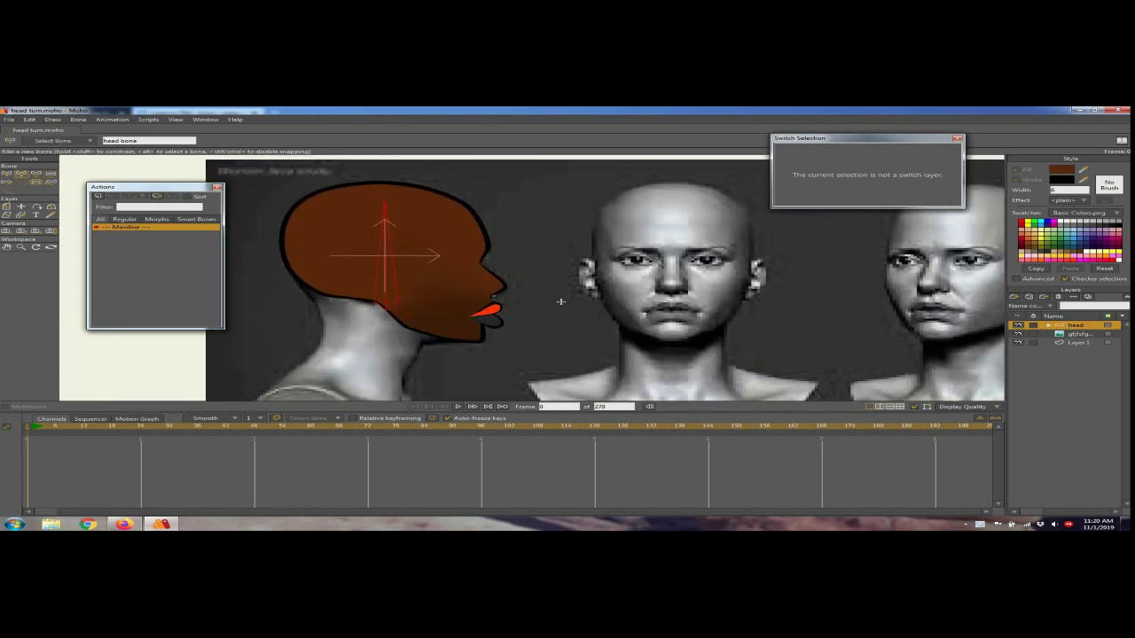
{"action": "left_click", "coordinate": [7, 173]}
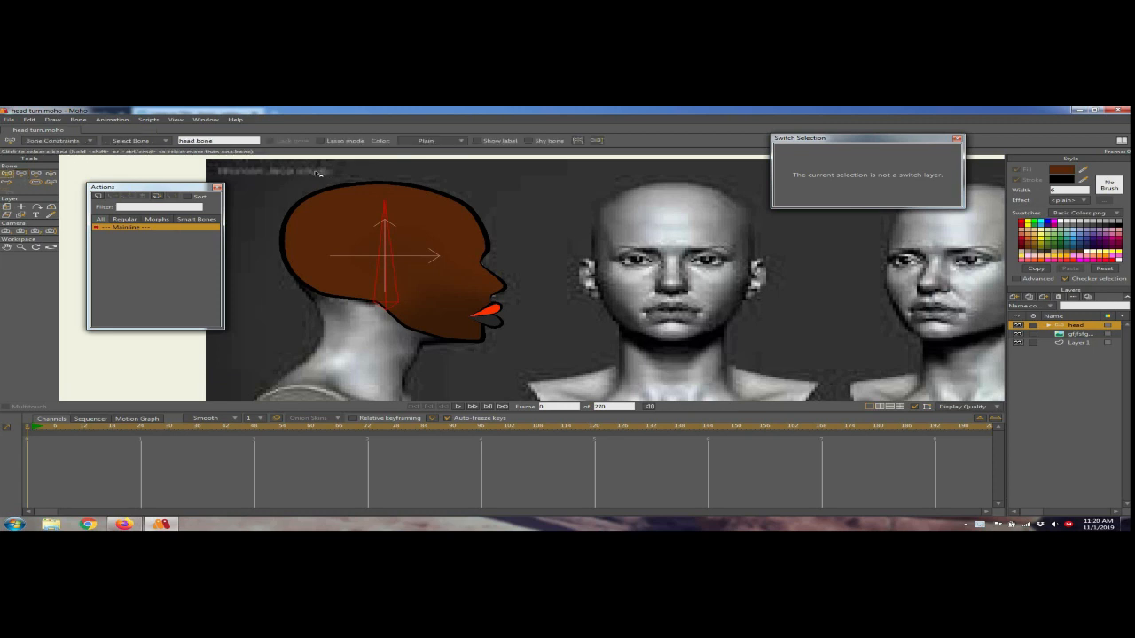
{"action": "left_click", "coordinate": [20, 175]}
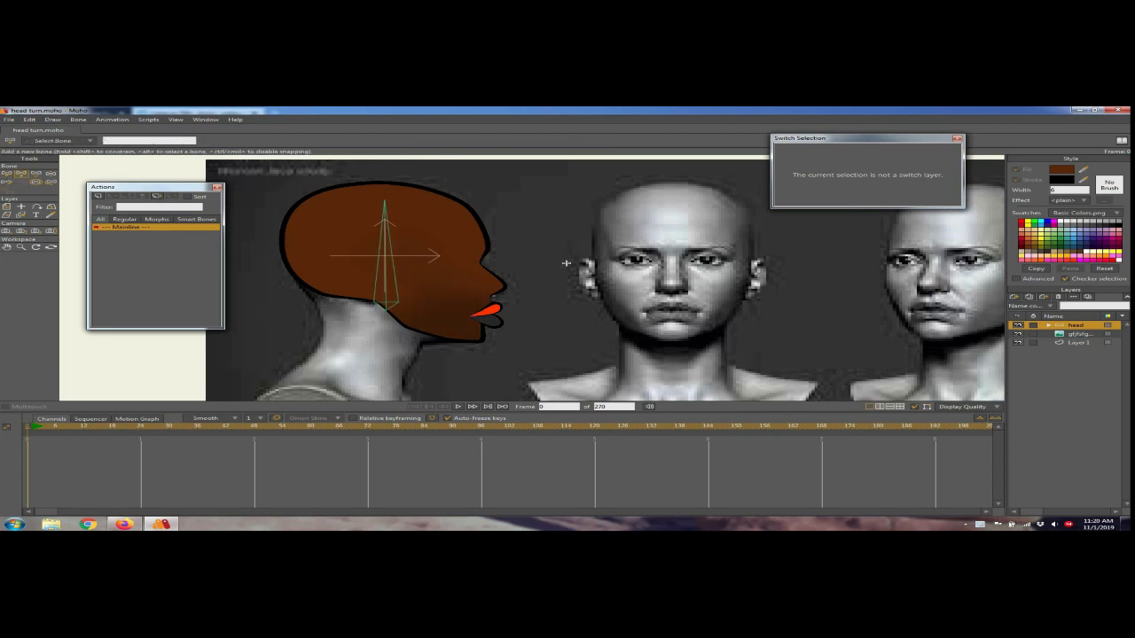
{"action": "left_click_drag", "start_coordinate": [568, 221], "coordinate": [568, 262]}
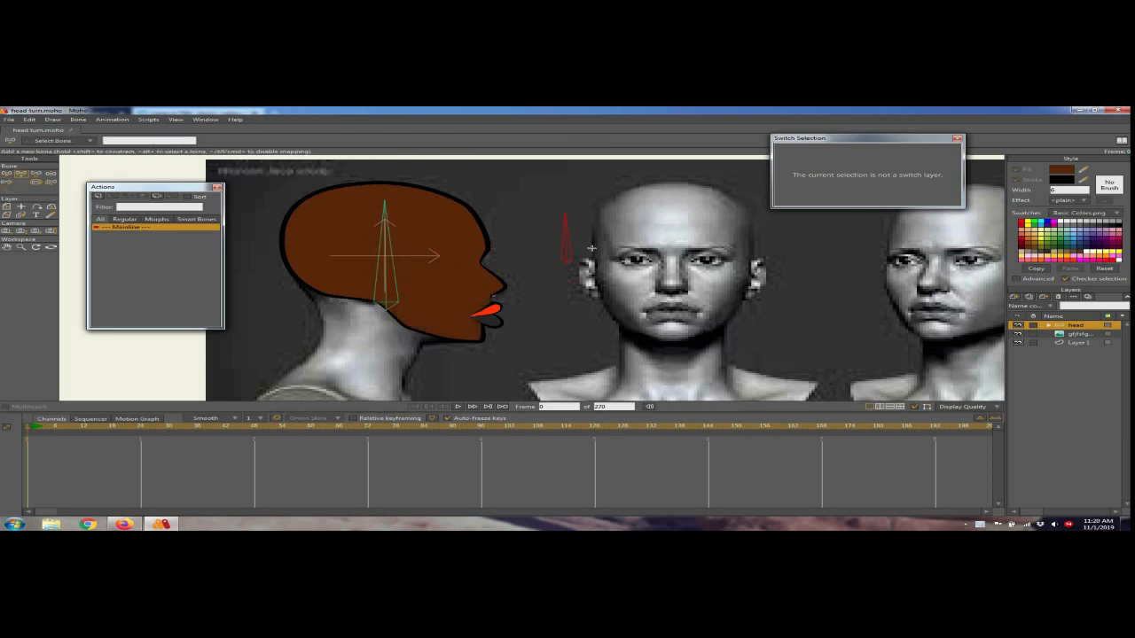
Step: Rename the new bone beside the front-view head as head turn
{"action": "left_click", "coordinate": [36, 181]}
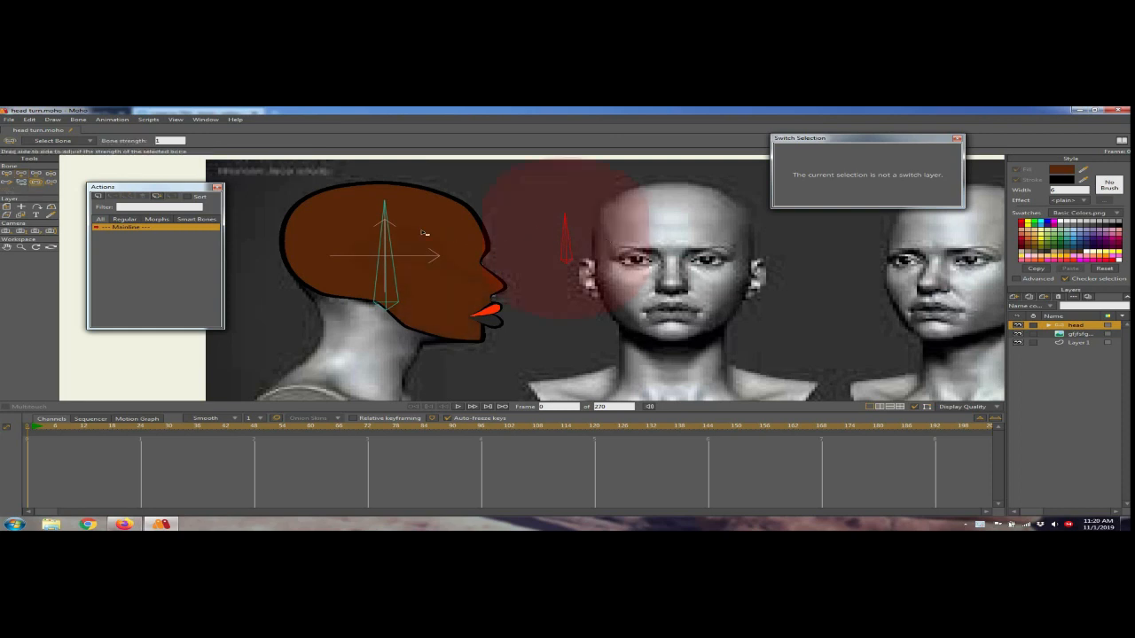
{"action": "left_click", "coordinate": [6, 175]}
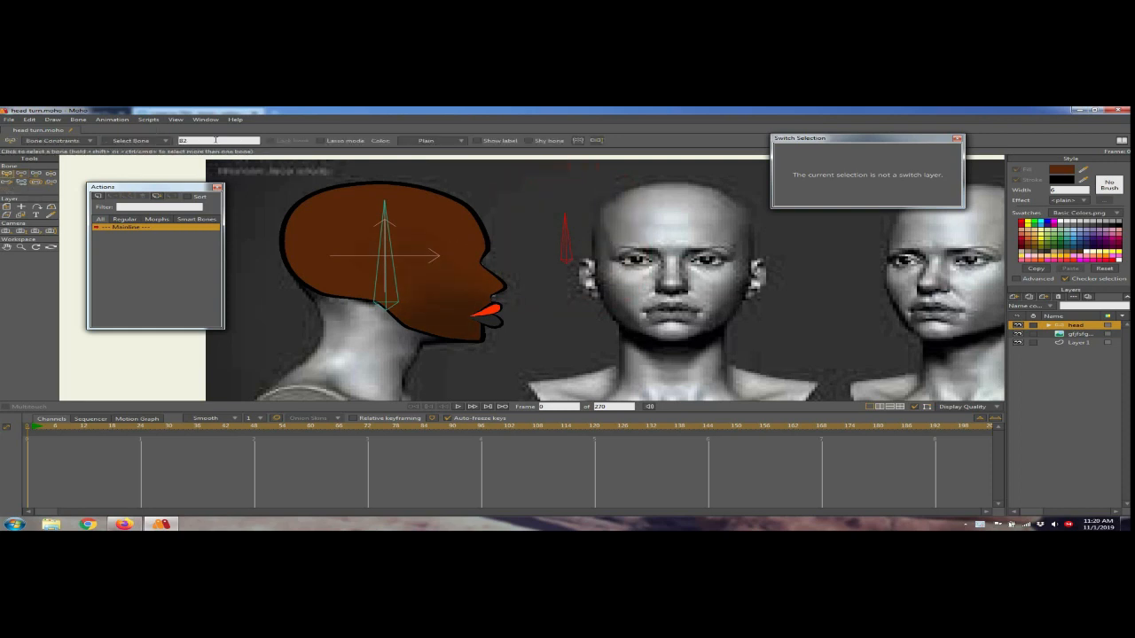
{"action": "left_click", "coordinate": [216, 139]}
{"action": "key", "text": "Return"}
{"action": "left_click", "coordinate": [602, 194]}
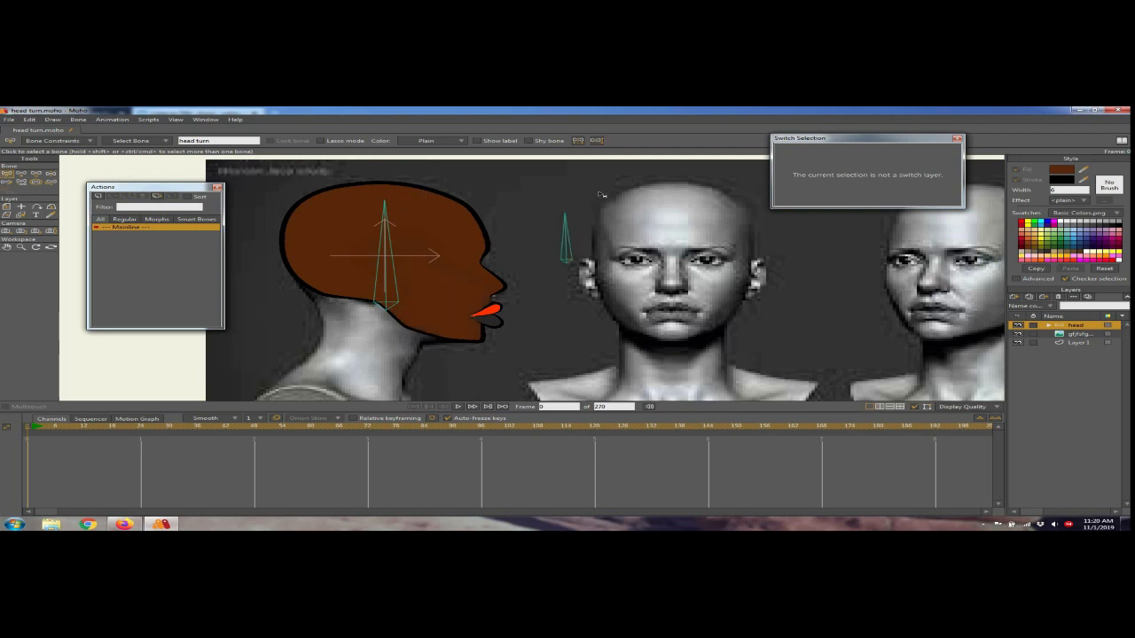
Step: Make a smart bone dial from the head turn bone with a duration of 24 frames
{"action": "scroll", "coordinate": [638, 271], "scroll_direction": "down", "scroll_amount": 5}
{"action": "scroll", "coordinate": [562, 260], "scroll_direction": "up", "scroll_amount": 4}
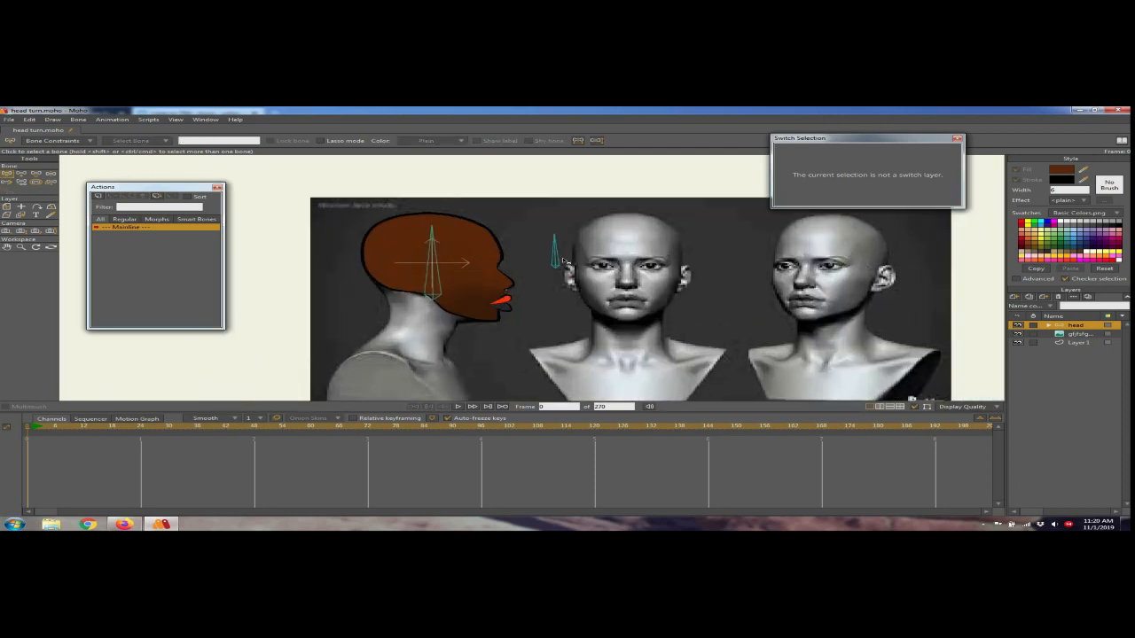
{"action": "left_click", "coordinate": [556, 263]}
{"action": "left_click", "coordinate": [78, 119]}
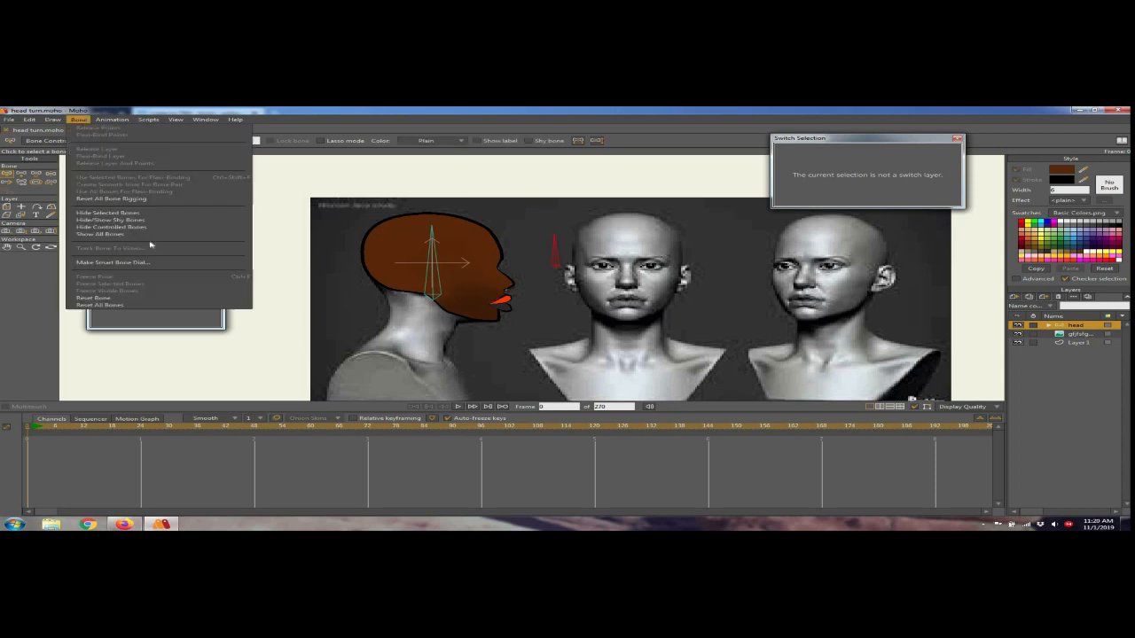
{"action": "left_click", "coordinate": [142, 263]}
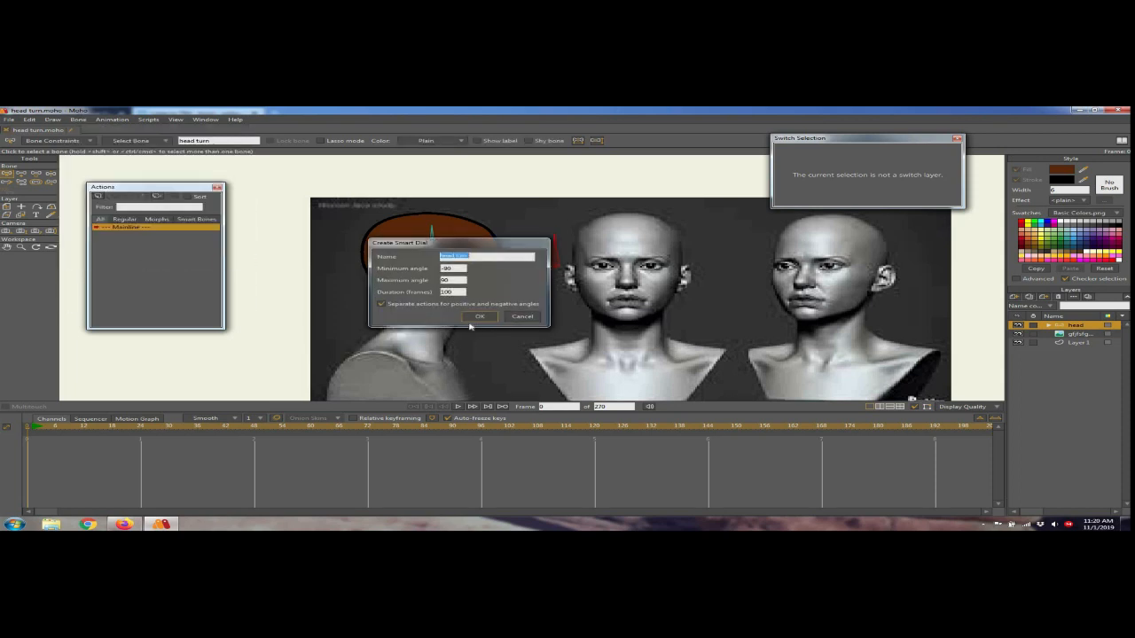
{"action": "left_click", "coordinate": [451, 291]}
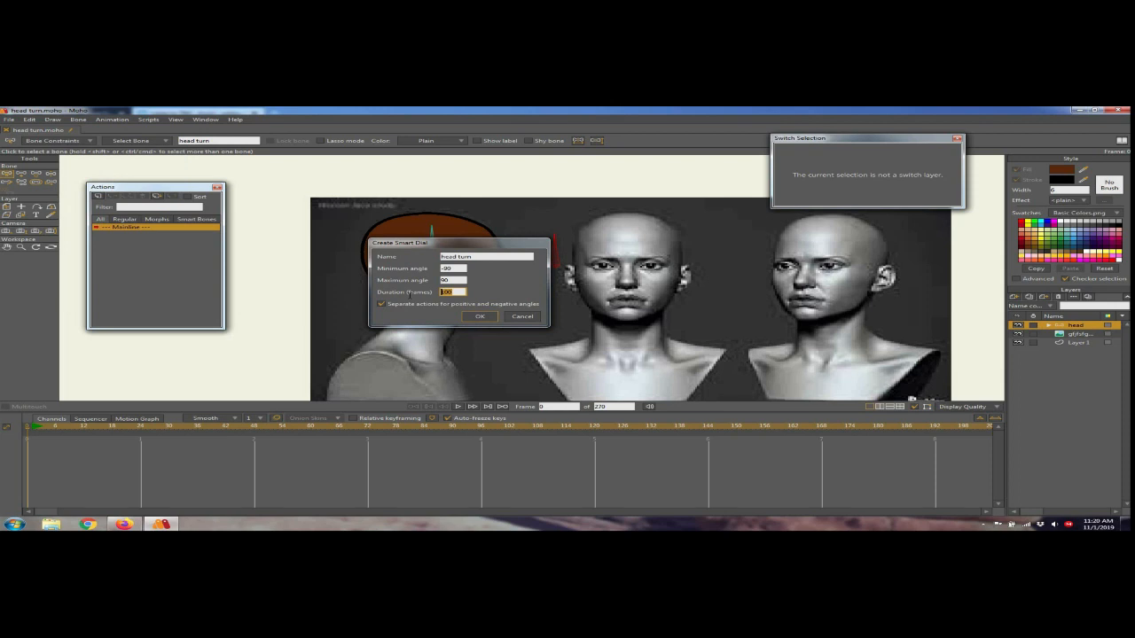
{"action": "type", "text": "24"}
{"action": "left_click", "coordinate": [480, 317]}
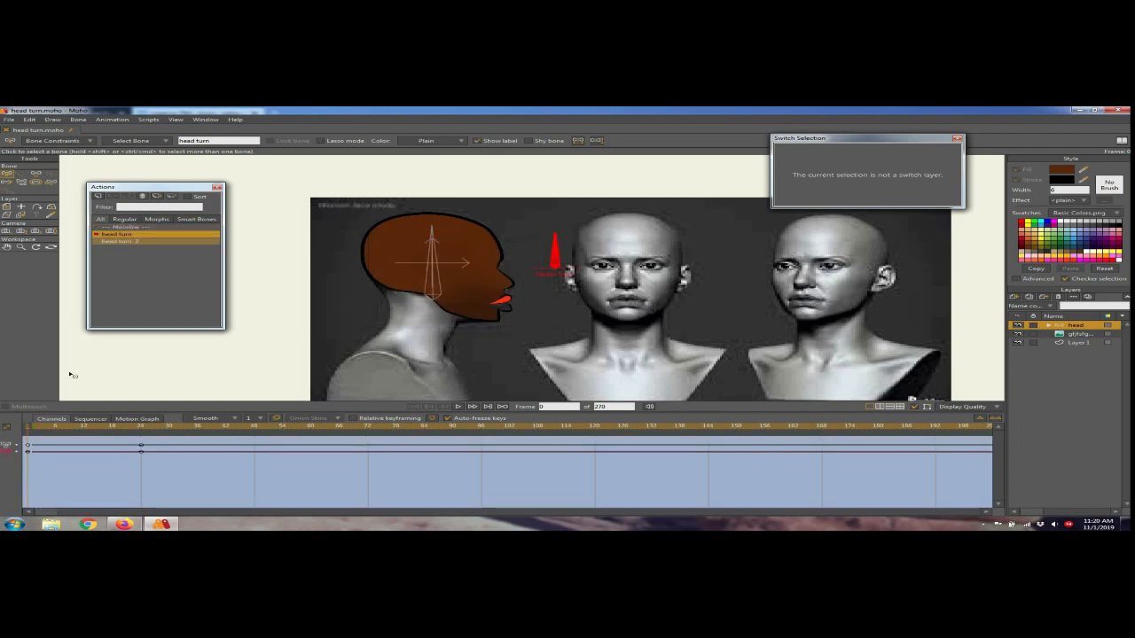
Step: Copy the starting keyframes of the head turn action to frame 1 and scrub to frame 24
{"action": "left_click", "coordinate": [29, 431]}
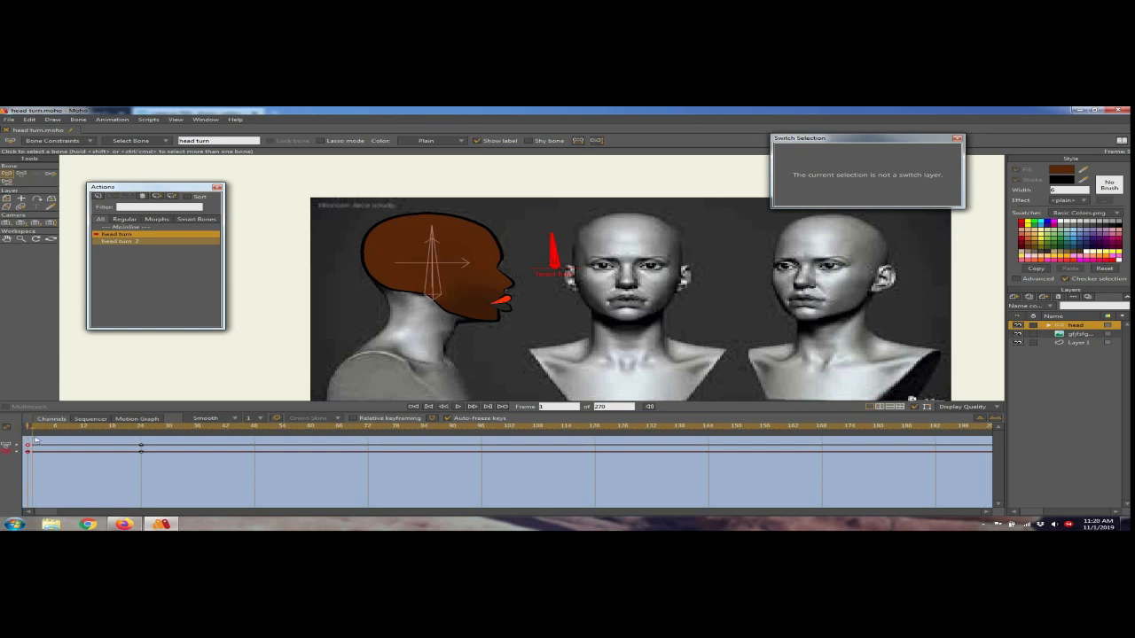
{"action": "key", "text": "ctrl+v"}
{"action": "left_click_drag", "start_coordinate": [67, 431], "coordinate": [140, 447]}
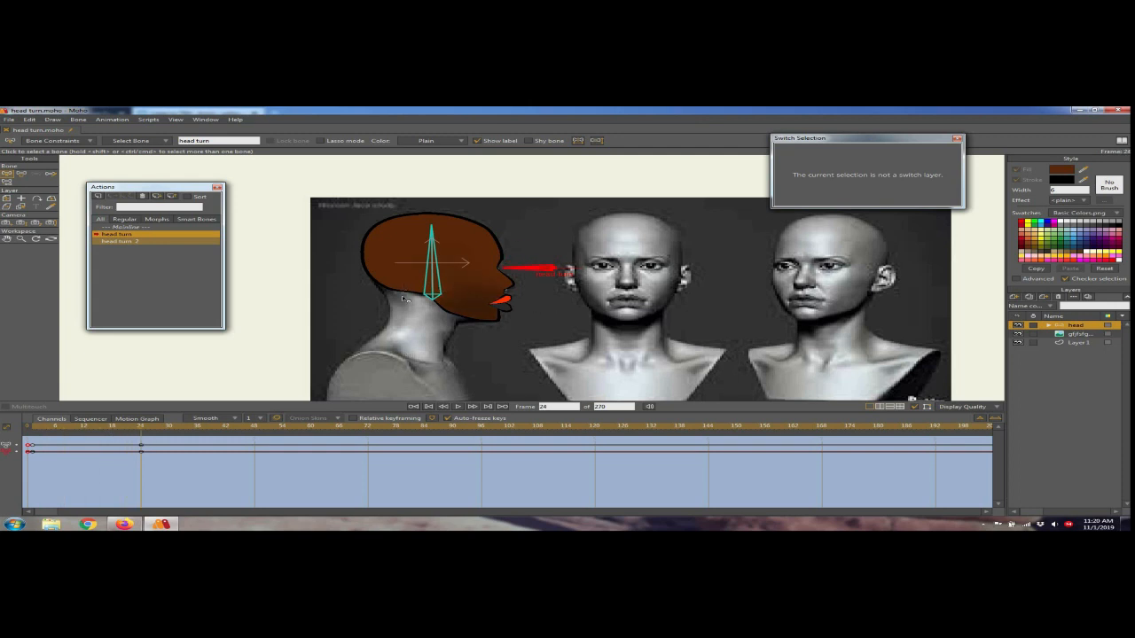
{"action": "left_click_drag", "start_coordinate": [55, 429], "coordinate": [140, 430]}
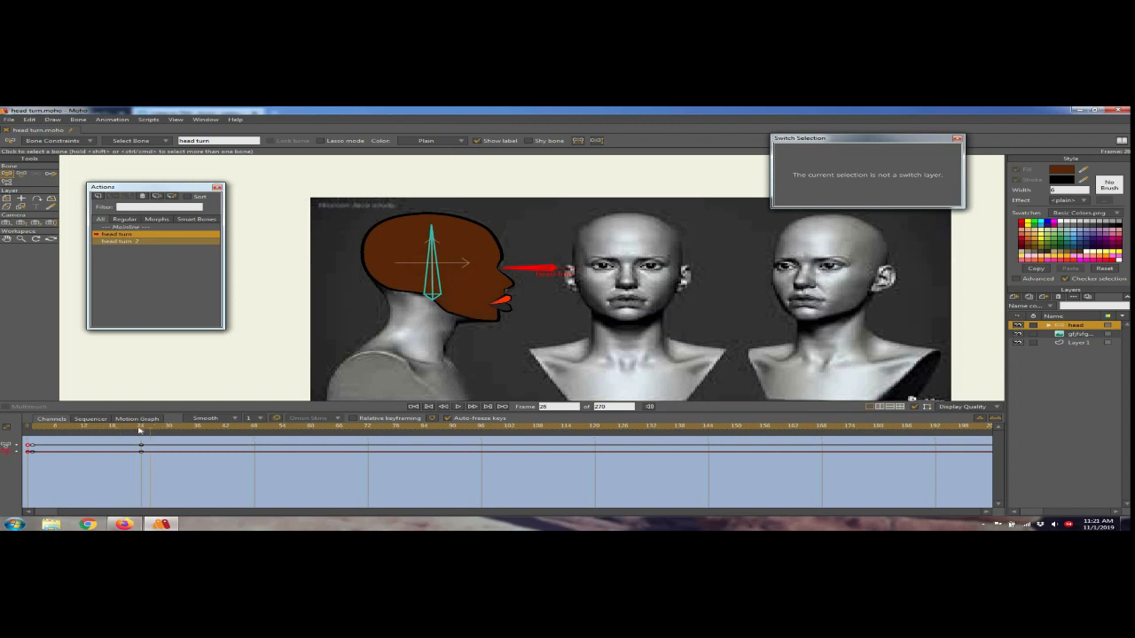
Step: Expand the head bone layer and place the reference image layer inside it below the face layer
{"action": "left_click", "coordinate": [1050, 327]}
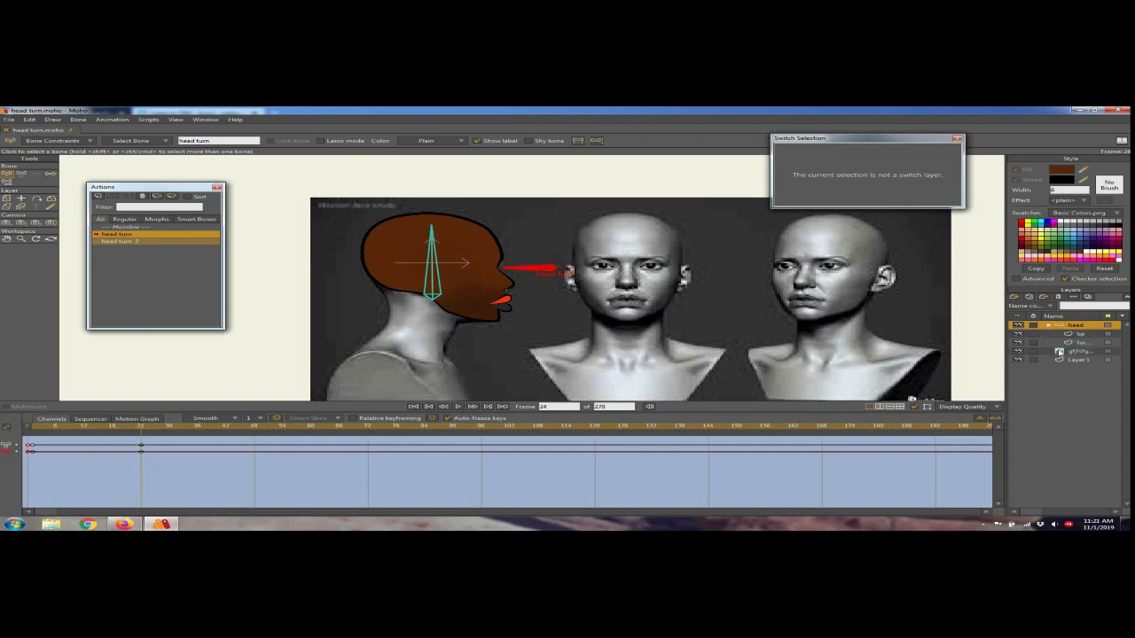
{"action": "left_click", "coordinate": [1060, 353]}
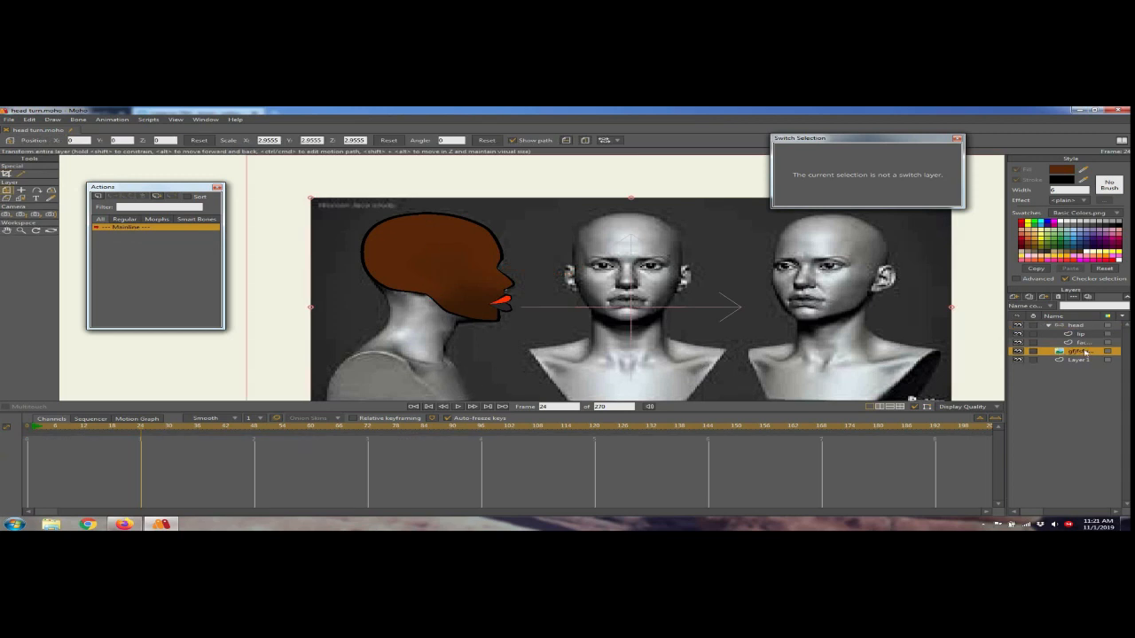
{"action": "left_click_drag", "start_coordinate": [1086, 348], "coordinate": [1080, 341]}
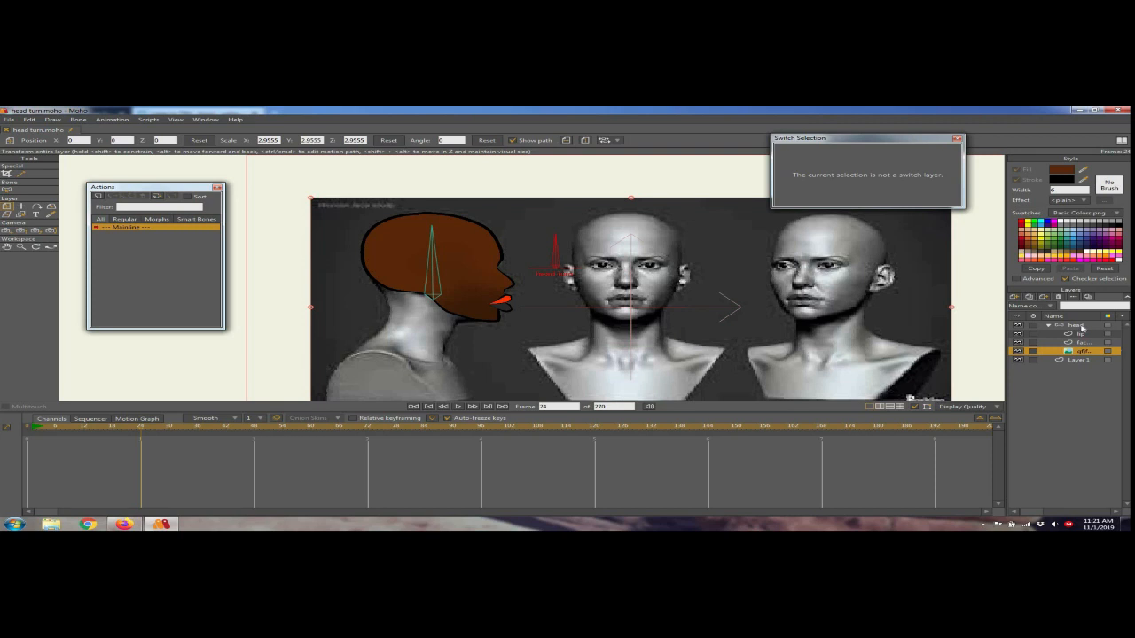
Step: Reactivate the head turn action, go to frame 24 and select the reference image layer
{"action": "left_click", "coordinate": [1081, 326]}
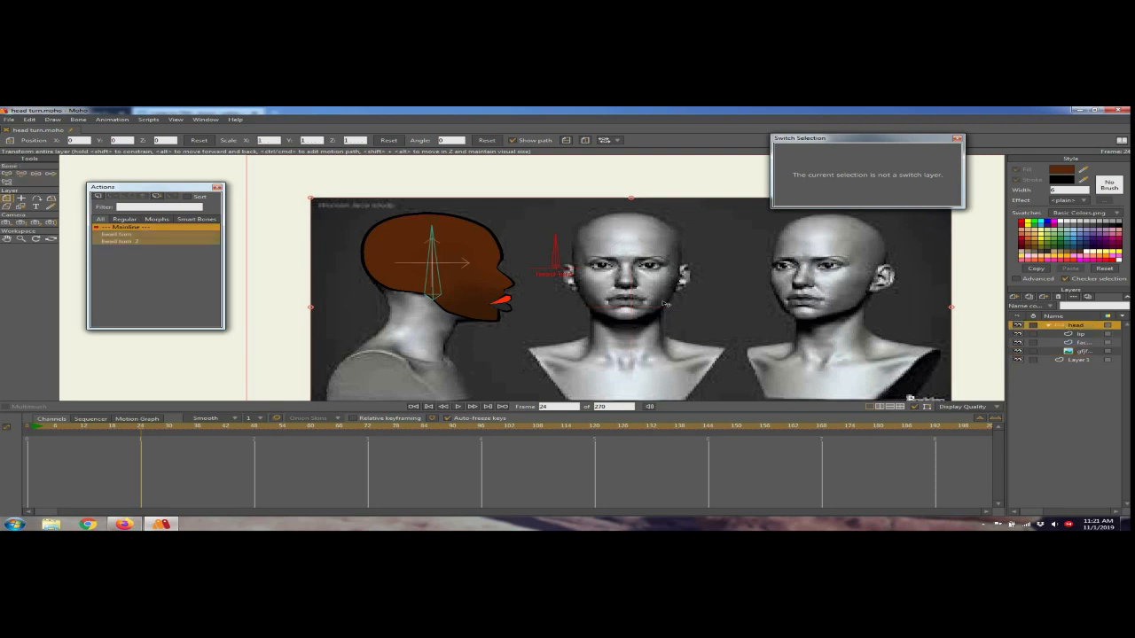
{"action": "left_click", "coordinate": [1084, 352]}
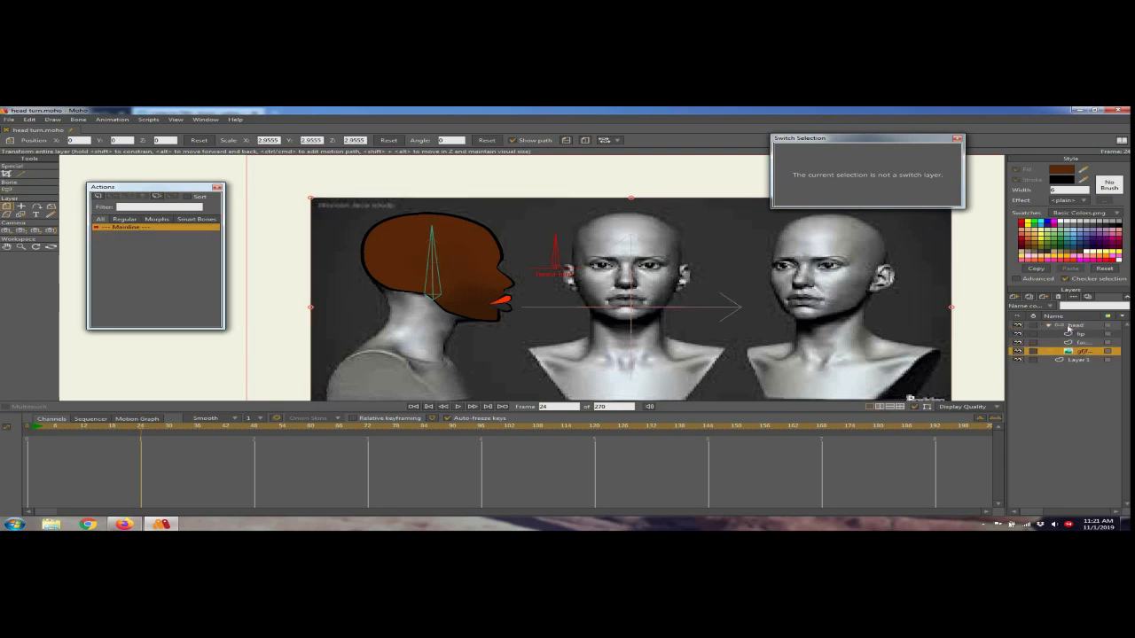
{"action": "left_click", "coordinate": [1070, 327]}
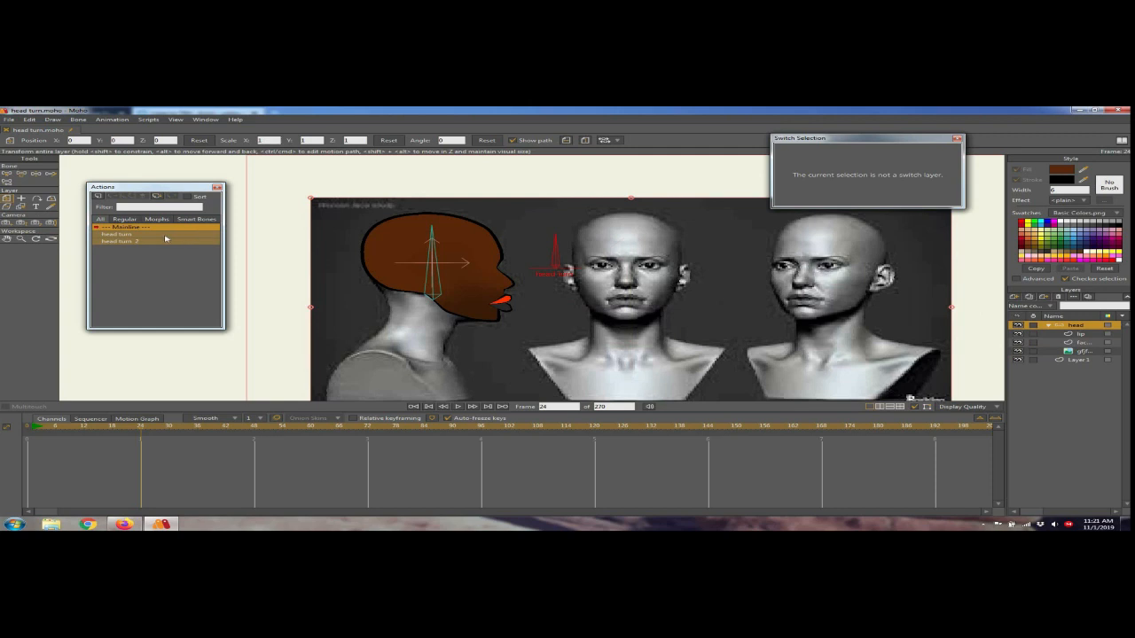
{"action": "double_click", "coordinate": [164, 235]}
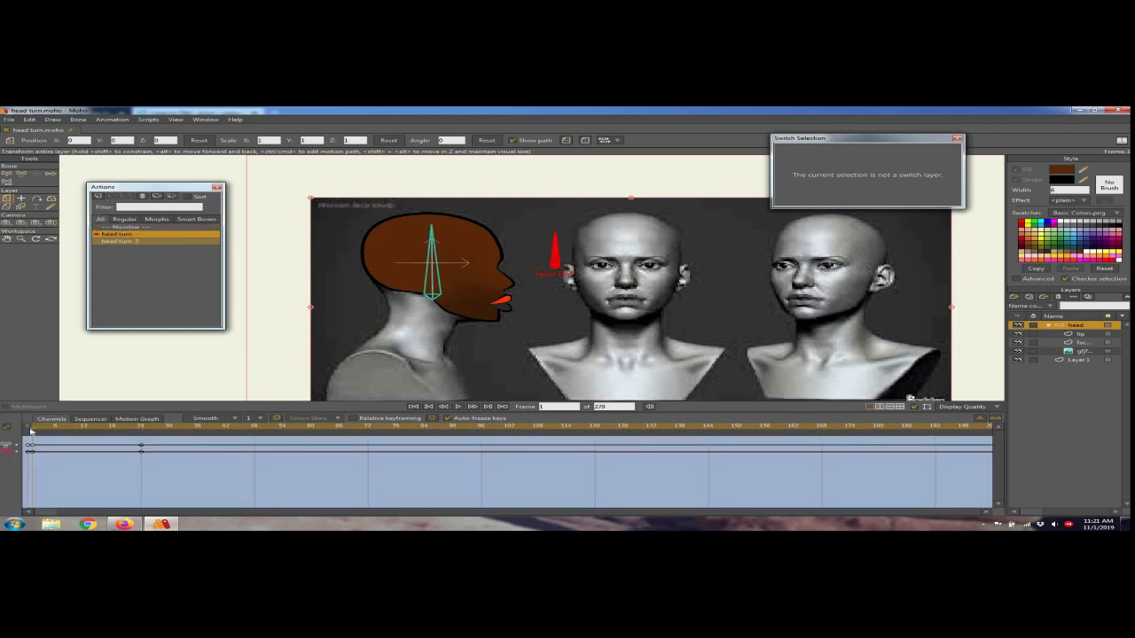
{"action": "left_click_drag", "start_coordinate": [31, 432], "coordinate": [141, 432]}
{"action": "left_click", "coordinate": [1069, 352]}
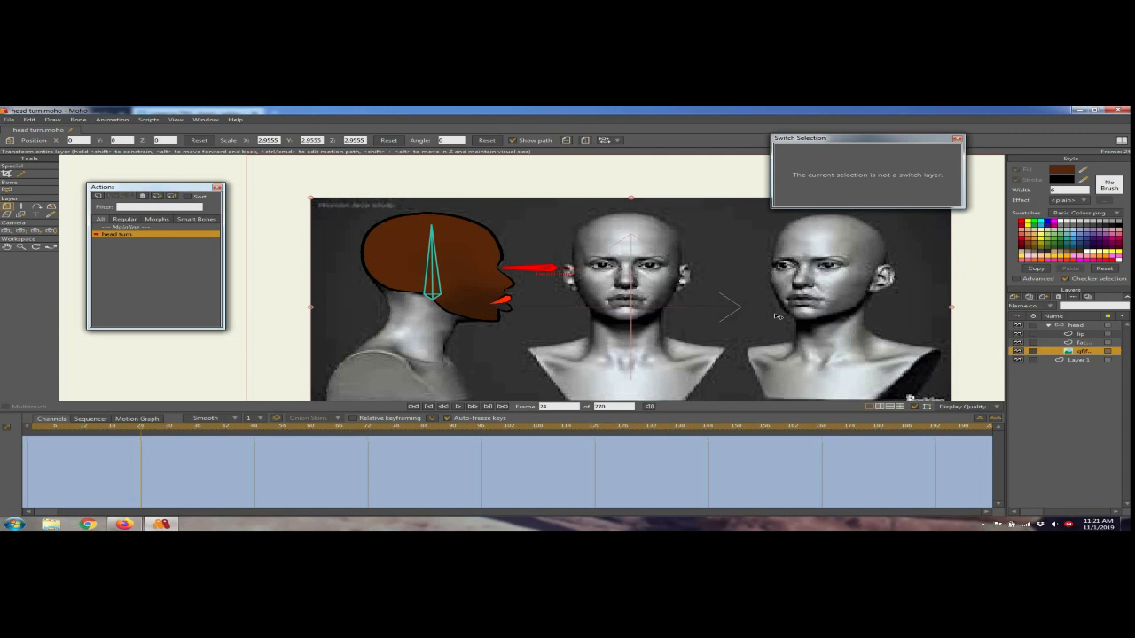
{"action": "left_click_drag", "start_coordinate": [736, 313], "coordinate": [574, 312]}
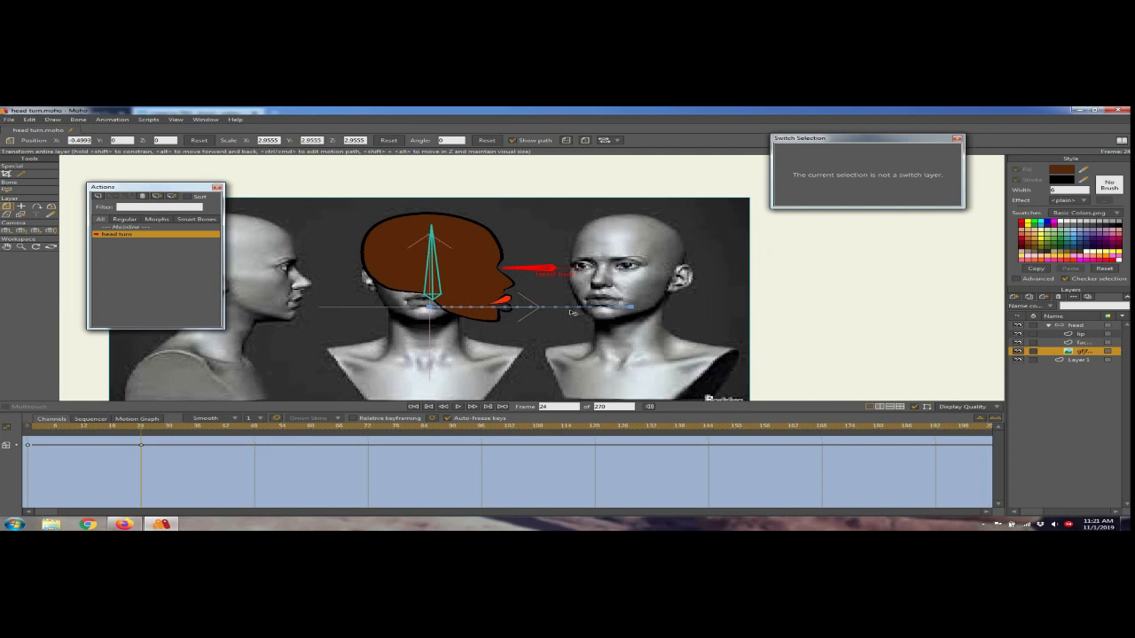
{"action": "left_click_drag", "start_coordinate": [572, 312], "coordinate": [592, 312]}
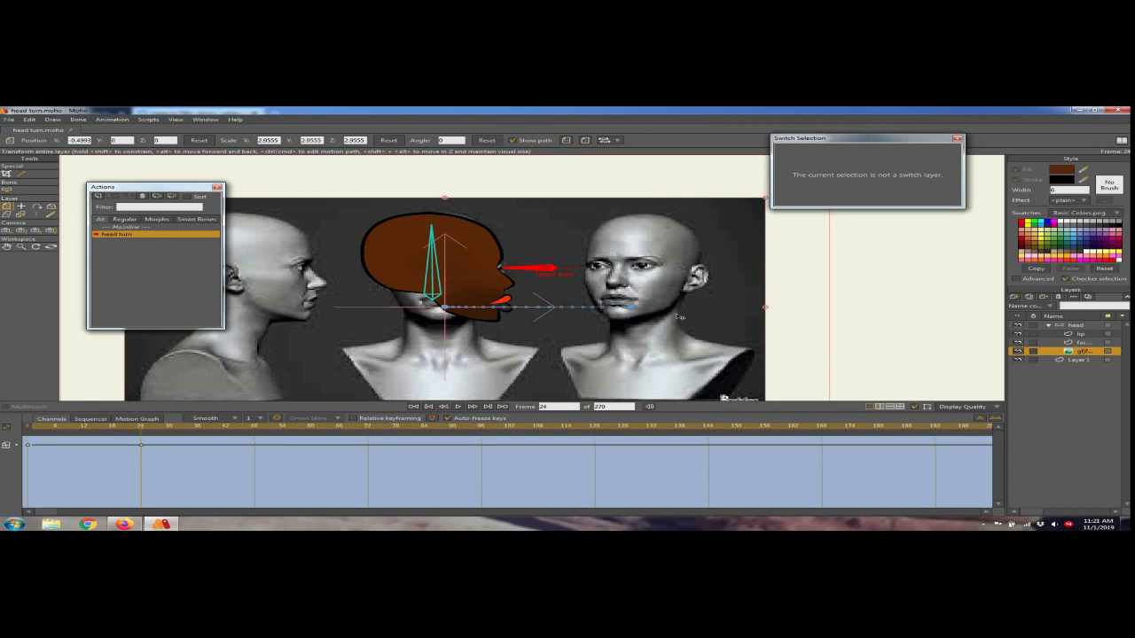
{"action": "key", "text": "ctrl+z"}
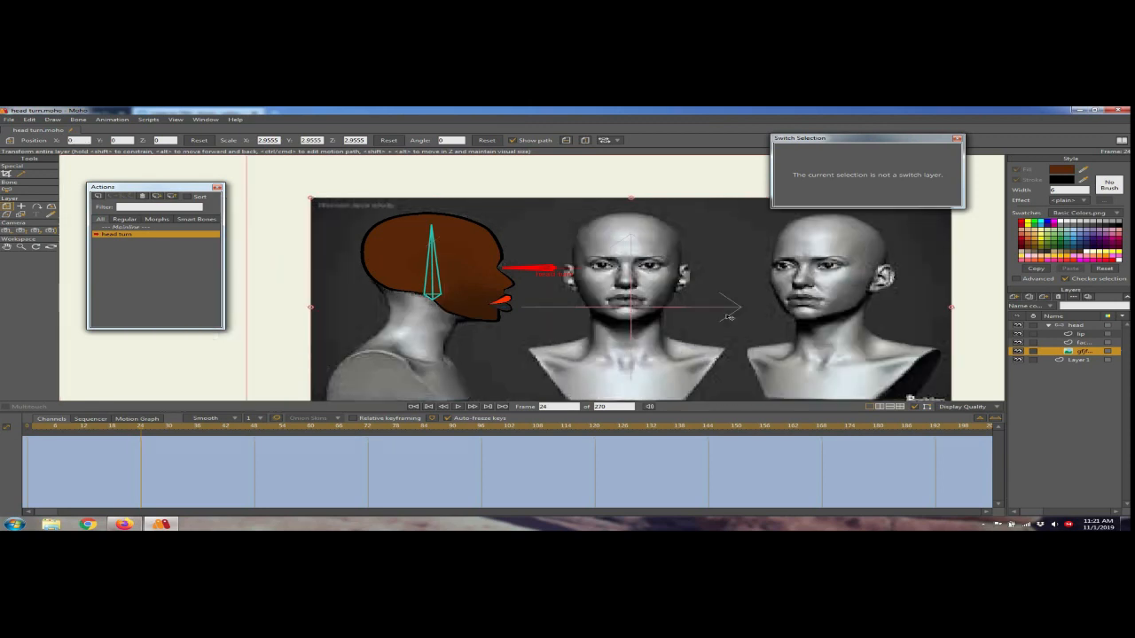
Step: Move the reference image to about X -0.512 at frame 24, putting its front view behind the drawn head, and copy its starting keyframe to frame 1
{"action": "left_click_drag", "start_coordinate": [701, 317], "coordinate": [537, 309]}
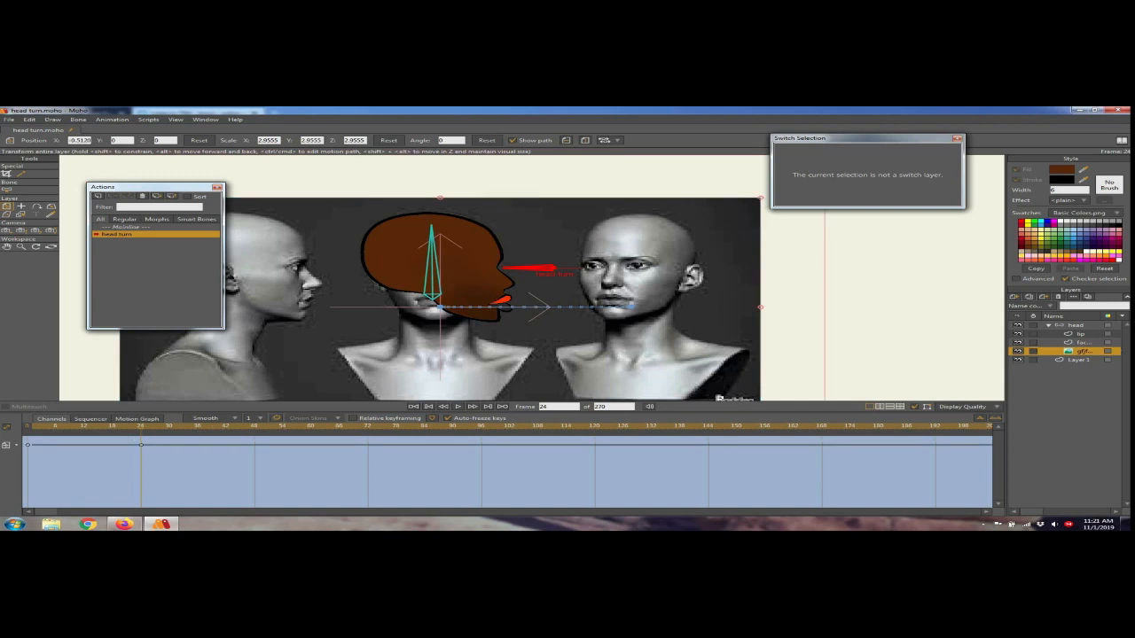
{"action": "left_click", "coordinate": [31, 427]}
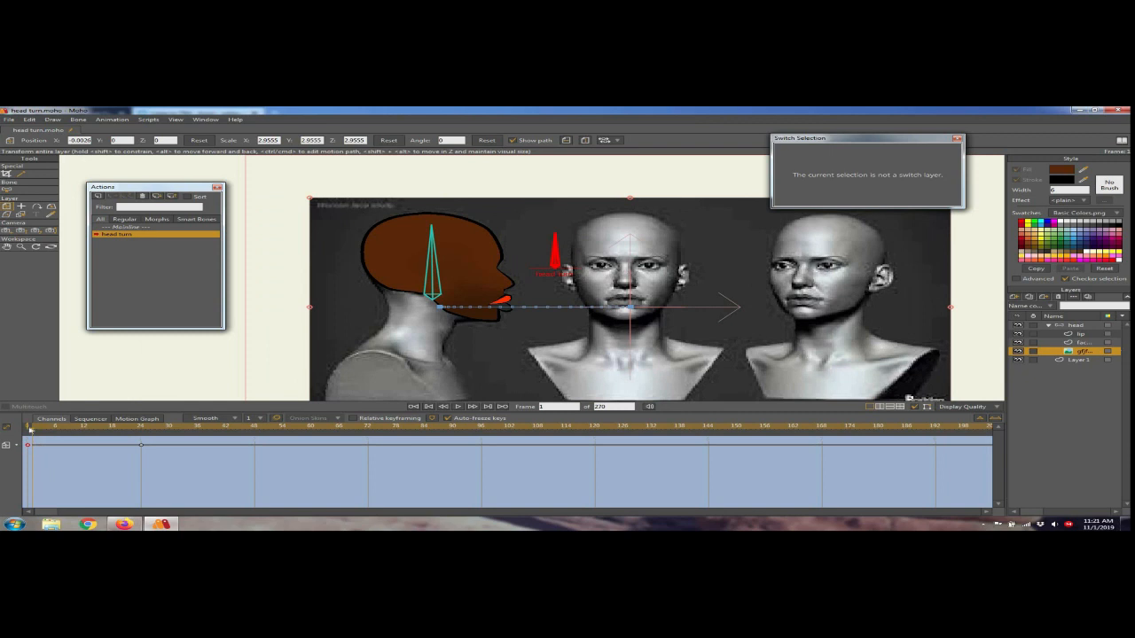
{"action": "left_click", "coordinate": [142, 435]}
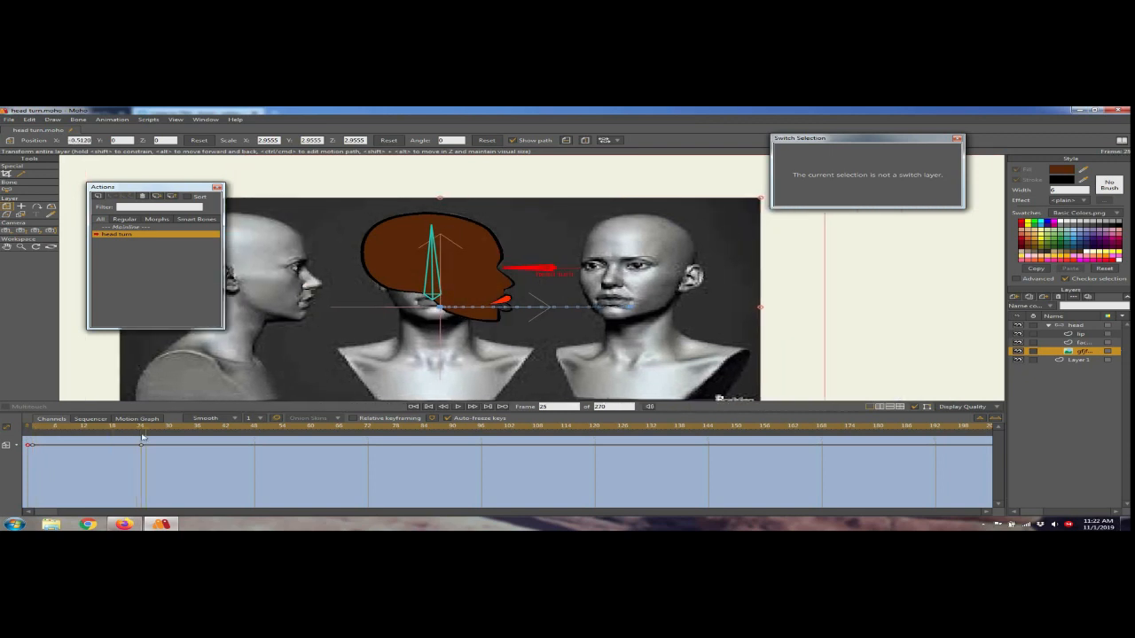
Step: At frame 24, select the face layer and move its lower outline points to follow the front-view jaw and chin
{"action": "left_click", "coordinate": [141, 434]}
{"action": "left_click", "coordinate": [1068, 343]}
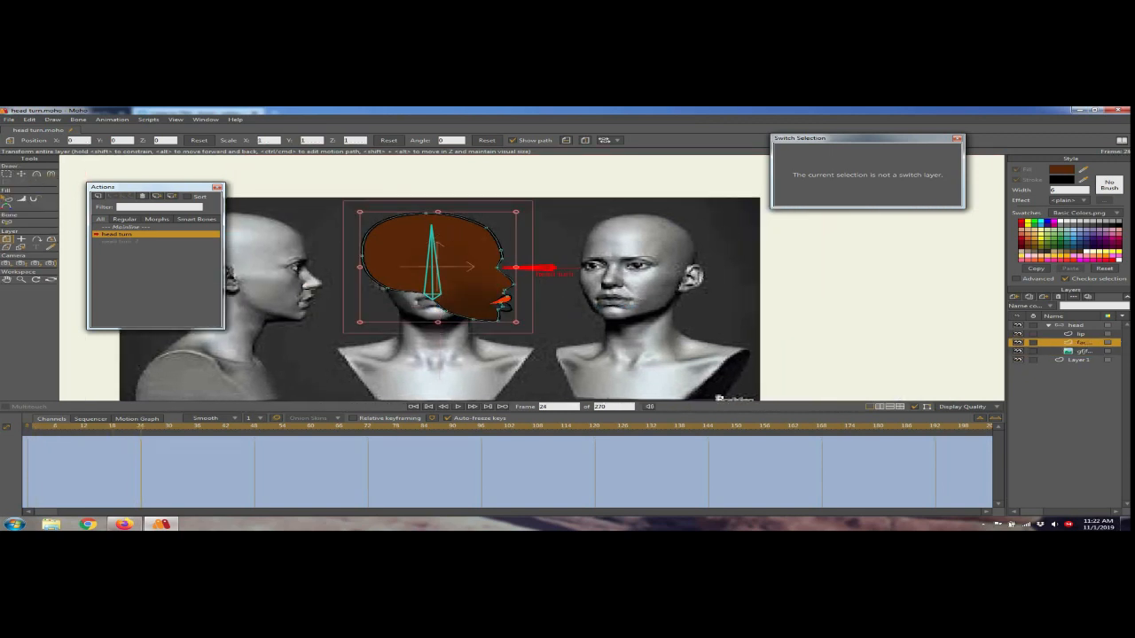
{"action": "left_click", "coordinate": [22, 174]}
{"action": "scroll", "coordinate": [538, 241], "scroll_direction": "up", "scroll_amount": 2}
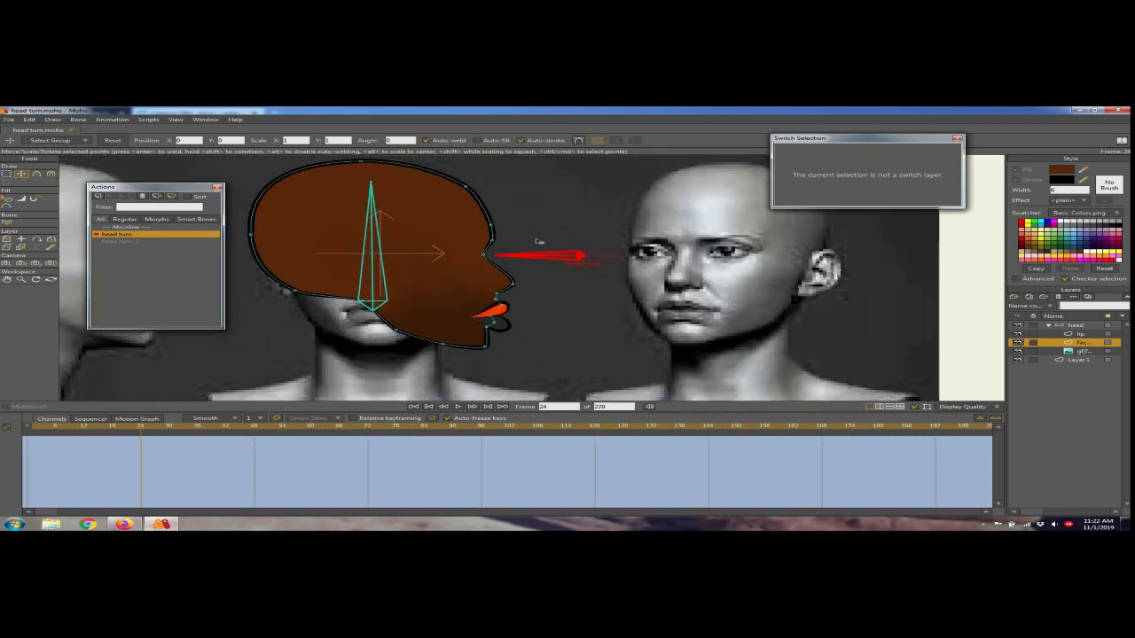
{"action": "left_click_drag", "start_coordinate": [538, 241], "coordinate": [659, 213]}
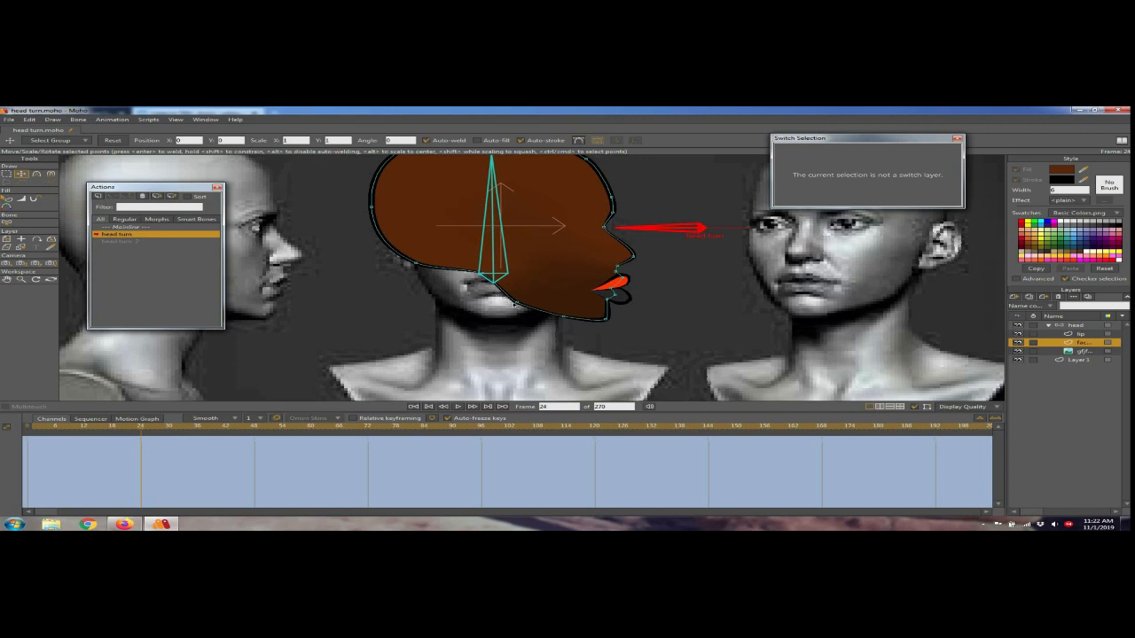
{"action": "left_click_drag", "start_coordinate": [457, 272], "coordinate": [421, 275]}
{"action": "left_click_drag", "start_coordinate": [518, 302], "coordinate": [590, 287]}
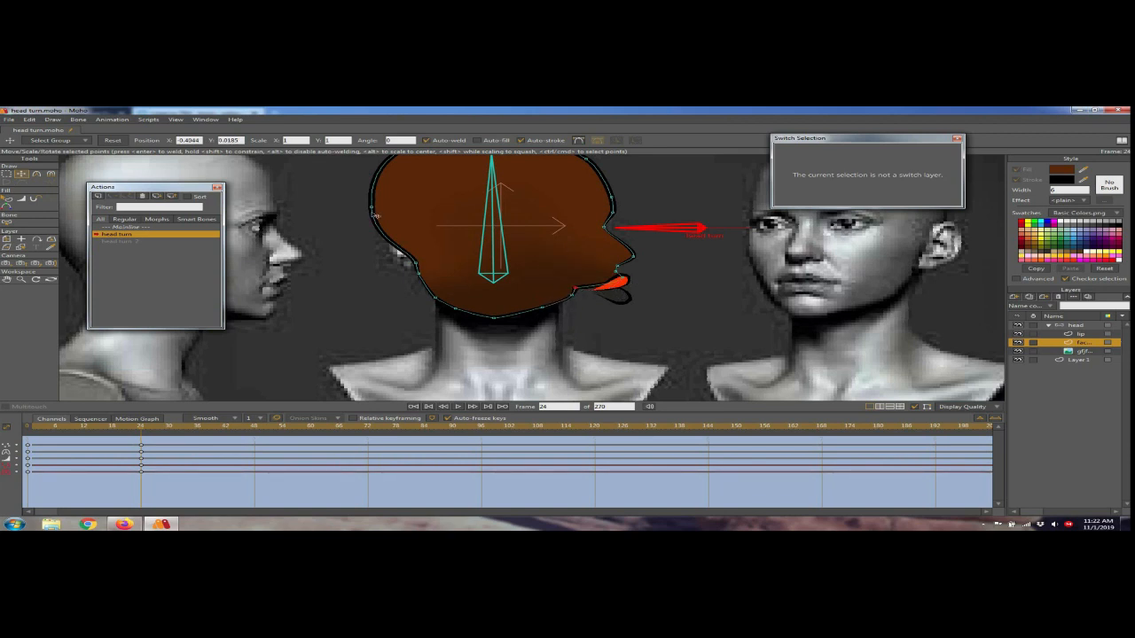
Step: Reshape the back, crown, forehead and mouth-side points of the face outline to match the front-view head
{"action": "left_click_drag", "start_coordinate": [372, 213], "coordinate": [406, 208]}
{"action": "left_click_drag", "start_coordinate": [489, 157], "coordinate": [527, 188]}
{"action": "left_click_drag", "start_coordinate": [654, 221], "coordinate": [619, 217]}
{"action": "left_click_drag", "start_coordinate": [678, 315], "coordinate": [623, 340]}
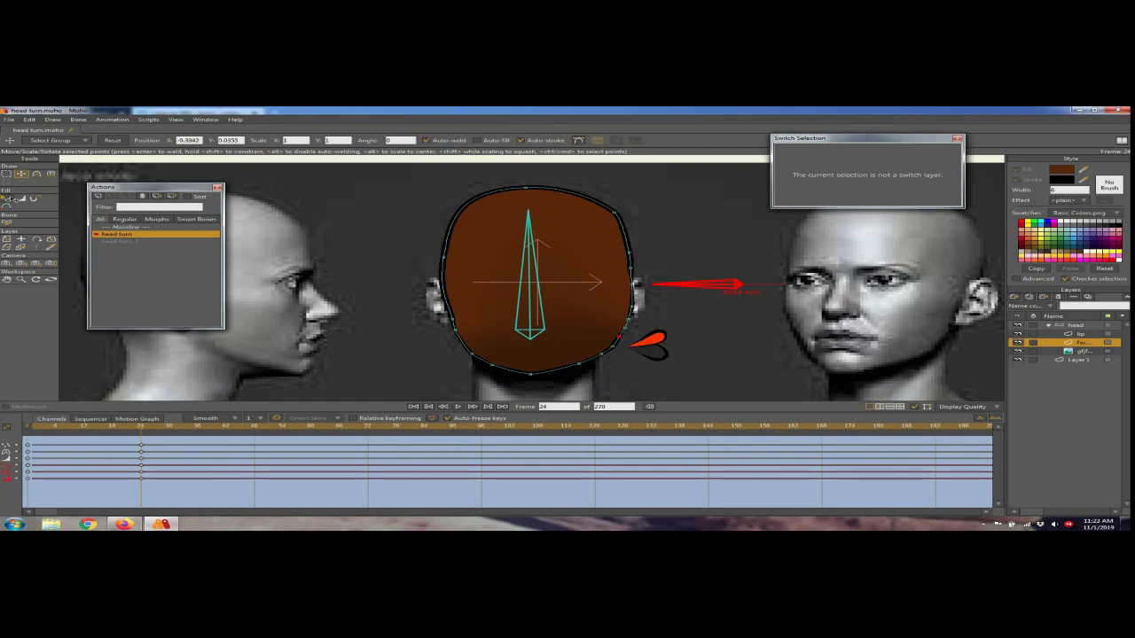
Step: Select the face shape and remove its brown fill, leaving the outline over the reference image
{"action": "left_click", "coordinate": [7, 197]}
{"action": "left_click", "coordinate": [561, 288]}
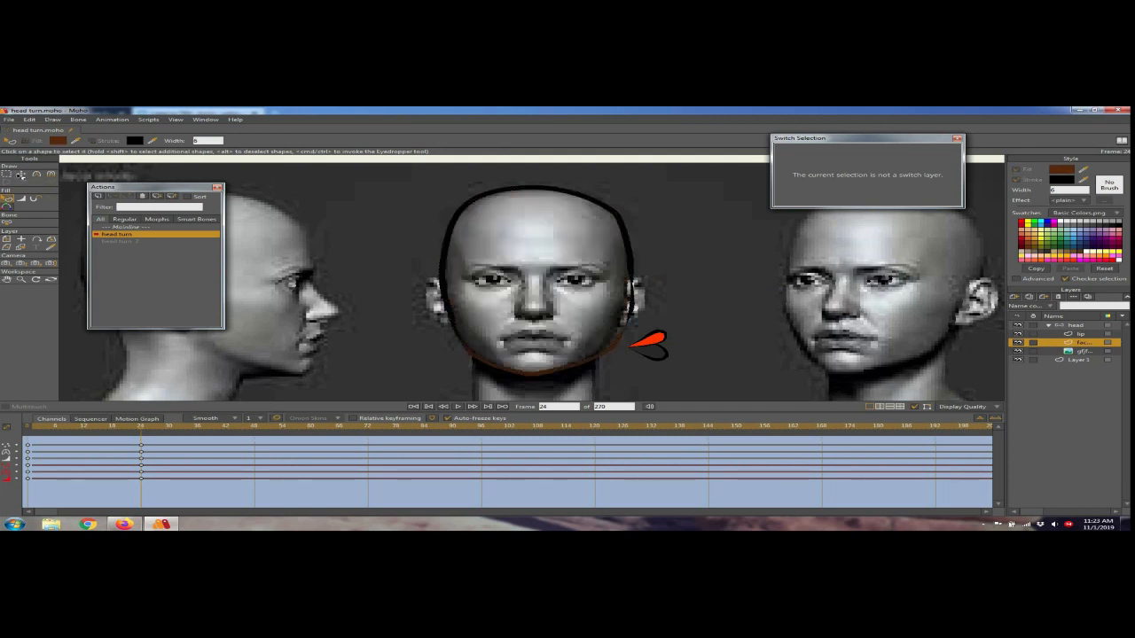
Step: Refine the right cheek, temple and crown points of the face outline against the front-view reference
{"action": "left_click", "coordinate": [21, 174]}
{"action": "scroll", "coordinate": [614, 337], "scroll_direction": "up", "scroll_amount": 2}
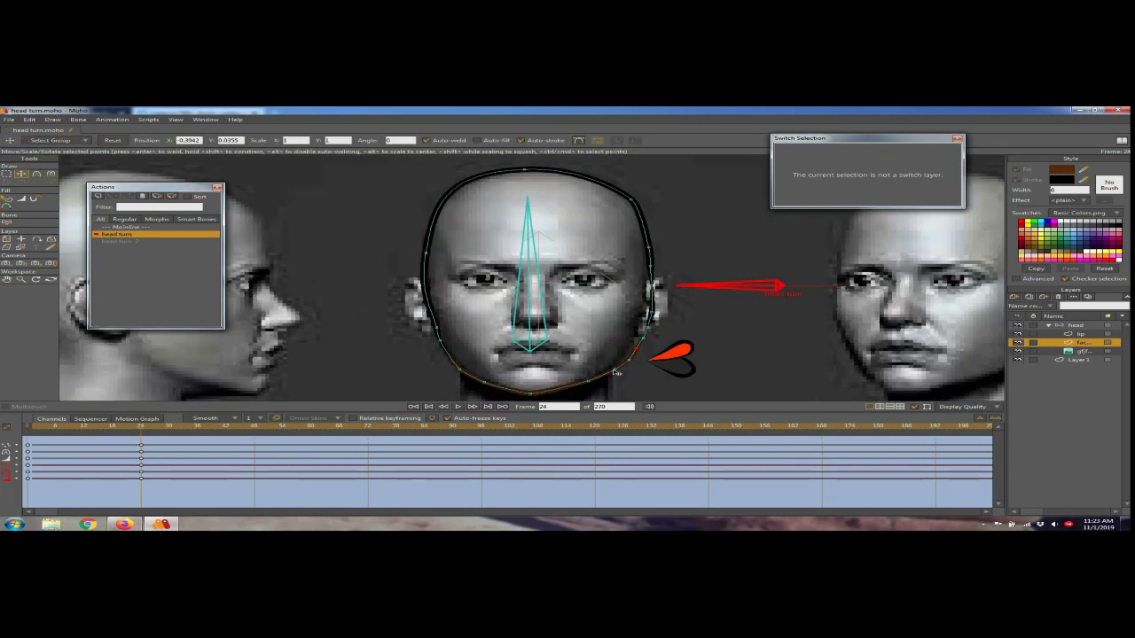
{"action": "left_click_drag", "start_coordinate": [633, 364], "coordinate": [650, 342]}
{"action": "left_click_drag", "start_coordinate": [650, 334], "coordinate": [629, 198]}
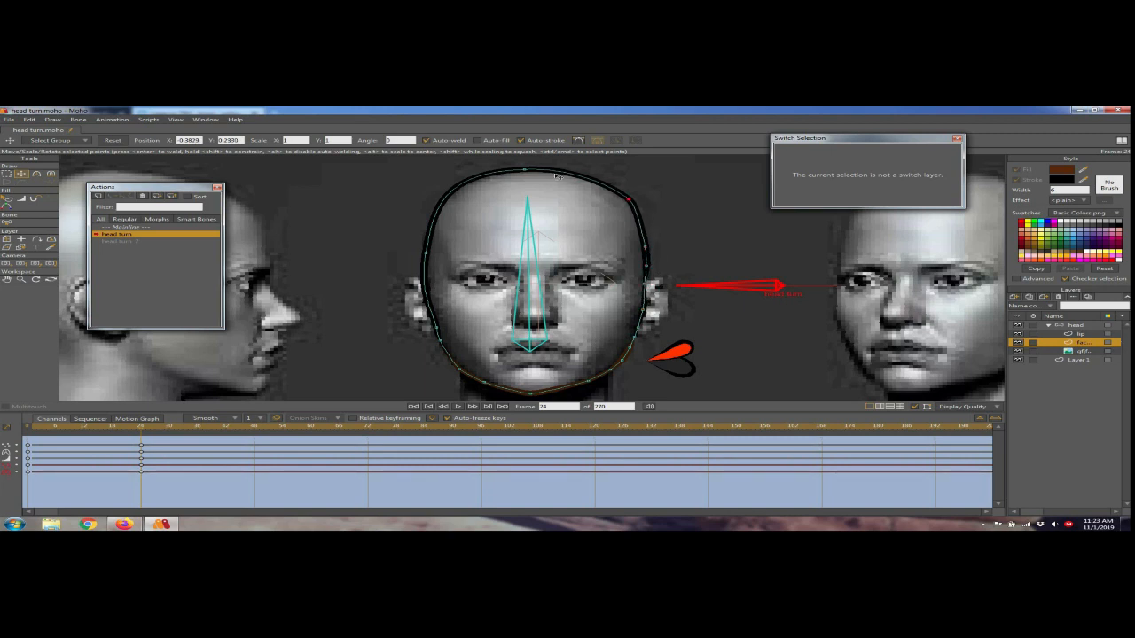
{"action": "left_click", "coordinate": [527, 169]}
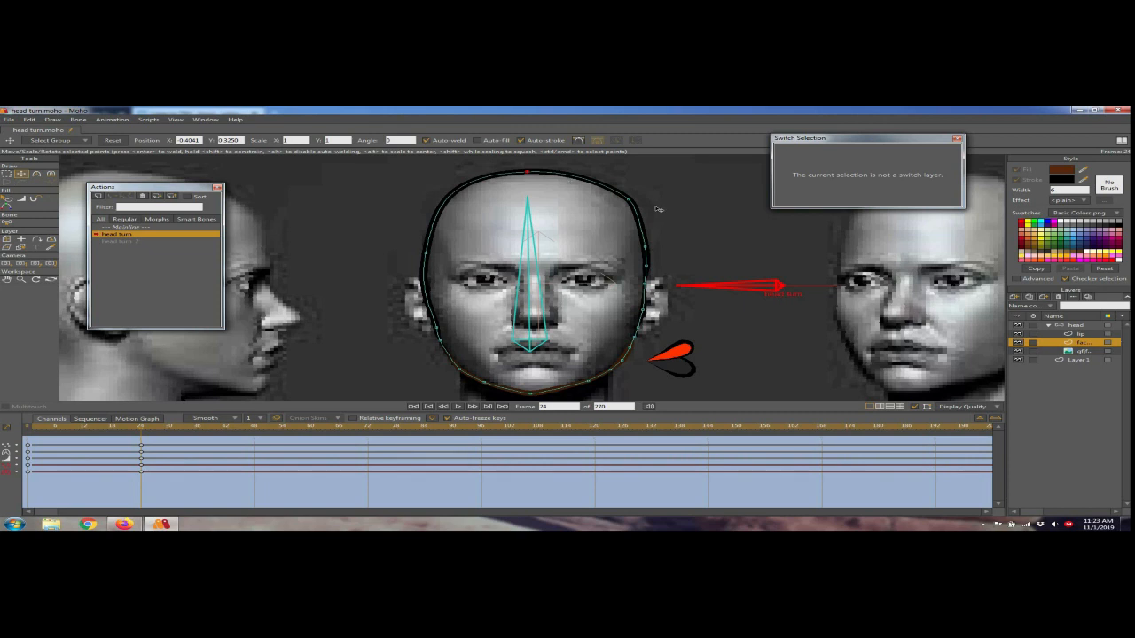
Step: Adjust the curvature of the upper-right forehead point to round that corner of the head outline
{"action": "left_click", "coordinate": [629, 197]}
{"action": "key", "text": "c"}
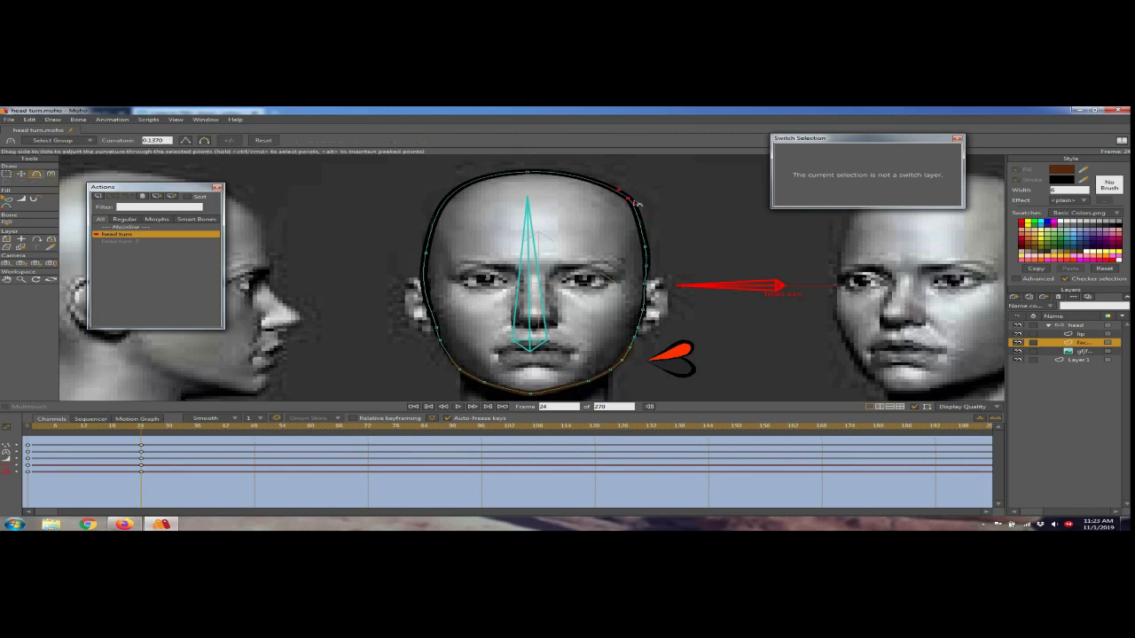
{"action": "left_click_drag", "start_coordinate": [654, 217], "coordinate": [627, 195]}
Step: Nudge the left temple, cheek and jaw points of the face outline onto the front-view reference
{"action": "left_click", "coordinate": [22, 174]}
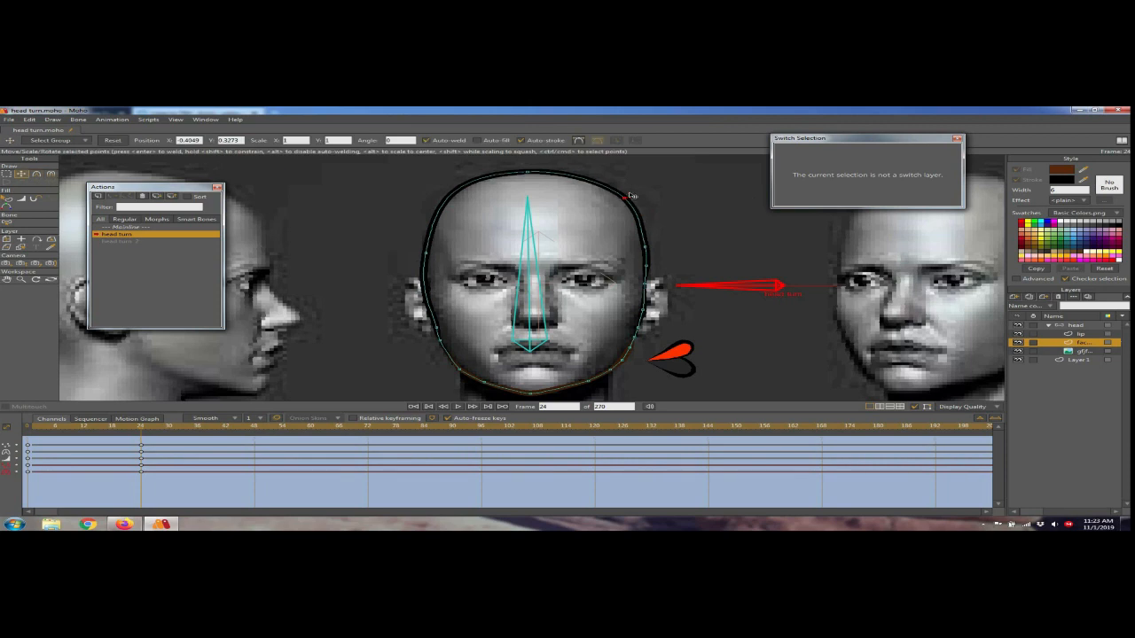
{"action": "left_click", "coordinate": [428, 255]}
{"action": "left_click_drag", "start_coordinate": [427, 255], "coordinate": [425, 254]}
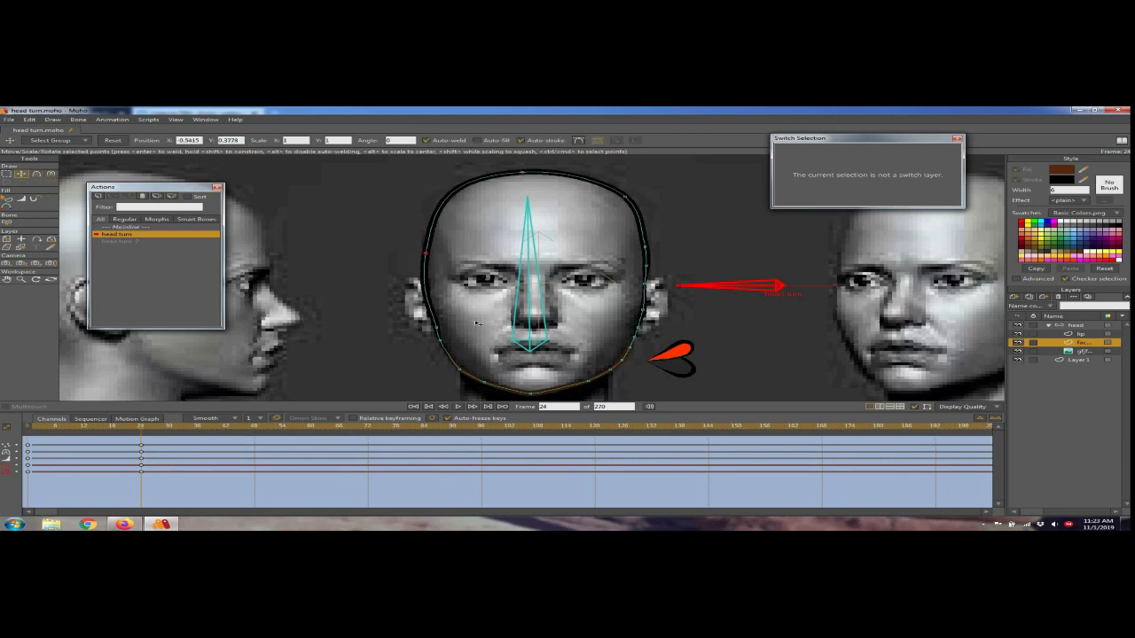
{"action": "left_click", "coordinate": [438, 330]}
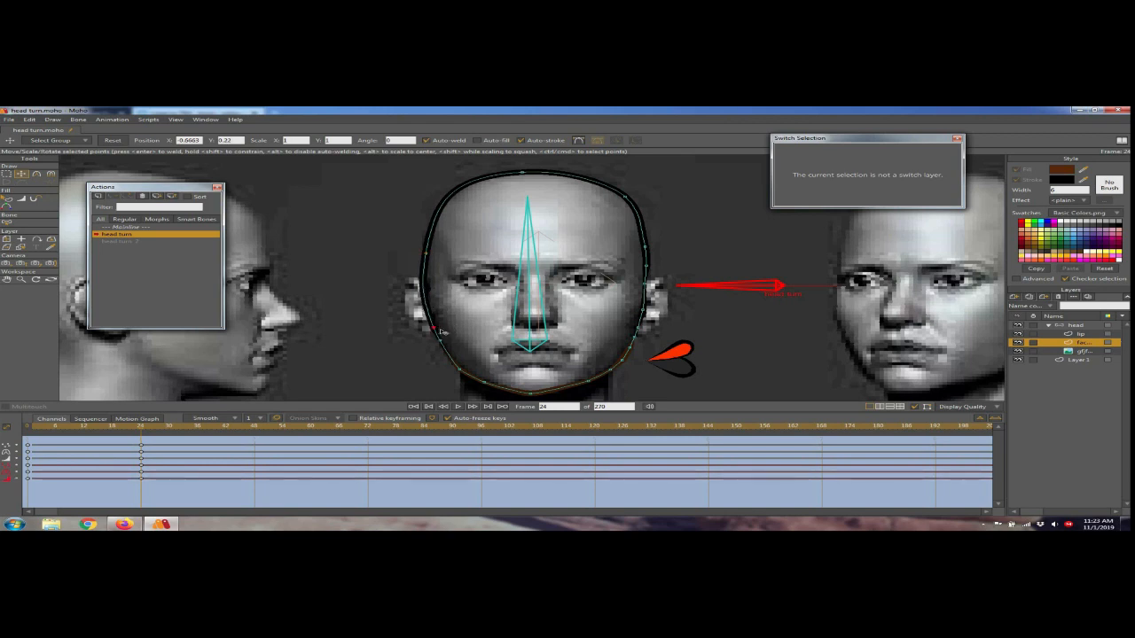
{"action": "left_click_drag", "start_coordinate": [444, 352], "coordinate": [450, 366]}
Step: Select the head bone layer, switch from the head turn action back to Mainline and go to frame 0
{"action": "left_click_drag", "start_coordinate": [131, 430], "coordinate": [27, 430]}
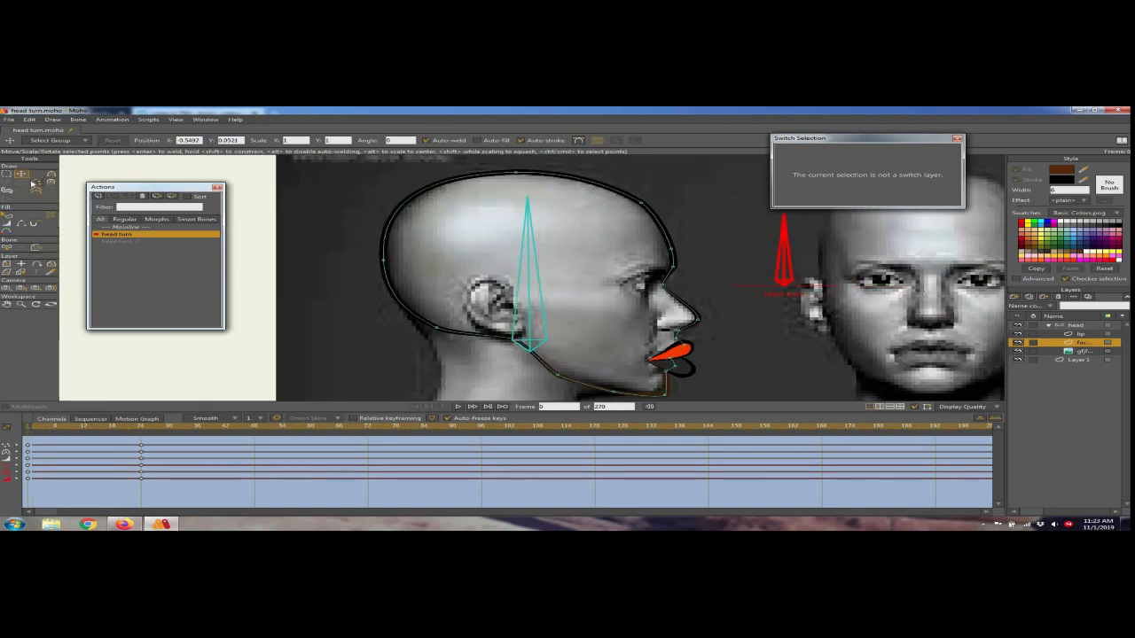
{"action": "left_click", "coordinate": [1081, 327]}
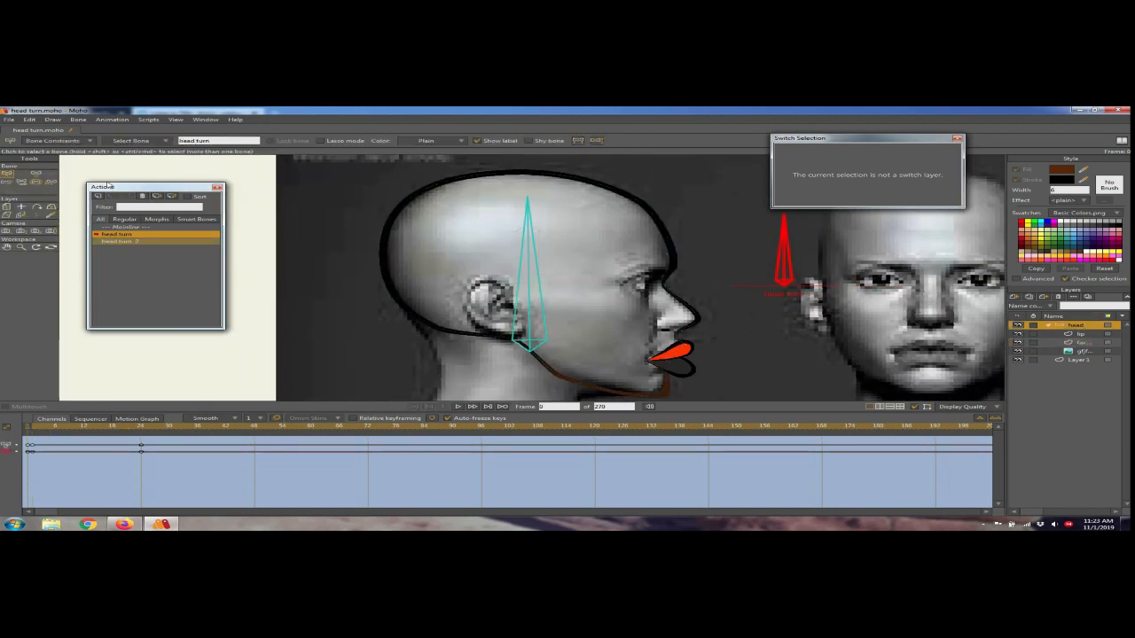
{"action": "left_click", "coordinate": [118, 227]}
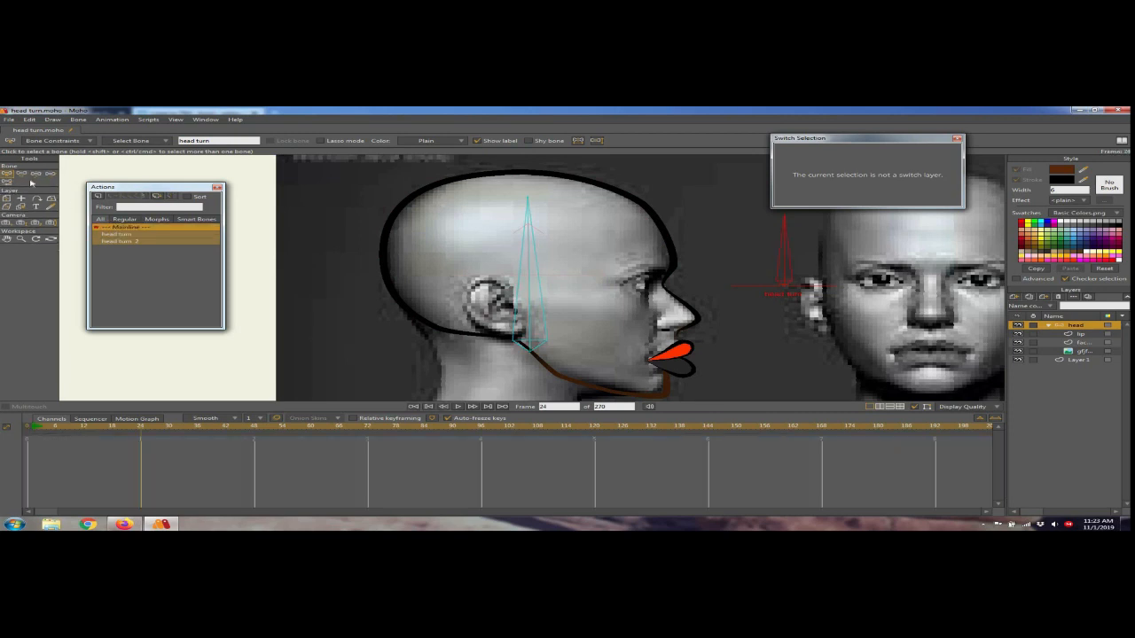
{"action": "left_click", "coordinate": [119, 429]}
{"action": "left_click", "coordinate": [413, 407]}
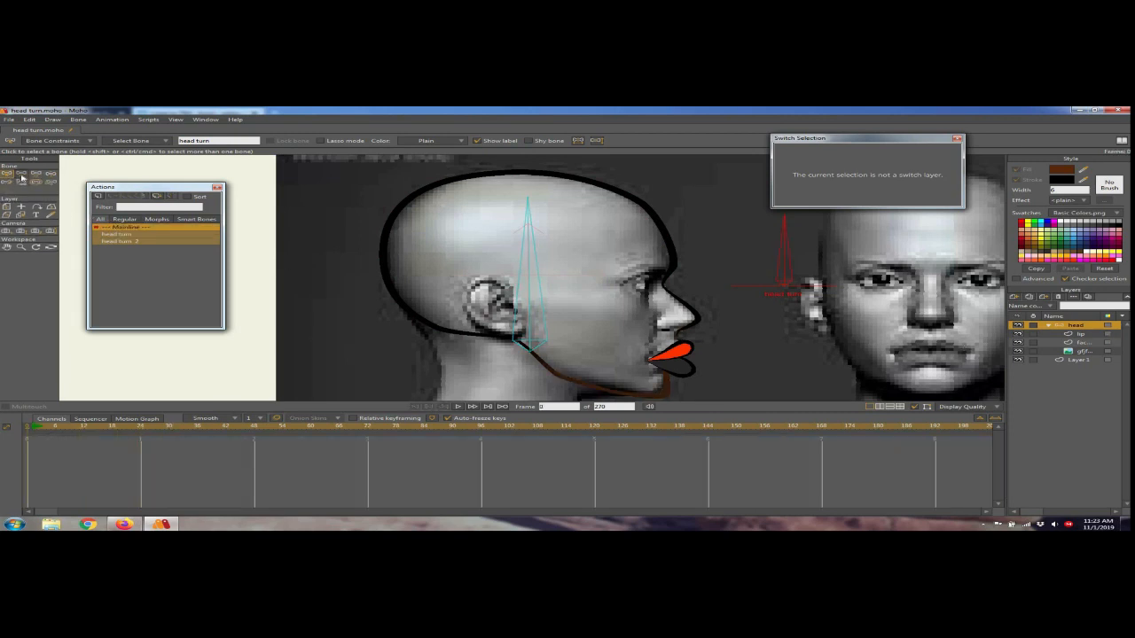
Step: Select the face layer and add extra points along the back of the profile head outline
{"action": "left_click", "coordinate": [1060, 344]}
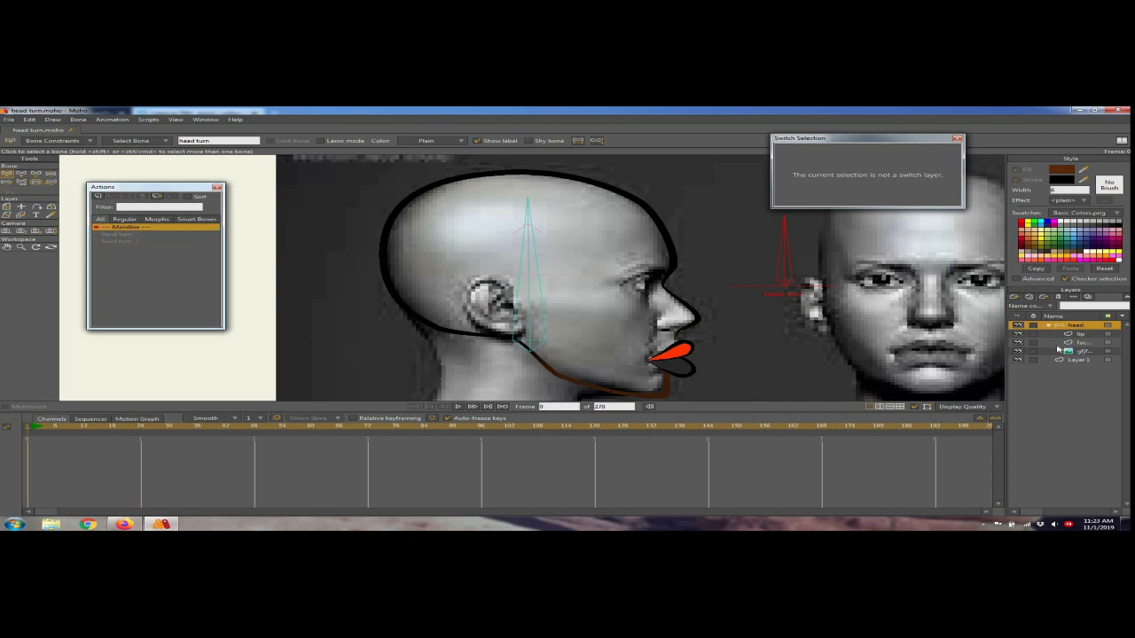
{"action": "left_click", "coordinate": [35, 175]}
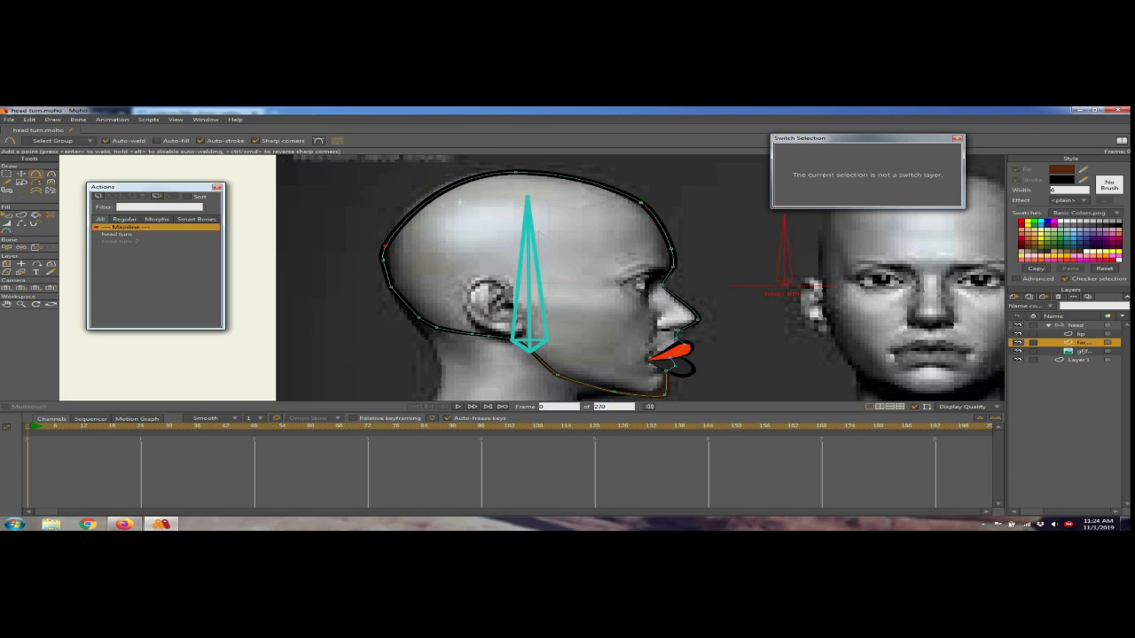
{"action": "left_click", "coordinate": [426, 202]}
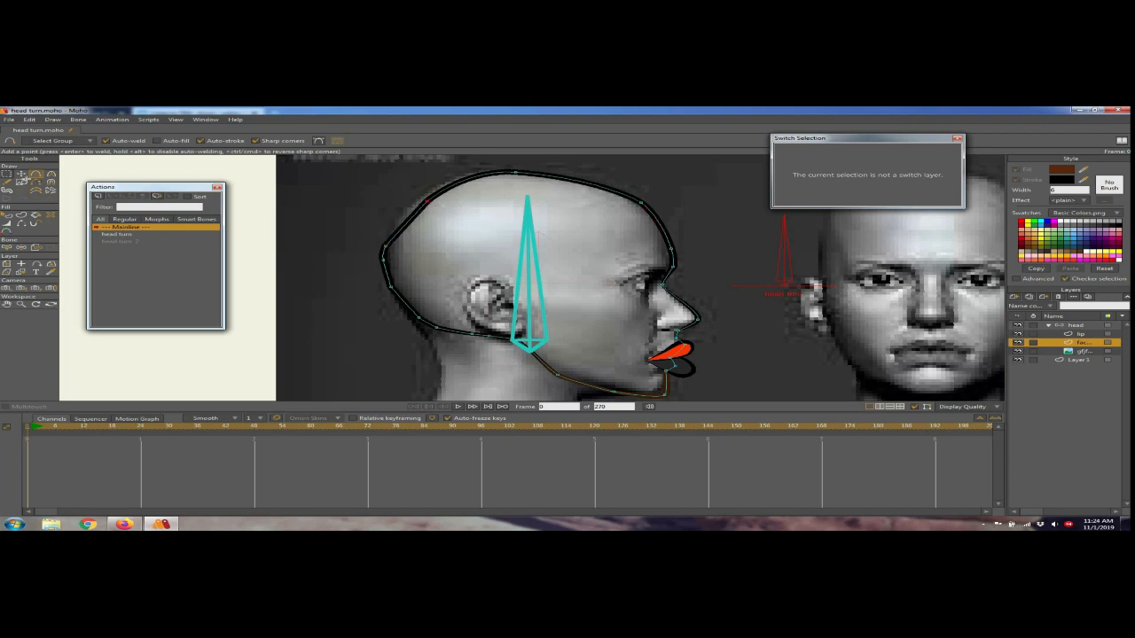
Step: Move the new upper-back skull point outward and adjust its curvature to round the profile outline
{"action": "key", "text": "t"}
{"action": "left_click_drag", "start_coordinate": [413, 207], "coordinate": [404, 205]}
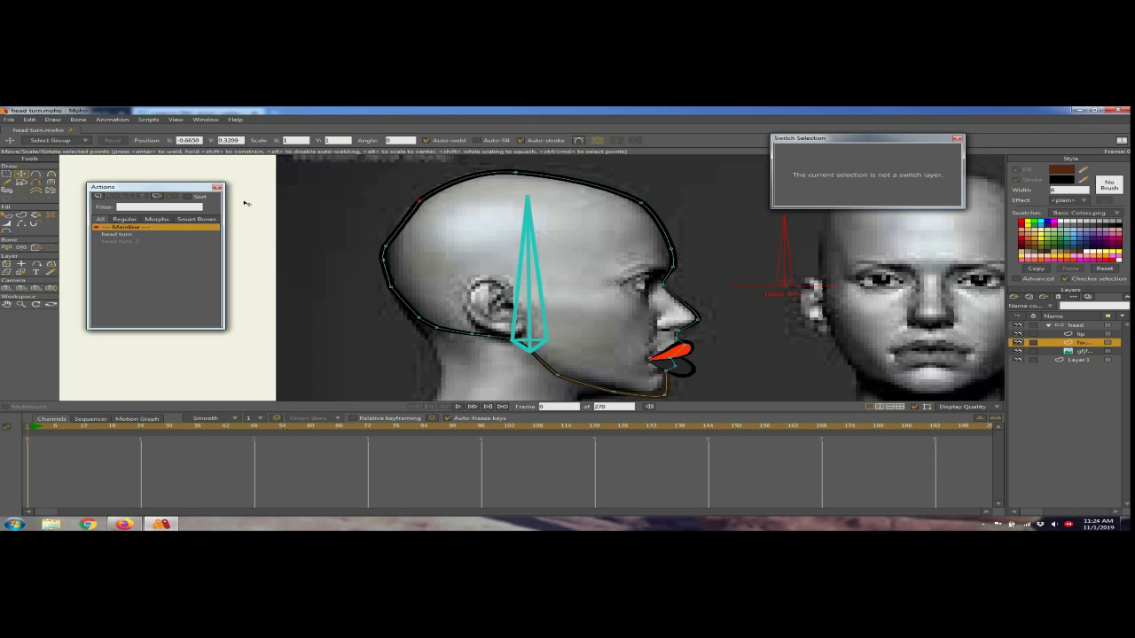
{"action": "key", "text": "c"}
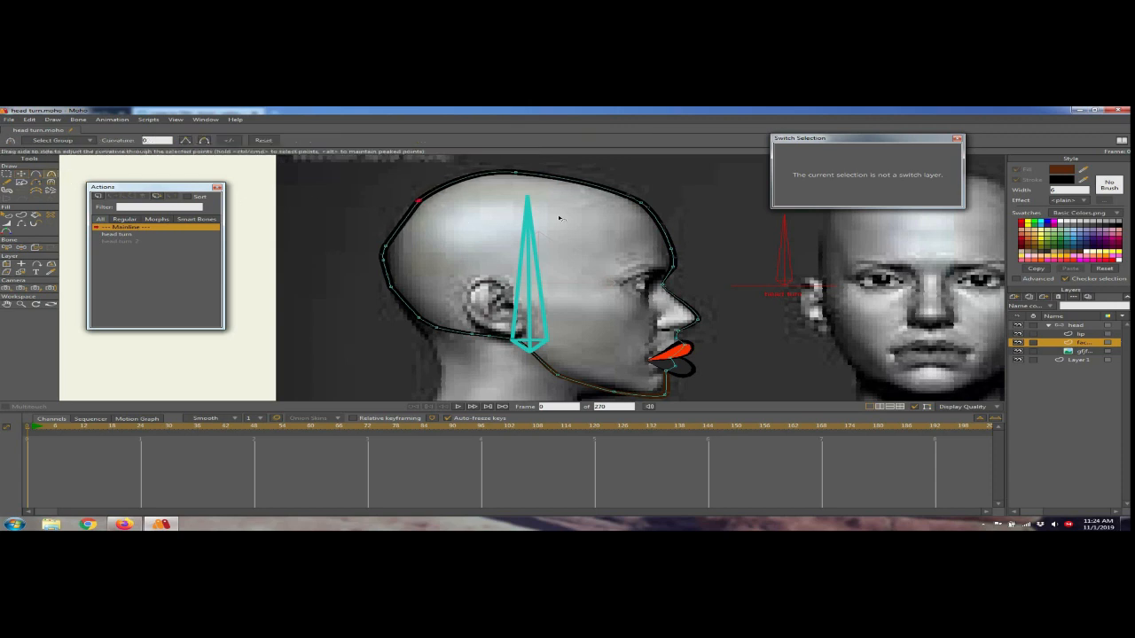
{"action": "left_click_drag", "start_coordinate": [559, 217], "coordinate": [51, 213]}
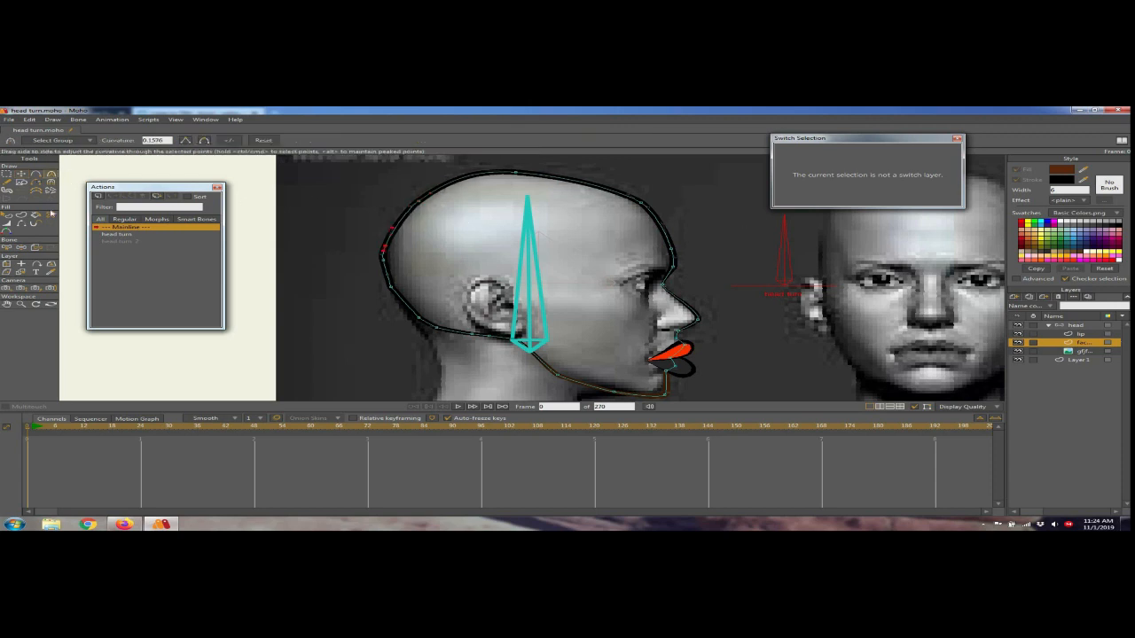
Step: Shift the middle point at the back of the skull slightly upward and adjust its curvature
{"action": "key", "text": "t"}
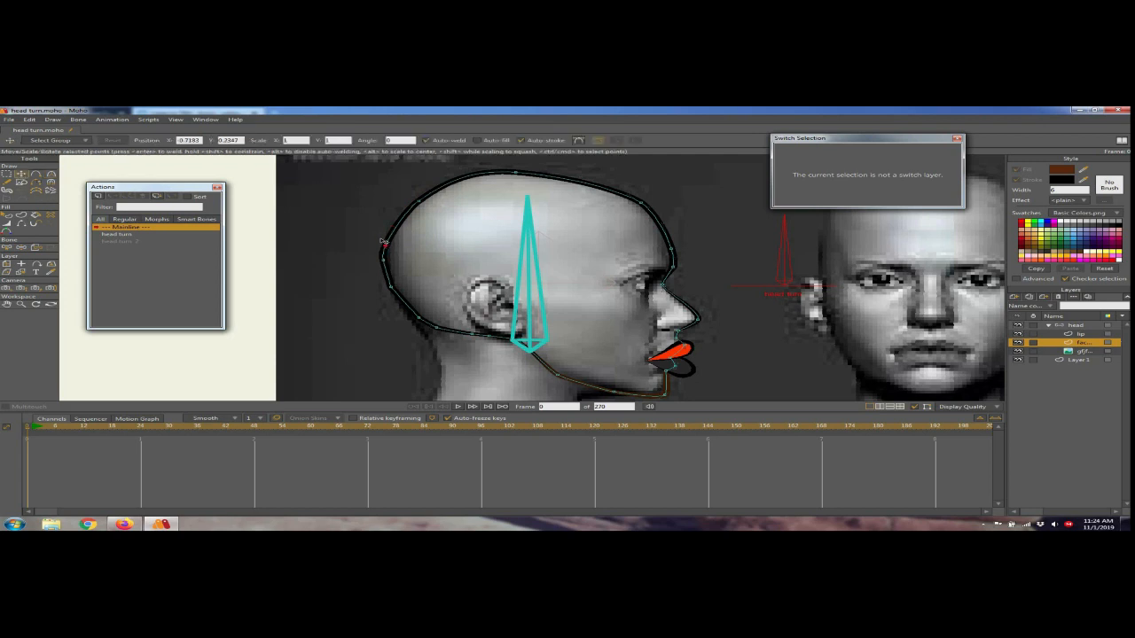
{"action": "left_click_drag", "start_coordinate": [383, 241], "coordinate": [381, 235]}
{"action": "key", "text": "c"}
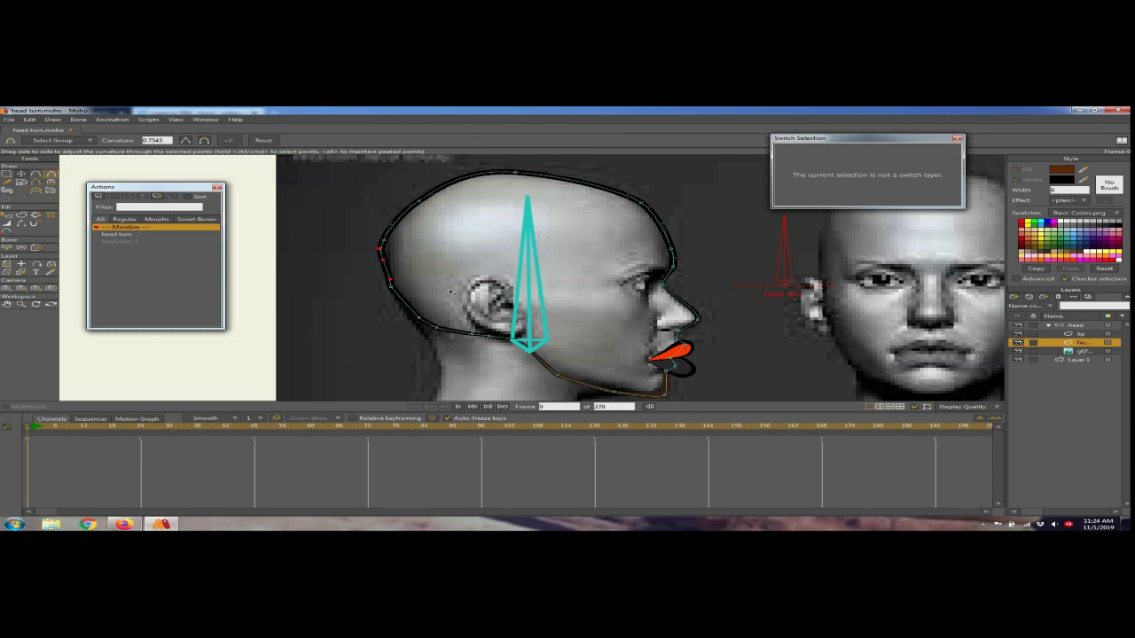
Step: Reposition the lower points at the back of the skull and smooth their curvature along the reference profile
{"action": "left_click", "coordinate": [21, 175]}
{"action": "left_click_drag", "start_coordinate": [388, 280], "coordinate": [389, 273]}
{"action": "left_click", "coordinate": [50, 176]}
{"action": "key", "text": "t"}
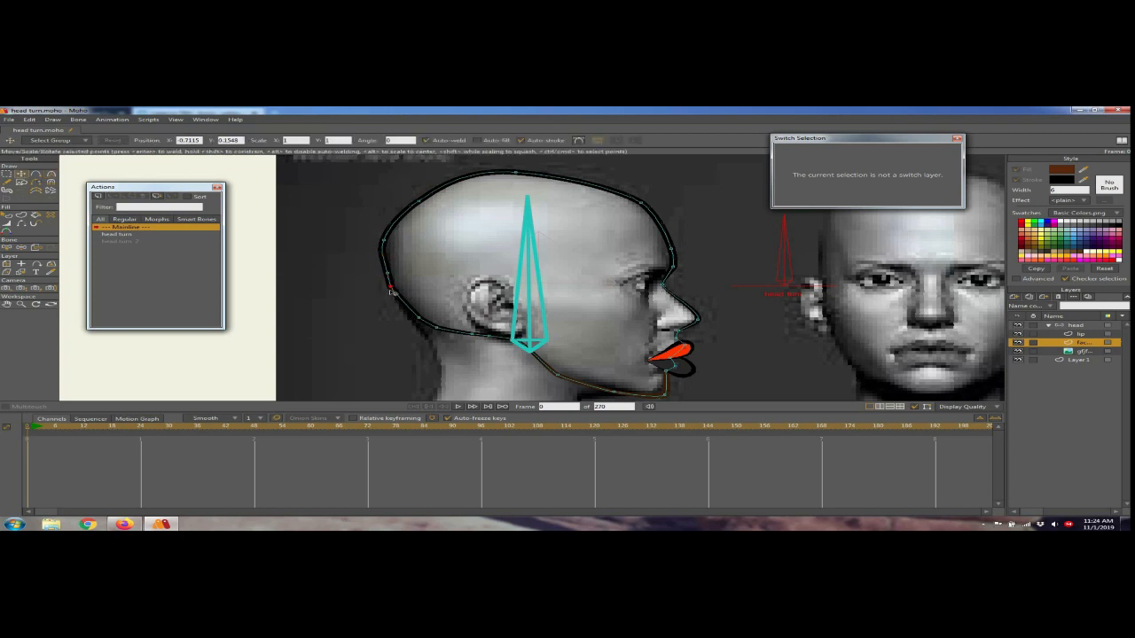
{"action": "left_click_drag", "start_coordinate": [396, 293], "coordinate": [355, 259]}
{"action": "left_click", "coordinate": [50, 175]}
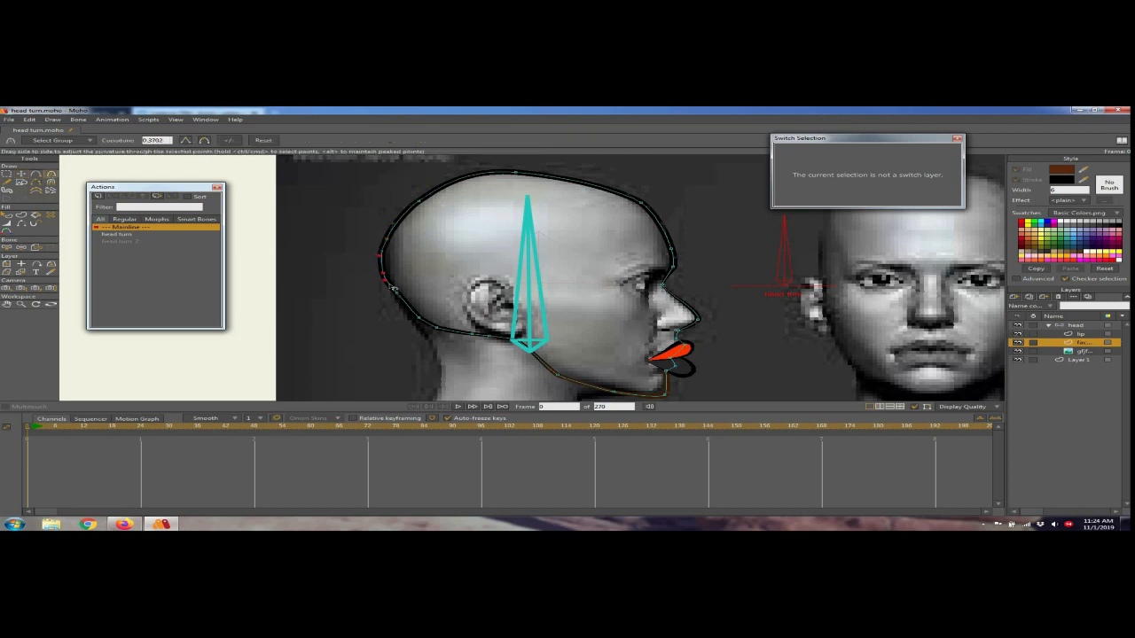
{"action": "left_click", "coordinate": [21, 175]}
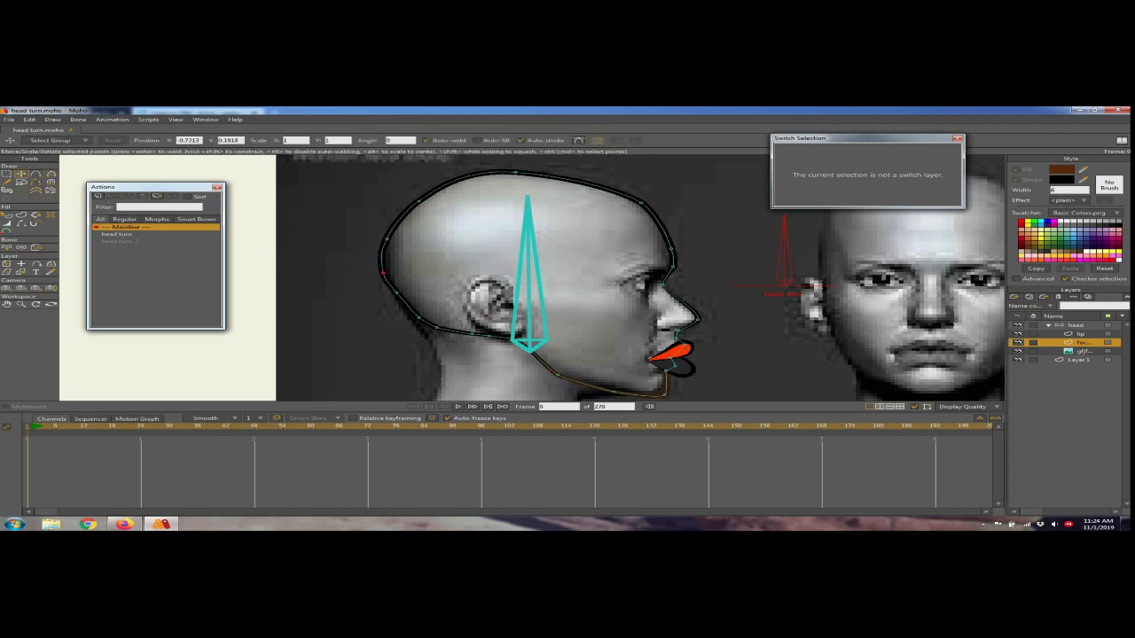
Step: Reactivate the head turn action and scrub from frame 1 to frame 24
{"action": "double_click", "coordinate": [123, 236]}
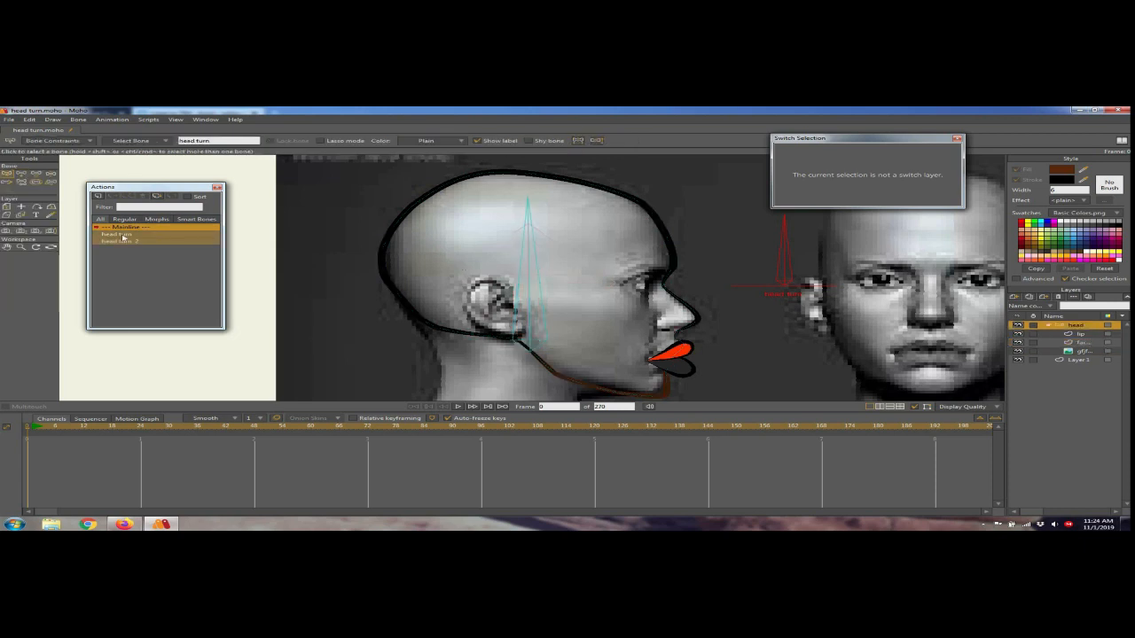
{"action": "double_click", "coordinate": [119, 236]}
{"action": "left_click", "coordinate": [34, 431]}
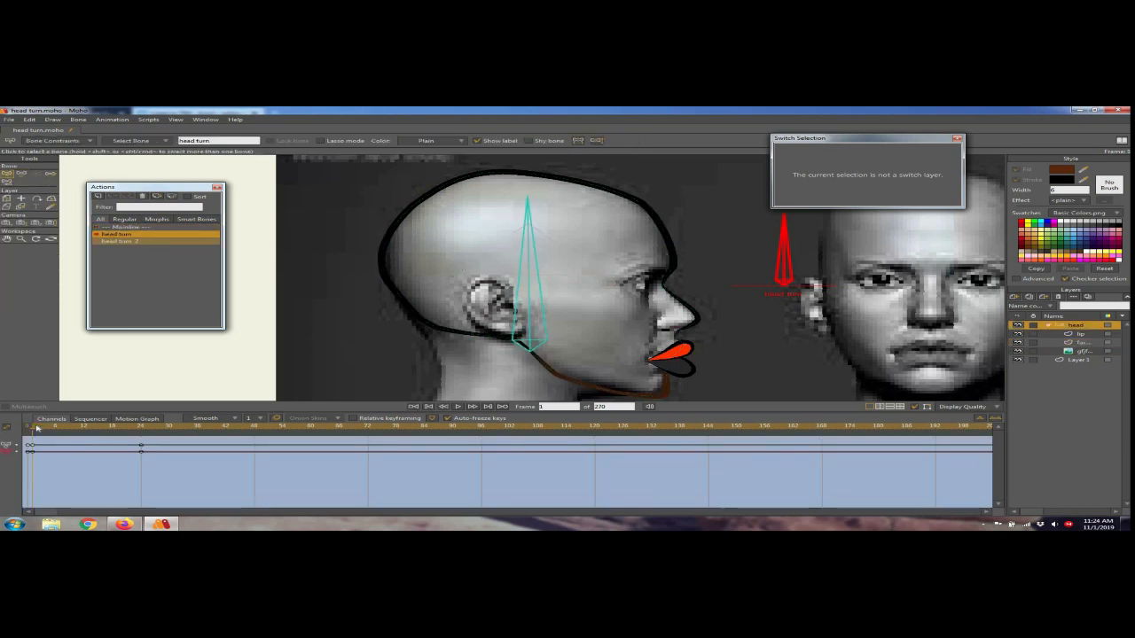
{"action": "left_click_drag", "start_coordinate": [38, 429], "coordinate": [143, 441]}
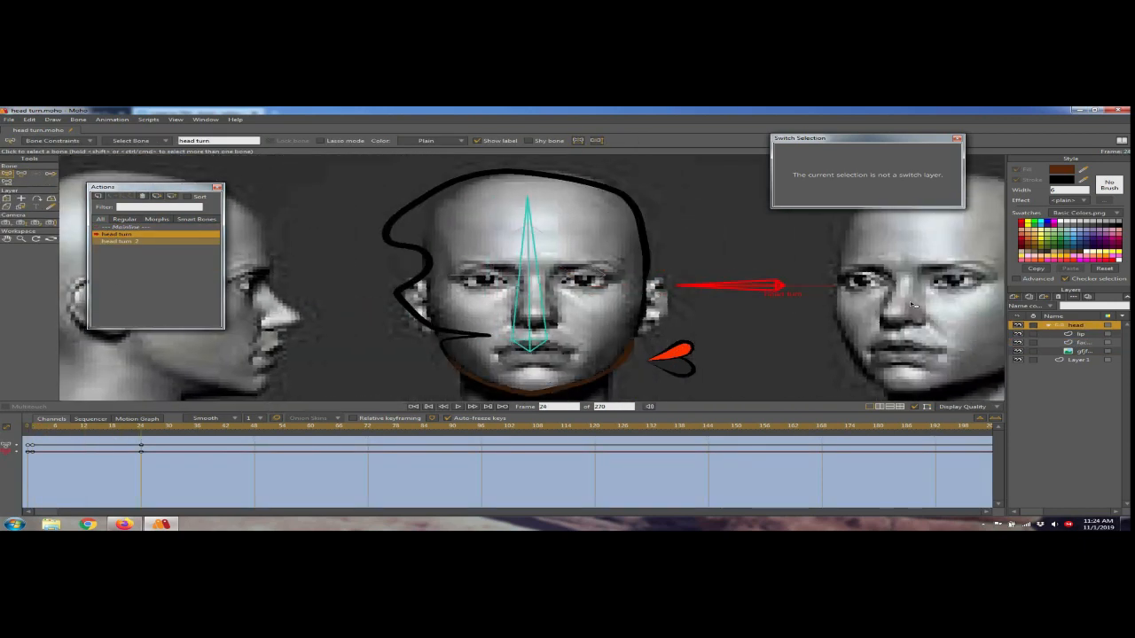
Step: Select the face layer and move the distorted back-of-head points onto the left side of the front-view face
{"action": "left_click", "coordinate": [1087, 334]}
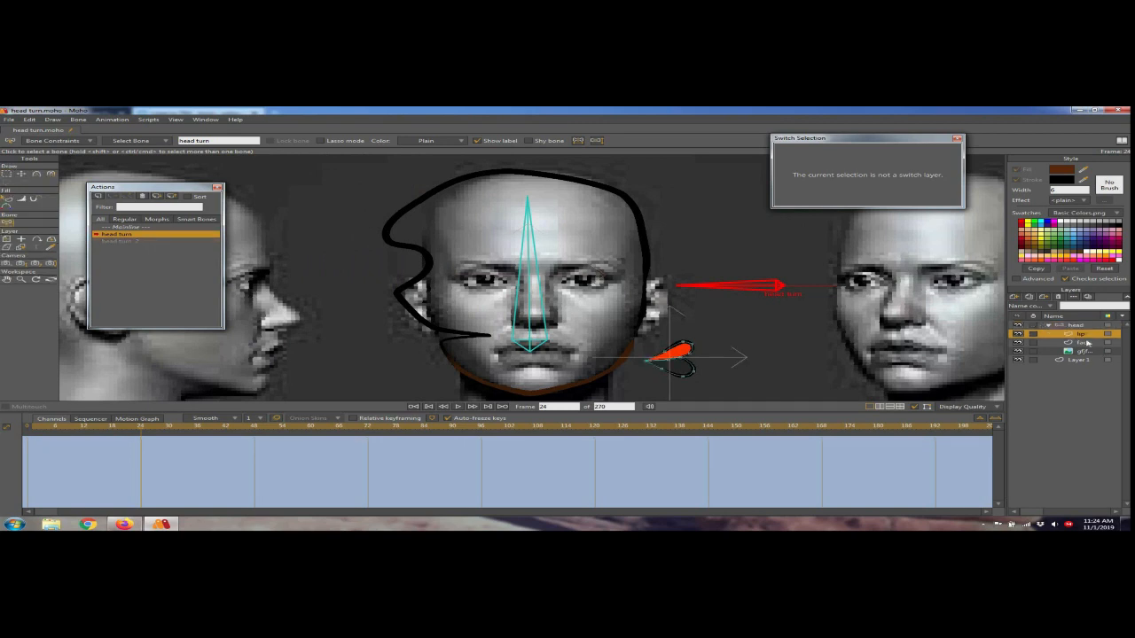
{"action": "left_click", "coordinate": [1082, 342]}
{"action": "key", "text": "t"}
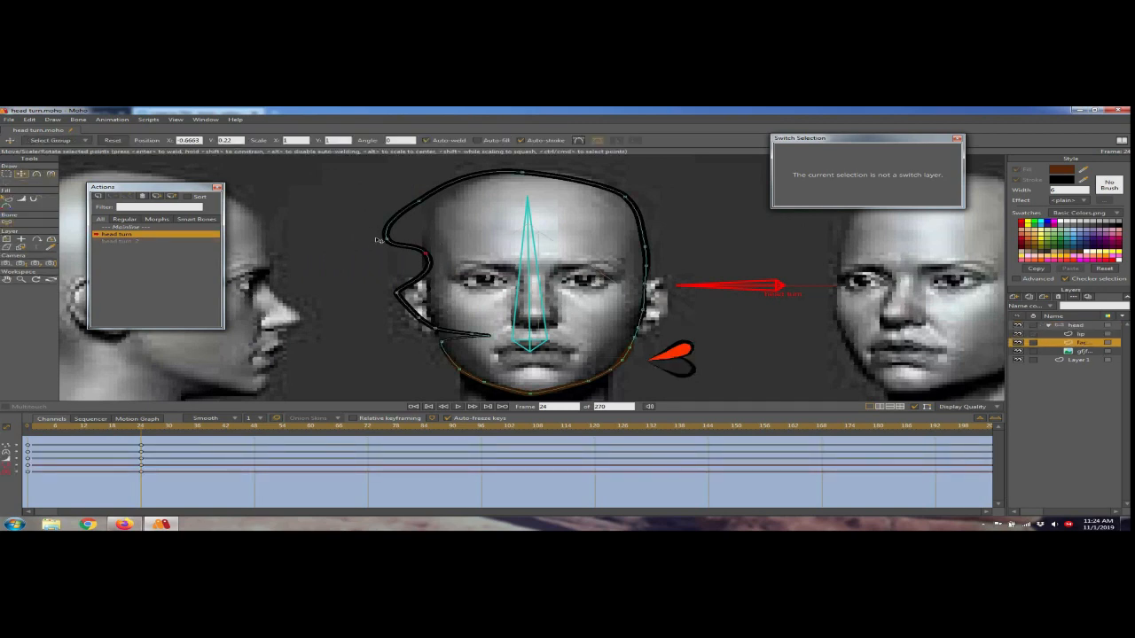
{"action": "left_click_drag", "start_coordinate": [387, 239], "coordinate": [436, 202]}
{"action": "left_click_drag", "start_coordinate": [399, 288], "coordinate": [441, 345]}
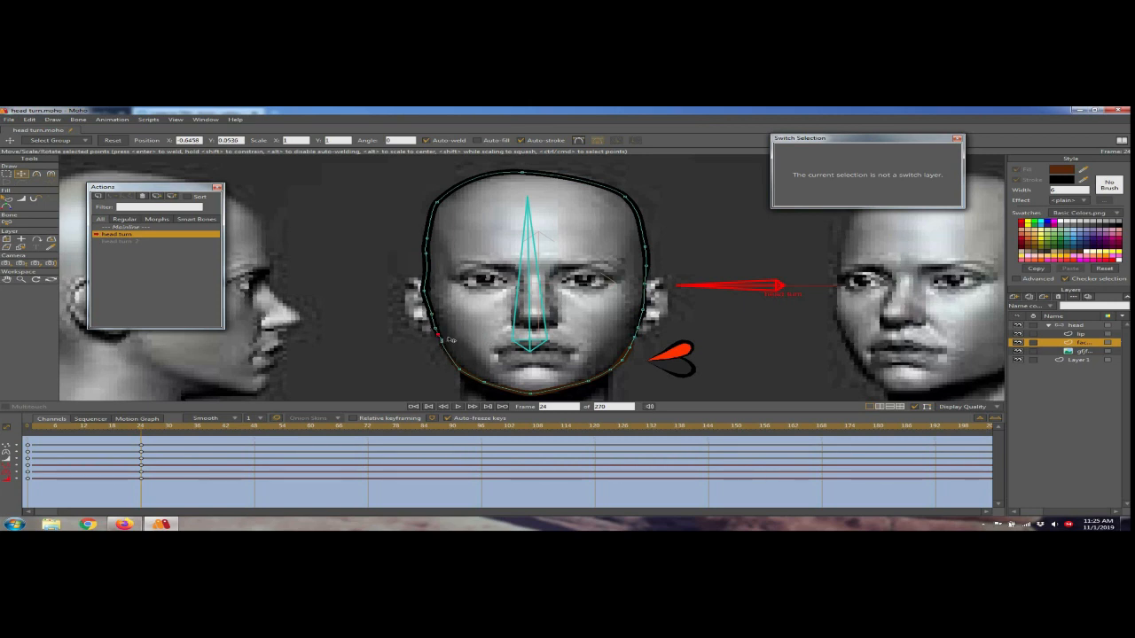
Step: Adjust the points along the left side of the face outline and smooth their curvature to match the front-view reference
{"action": "left_click", "coordinate": [448, 351]}
{"action": "left_click", "coordinate": [441, 341]}
{"action": "left_click", "coordinate": [425, 291]}
{"action": "left_click", "coordinate": [37, 174]}
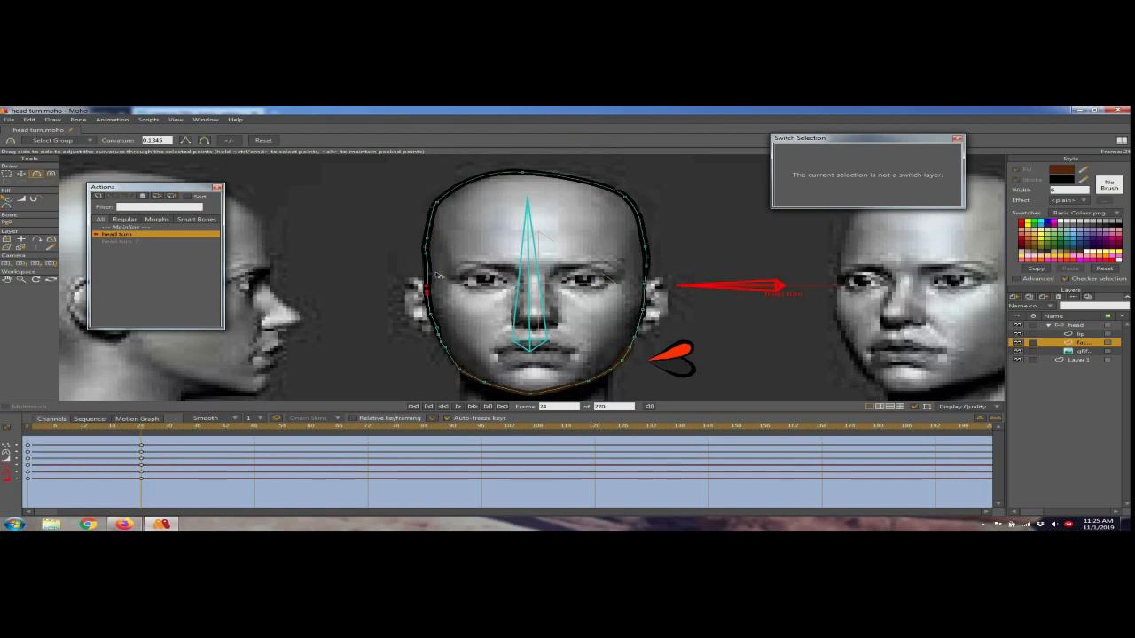
{"action": "left_click", "coordinate": [438, 275]}
{"action": "left_click_drag", "start_coordinate": [435, 233], "coordinate": [476, 172]}
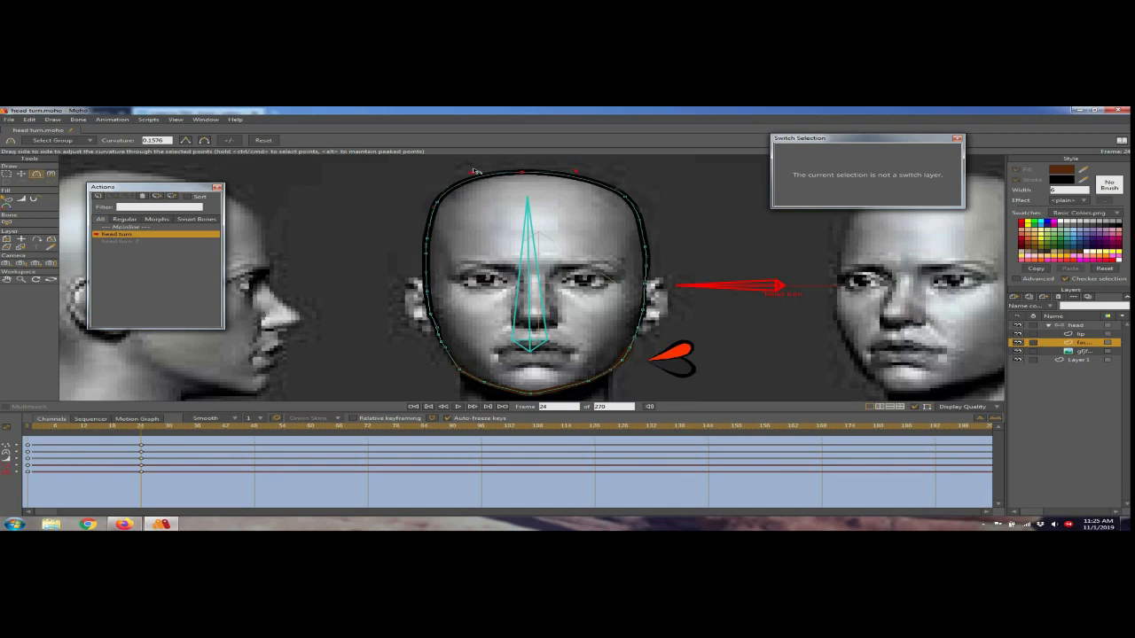
Step: Reposition the crown, temple and right-side points of the face outline to follow the front-view skull
{"action": "key", "text": "t"}
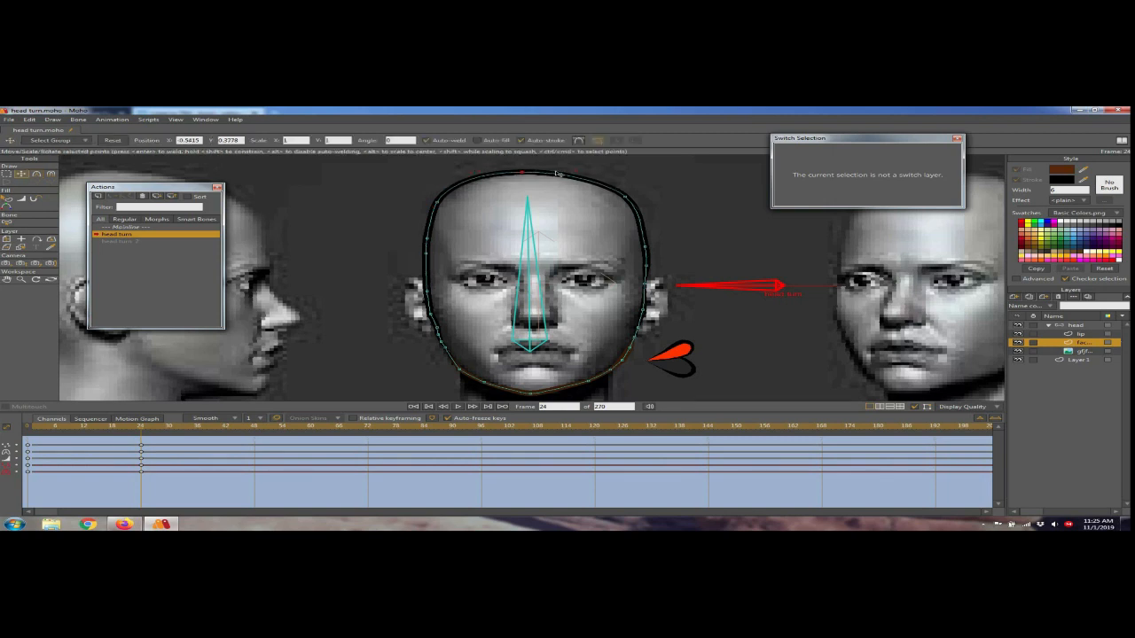
{"action": "left_click_drag", "start_coordinate": [557, 174], "coordinate": [575, 175]}
{"action": "left_click_drag", "start_coordinate": [457, 192], "coordinate": [431, 243]}
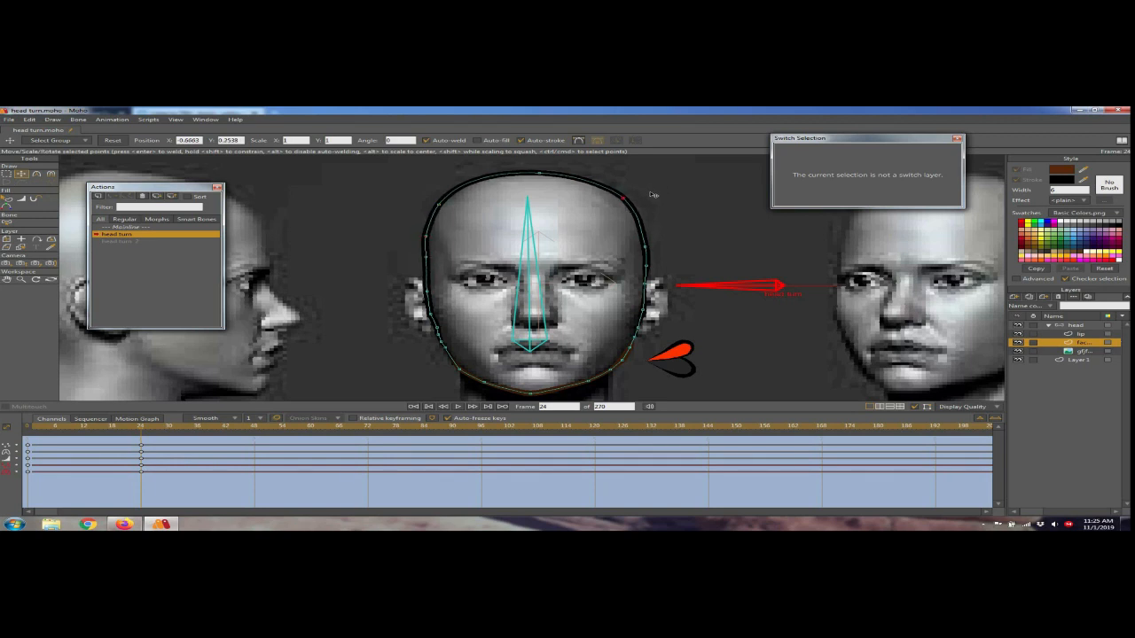
{"action": "left_click", "coordinate": [623, 200]}
{"action": "left_click_drag", "start_coordinate": [660, 248], "coordinate": [649, 210]}
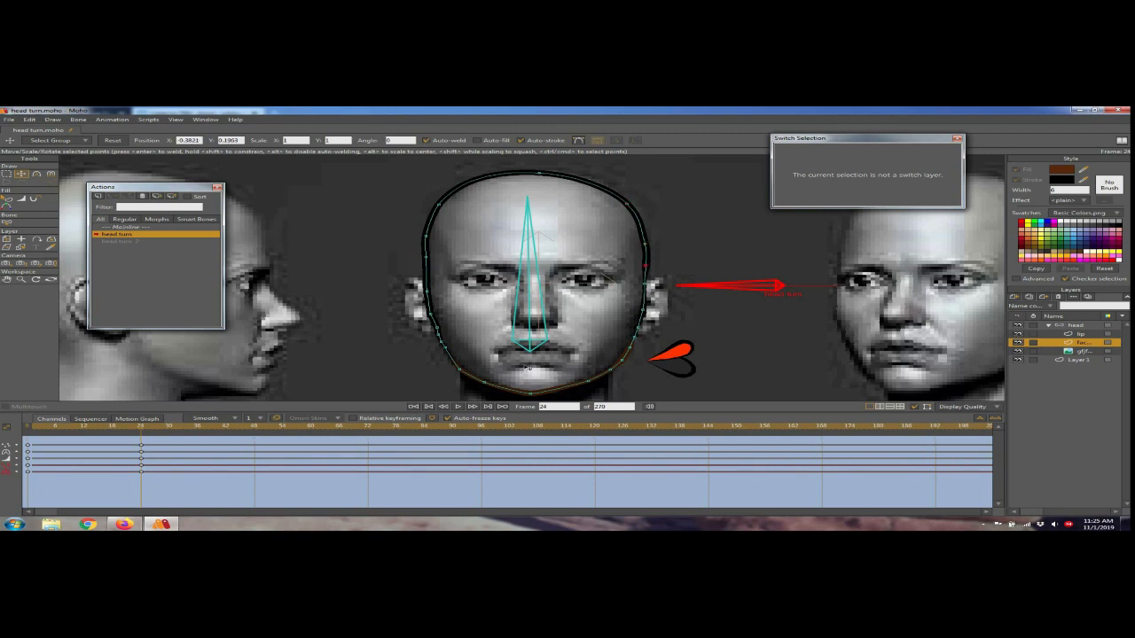
Step: Shift the chin point slightly and adjust its curvature to fit the reference chin
{"action": "scroll", "coordinate": [528, 368], "scroll_direction": "down", "scroll_amount": 2}
{"action": "left_click_drag", "start_coordinate": [531, 371], "coordinate": [537, 372]}
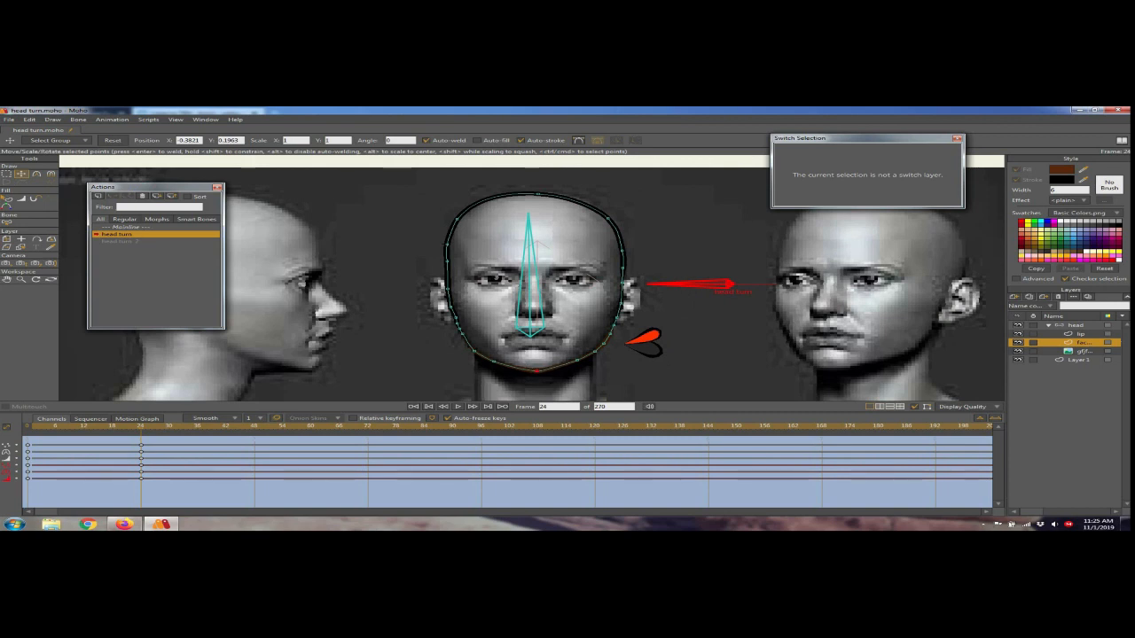
{"action": "left_click", "coordinate": [37, 175]}
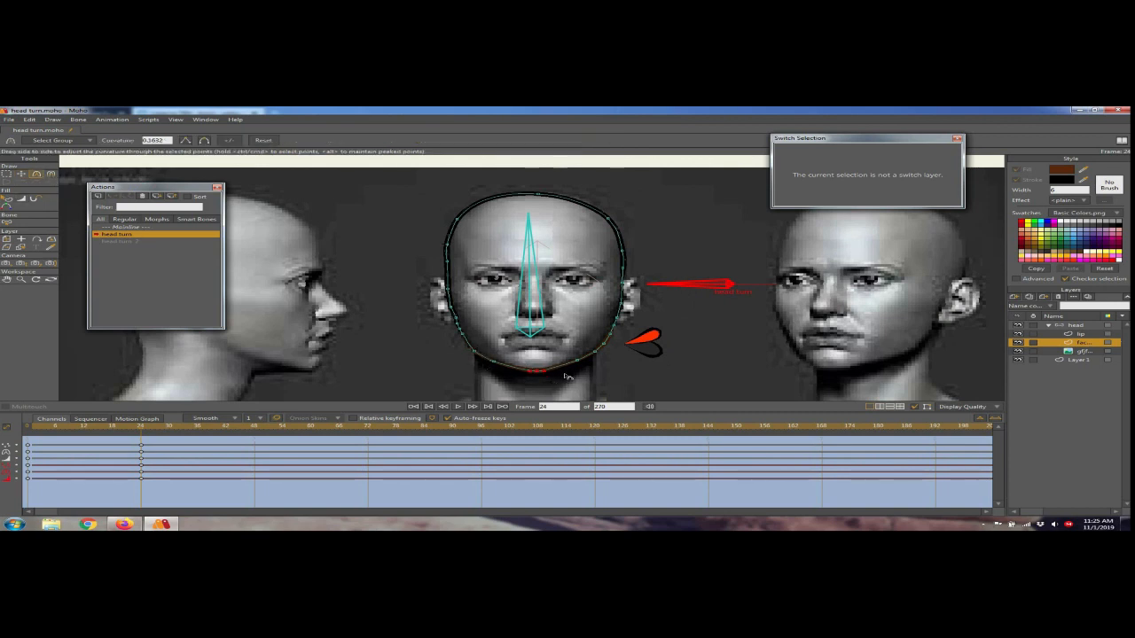
{"action": "left_click_drag", "start_coordinate": [527, 373], "coordinate": [516, 375]}
Step: Nudge the left jaw, left side and upper-right points of the face outline onto the reference contour
{"action": "left_click", "coordinate": [21, 175]}
{"action": "left_click_drag", "start_coordinate": [472, 354], "coordinate": [489, 360]}
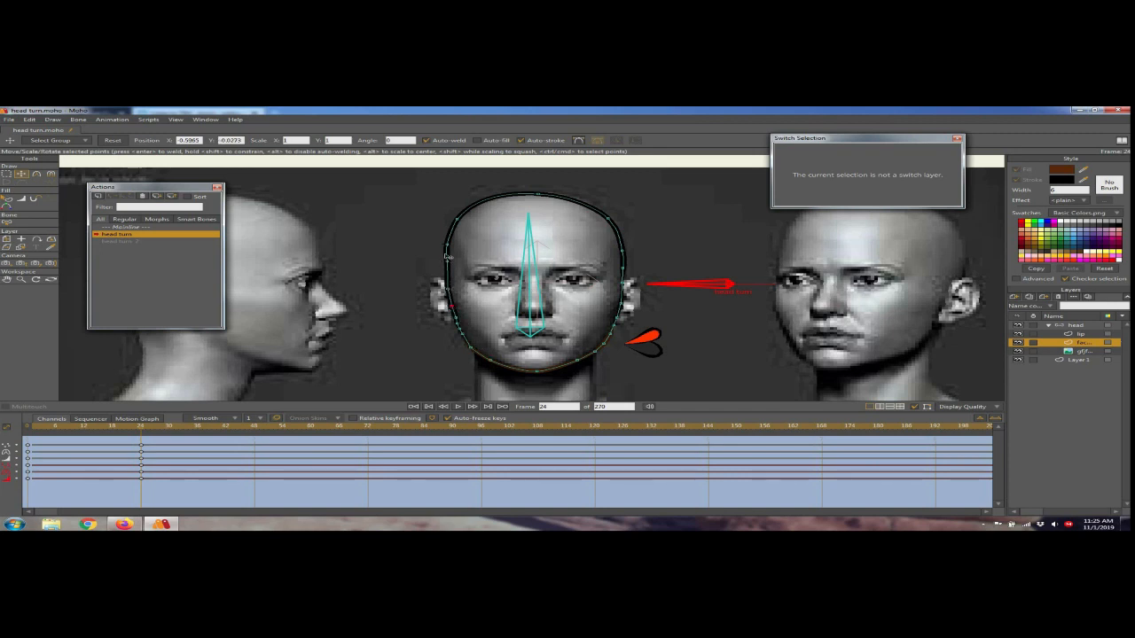
{"action": "left_click", "coordinate": [448, 244]}
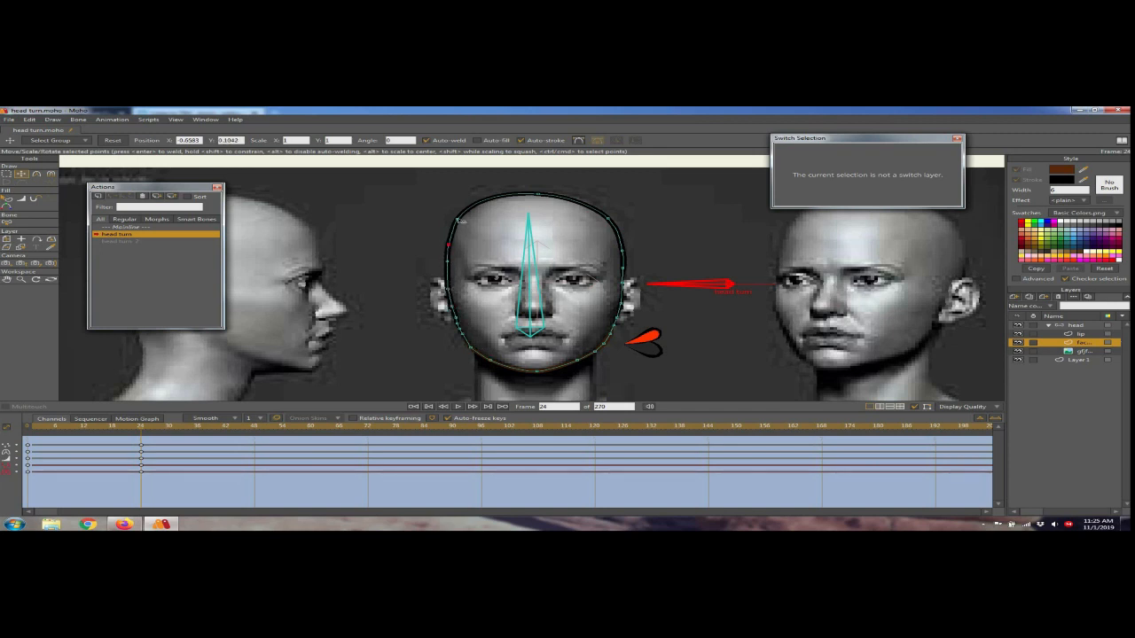
{"action": "left_click", "coordinate": [607, 216]}
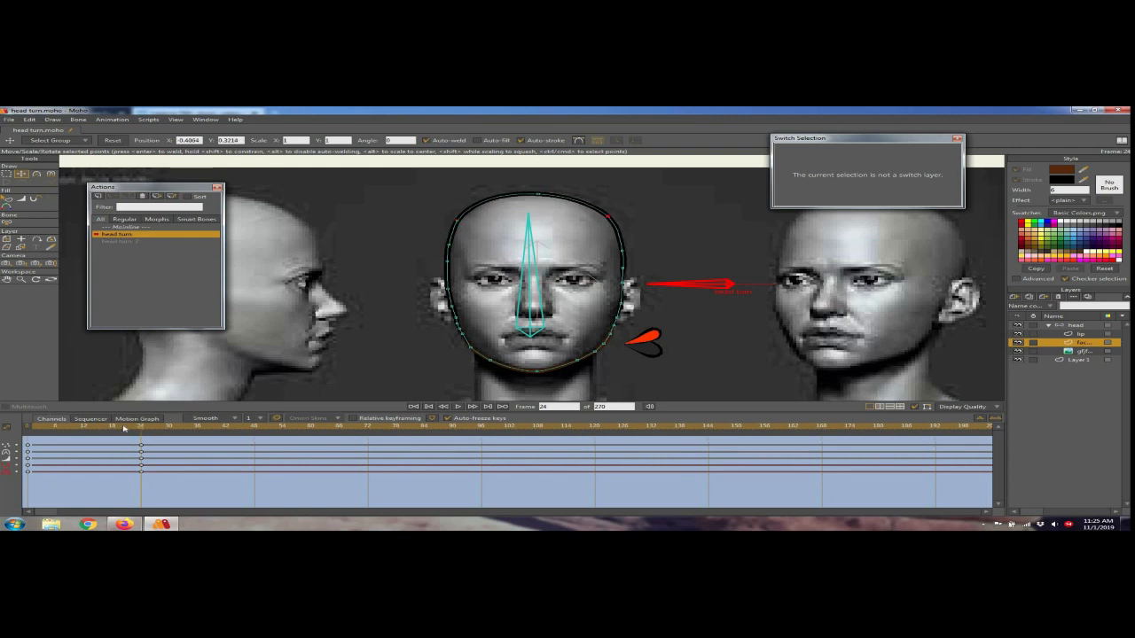
Step: Copy the face layer's frame 0 keyframes to frame 1, then return to frame 24
{"action": "left_click_drag", "start_coordinate": [124, 428], "coordinate": [24, 481]}
{"action": "key", "text": "ctrl+v"}
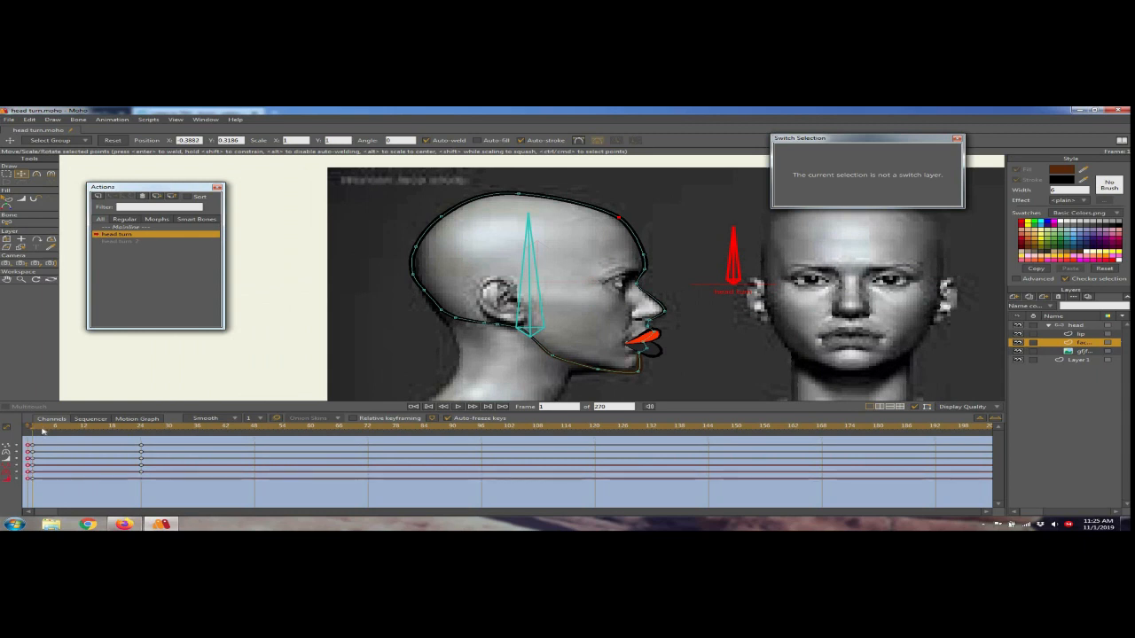
{"action": "left_click_drag", "start_coordinate": [42, 431], "coordinate": [142, 438]}
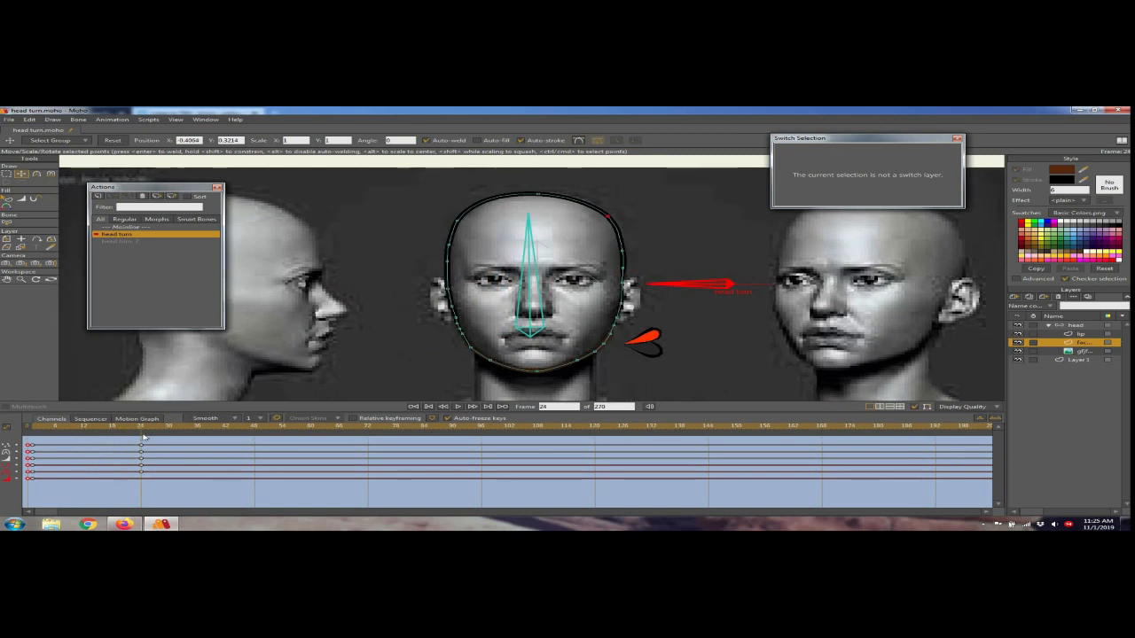
Step: Select the lip layer and move all of its points onto the mouth of the front-view face
{"action": "left_click", "coordinate": [1082, 335]}
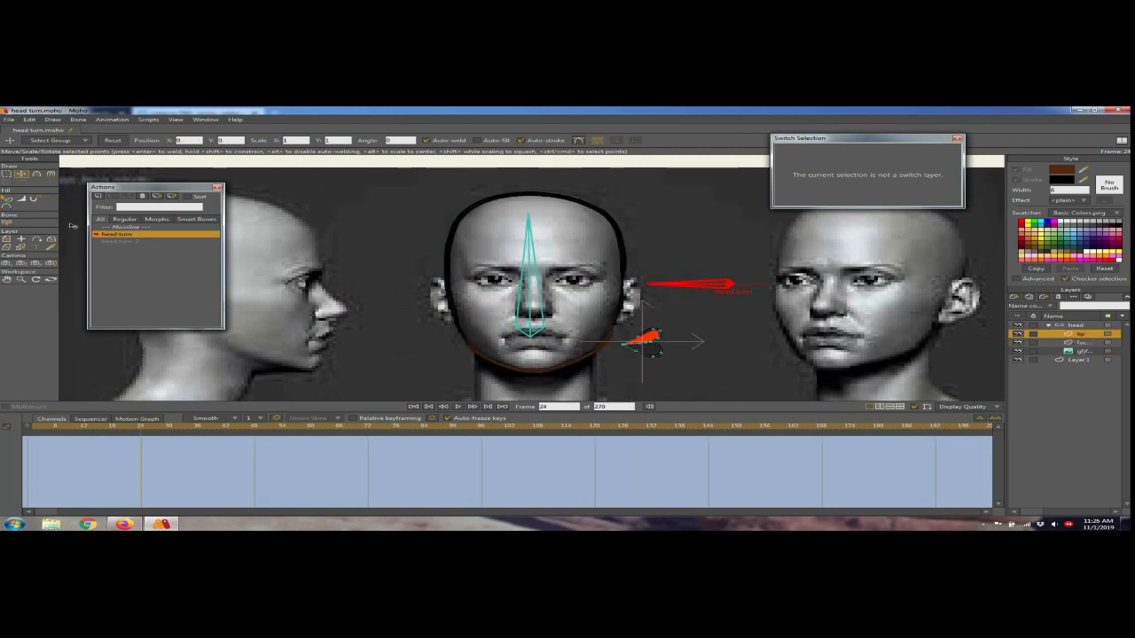
{"action": "key", "text": "ctrl+a"}
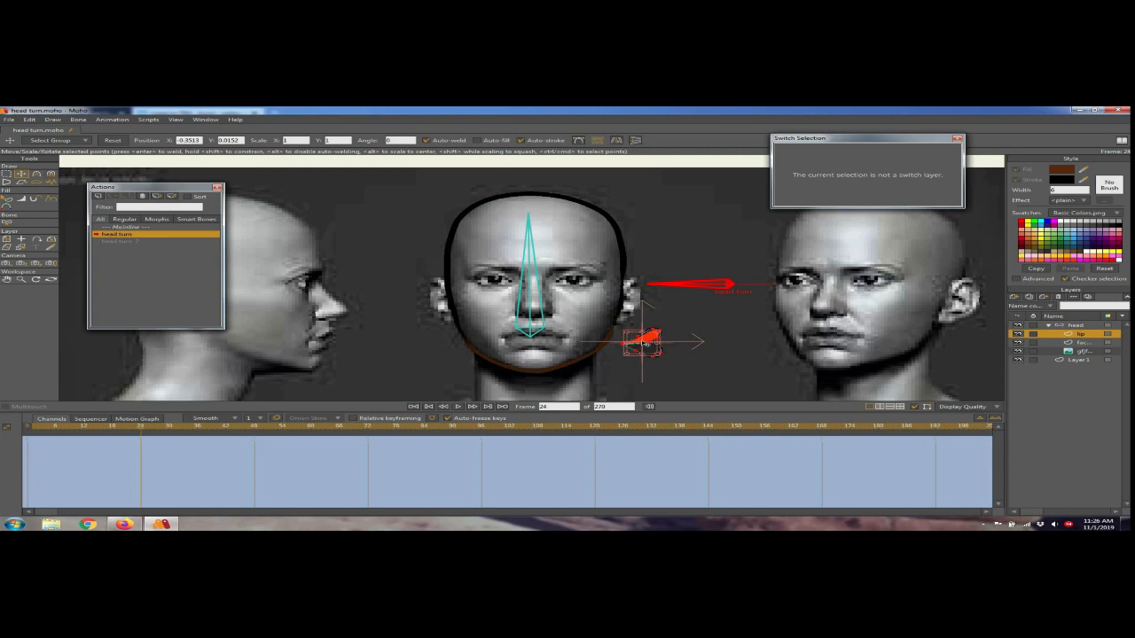
{"action": "left_click_drag", "start_coordinate": [642, 344], "coordinate": [535, 346]}
Step: Reshape the upper and lower lip points so the lips span both corners of the reference mouth
{"action": "scroll", "coordinate": [572, 355], "scroll_direction": "up", "scroll_amount": 4}
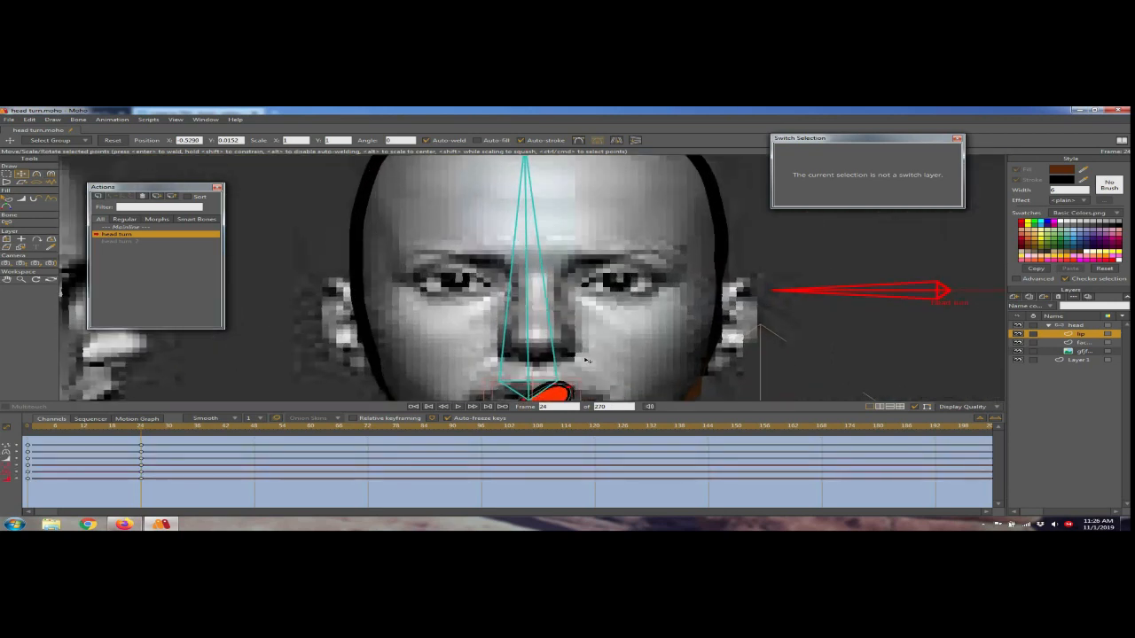
{"action": "left_click_drag", "start_coordinate": [514, 316], "coordinate": [547, 285]}
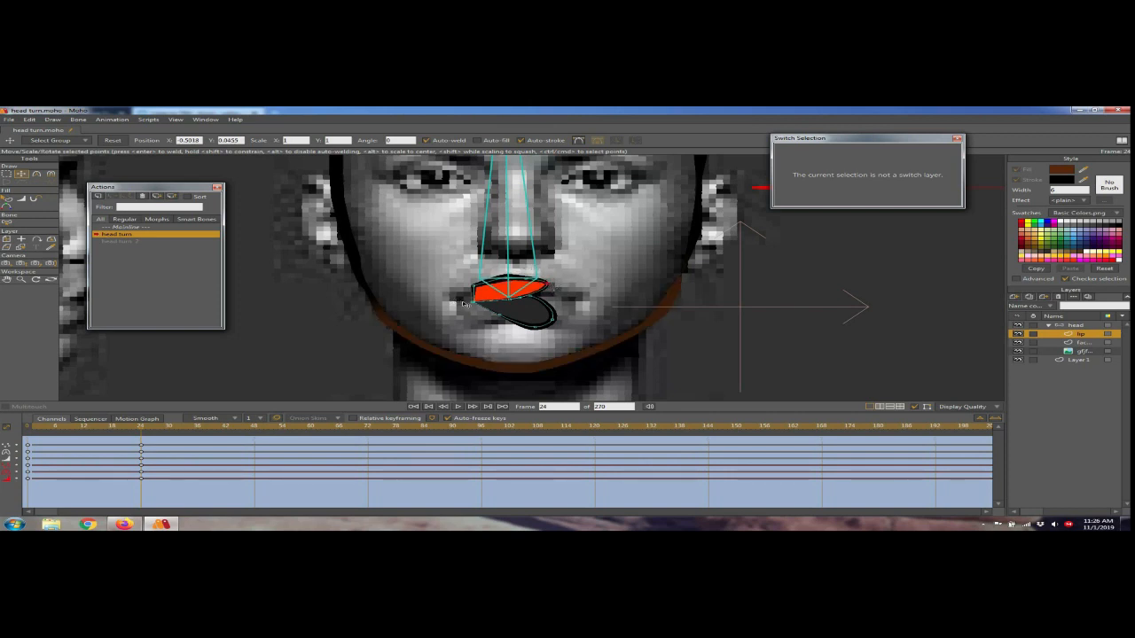
{"action": "mouse_move", "coordinate": [461, 303]}
{"action": "left_mouse_down"}
{"action": "mouse_move", "coordinate": [445, 306]}
{"action": "mouse_move", "coordinate": [465, 315]}
{"action": "left_mouse_up"}
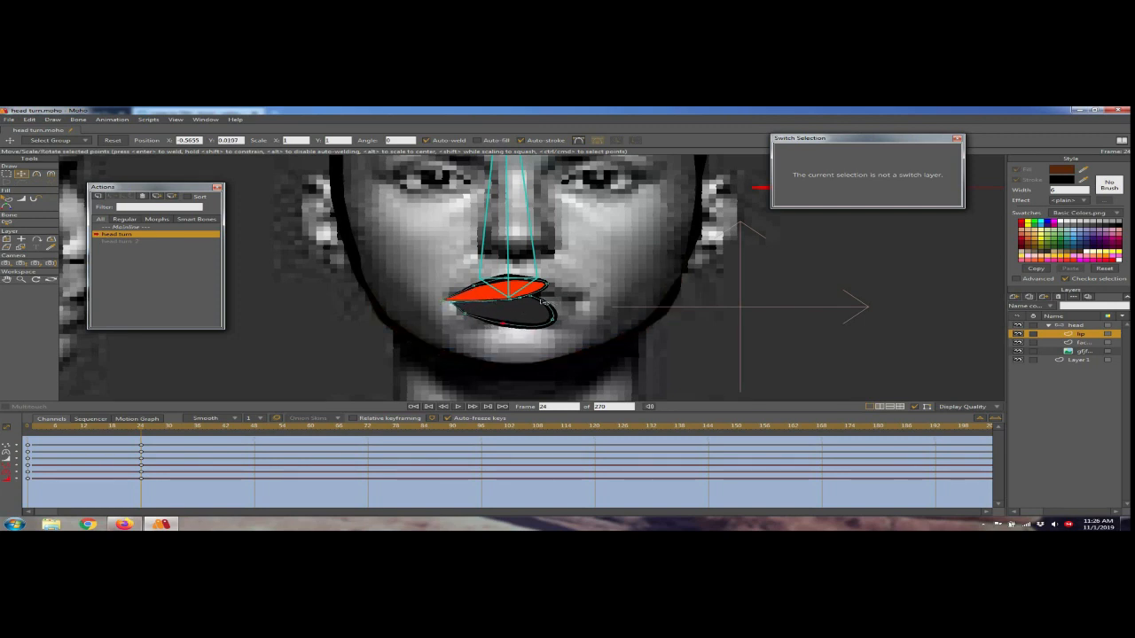
{"action": "left_click_drag", "start_coordinate": [548, 302], "coordinate": [568, 283]}
{"action": "mouse_move", "coordinate": [558, 284]}
{"action": "left_mouse_down"}
{"action": "mouse_move", "coordinate": [470, 285]}
{"action": "mouse_move", "coordinate": [547, 284]}
{"action": "left_mouse_up"}
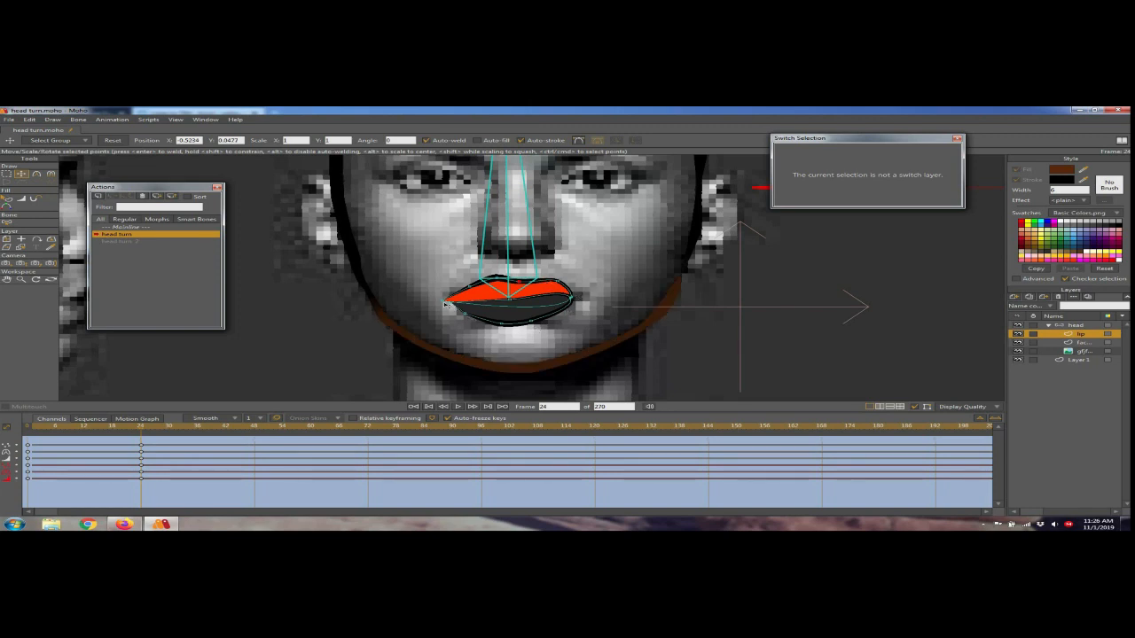
{"action": "left_click_drag", "start_coordinate": [448, 303], "coordinate": [464, 311]}
{"action": "left_click_drag", "start_coordinate": [532, 321], "coordinate": [467, 315]}
Step: Smooth the curvature of the lower-lip points into an even arc
{"action": "left_click", "coordinate": [36, 174]}
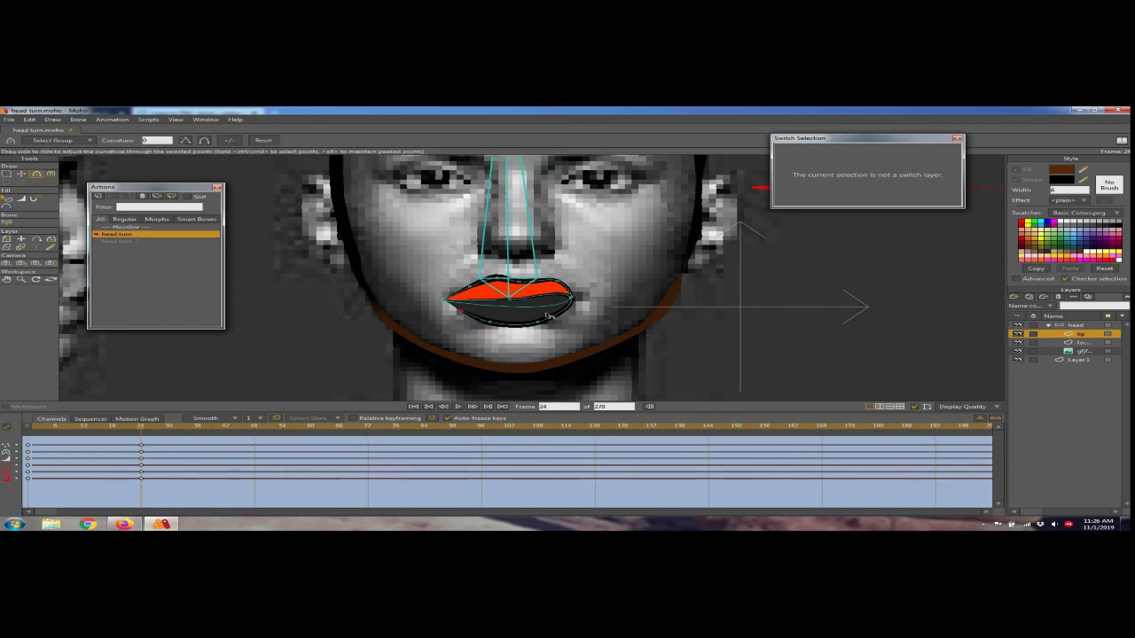
{"action": "left_click", "coordinate": [482, 330]}
{"action": "left_click", "coordinate": [470, 318]}
{"action": "left_click", "coordinate": [524, 334]}
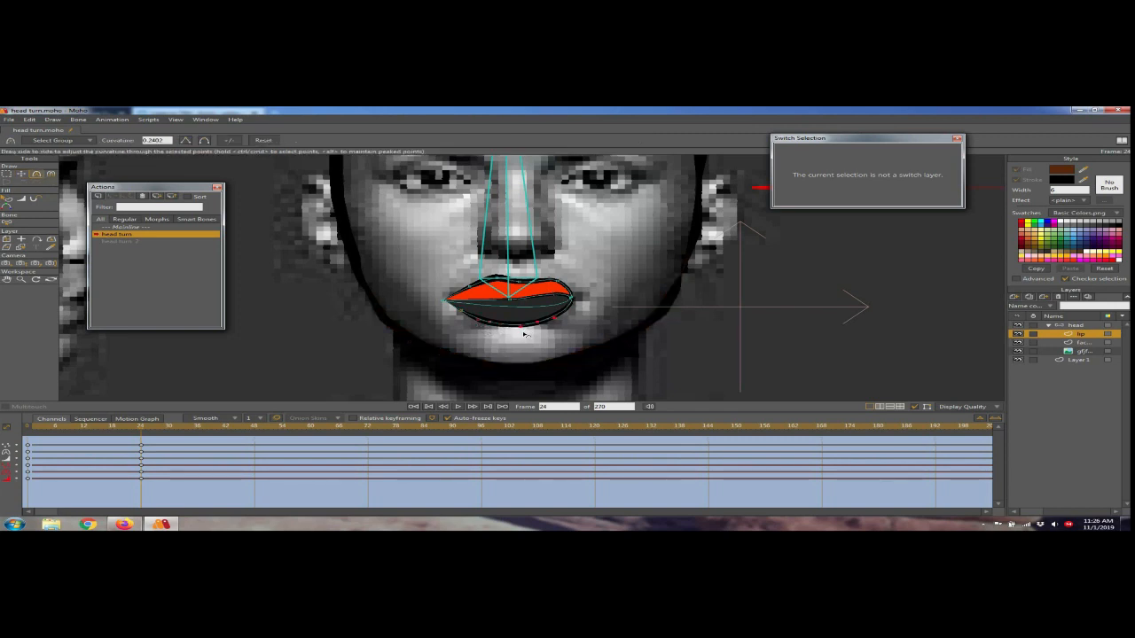
{"action": "left_click_drag", "start_coordinate": [536, 285], "coordinate": [533, 285]}
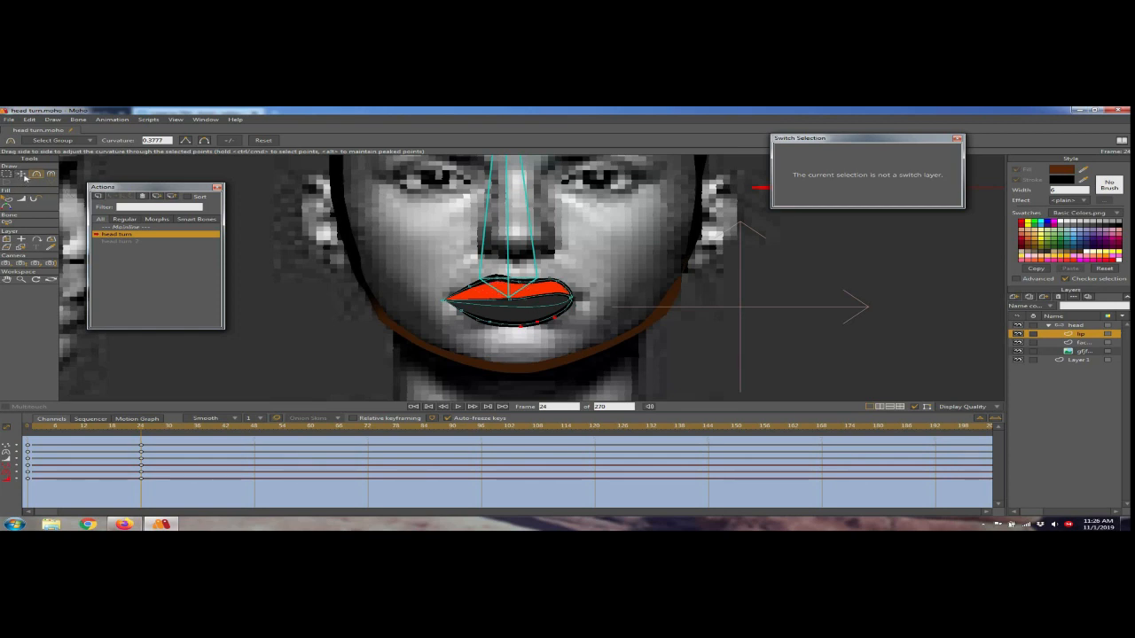
Step: Raise the right peak of the upper lip and fine-tune the position of the lower-lip point beneath it
{"action": "key", "text": "t"}
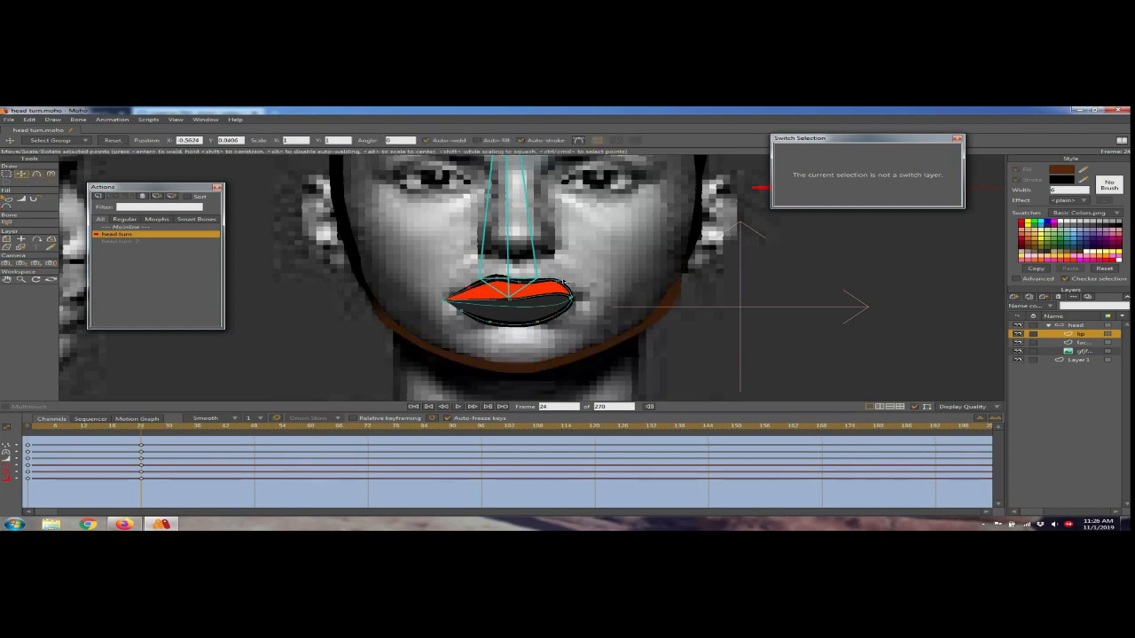
{"action": "left_click_drag", "start_coordinate": [558, 281], "coordinate": [551, 278]}
{"action": "left_click", "coordinate": [538, 323]}
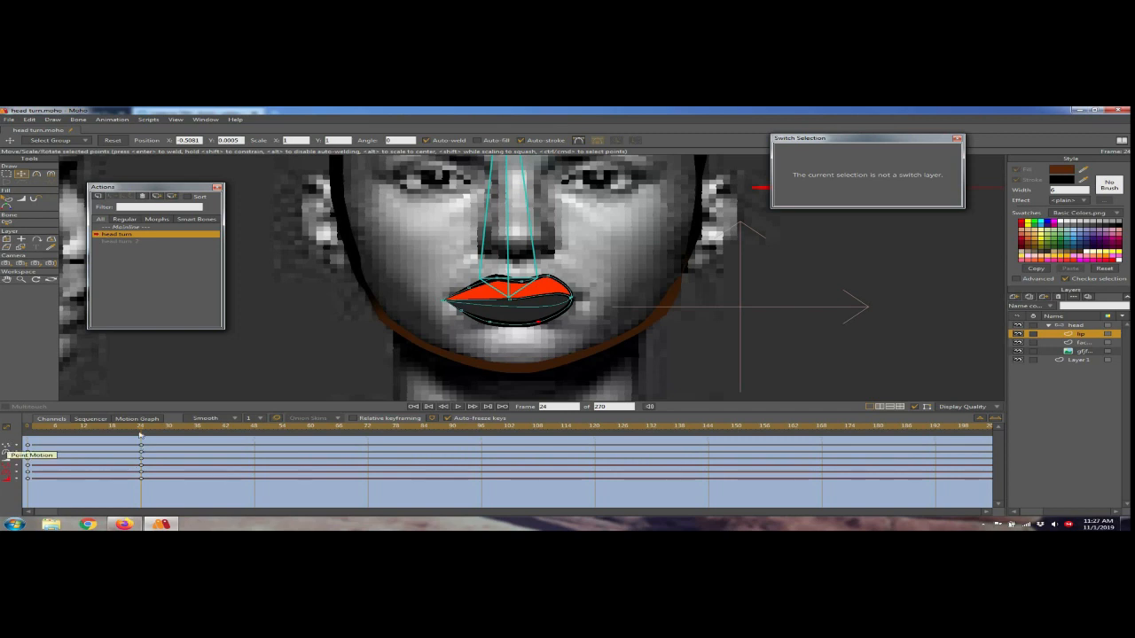
Step: Copy the lip layer's frame 0 keyframes to frame 1 and go back to frame 24
{"action": "left_click_drag", "start_coordinate": [71, 427], "coordinate": [32, 427]}
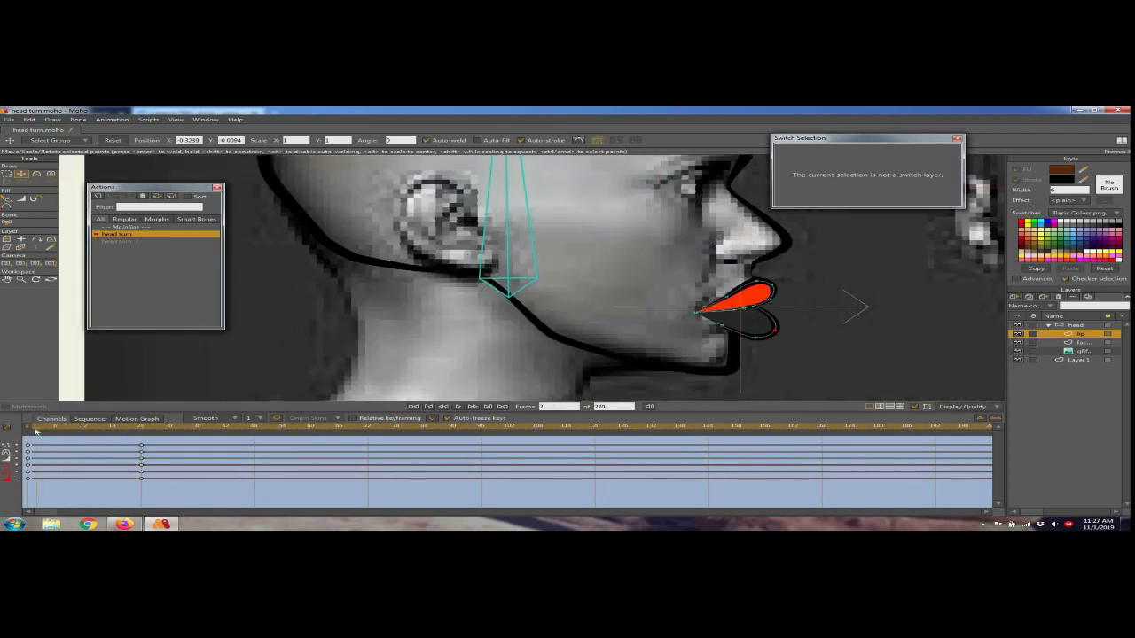
{"action": "left_click_drag", "start_coordinate": [24, 487], "coordinate": [142, 439]}
{"action": "key", "text": "ctrl+c"}
{"action": "key", "text": "ctrl+v"}
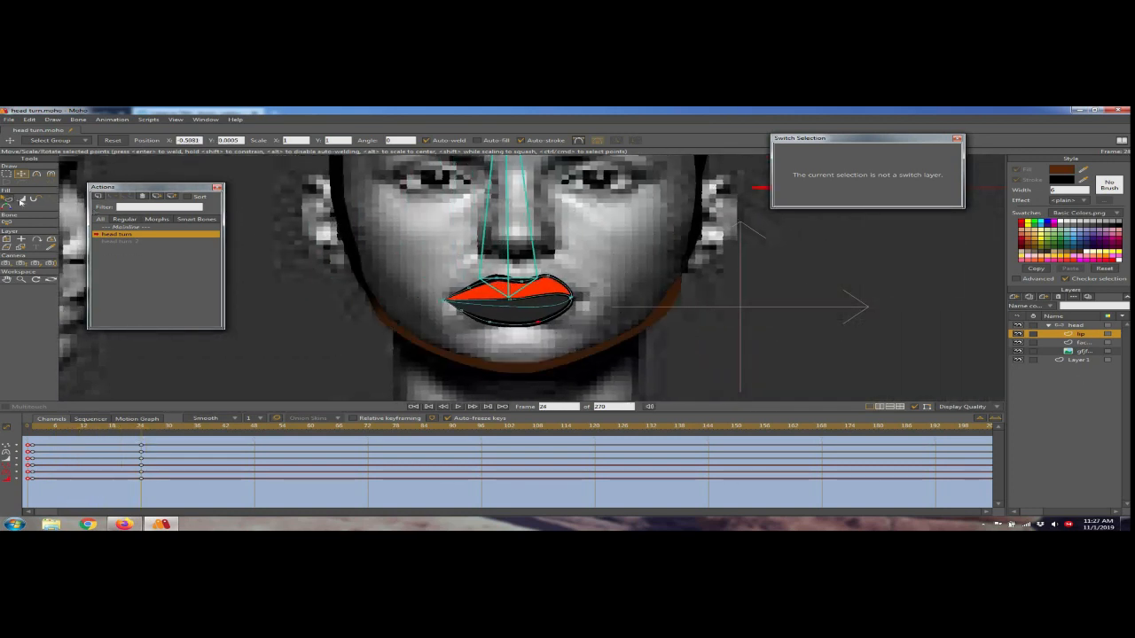
Step: Vary the lip outline's line width, thinning the left side and setting the right upper-lip peak to 94 percent, and preview the turn
{"action": "left_click", "coordinate": [20, 200]}
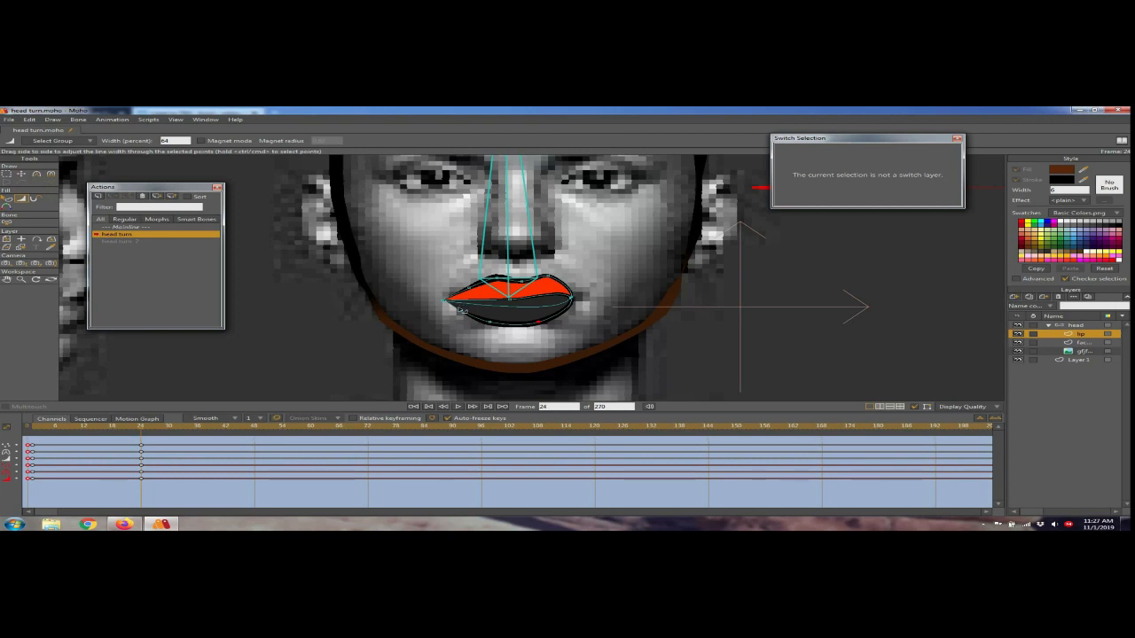
{"action": "left_click_drag", "start_coordinate": [463, 313], "coordinate": [533, 329]}
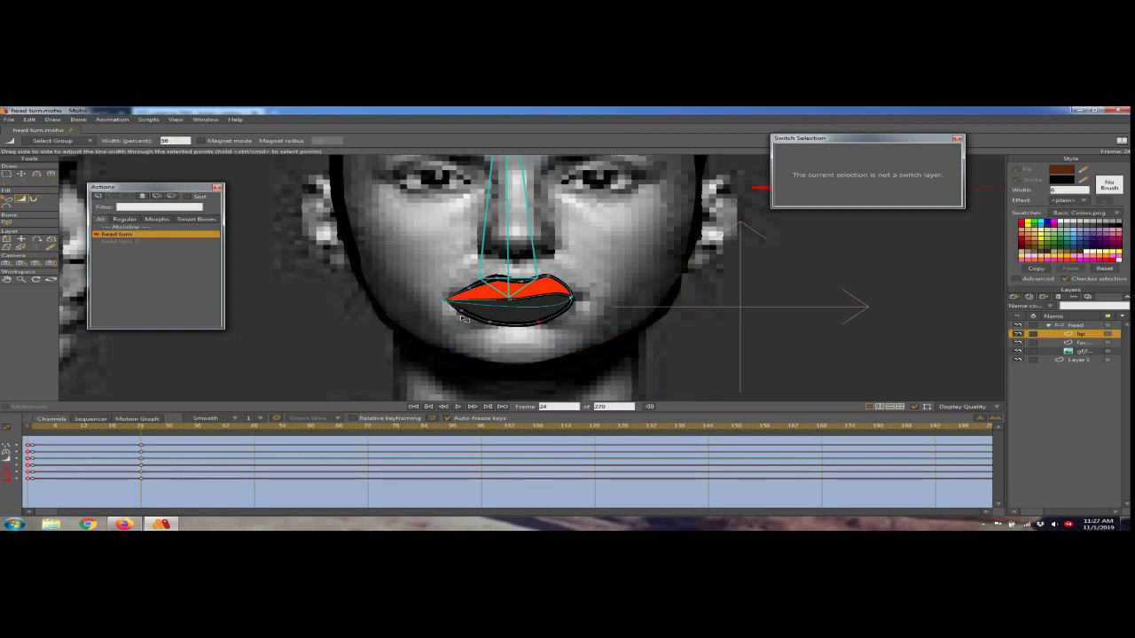
{"action": "left_click_drag", "start_coordinate": [465, 318], "coordinate": [458, 318]}
{"action": "scroll", "coordinate": [520, 289], "scroll_direction": "up", "scroll_amount": 2}
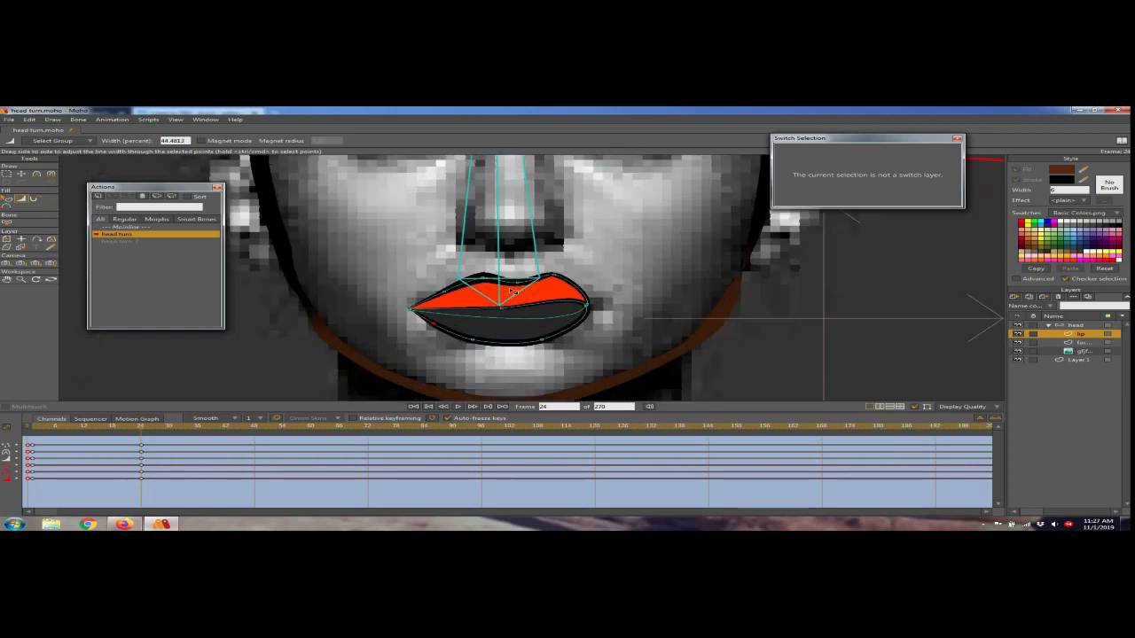
{"action": "left_click_drag", "start_coordinate": [556, 273], "coordinate": [568, 277]}
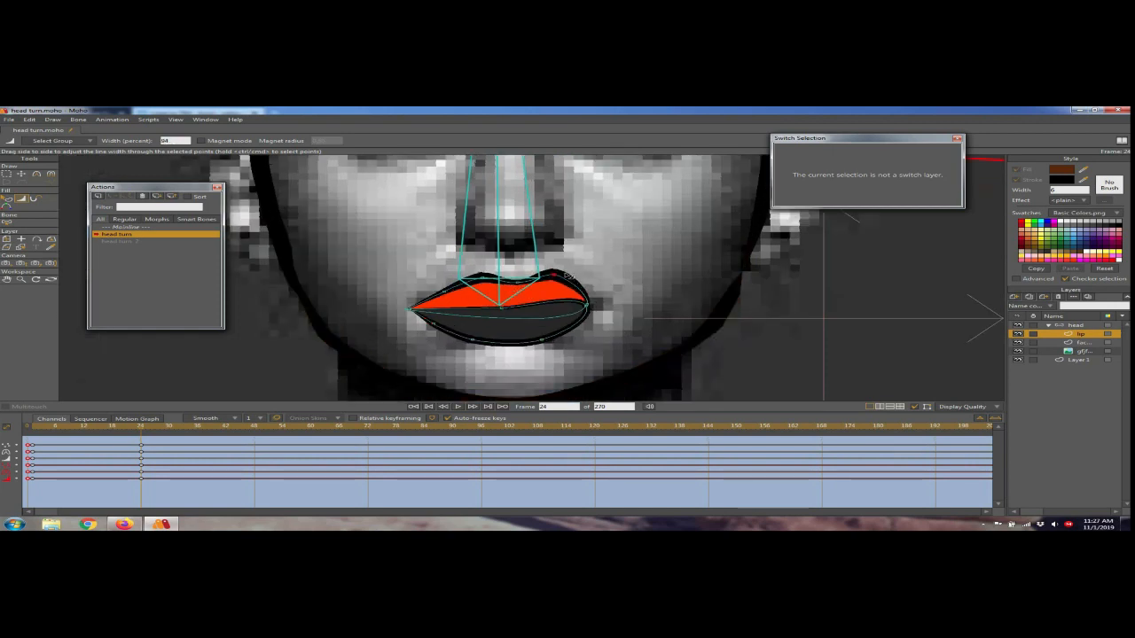
{"action": "left_click", "coordinate": [447, 294]}
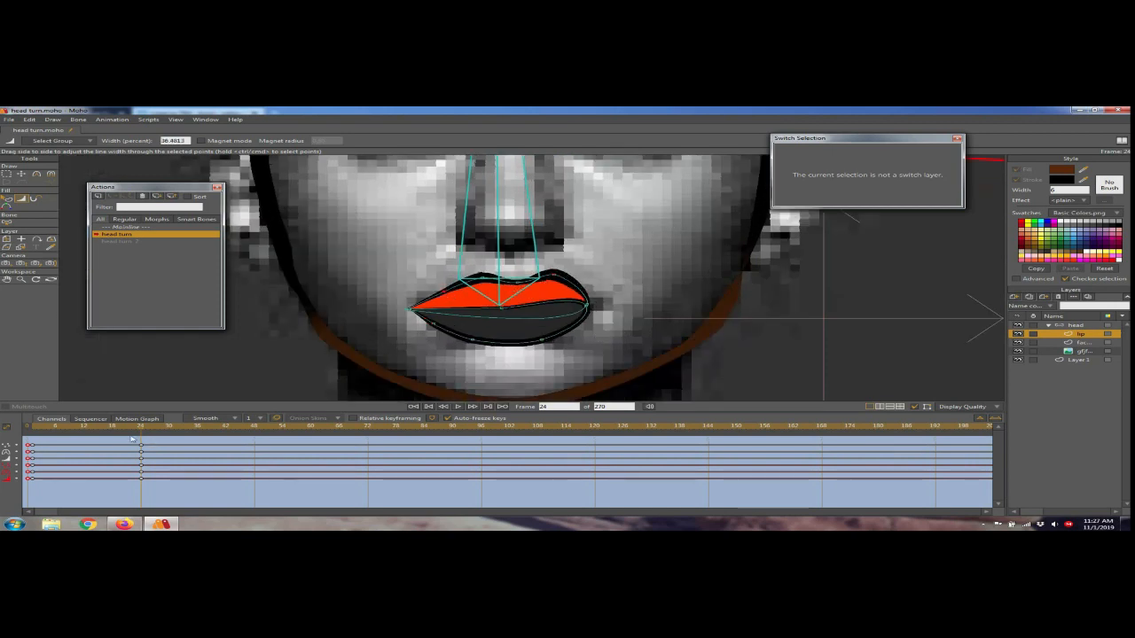
{"action": "left_click", "coordinate": [68, 427]}
{"action": "left_click_drag", "start_coordinate": [68, 427], "coordinate": [142, 428]}
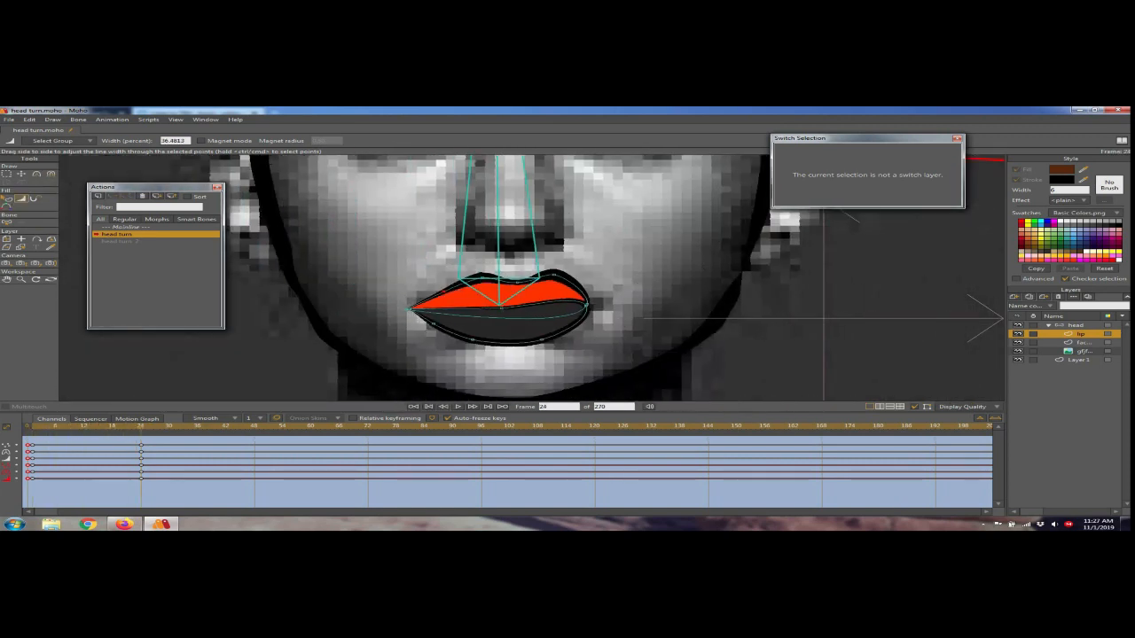
Step: Select the face layer and adjust the line width at the points along the left jaw and cheek
{"action": "left_click", "coordinate": [1069, 343]}
{"action": "scroll", "coordinate": [680, 290], "scroll_direction": "down", "scroll_amount": 2}
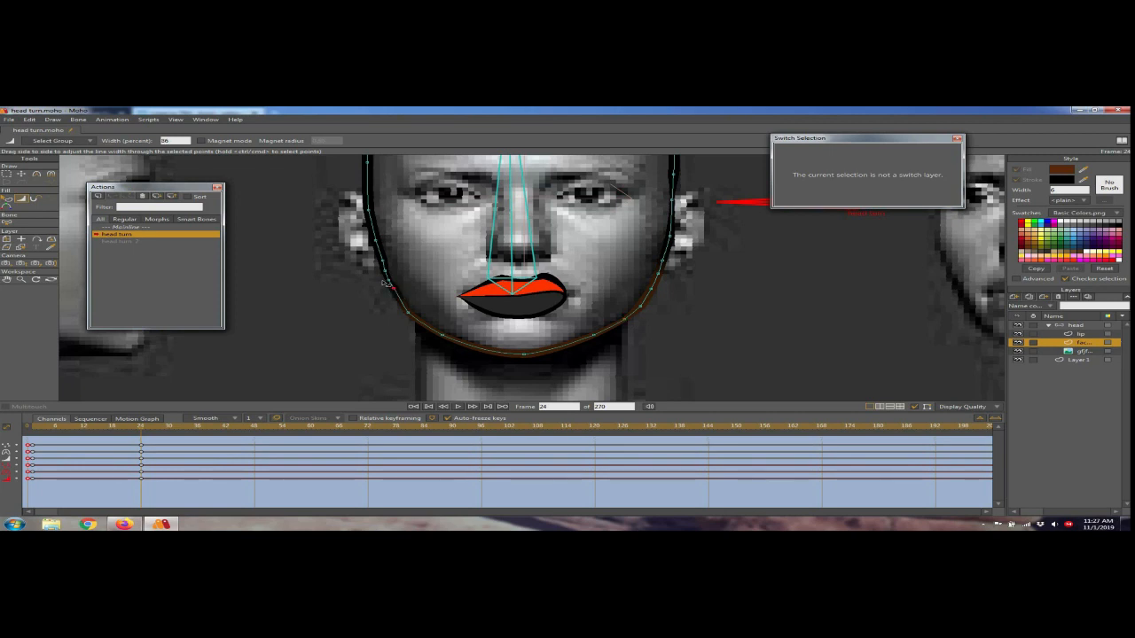
{"action": "left_click_drag", "start_coordinate": [383, 285], "coordinate": [364, 221]}
Step: Scrub the head turn back from frame 24 to frame 0 and select the lip layer
{"action": "scroll", "coordinate": [489, 237], "scroll_direction": "down", "scroll_amount": 5}
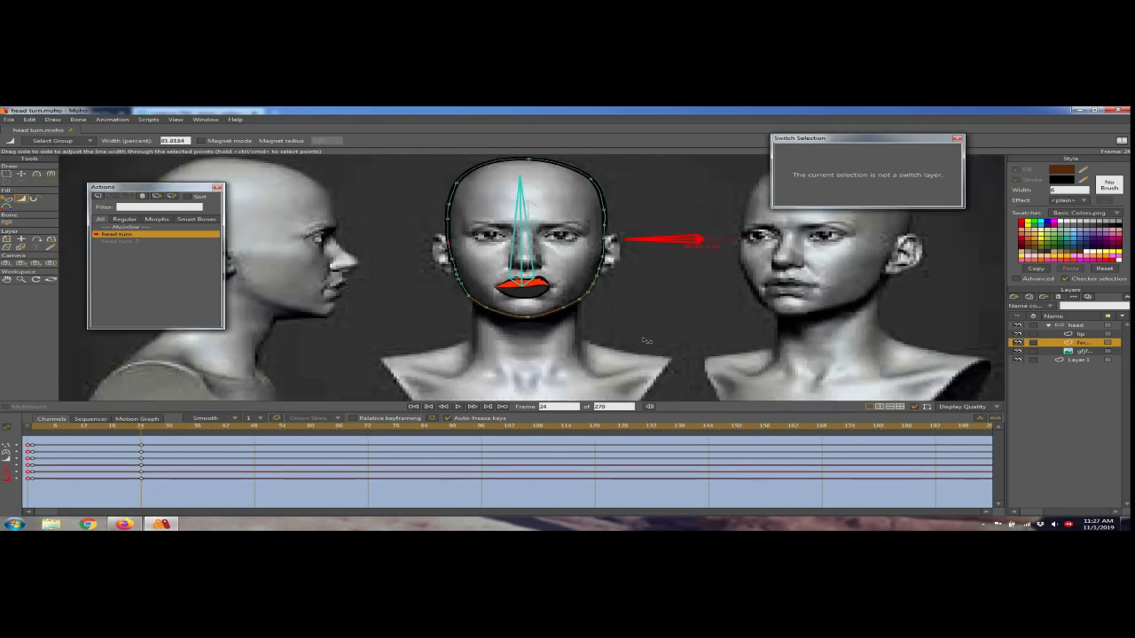
{"action": "left_click_drag", "start_coordinate": [140, 430], "coordinate": [29, 433]}
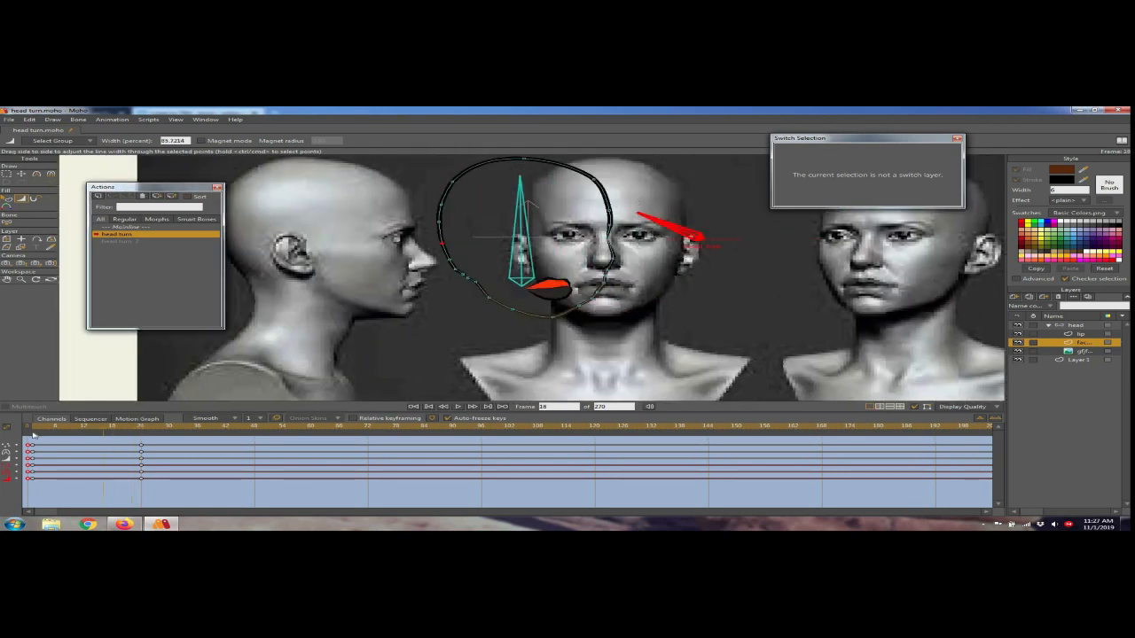
{"action": "left_click", "coordinate": [1081, 335]}
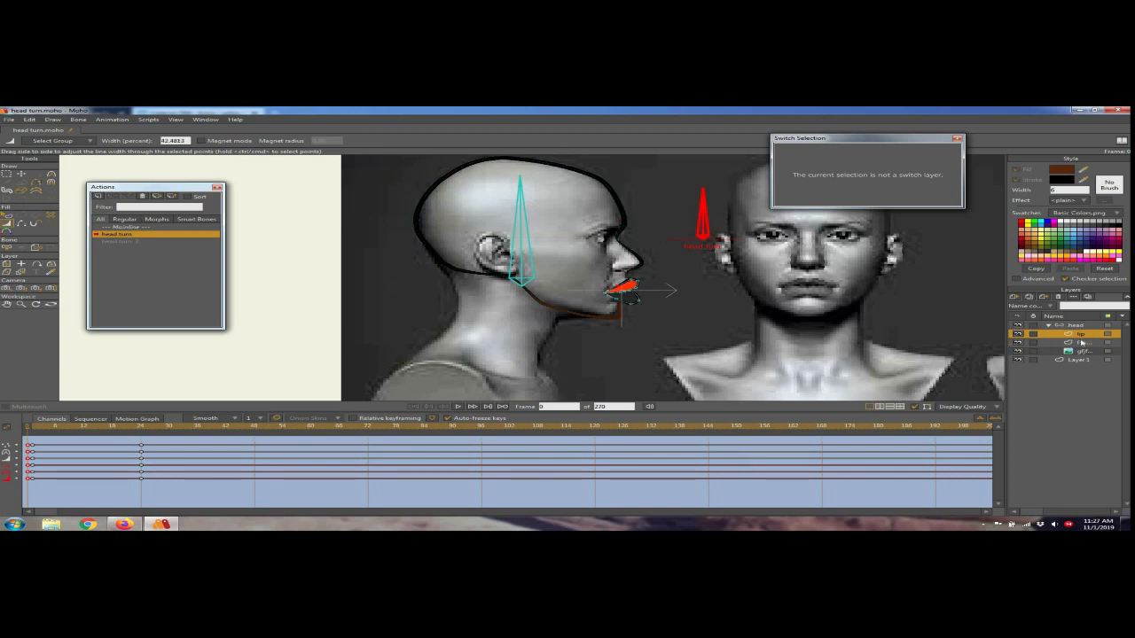
Step: Turn on the face shape's brown fill at frame 0 and scrub the head turn to frame 12
{"action": "left_click", "coordinate": [7, 216]}
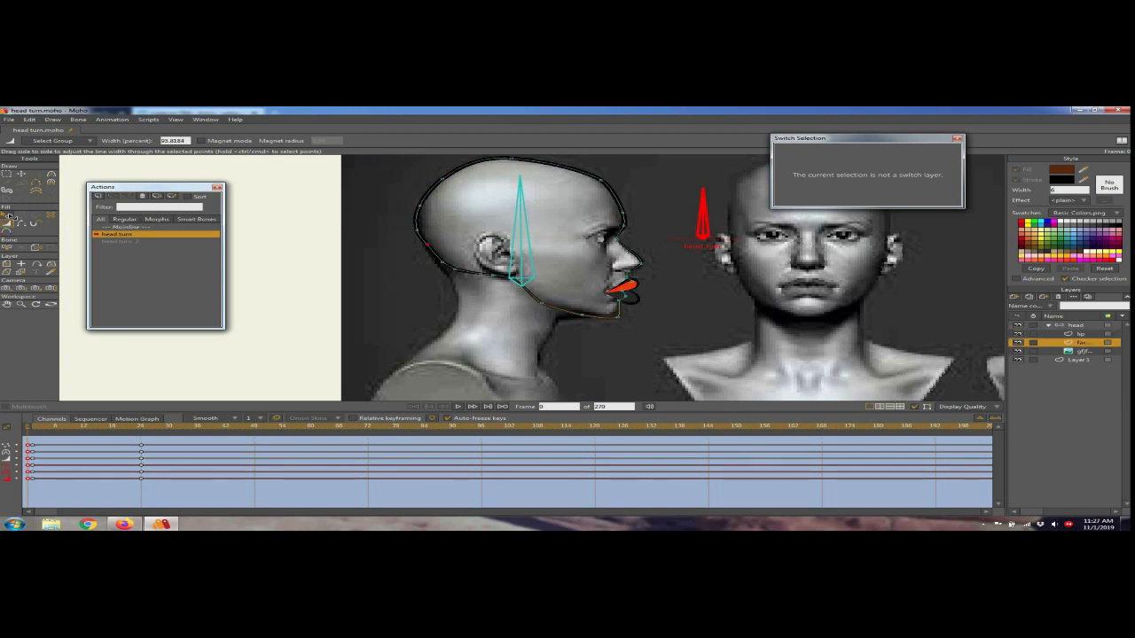
{"action": "left_click", "coordinate": [470, 273]}
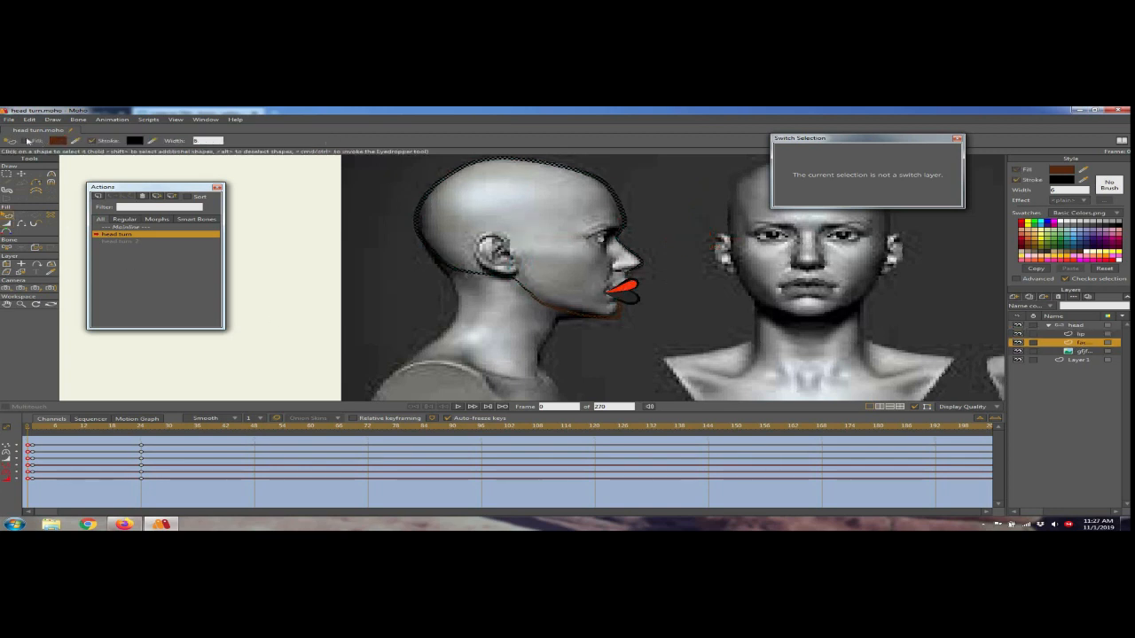
{"action": "left_click", "coordinate": [306, 229]}
{"action": "left_click_drag", "start_coordinate": [32, 430], "coordinate": [85, 435]}
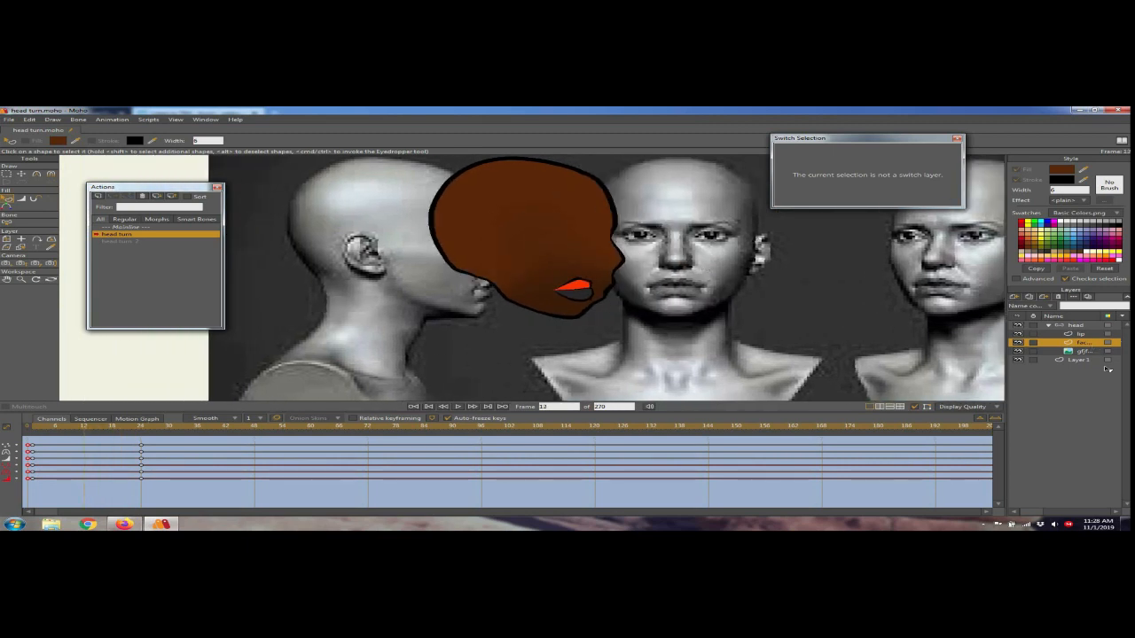
Step: Flip the reference image layer horizontally at frame 12 and shift it so its three-quarter head sits behind the face shape
{"action": "left_click", "coordinate": [1081, 352]}
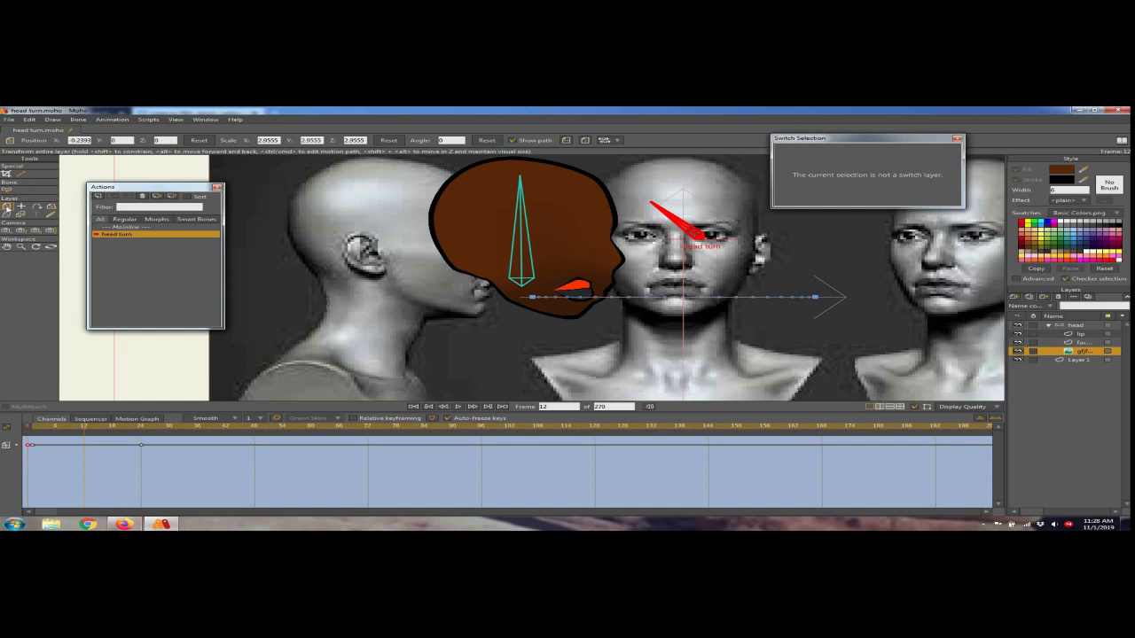
{"action": "scroll", "coordinate": [730, 239], "scroll_direction": "down", "scroll_amount": 2}
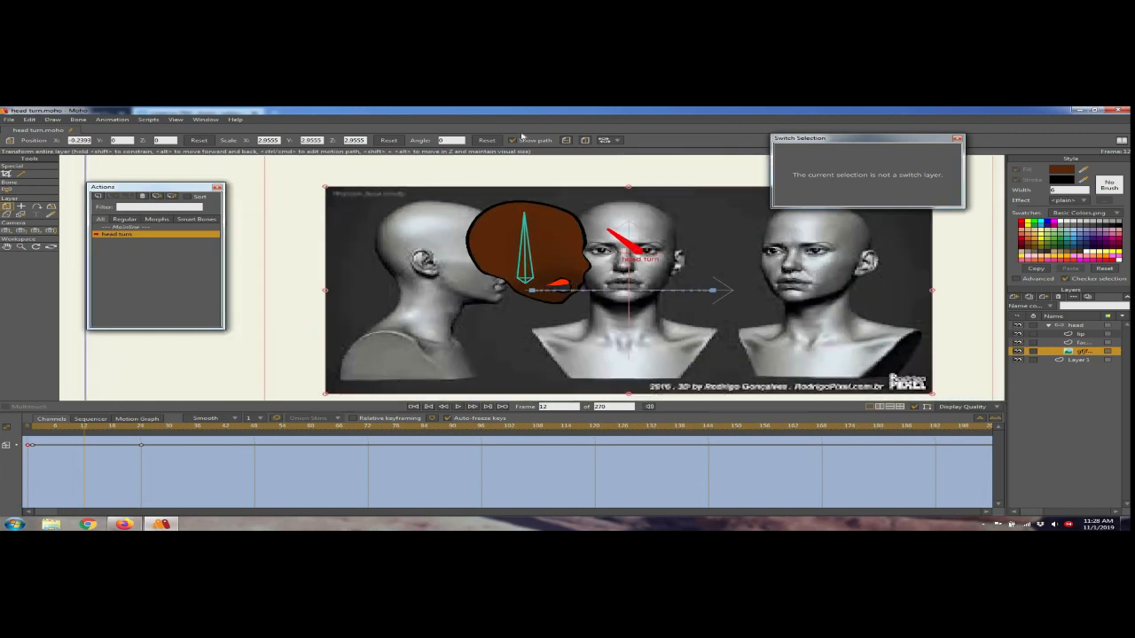
{"action": "left_click", "coordinate": [566, 140]}
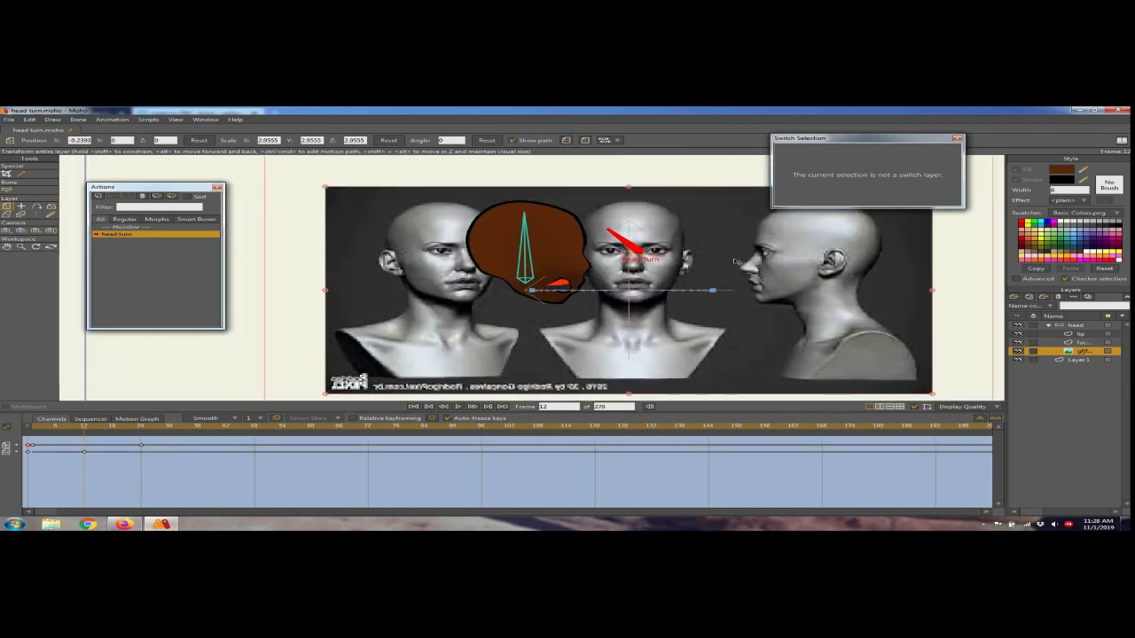
{"action": "left_click_drag", "start_coordinate": [712, 269], "coordinate": [779, 270]}
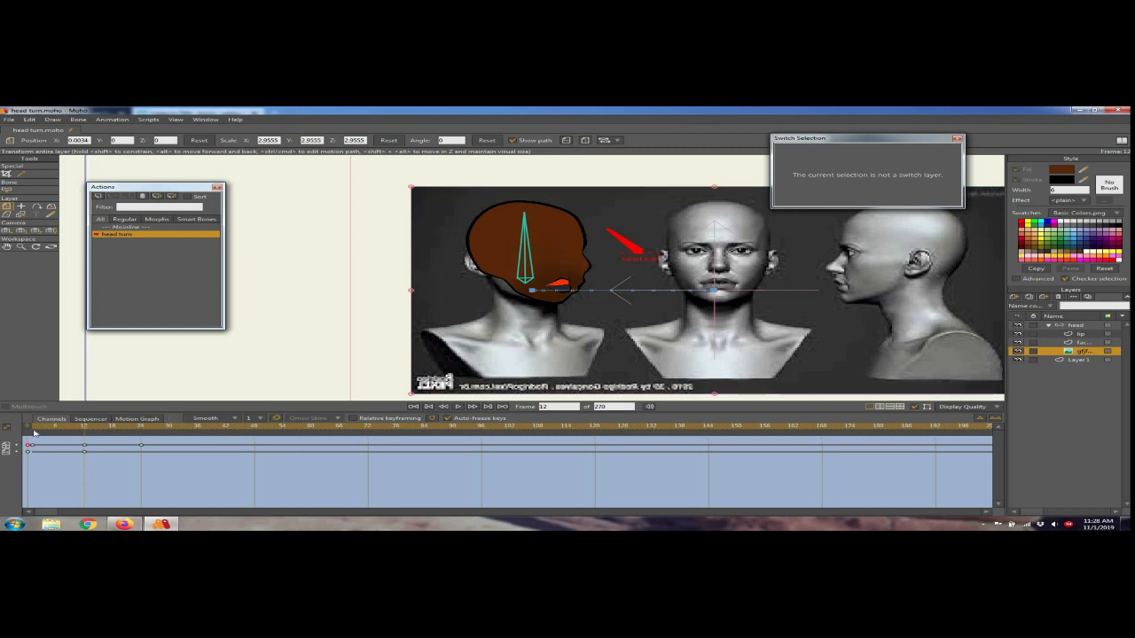
{"action": "left_click_drag", "start_coordinate": [34, 434], "coordinate": [86, 436]}
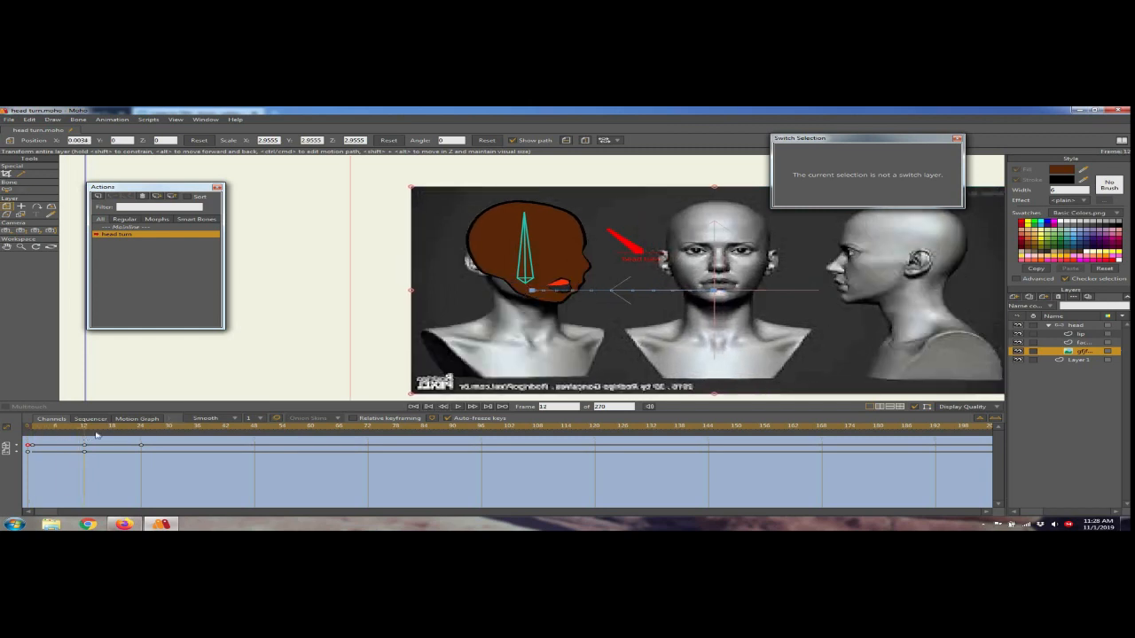
{"action": "scroll", "coordinate": [579, 321], "scroll_direction": "up", "scroll_amount": 3}
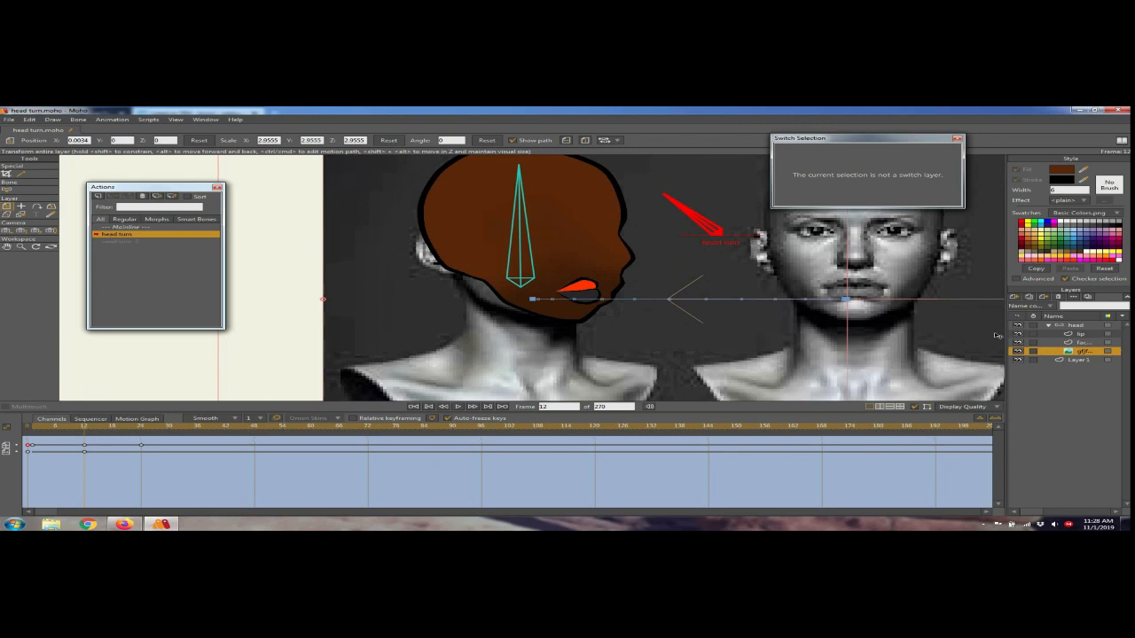
Step: Select the face layer's shape and turn off its fill to expose the three-quarter reference
{"action": "left_click", "coordinate": [1080, 342]}
{"action": "left_click", "coordinate": [7, 201]}
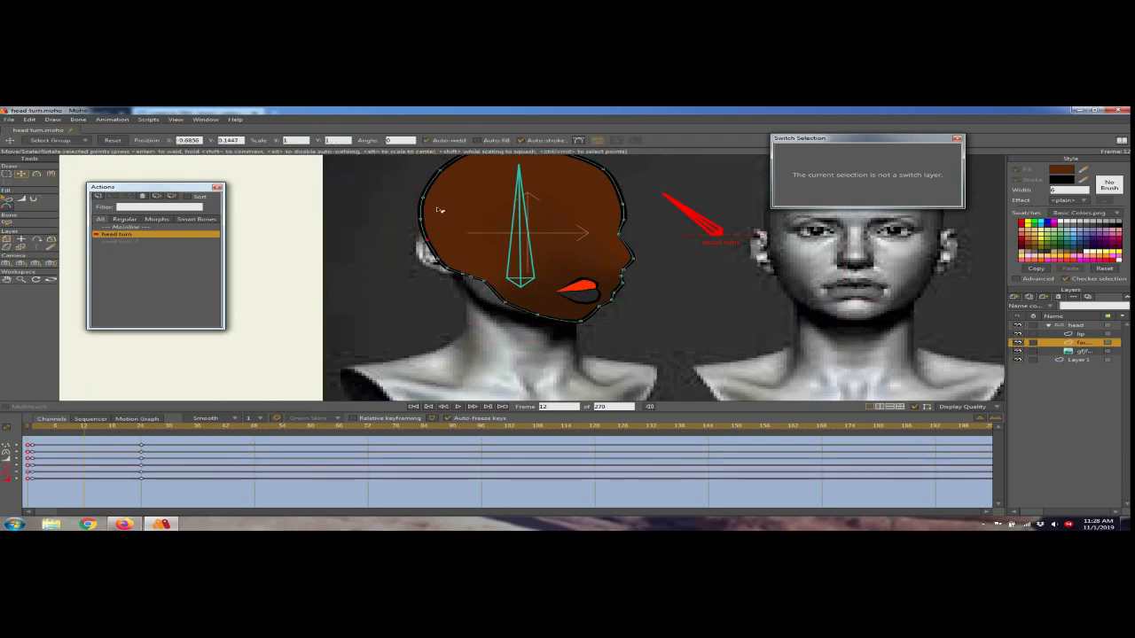
{"action": "left_click", "coordinate": [390, 236]}
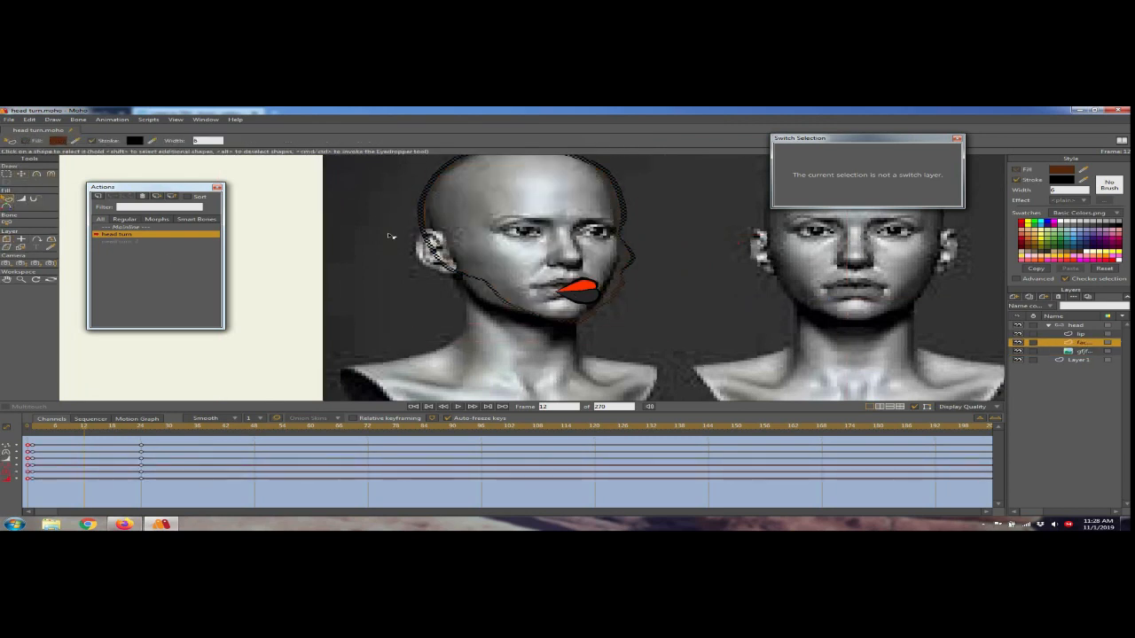
{"action": "left_click", "coordinate": [449, 259]}
Step: Move the face outline's left jaw and chin points onto the three-quarter reference at frame 12
{"action": "scroll", "coordinate": [450, 259], "scroll_direction": "up", "scroll_amount": 3}
{"action": "left_click", "coordinate": [22, 175]}
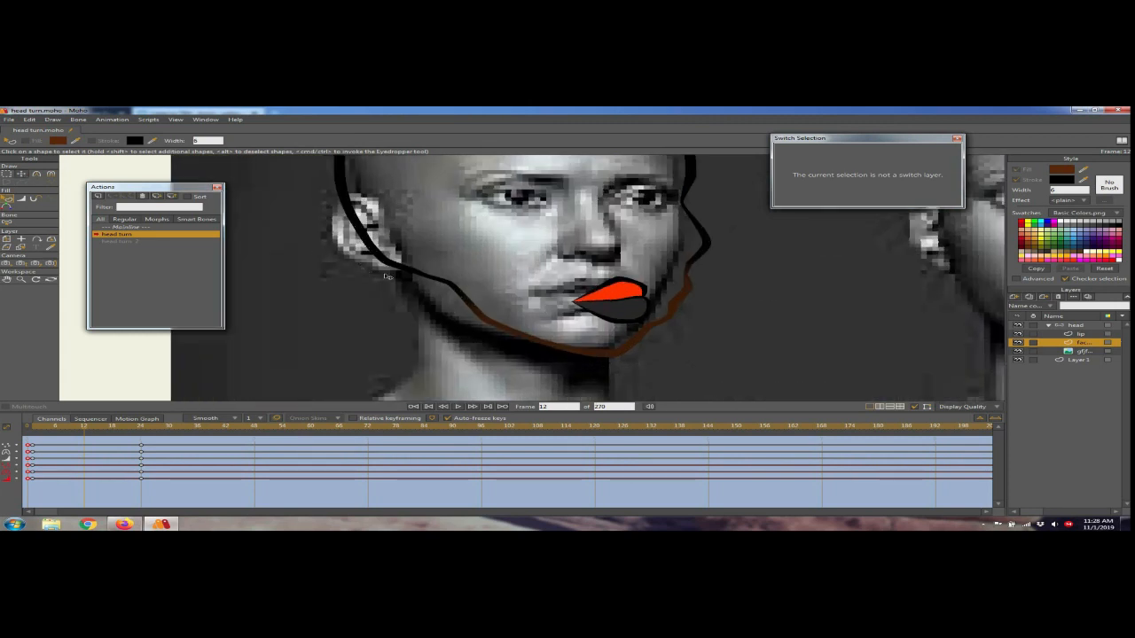
{"action": "mouse_move", "coordinate": [426, 276]}
{"action": "left_mouse_down"}
{"action": "mouse_move", "coordinate": [402, 270]}
{"action": "mouse_move", "coordinate": [438, 295]}
{"action": "mouse_move", "coordinate": [428, 299]}
{"action": "mouse_move", "coordinate": [406, 279]}
{"action": "left_mouse_up"}
{"action": "left_click_drag", "start_coordinate": [482, 308], "coordinate": [466, 324]}
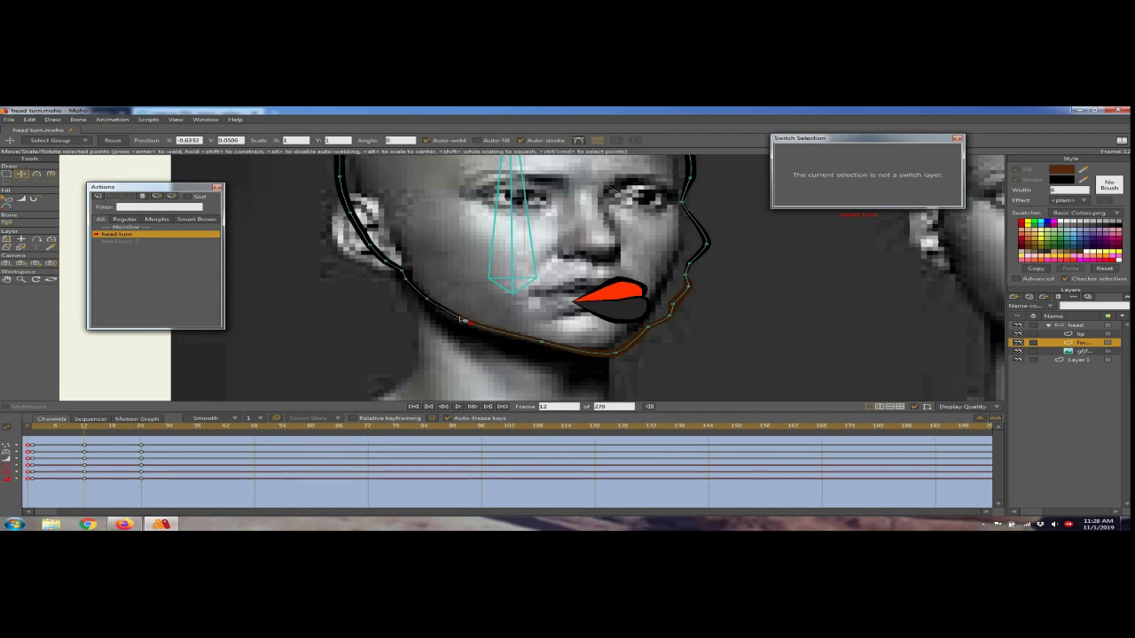
{"action": "left_click", "coordinate": [621, 357]}
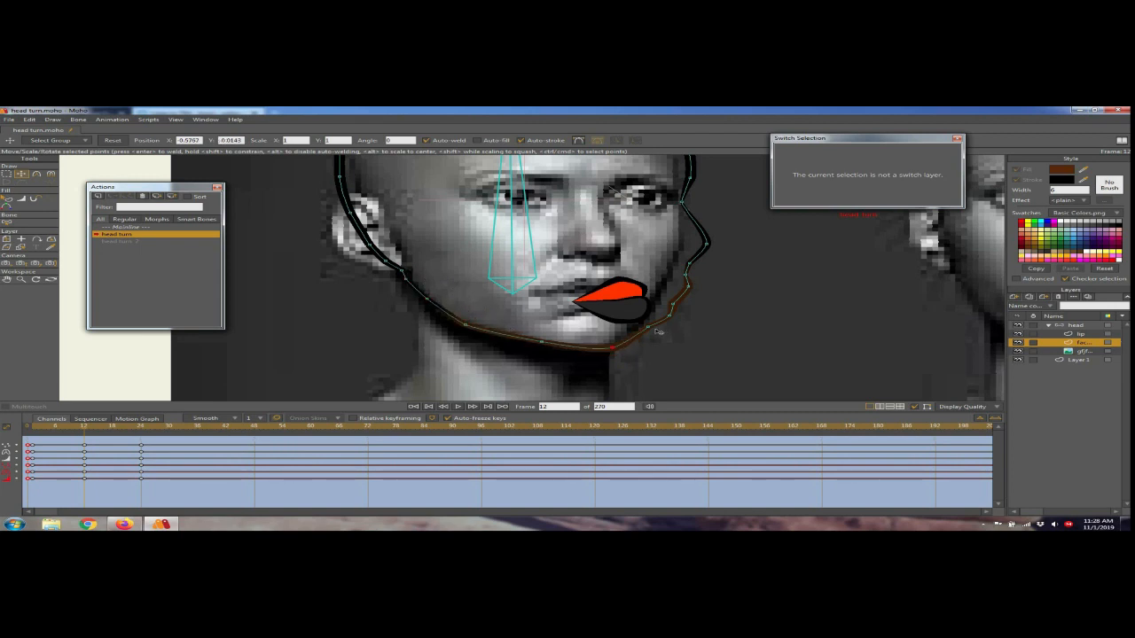
{"action": "left_click", "coordinate": [642, 330]}
Step: Pull the nose, mouth and brow points on the outline's right side in to the reference's far cheek and forehead
{"action": "left_click_drag", "start_coordinate": [671, 316], "coordinate": [593, 256]}
{"action": "scroll", "coordinate": [702, 234], "scroll_direction": "down", "scroll_amount": 5}
{"action": "scroll", "coordinate": [702, 234], "scroll_direction": "up", "scroll_amount": 3}
{"action": "left_click", "coordinate": [602, 282]}
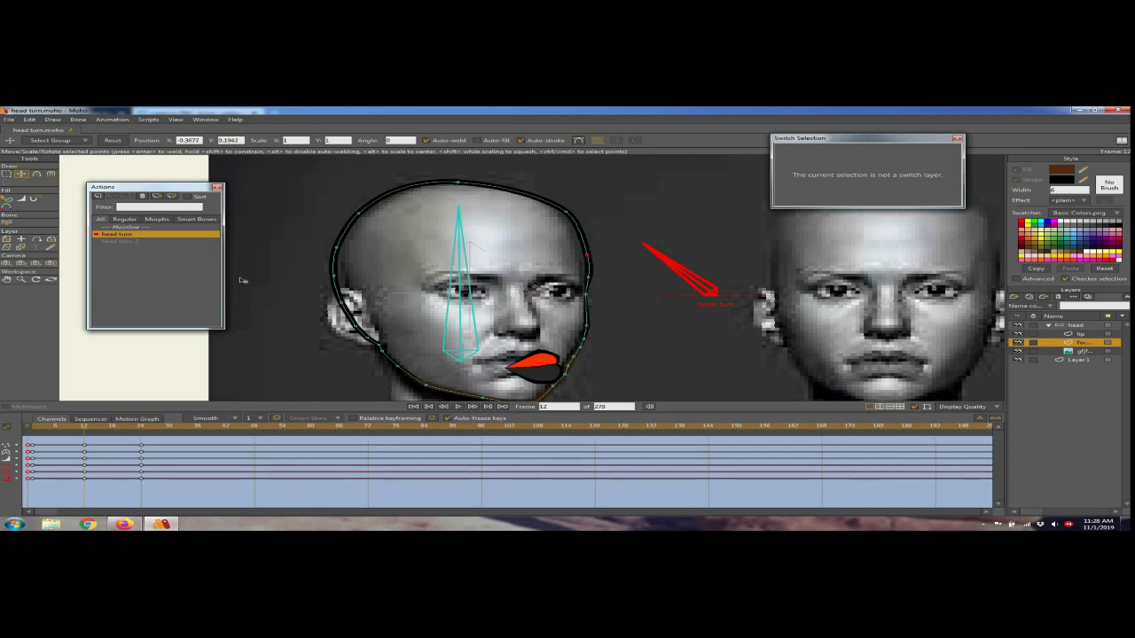
Step: Fit the face outline's crown, back-of-skull and ear-side points to the three-quarter reference head
{"action": "left_click_drag", "start_coordinate": [314, 278], "coordinate": [331, 242]}
{"action": "left_click", "coordinate": [342, 252]}
{"action": "left_click", "coordinate": [353, 219]}
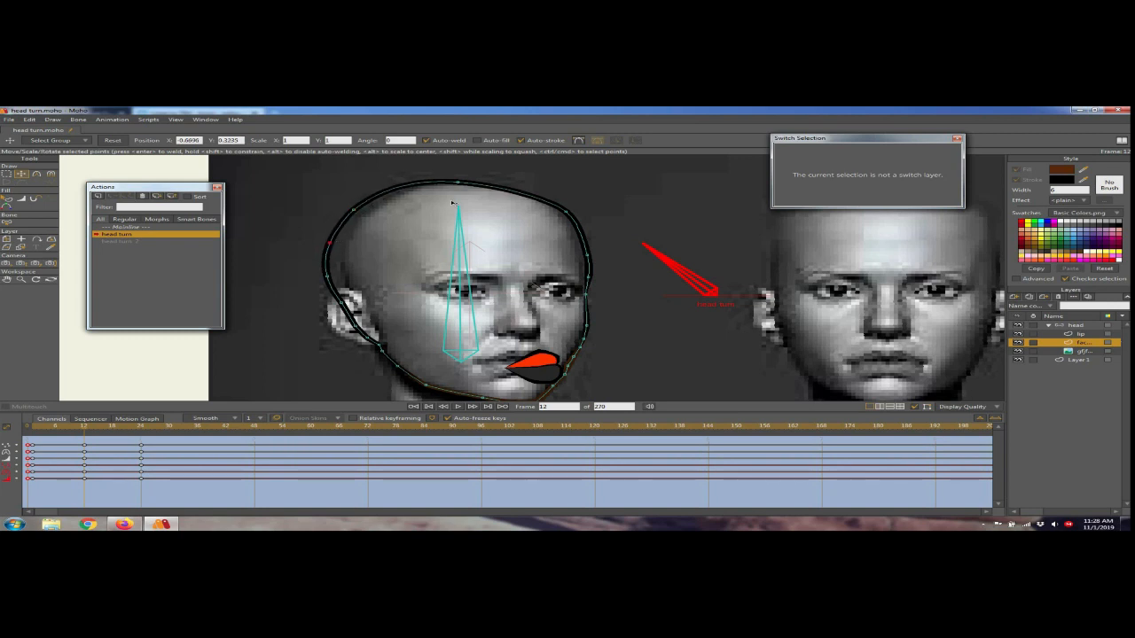
{"action": "left_click", "coordinate": [459, 183]}
{"action": "left_click_drag", "start_coordinate": [365, 203], "coordinate": [367, 207]}
{"action": "left_click_drag", "start_coordinate": [336, 245], "coordinate": [362, 338]}
{"action": "left_click", "coordinate": [350, 328]}
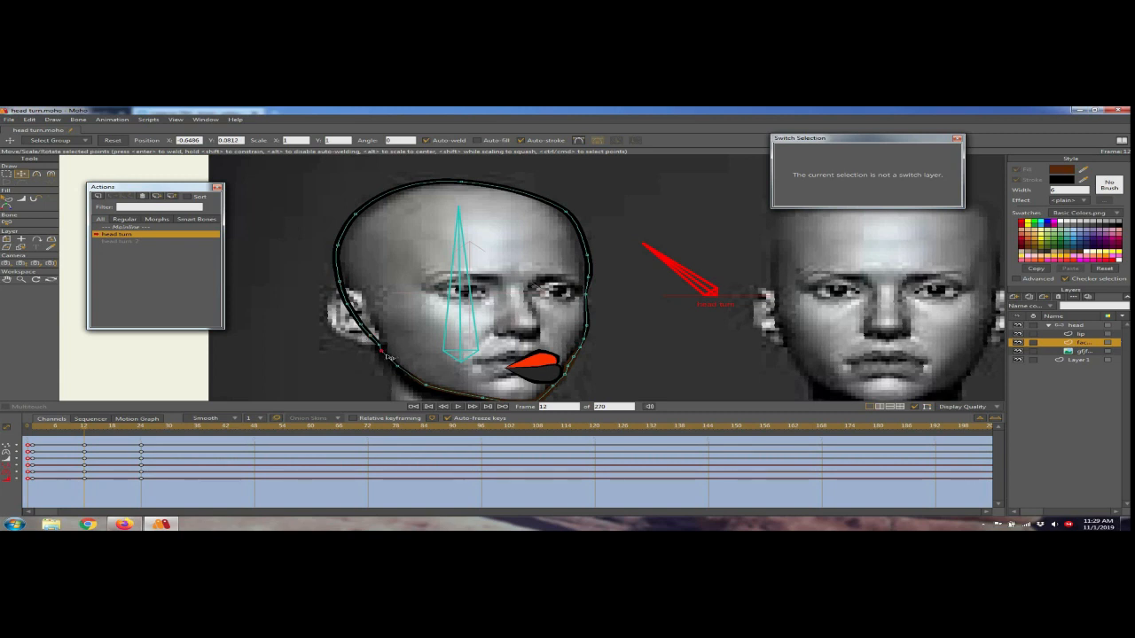
Step: Refine the jawline and chin points of the face outline against the reference
{"action": "scroll", "coordinate": [468, 249], "scroll_direction": "down", "scroll_amount": 2}
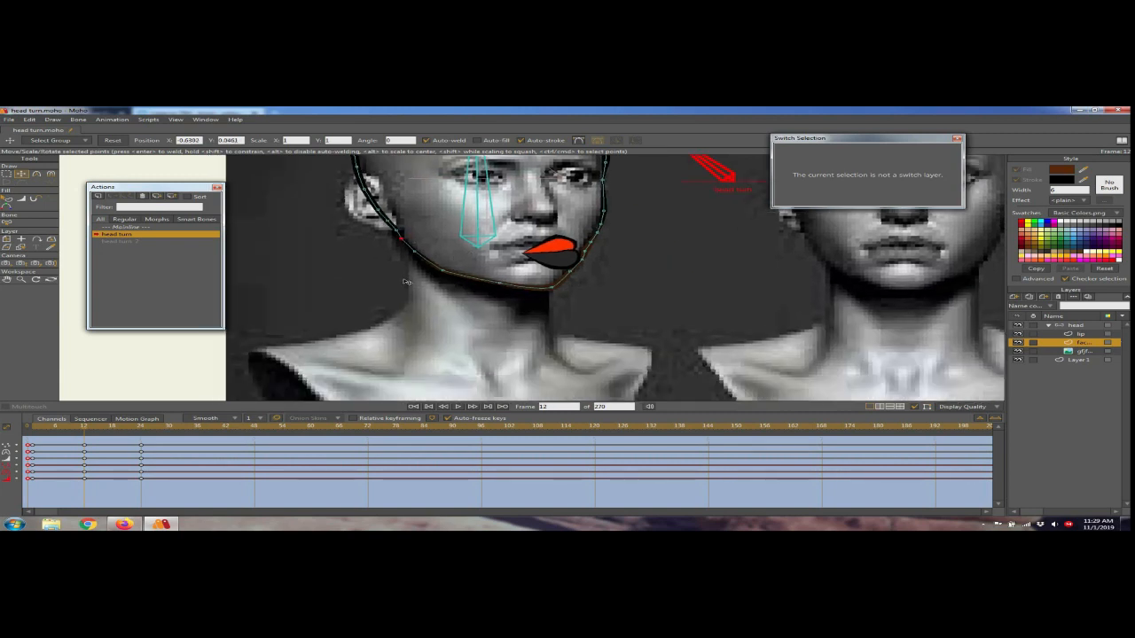
{"action": "scroll", "coordinate": [406, 277], "scroll_direction": "up", "scroll_amount": 4}
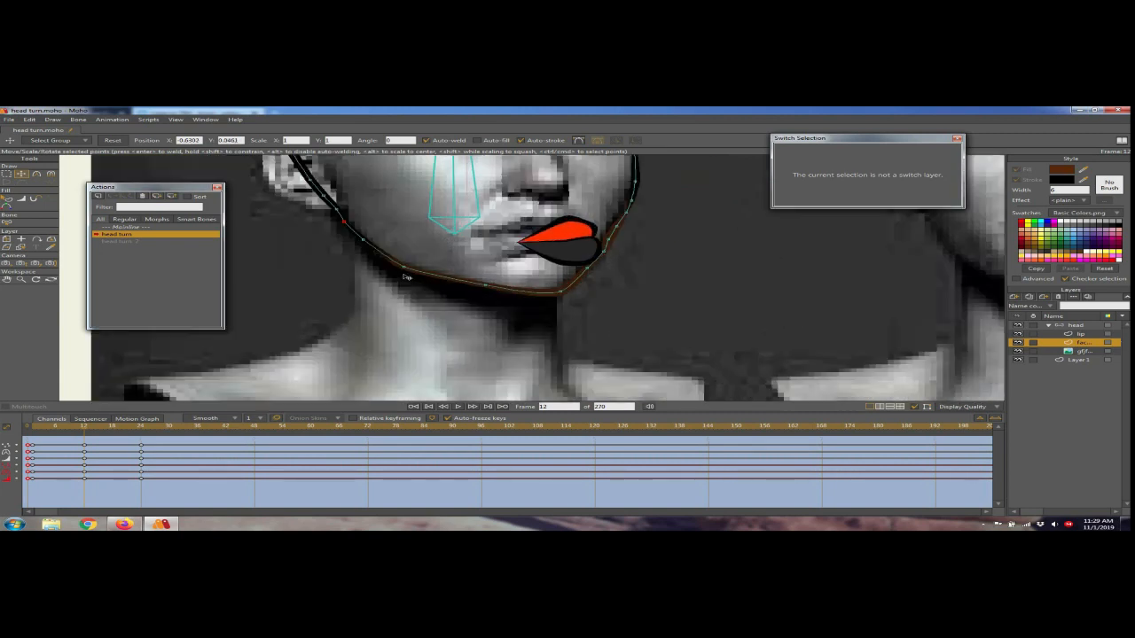
{"action": "left_click", "coordinate": [554, 293]}
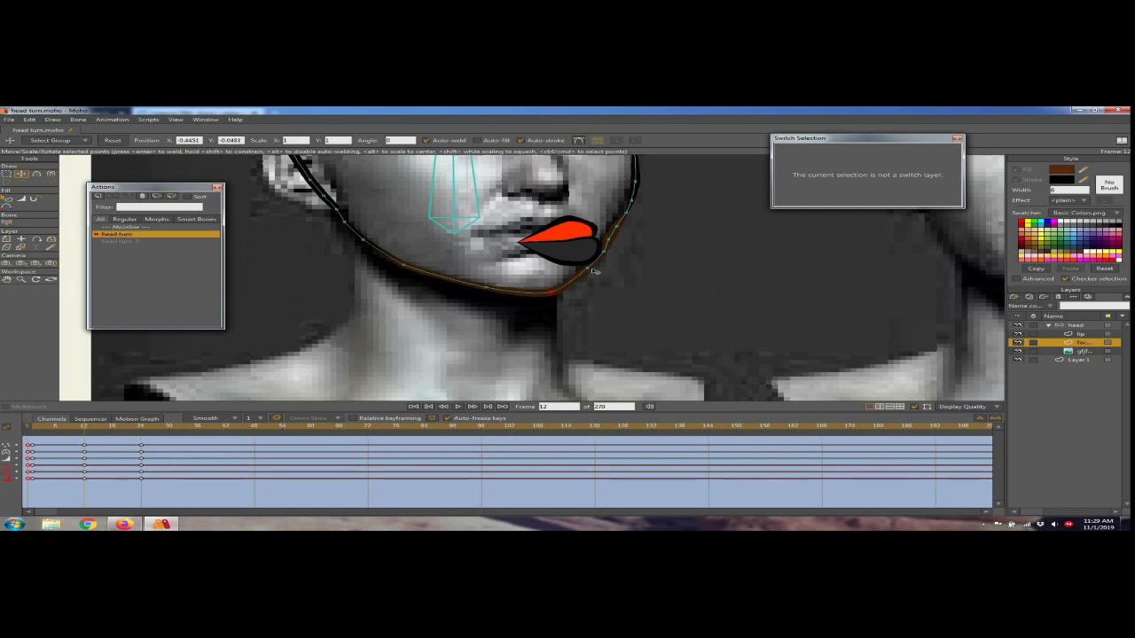
{"action": "left_click", "coordinate": [592, 270]}
Step: Adjust the line width at the outline's right cheek point and fine-tune the point positions along the head's right side
{"action": "left_click", "coordinate": [21, 199]}
{"action": "left_click_drag", "start_coordinate": [625, 205], "coordinate": [627, 214]}
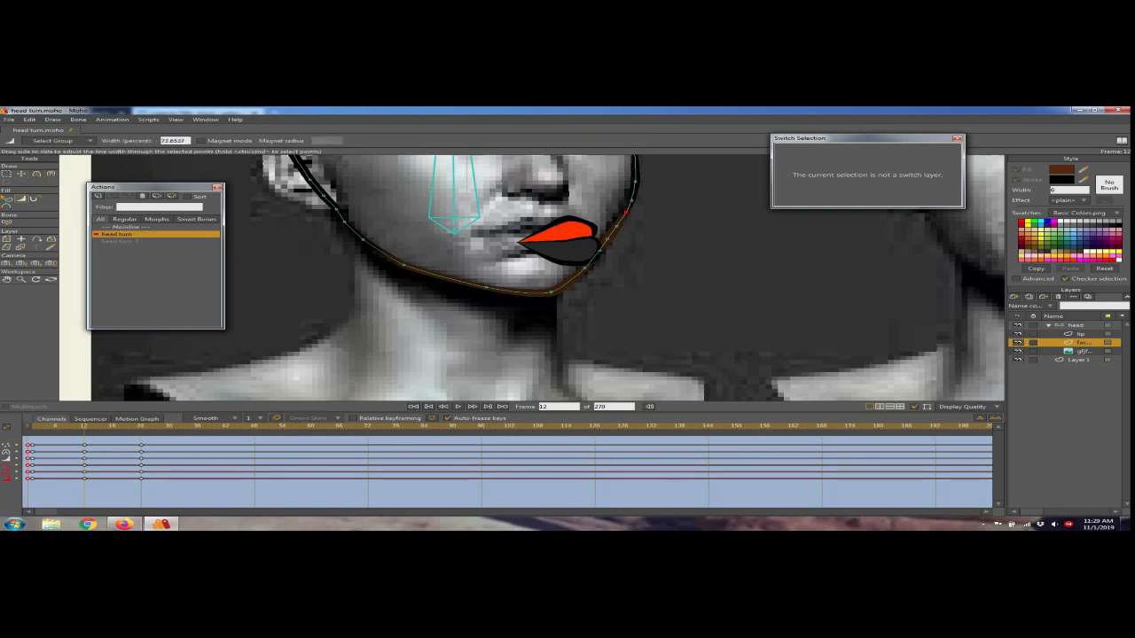
{"action": "key", "text": "t"}
{"action": "scroll", "coordinate": [503, 181], "scroll_direction": "down", "scroll_amount": 5}
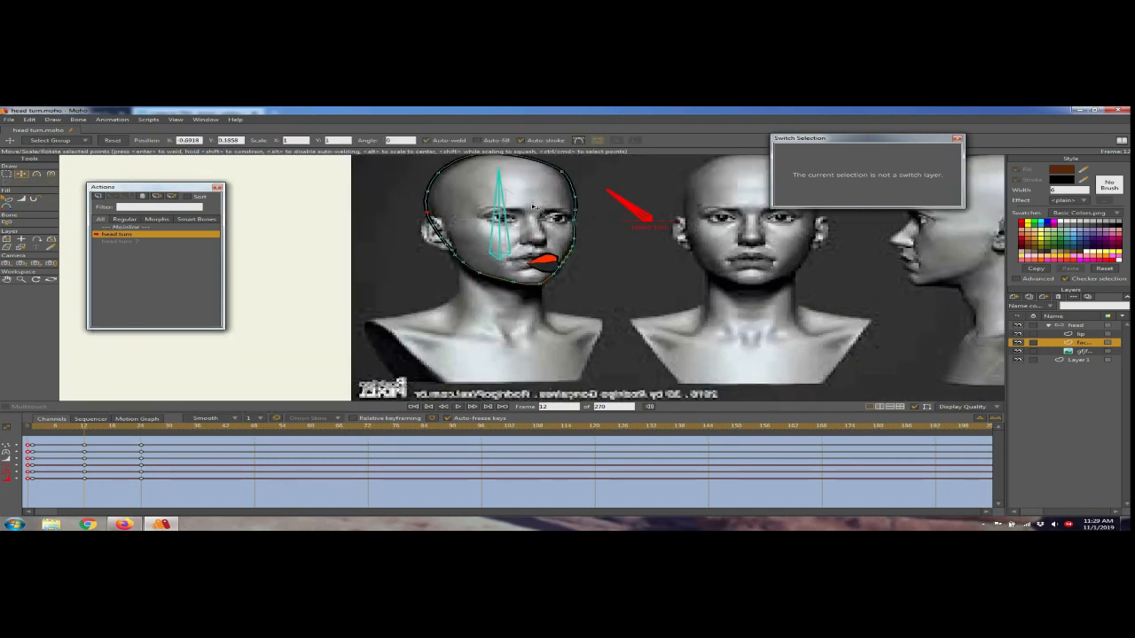
{"action": "scroll", "coordinate": [534, 207], "scroll_direction": "down", "scroll_amount": 1}
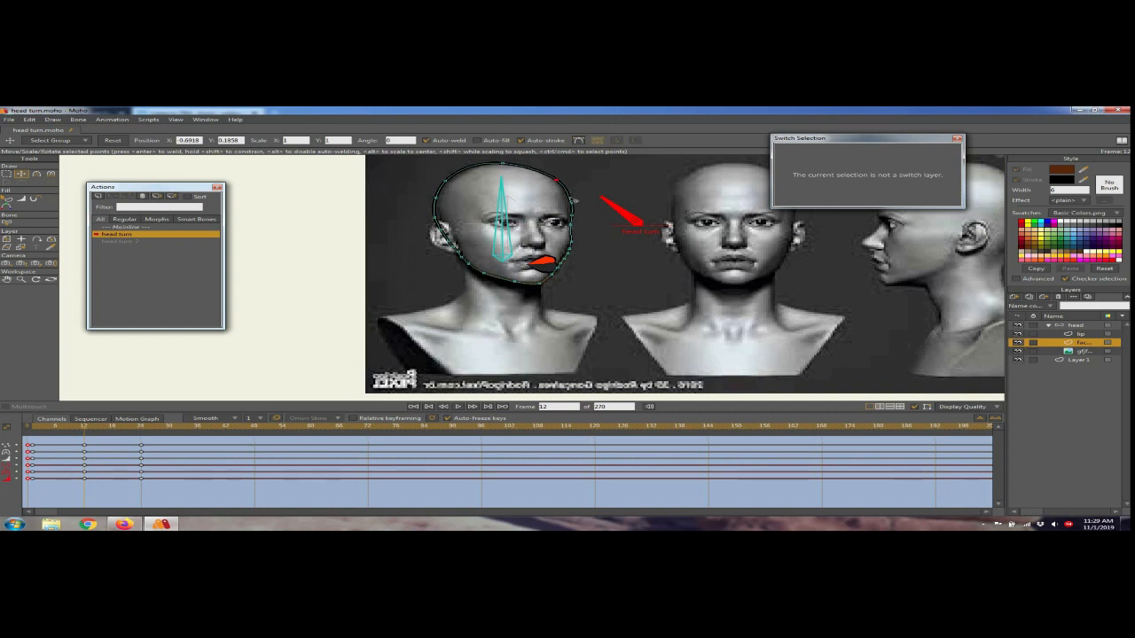
{"action": "left_click_drag", "start_coordinate": [575, 201], "coordinate": [580, 220]}
Step: Select the lip layer and reshape the upper and lower lip points at frame 12 to match the three-quarter mouth
{"action": "mouse_move", "coordinate": [87, 432]}
{"action": "left_mouse_down"}
{"action": "mouse_move", "coordinate": [147, 433]}
{"action": "mouse_move", "coordinate": [21, 434]}
{"action": "mouse_move", "coordinate": [86, 433]}
{"action": "left_mouse_up"}
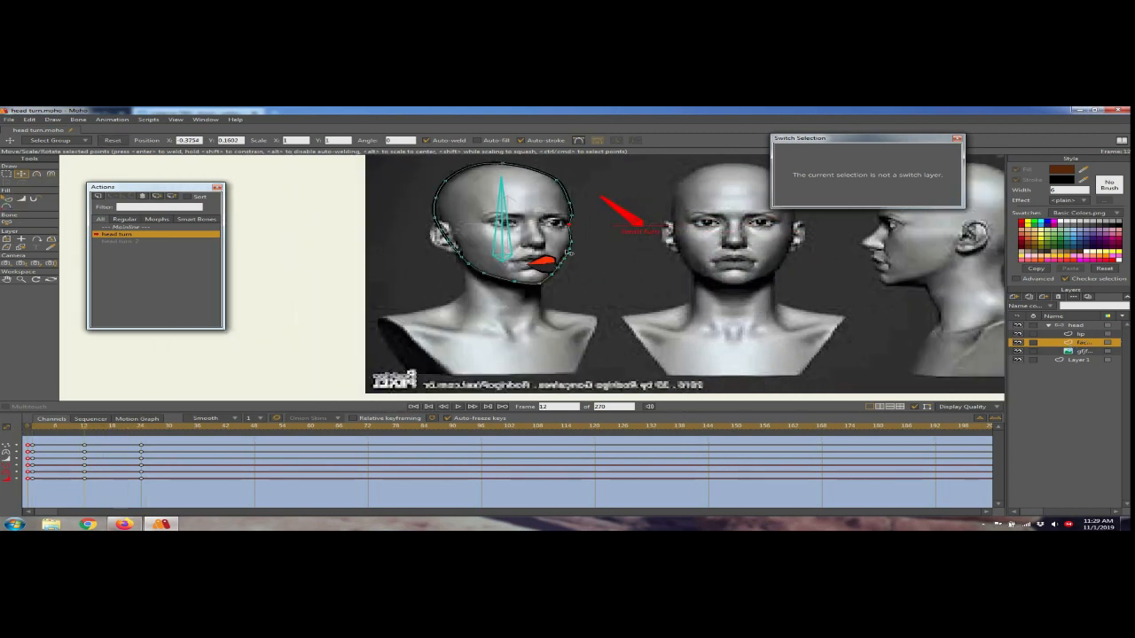
{"action": "right_click", "coordinate": [568, 253], "text": "alt"}
{"action": "scroll", "coordinate": [568, 253], "scroll_direction": "up", "scroll_amount": 5}
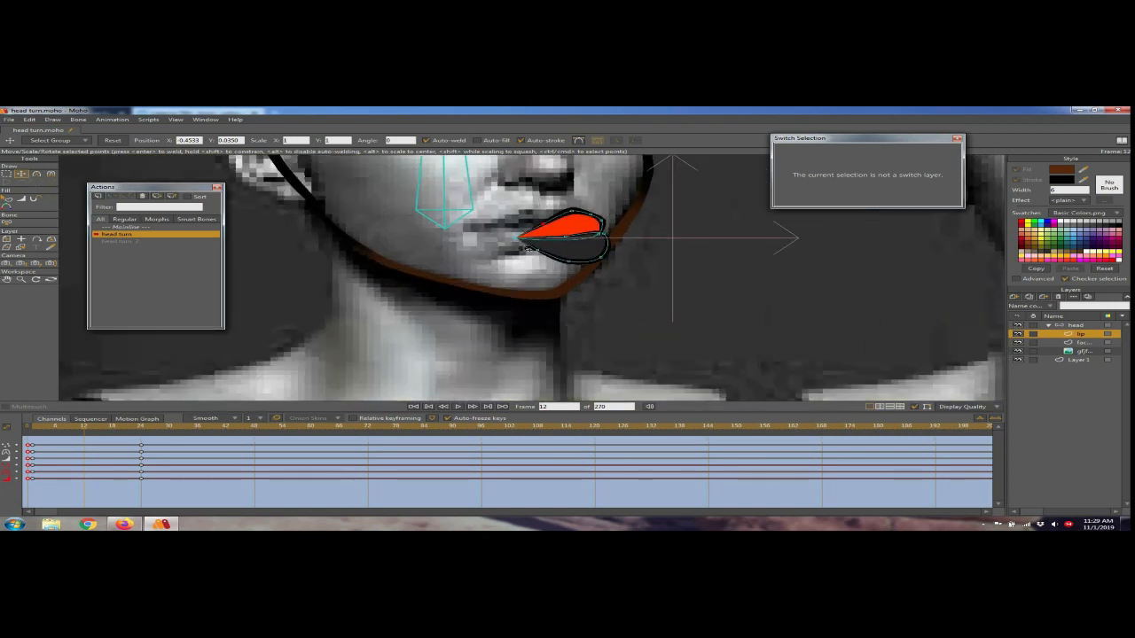
{"action": "mouse_move", "coordinate": [569, 244]}
{"action": "left_mouse_down"}
{"action": "mouse_move", "coordinate": [475, 232]}
{"action": "mouse_move", "coordinate": [545, 204]}
{"action": "mouse_move", "coordinate": [580, 212]}
{"action": "mouse_move", "coordinate": [576, 231]}
{"action": "mouse_move", "coordinate": [589, 233]}
{"action": "left_mouse_up"}
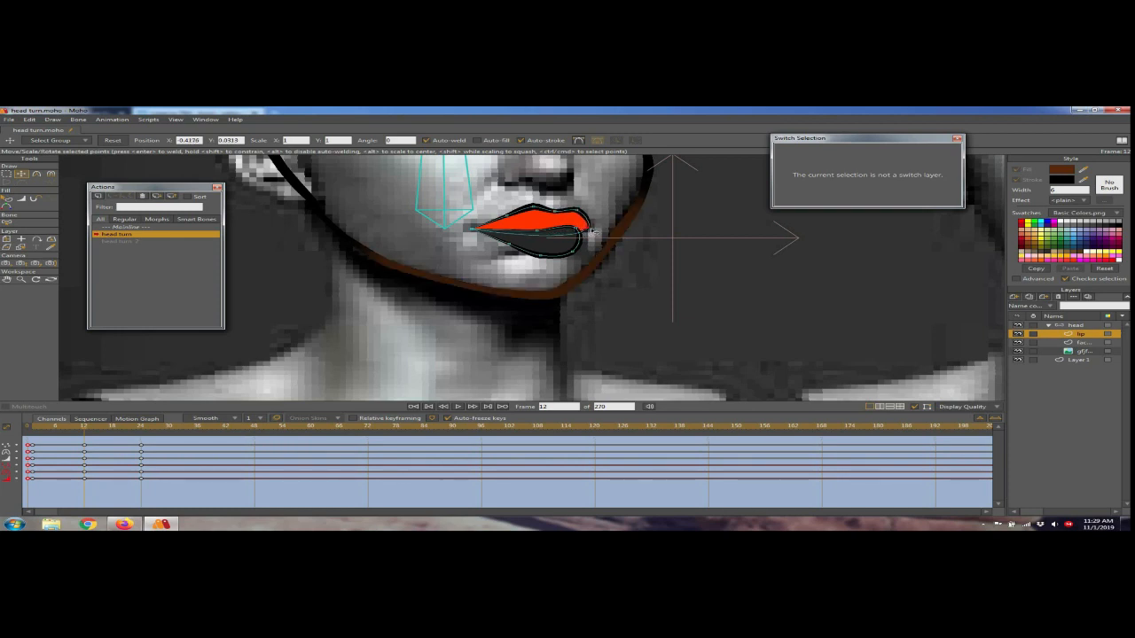
{"action": "left_click_drag", "start_coordinate": [580, 233], "coordinate": [533, 253]}
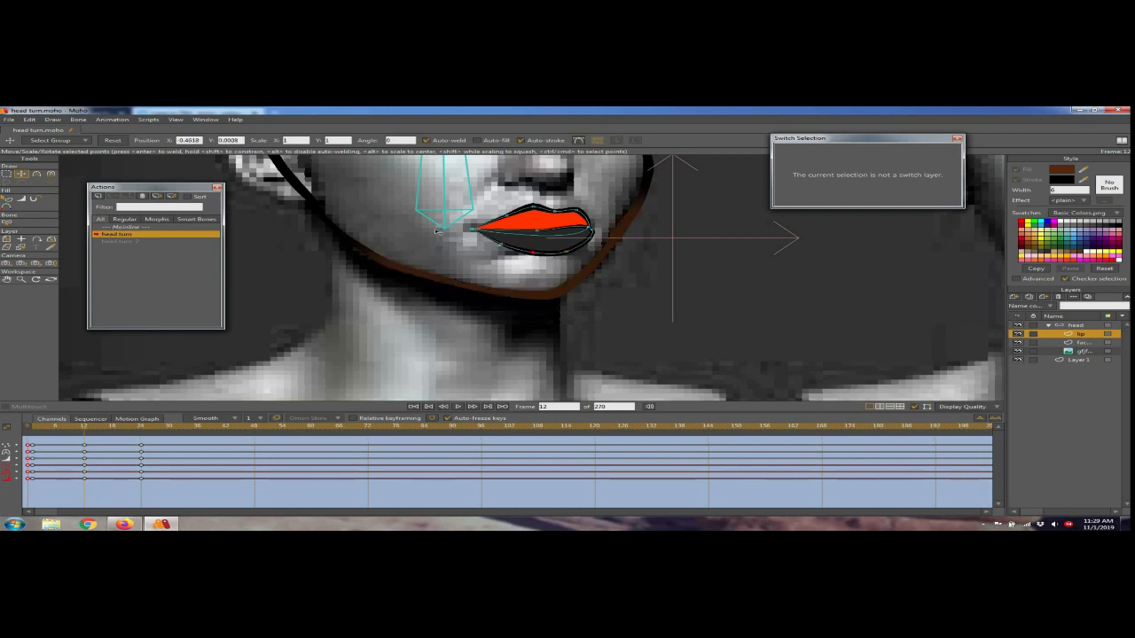
Step: Scrub back to frame 1, turn the face shape's fill back on and reset the view
{"action": "scroll", "coordinate": [437, 232], "scroll_direction": "down", "scroll_amount": 4}
{"action": "left_click_drag", "start_coordinate": [148, 431], "coordinate": [33, 433]}
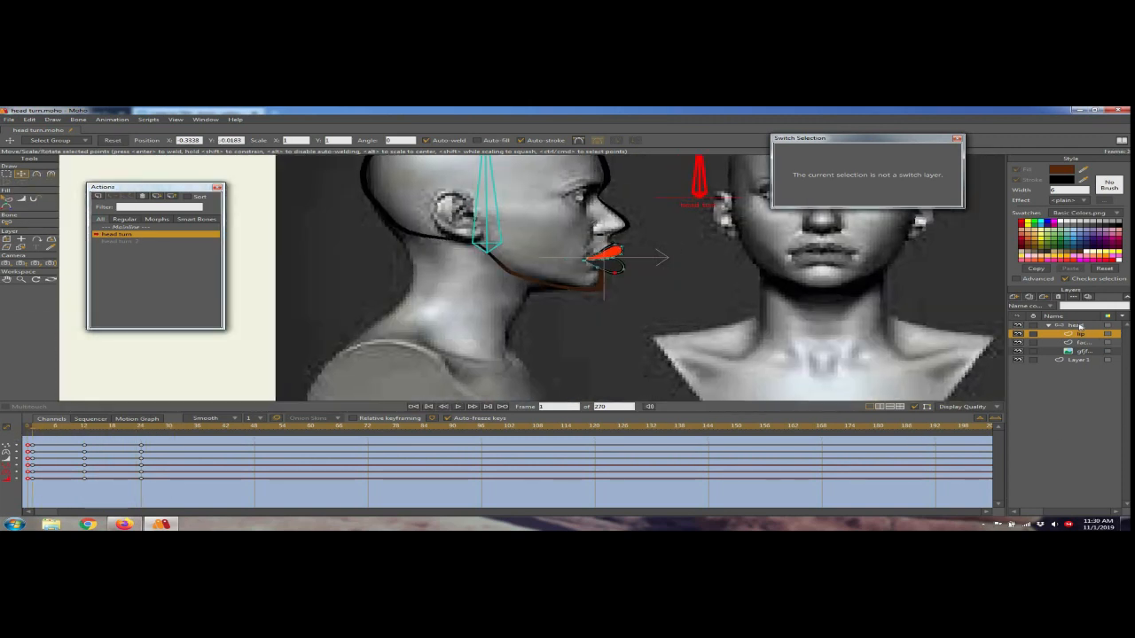
{"action": "left_click", "coordinate": [1078, 325]}
{"action": "left_click", "coordinate": [1083, 343]}
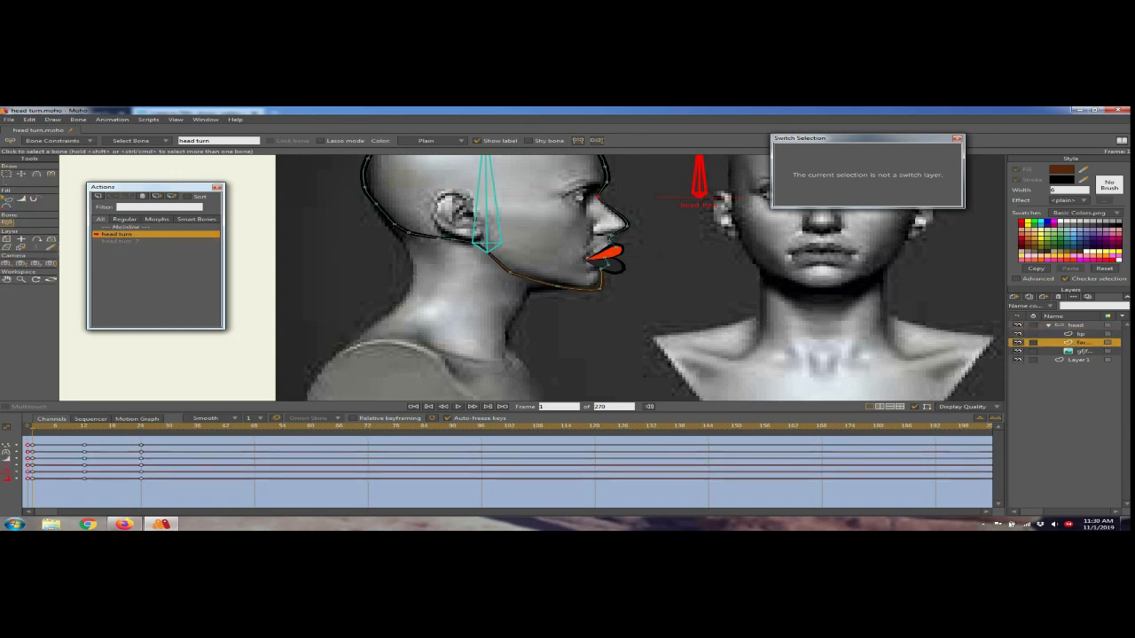
{"action": "left_click", "coordinate": [7, 199]}
{"action": "left_click", "coordinate": [34, 142]}
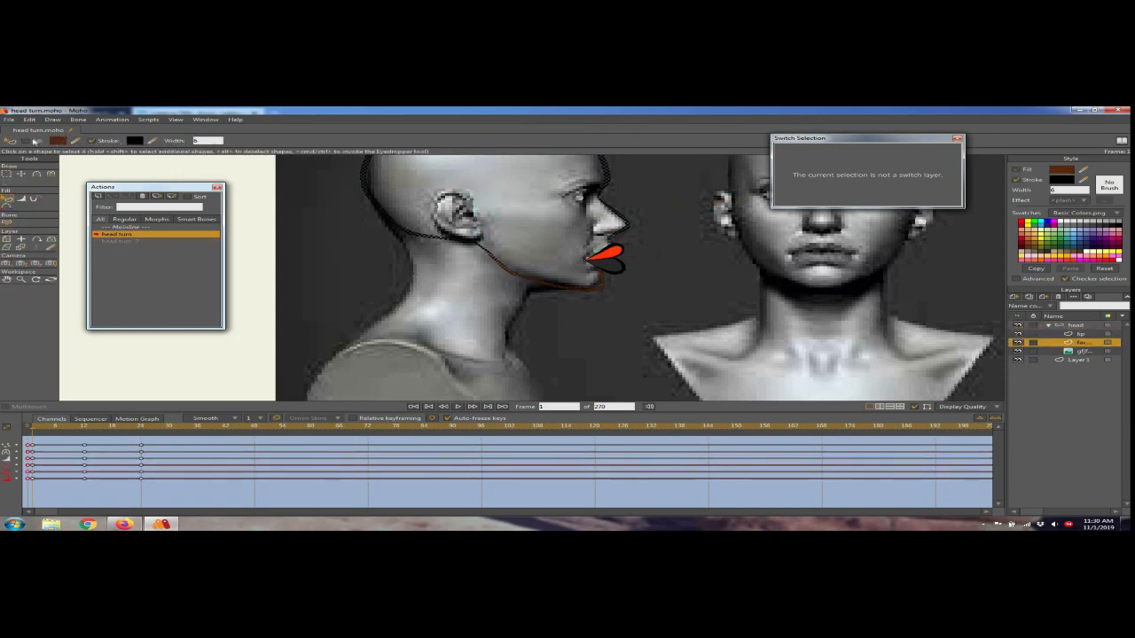
{"action": "key", "text": "ctrl+z"}
{"action": "key", "text": "ctrl+z"}
{"action": "key", "text": "Home"}
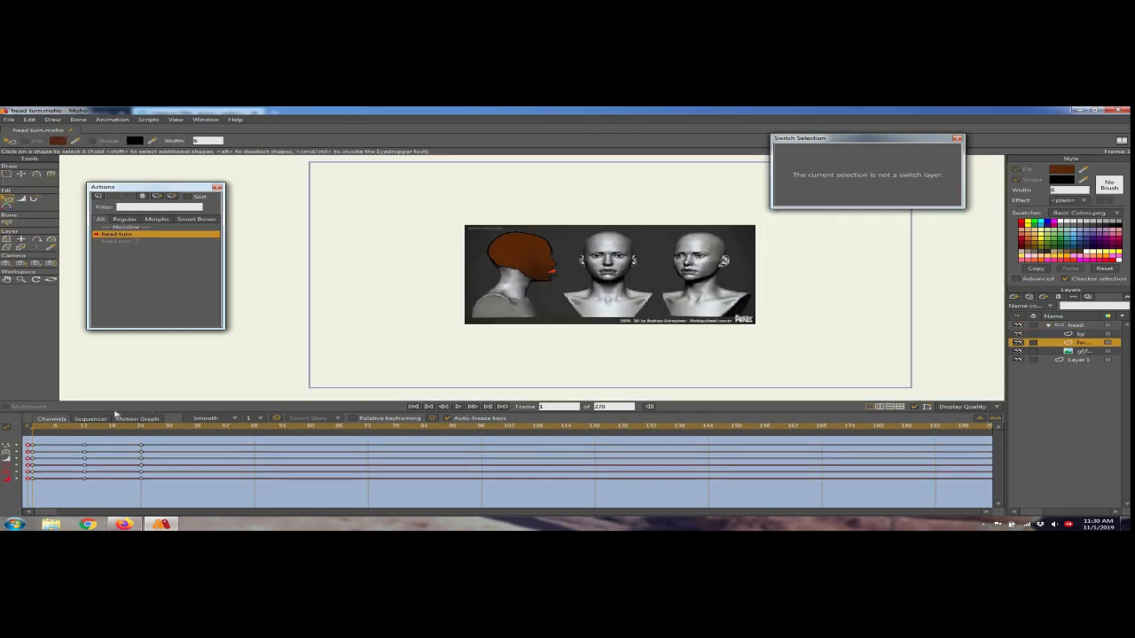
Step: Hide the reference image layer, scrub through the head turn past frame 24 and return to frame 0
{"action": "left_click_drag", "start_coordinate": [71, 433], "coordinate": [42, 438]}
{"action": "left_click", "coordinate": [415, 407]}
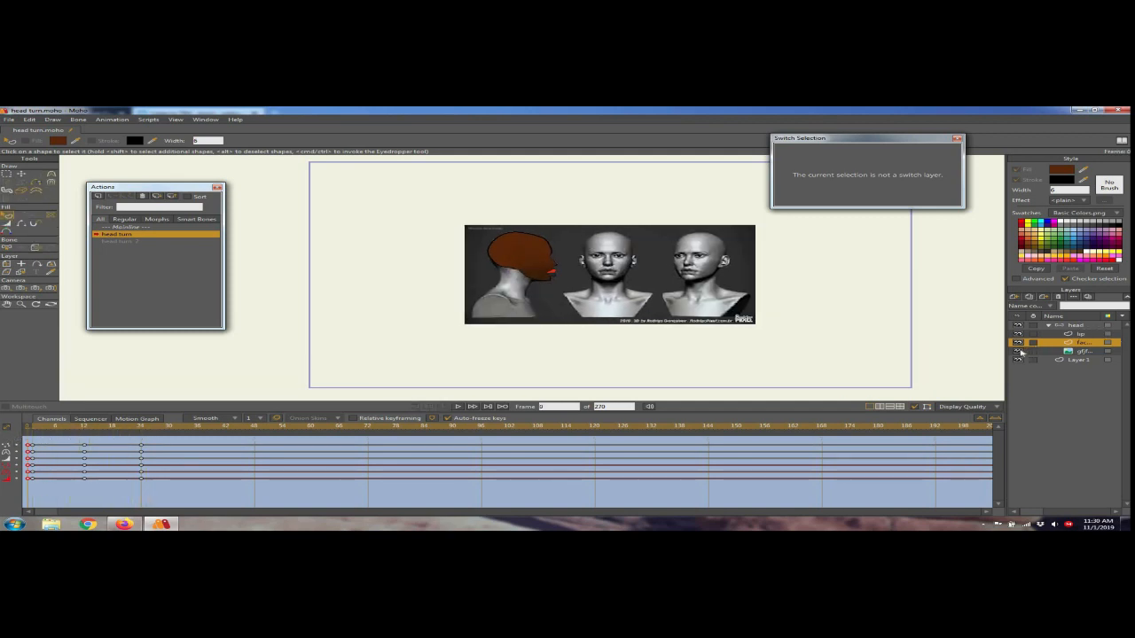
{"action": "left_click", "coordinate": [1019, 351]}
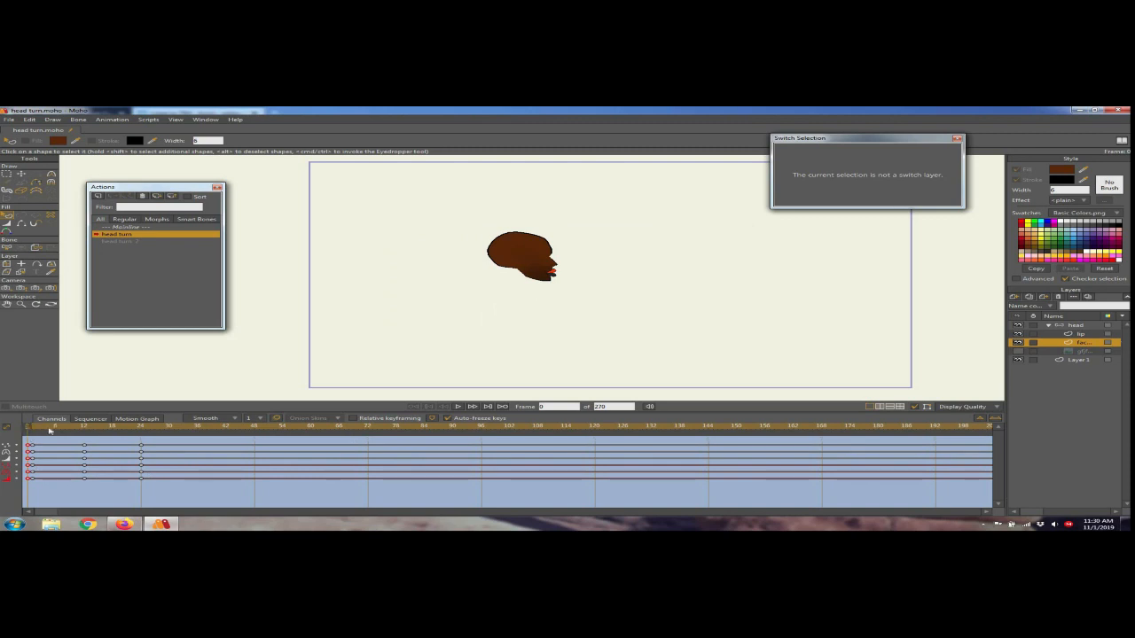
{"action": "left_click_drag", "start_coordinate": [50, 431], "coordinate": [140, 433]}
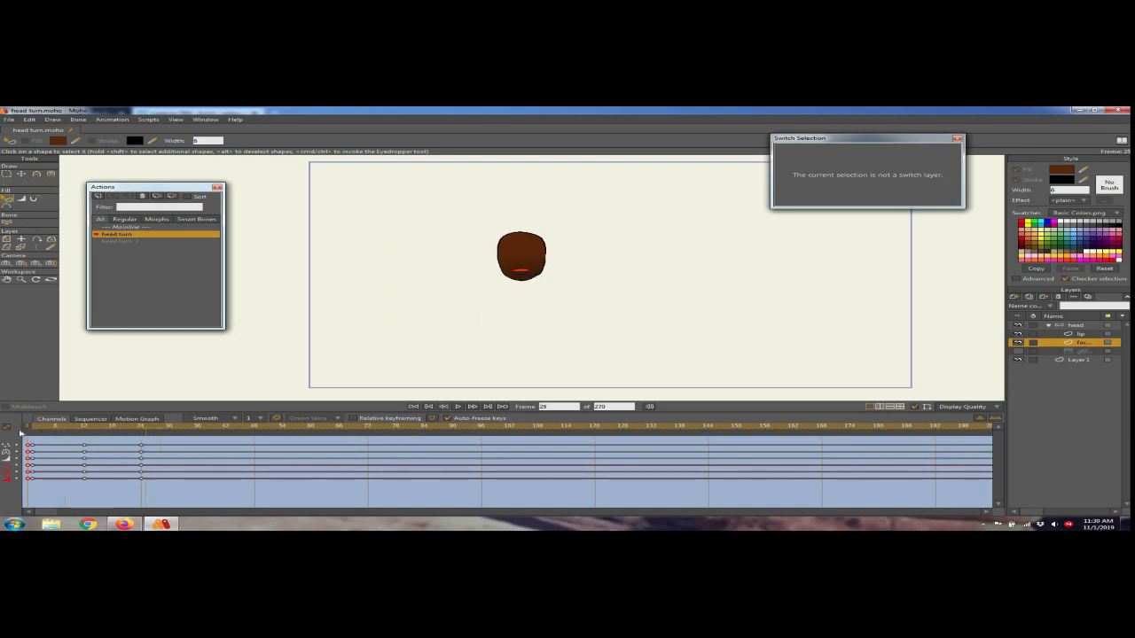
{"action": "left_click", "coordinate": [414, 407]}
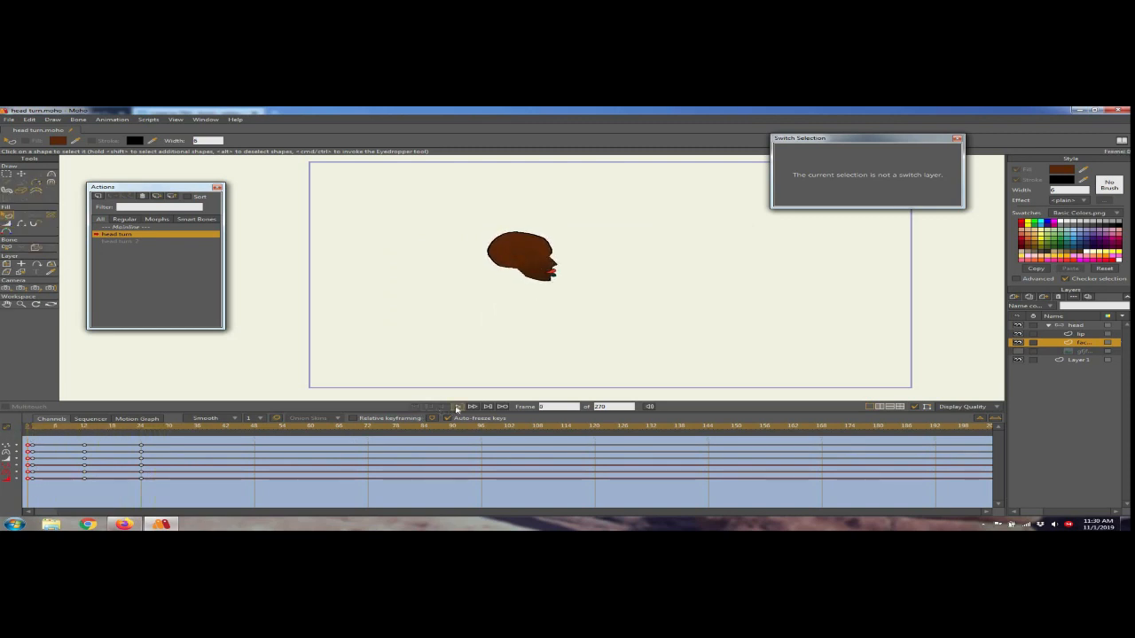
Step: Play the head turn action, return to frame 0 and switch the active action back to Mainline
{"action": "left_click", "coordinate": [456, 407]}
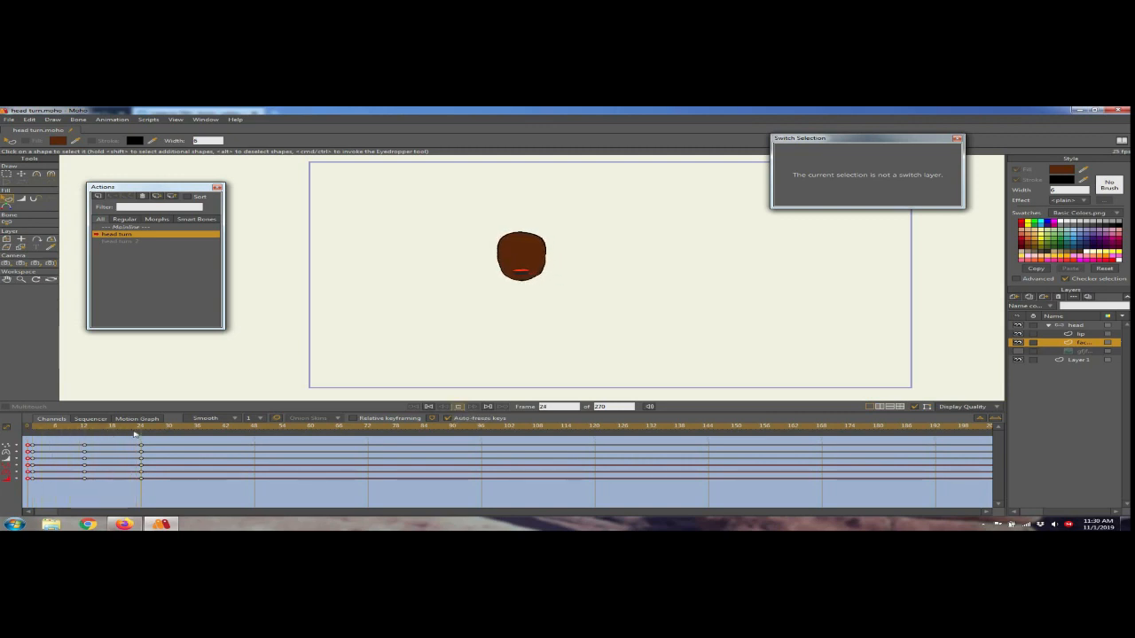
{"action": "left_click", "coordinate": [135, 432]}
{"action": "left_click", "coordinate": [28, 427]}
{"action": "double_click", "coordinate": [130, 228]}
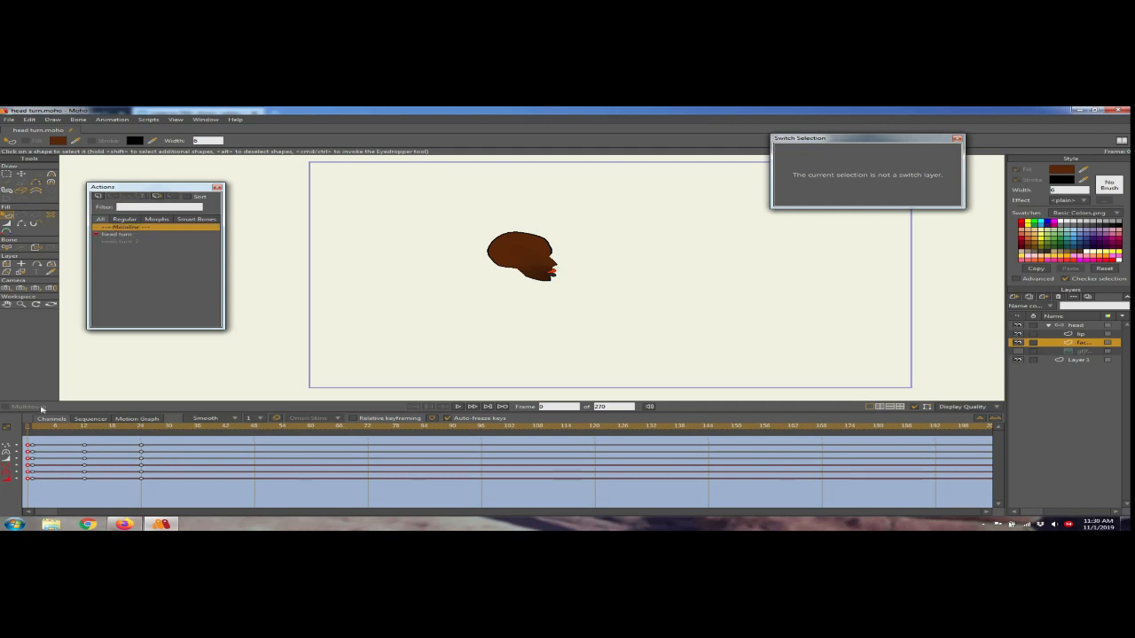
Step: On the head bone layer, rotate the head turn bone at frame 24 of the Mainline to turn the head to front view, and return to frame 0
{"action": "left_click", "coordinate": [38, 428]}
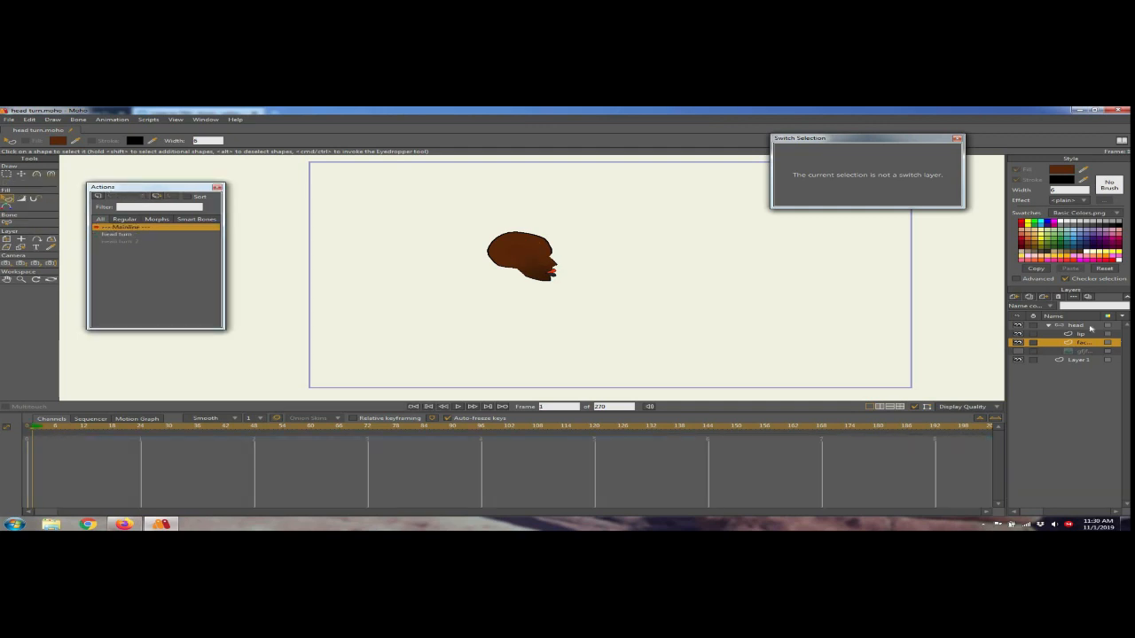
{"action": "left_click", "coordinate": [1089, 326]}
{"action": "left_click", "coordinate": [38, 174]}
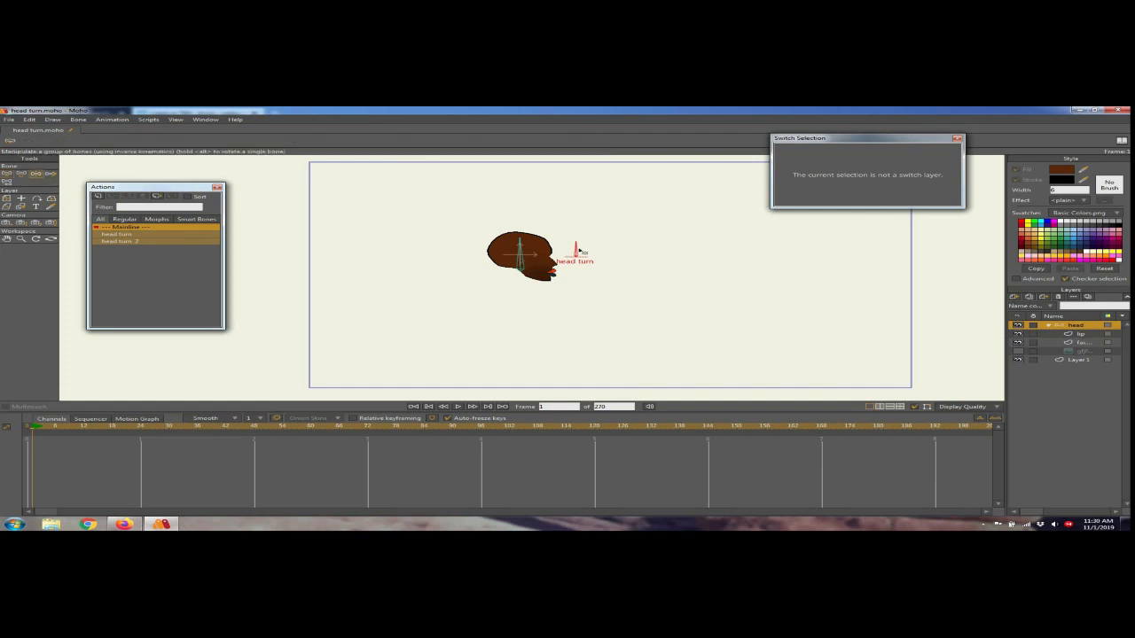
{"action": "left_click", "coordinate": [580, 252]}
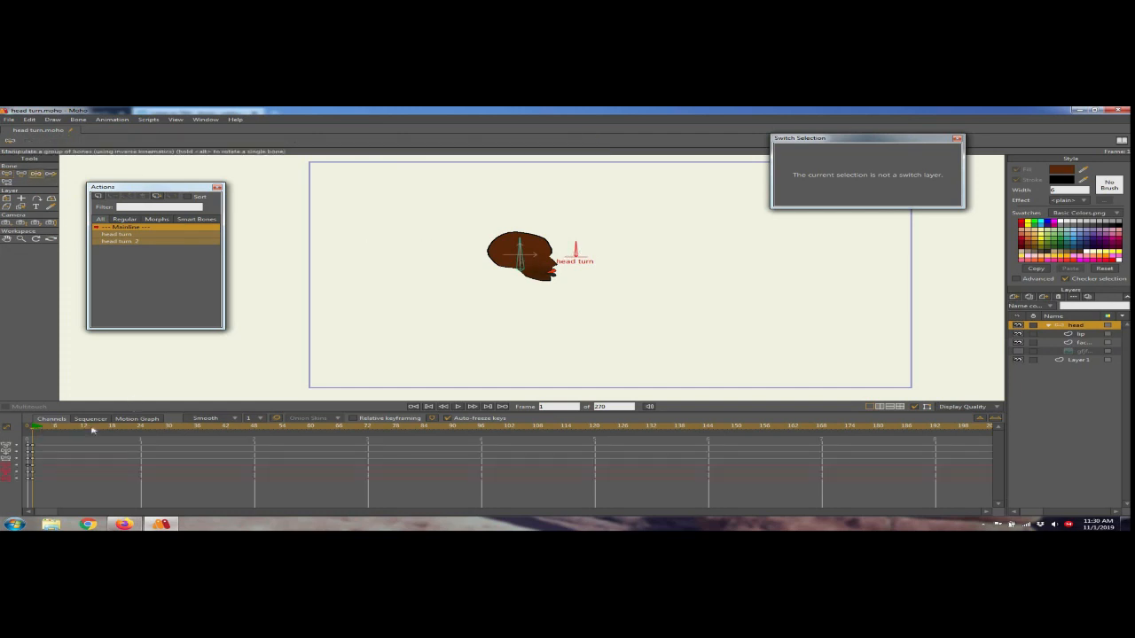
{"action": "left_click", "coordinate": [92, 427]}
{"action": "left_click_drag", "start_coordinate": [576, 251], "coordinate": [623, 274]}
{"action": "scroll", "coordinate": [612, 260], "scroll_direction": "up", "scroll_amount": 2}
{"action": "mouse_move", "coordinate": [665, 236]}
{"action": "left_mouse_down"}
{"action": "mouse_move", "coordinate": [624, 210]}
{"action": "mouse_move", "coordinate": [586, 212]}
{"action": "mouse_move", "coordinate": [572, 240]}
{"action": "mouse_move", "coordinate": [585, 203]}
{"action": "mouse_move", "coordinate": [671, 207]}
{"action": "mouse_move", "coordinate": [671, 218]}
{"action": "left_mouse_up"}
{"action": "left_click_drag", "start_coordinate": [595, 202], "coordinate": [534, 288]}
{"action": "left_click_drag", "start_coordinate": [735, 269], "coordinate": [332, 306]}
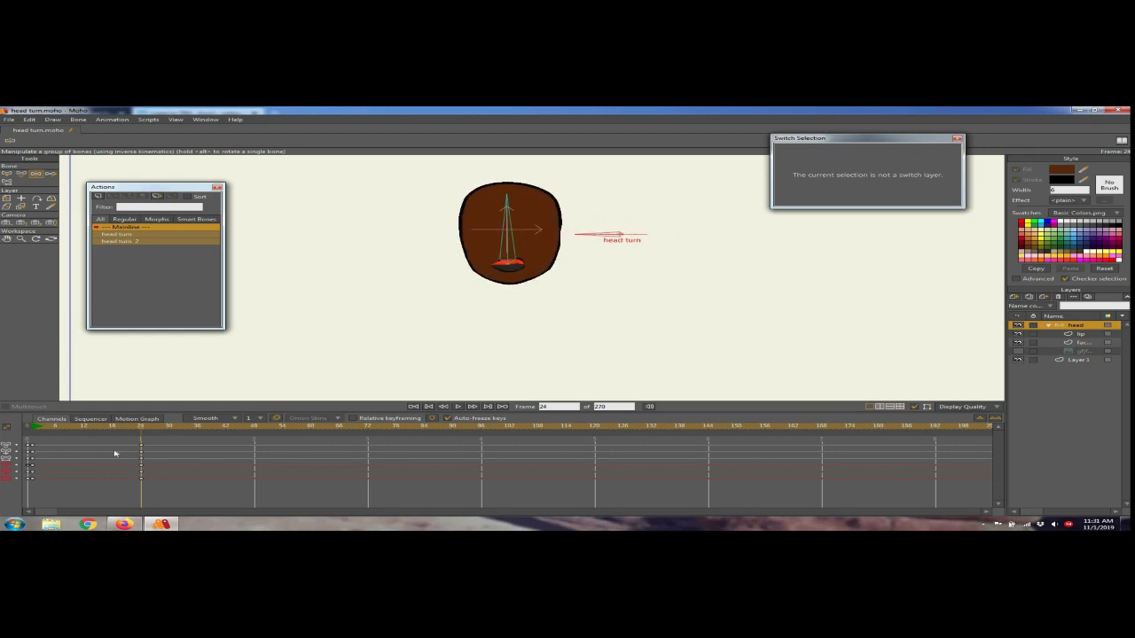
{"action": "left_click_drag", "start_coordinate": [65, 430], "coordinate": [26, 433]}
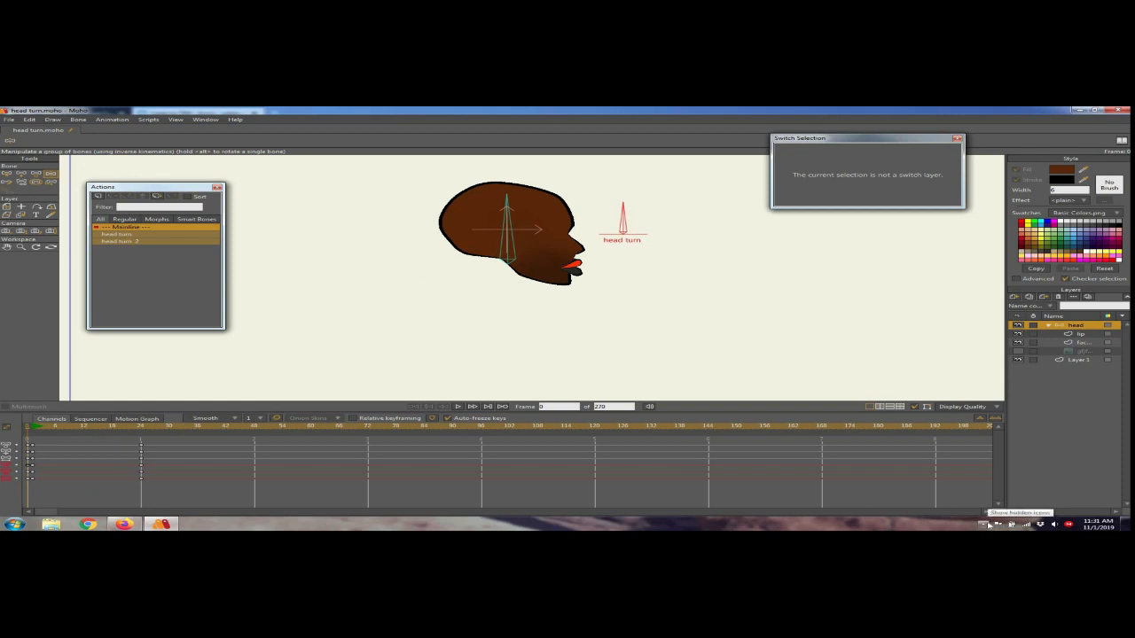
{"action": "left_click", "coordinate": [989, 525]}
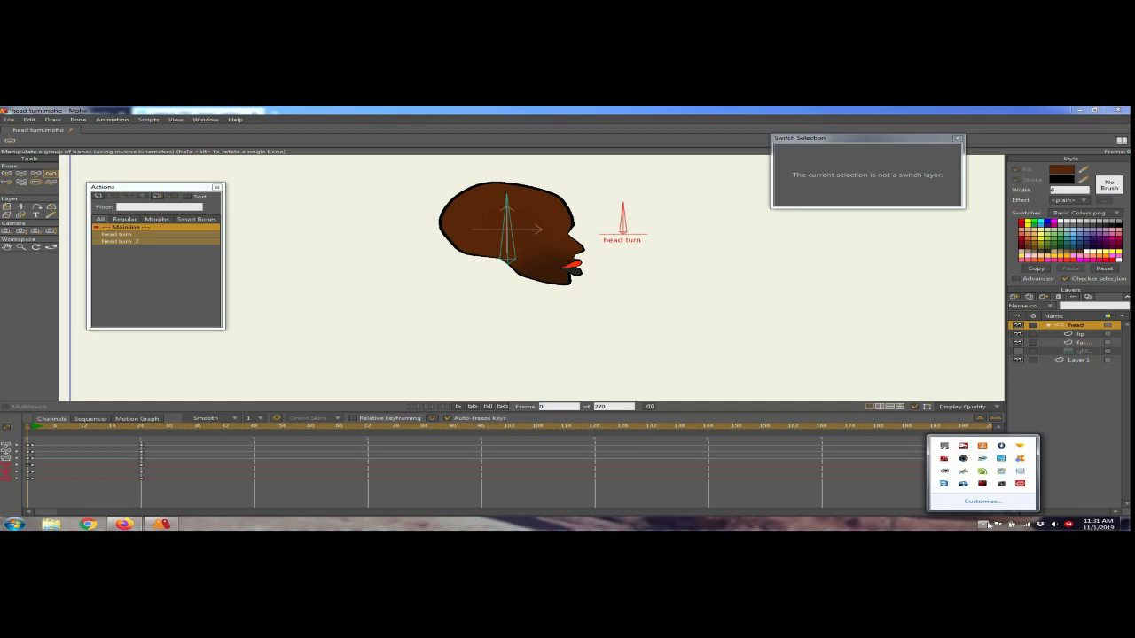
{"action": "left_click", "coordinate": [994, 524]}
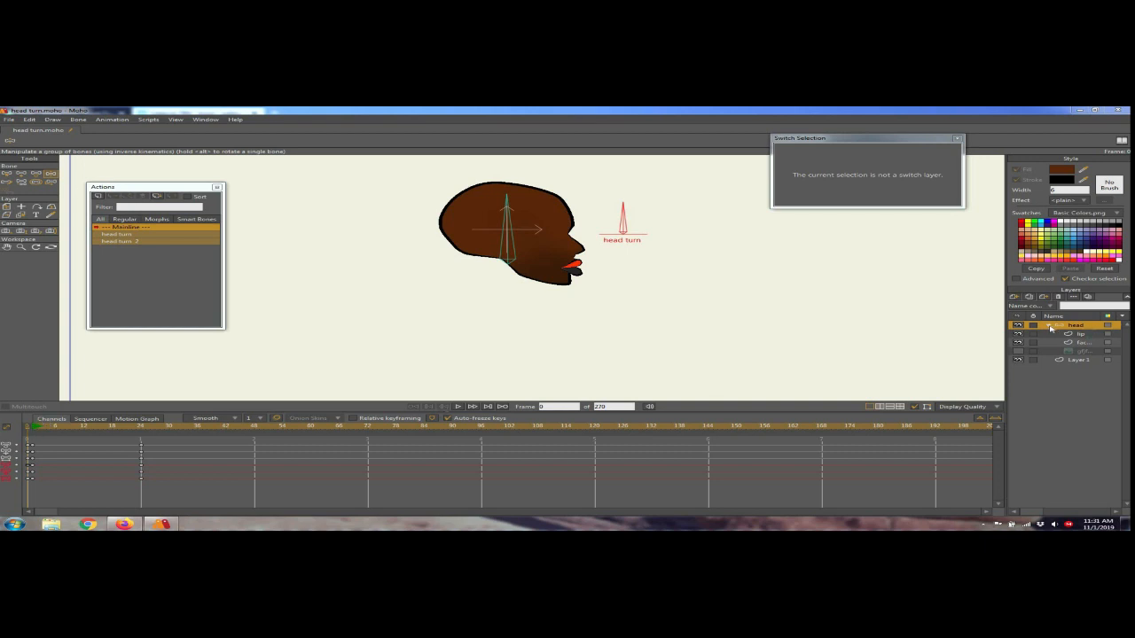
{"action": "left_click", "coordinate": [1051, 327]}
{"action": "left_click", "coordinate": [1050, 327]}
Step: Add a vector layer named "hair" above the lip layer inside the head bone layer
{"action": "left_click", "coordinate": [1055, 335]}
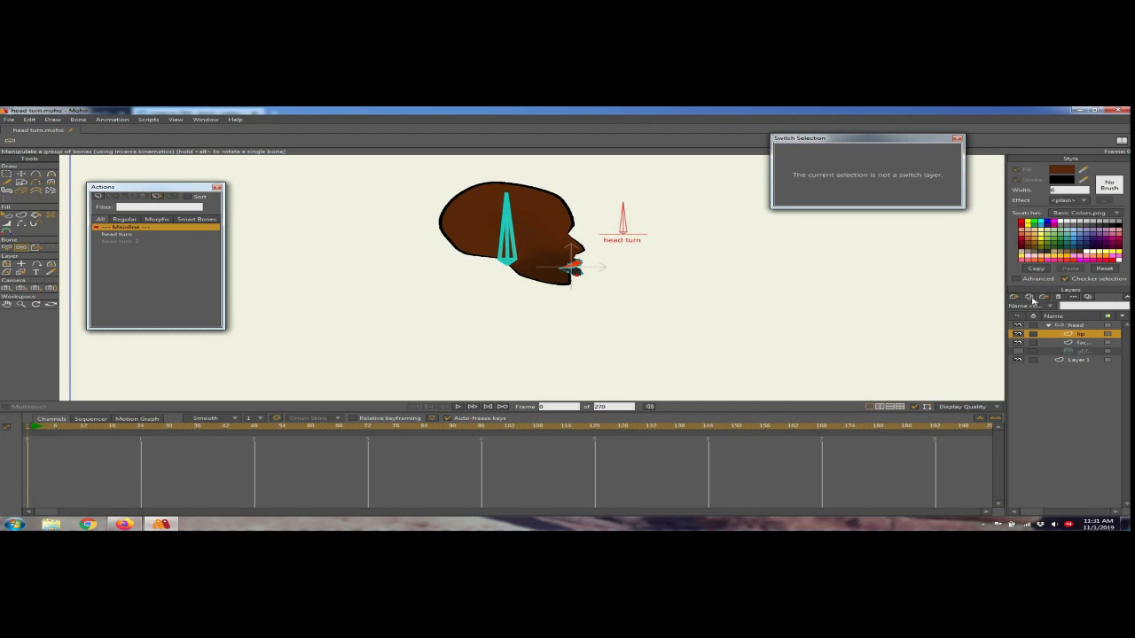
{"action": "left_click", "coordinate": [1030, 298]}
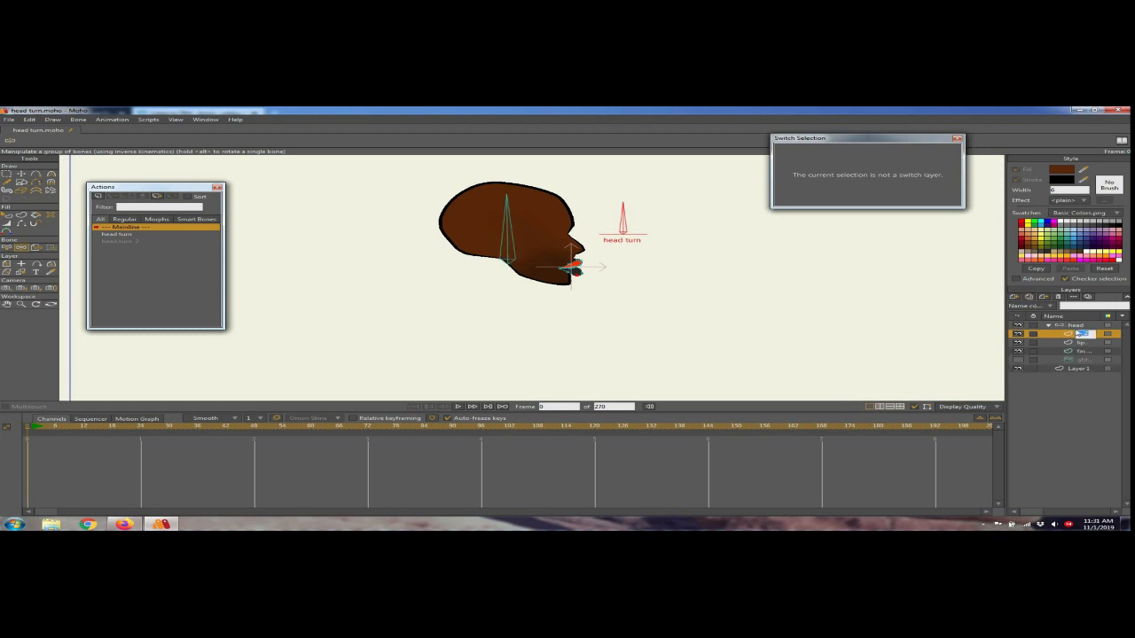
{"action": "key", "text": "ctrl+z"}
{"action": "left_click", "coordinate": [1019, 301]}
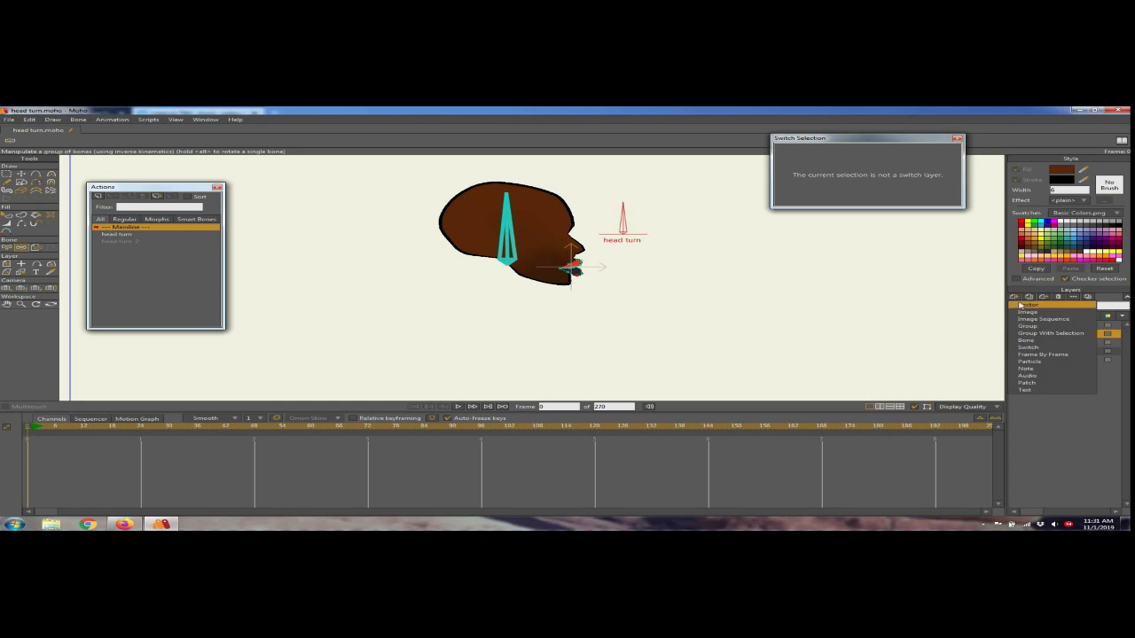
{"action": "left_click", "coordinate": [1029, 305]}
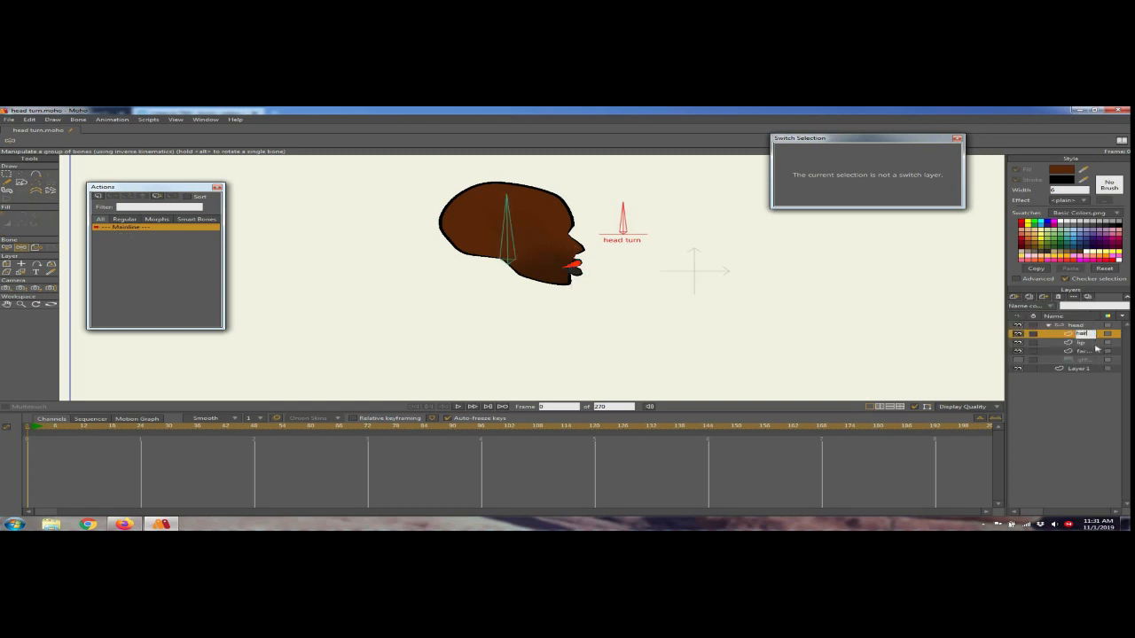
{"action": "key", "text": "Return"}
Step: Draw a rectangle covering the back of the profile head and change its fill color to black
{"action": "left_click", "coordinate": [19, 183]}
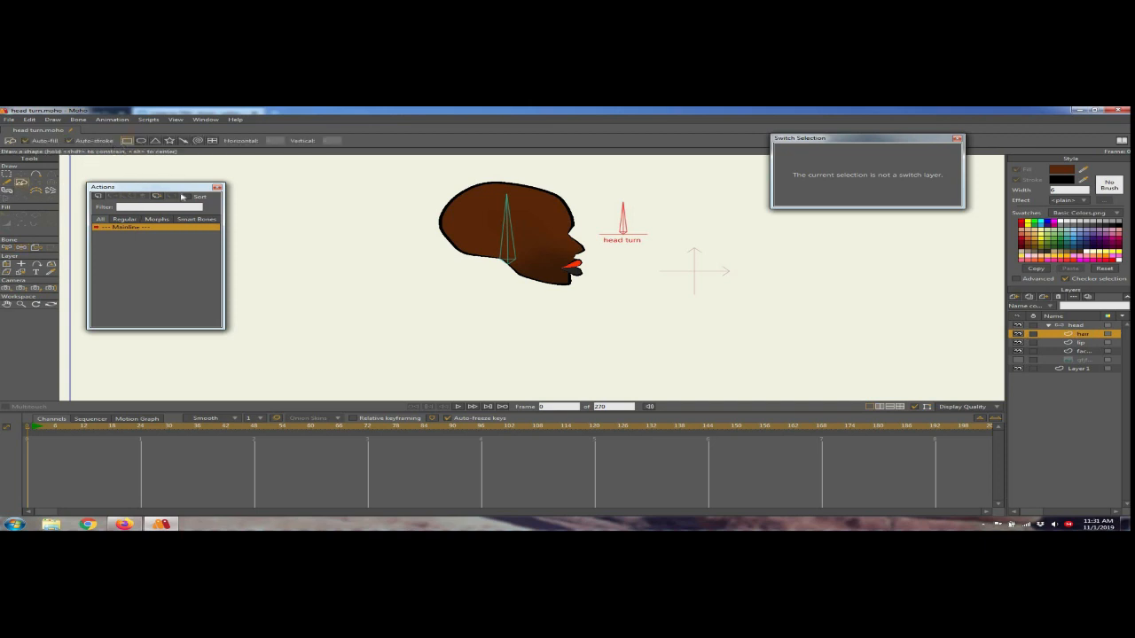
{"action": "left_click_drag", "start_coordinate": [405, 166], "coordinate": [550, 305]}
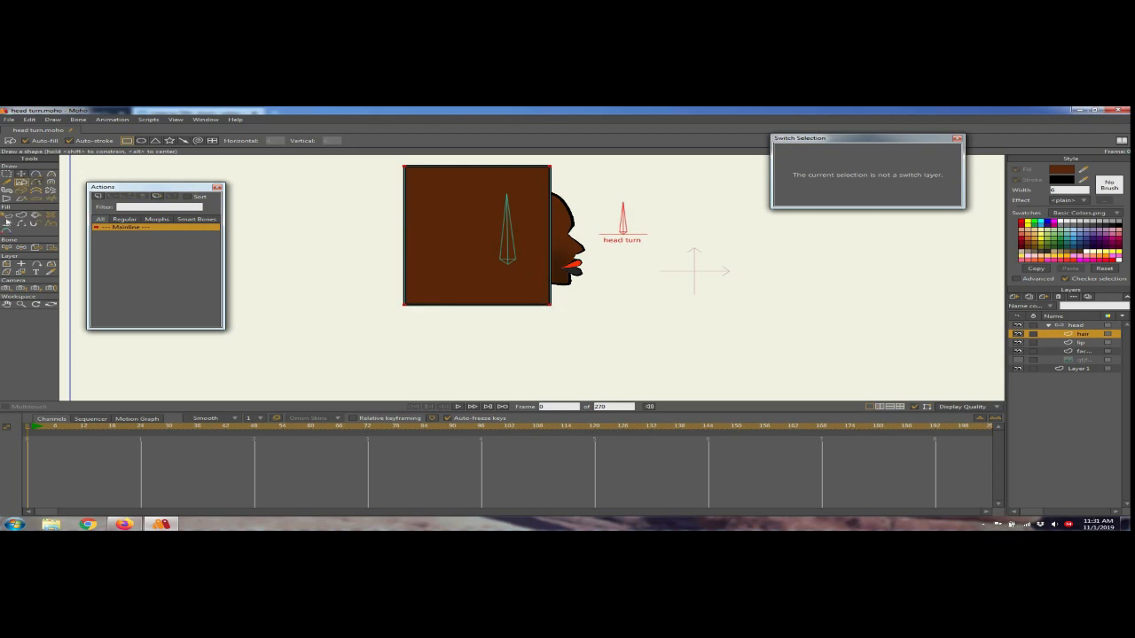
{"action": "left_click", "coordinate": [7, 219]}
{"action": "left_click", "coordinate": [497, 244]}
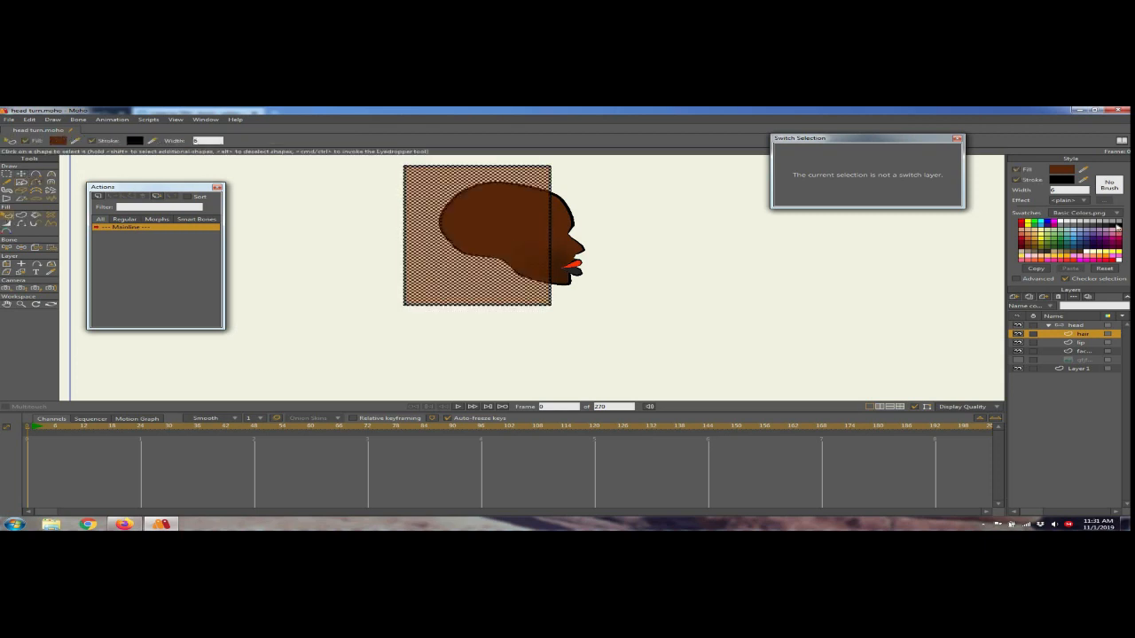
{"action": "left_click", "coordinate": [1120, 229]}
{"action": "left_click", "coordinate": [689, 221]}
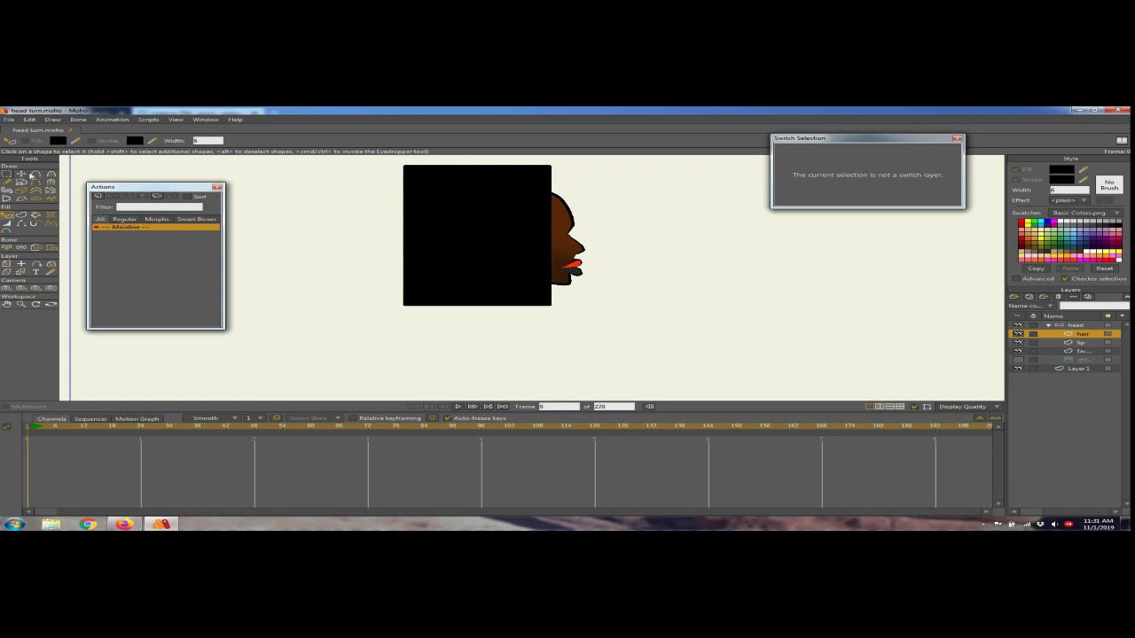
Step: Add extra points along the sides, top and bottom of the black hair rectangle
{"action": "left_click", "coordinate": [33, 174]}
{"action": "scroll", "coordinate": [530, 232], "scroll_direction": "up", "scroll_amount": 3}
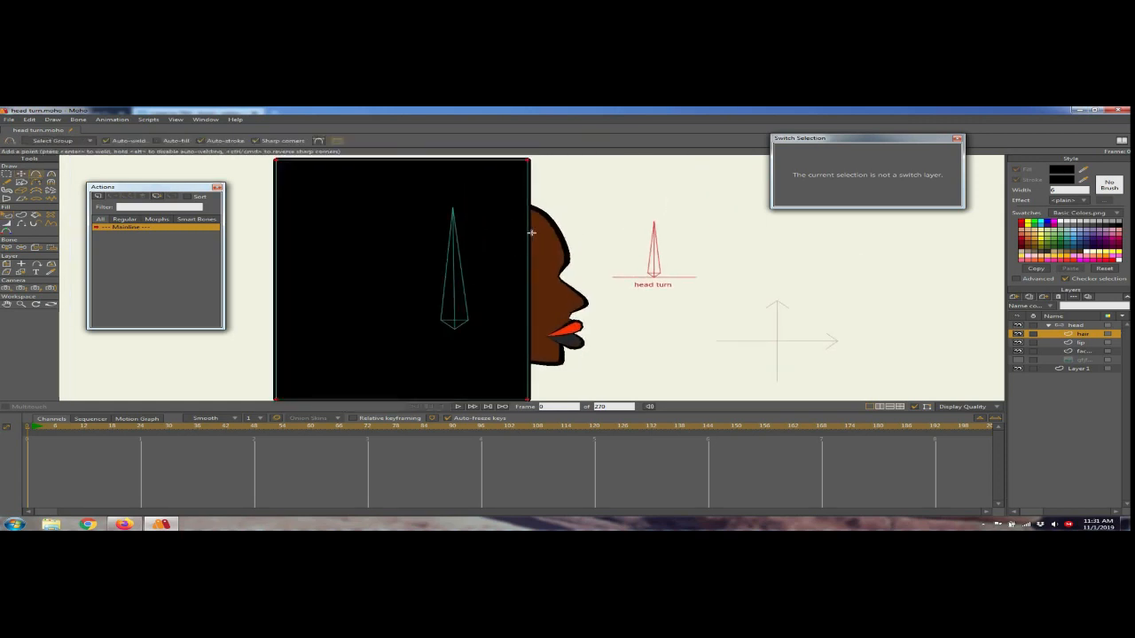
{"action": "left_click", "coordinate": [531, 232]}
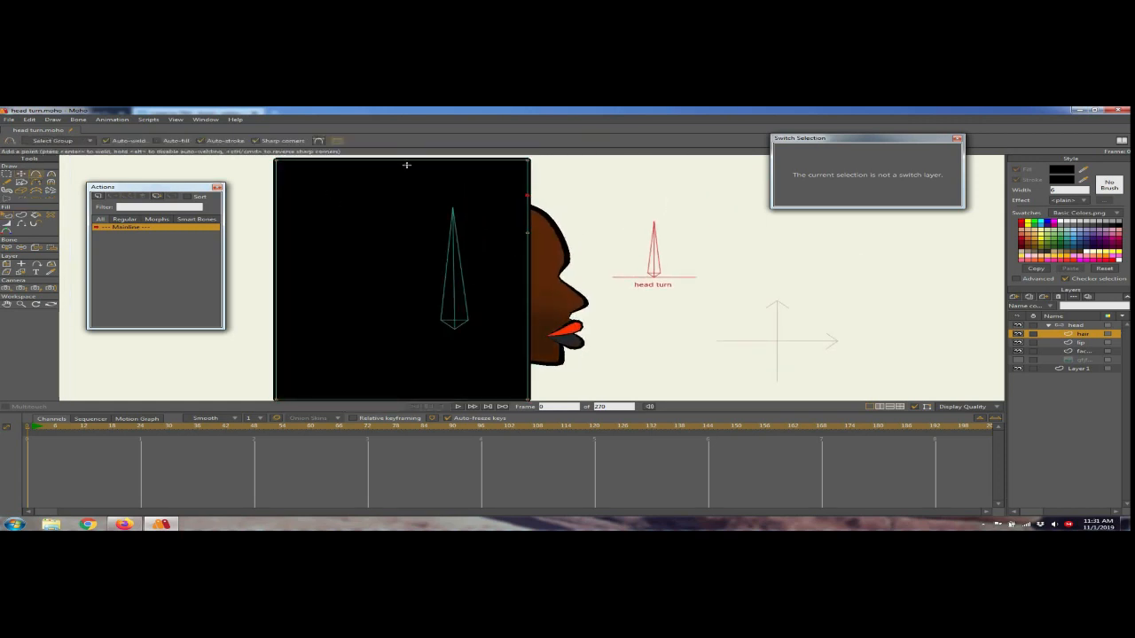
{"action": "left_click", "coordinate": [276, 240]}
{"action": "scroll", "coordinate": [372, 308], "scroll_direction": "down", "scroll_amount": 2}
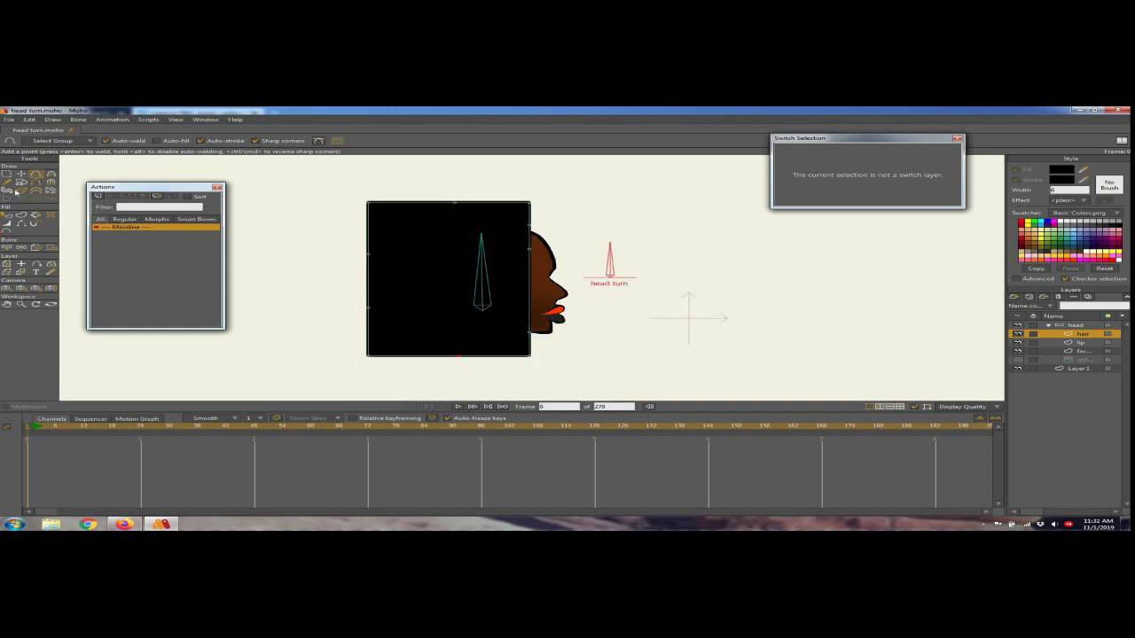
Step: Move the rectangle's points to shape the hair around the forehead, crown, back of the head and along the face
{"action": "key", "text": "t"}
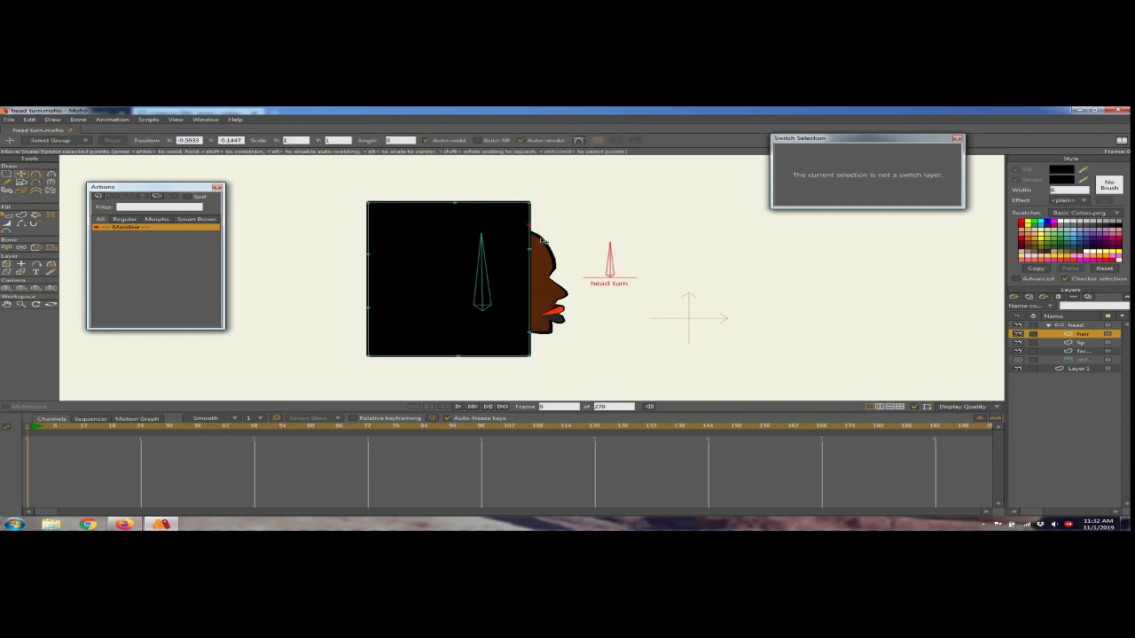
{"action": "mouse_move", "coordinate": [532, 230]}
{"action": "left_mouse_down"}
{"action": "mouse_move", "coordinate": [563, 232]}
{"action": "mouse_move", "coordinate": [541, 238]}
{"action": "left_mouse_up"}
{"action": "mouse_move", "coordinate": [476, 206]}
{"action": "left_mouse_down"}
{"action": "mouse_move", "coordinate": [502, 245]}
{"action": "mouse_move", "coordinate": [507, 220]}
{"action": "mouse_move", "coordinate": [486, 215]}
{"action": "left_mouse_up"}
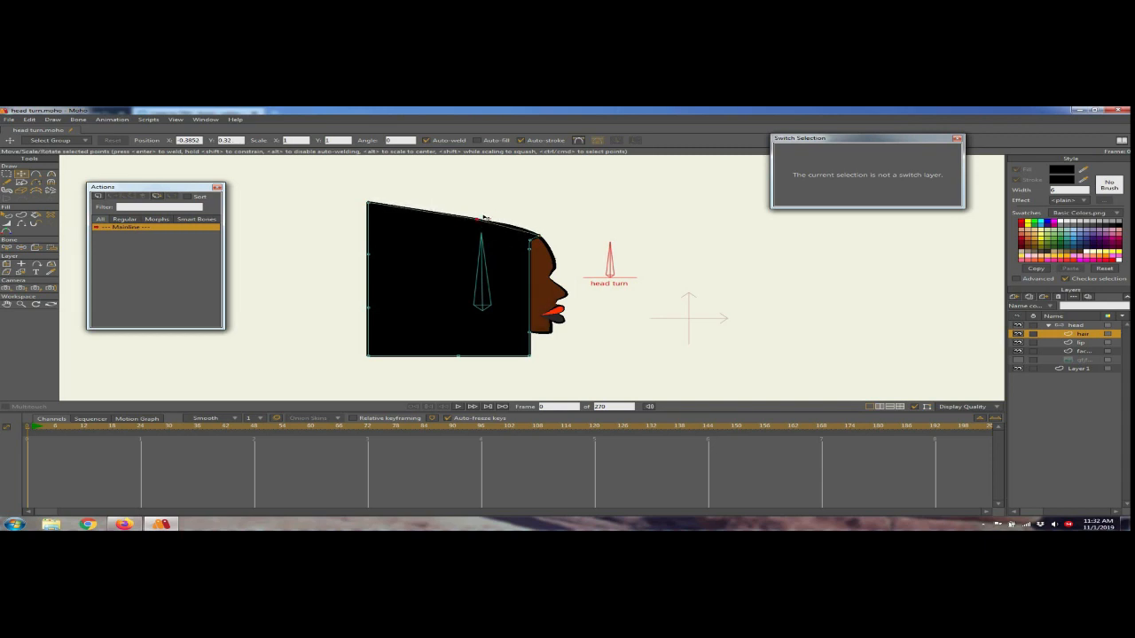
{"action": "left_click", "coordinate": [394, 213]}
{"action": "left_click_drag", "start_coordinate": [442, 252], "coordinate": [408, 273]}
{"action": "left_click_drag", "start_coordinate": [364, 308], "coordinate": [403, 306]}
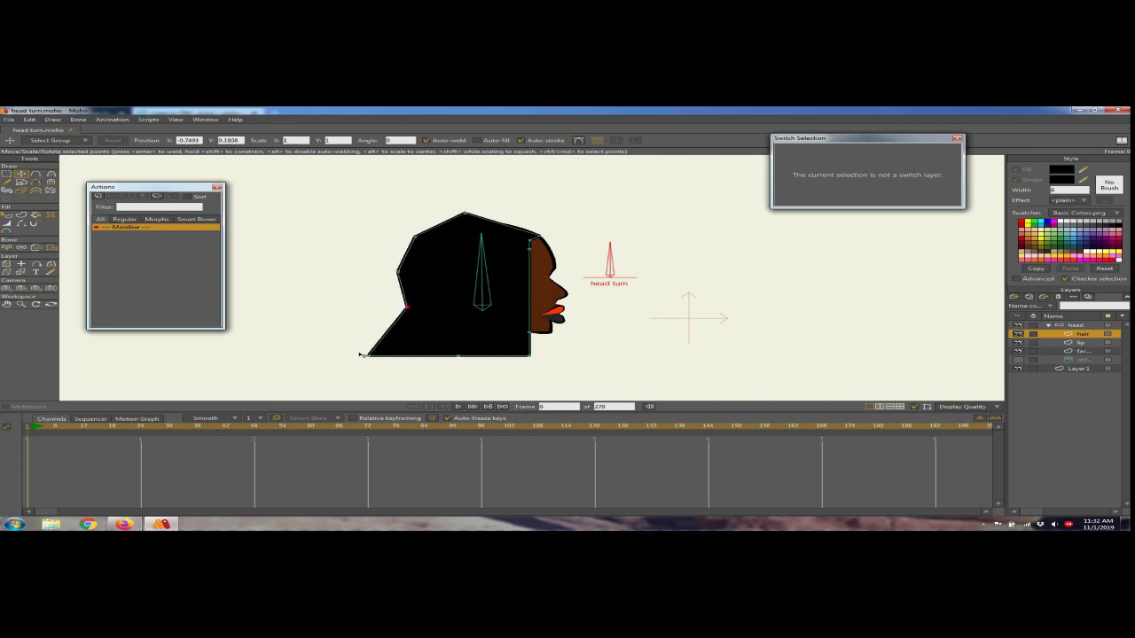
{"action": "left_click_drag", "start_coordinate": [365, 355], "coordinate": [517, 299]}
{"action": "scroll", "coordinate": [534, 265], "scroll_direction": "up", "scroll_amount": 2}
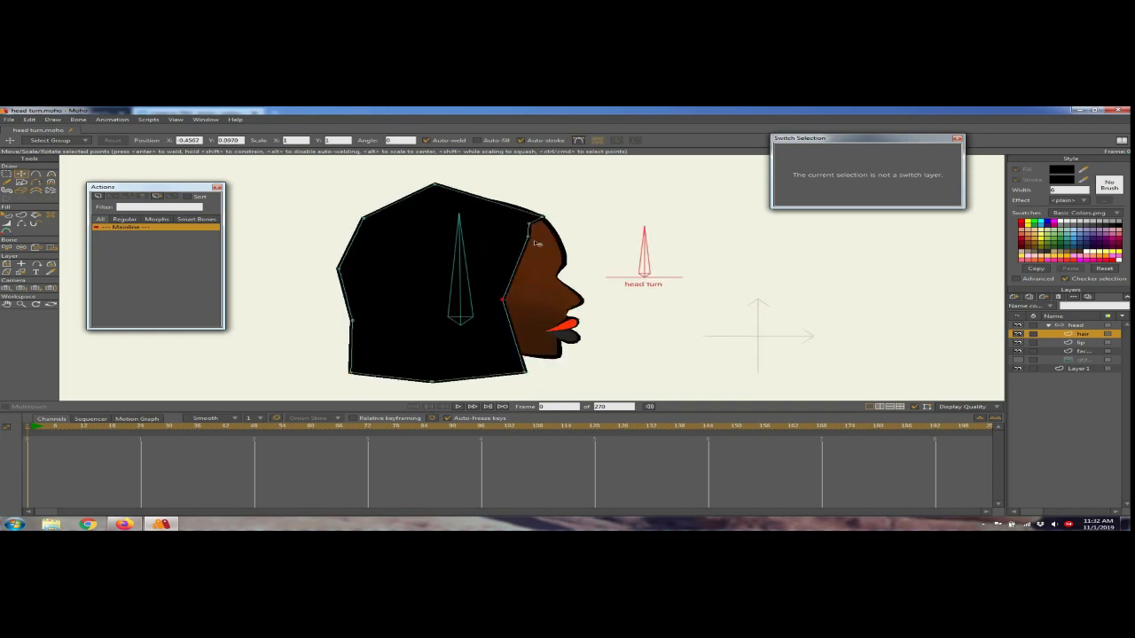
{"action": "left_click_drag", "start_coordinate": [534, 261], "coordinate": [503, 336]}
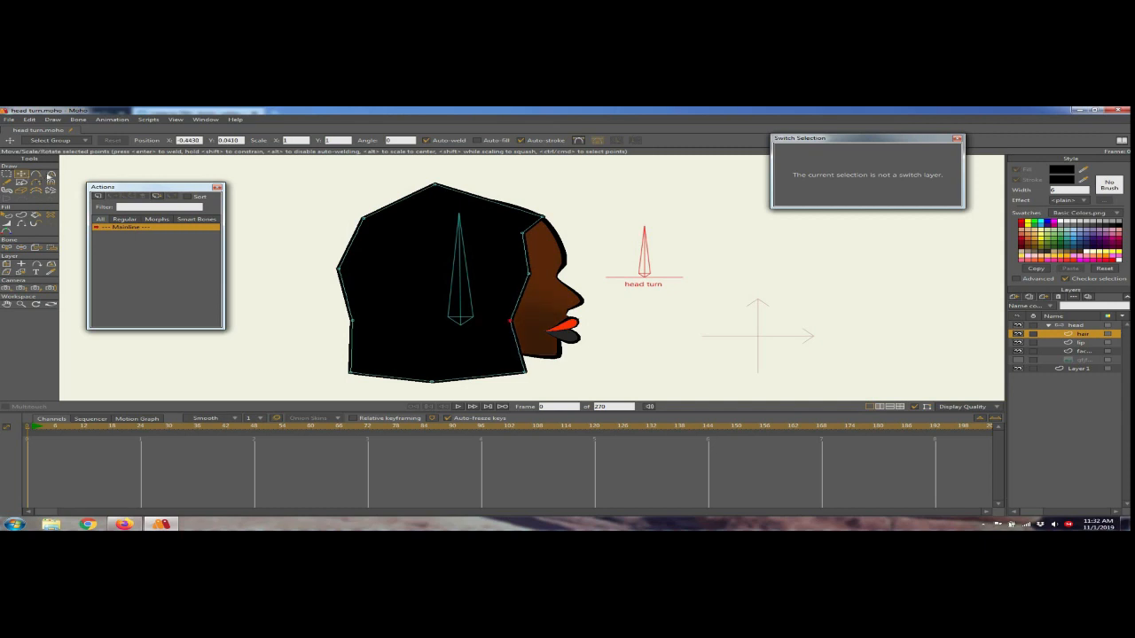
Step: Round the hair outline by adjusting the curvature of its points at the hairline, crown, back and lower edge
{"action": "left_click", "coordinate": [49, 176]}
{"action": "left_click", "coordinate": [524, 228]}
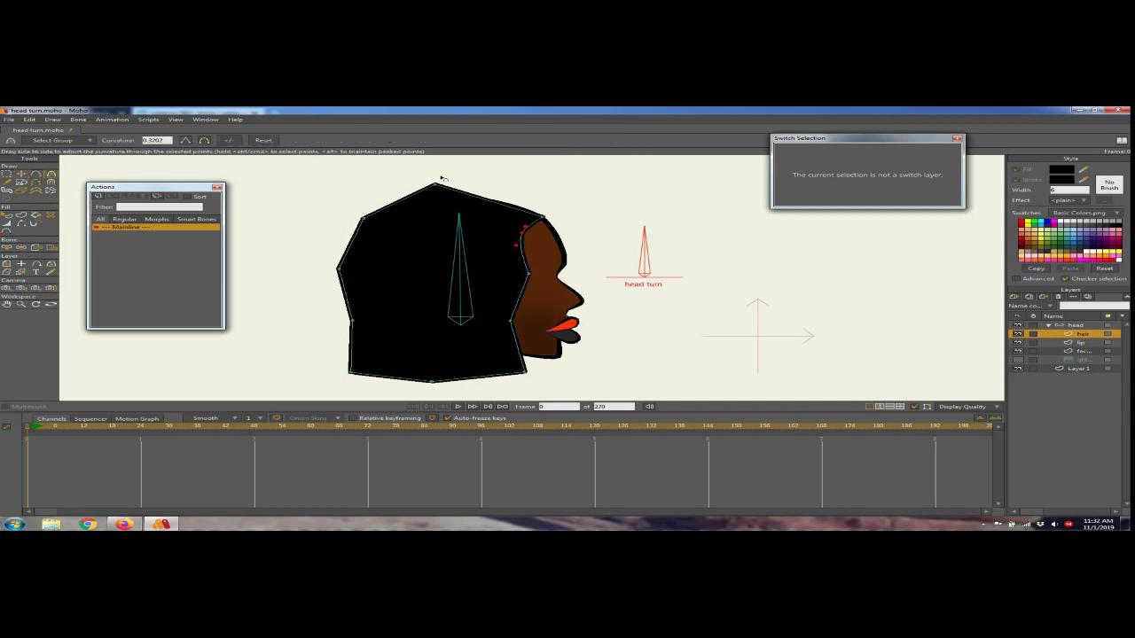
{"action": "left_click_drag", "start_coordinate": [435, 184], "coordinate": [861, 223]}
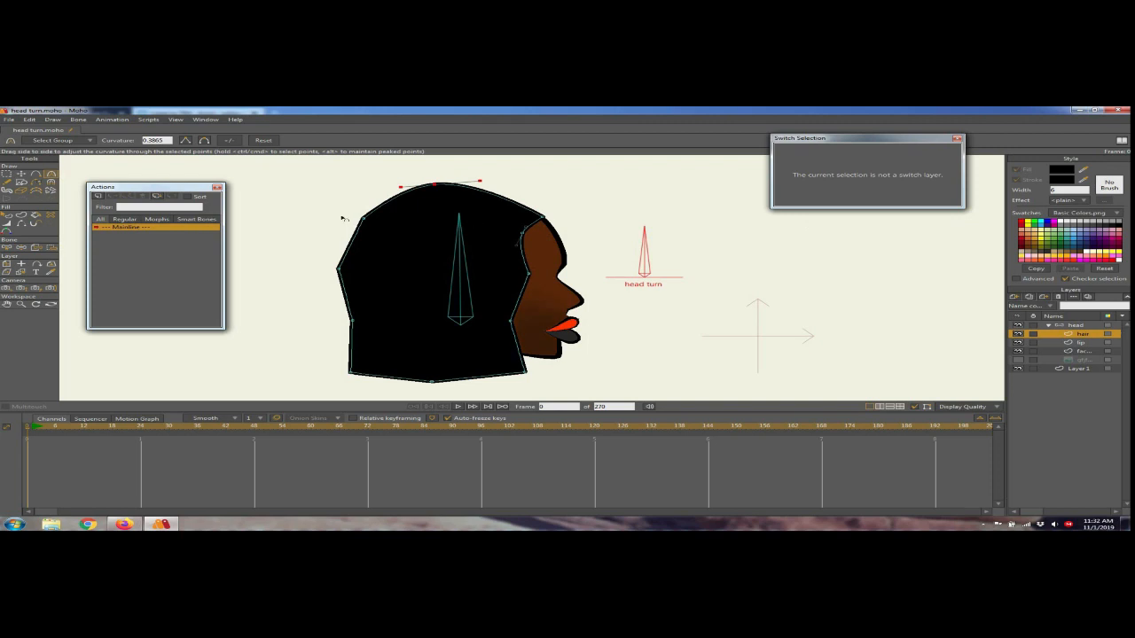
{"action": "left_click", "coordinate": [340, 267]}
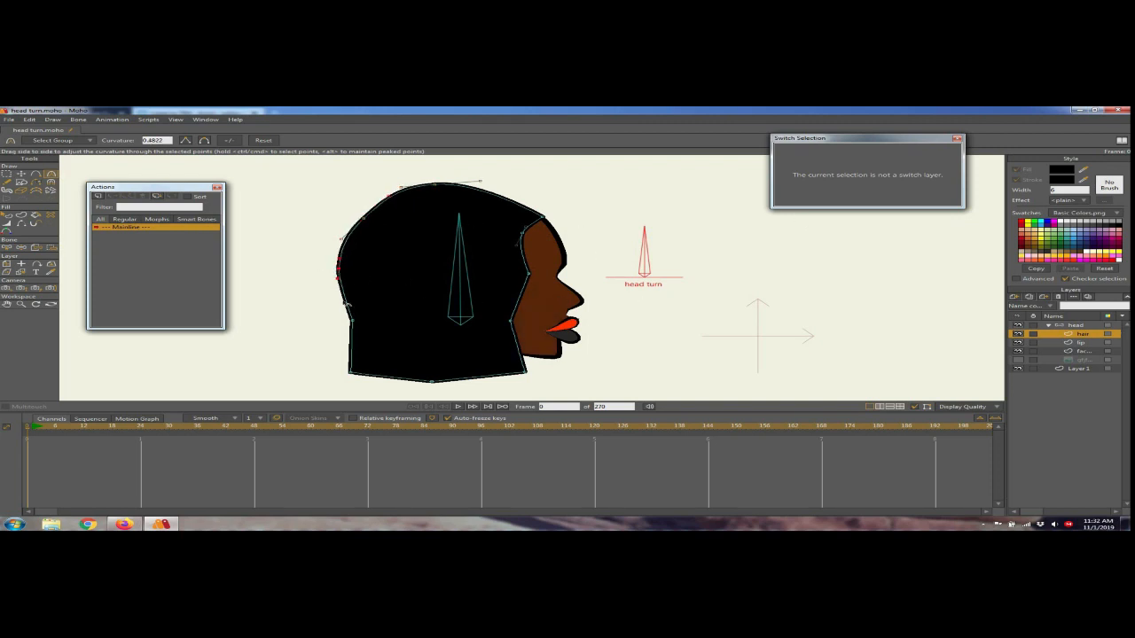
{"action": "left_click", "coordinate": [351, 320]}
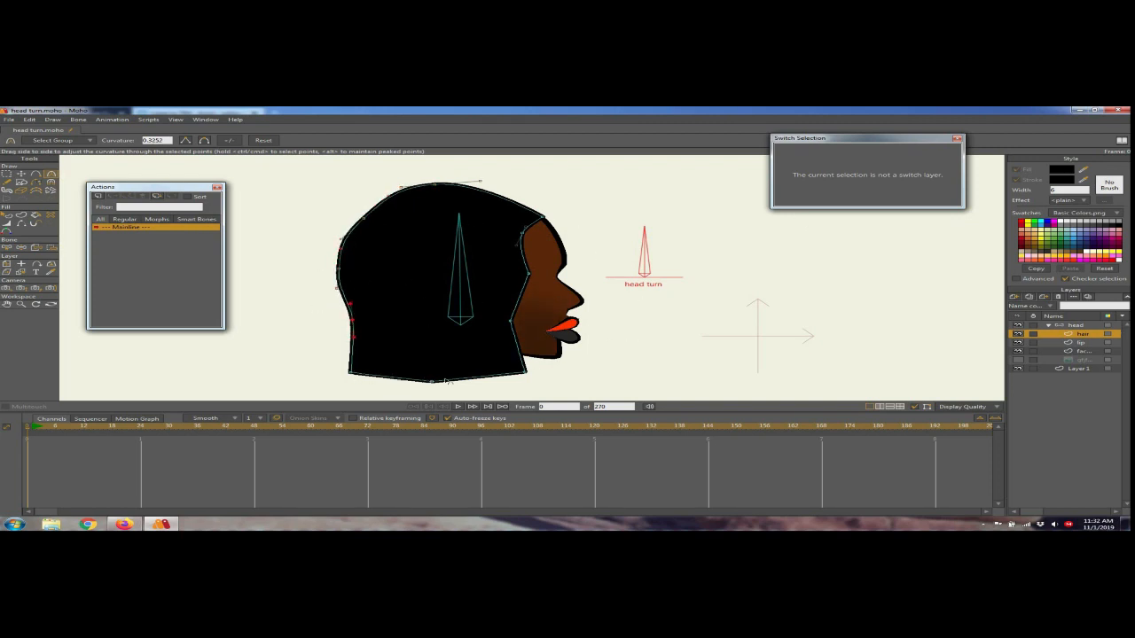
{"action": "left_click_drag", "start_coordinate": [350, 372], "coordinate": [608, 378]}
{"action": "left_click_drag", "start_coordinate": [432, 382], "coordinate": [689, 331]}
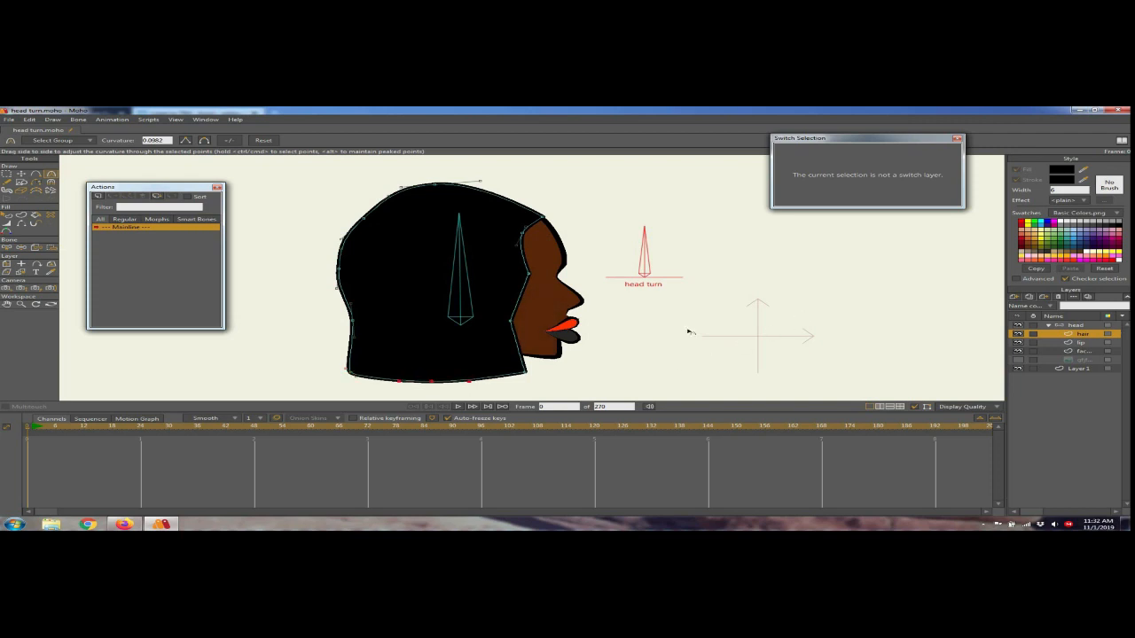
Step: Turn the hair's lower back point into a sharp peaked corner
{"action": "left_click", "coordinate": [355, 373]}
{"action": "left_click", "coordinate": [351, 374]}
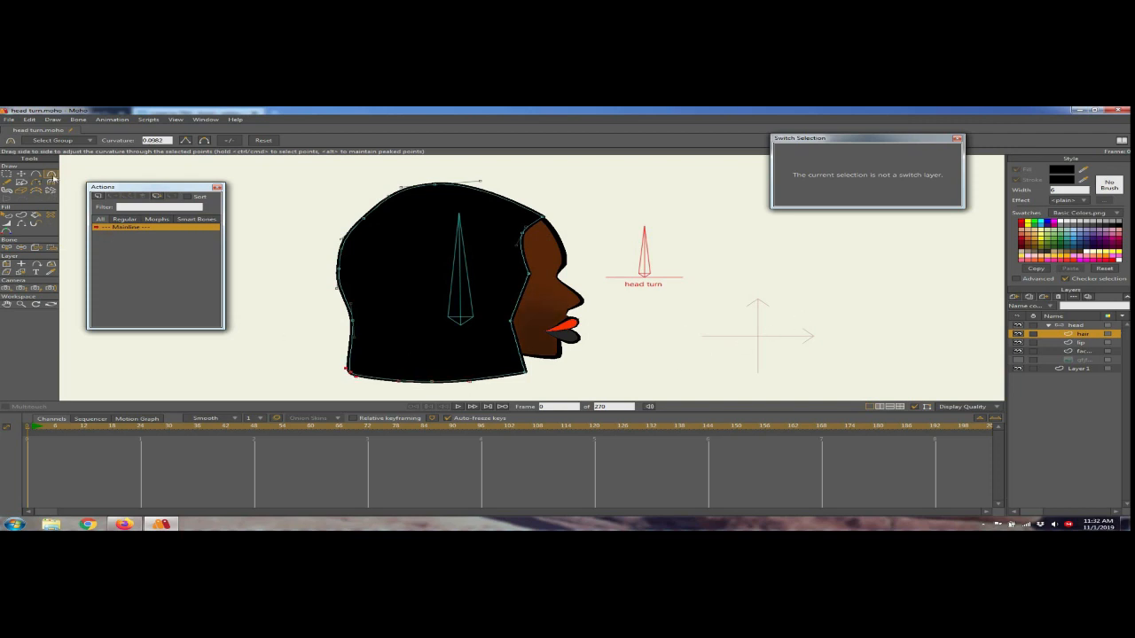
{"action": "left_click", "coordinate": [185, 141]}
Step: Pull the hair's lower back corner in toward the neck and nudge the back-edge point slightly inward
{"action": "left_click", "coordinate": [21, 175]}
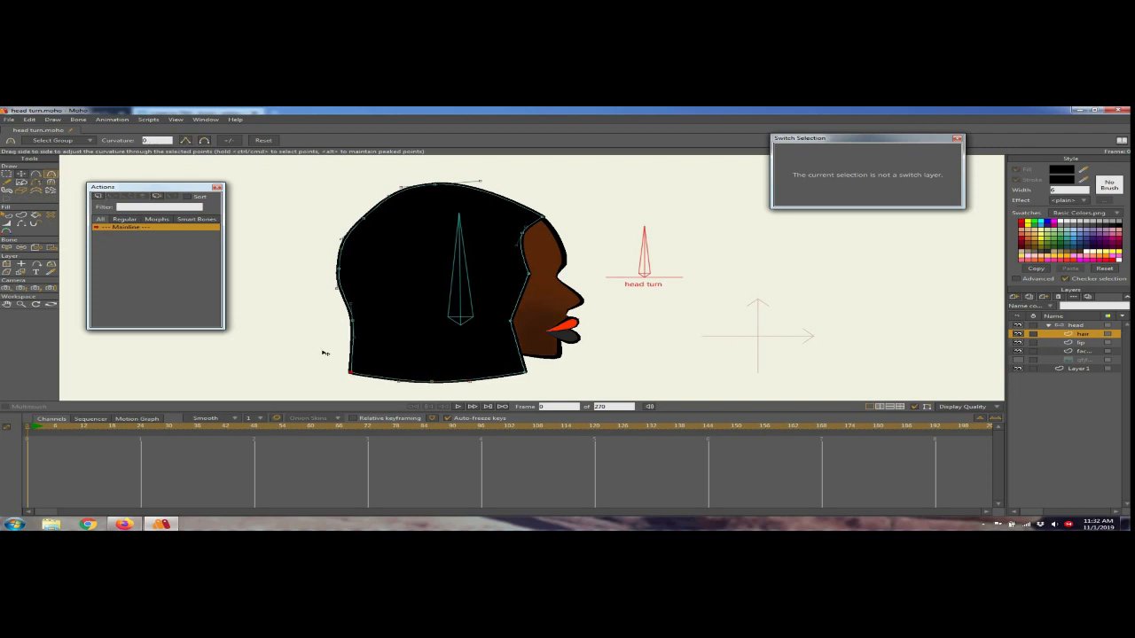
{"action": "left_click_drag", "start_coordinate": [351, 374], "coordinate": [381, 376]}
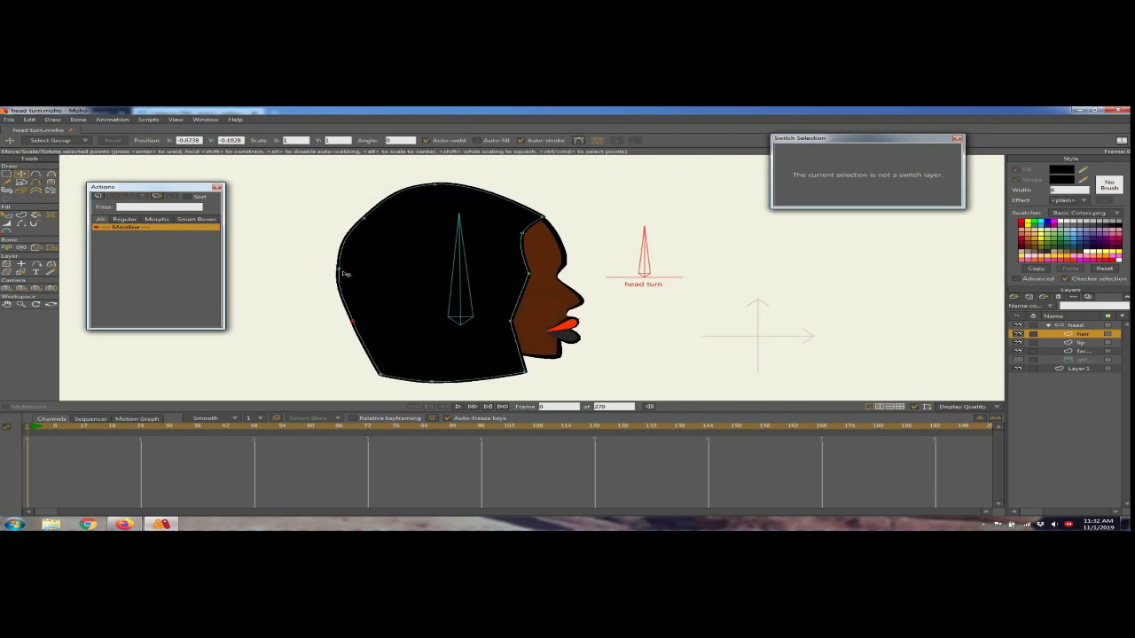
{"action": "left_click_drag", "start_coordinate": [340, 267], "coordinate": [344, 274]}
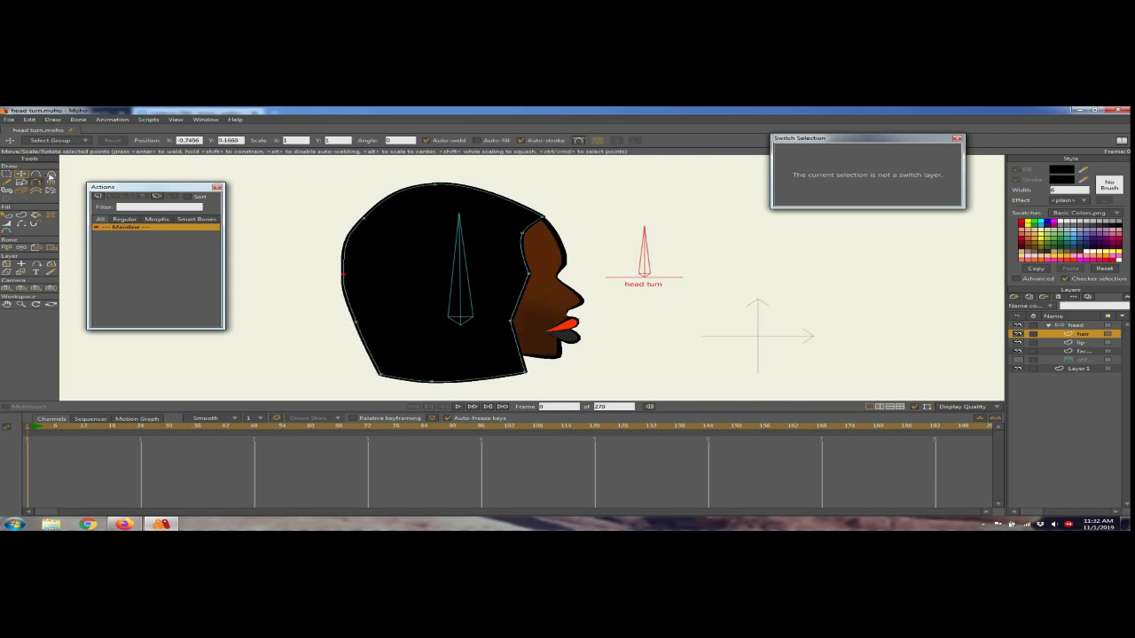
Step: Smooth the hair outline by adjusting the curvature of its points at the back, crown and upper back of the head
{"action": "left_click", "coordinate": [50, 174]}
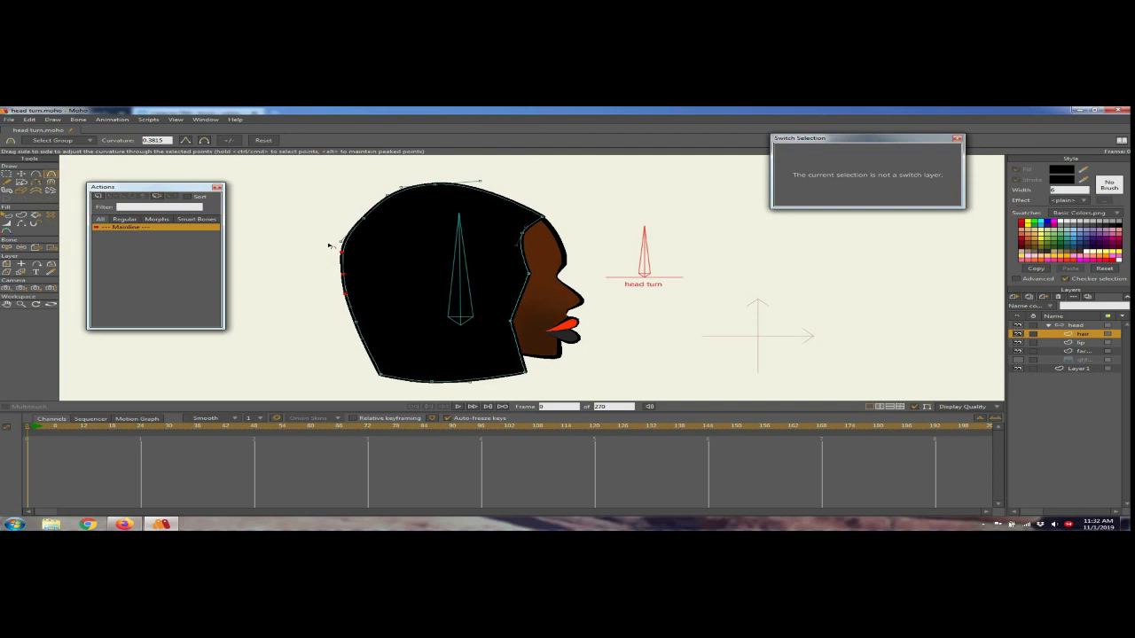
{"action": "left_click_drag", "start_coordinate": [329, 246], "coordinate": [325, 243]}
{"action": "left_click_drag", "start_coordinate": [393, 207], "coordinate": [384, 187]}
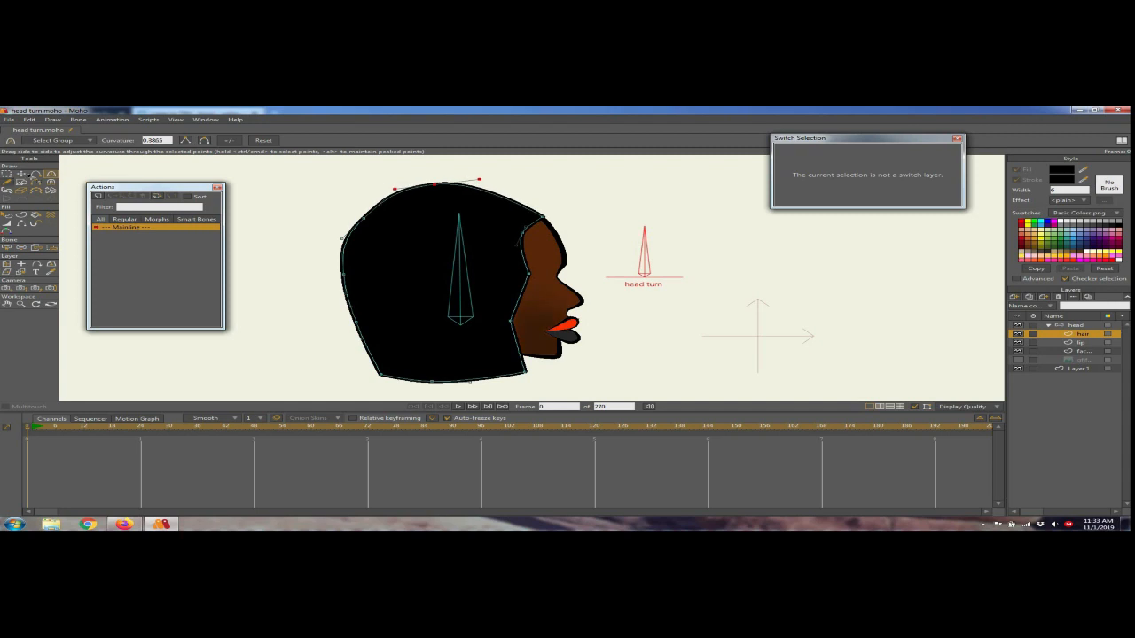
{"action": "left_click", "coordinate": [22, 174]}
{"action": "left_click", "coordinate": [362, 217]}
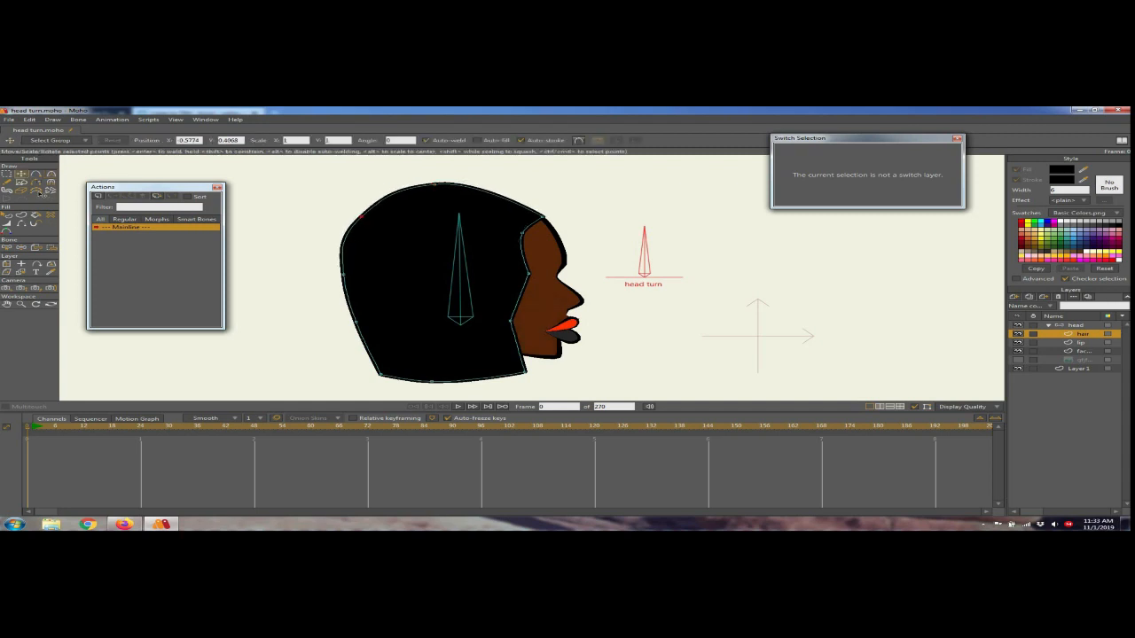
{"action": "key", "text": "c"}
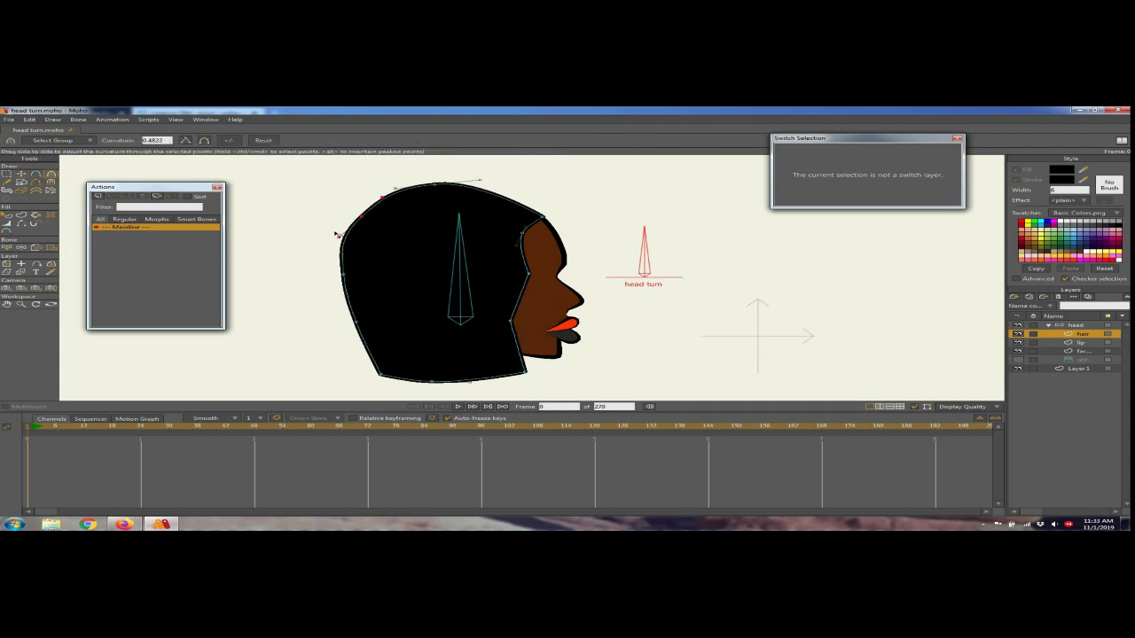
Step: Pull the hair's forehead and temple points back from the face and smooth the curvature along its front edge
{"action": "key", "text": "t"}
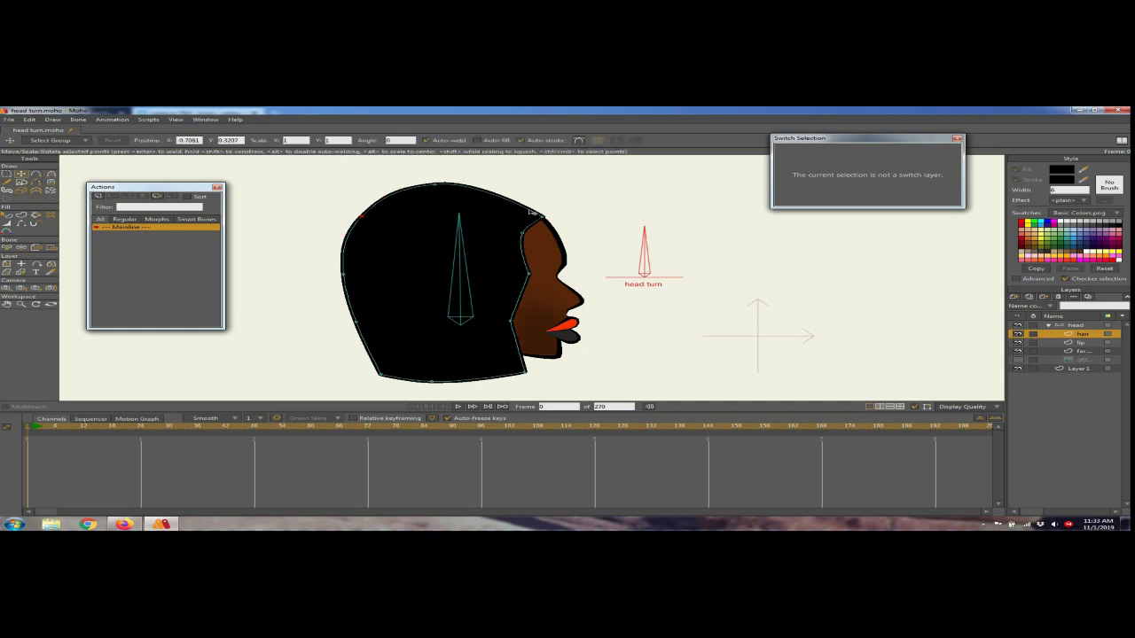
{"action": "left_click_drag", "start_coordinate": [542, 215], "coordinate": [509, 232]}
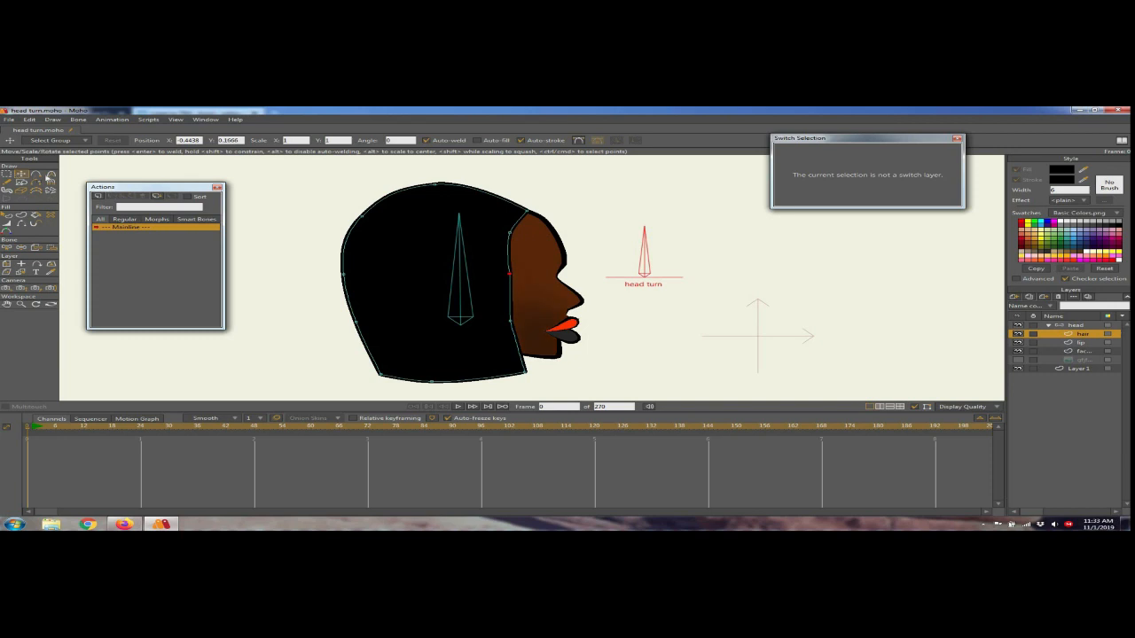
{"action": "left_click", "coordinate": [50, 175]}
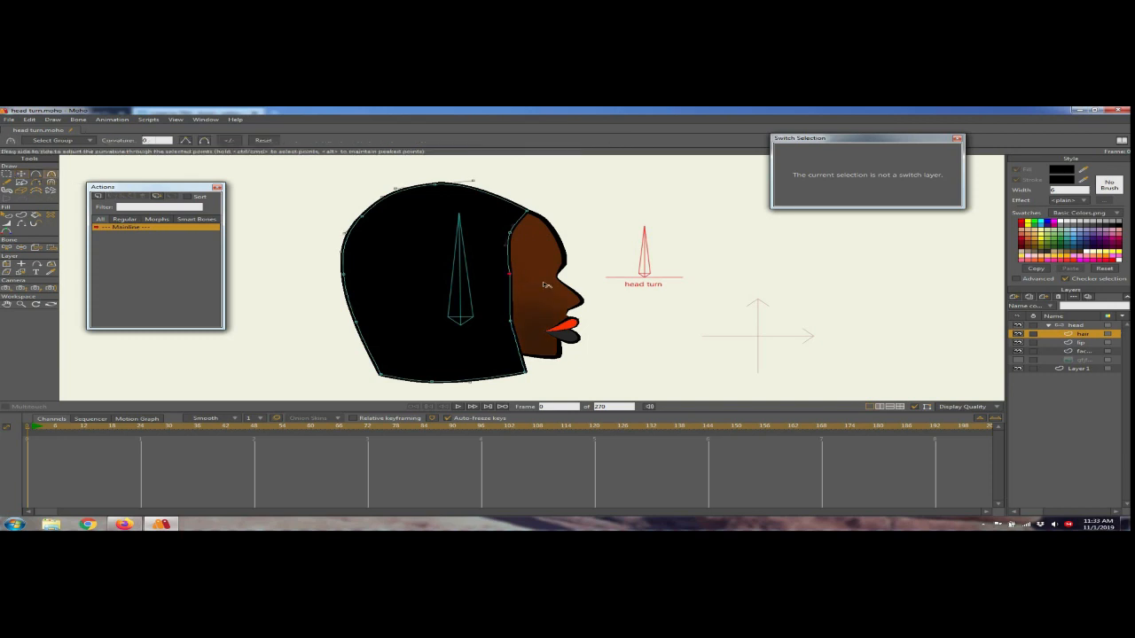
{"action": "left_click", "coordinate": [21, 174]}
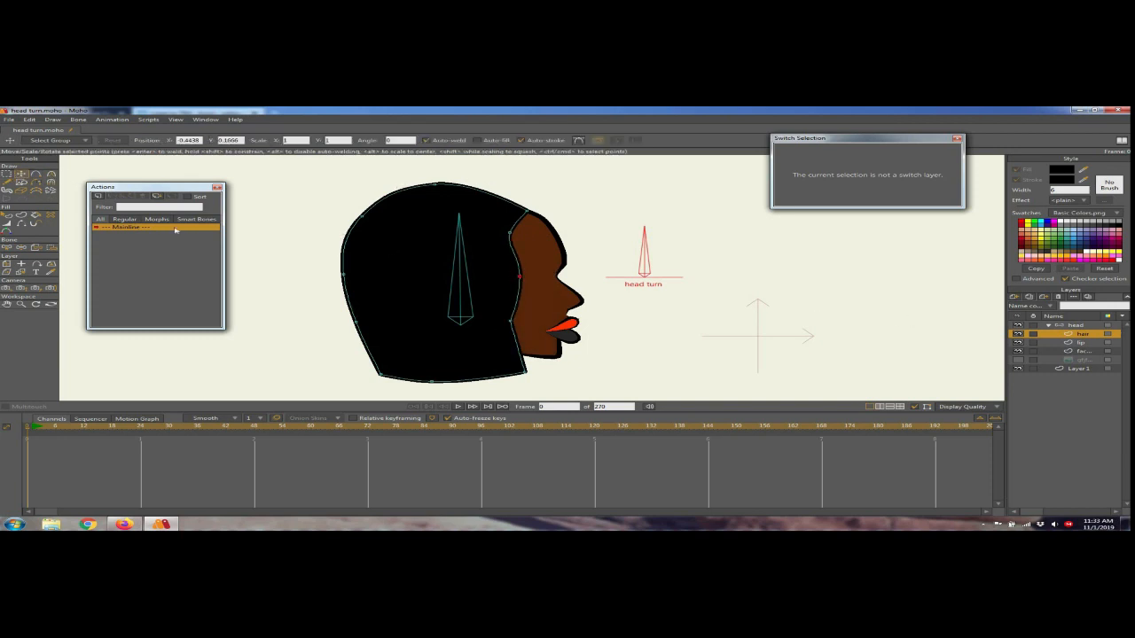
{"action": "left_click", "coordinate": [49, 174]}
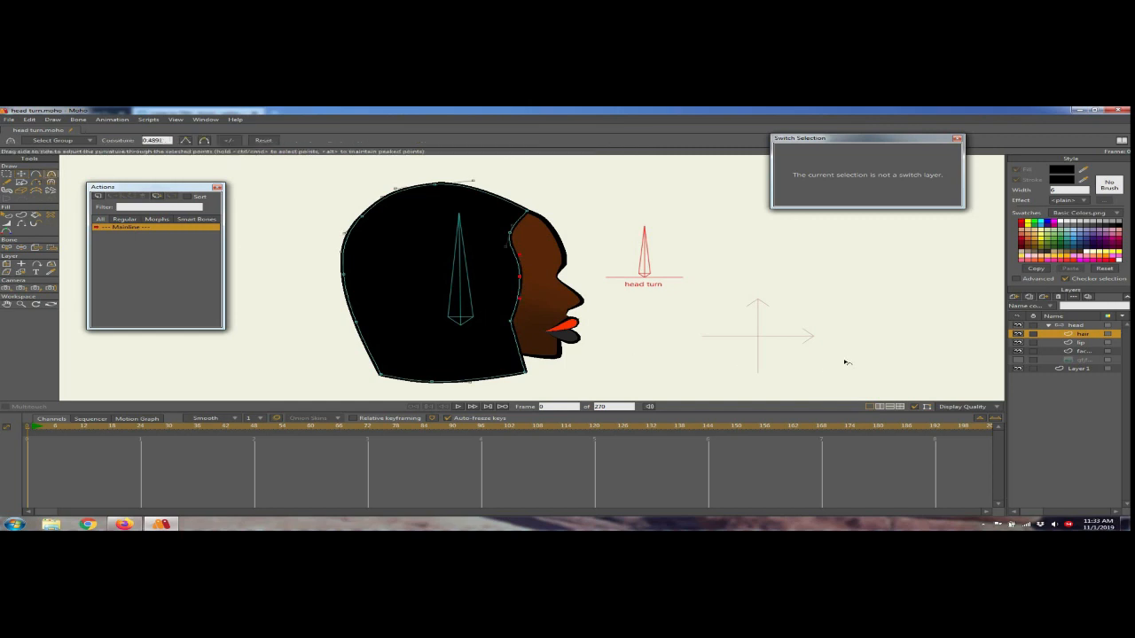
{"action": "left_click_drag", "start_coordinate": [847, 363], "coordinate": [914, 347]}
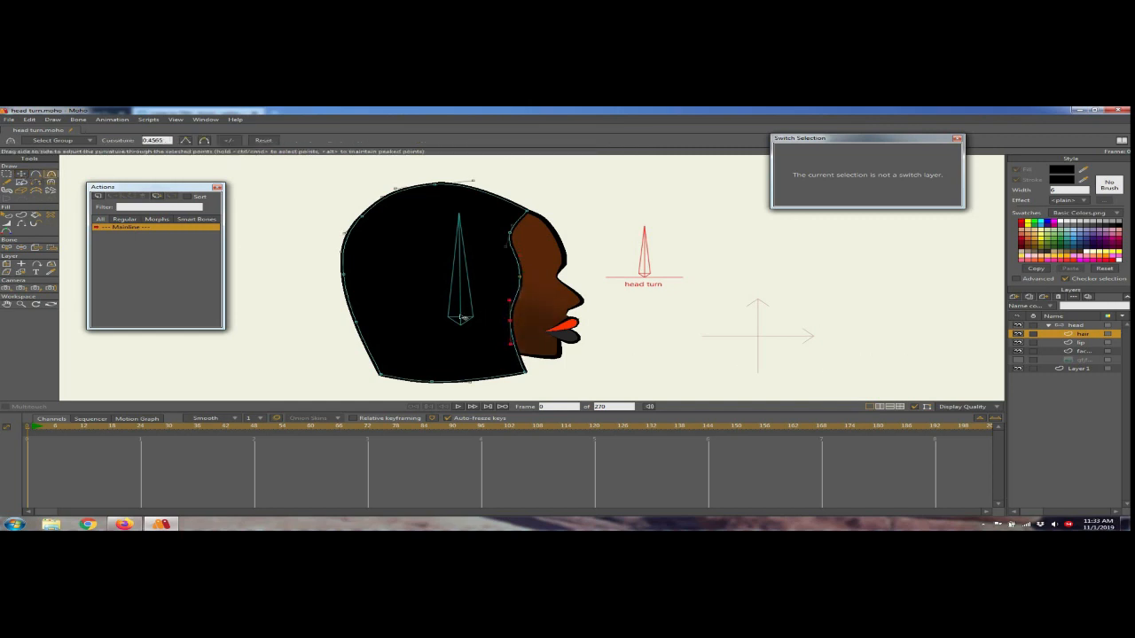
Step: Refine the hair's front edge into an S-curve by repositioning its points at the forehead, temple, cheek and lower front corner
{"action": "left_click", "coordinate": [21, 174]}
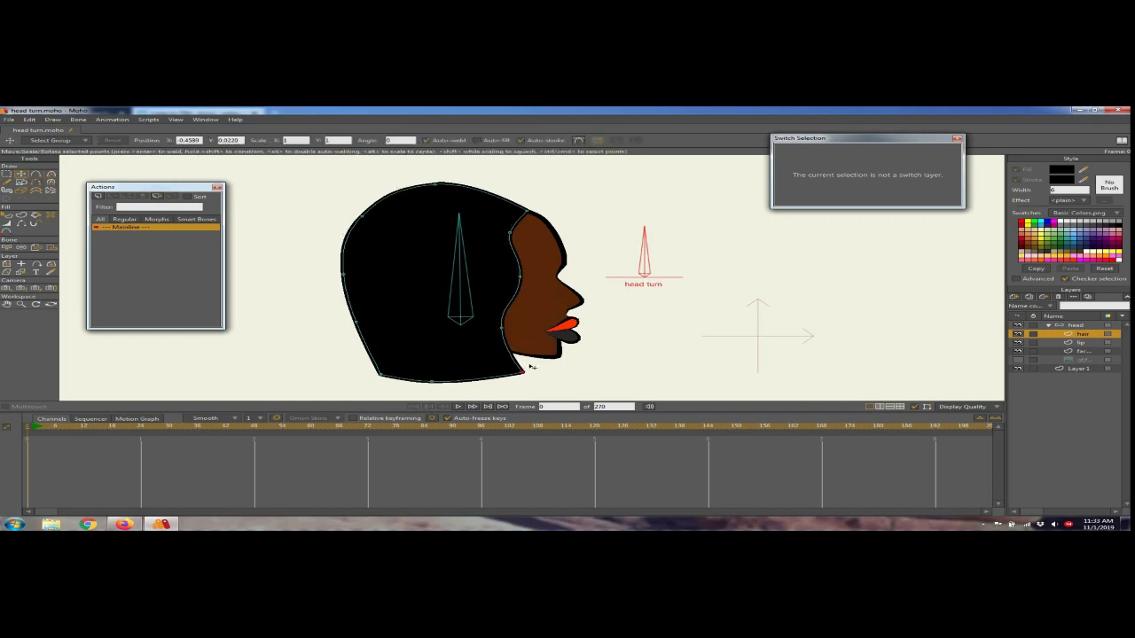
{"action": "left_click_drag", "start_coordinate": [530, 366], "coordinate": [525, 367]}
{"action": "left_click_drag", "start_coordinate": [525, 274], "coordinate": [523, 274]}
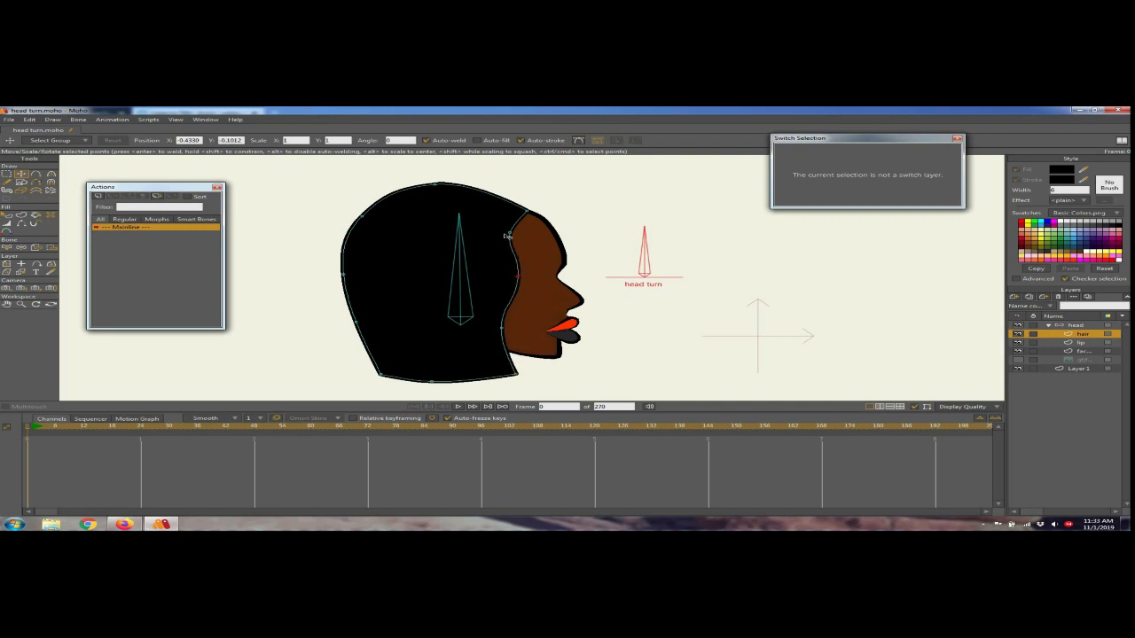
{"action": "mouse_move", "coordinate": [508, 236]}
{"action": "left_mouse_down"}
{"action": "mouse_move", "coordinate": [502, 229]}
{"action": "mouse_move", "coordinate": [526, 215]}
{"action": "mouse_move", "coordinate": [512, 222]}
{"action": "left_mouse_up"}
{"action": "left_click", "coordinate": [525, 214]}
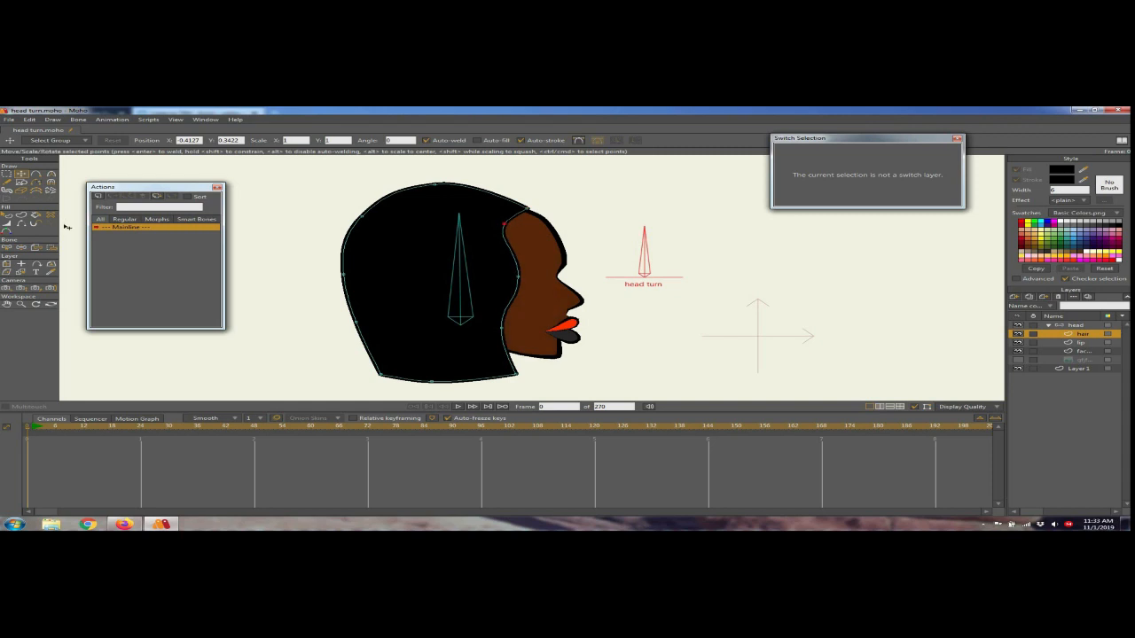
Step: Turn off the stroke on the hair shape, leaving only its black fill
{"action": "left_click", "coordinate": [7, 217]}
{"action": "left_click", "coordinate": [407, 276]}
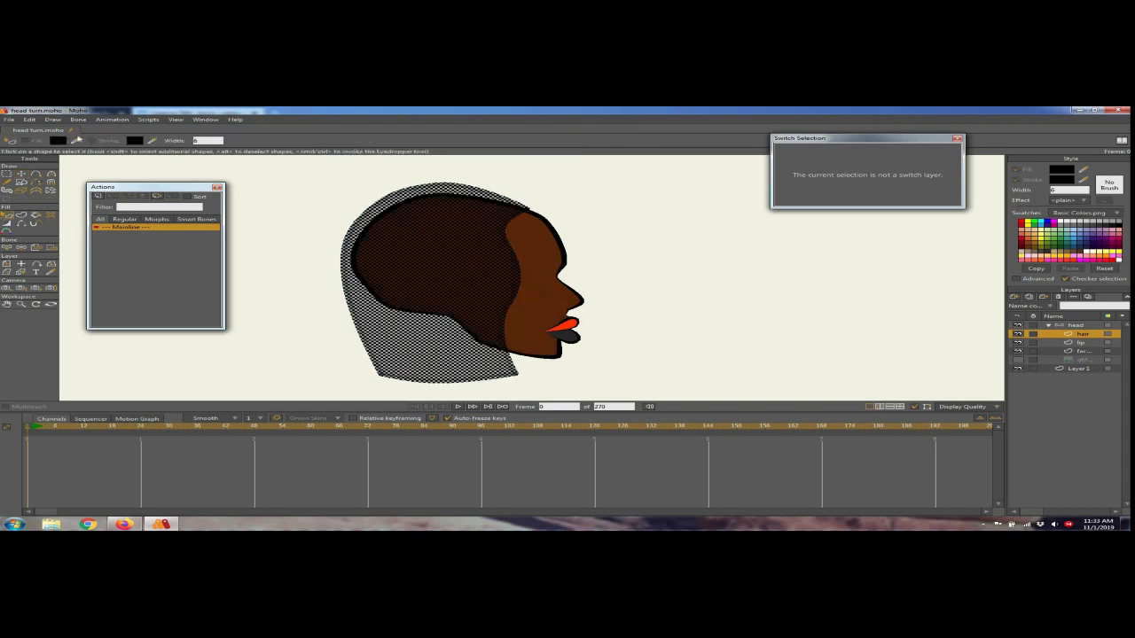
{"action": "left_click", "coordinate": [92, 141]}
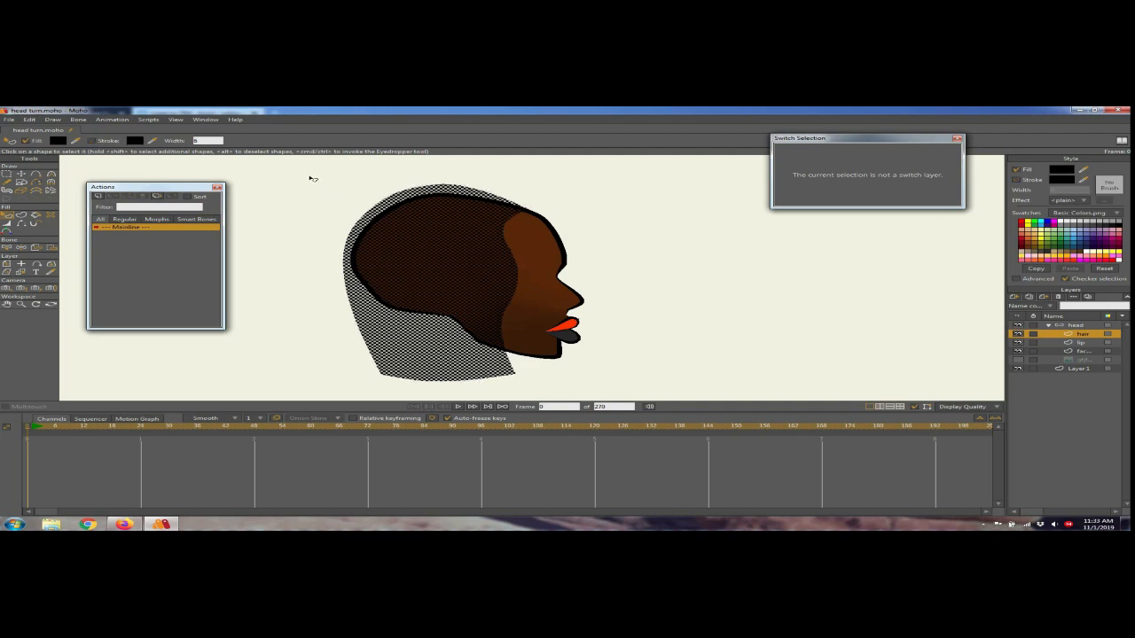
{"action": "left_click", "coordinate": [310, 179]}
{"action": "left_click", "coordinate": [21, 174]}
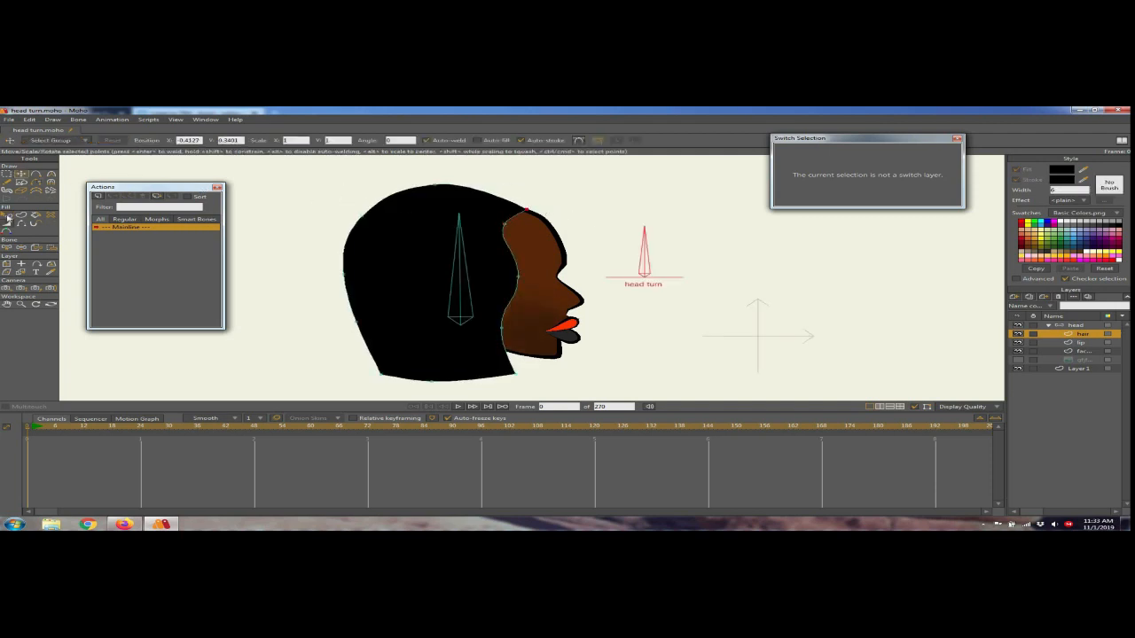
{"action": "key", "text": "q"}
{"action": "scroll", "coordinate": [533, 279], "scroll_direction": "down", "scroll_amount": 7}
{"action": "scroll", "coordinate": [533, 278], "scroll_direction": "up", "scroll_amount": 8}
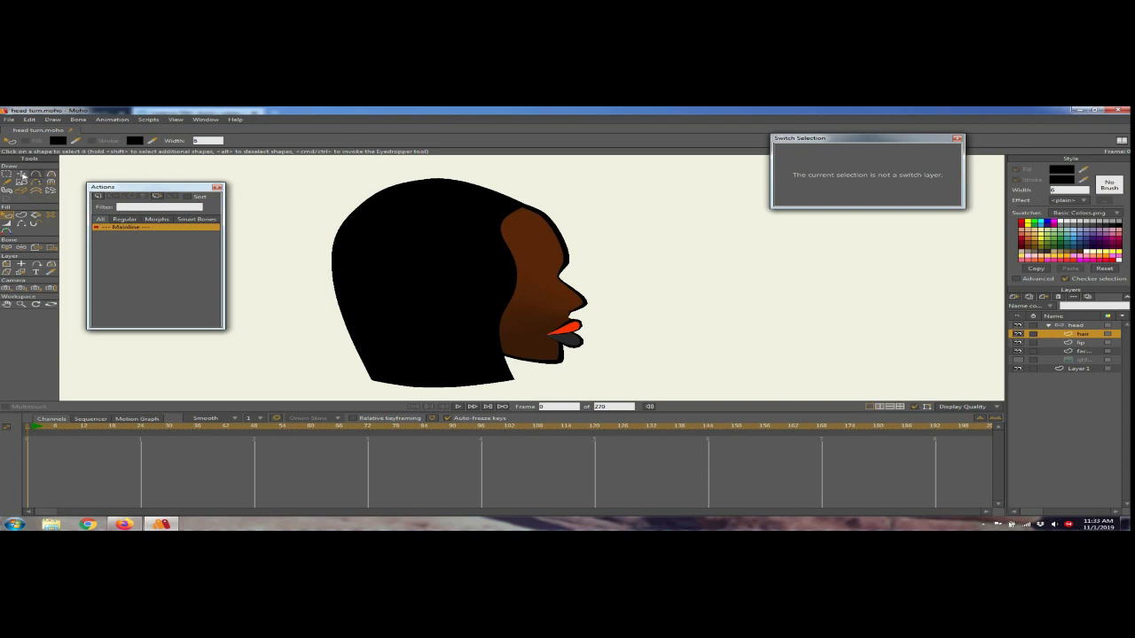
Step: Duplicate the hair layer as hair 2 and place the copy directly beneath the face layer
{"action": "left_click", "coordinate": [20, 174]}
{"action": "key", "text": "ctrl+a"}
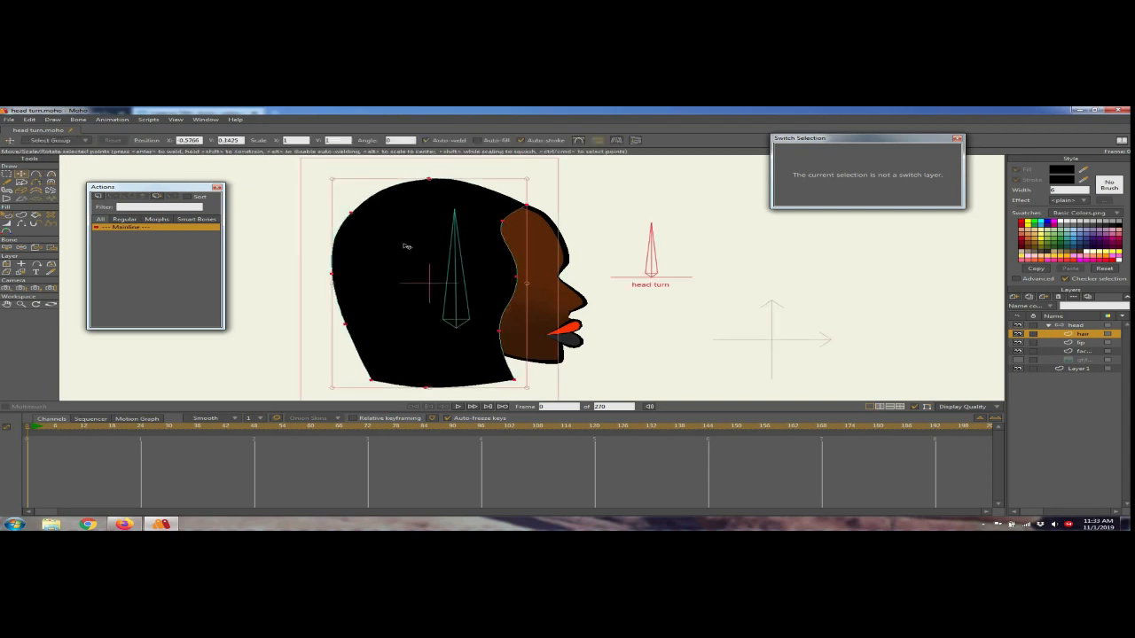
{"action": "left_click", "coordinate": [1032, 297]}
{"action": "double_click", "coordinate": [1098, 334]}
{"action": "key", "text": "Return"}
{"action": "left_click_drag", "start_coordinate": [1091, 367], "coordinate": [1091, 366]}
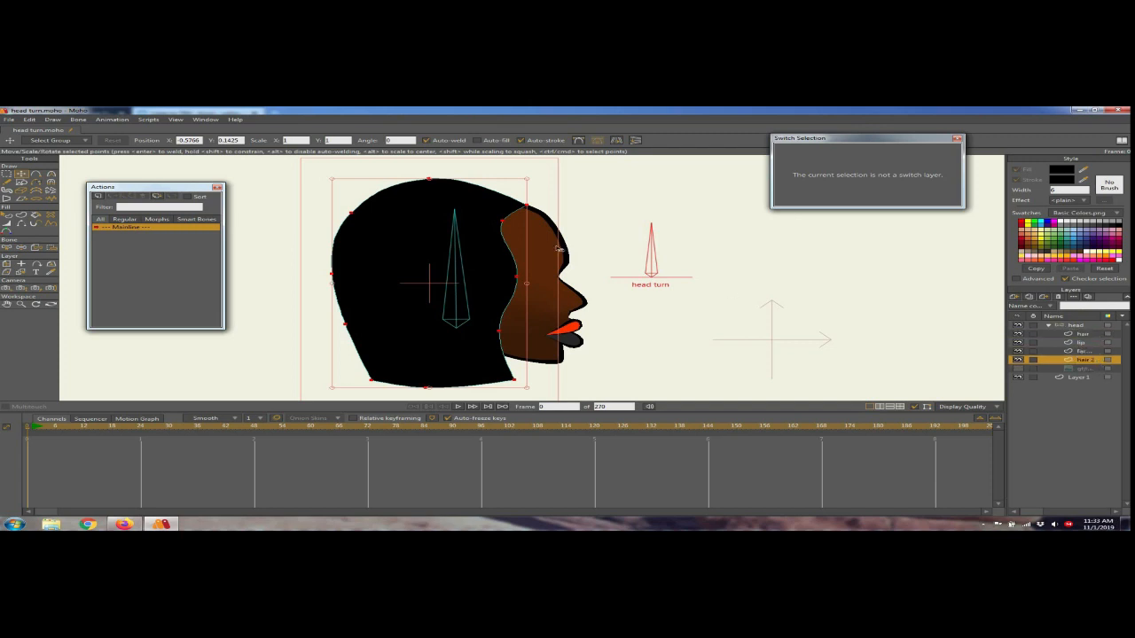
Step: Move the front-edge points of hair 2 forward behind the face at the forehead, temple, cheek and lower front corner
{"action": "left_click", "coordinate": [507, 224]}
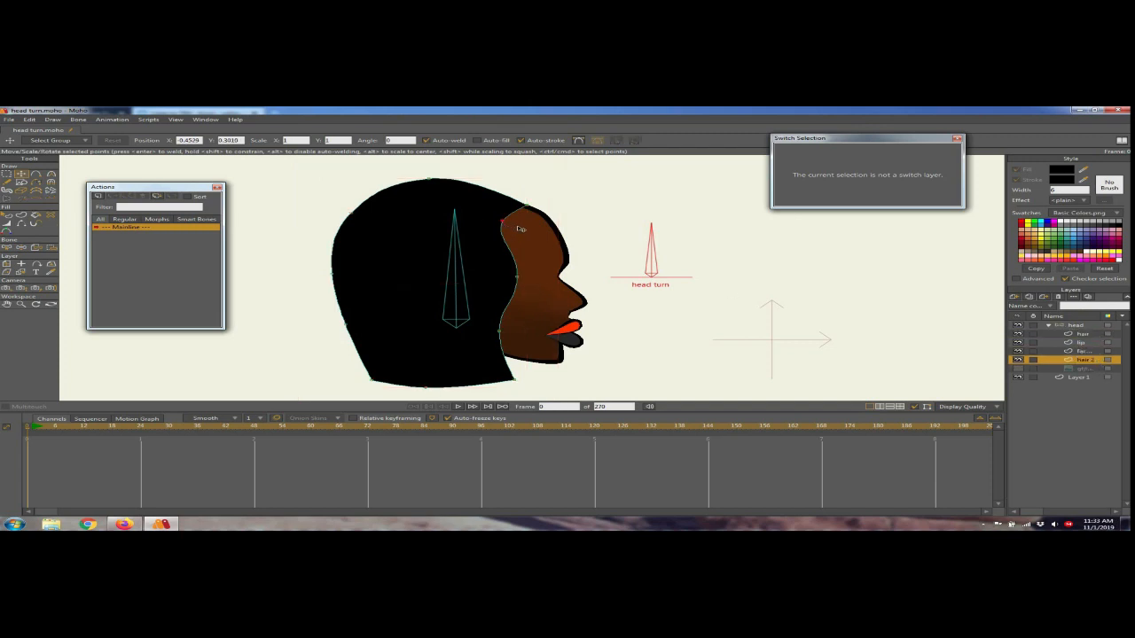
{"action": "left_click_drag", "start_coordinate": [539, 233], "coordinate": [547, 237]}
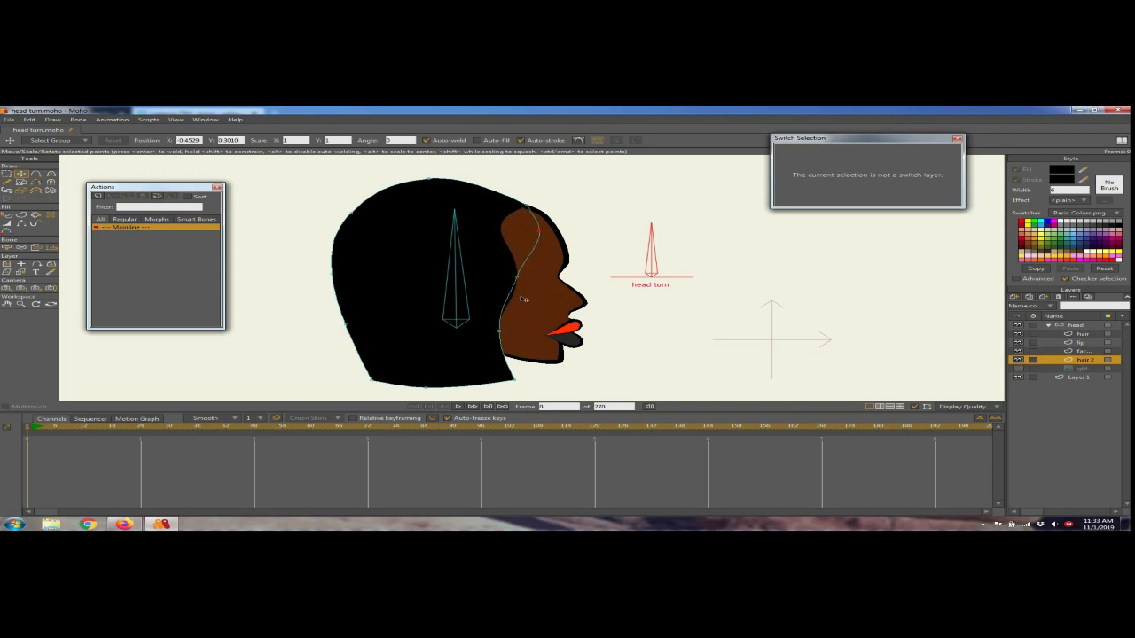
{"action": "left_click_drag", "start_coordinate": [525, 330], "coordinate": [534, 335]}
{"action": "left_click_drag", "start_coordinate": [516, 380], "coordinate": [546, 336]}
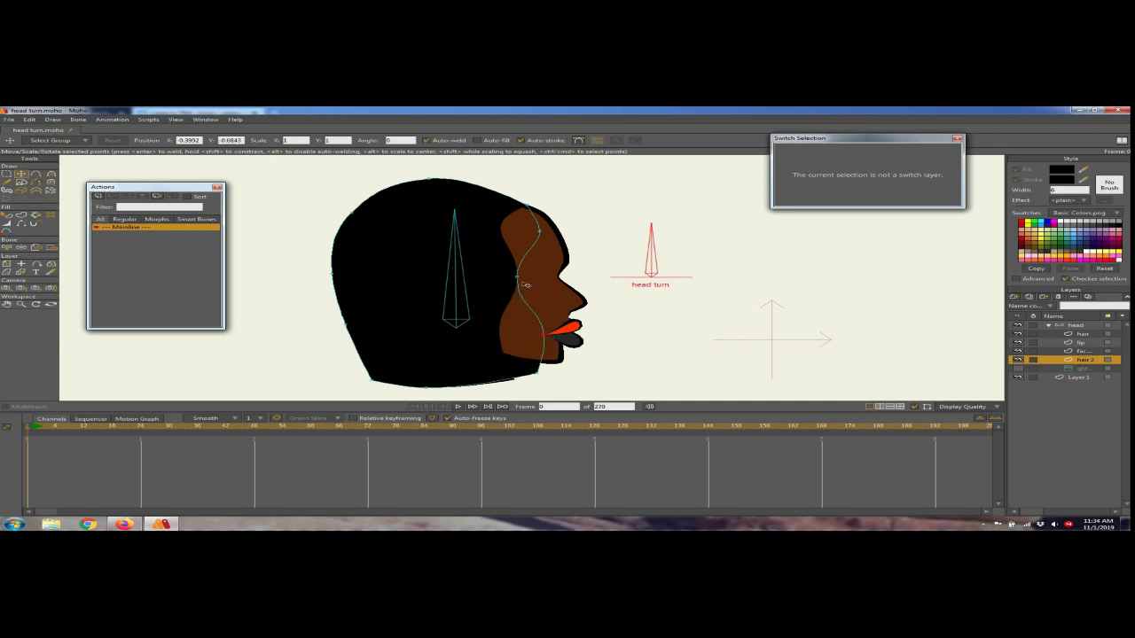
{"action": "left_click_drag", "start_coordinate": [523, 283], "coordinate": [541, 248]}
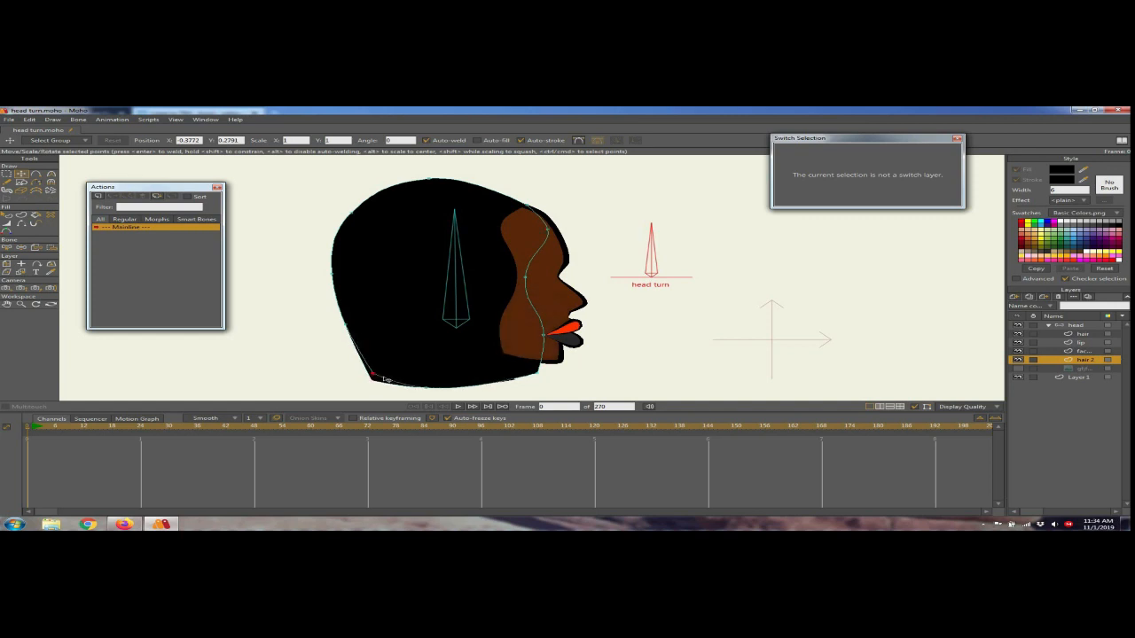
Step: Raise the middle of hair 2's lower edge and fine-tune its lower front corner and the points behind the face
{"action": "left_click", "coordinate": [416, 384]}
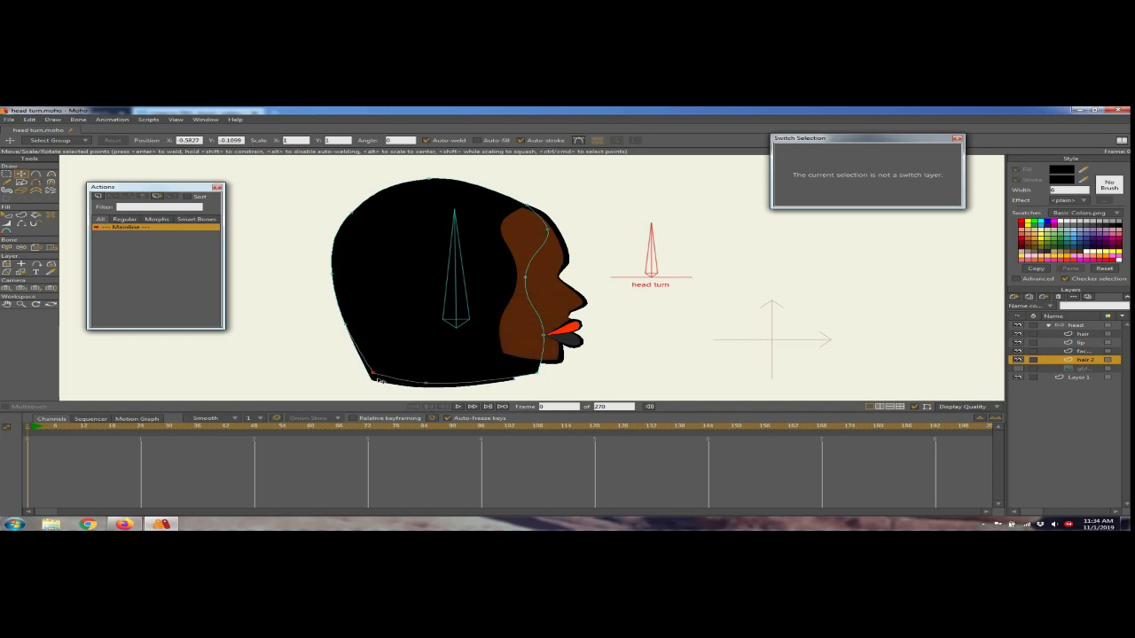
{"action": "left_click_drag", "start_coordinate": [378, 375], "coordinate": [421, 371]}
{"action": "left_click", "coordinate": [536, 373]}
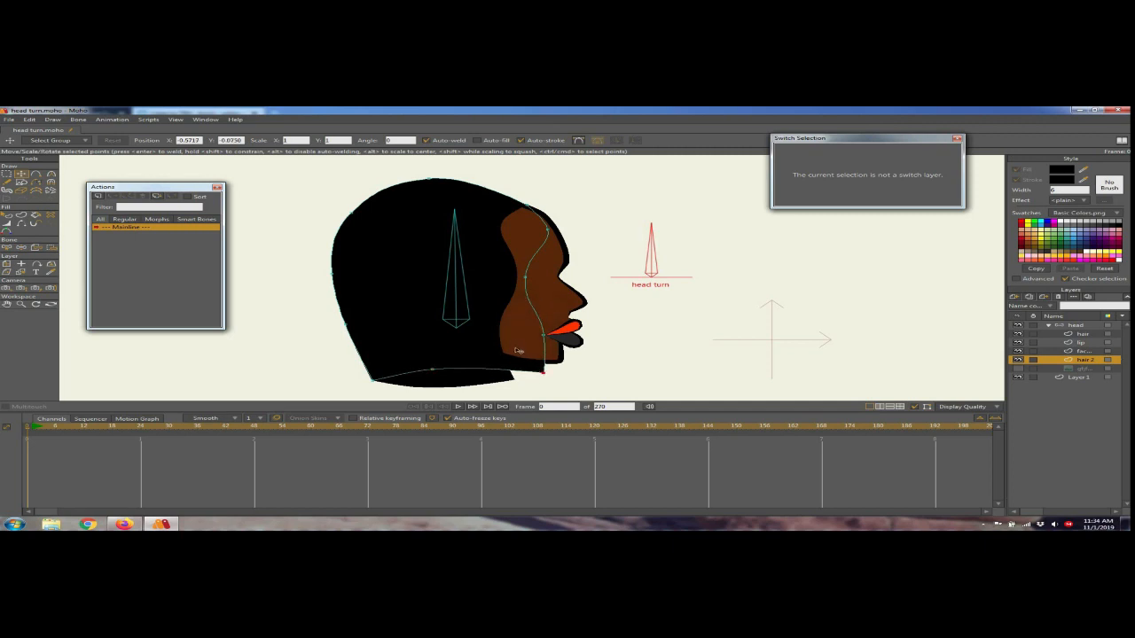
{"action": "left_click", "coordinate": [520, 278]}
{"action": "left_click", "coordinate": [529, 339]}
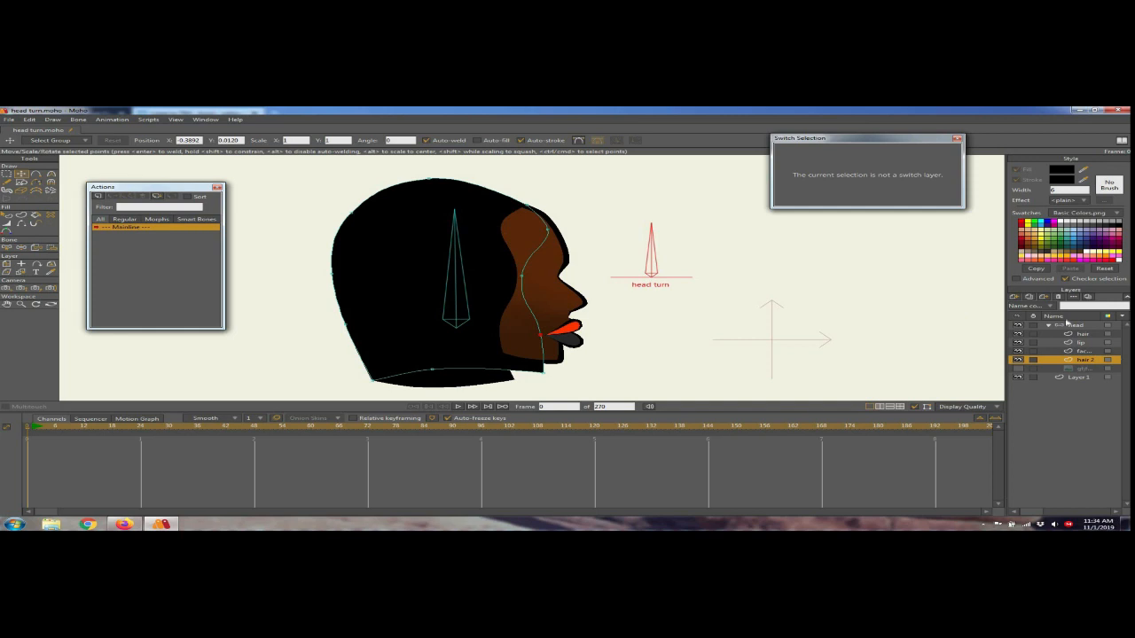
Step: Delete the head bone layer's keyframes at frames 1 and 24 from the Mainline timeline
{"action": "left_click", "coordinate": [1077, 326]}
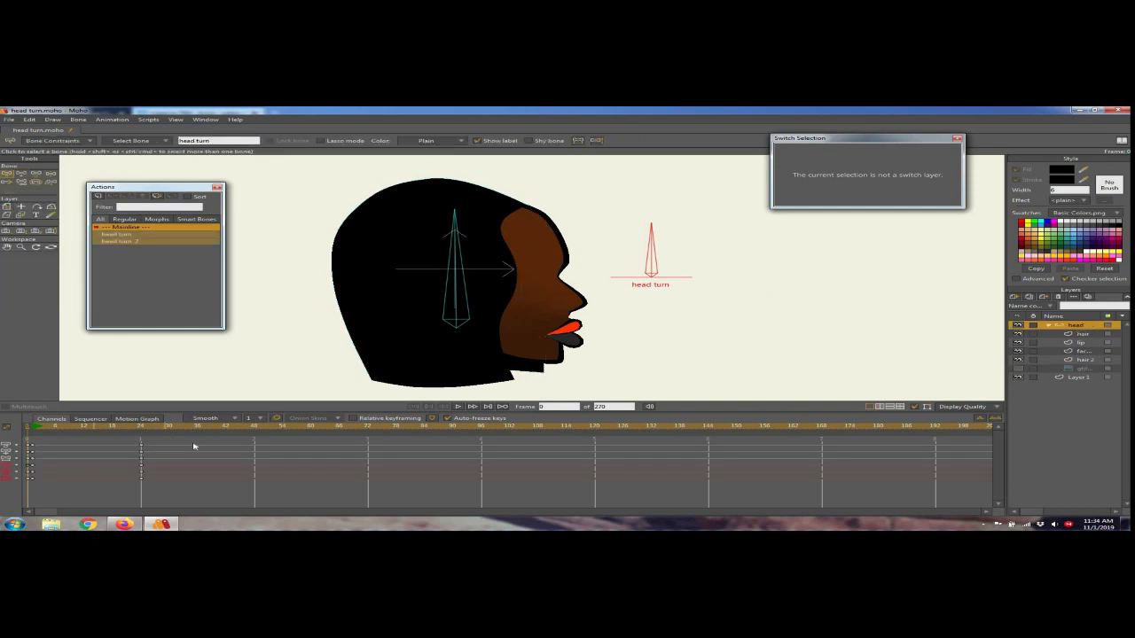
{"action": "left_click_drag", "start_coordinate": [51, 489], "coordinate": [183, 441]}
{"action": "key", "text": "Delete"}
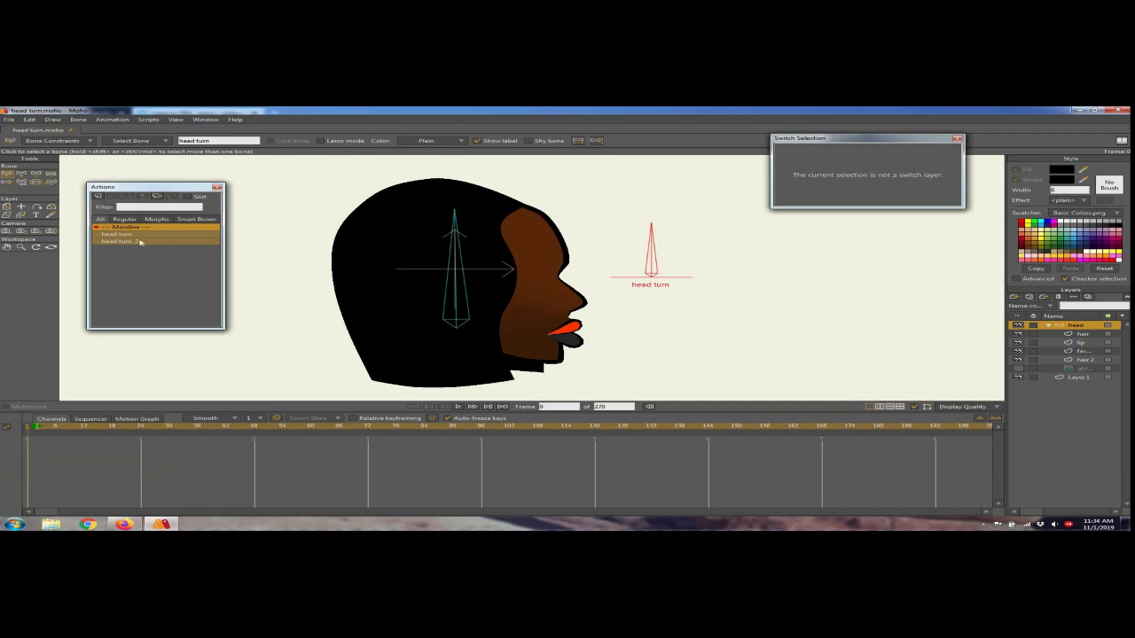
Step: Bind the front hair layer to the head bone
{"action": "left_click", "coordinate": [454, 314]}
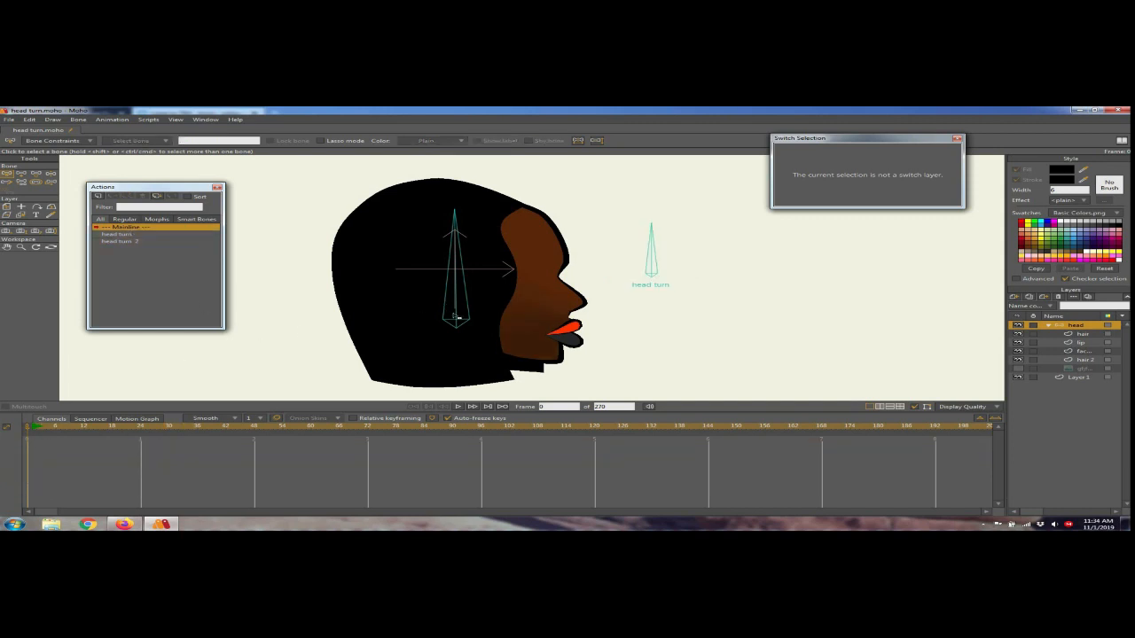
{"action": "left_click", "coordinate": [458, 319]}
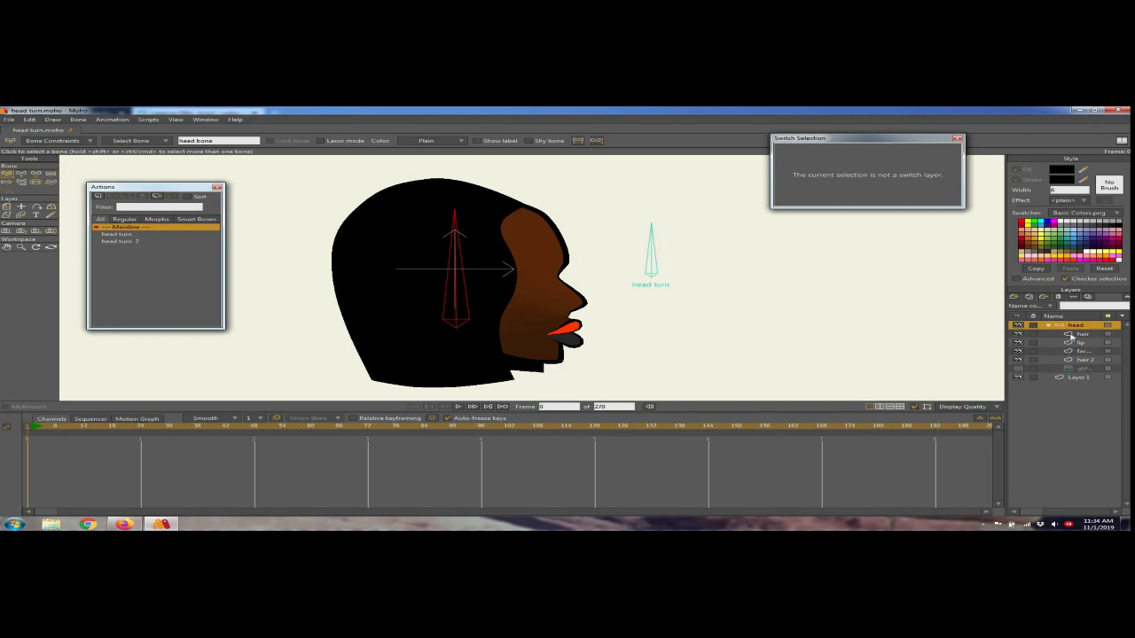
{"action": "left_click", "coordinate": [1071, 336]}
{"action": "left_click", "coordinate": [34, 248]}
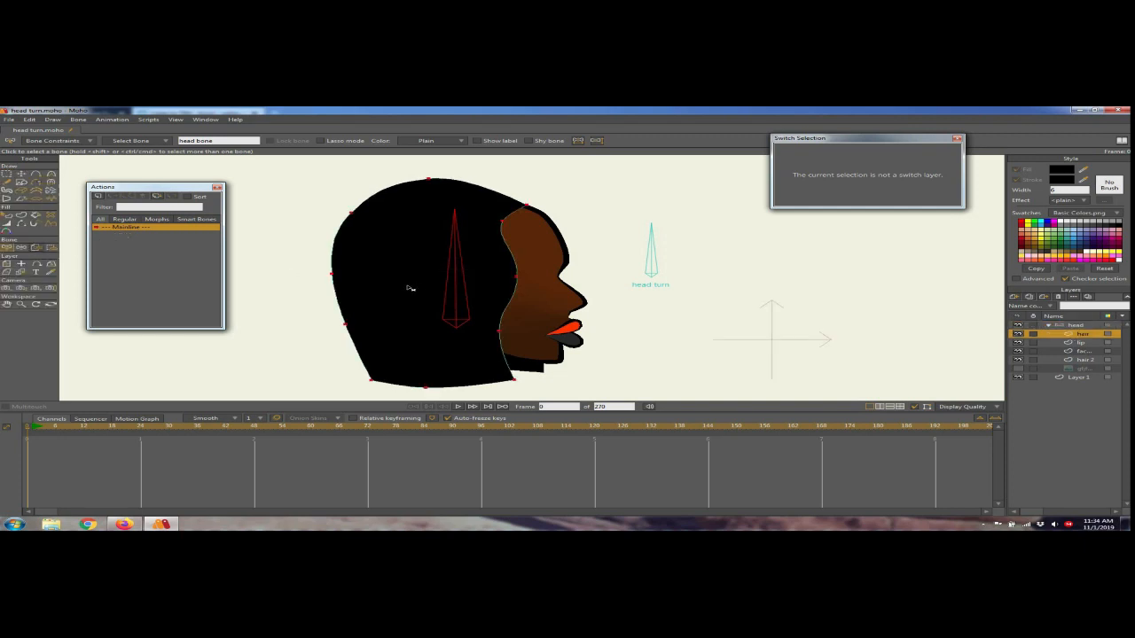
{"action": "left_click", "coordinate": [457, 305]}
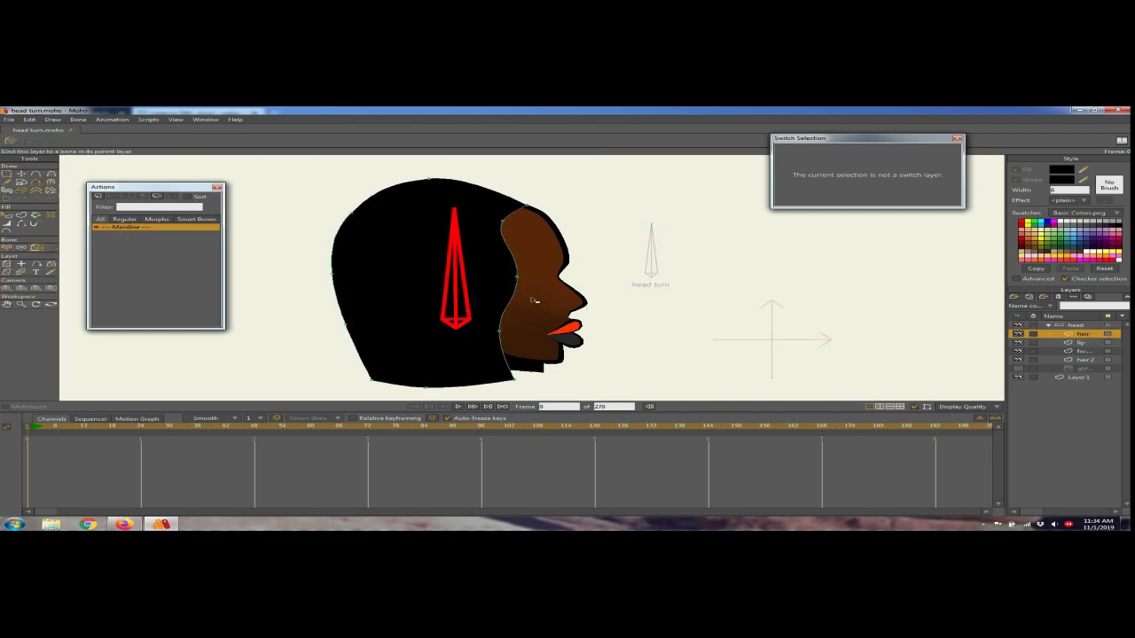
Step: Select the hair 2 layer, try binding it to the head bone, and clear its bone binding
{"action": "left_click", "coordinate": [1088, 352]}
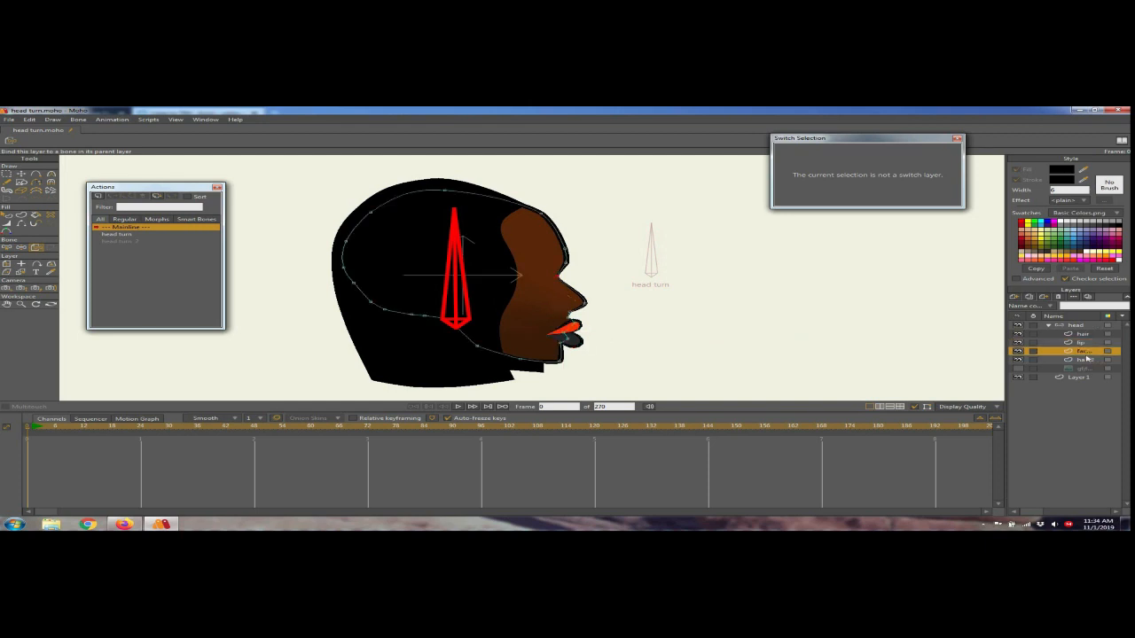
{"action": "left_click", "coordinate": [1086, 360]}
{"action": "left_click", "coordinate": [459, 313]}
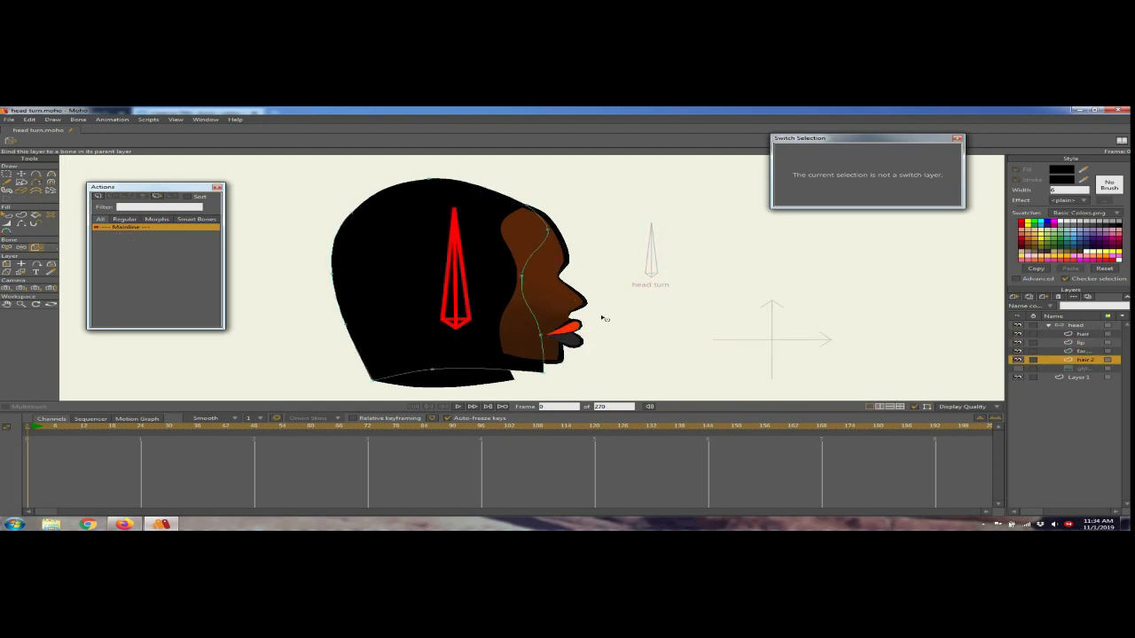
{"action": "left_click", "coordinate": [604, 318]}
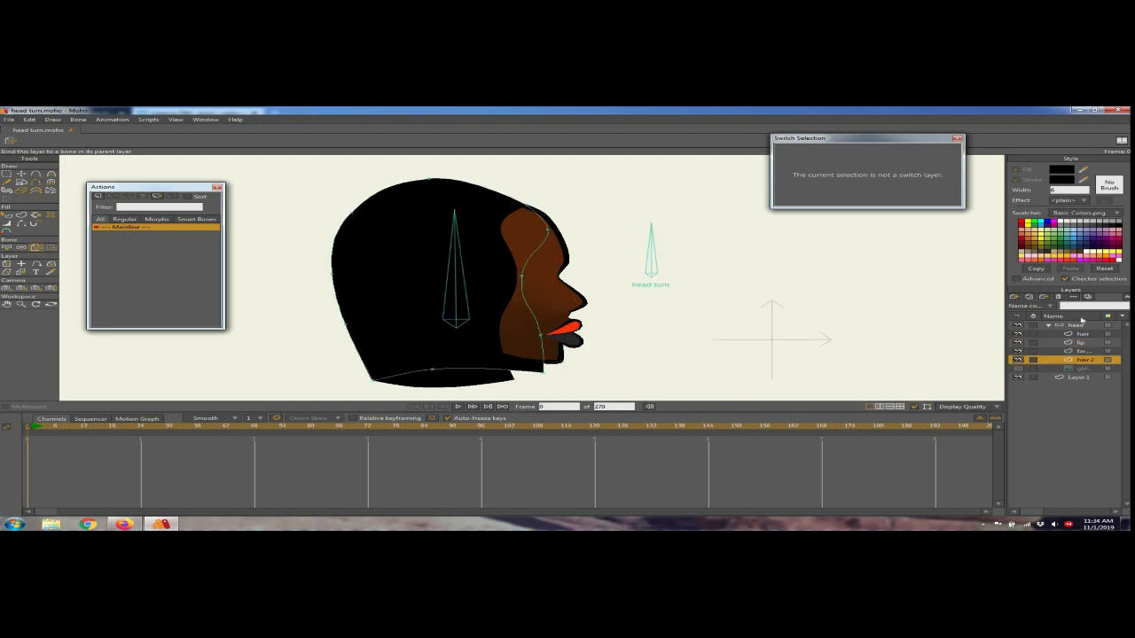
Step: Activate the head turn action on the head bone layer and go to frame 24
{"action": "left_click", "coordinate": [1079, 326]}
{"action": "left_click", "coordinate": [1049, 326]}
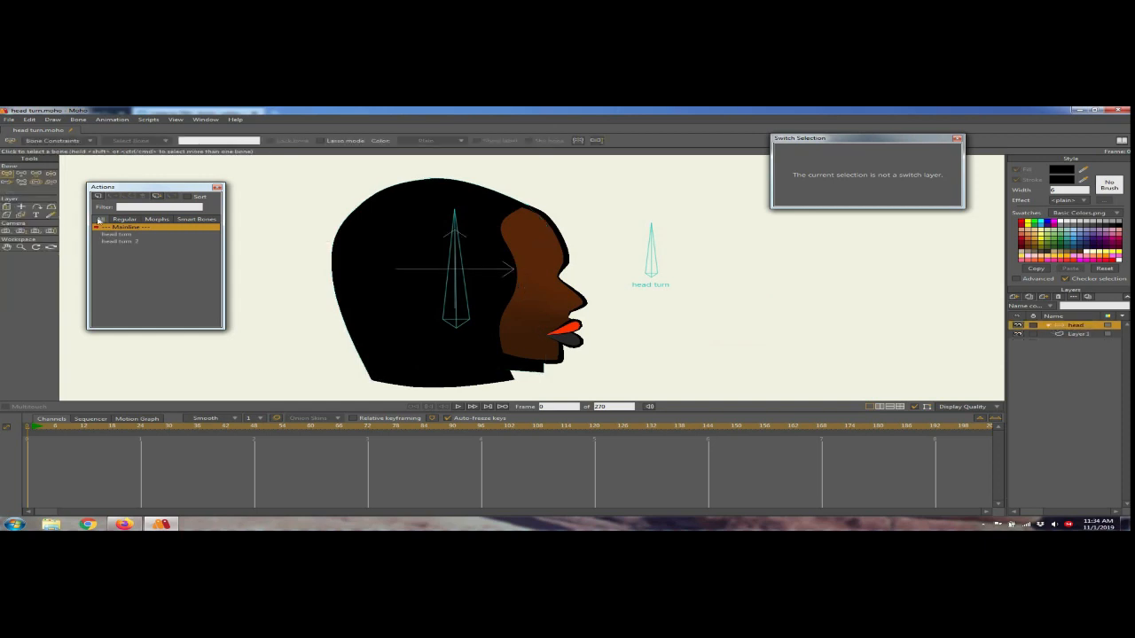
{"action": "double_click", "coordinate": [113, 235]}
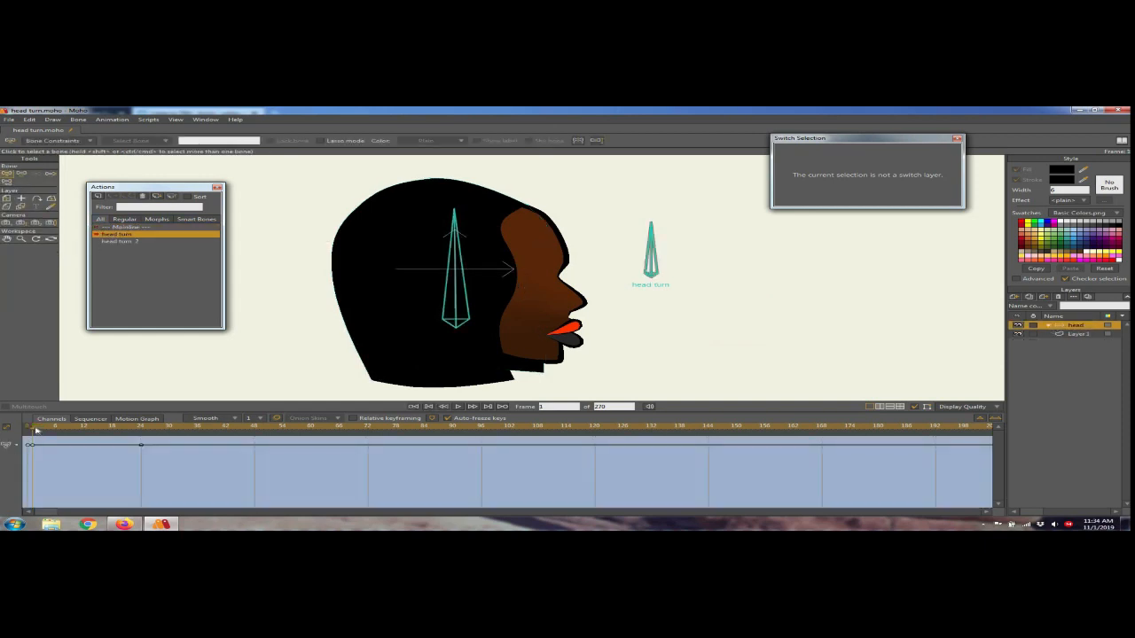
{"action": "left_click_drag", "start_coordinate": [81, 430], "coordinate": [142, 433]}
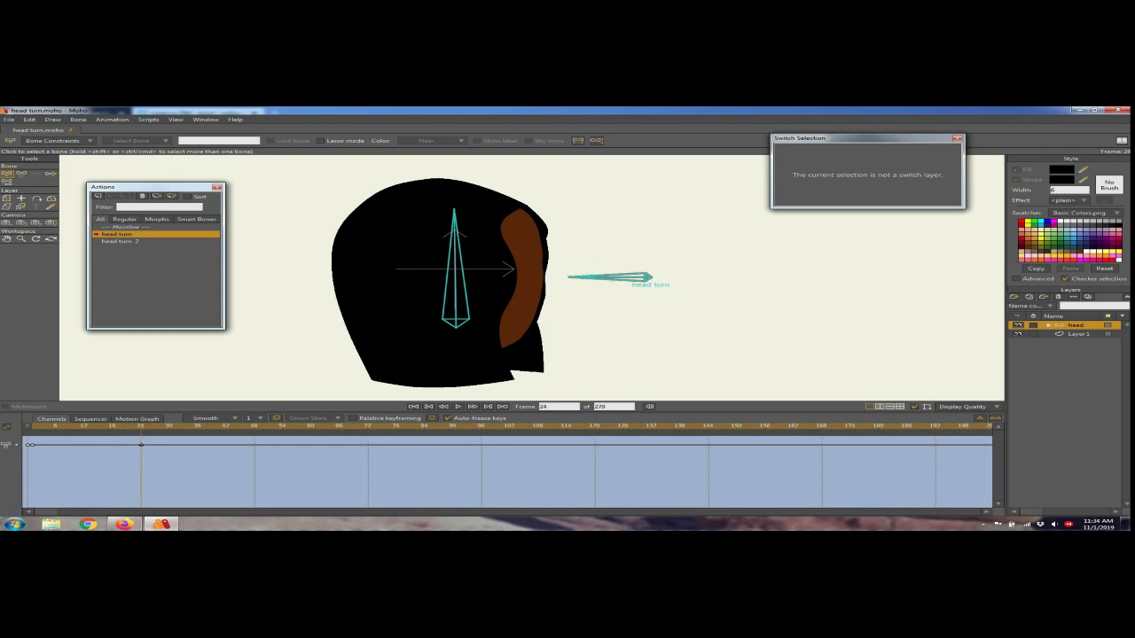
Step: Turn off the fill of the front hair shape so its points can be edited over the face
{"action": "left_click", "coordinate": [1050, 326]}
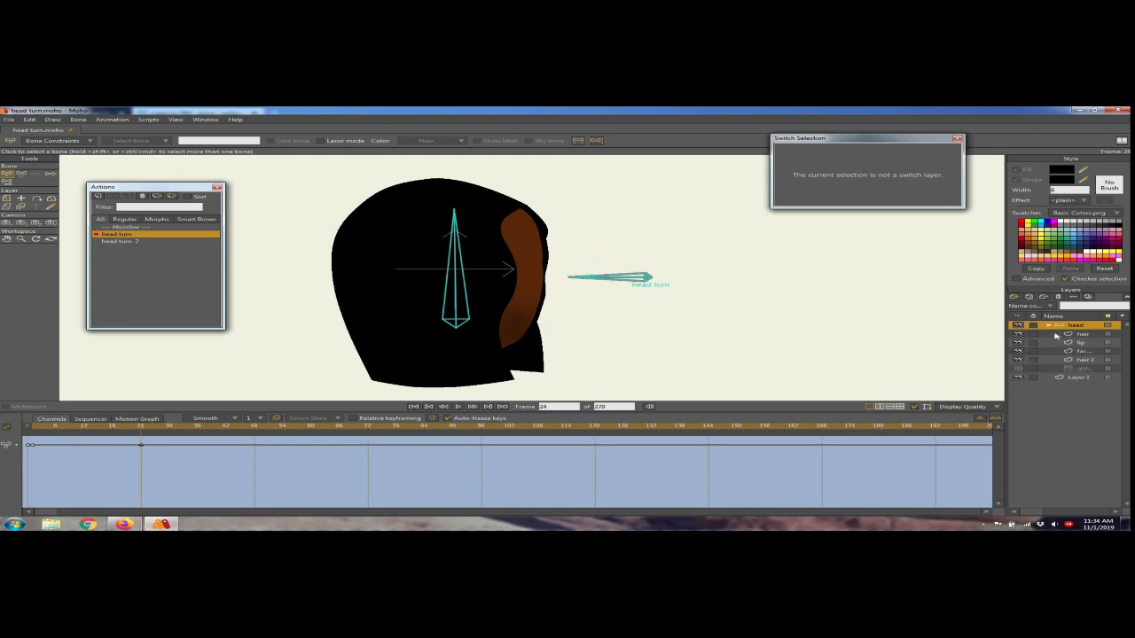
{"action": "left_click", "coordinate": [1082, 334]}
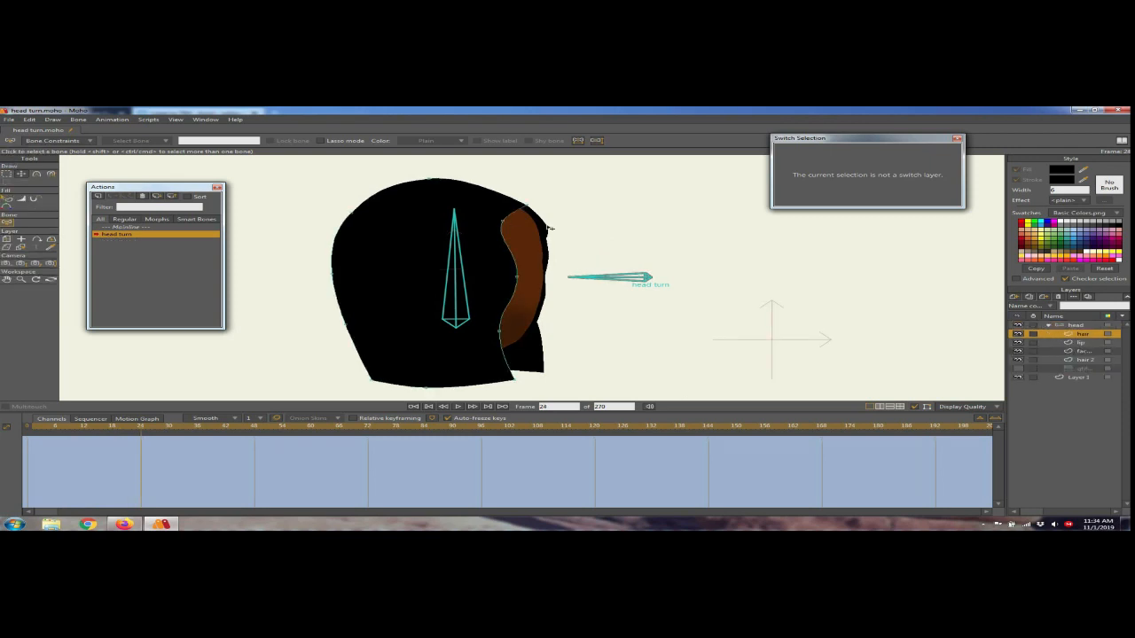
{"action": "left_click", "coordinate": [23, 175]}
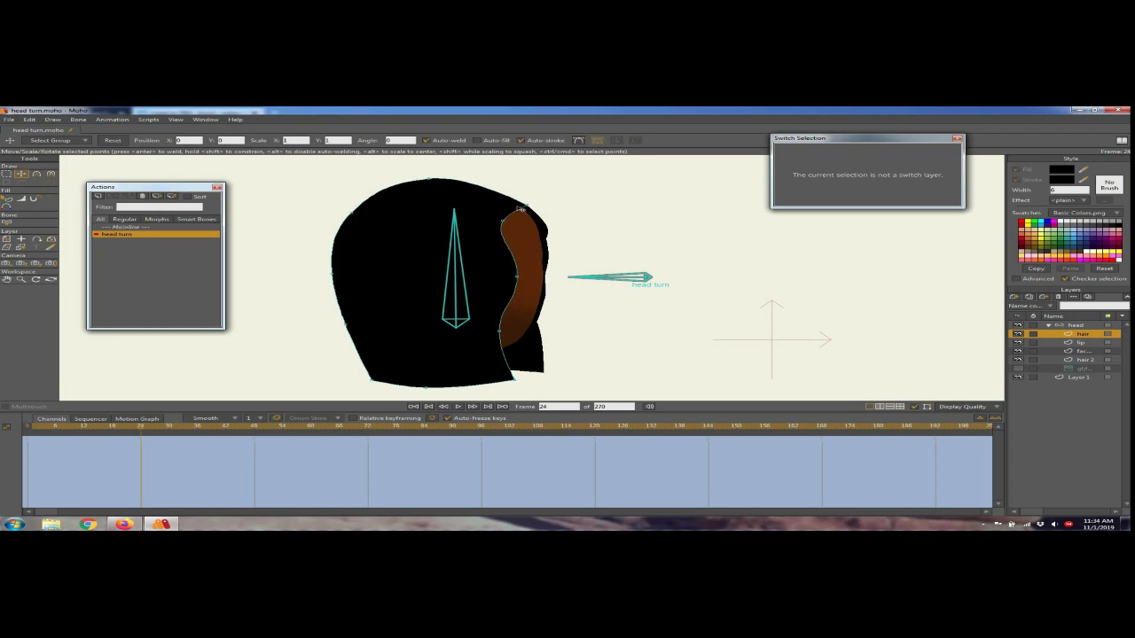
{"action": "left_click", "coordinate": [40, 174]}
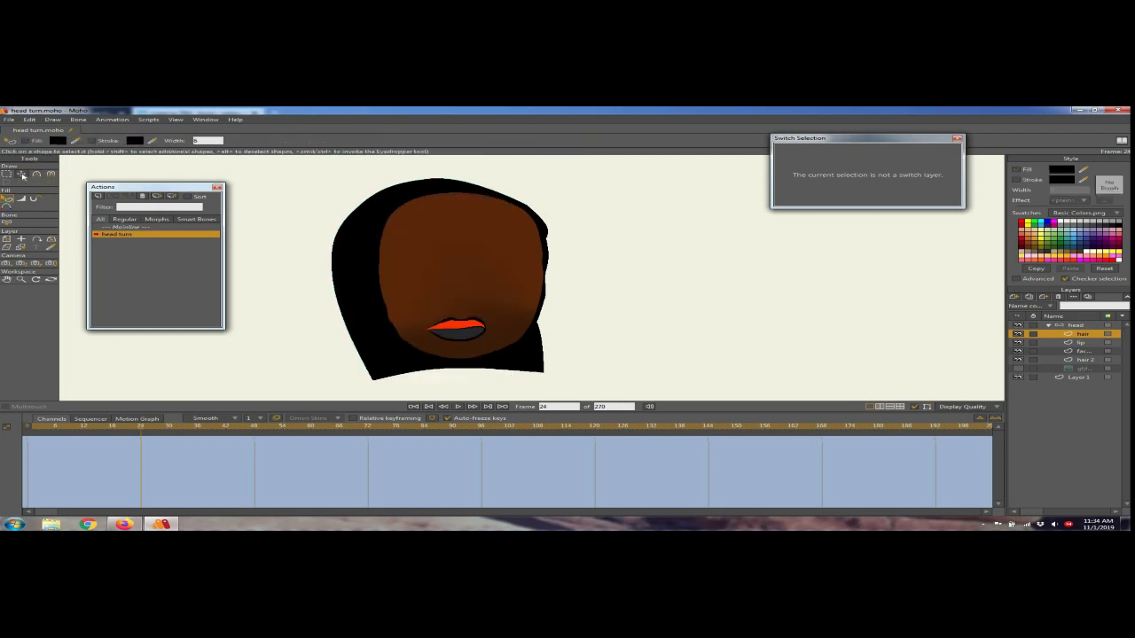
{"action": "left_click", "coordinate": [23, 175]}
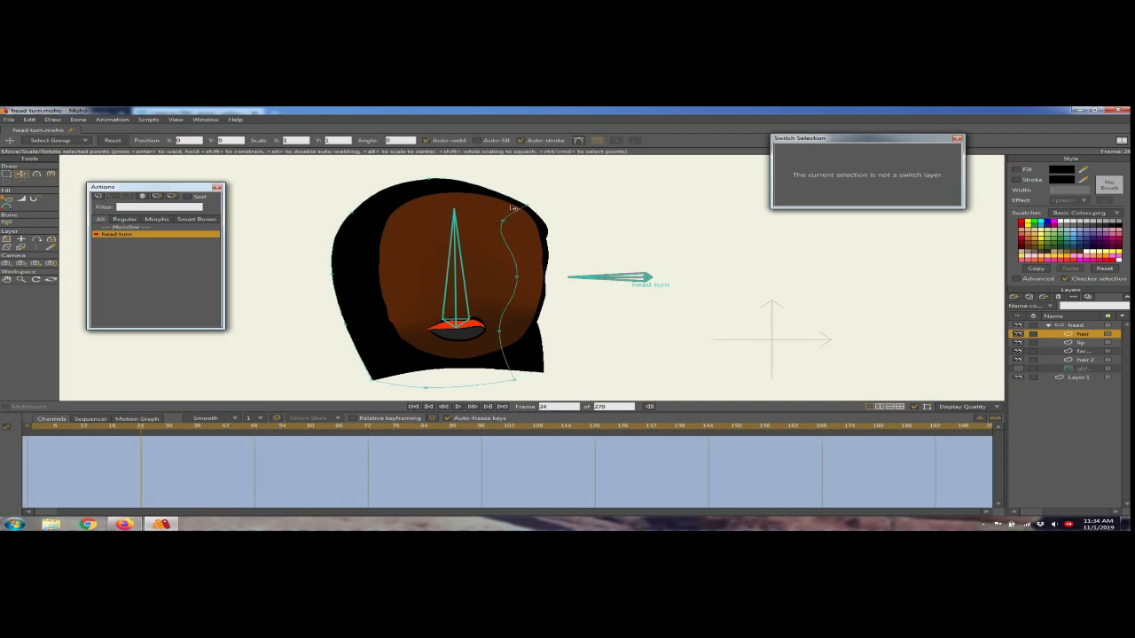
Step: At frame 24, move the front hair's forehead, temple, cheek and lower-edge points back across the face toward its left side
{"action": "left_click_drag", "start_coordinate": [513, 208], "coordinate": [416, 225]}
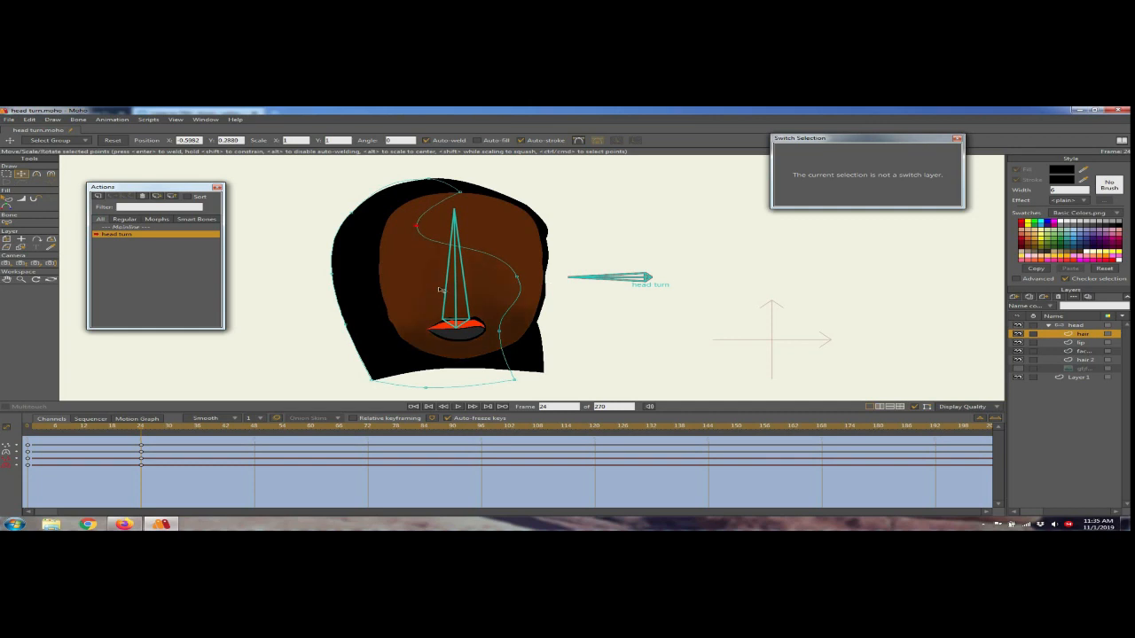
{"action": "left_click_drag", "start_coordinate": [517, 277], "coordinate": [421, 281]}
{"action": "left_click_drag", "start_coordinate": [499, 331], "coordinate": [416, 320]}
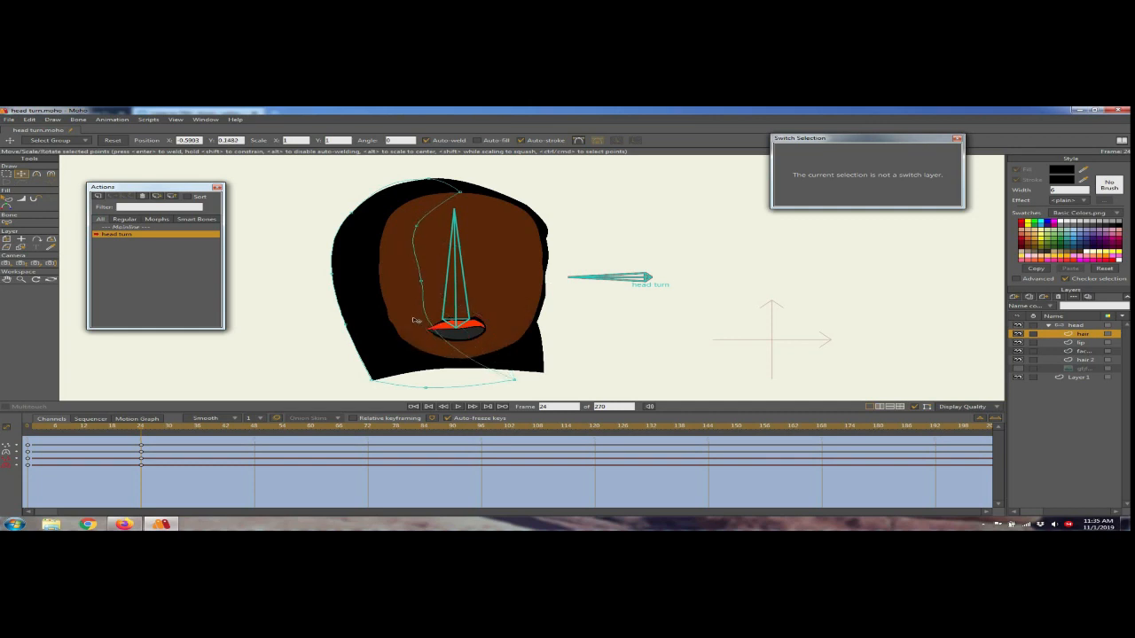
{"action": "left_click_drag", "start_coordinate": [515, 380], "coordinate": [424, 379]}
{"action": "left_click", "coordinate": [404, 386]}
Step: Nudge the front hair's temple, cheek and jaw points outward to follow the left outline of the face
{"action": "left_click_drag", "start_coordinate": [435, 292], "coordinate": [418, 294]}
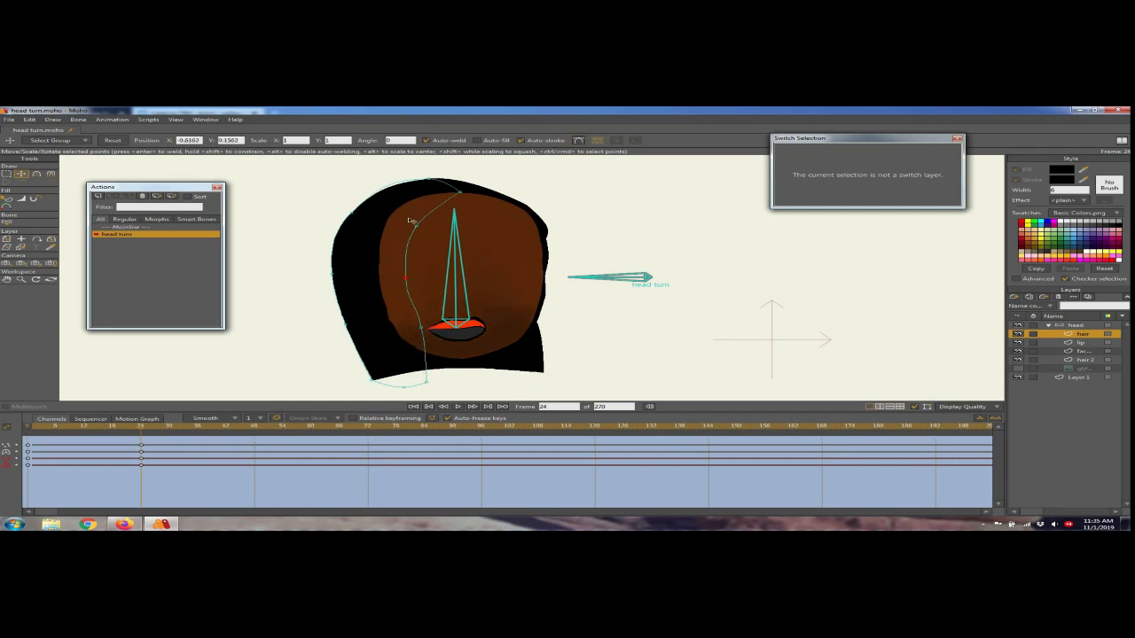
{"action": "left_click_drag", "start_coordinate": [429, 232], "coordinate": [412, 217]}
{"action": "left_click_drag", "start_coordinate": [406, 282], "coordinate": [395, 285]}
{"action": "left_click_drag", "start_coordinate": [420, 328], "coordinate": [405, 324]}
Step: Reshape the front hair's outer edge by moving its lower back corner, side and crown points into a narrow strip
{"action": "mouse_move", "coordinate": [370, 384]}
{"action": "left_mouse_down"}
{"action": "mouse_move", "coordinate": [342, 375]}
{"action": "mouse_move", "coordinate": [383, 381]}
{"action": "left_mouse_up"}
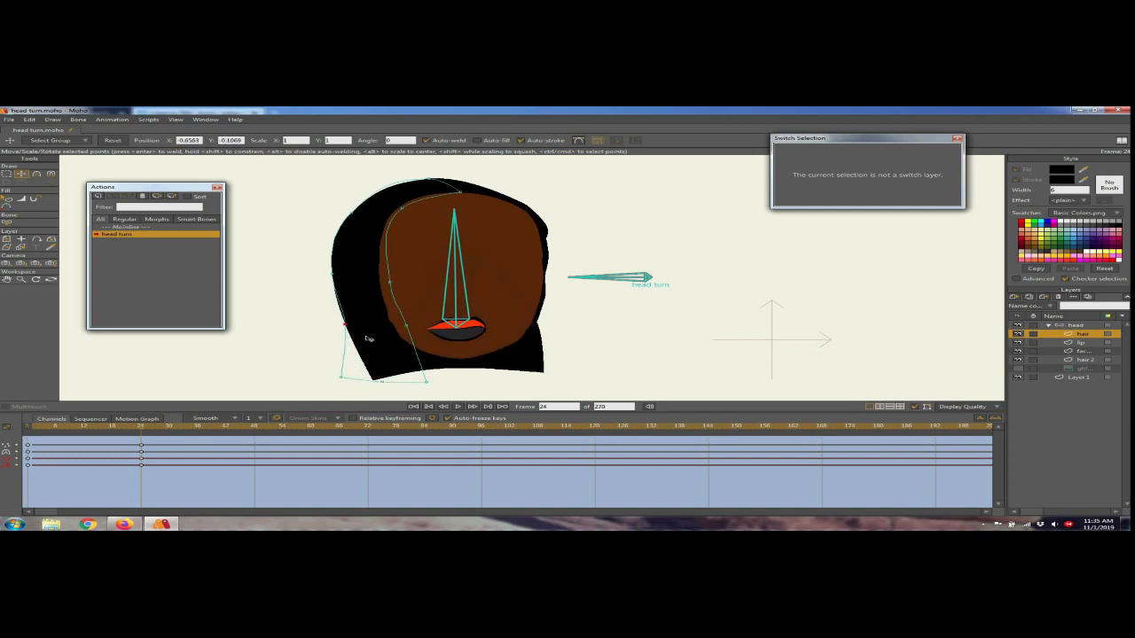
{"action": "left_click_drag", "start_coordinate": [367, 337], "coordinate": [362, 333]}
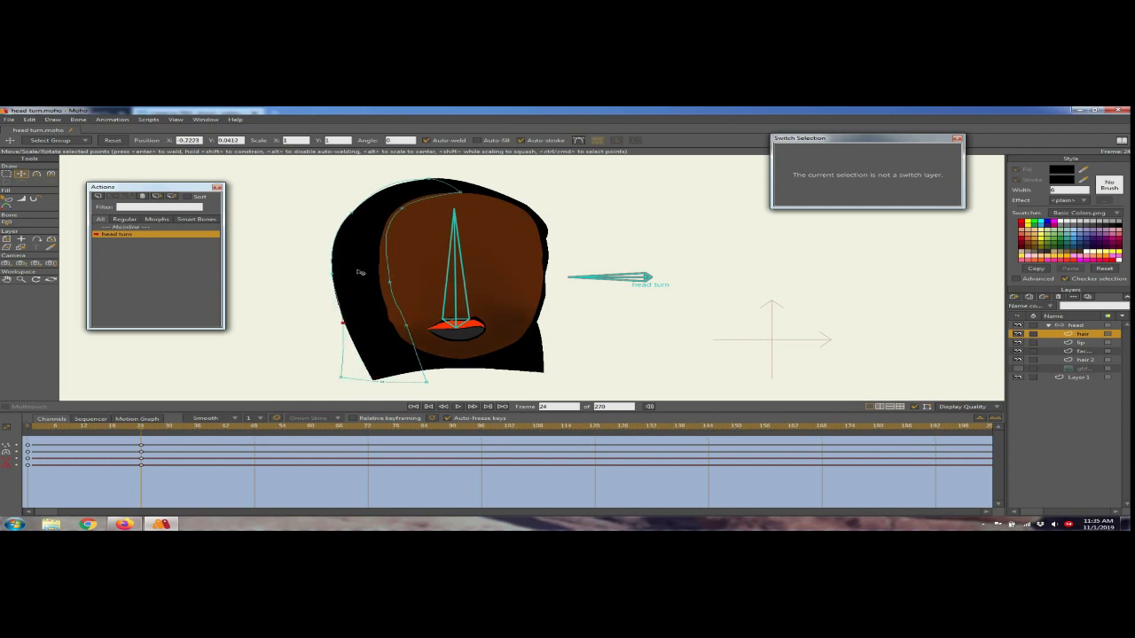
{"action": "left_click_drag", "start_coordinate": [351, 213], "coordinate": [426, 189]}
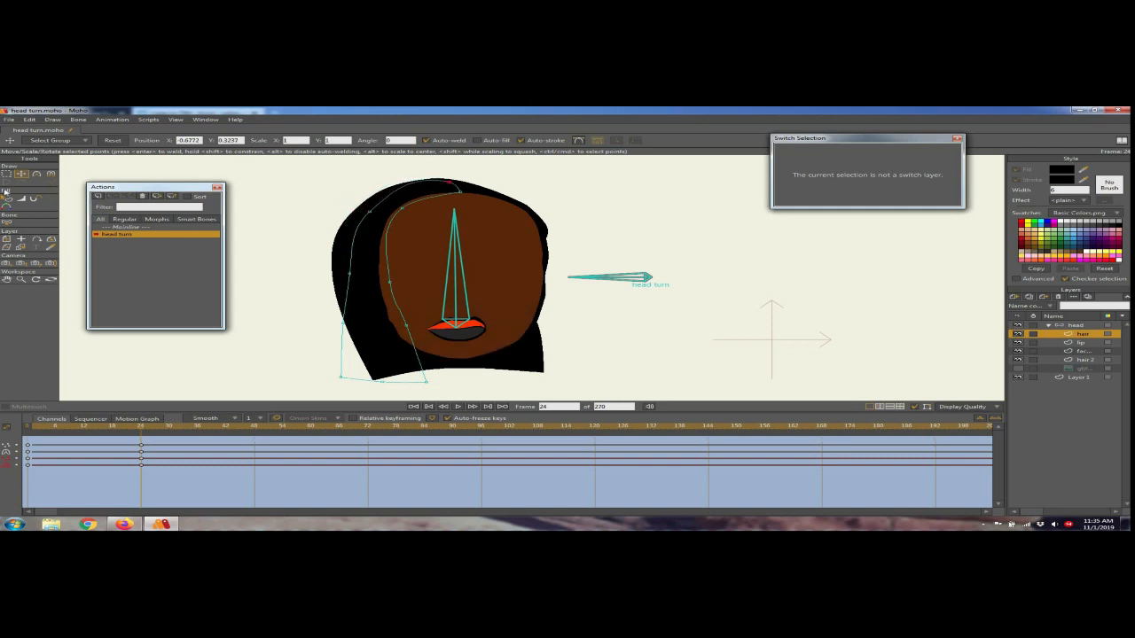
Step: Smooth the curvature of the front hair's crown, outer side and inner edge points beside the face
{"action": "key", "text": "c"}
{"action": "left_click_drag", "start_coordinate": [407, 176], "coordinate": [405, 178]}
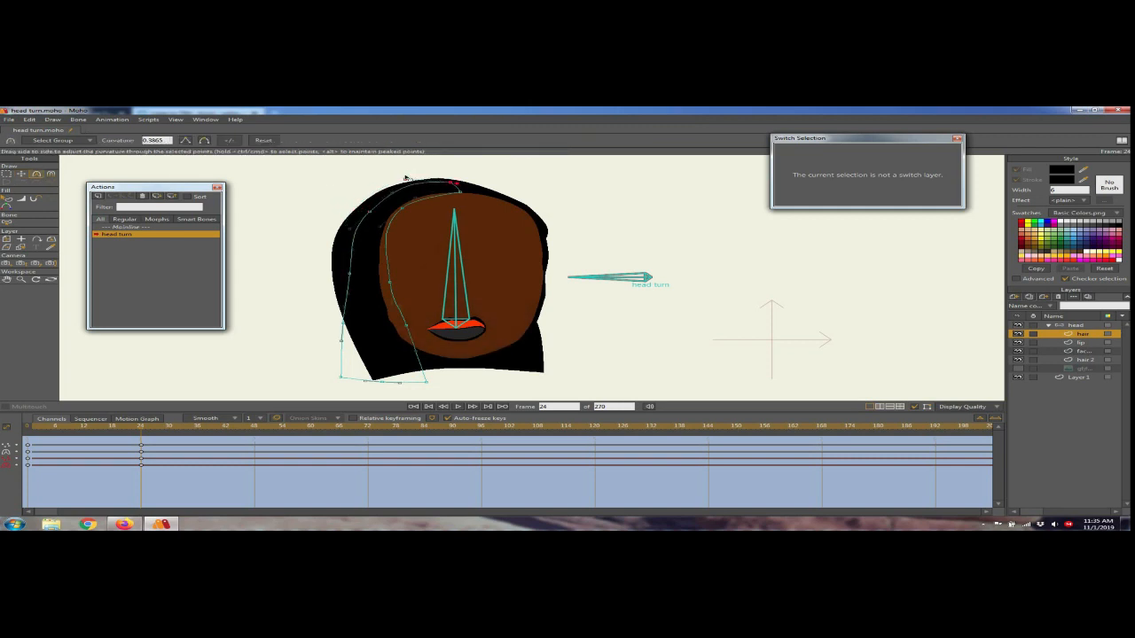
{"action": "left_click_drag", "start_coordinate": [335, 236], "coordinate": [338, 237]}
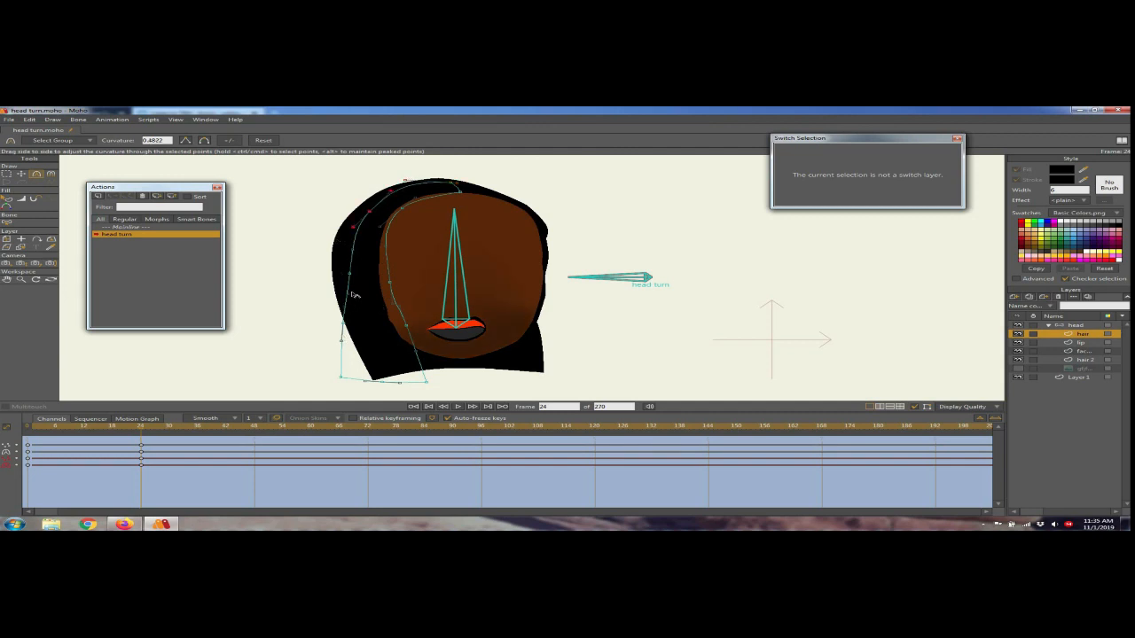
{"action": "left_click_drag", "start_coordinate": [348, 293], "coordinate": [388, 306]}
{"action": "left_click", "coordinate": [385, 231]}
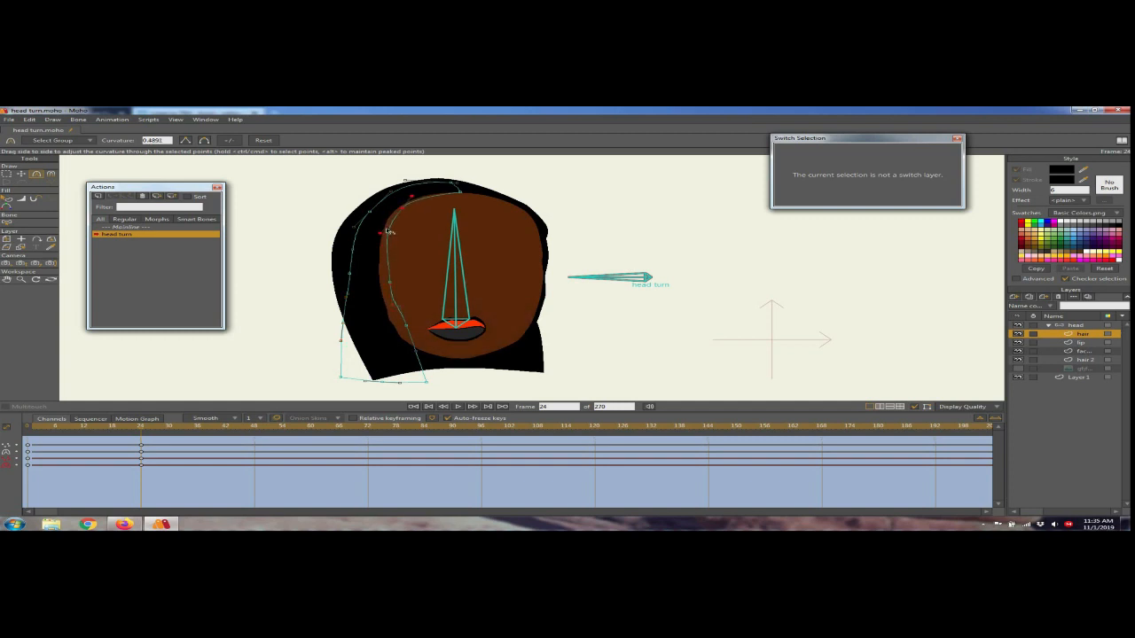
{"action": "left_click_drag", "start_coordinate": [382, 232], "coordinate": [401, 314]}
{"action": "left_click", "coordinate": [399, 312]}
Step: Bring the front hair's lower inner corner and cheek points closer to the face outline and refine the inner edge's curvature
{"action": "key", "text": "t"}
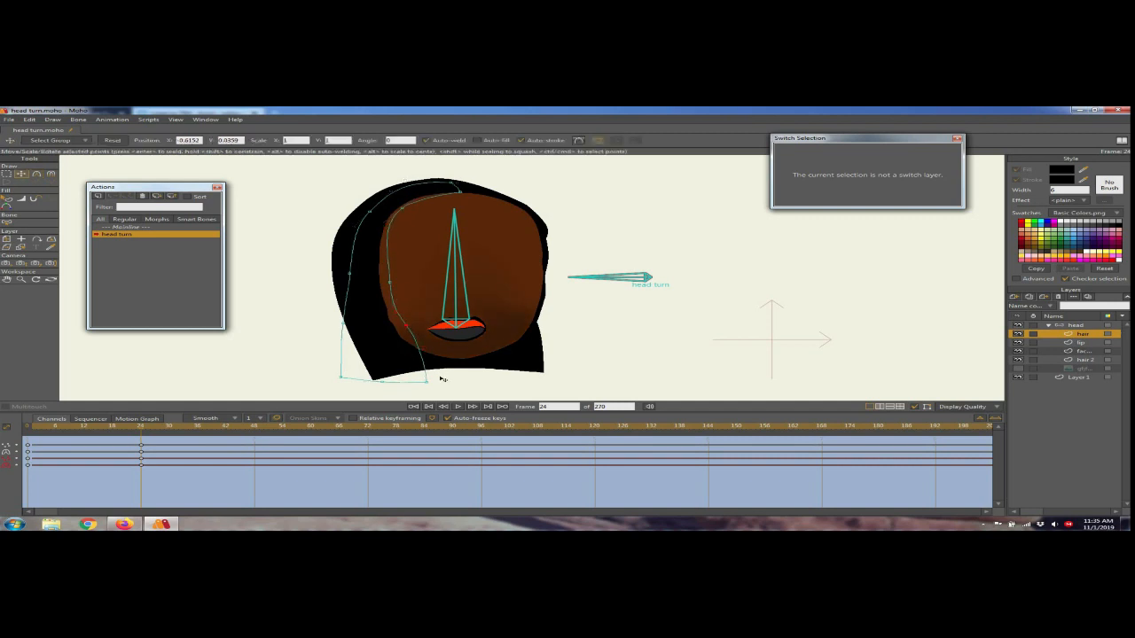
{"action": "left_click_drag", "start_coordinate": [424, 383], "coordinate": [404, 383]}
{"action": "left_click_drag", "start_coordinate": [407, 325], "coordinate": [404, 329]}
{"action": "left_click_drag", "start_coordinate": [391, 282], "coordinate": [382, 291]}
{"action": "left_click", "coordinate": [38, 176]}
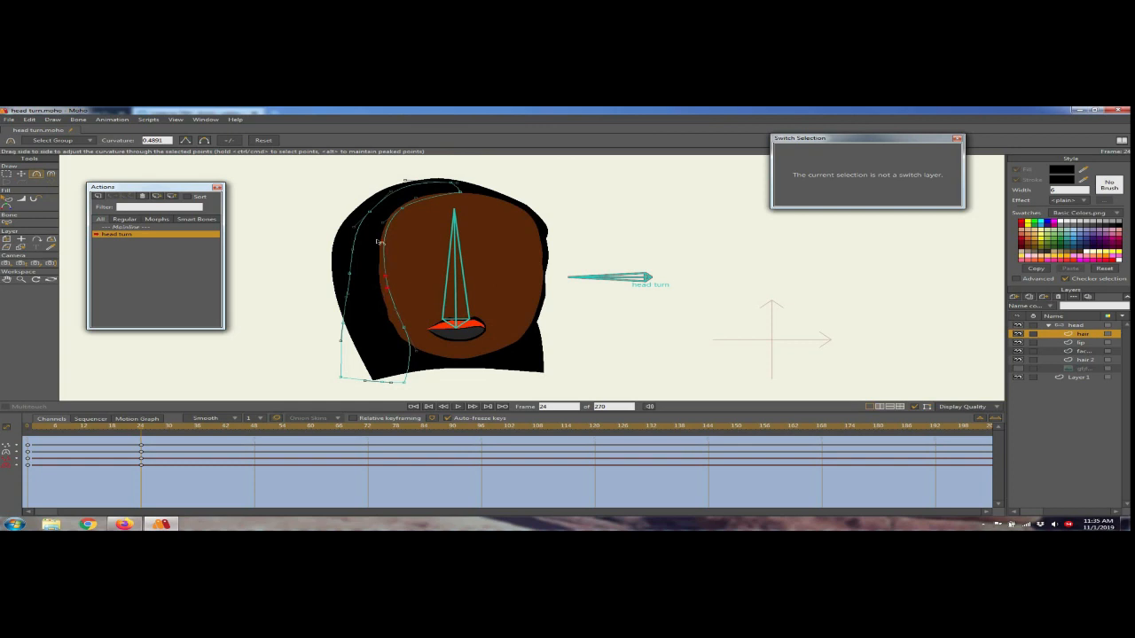
{"action": "left_click_drag", "start_coordinate": [380, 241], "coordinate": [378, 257]}
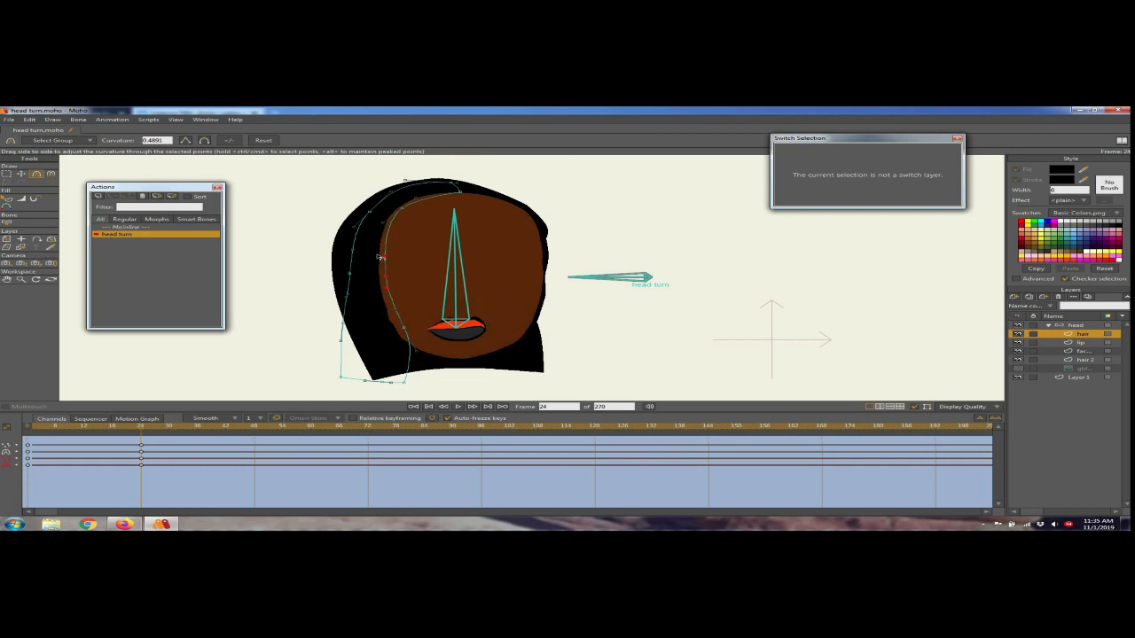
Step: Copy the front hair's frame 0 keyframes to frame 1 in the head turn action and check the pose at frame 24
{"action": "left_click", "coordinate": [21, 174]}
{"action": "left_click", "coordinate": [8, 200]}
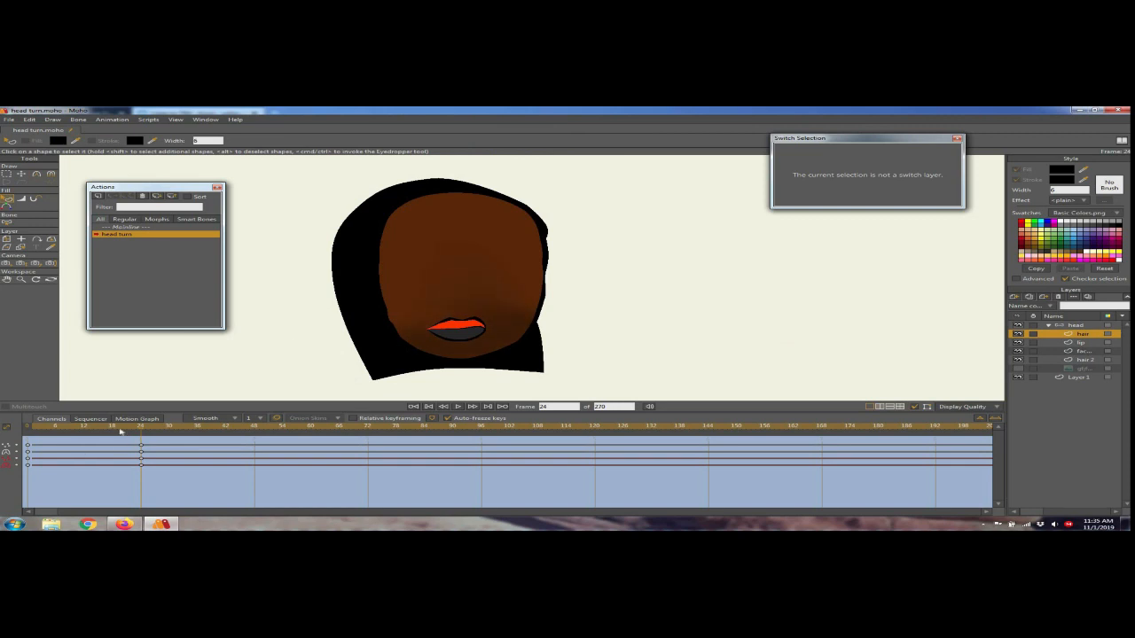
{"action": "left_click_drag", "start_coordinate": [64, 427], "coordinate": [29, 428]}
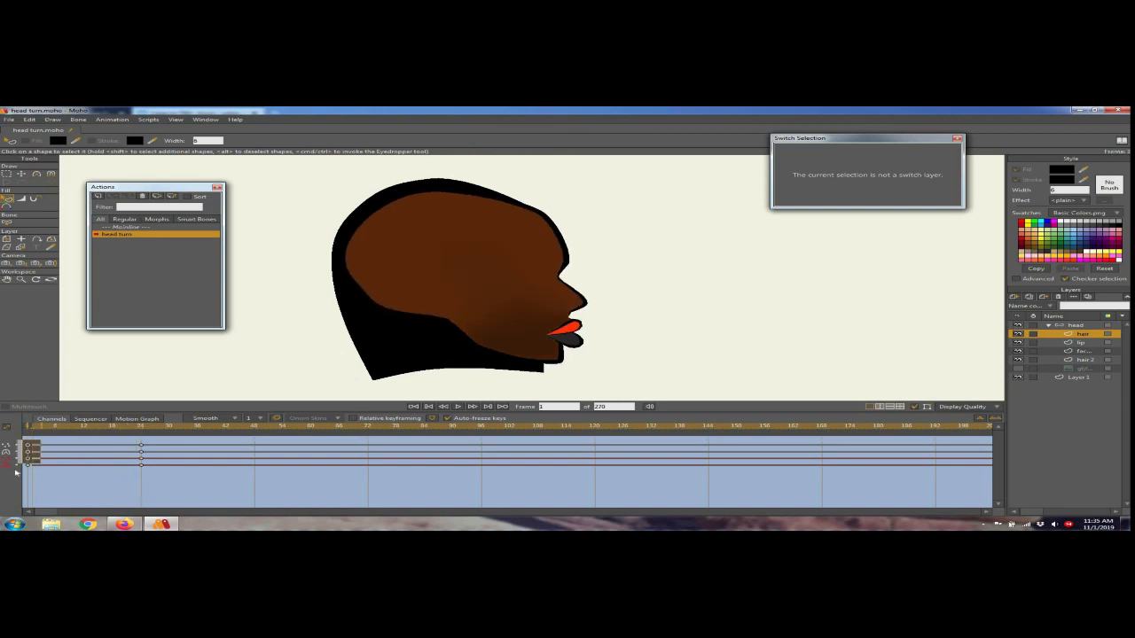
{"action": "key", "text": "ctrl+v"}
{"action": "left_click", "coordinate": [167, 429]}
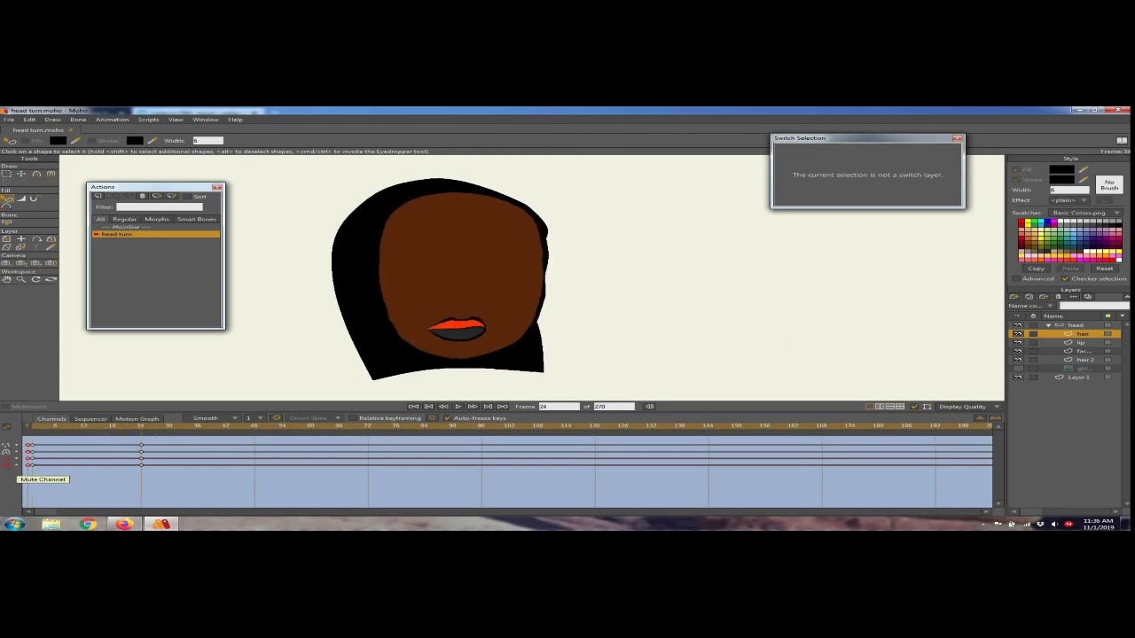
Step: Return to frame 0 of the Mainline and inspect the front hair's points there
{"action": "left_click", "coordinate": [28, 428]}
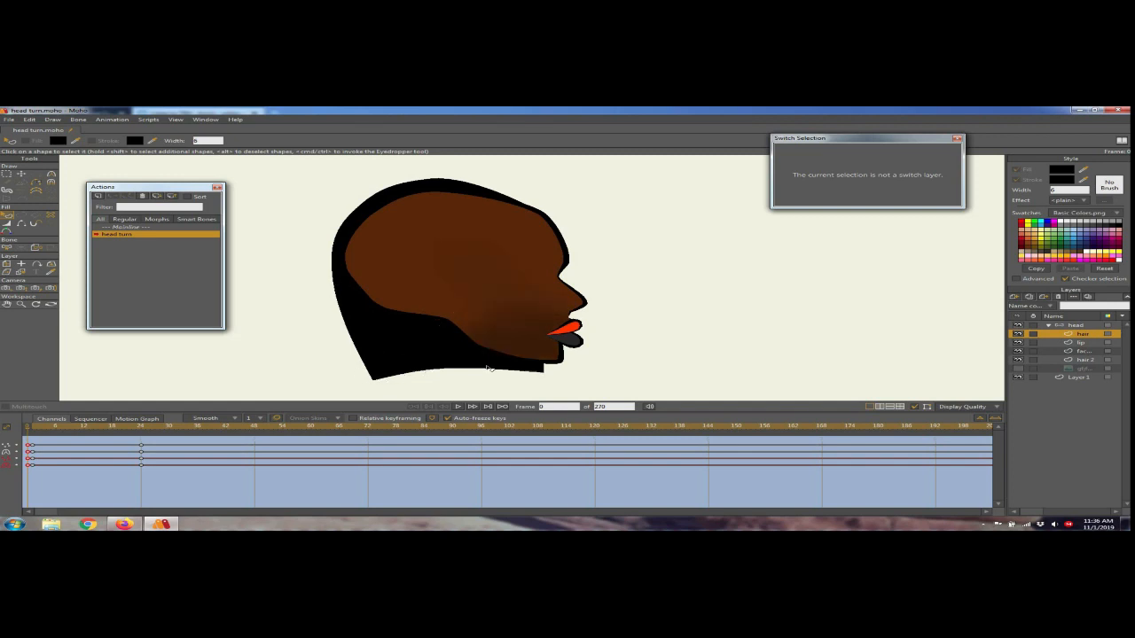
{"action": "left_click", "coordinate": [115, 228]}
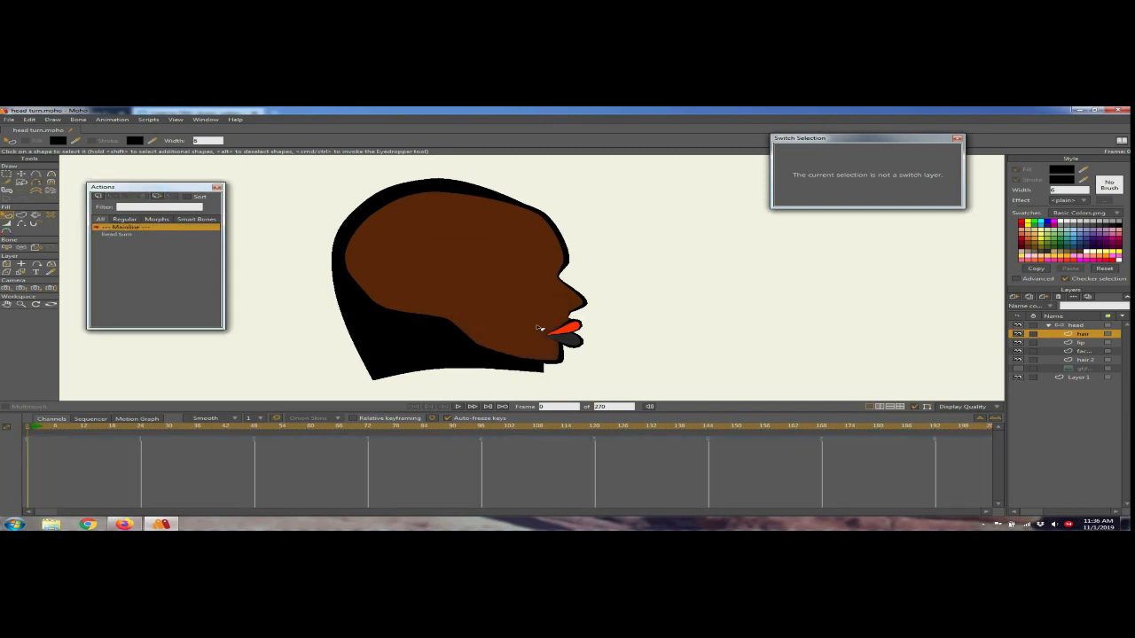
{"action": "left_click", "coordinate": [21, 175]}
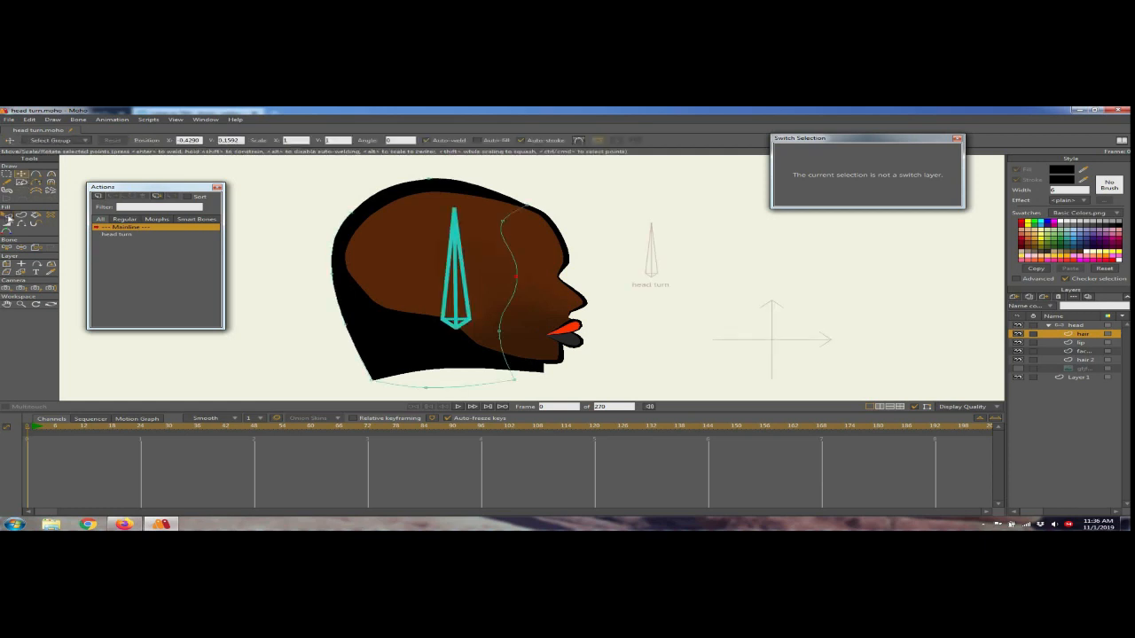
{"action": "left_click", "coordinate": [8, 218]}
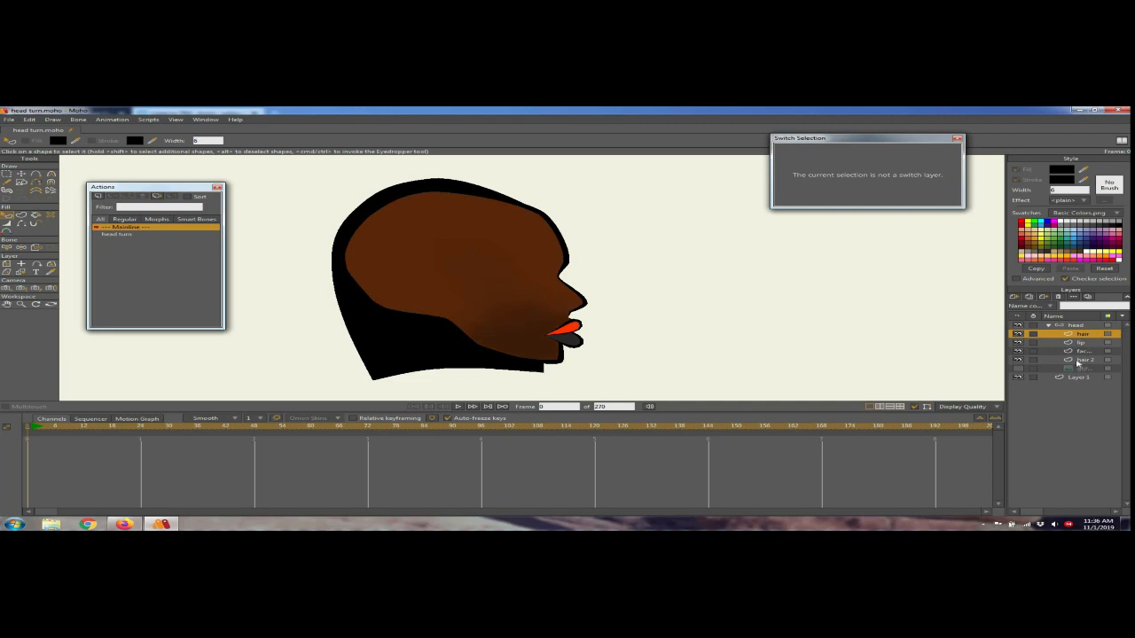
Step: Select the hair 2 shape and turn on its stroke
{"action": "left_click", "coordinate": [338, 282]}
{"action": "left_click", "coordinate": [339, 303]}
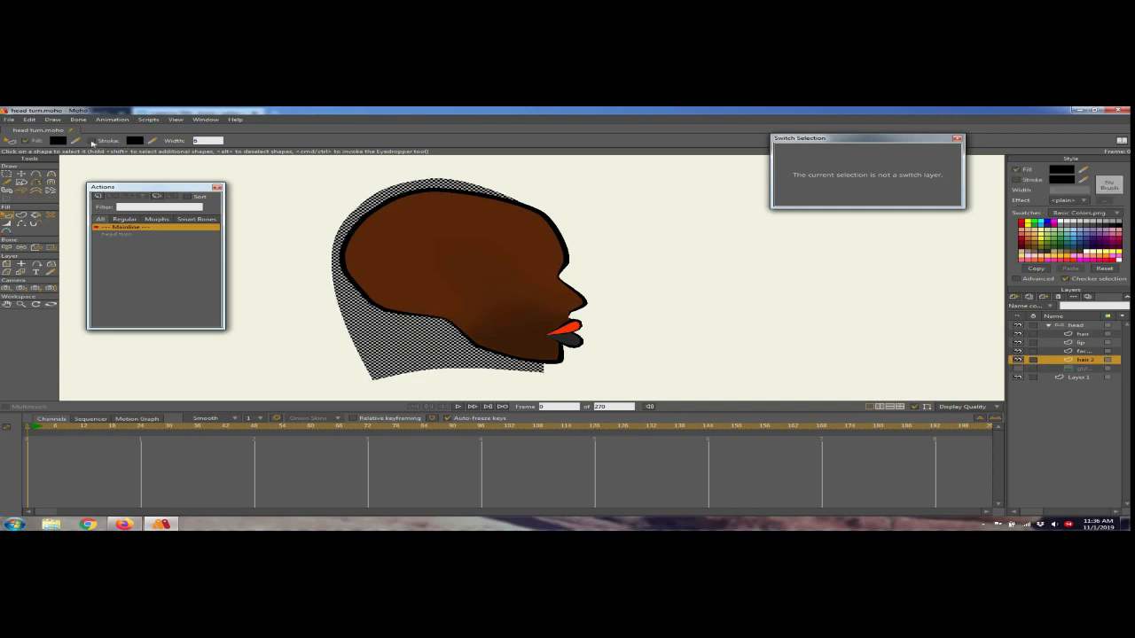
{"action": "left_click", "coordinate": [1017, 180]}
{"action": "left_click", "coordinate": [845, 307]}
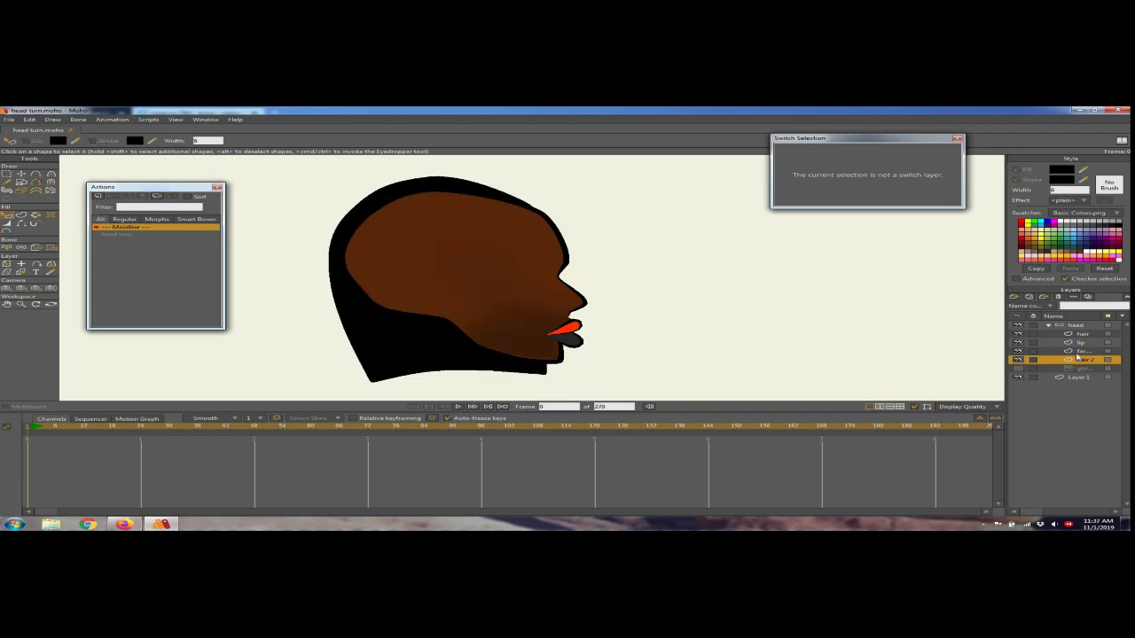
Step: Make the front hair layer the active layer
{"action": "left_click", "coordinate": [339, 316]}
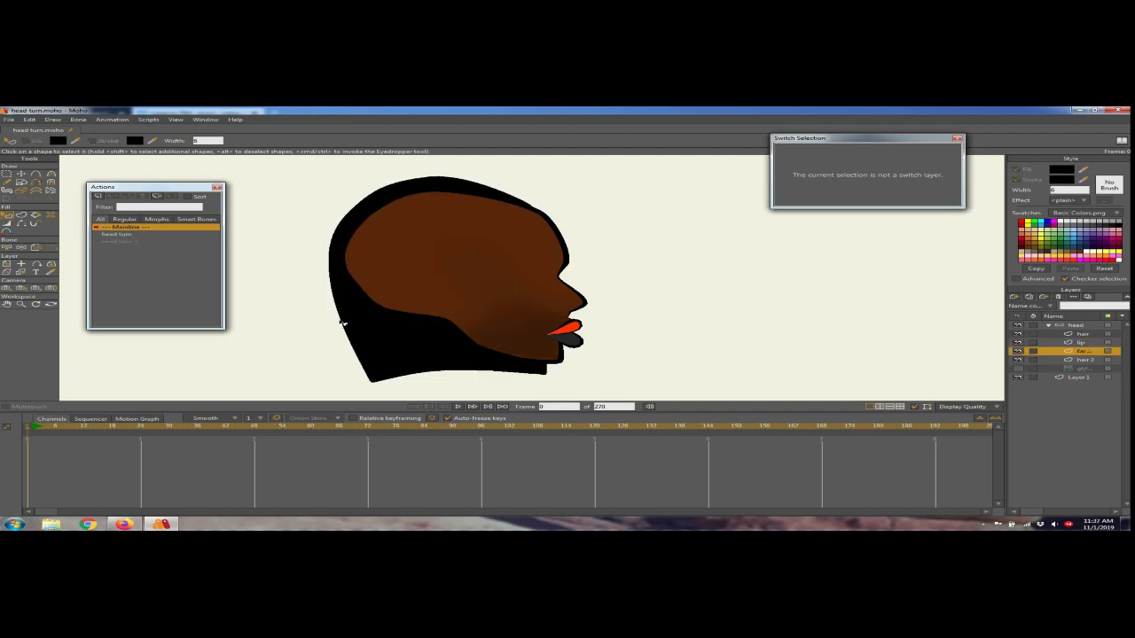
{"action": "left_click", "coordinate": [1091, 334]}
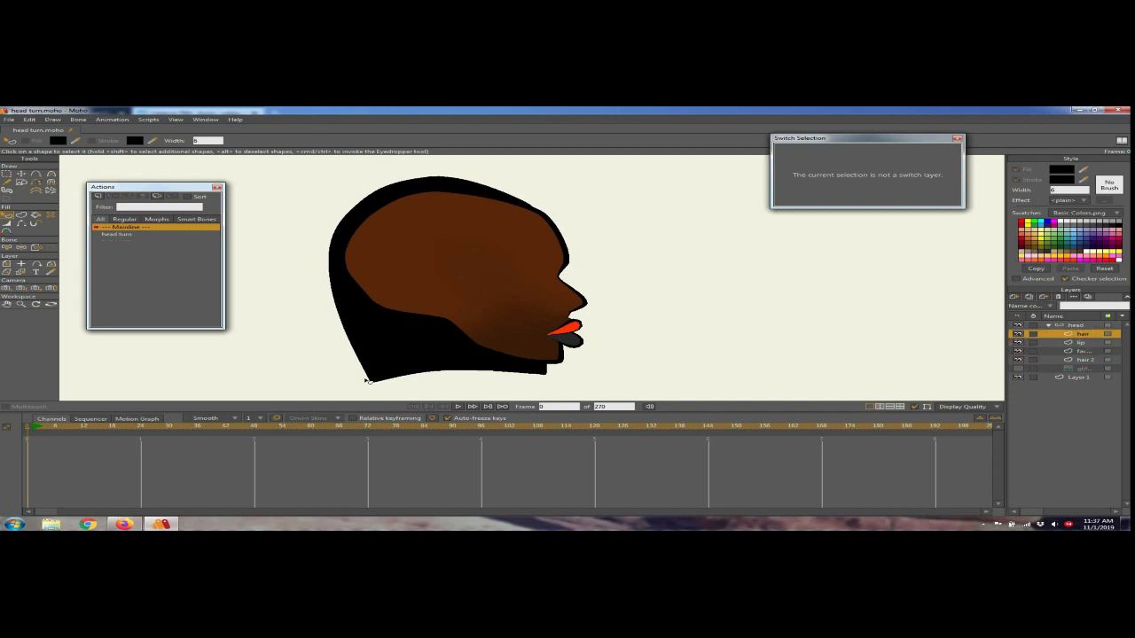
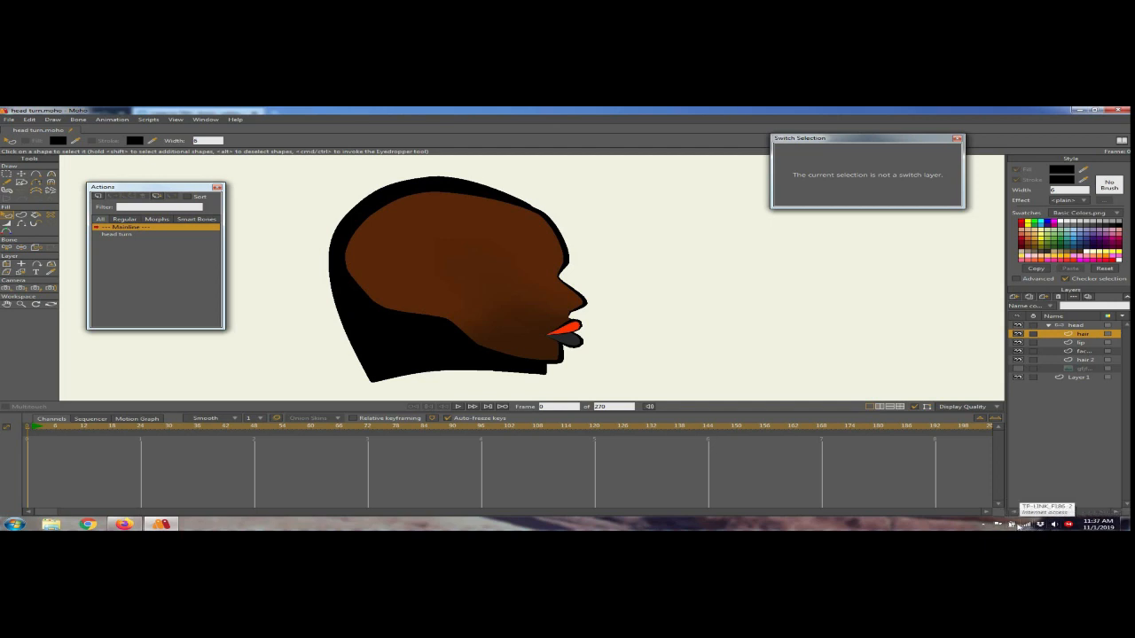
{"action": "left_click", "coordinate": [983, 524]}
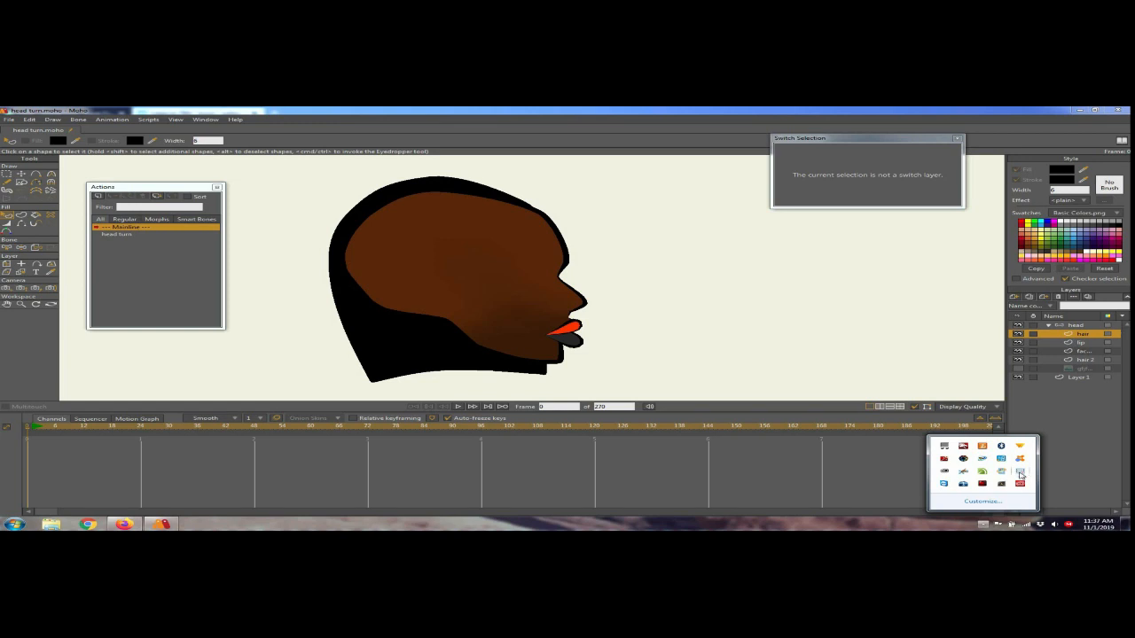
{"action": "right_click", "coordinate": [1020, 476]}
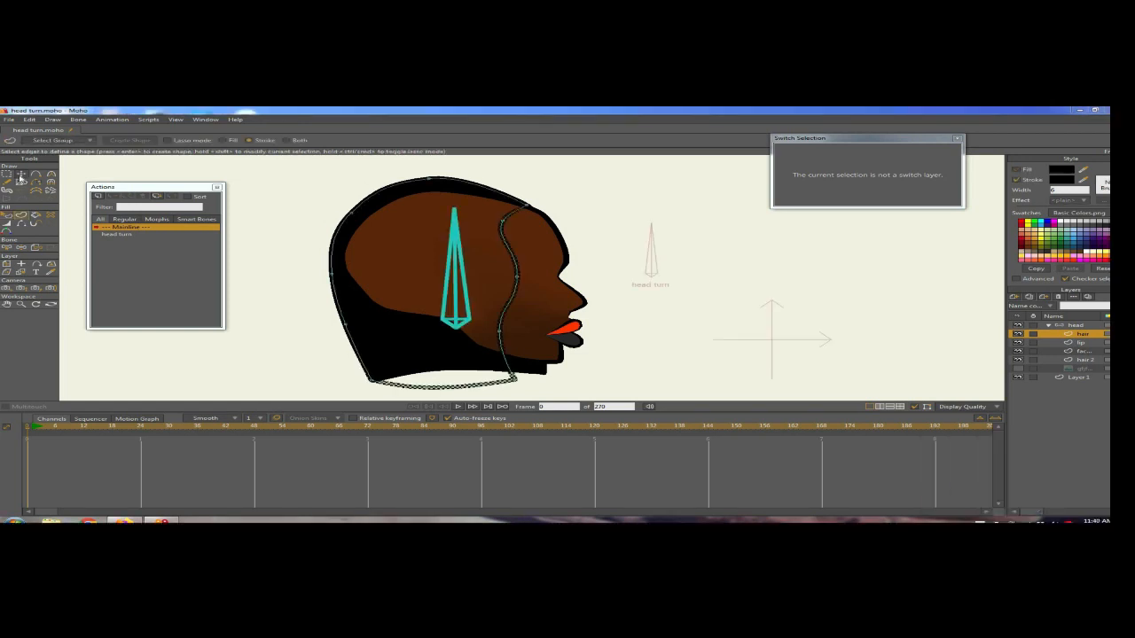
Step: Select the front hair shape, turn on its black fill, and deselect it
{"action": "left_click", "coordinate": [9, 214]}
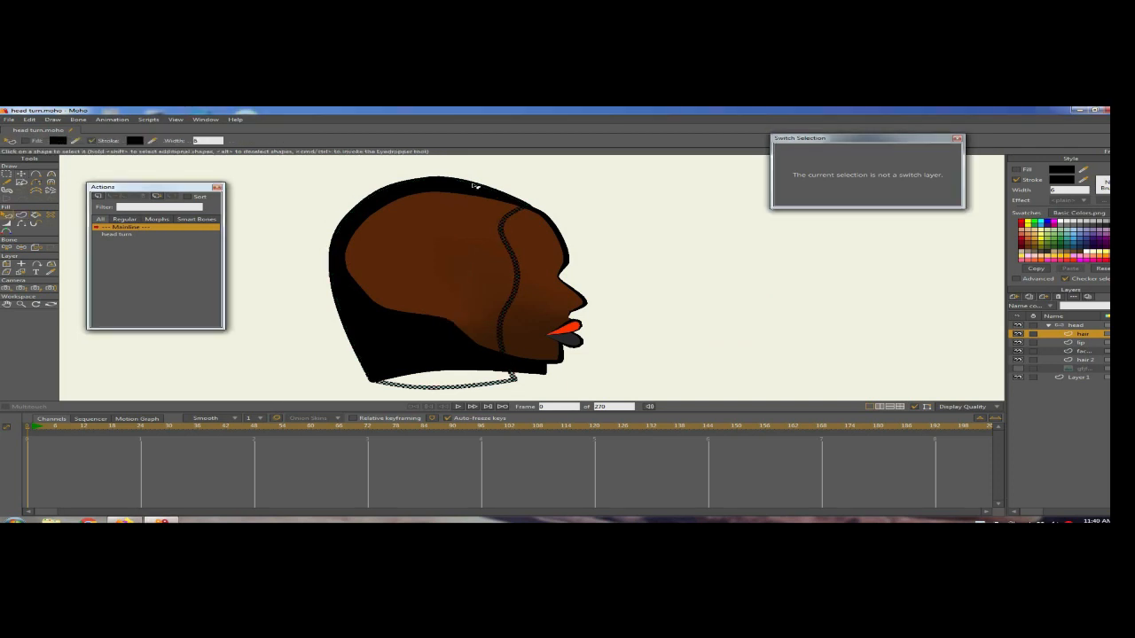
{"action": "left_click", "coordinate": [433, 249]}
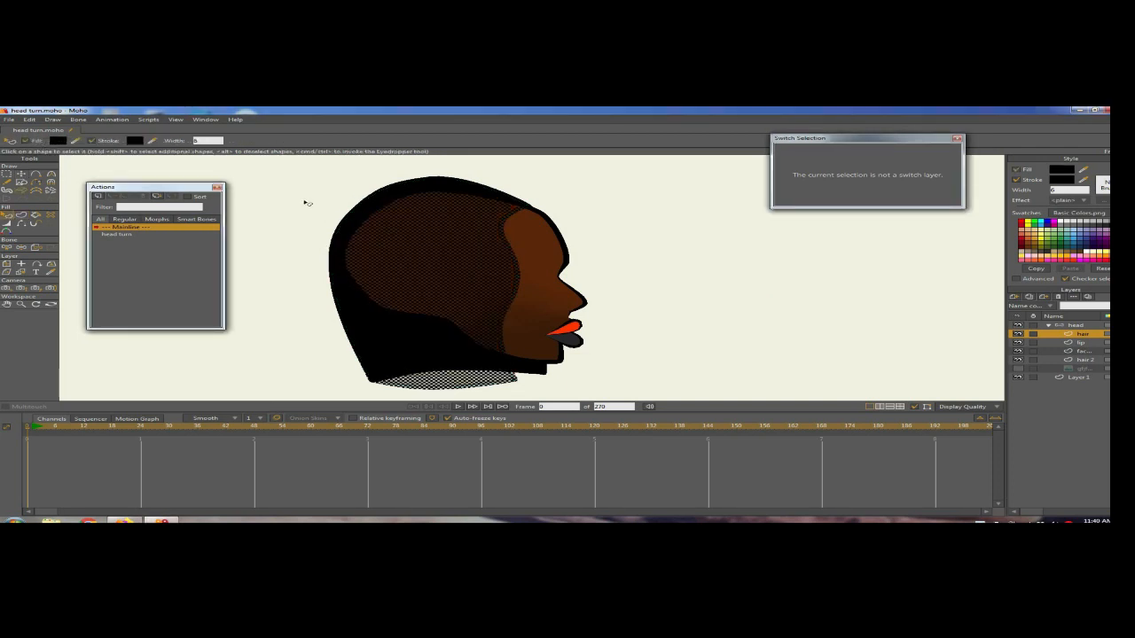
{"action": "key", "text": "Return"}
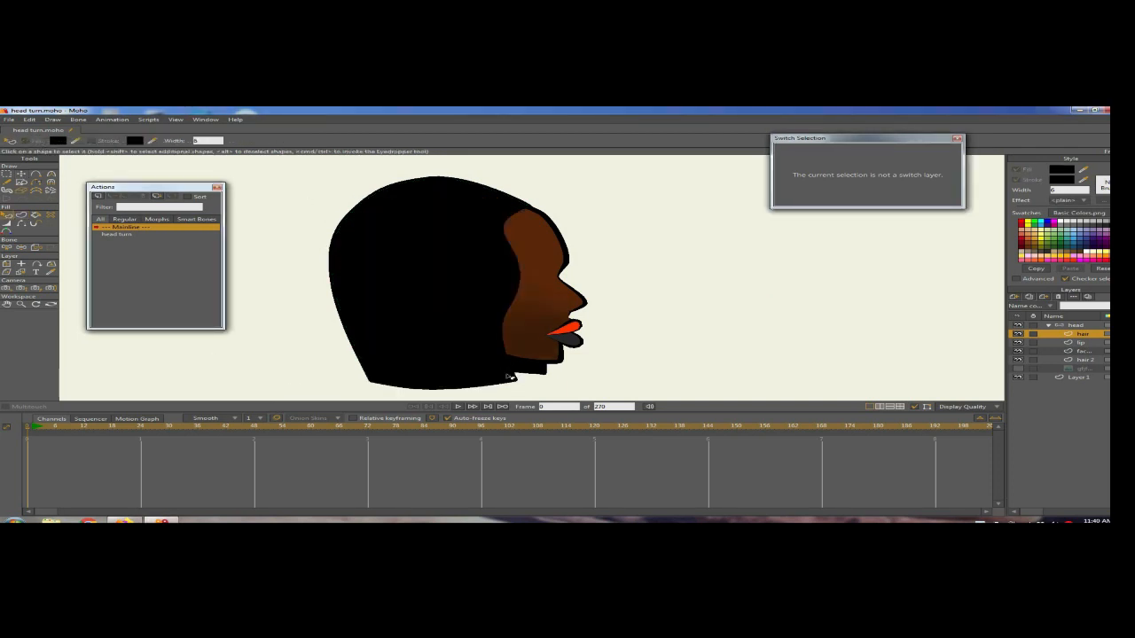
Step: Activate the head turn action on the head bone layer and go to frame 24
{"action": "left_click", "coordinate": [1075, 327]}
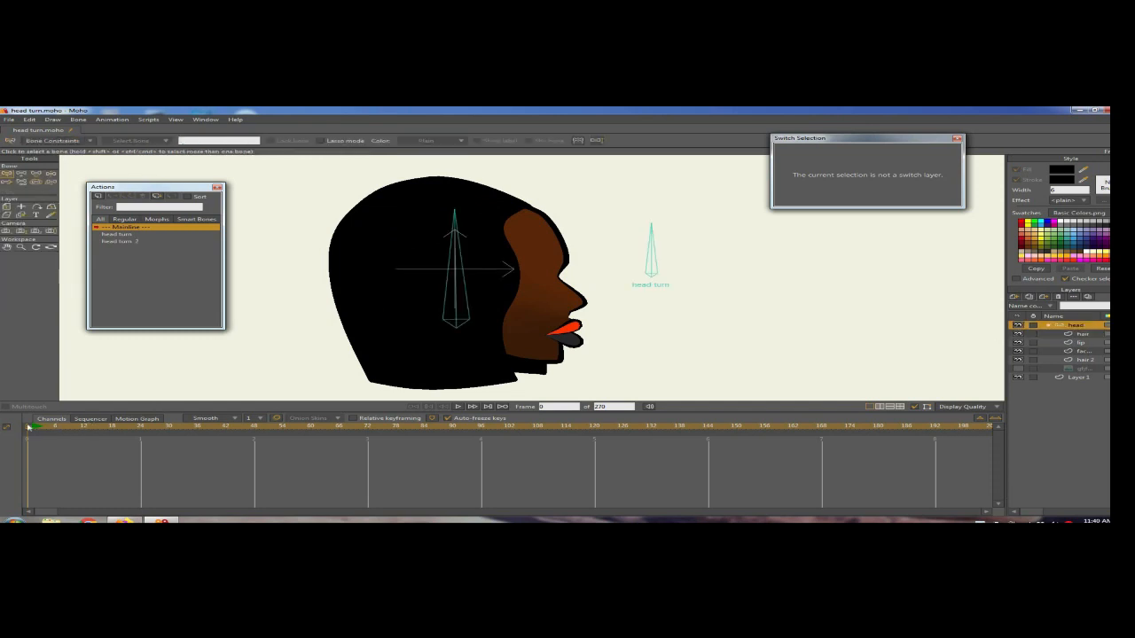
{"action": "double_click", "coordinate": [130, 235]}
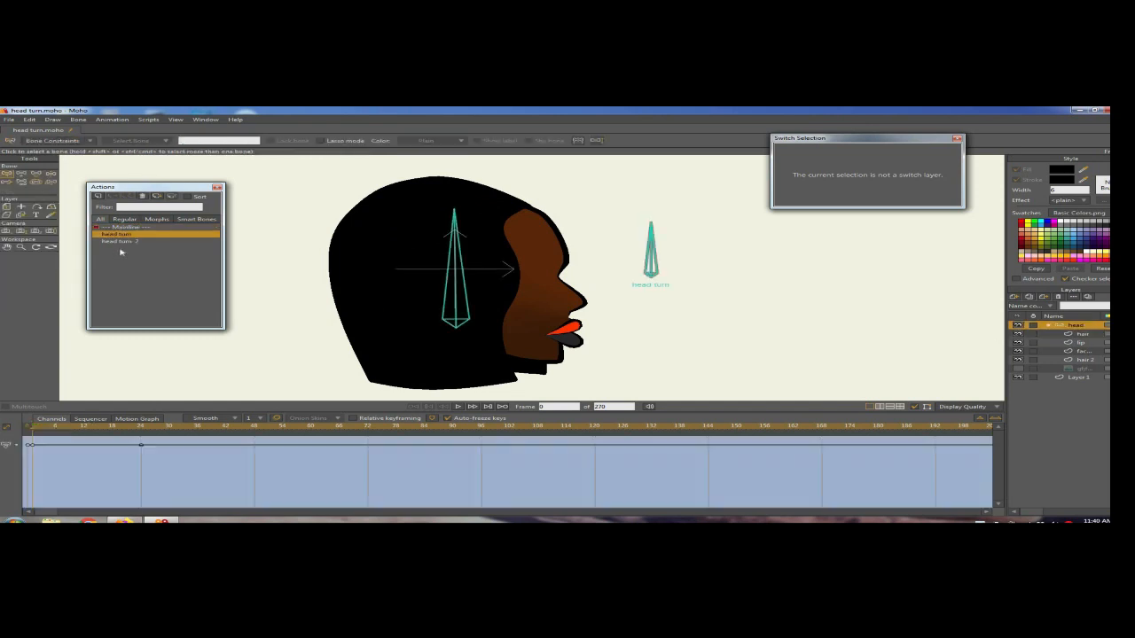
{"action": "left_click_drag", "start_coordinate": [39, 431], "coordinate": [148, 444]}
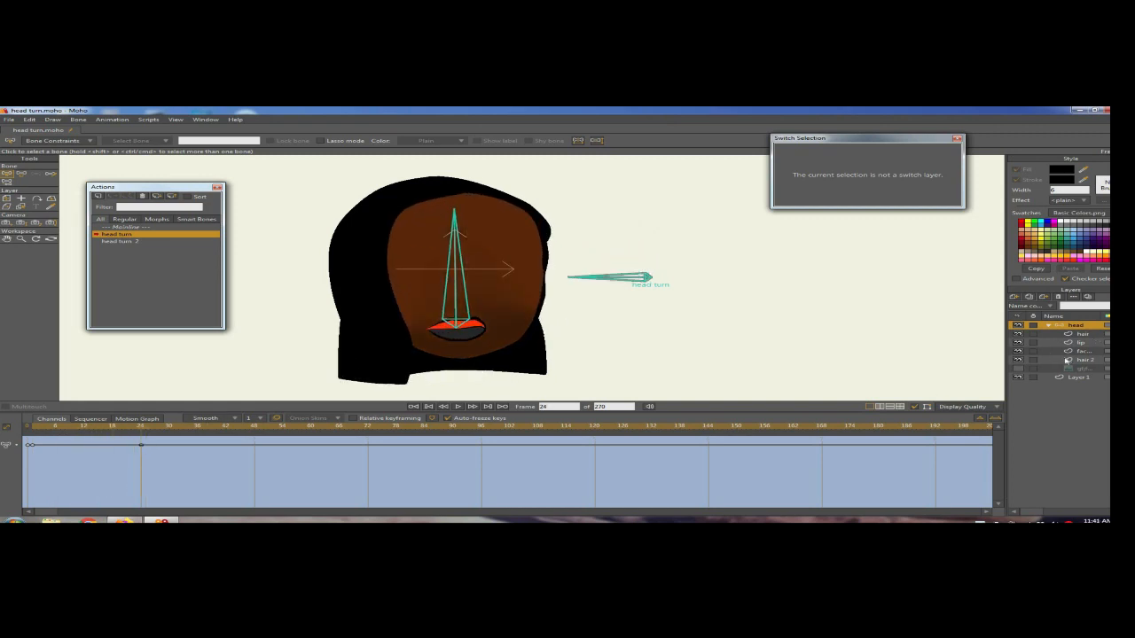
Step: On the hair 2 layer, move the right edge point out past the face and smooth the points along the crown
{"action": "left_click", "coordinate": [1078, 360]}
{"action": "left_click", "coordinate": [21, 174]}
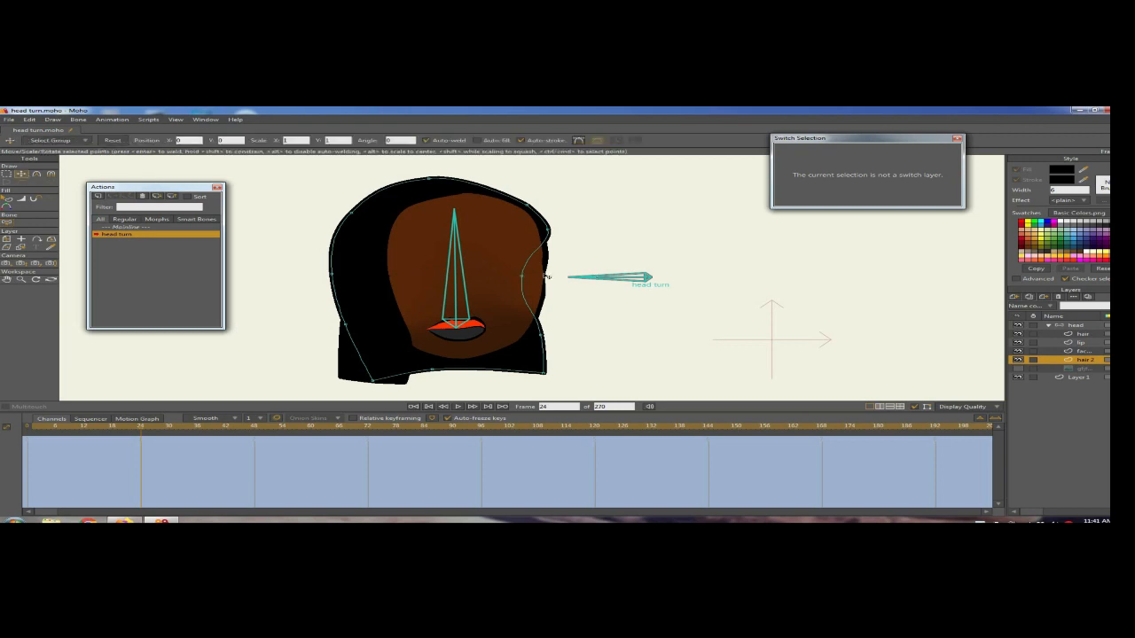
{"action": "left_click_drag", "start_coordinate": [521, 275], "coordinate": [563, 278]}
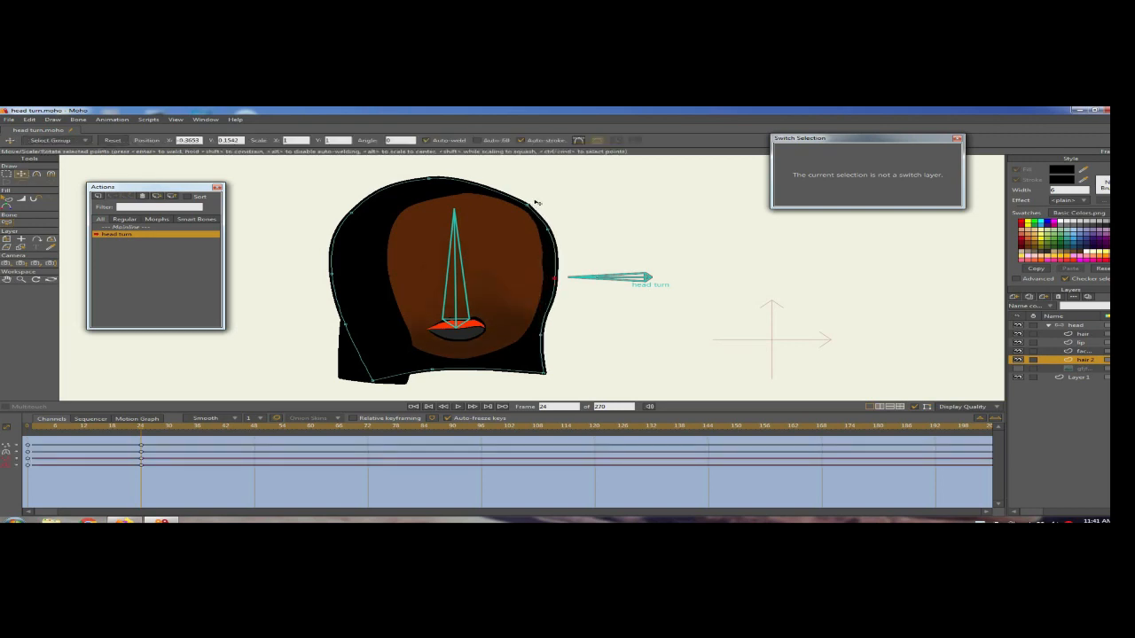
{"action": "left_click", "coordinate": [532, 203]}
{"action": "left_click", "coordinate": [466, 182]}
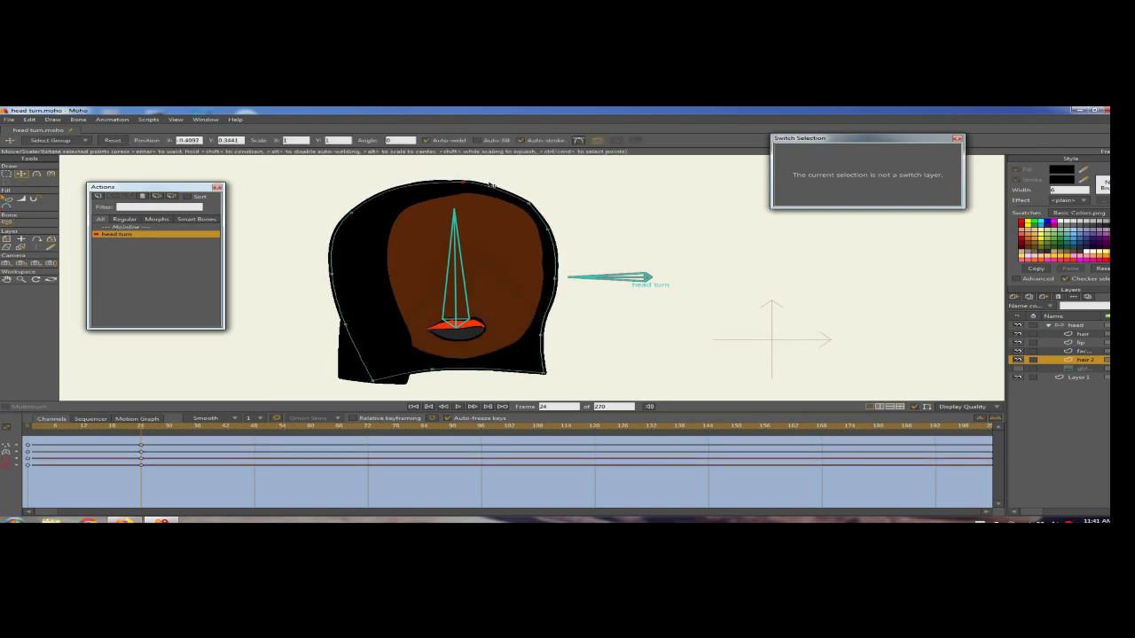
{"action": "left_click", "coordinate": [531, 205]}
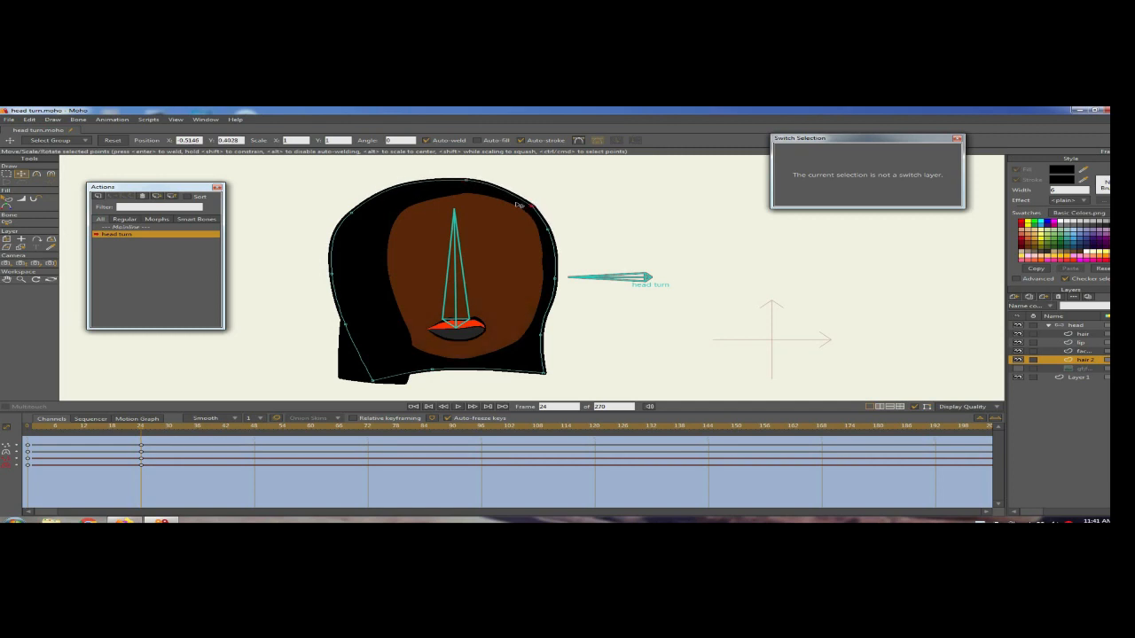
Step: Pull the back hair's left edge points, from the upper curve down to the bottom corner, inward toward the face
{"action": "left_click_drag", "start_coordinate": [356, 214], "coordinate": [385, 206]}
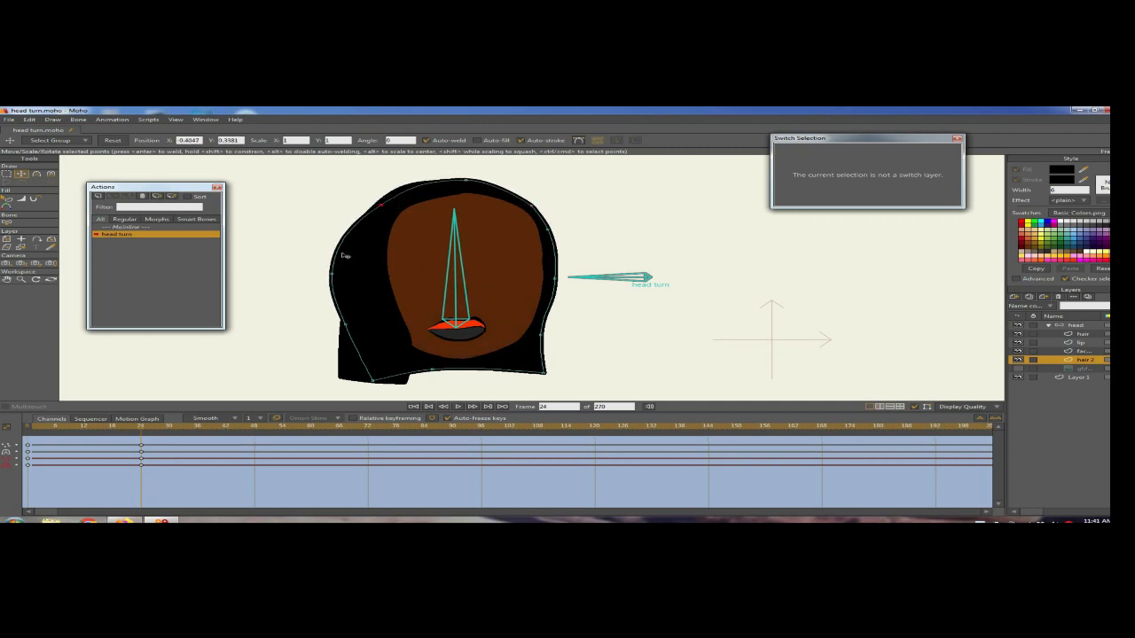
{"action": "left_click_drag", "start_coordinate": [335, 277], "coordinate": [377, 274]}
{"action": "left_click_drag", "start_coordinate": [350, 336], "coordinate": [390, 330]}
{"action": "left_click_drag", "start_coordinate": [374, 379], "coordinate": [403, 376]}
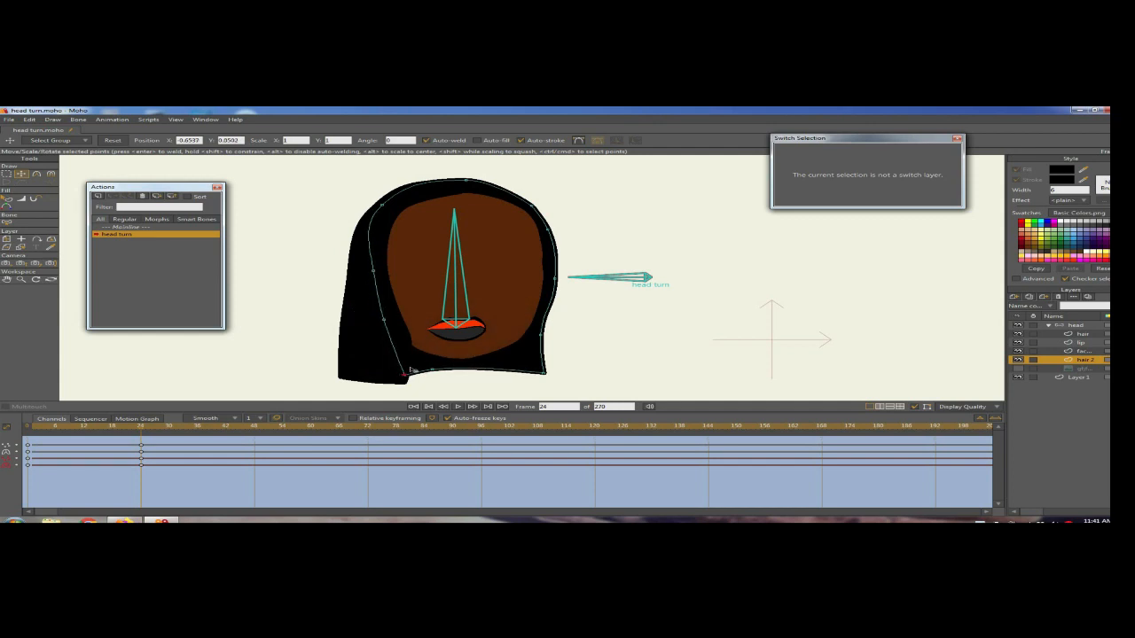
{"action": "left_click_drag", "start_coordinate": [374, 268], "coordinate": [384, 266]}
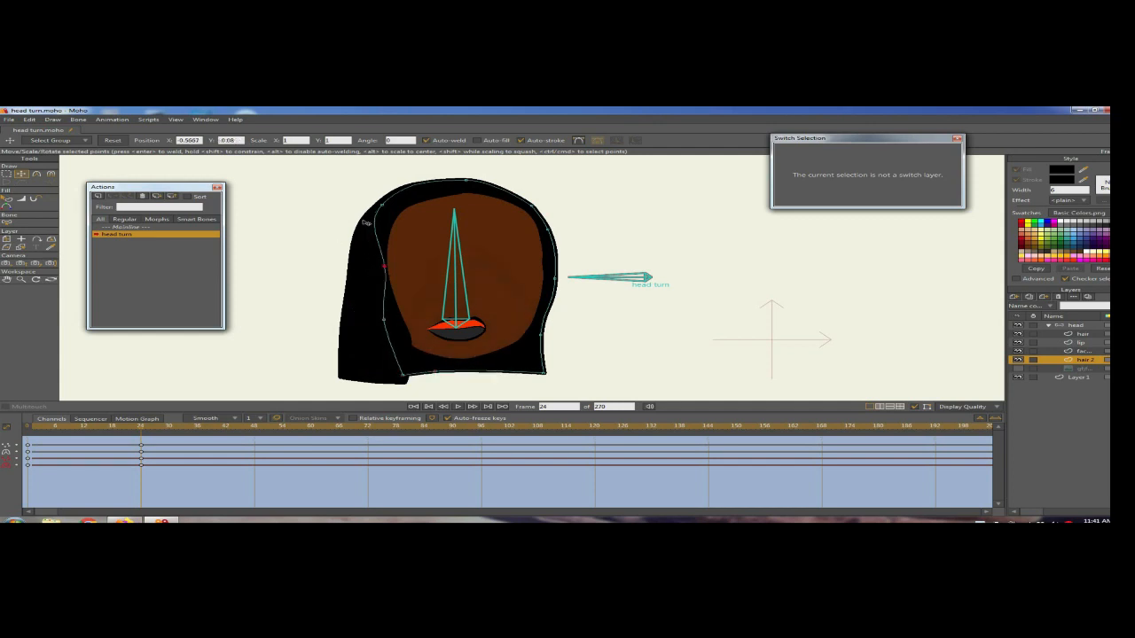
Step: Shift the back hair's crown points to the right and tuck its left edge points in behind the face
{"action": "left_click_drag", "start_coordinate": [388, 205], "coordinate": [543, 206]}
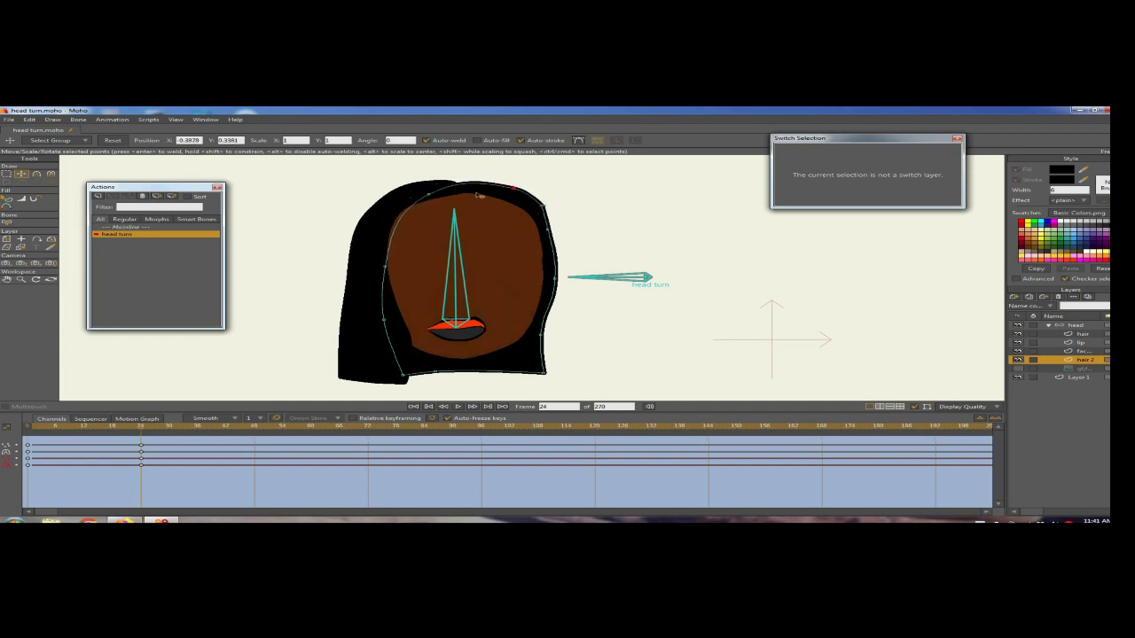
{"action": "left_click_drag", "start_coordinate": [435, 193], "coordinate": [441, 194]}
{"action": "left_click_drag", "start_coordinate": [381, 254], "coordinate": [399, 254]}
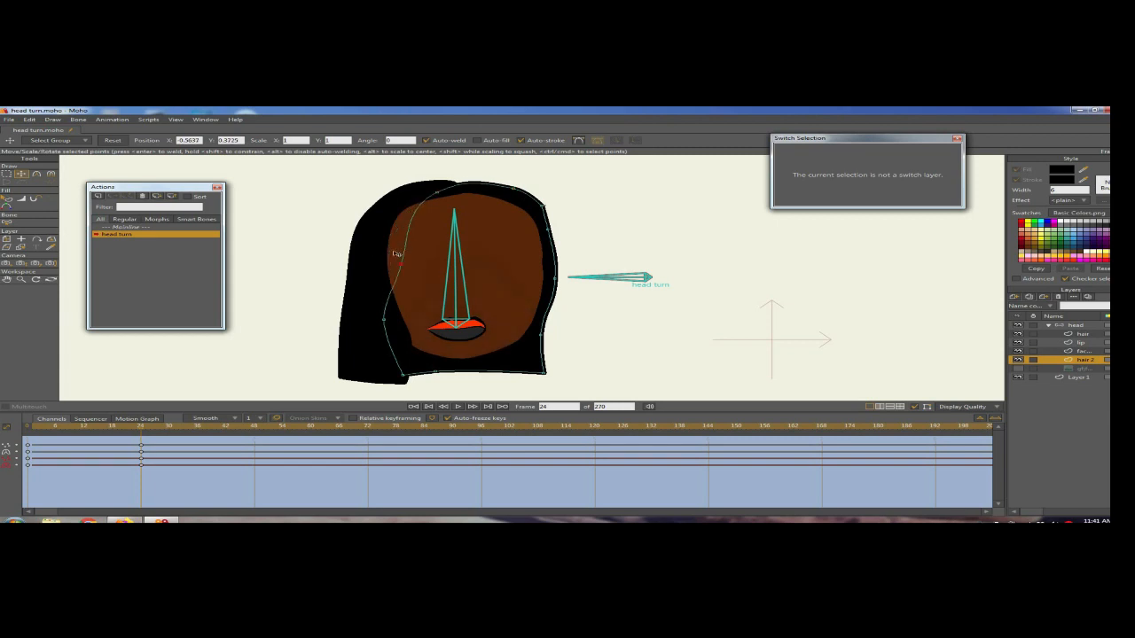
{"action": "left_click_drag", "start_coordinate": [383, 317], "coordinate": [401, 312]}
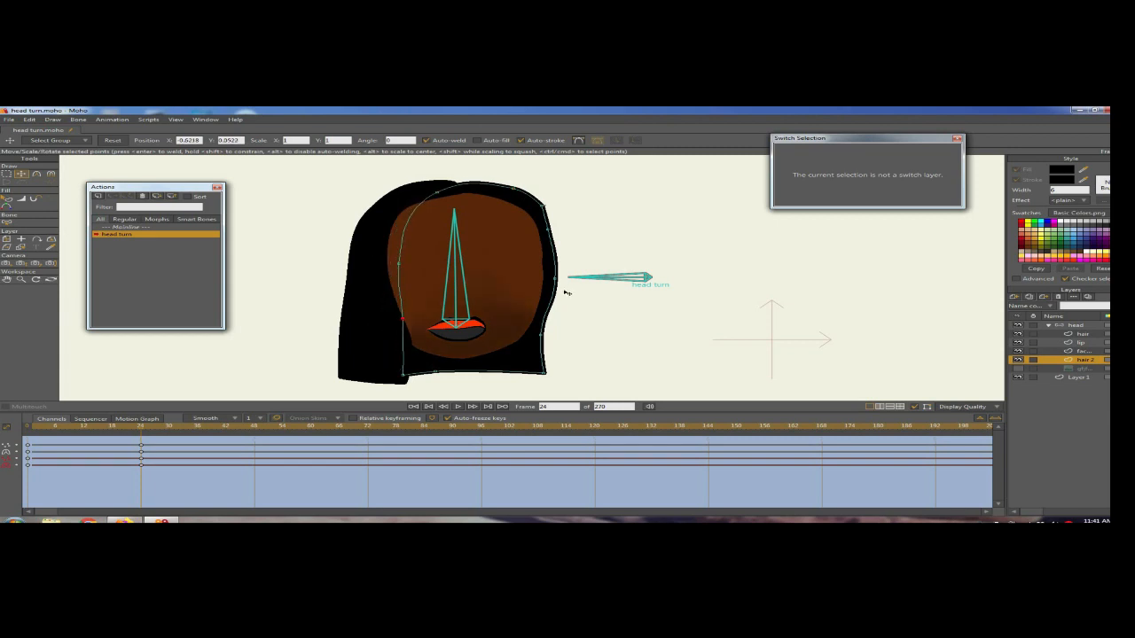
Step: Reshape the back hair's right side with a fuller lower part, a slight inward curve at mid-height and a rounded upper corner
{"action": "left_click_drag", "start_coordinate": [554, 275], "coordinate": [555, 233]}
{"action": "mouse_move", "coordinate": [537, 337]}
{"action": "left_mouse_down"}
{"action": "mouse_move", "coordinate": [554, 372]}
{"action": "mouse_move", "coordinate": [534, 337]}
{"action": "left_mouse_up"}
{"action": "left_click_drag", "start_coordinate": [544, 381], "coordinate": [538, 384]}
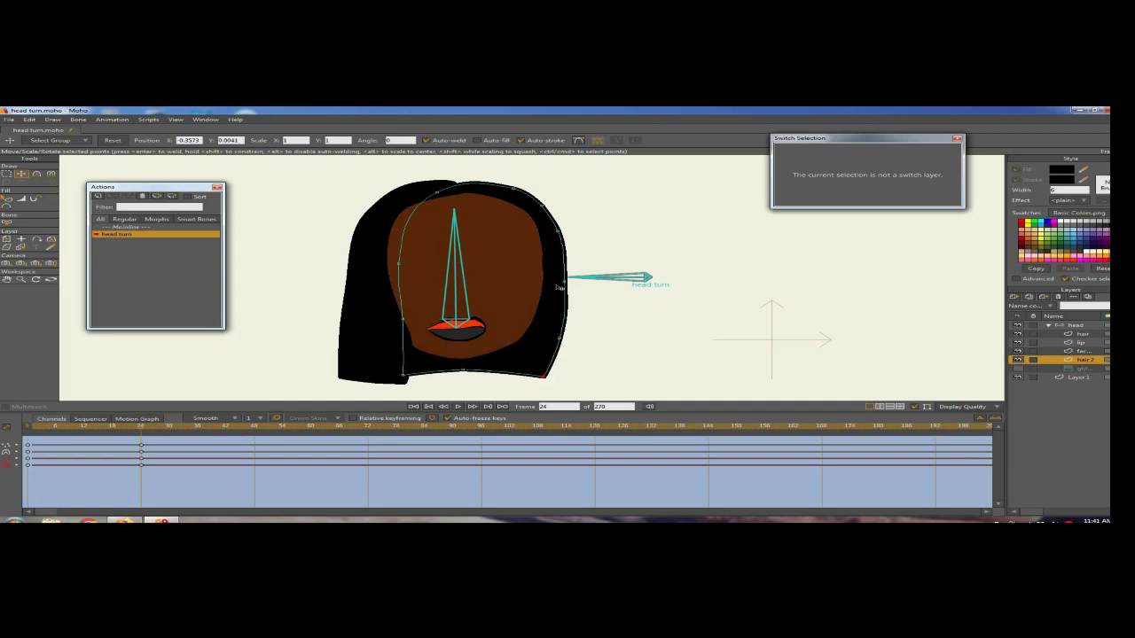
{"action": "left_click_drag", "start_coordinate": [559, 285], "coordinate": [551, 284]}
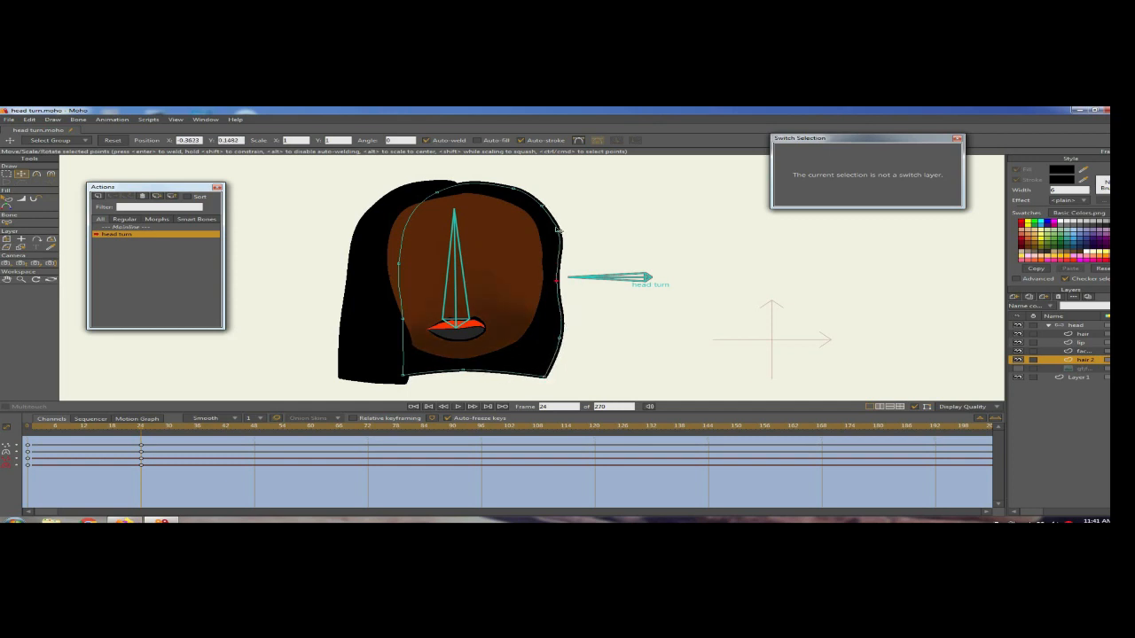
{"action": "left_click_drag", "start_coordinate": [561, 230], "coordinate": [523, 188]}
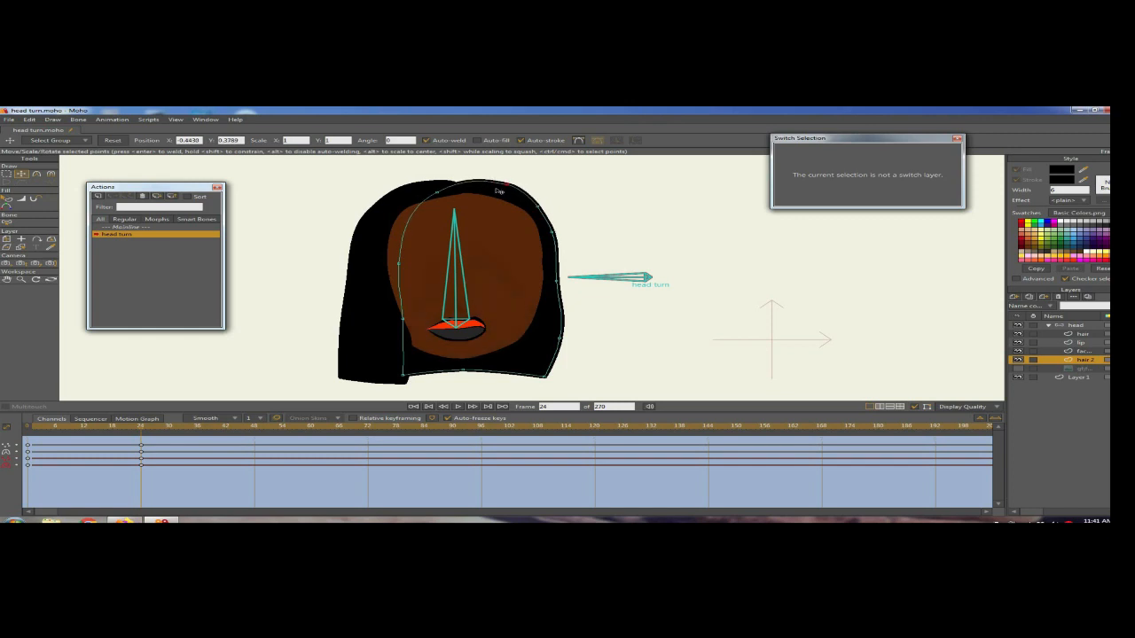
Step: Move the back hair's crown points further right and refine the curve at its upper right corner
{"action": "left_click_drag", "start_coordinate": [437, 194], "coordinate": [528, 184]}
{"action": "left_click", "coordinate": [35, 174]}
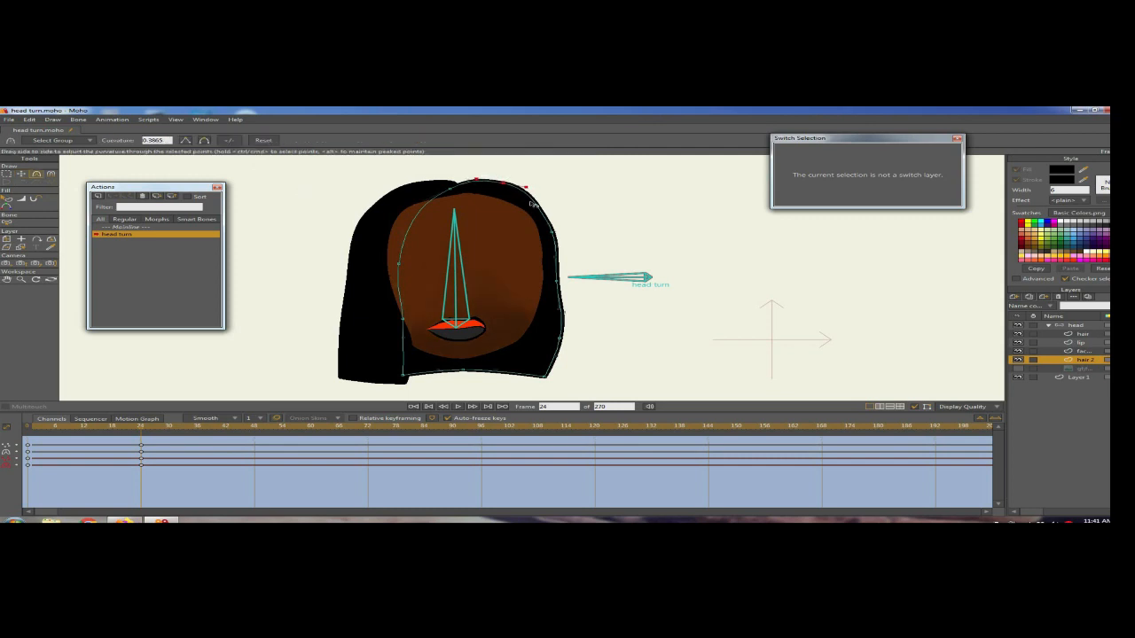
{"action": "left_click", "coordinate": [535, 205]}
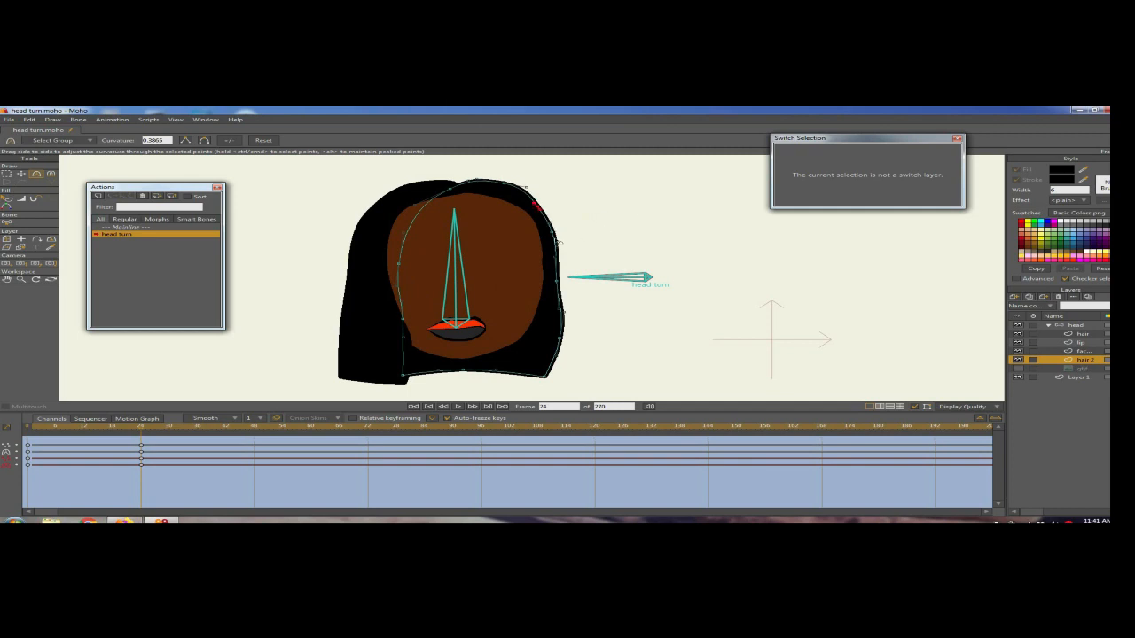
{"action": "left_click", "coordinate": [24, 175]}
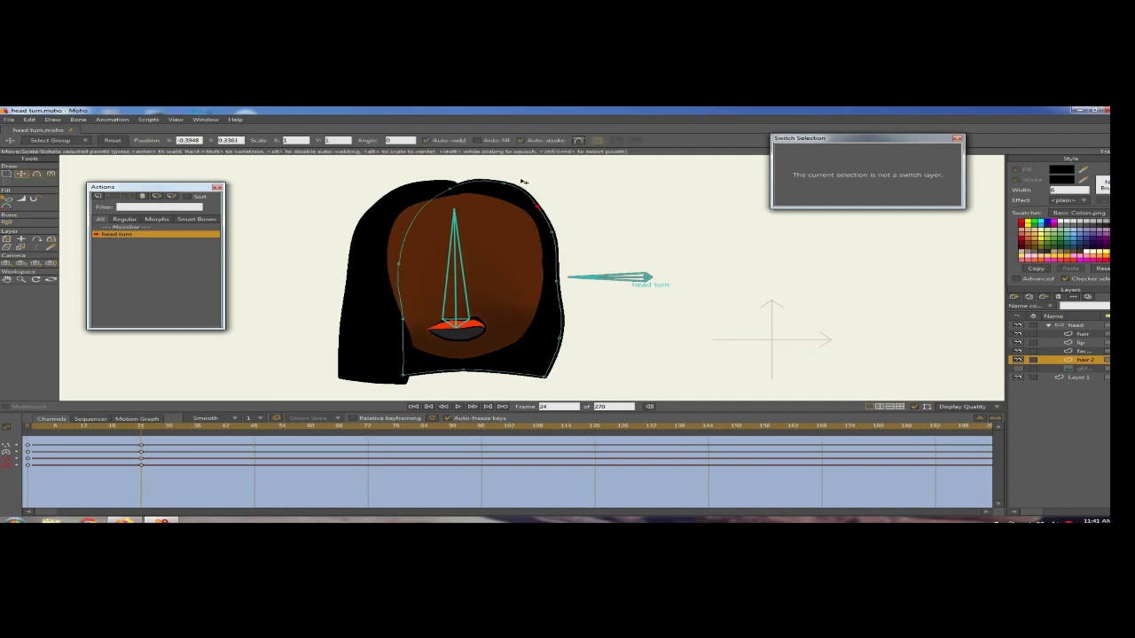
Step: Lower the top edge of the hair 2 outline at frame 24 and adjust the curvature around its crown
{"action": "mouse_move", "coordinate": [527, 179]}
{"action": "left_mouse_down"}
{"action": "mouse_move", "coordinate": [535, 198]}
{"action": "mouse_move", "coordinate": [452, 190]}
{"action": "mouse_move", "coordinate": [525, 188]}
{"action": "left_mouse_up"}
{"action": "key", "text": "c"}
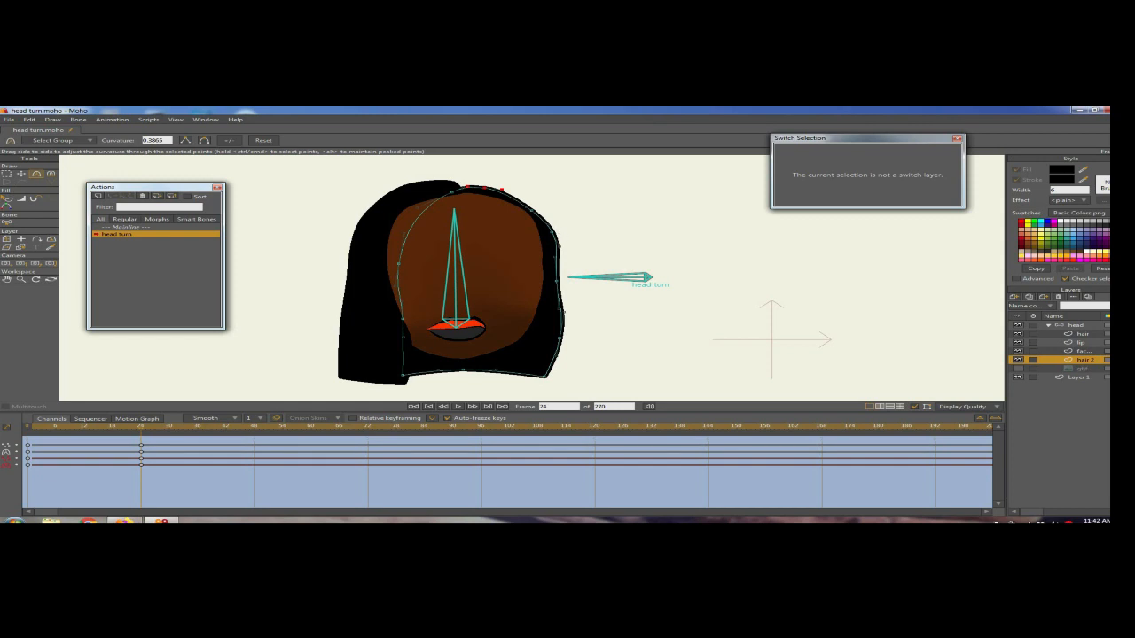
{"action": "left_click", "coordinate": [22, 174]}
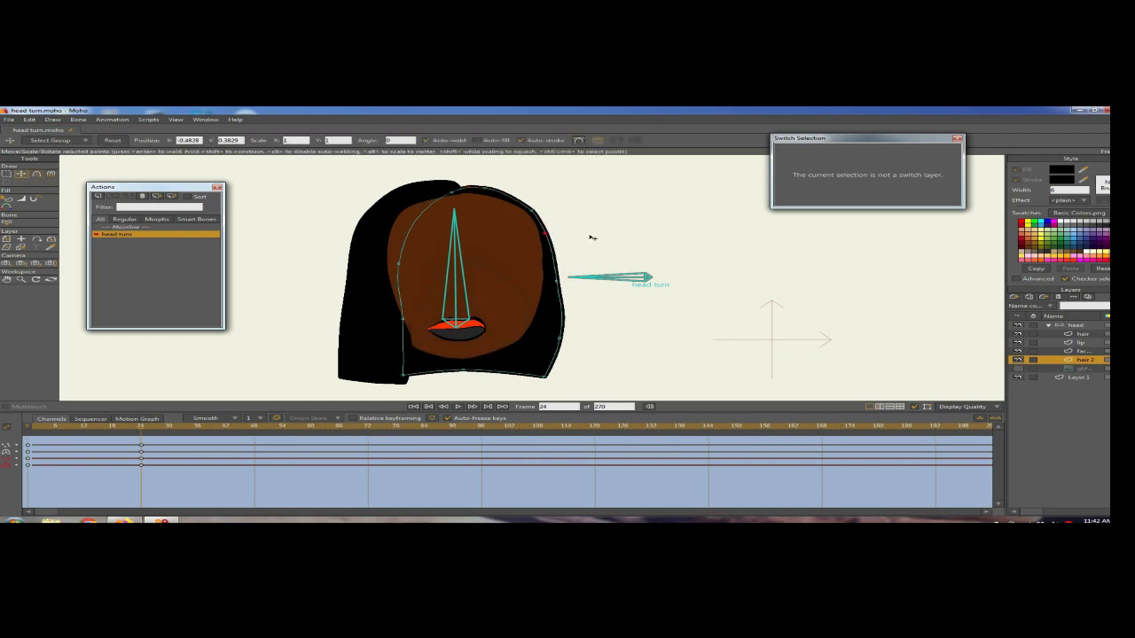
Step: Pull the outer-side points of the hair 2 outline inward toward the face, smooth their curvature, and scrub the head turn to check it
{"action": "left_click_drag", "start_coordinate": [595, 238], "coordinate": [562, 215]}
{"action": "left_click_drag", "start_coordinate": [575, 301], "coordinate": [572, 301]}
{"action": "mouse_move", "coordinate": [576, 341]}
{"action": "left_mouse_down"}
{"action": "mouse_move", "coordinate": [566, 343]}
{"action": "mouse_move", "coordinate": [580, 381]}
{"action": "mouse_move", "coordinate": [559, 350]}
{"action": "mouse_move", "coordinate": [548, 380]}
{"action": "mouse_move", "coordinate": [576, 348]}
{"action": "left_mouse_up"}
{"action": "left_click", "coordinate": [572, 282]}
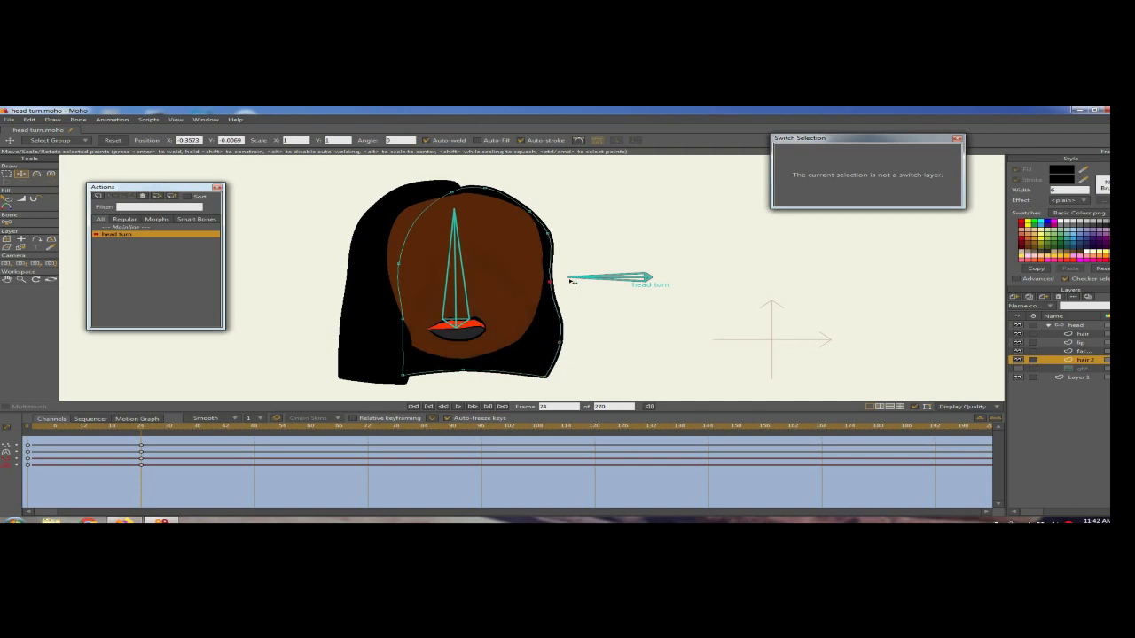
{"action": "left_click", "coordinate": [550, 222]}
{"action": "key", "text": "c"}
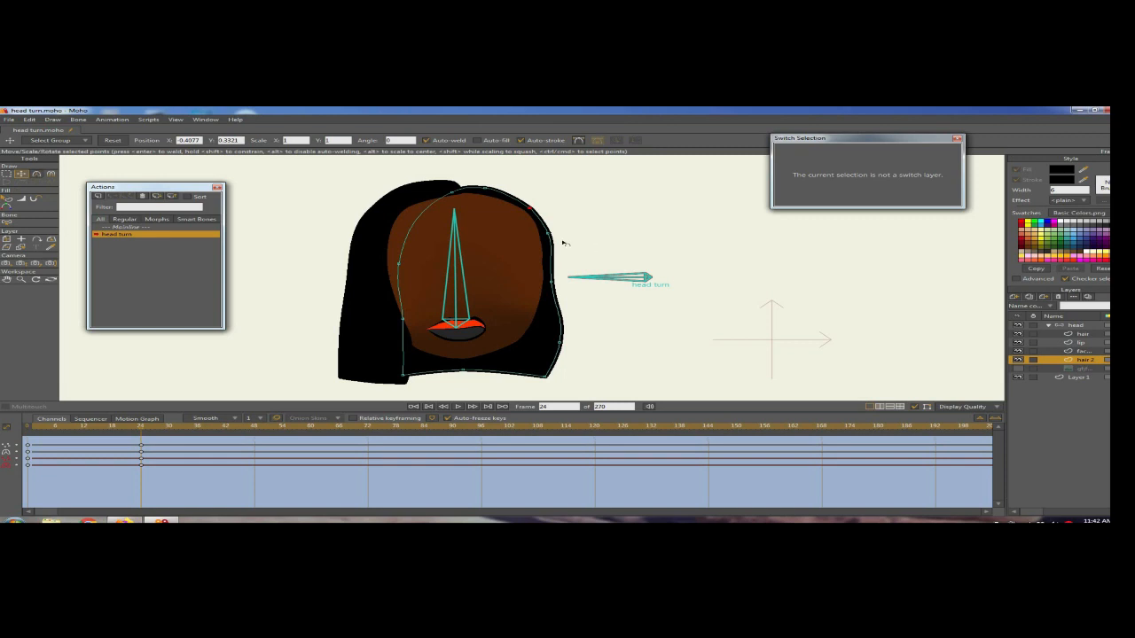
{"action": "left_click_drag", "start_coordinate": [541, 338], "coordinate": [188, 412]}
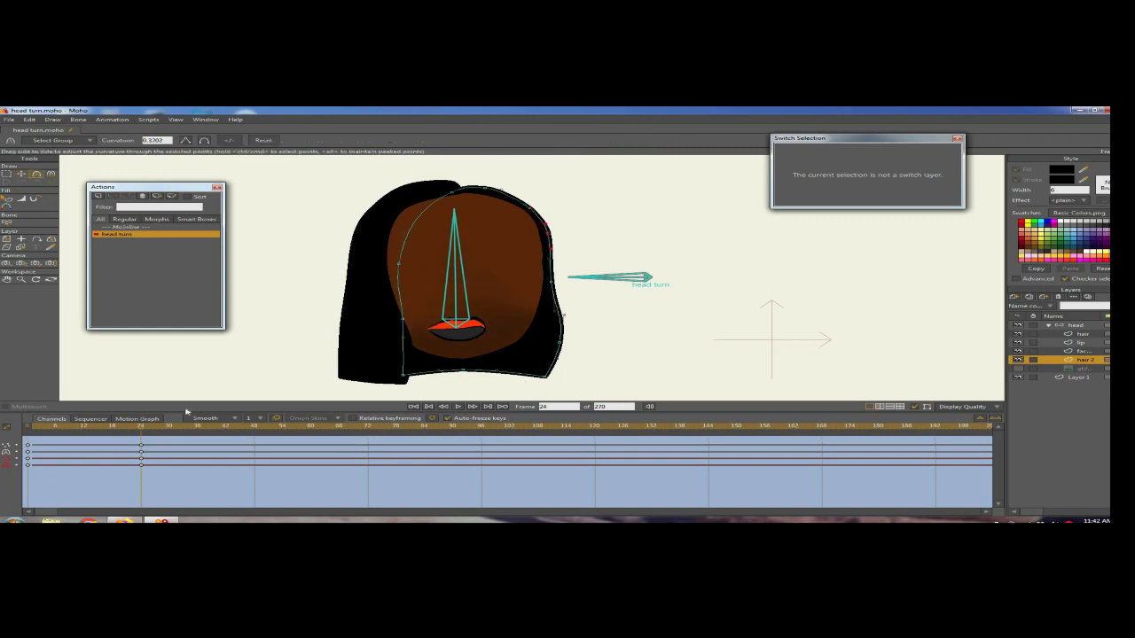
{"action": "left_click_drag", "start_coordinate": [76, 434], "coordinate": [31, 436]}
{"action": "left_click", "coordinate": [28, 475]}
{"action": "left_click_drag", "start_coordinate": [28, 476], "coordinate": [159, 436]}
Step: Lower the bottom middle point of the hair 2 outline and shift its upper point slightly toward the hair parting
{"action": "key", "text": "t"}
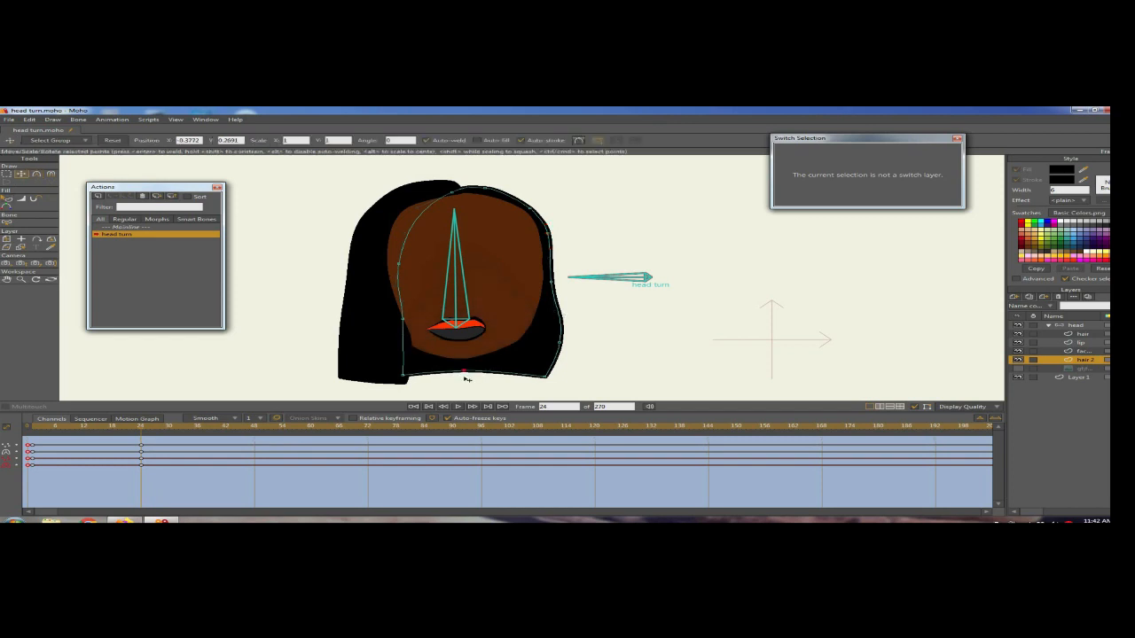
{"action": "mouse_move", "coordinate": [466, 374]}
{"action": "left_mouse_down"}
{"action": "mouse_move", "coordinate": [463, 384]}
{"action": "mouse_move", "coordinate": [395, 381]}
{"action": "mouse_move", "coordinate": [460, 388]}
{"action": "left_mouse_up"}
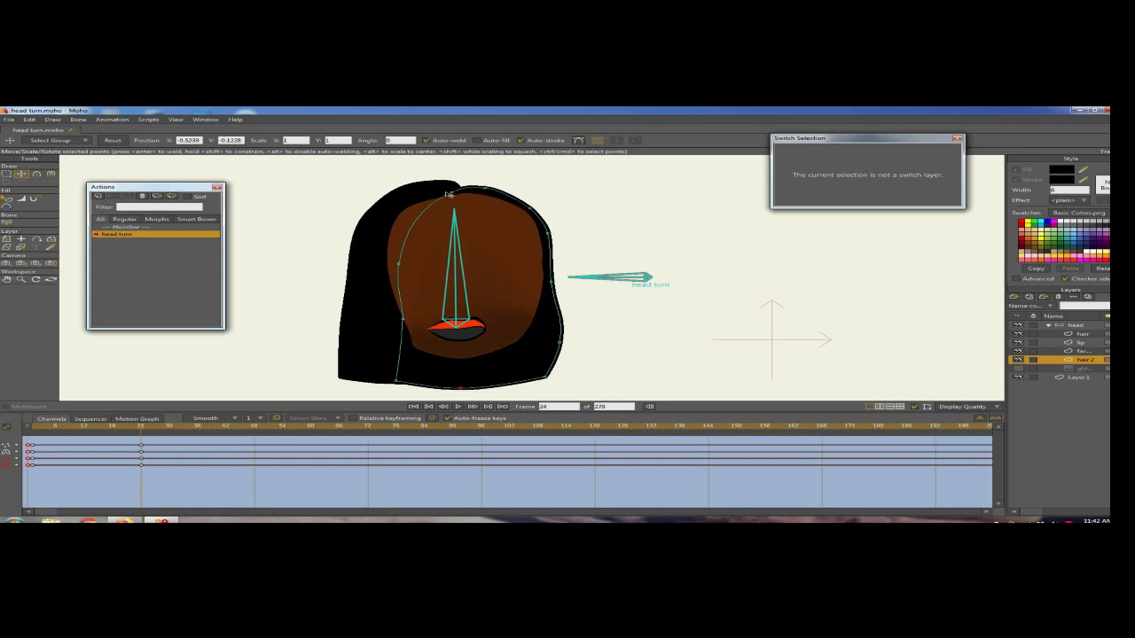
{"action": "left_click_drag", "start_coordinate": [449, 193], "coordinate": [445, 192]}
Step: Move the forehead points on the right side of the face layer inward at frame 24, then preview the turn from frame 0
{"action": "left_click", "coordinate": [1084, 351]}
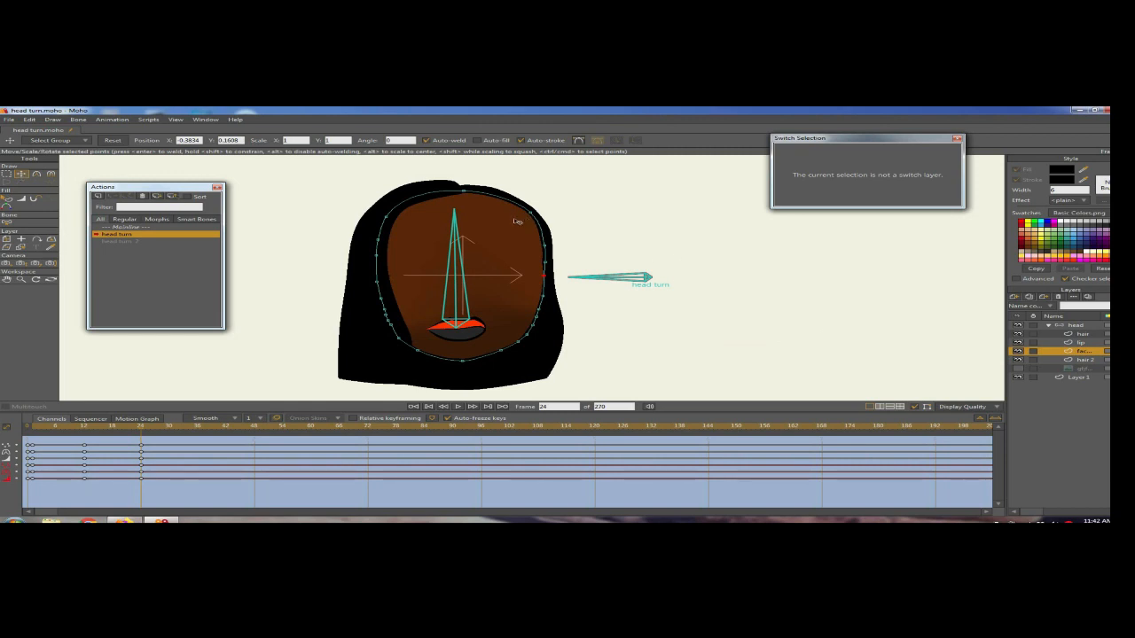
{"action": "mouse_move", "coordinate": [523, 220]}
{"action": "left_mouse_down"}
{"action": "mouse_move", "coordinate": [500, 226]}
{"action": "mouse_move", "coordinate": [501, 216]}
{"action": "left_mouse_up"}
{"action": "left_click_drag", "start_coordinate": [523, 247], "coordinate": [546, 258]}
{"action": "left_click", "coordinate": [29, 430]}
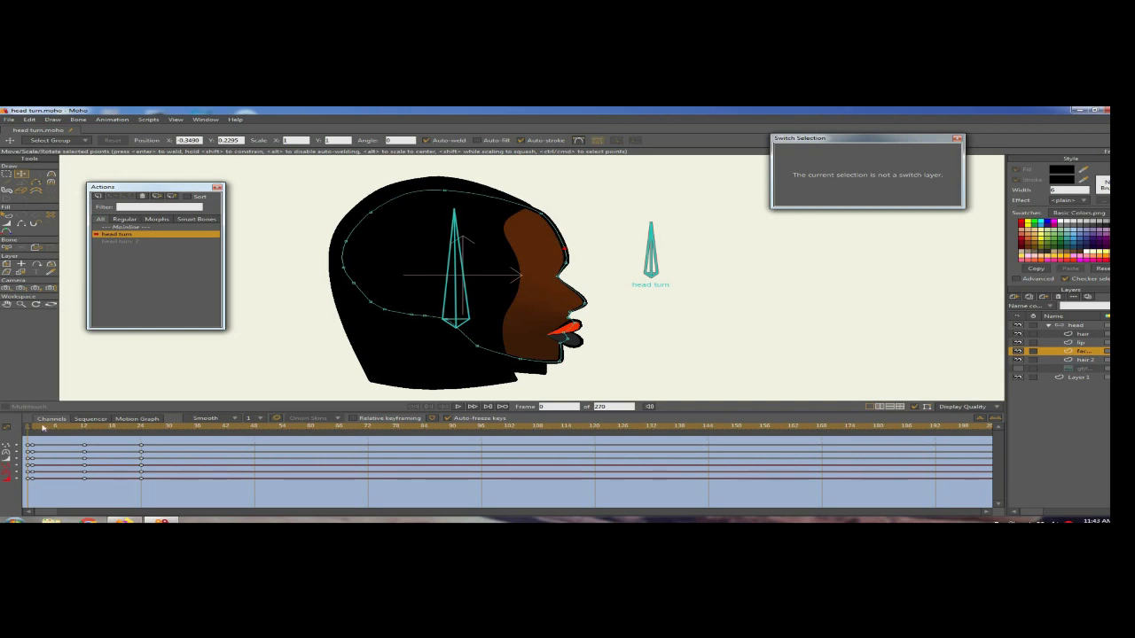
{"action": "left_click_drag", "start_coordinate": [42, 429], "coordinate": [140, 435]}
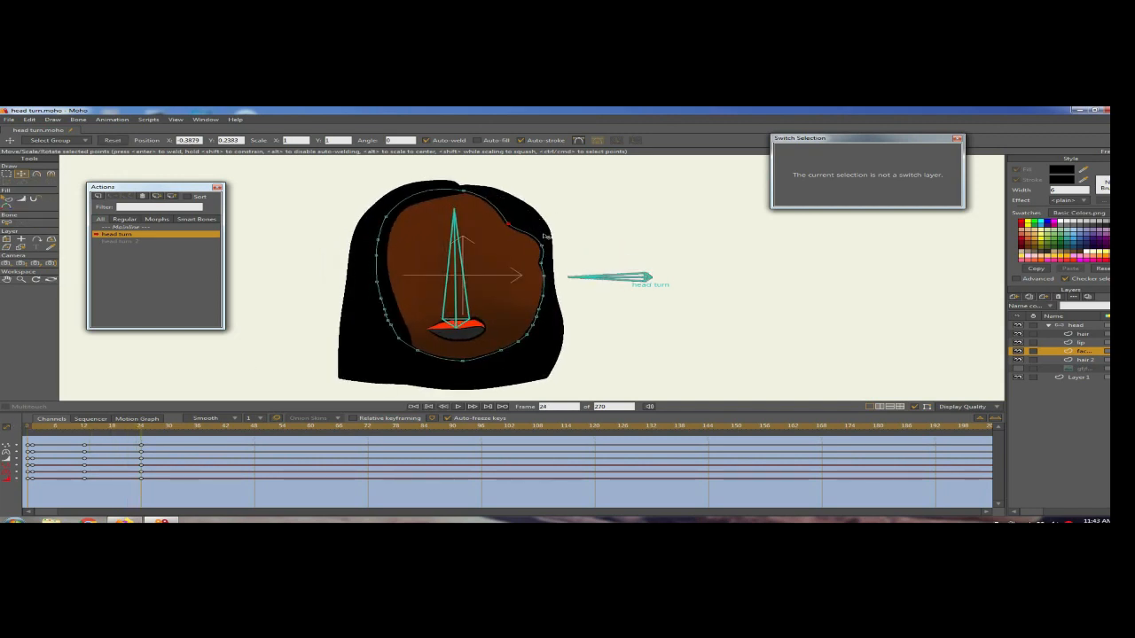
Step: Shape the right side of the face's hairline into an inward curve by adjusting its point positions and curvature
{"action": "left_click", "coordinate": [36, 174]}
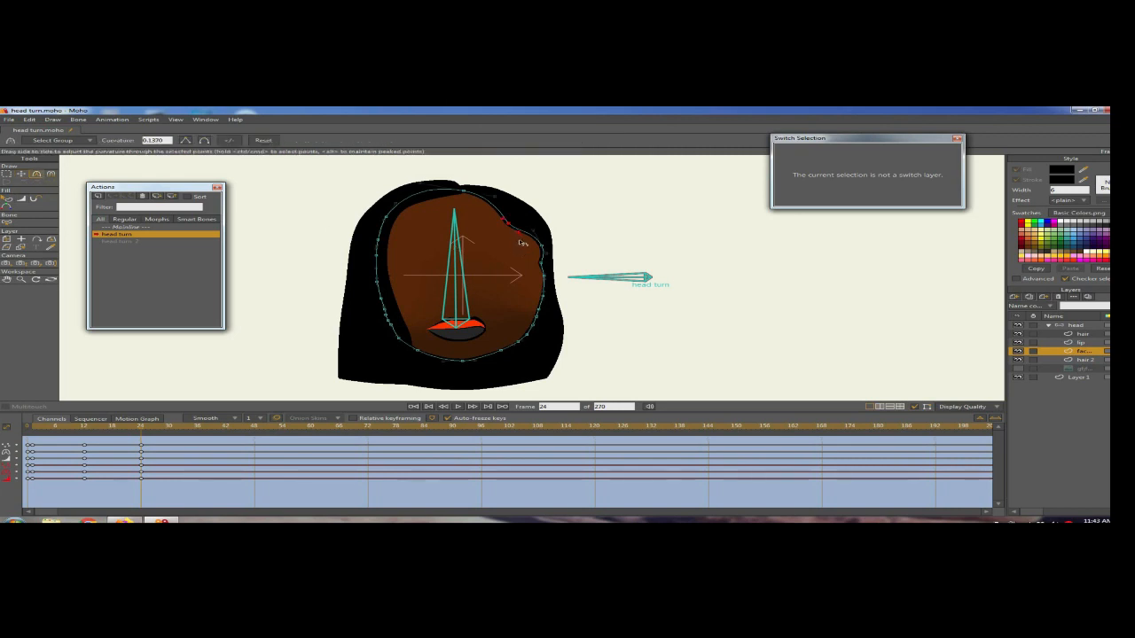
{"action": "mouse_move", "coordinate": [493, 220]}
{"action": "left_mouse_down"}
{"action": "mouse_move", "coordinate": [464, 209]}
{"action": "mouse_move", "coordinate": [510, 233]}
{"action": "left_mouse_up"}
{"action": "key", "text": "t"}
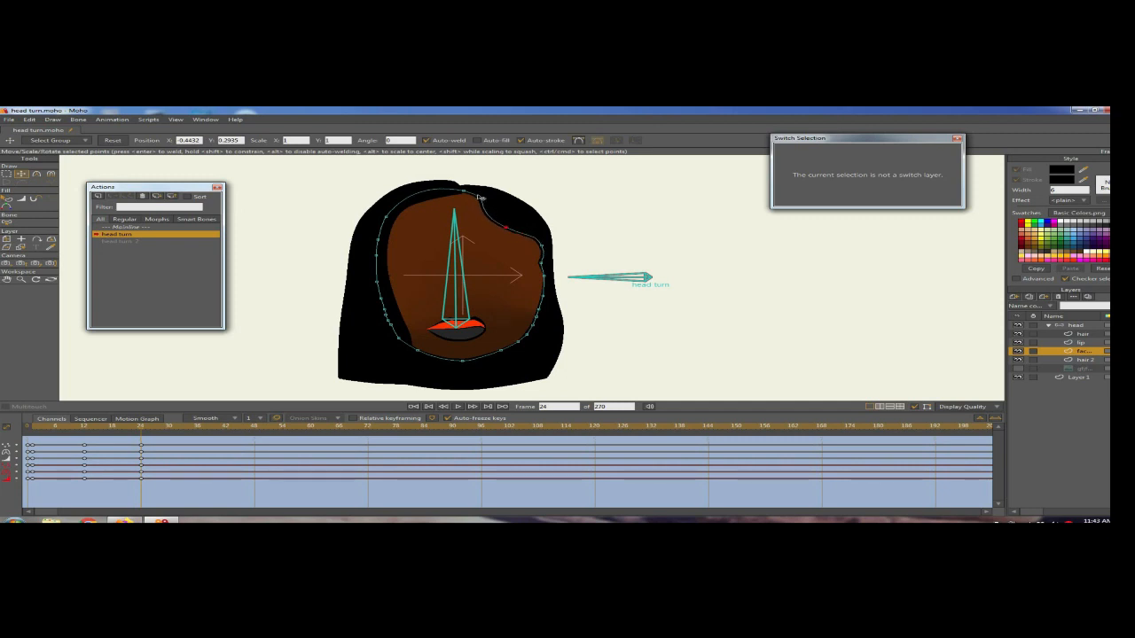
{"action": "left_click_drag", "start_coordinate": [482, 197], "coordinate": [479, 199]}
{"action": "left_click", "coordinate": [37, 174]}
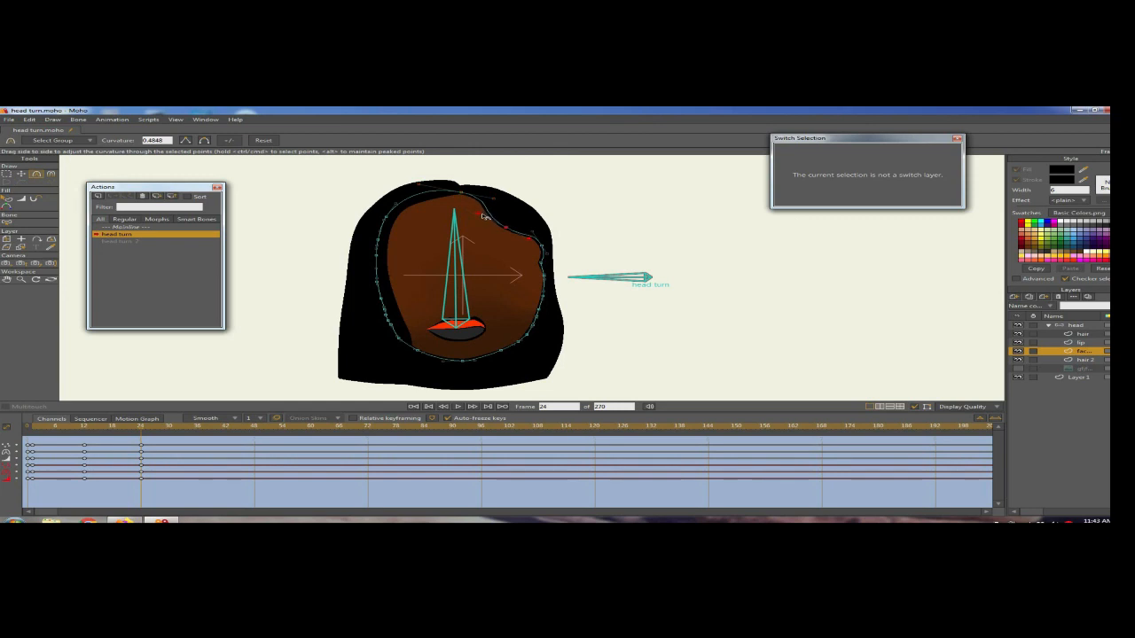
{"action": "left_click", "coordinate": [538, 238]}
{"action": "key", "text": "t"}
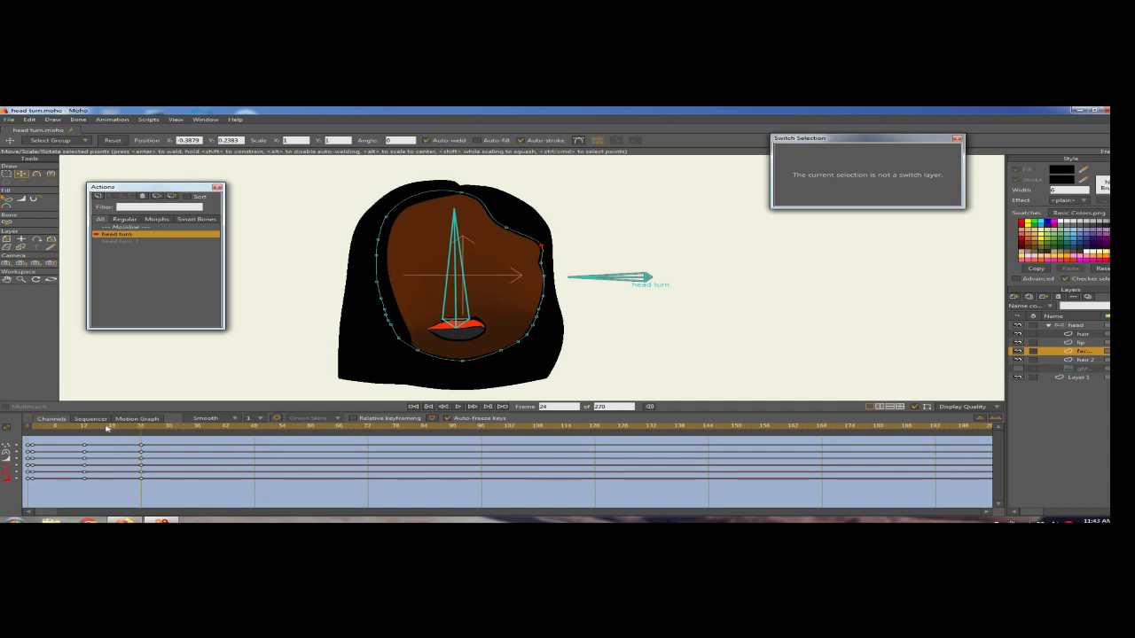
Step: Adjust the face's chin and jaw points at frame 24 to refine the lower outline, and scrub back to frame 0
{"action": "left_click_drag", "start_coordinate": [106, 429], "coordinate": [139, 433]}
{"action": "left_click", "coordinate": [466, 362]}
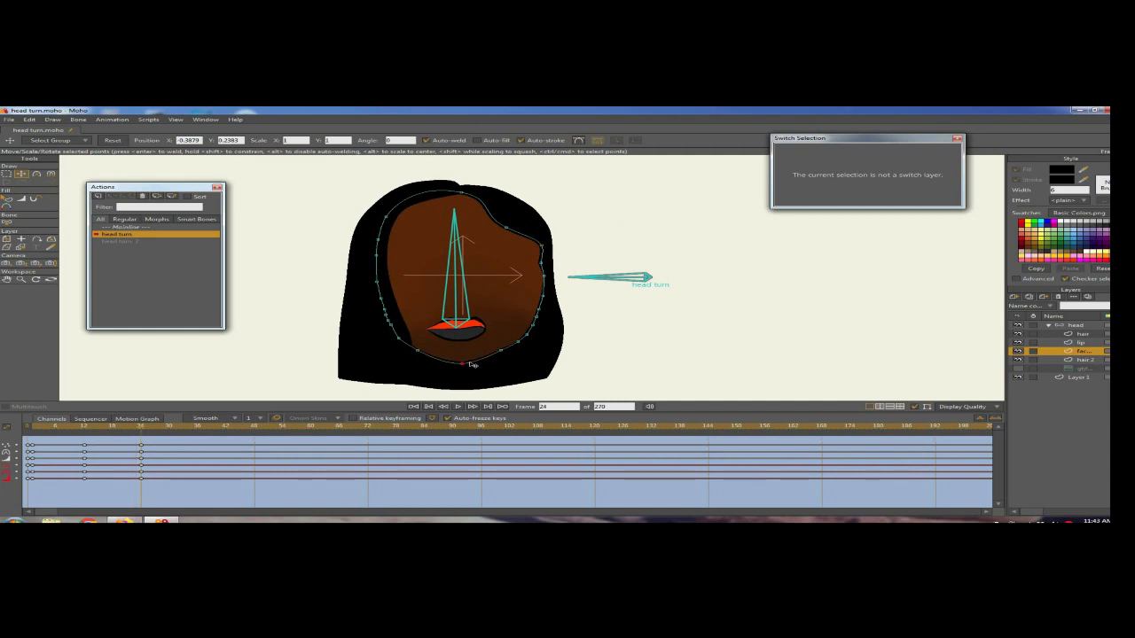
{"action": "left_click", "coordinate": [424, 351]}
{"action": "left_click", "coordinate": [527, 337]}
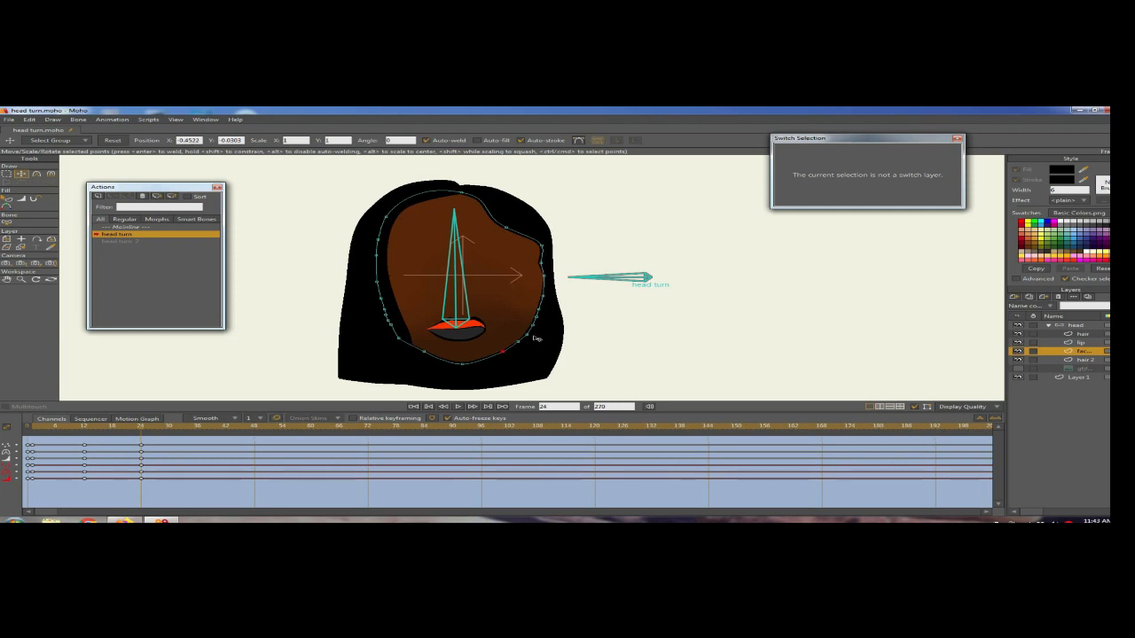
{"action": "left_click", "coordinate": [515, 344]}
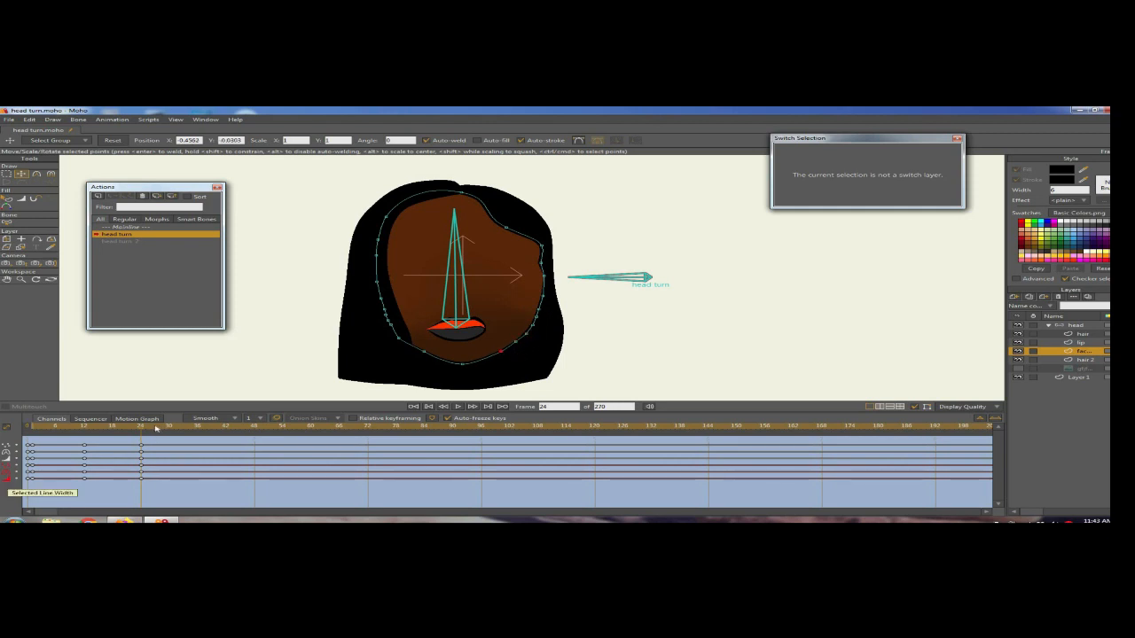
{"action": "left_click", "coordinate": [106, 429]}
{"action": "mouse_move", "coordinate": [35, 437]}
{"action": "left_mouse_down"}
{"action": "mouse_move", "coordinate": [147, 437]}
{"action": "mouse_move", "coordinate": [27, 438]}
{"action": "left_mouse_up"}
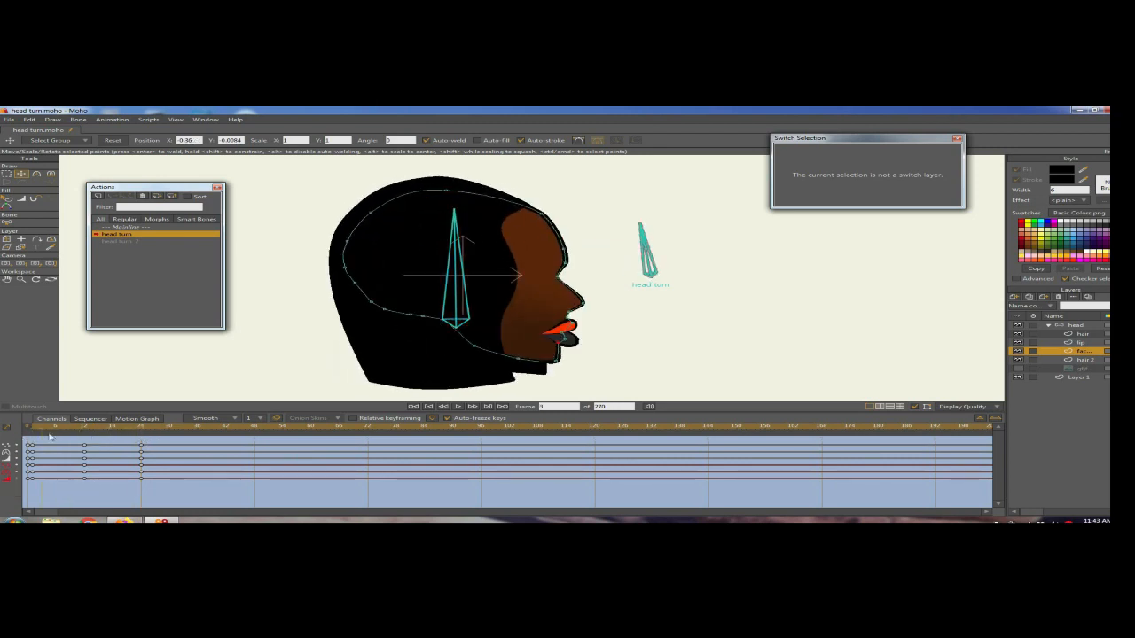
Step: Select the head bone layer and return from the head turn action to the Mainline
{"action": "left_click", "coordinate": [1049, 325]}
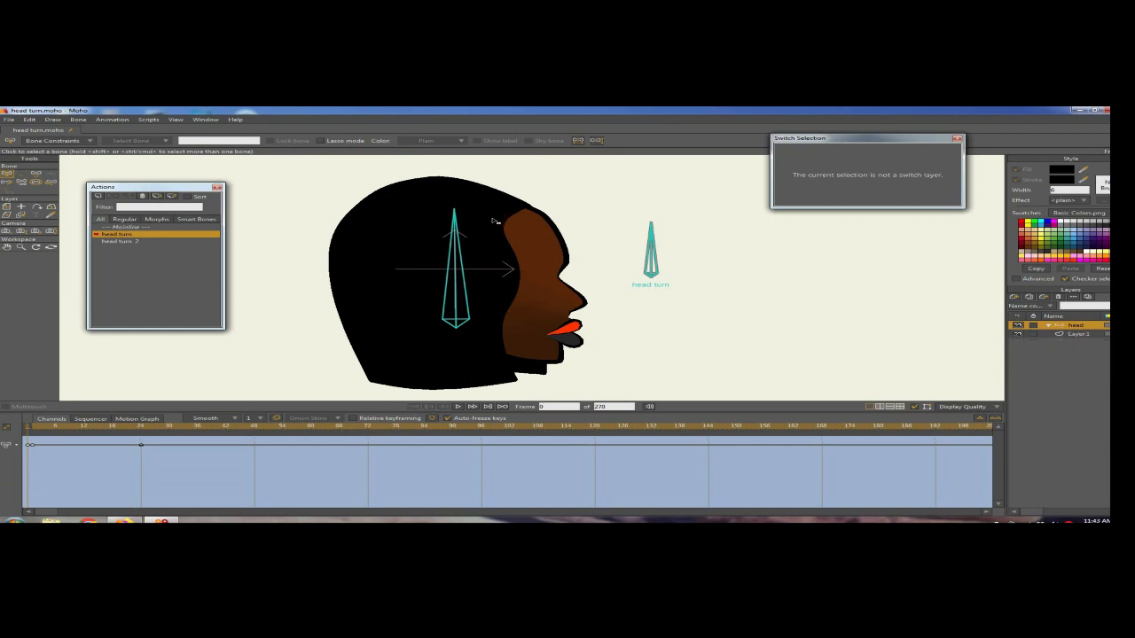
{"action": "scroll", "coordinate": [721, 220], "scroll_direction": "down", "scroll_amount": 5}
{"action": "left_click", "coordinate": [136, 228]}
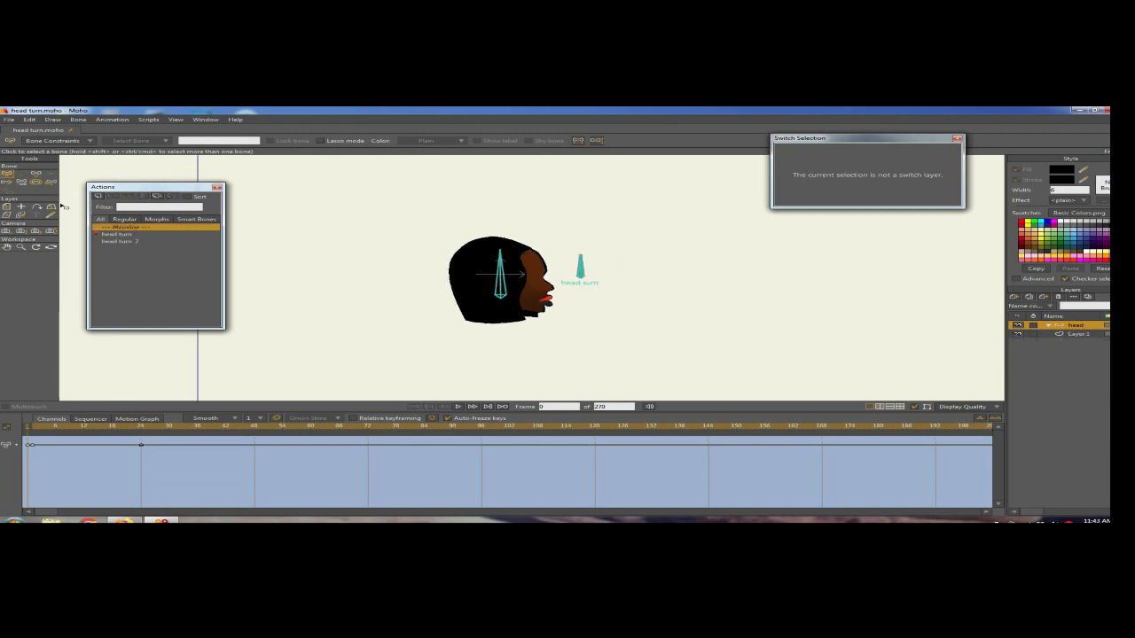
Step: Test the head turn by rotating the head turn bone back and forth between the profile and front views
{"action": "key", "text": "z"}
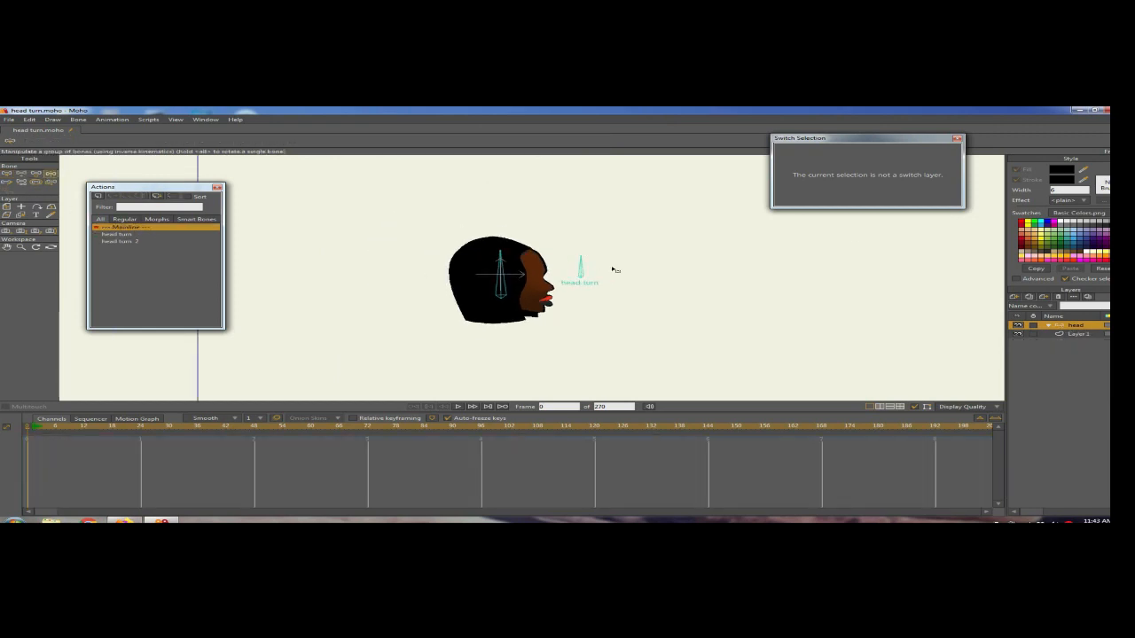
{"action": "left_click_drag", "start_coordinate": [612, 269], "coordinate": [559, 254]}
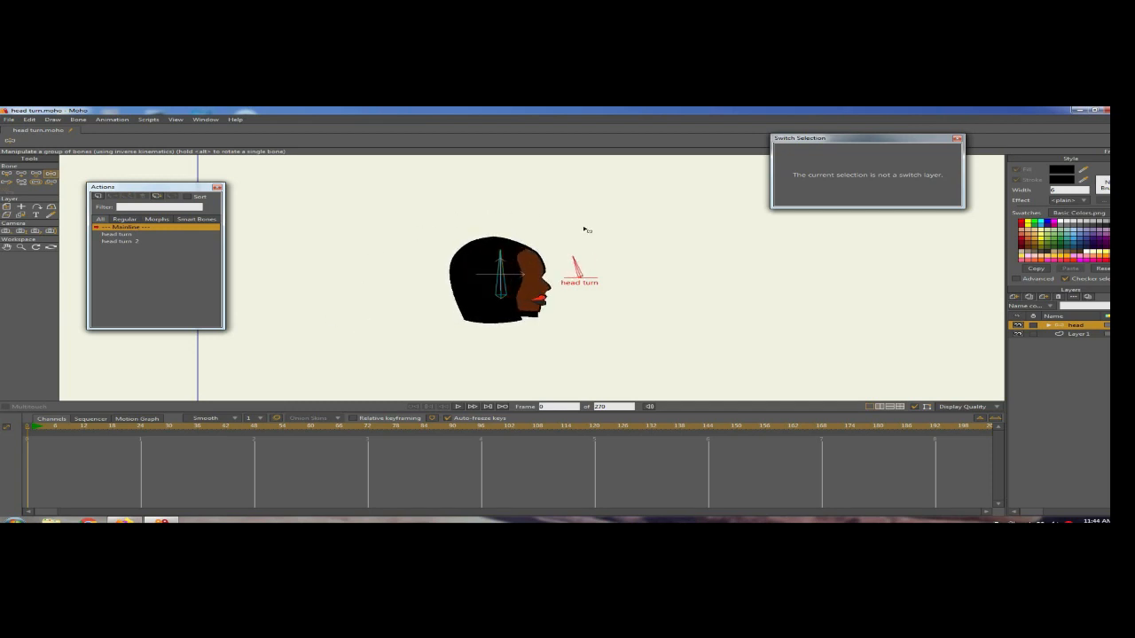
{"action": "left_click", "coordinate": [567, 276]}
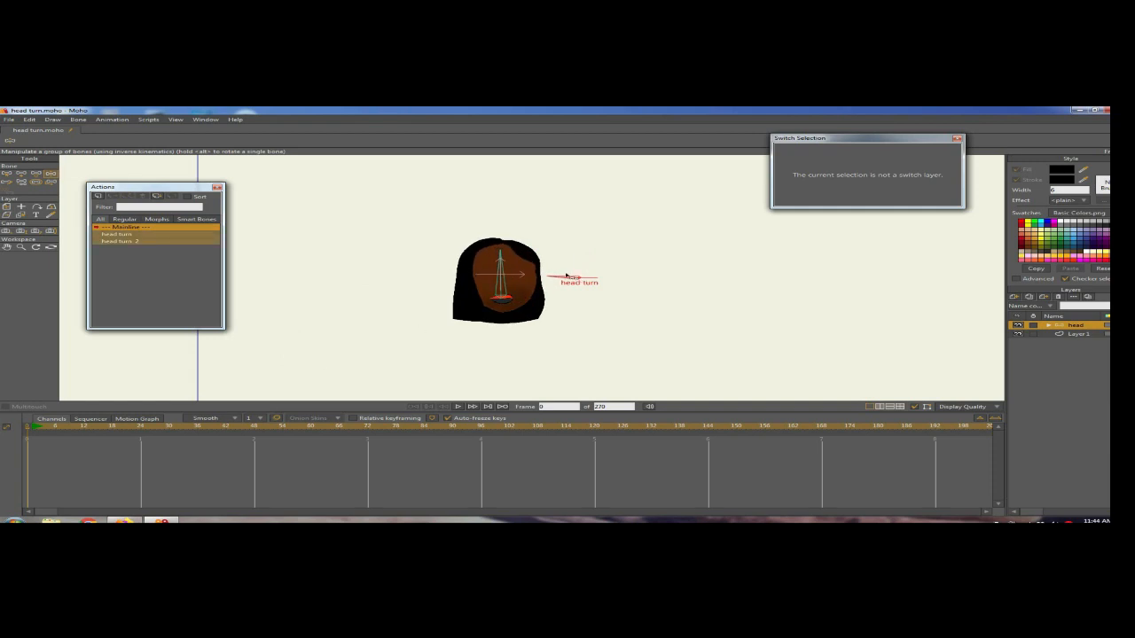
{"action": "left_click_drag", "start_coordinate": [649, 243], "coordinate": [555, 276]}
{"action": "left_click_drag", "start_coordinate": [565, 222], "coordinate": [670, 238]}
Step: Add a new vector layer directly above the lip layer inside the head group
{"action": "left_click", "coordinate": [1050, 327]}
{"action": "left_click", "coordinate": [1052, 335]}
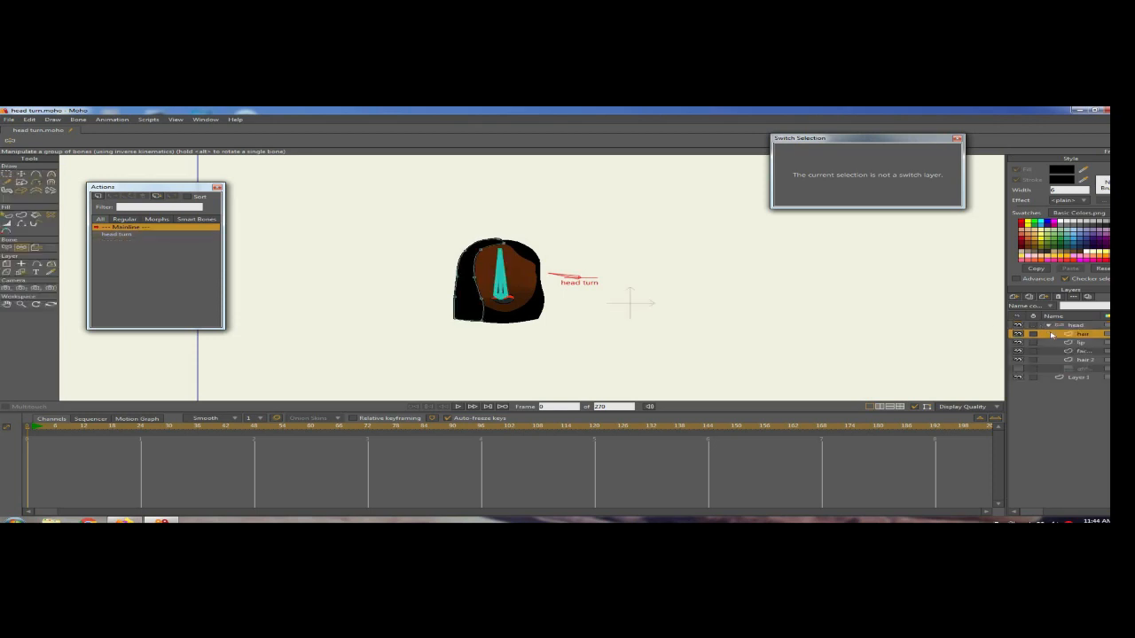
{"action": "left_click", "coordinate": [1059, 343]}
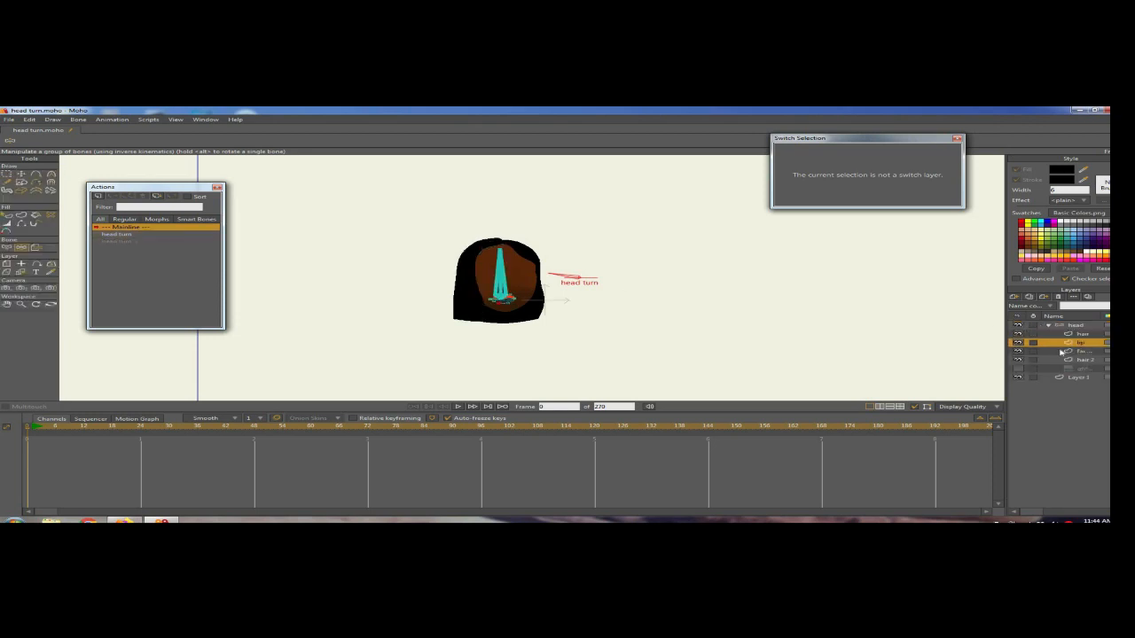
{"action": "left_click", "coordinate": [1067, 350]}
{"action": "left_click", "coordinate": [1067, 342]}
{"action": "left_click", "coordinate": [1048, 332]}
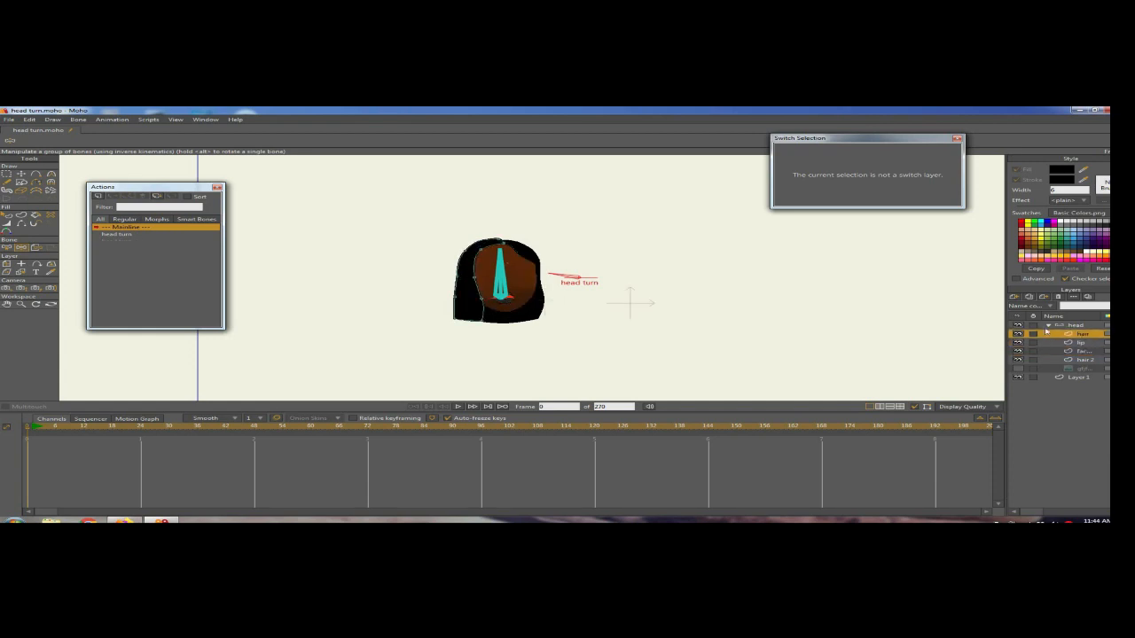
{"action": "left_click", "coordinate": [1051, 343]}
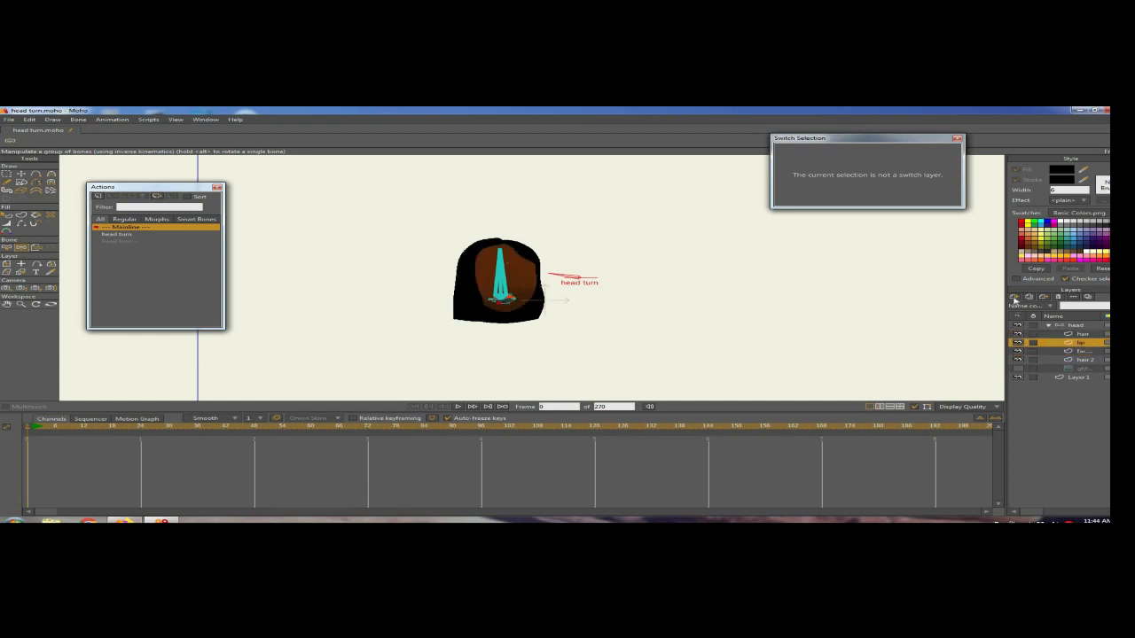
{"action": "left_click", "coordinate": [1028, 298]}
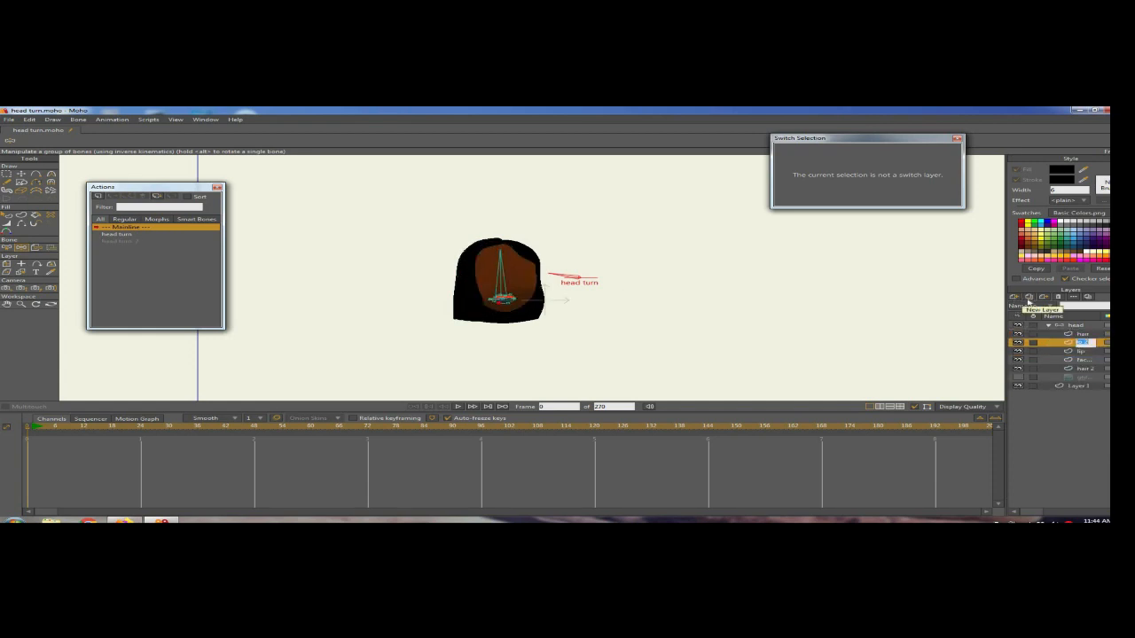
{"action": "key", "text": "ctrl+z"}
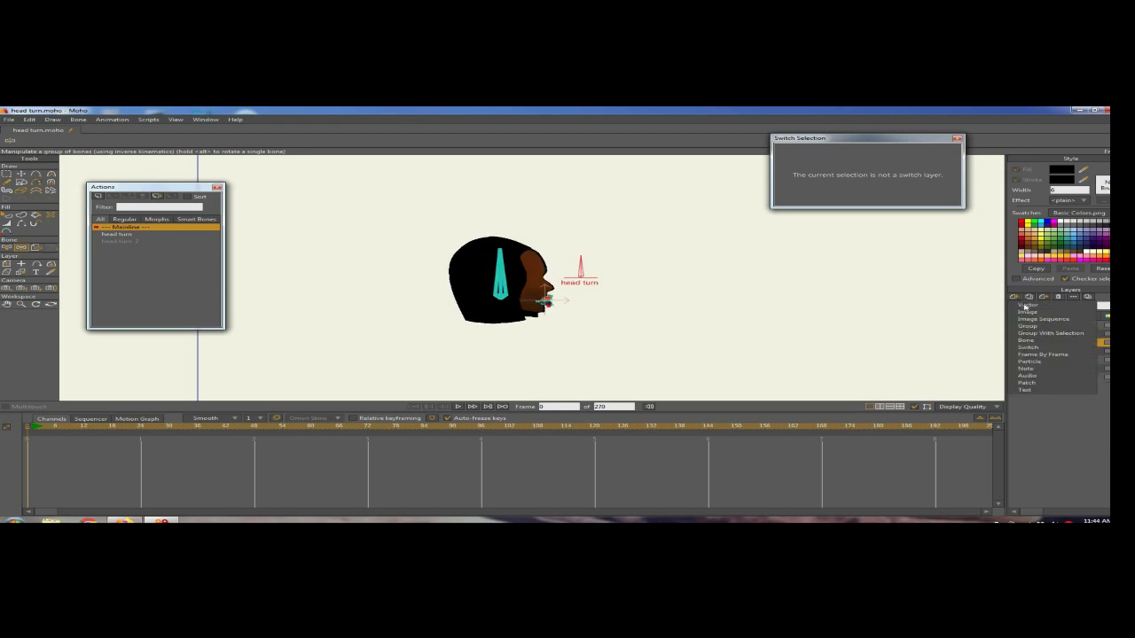
{"action": "left_click", "coordinate": [1026, 300]}
Step: Draw a narrow upright rectangle at the eye area, taper it toward its lower end, and position it along the front of the face
{"action": "scroll", "coordinate": [467, 267], "scroll_direction": "up", "scroll_amount": 5}
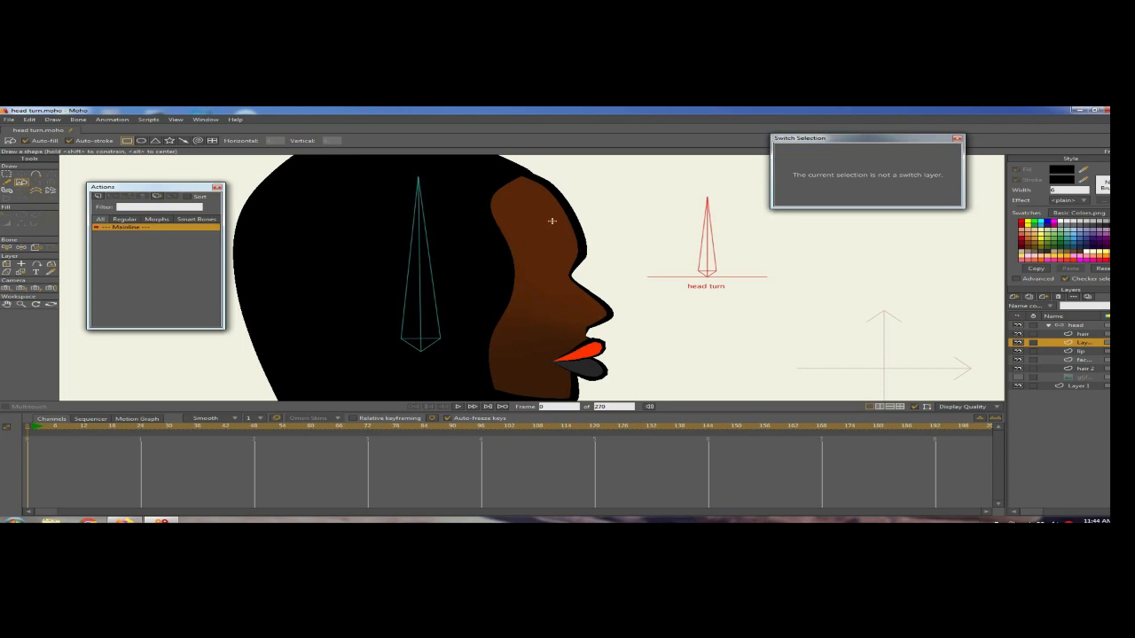
{"action": "left_click_drag", "start_coordinate": [549, 220], "coordinate": [574, 299]}
{"action": "key", "text": "t"}
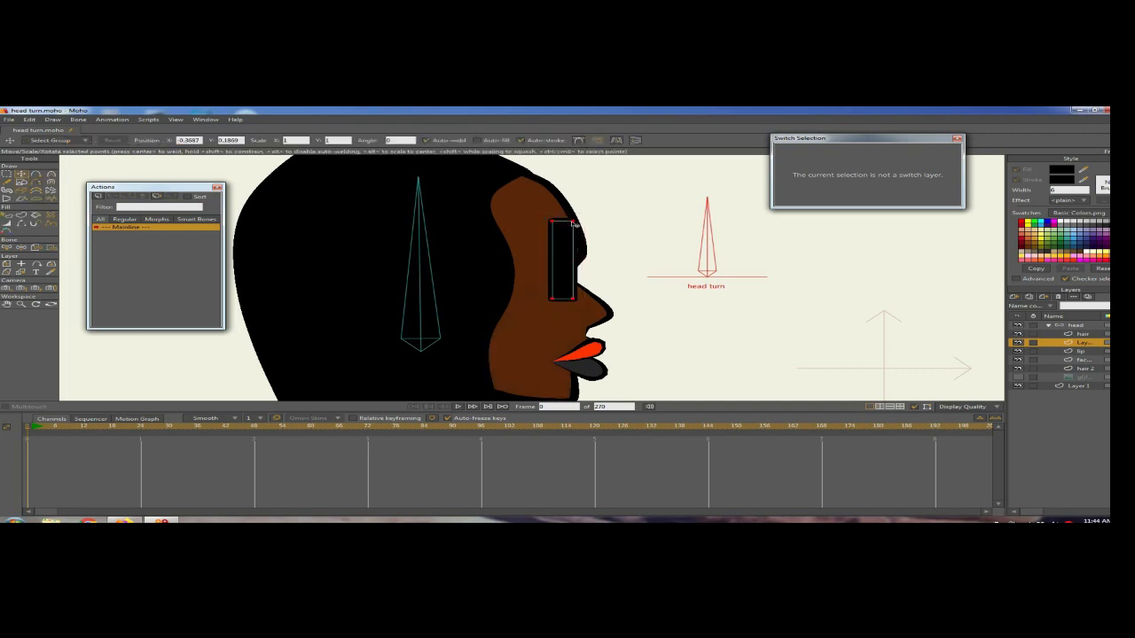
{"action": "left_click_drag", "start_coordinate": [570, 226], "coordinate": [569, 223]}
{"action": "left_click_drag", "start_coordinate": [551, 298], "coordinate": [566, 298]}
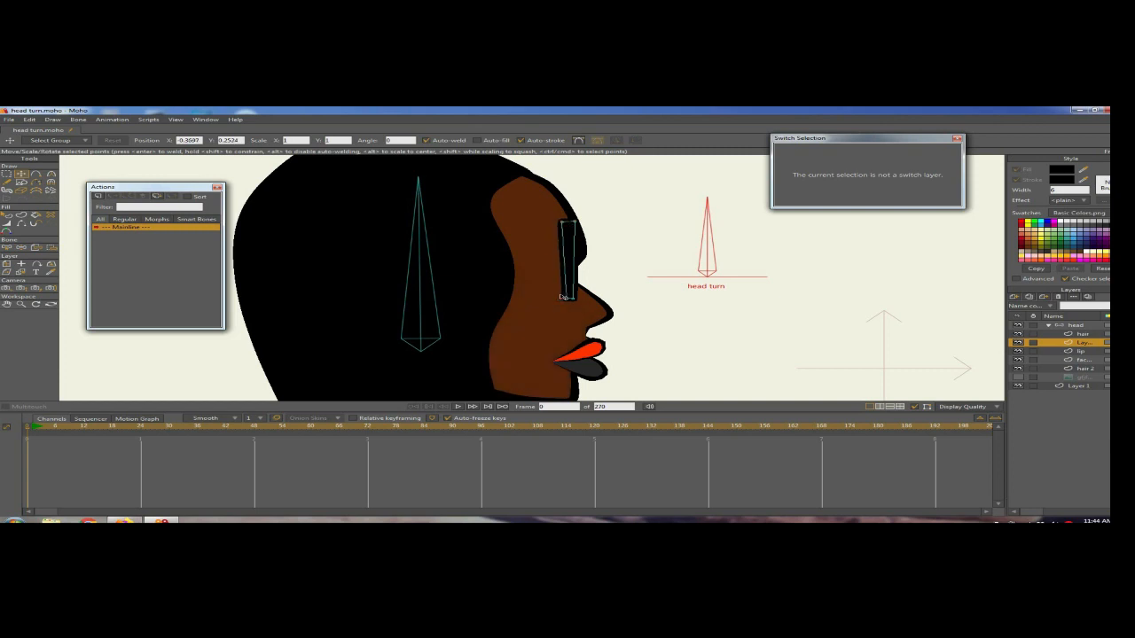
{"action": "left_click_drag", "start_coordinate": [580, 228], "coordinate": [587, 248]}
{"action": "left_click", "coordinate": [576, 249]}
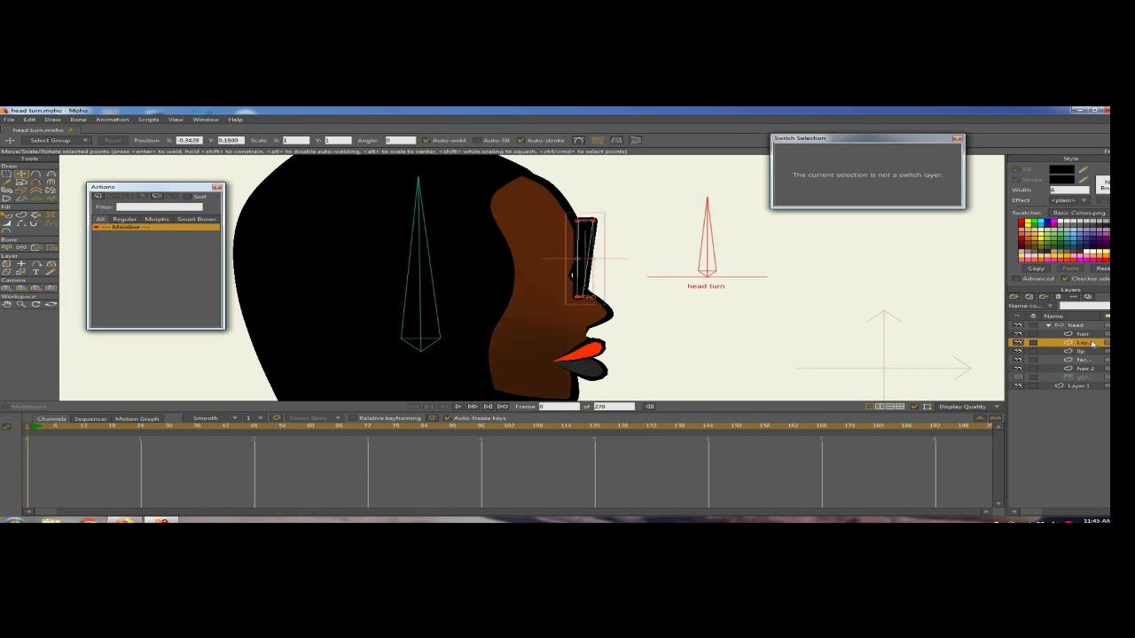
Step: Rename the new vector layer as lense
{"action": "double_click", "coordinate": [1084, 342]}
{"action": "key", "text": "BackSpace"}
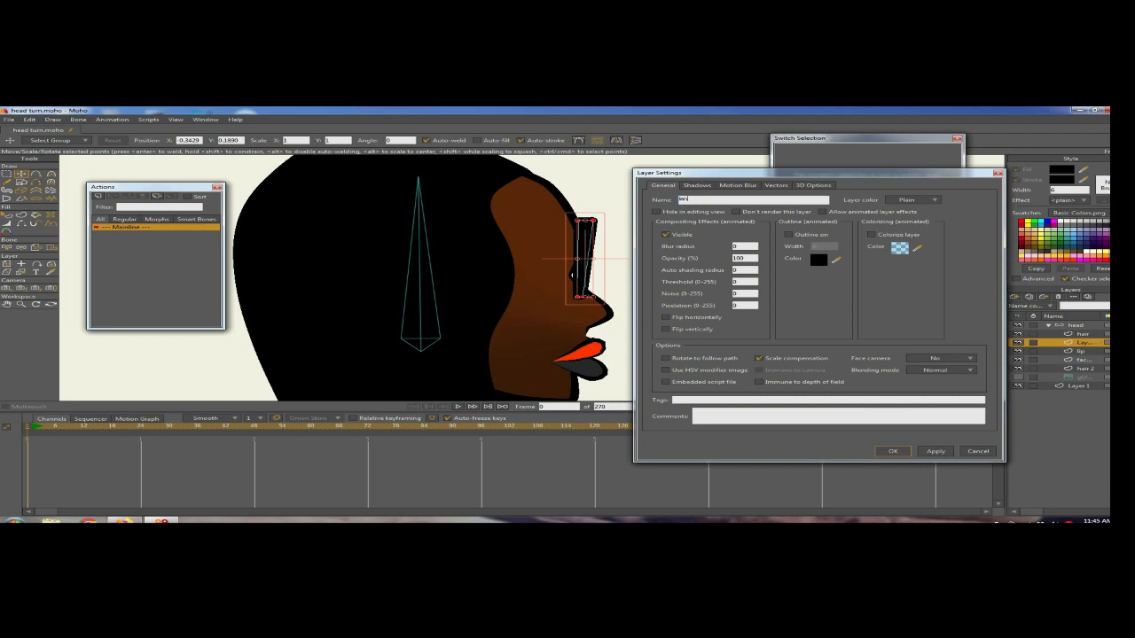
{"action": "type", "text": "lens"}
{"action": "key", "text": "Return"}
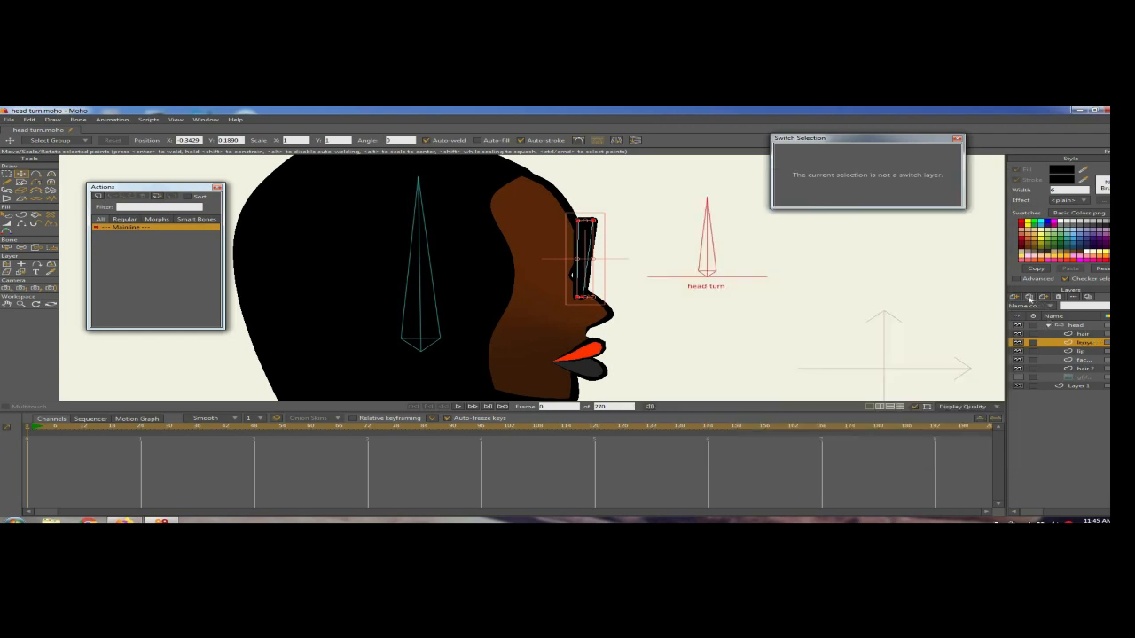
Step: Duplicate the lense layer and move the original lense layer between the face and hair 2 layers
{"action": "left_click", "coordinate": [1028, 298]}
{"action": "left_click", "coordinate": [1081, 353]}
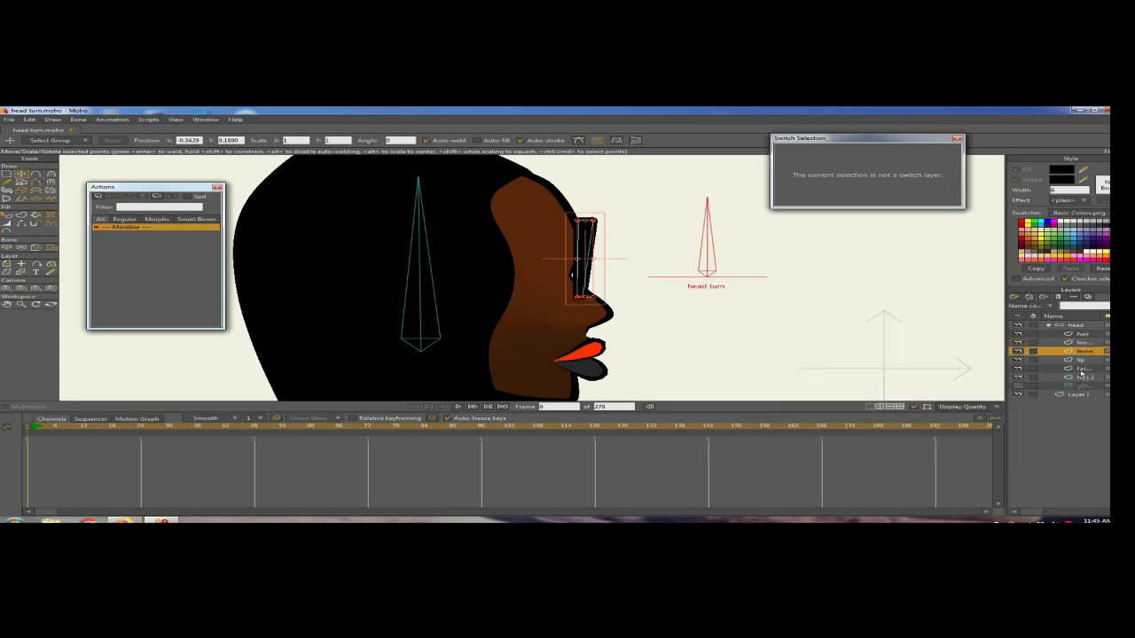
{"action": "left_click_drag", "start_coordinate": [1082, 376], "coordinate": [1082, 376]}
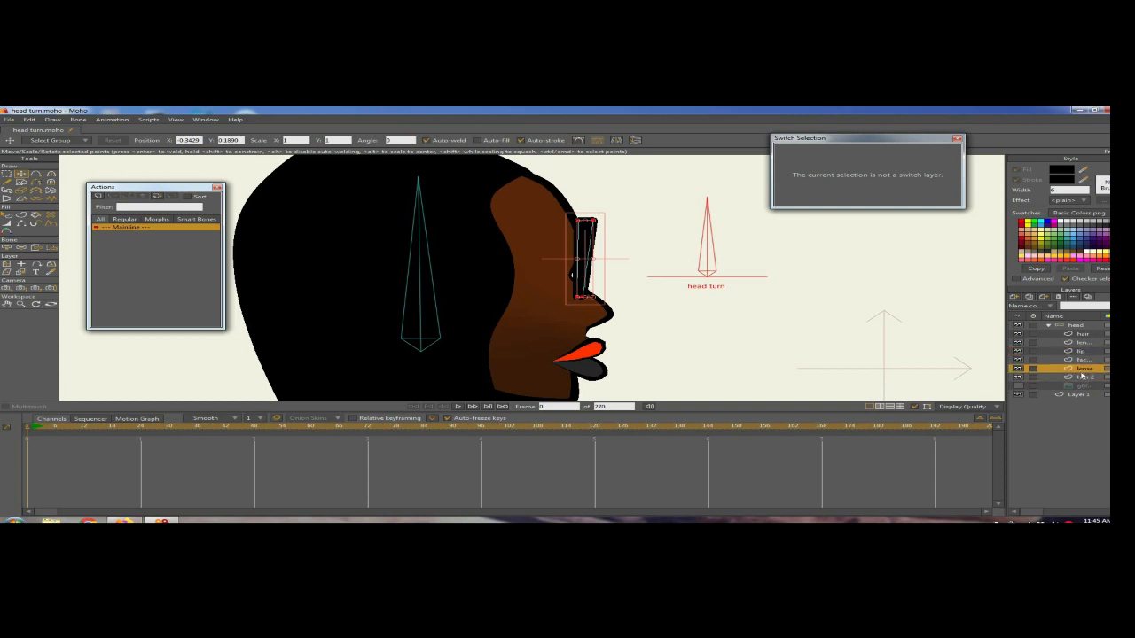
Step: Bind both lens layers, the one above the lip layer and the one below the face layer, to the head bone
{"action": "left_click", "coordinate": [1084, 352]}
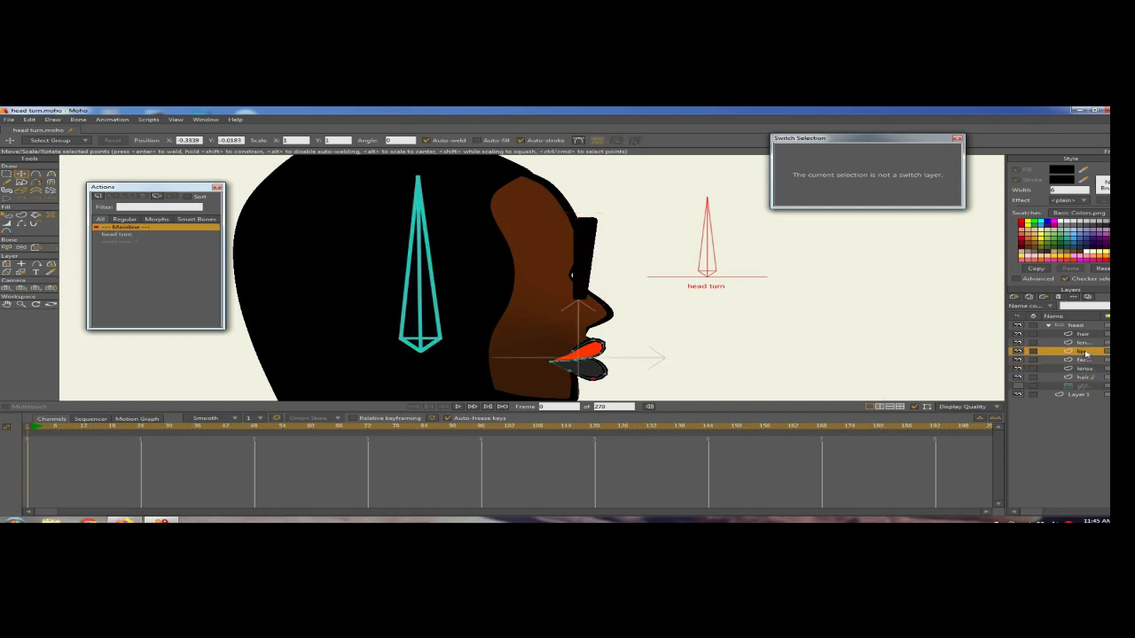
{"action": "left_click", "coordinate": [1078, 342]}
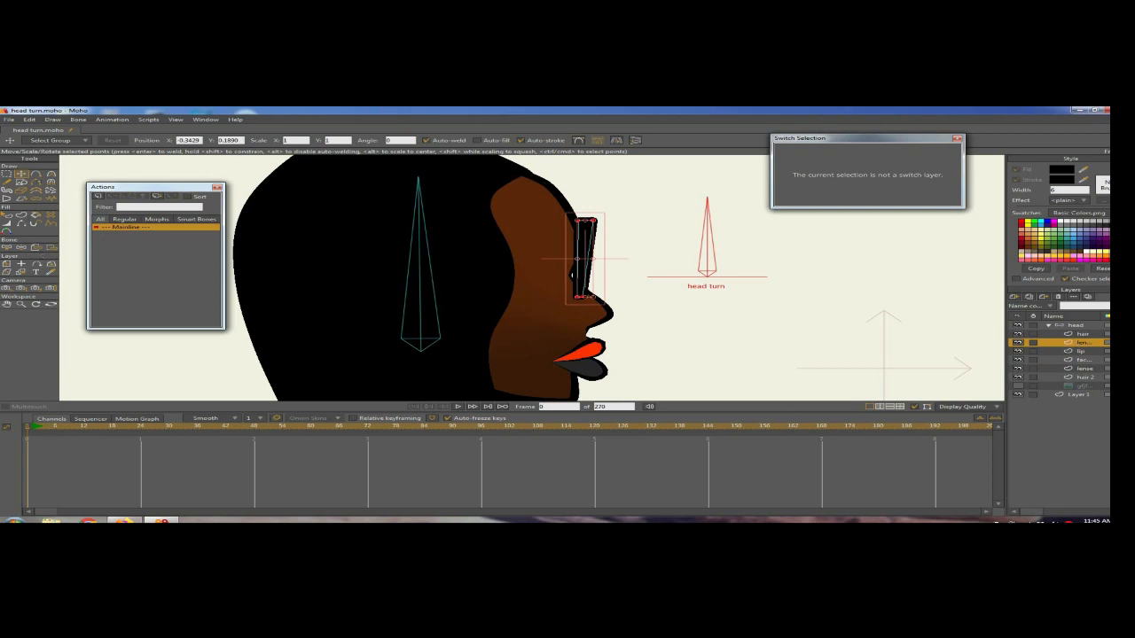
{"action": "key", "text": "b"}
{"action": "left_click", "coordinate": [417, 300]}
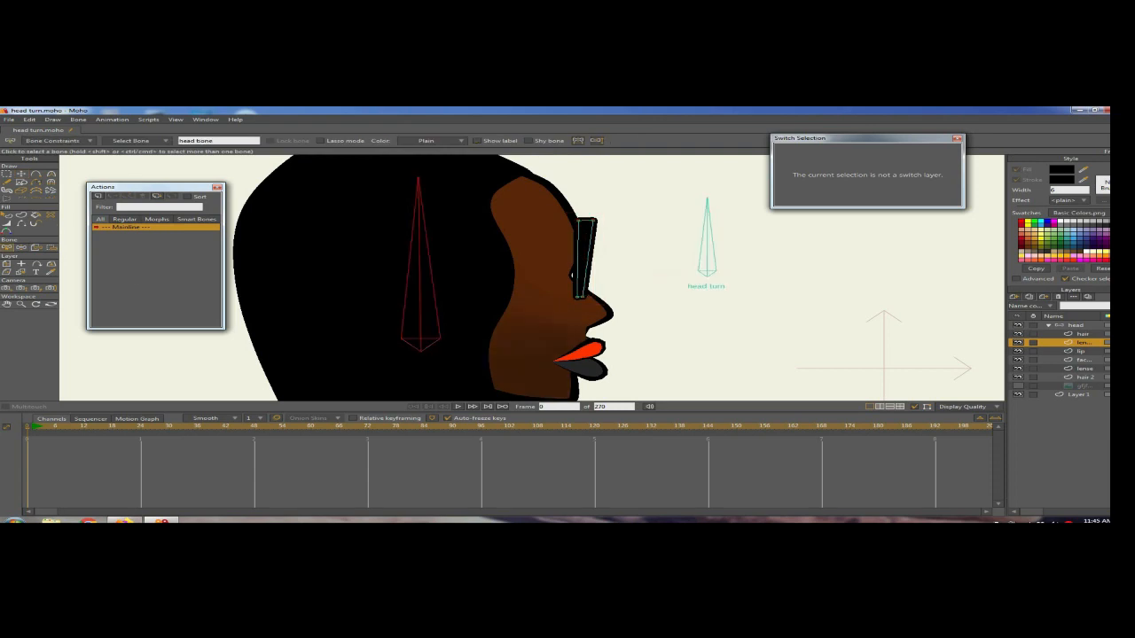
{"action": "left_click", "coordinate": [34, 249]}
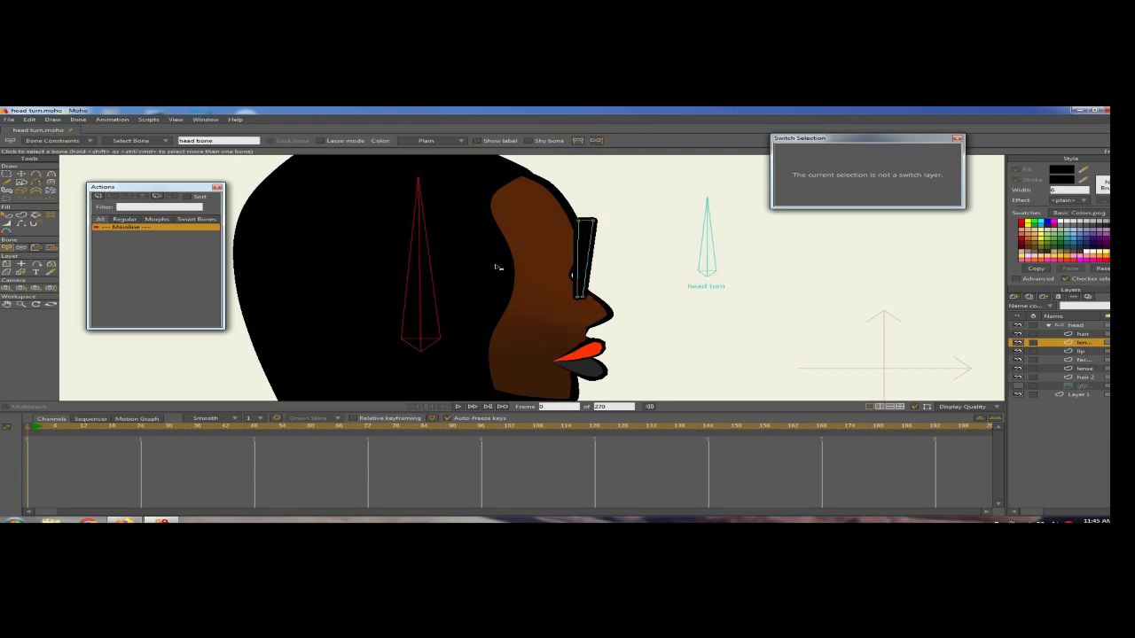
{"action": "left_click", "coordinate": [433, 299]}
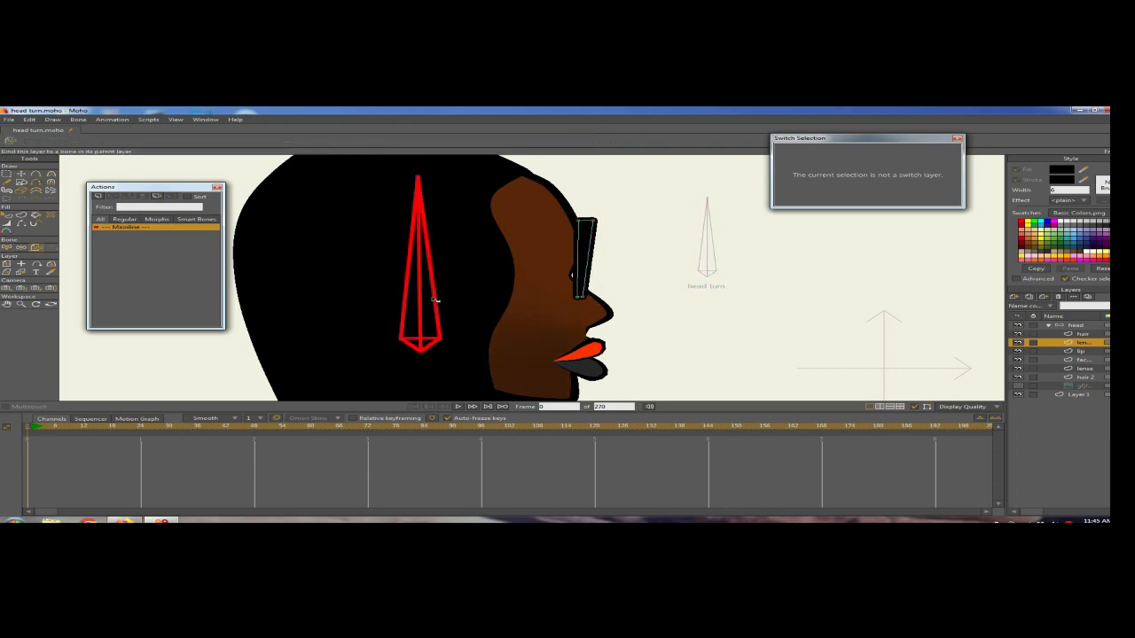
{"action": "left_click", "coordinate": [1080, 355]}
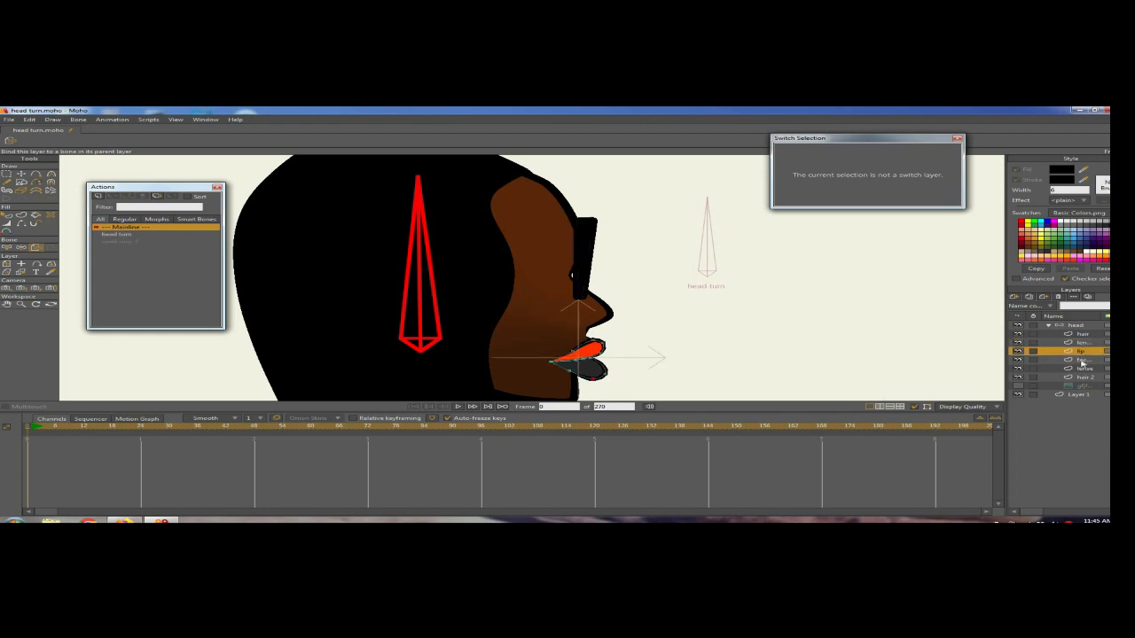
{"action": "left_click", "coordinate": [1084, 369]}
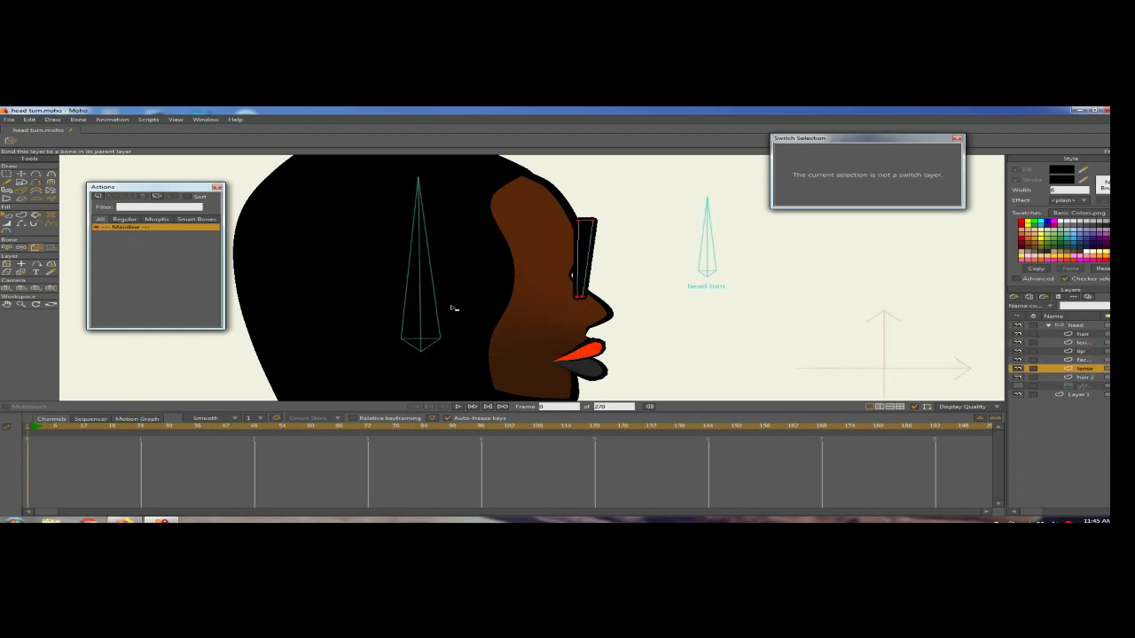
{"action": "left_click", "coordinate": [452, 308]}
Step: Open the head turn action at frame 24 and move the upper lens layer's shape over the eye area beside the hair strand
{"action": "left_click", "coordinate": [1076, 325]}
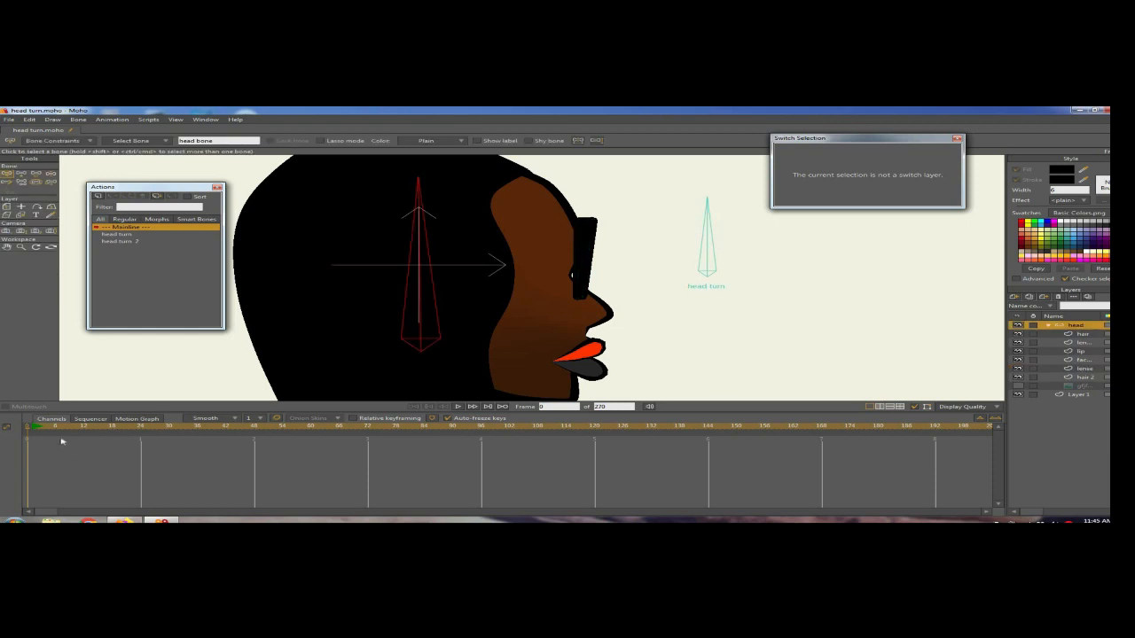
{"action": "double_click", "coordinate": [116, 234]}
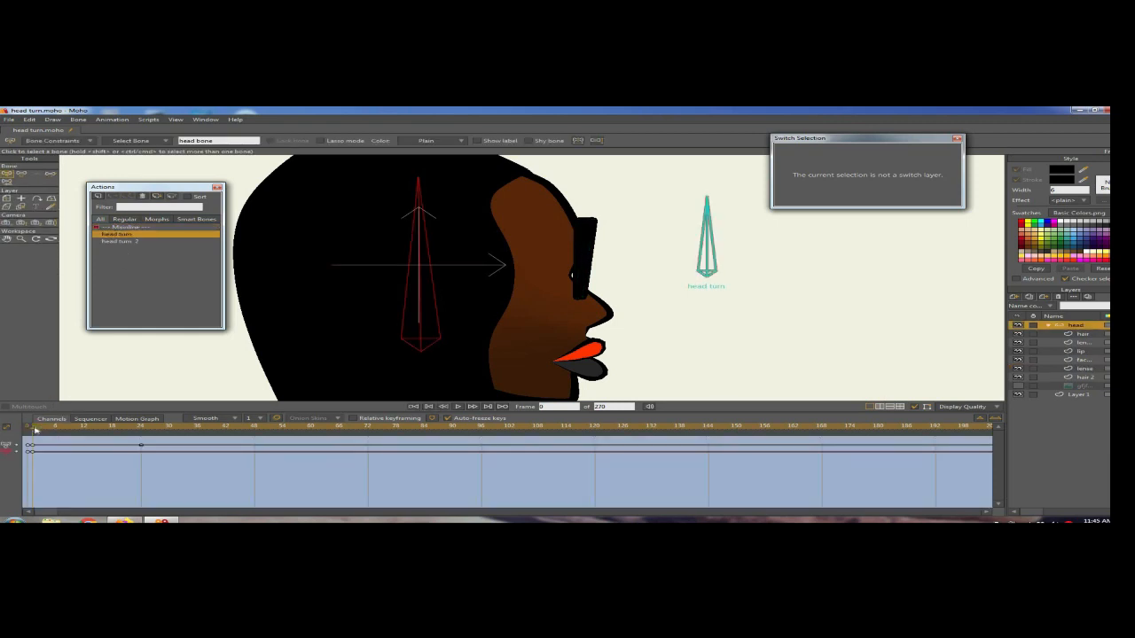
{"action": "left_click_drag", "start_coordinate": [36, 429], "coordinate": [142, 438]}
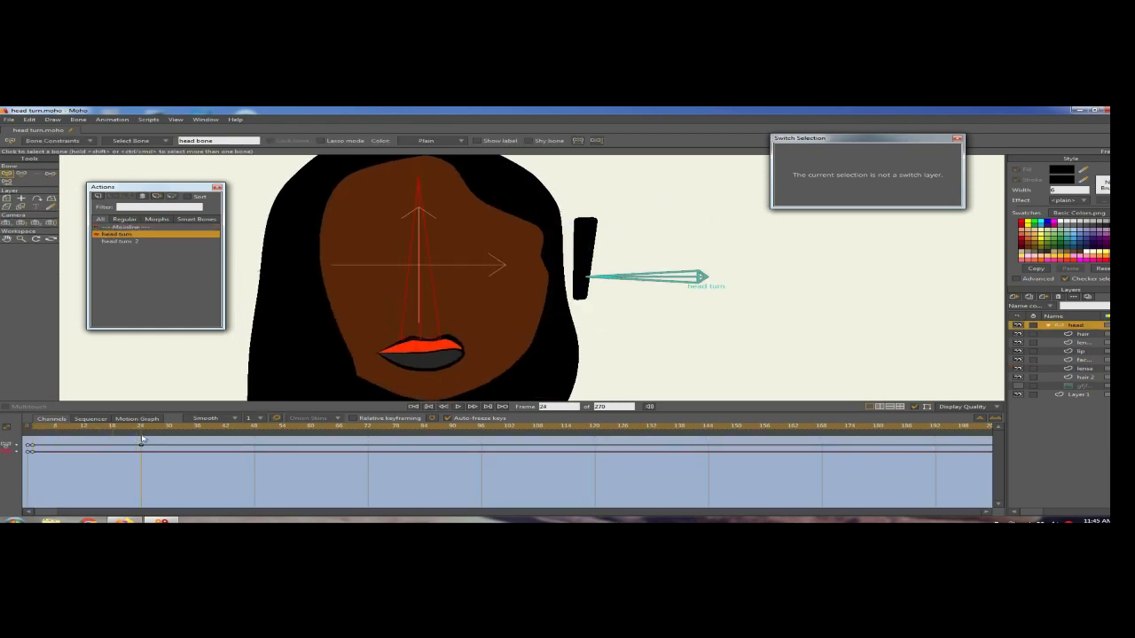
{"action": "left_click", "coordinate": [1076, 341]}
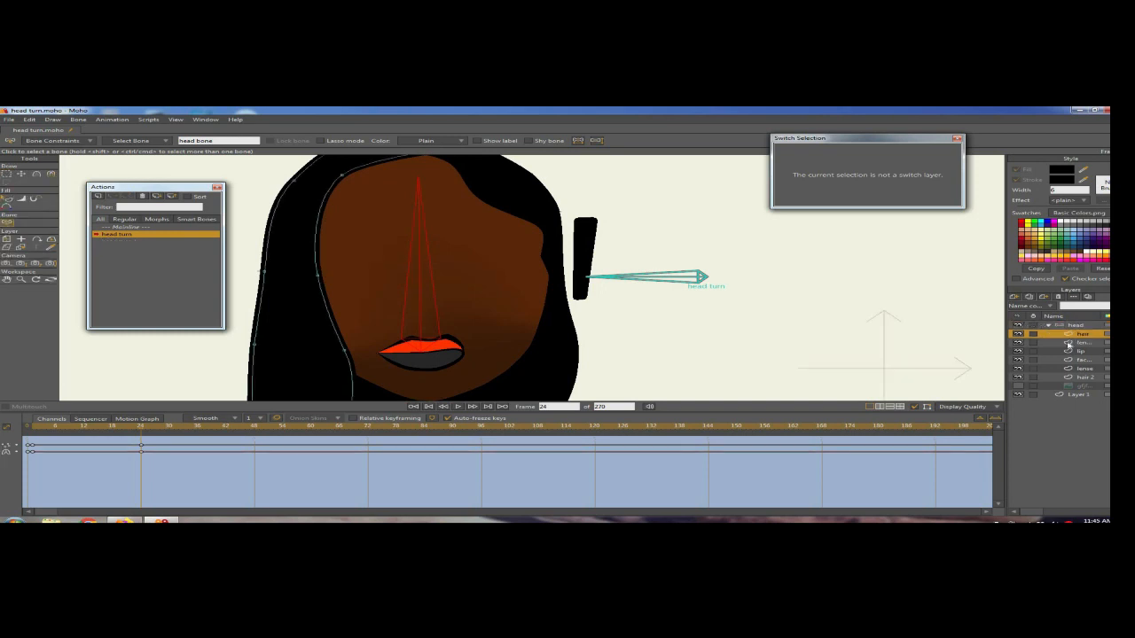
{"action": "left_click", "coordinate": [22, 173]}
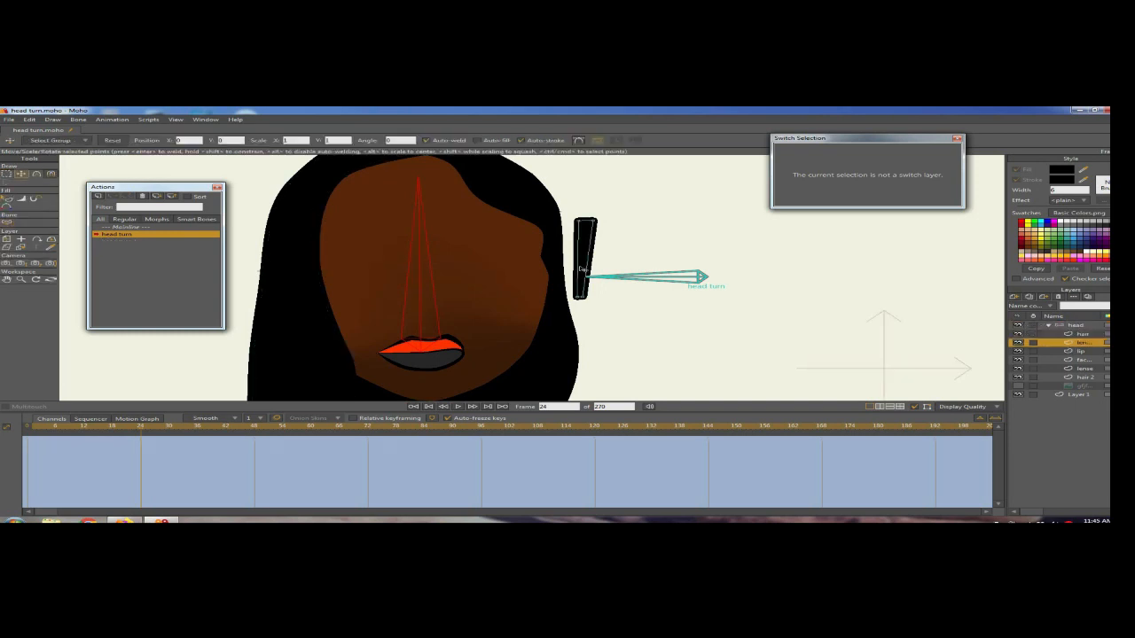
{"action": "left_click", "coordinate": [582, 268]}
{"action": "left_click_drag", "start_coordinate": [390, 270], "coordinate": [369, 268]}
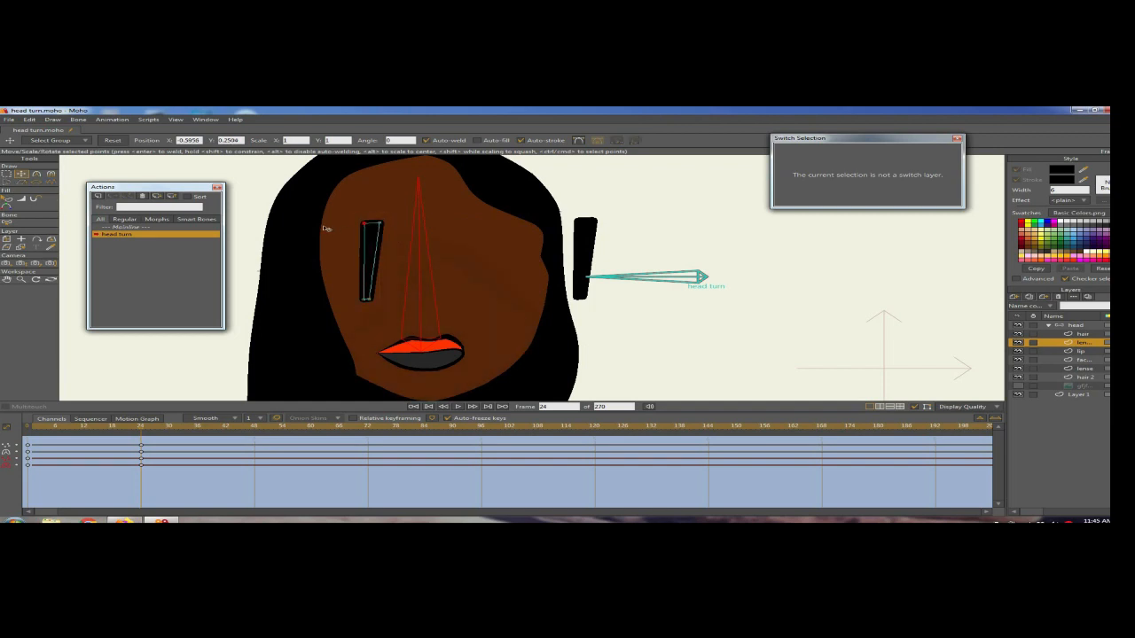
Step: Spread the corners of this lens into a wide shape that narrows downward and overlaps the hair at its outer edge
{"action": "left_click_drag", "start_coordinate": [365, 225], "coordinate": [413, 227]}
{"action": "left_click_drag", "start_coordinate": [365, 299], "coordinate": [410, 307]}
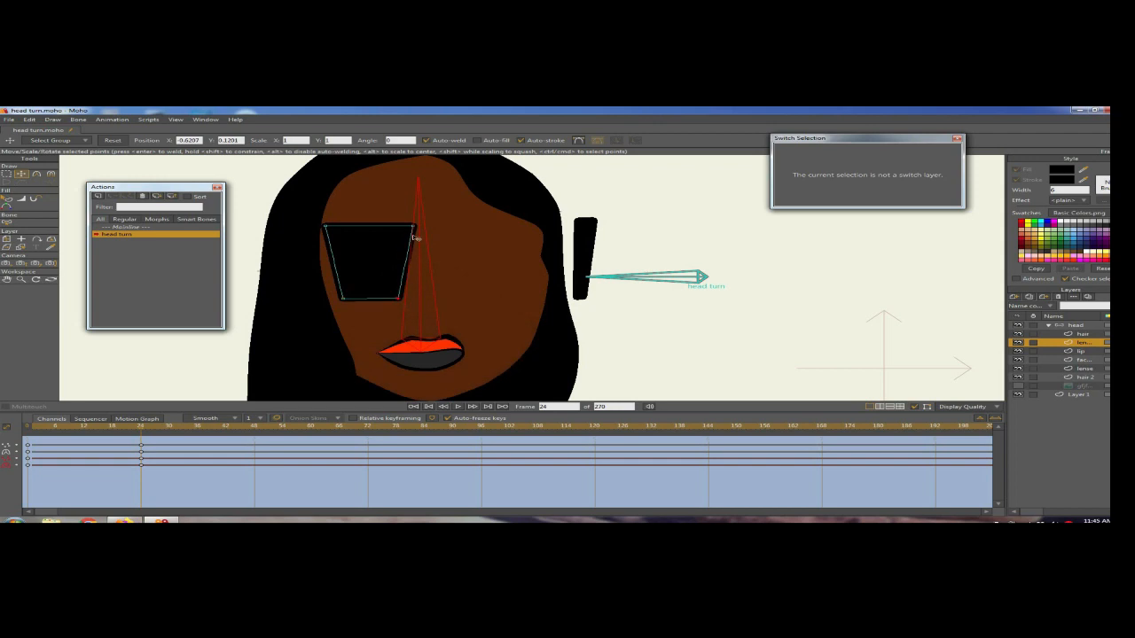
{"action": "left_click_drag", "start_coordinate": [417, 239], "coordinate": [429, 240]}
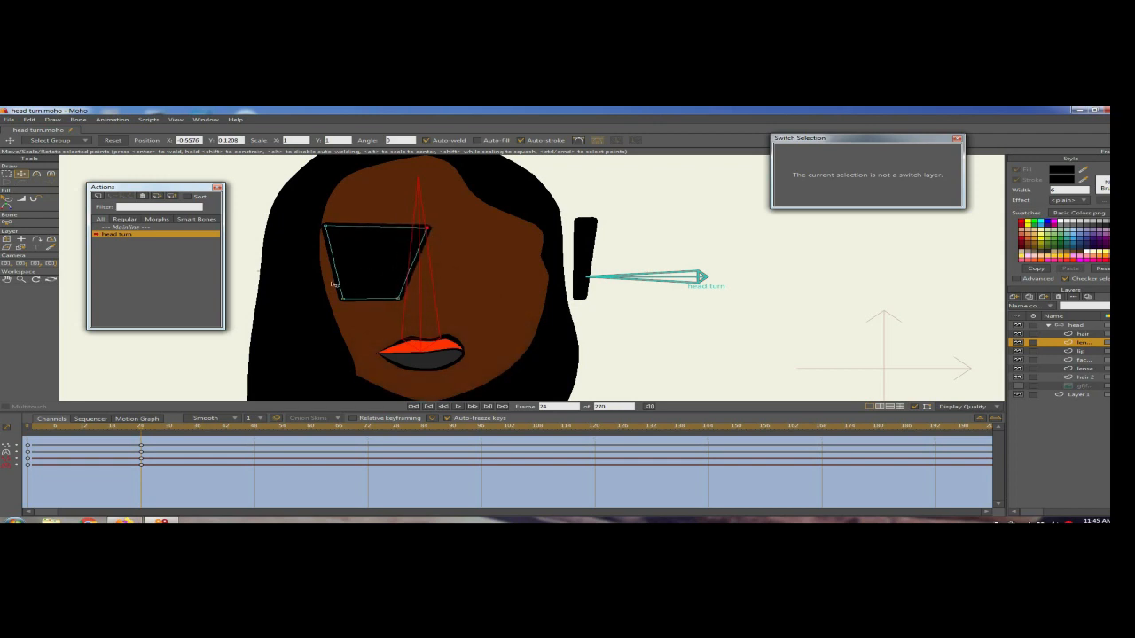
{"action": "left_click_drag", "start_coordinate": [348, 285], "coordinate": [337, 269]}
{"action": "left_click_drag", "start_coordinate": [419, 312], "coordinate": [429, 293]}
{"action": "left_click_drag", "start_coordinate": [352, 282], "coordinate": [406, 300]}
{"action": "left_click_drag", "start_coordinate": [347, 242], "coordinate": [319, 244]}
{"action": "left_click", "coordinate": [330, 298]}
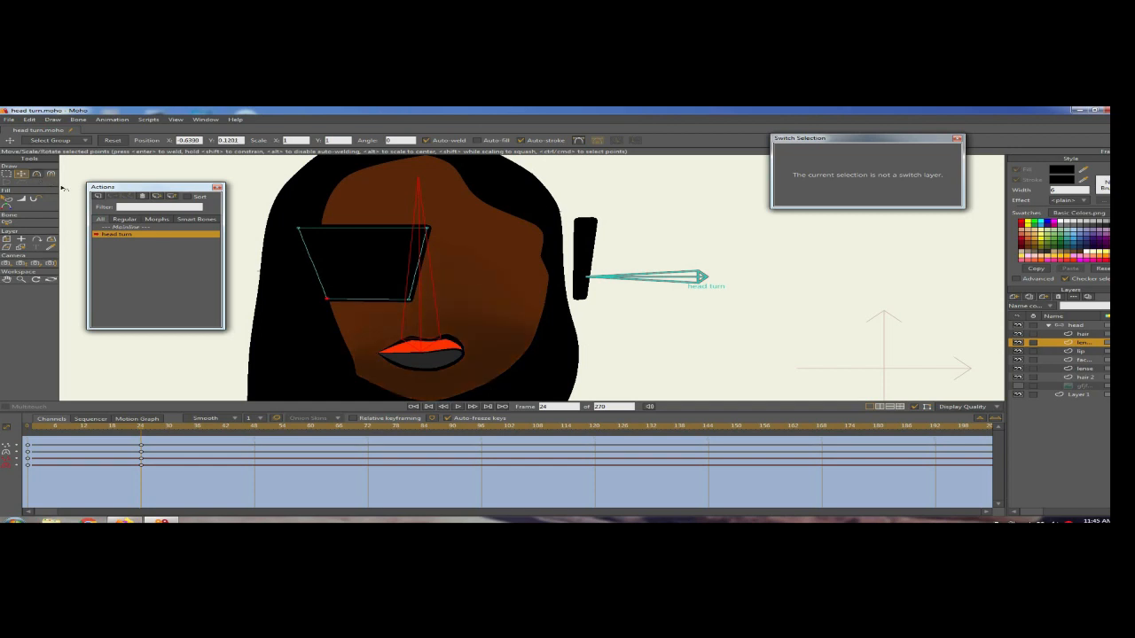
Step: Round the lens's lower corners and lower its inner upper corner so the top edge slopes toward the nose
{"action": "left_click", "coordinate": [36, 174]}
{"action": "left_click_drag", "start_coordinate": [302, 310], "coordinate": [554, 276]}
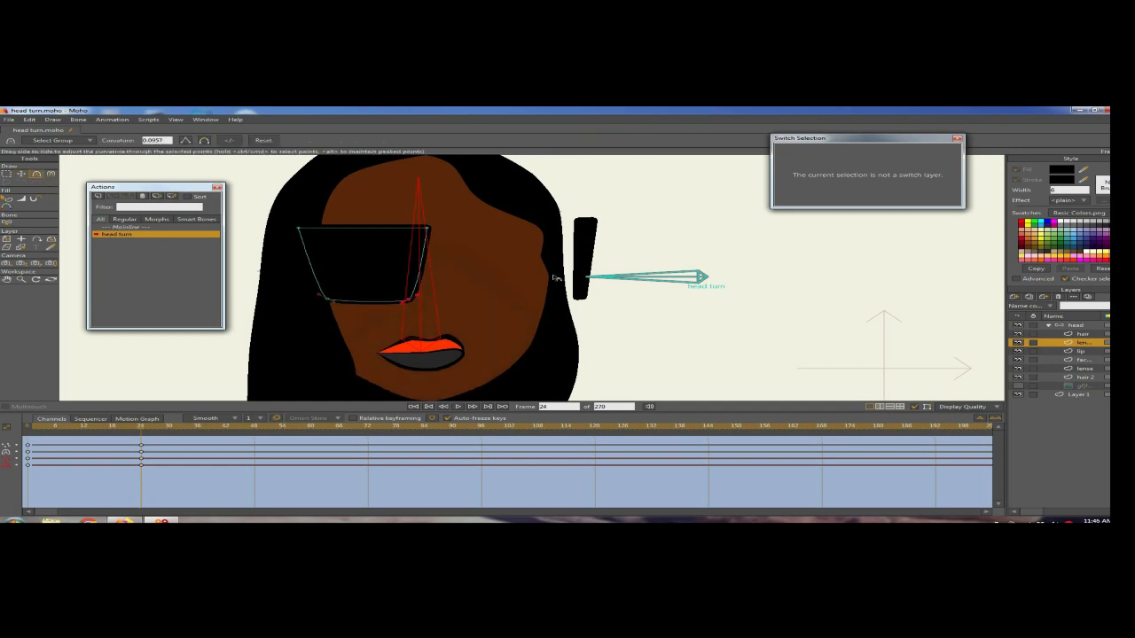
{"action": "key", "text": "t"}
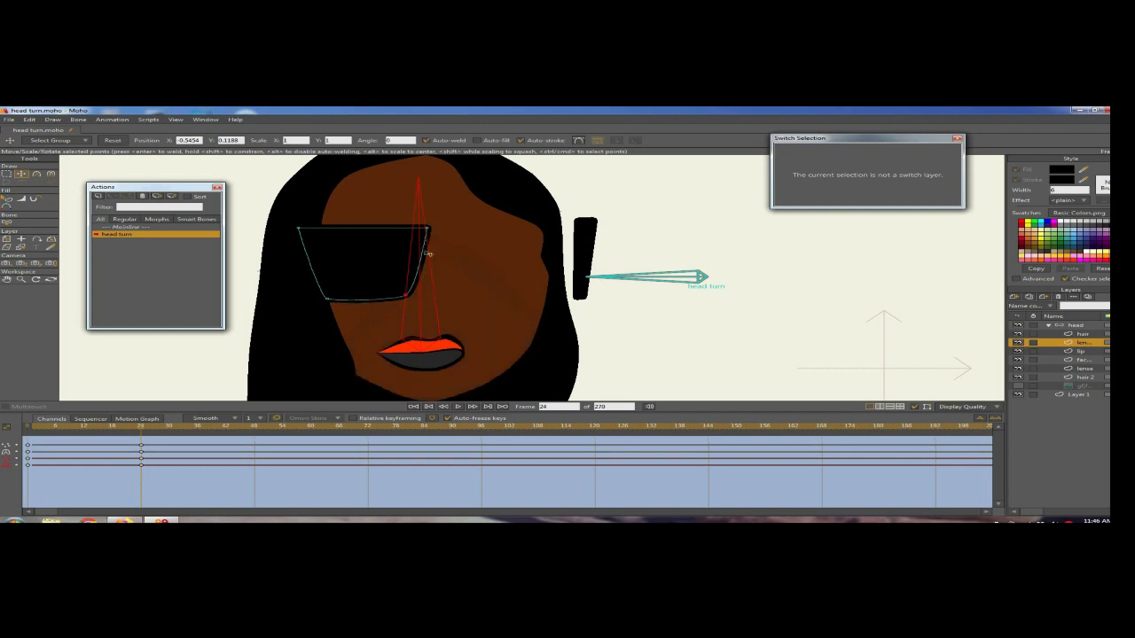
{"action": "left_click_drag", "start_coordinate": [430, 240], "coordinate": [458, 258]}
{"action": "left_click", "coordinate": [301, 227]}
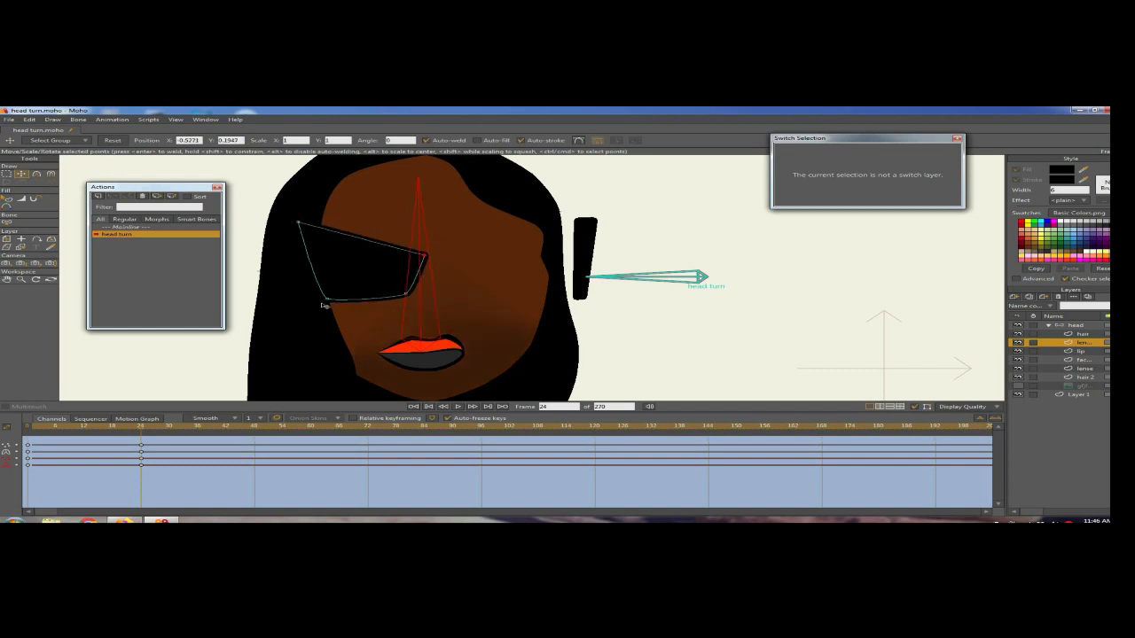
{"action": "left_click_drag", "start_coordinate": [326, 307], "coordinate": [327, 302]}
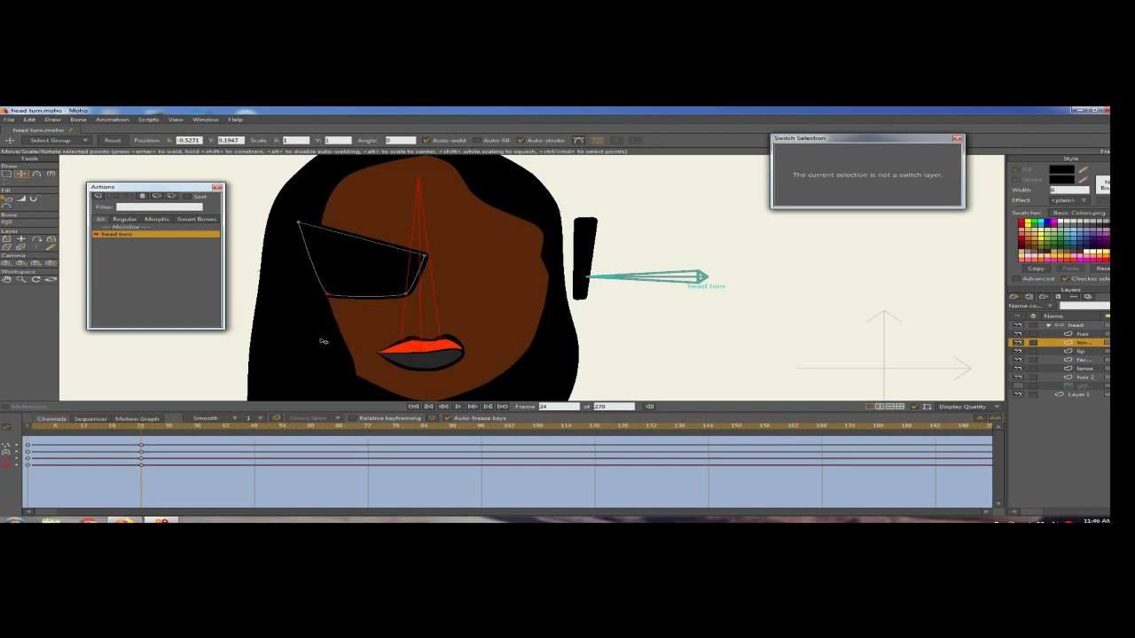
Step: Copy this lens's frame 0 keyframes to frame 1 of the head turn action, and return to frame 24
{"action": "left_click_drag", "start_coordinate": [85, 432], "coordinate": [16, 475]}
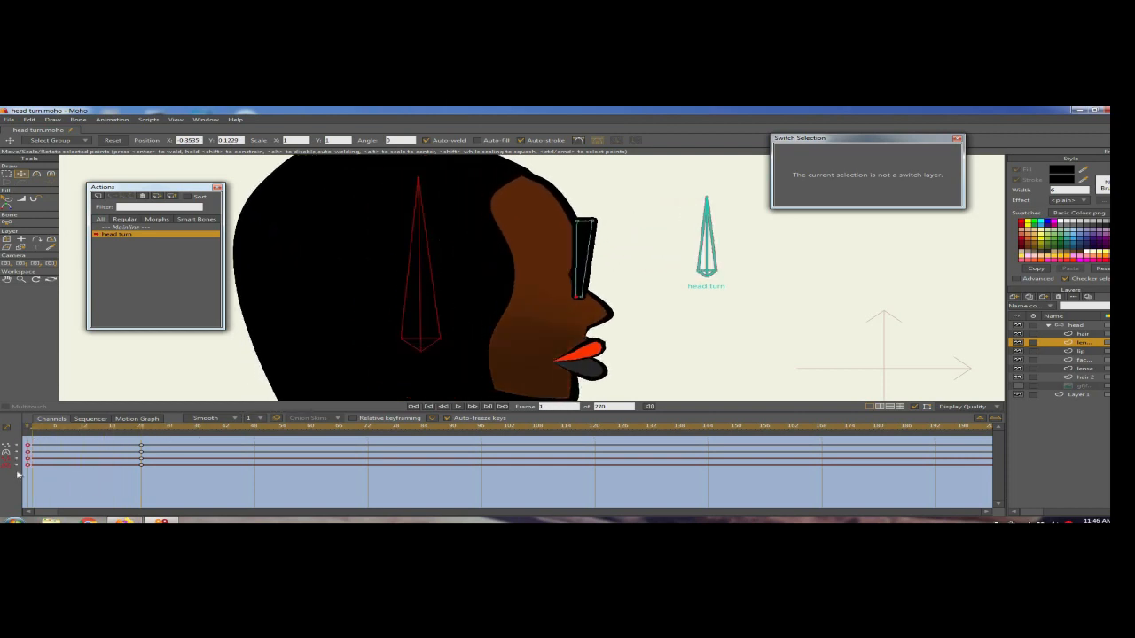
{"action": "key", "text": "ctrl+v"}
{"action": "mouse_move", "coordinate": [39, 431]}
{"action": "left_mouse_down"}
{"action": "mouse_move", "coordinate": [169, 442]}
{"action": "mouse_move", "coordinate": [139, 440]}
{"action": "left_mouse_up"}
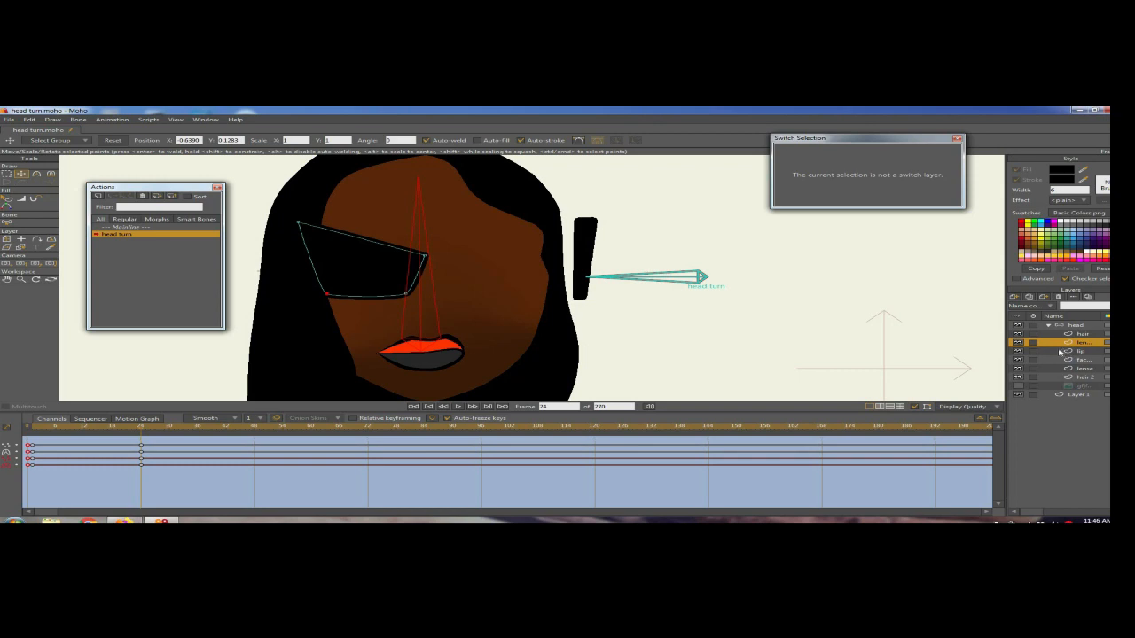
Step: Move the lense shape below the face layer to the other eye and widen it, raising its outer upper corner
{"action": "left_click", "coordinate": [1061, 352]}
{"action": "left_click", "coordinate": [1060, 368]}
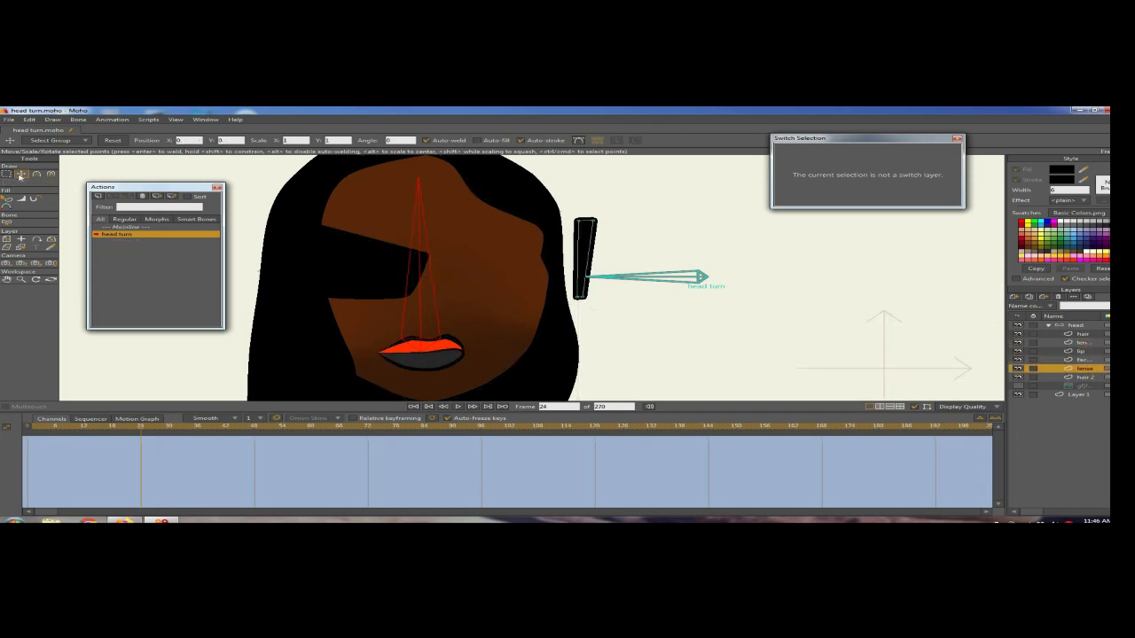
{"action": "left_click", "coordinate": [584, 255]}
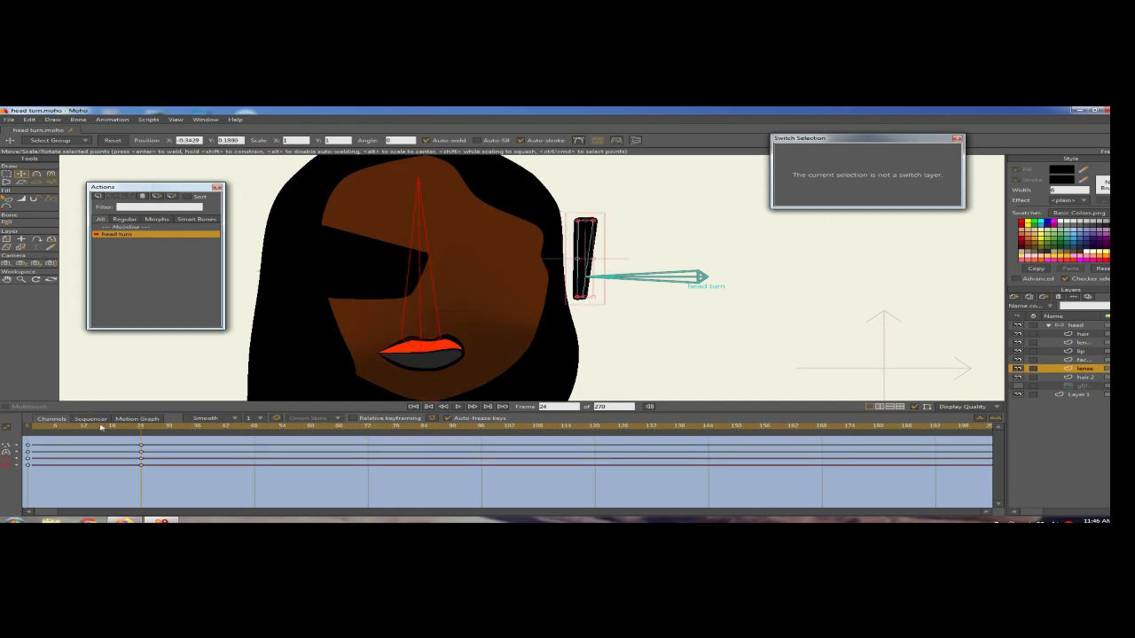
{"action": "left_click_drag", "start_coordinate": [588, 271], "coordinate": [451, 301]}
{"action": "left_click_drag", "start_coordinate": [483, 226], "coordinate": [564, 240]}
Step: Curve both lower corners of the second lens slightly
{"action": "left_click", "coordinate": [35, 173]}
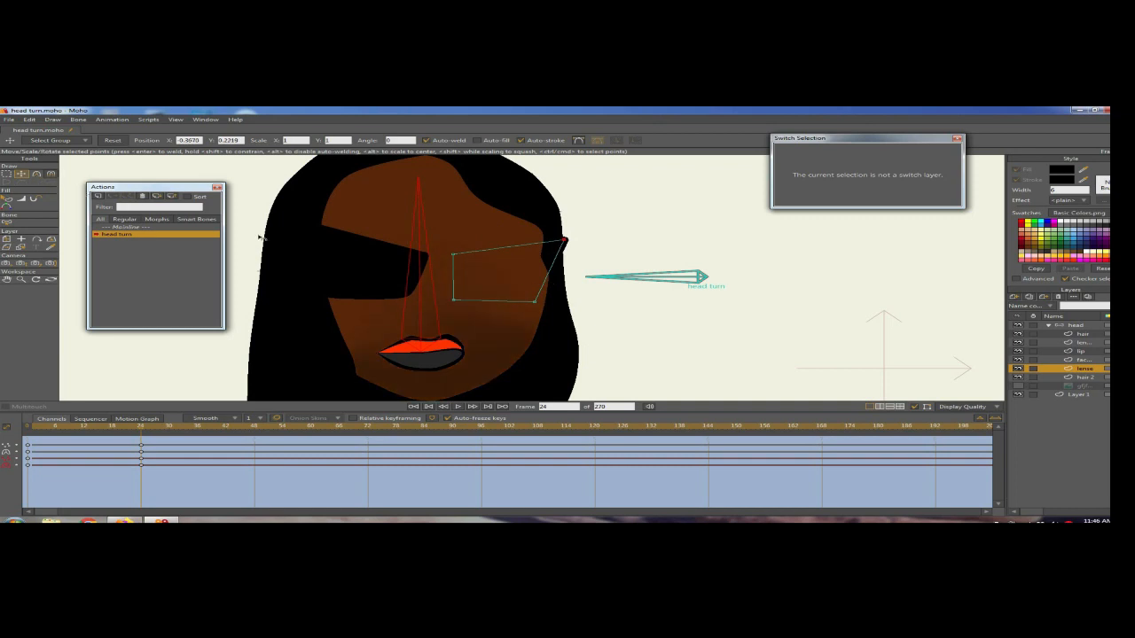
{"action": "left_click", "coordinate": [535, 302]}
{"action": "left_click_drag", "start_coordinate": [608, 301], "coordinate": [458, 304]}
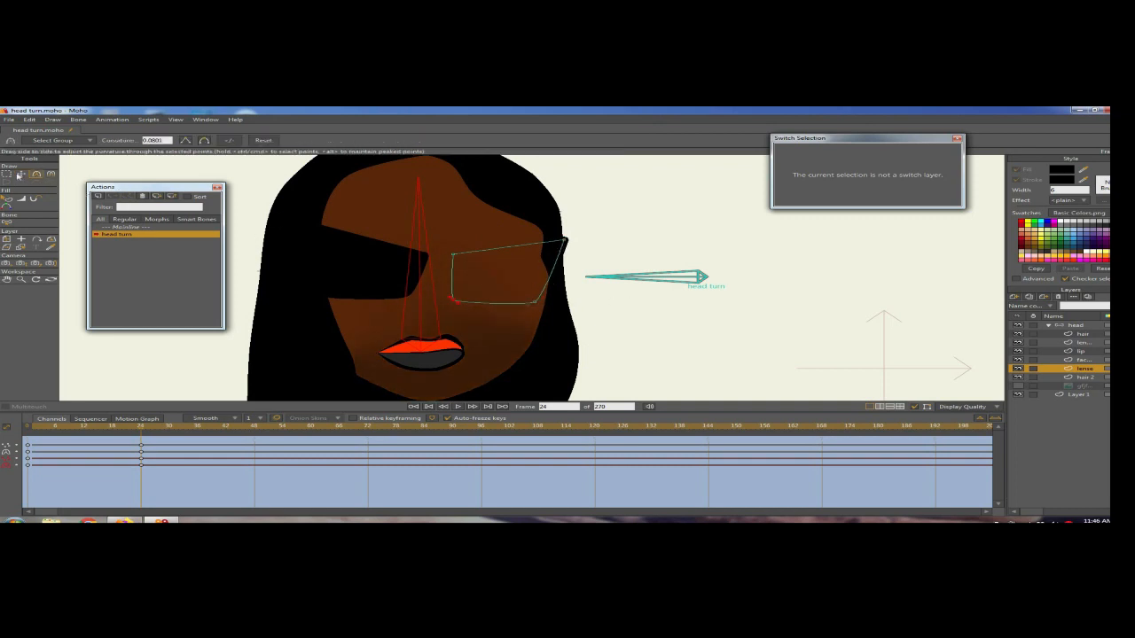
Step: Fine-tune the second lens's corner points, bringing the inner upper corner closer to the nose and the outer upper corner slightly inward
{"action": "key", "text": "t"}
{"action": "left_click_drag", "start_coordinate": [462, 251], "coordinate": [450, 251]}
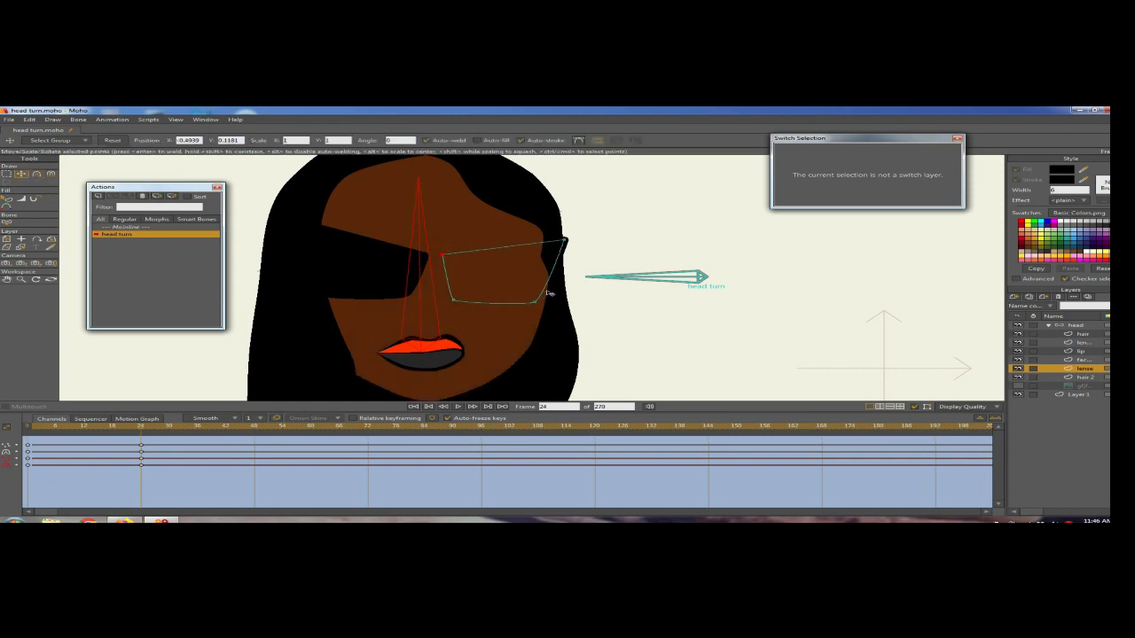
{"action": "left_click_drag", "start_coordinate": [544, 294], "coordinate": [548, 292]}
{"action": "left_click_drag", "start_coordinate": [562, 249], "coordinate": [558, 251]}
{"action": "left_click_drag", "start_coordinate": [484, 305], "coordinate": [543, 298]}
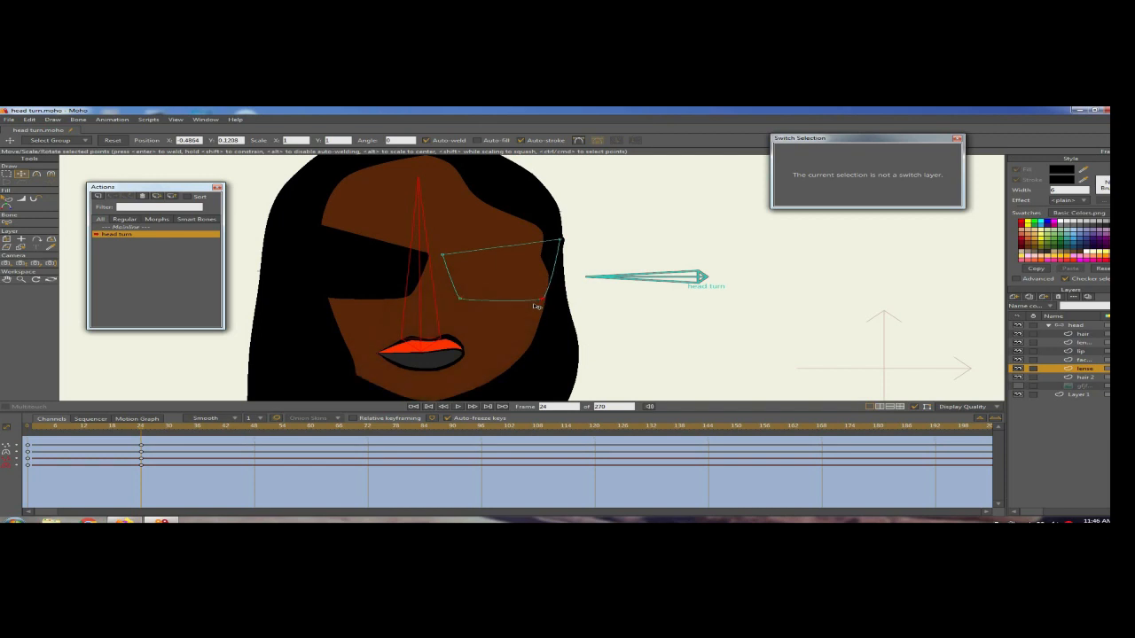
Step: Copy the second lens's frame 0 keyframes to frame 1 of the head turn action
{"action": "left_click_drag", "start_coordinate": [39, 440], "coordinate": [32, 440]}
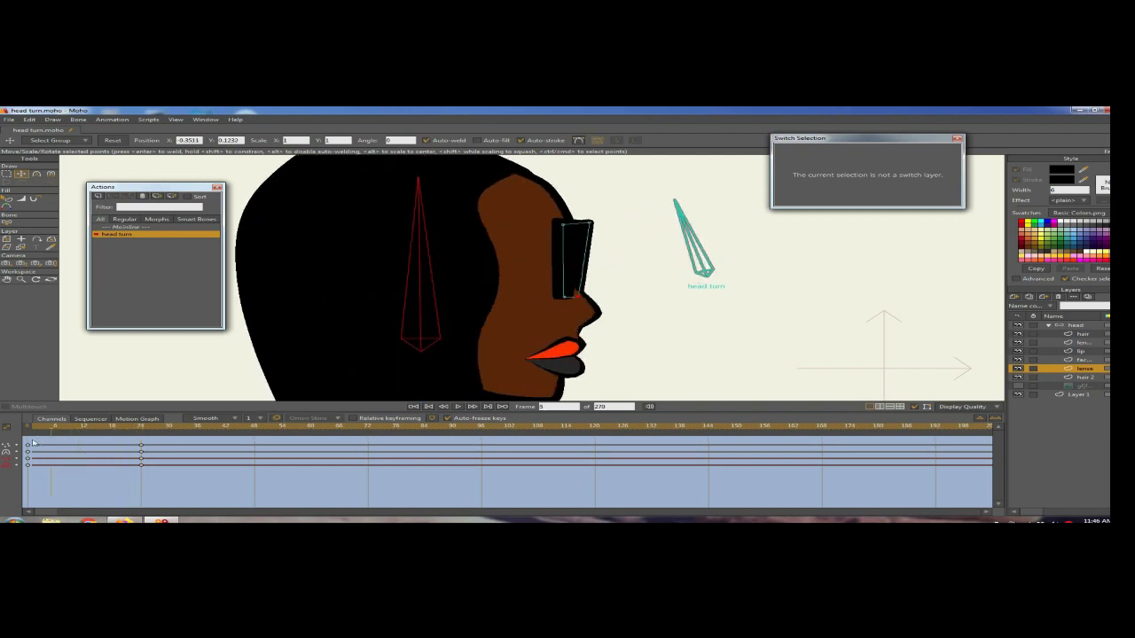
{"action": "left_click_drag", "start_coordinate": [22, 480], "coordinate": [39, 444]}
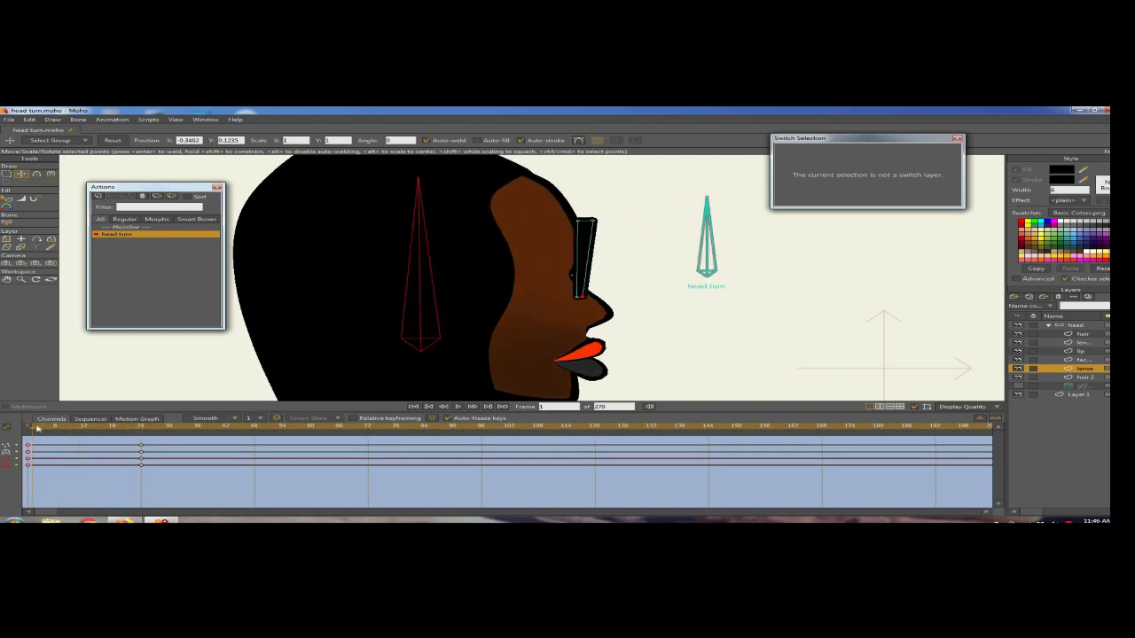
{"action": "key", "text": "ctrl+v"}
{"action": "left_click", "coordinate": [139, 430]}
Step: Return to frame 0 of the Mainline, select the head layer, and collapse its group
{"action": "left_click", "coordinate": [413, 407]}
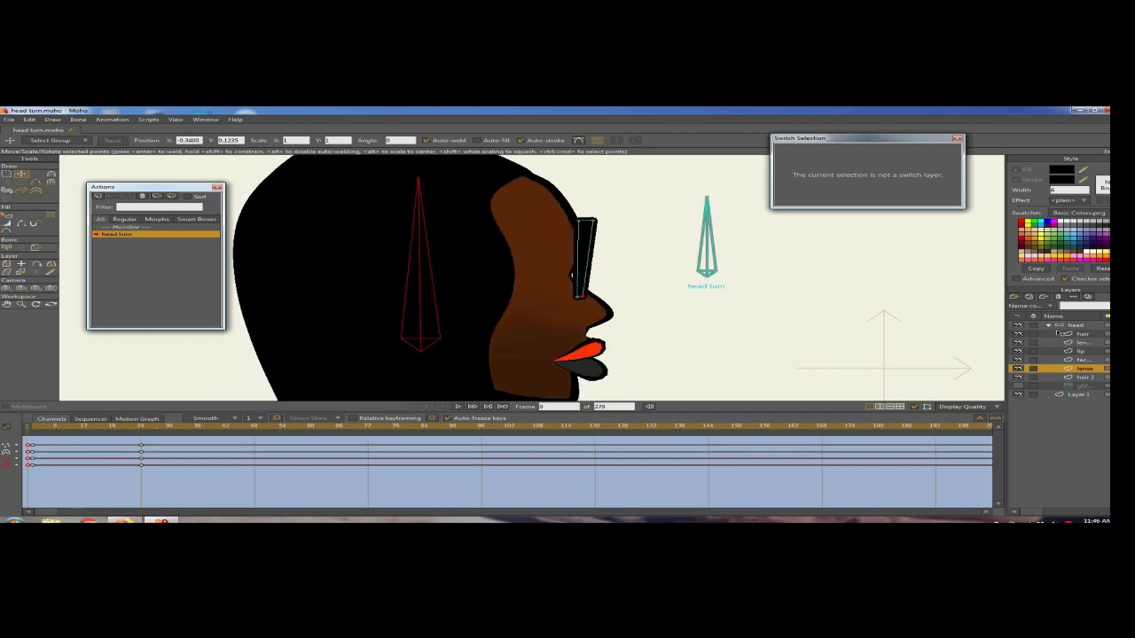
{"action": "left_click", "coordinate": [126, 228]}
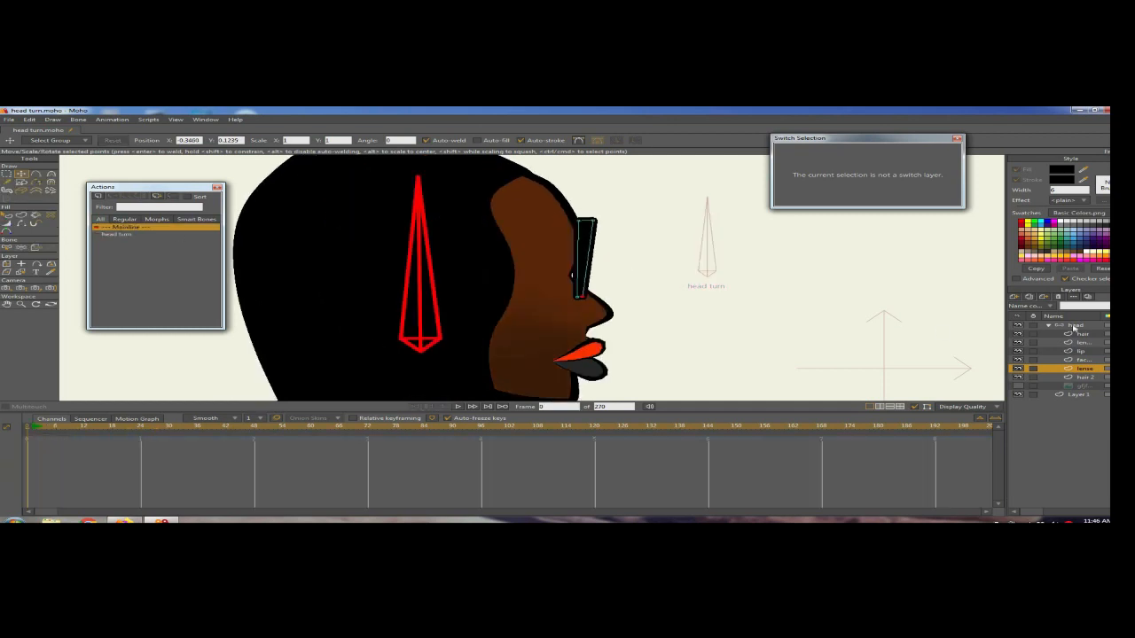
{"action": "left_click", "coordinate": [1059, 327]}
{"action": "left_click", "coordinate": [1049, 325]}
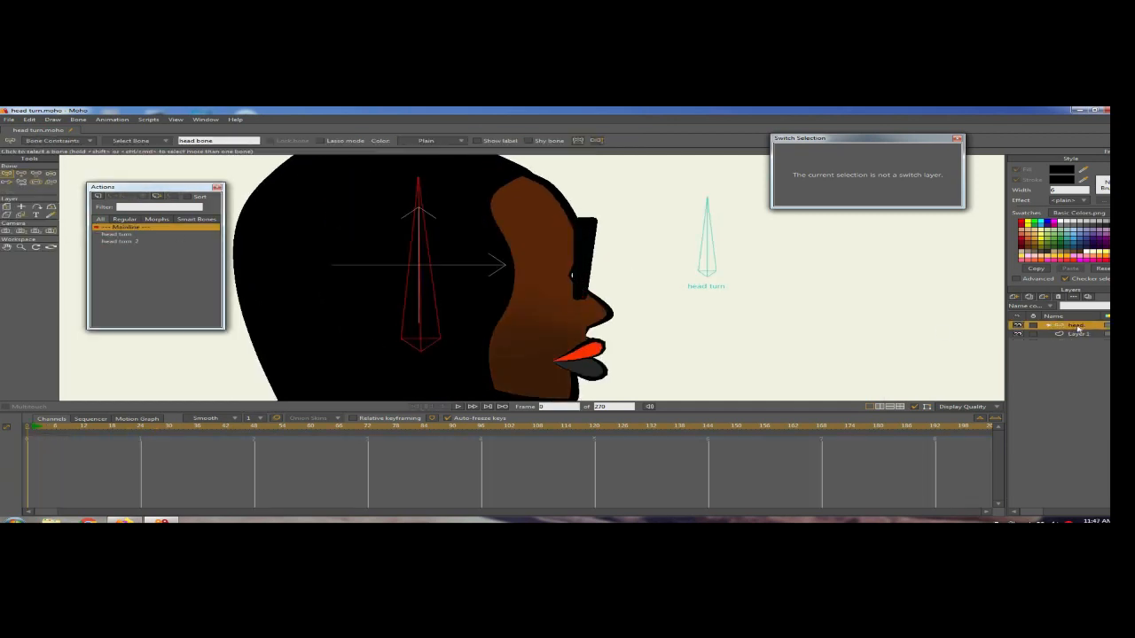
Step: Enable animated layer order in the head layer's depth sort settings
{"action": "double_click", "coordinate": [1081, 327]}
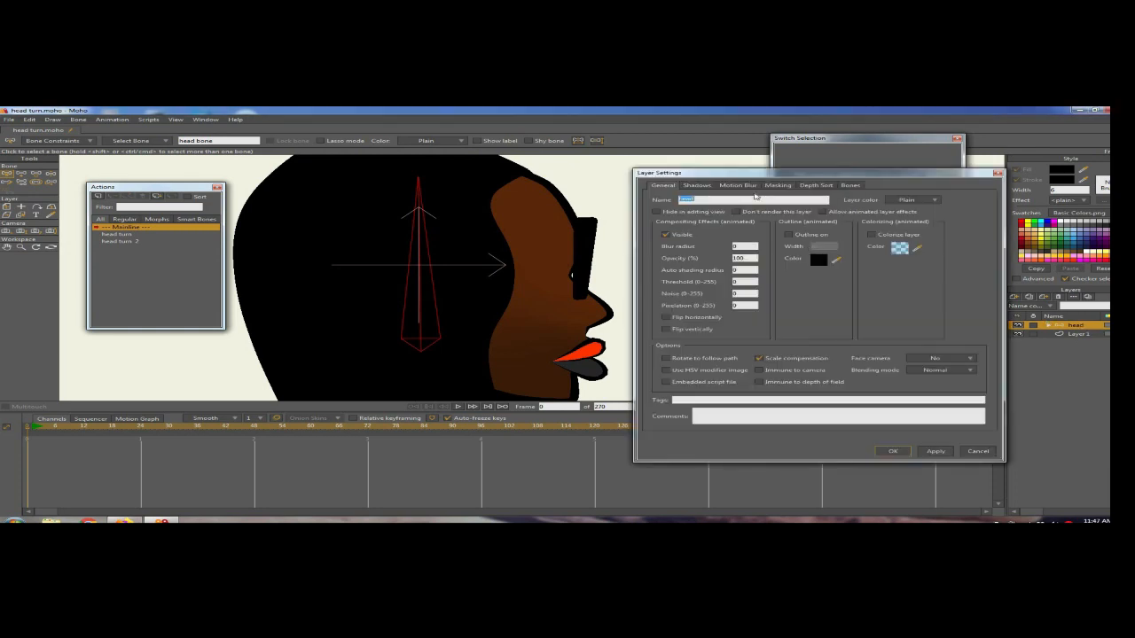
{"action": "left_click", "coordinate": [815, 185]}
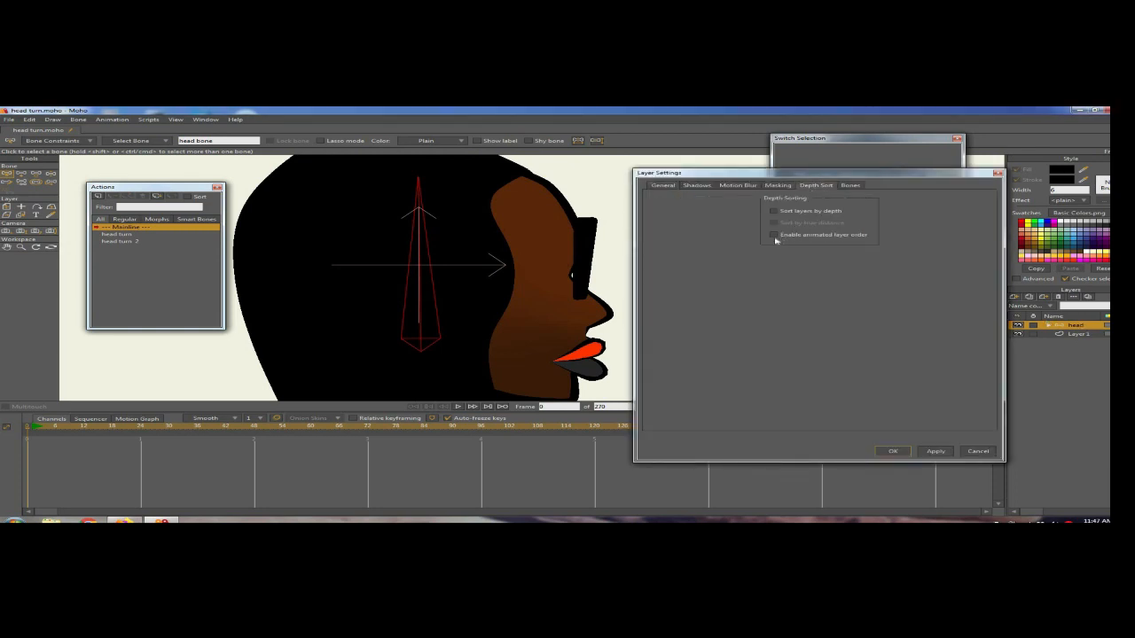
{"action": "left_click", "coordinate": [901, 455]}
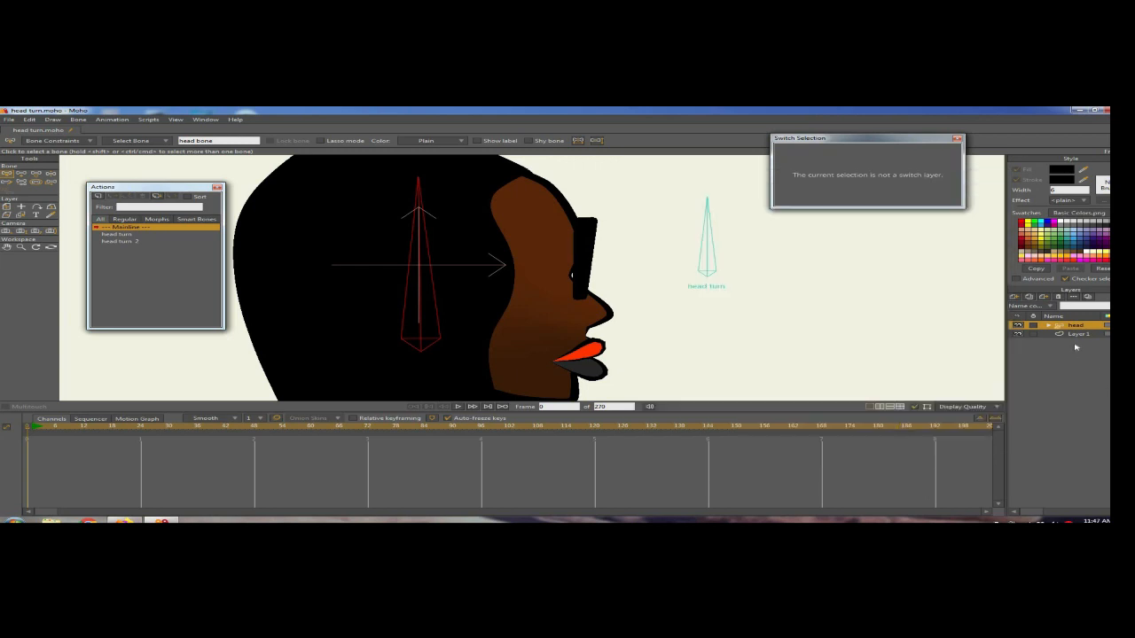
{"action": "left_click", "coordinate": [1050, 326]}
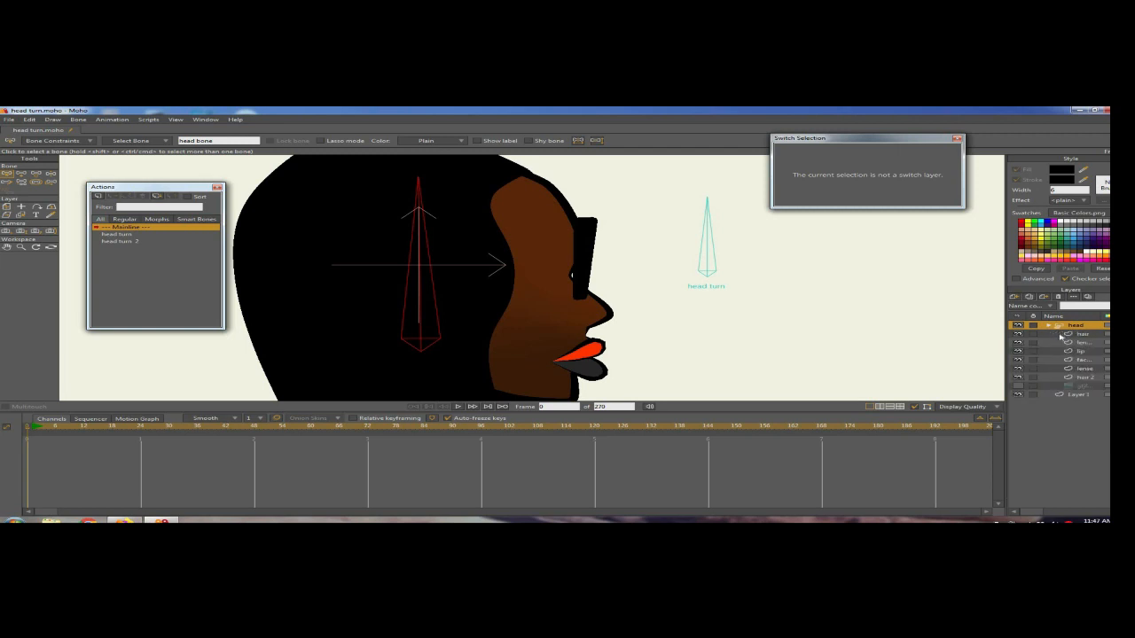
{"action": "left_click", "coordinate": [1060, 342]}
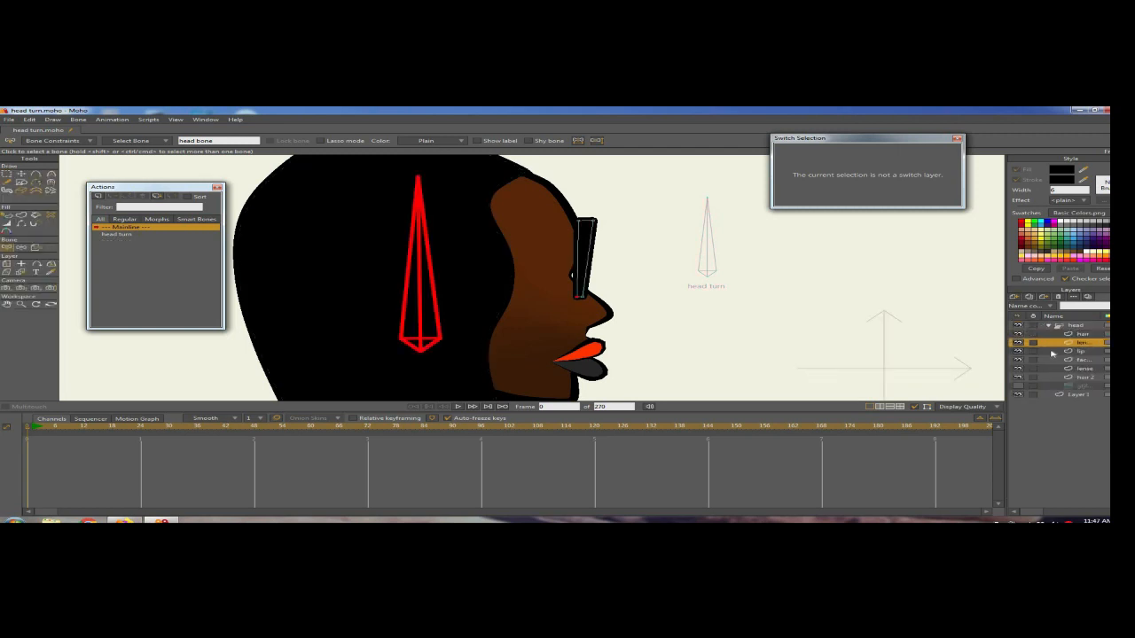
{"action": "left_click", "coordinate": [1053, 352]}
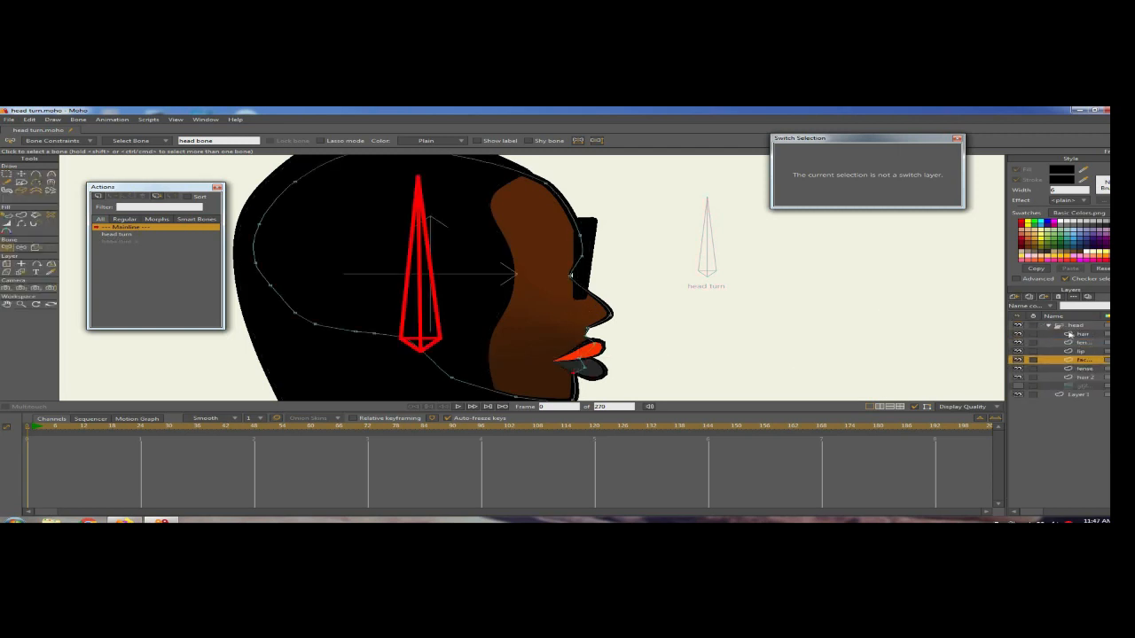
{"action": "left_click", "coordinate": [1056, 326]}
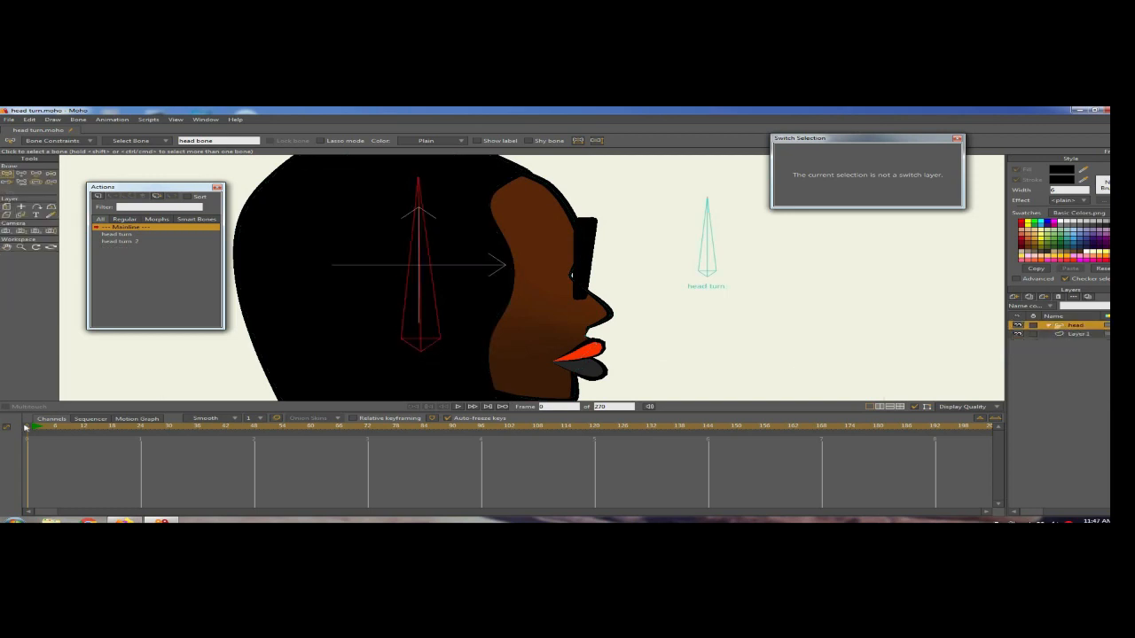
Step: Move the lense layer above the face layer at frame 6 of the head turn action, and preview the turn
{"action": "double_click", "coordinate": [134, 235]}
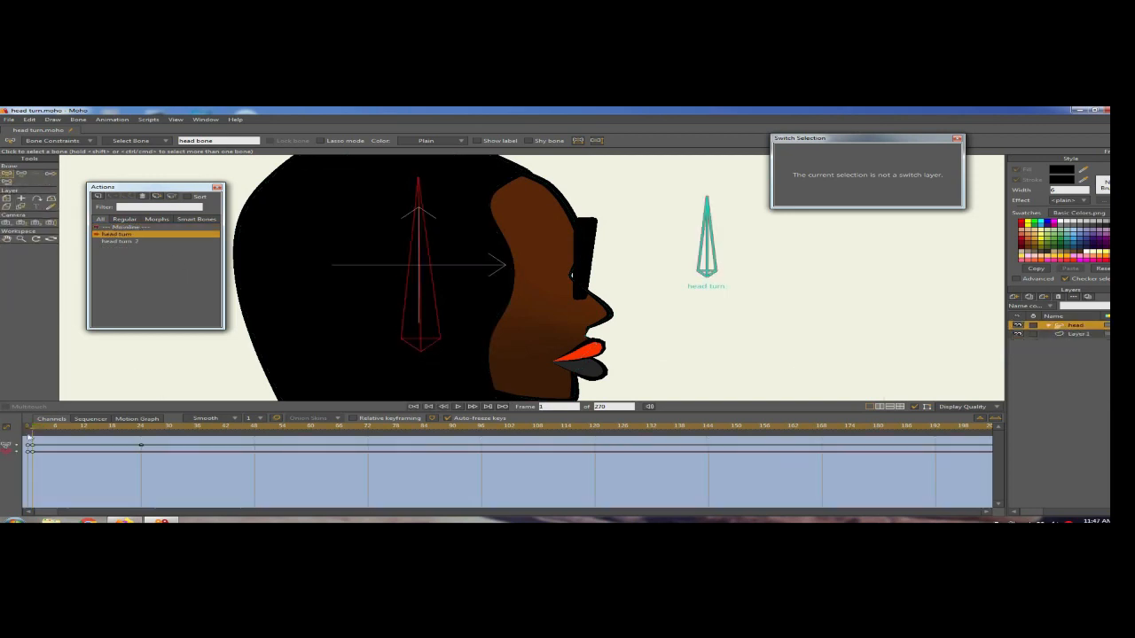
{"action": "left_click_drag", "start_coordinate": [34, 429], "coordinate": [58, 432]}
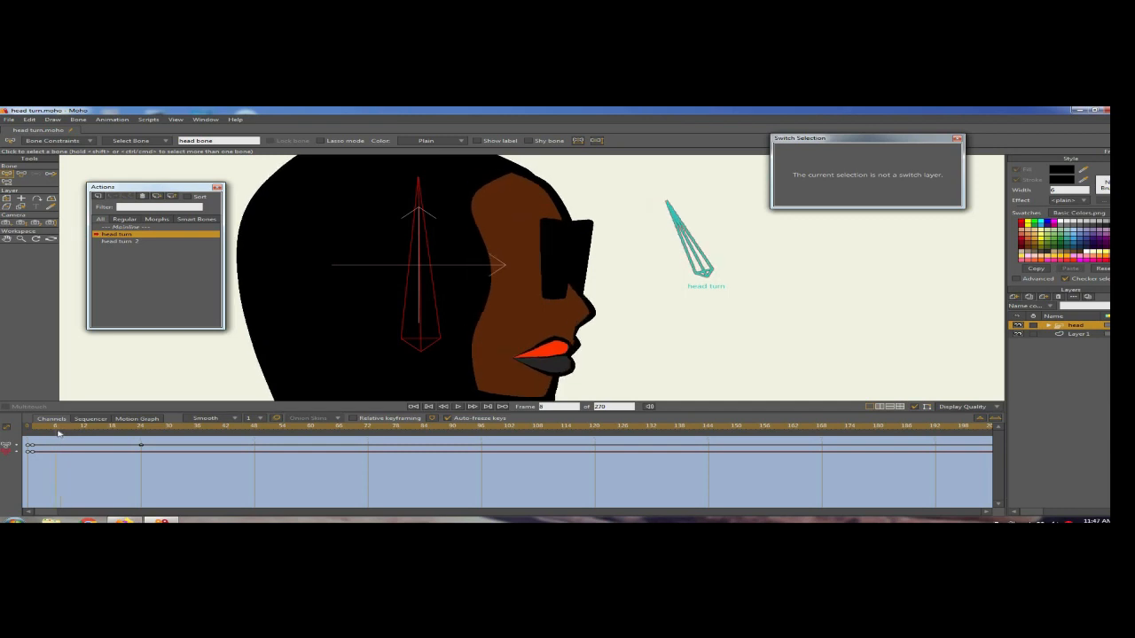
{"action": "left_click", "coordinate": [1049, 326]}
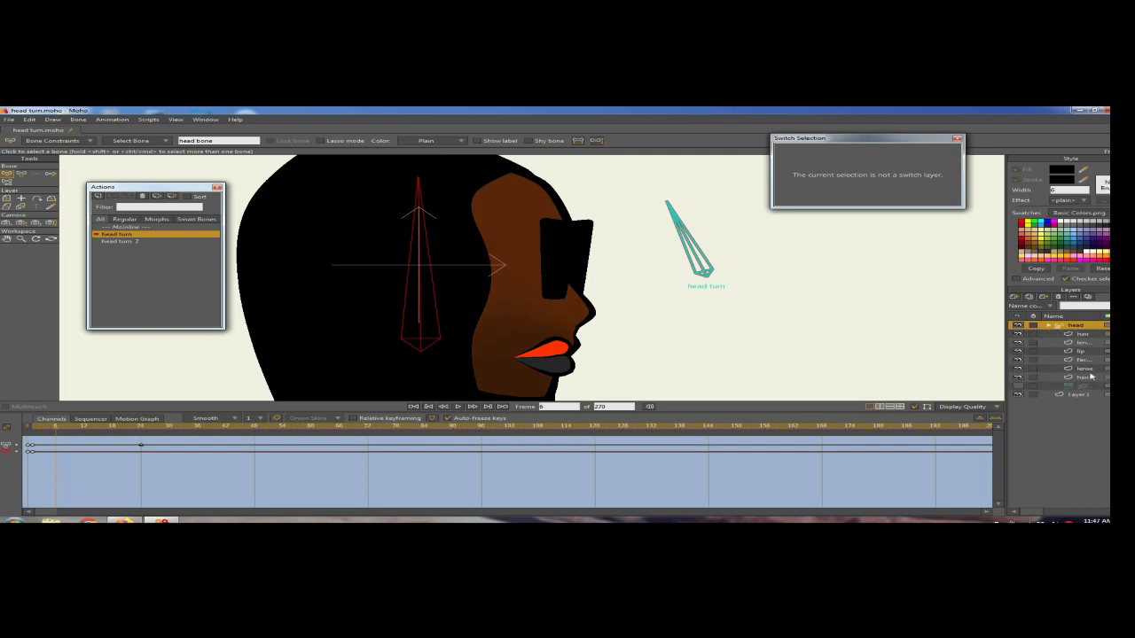
{"action": "left_click", "coordinate": [1087, 368]}
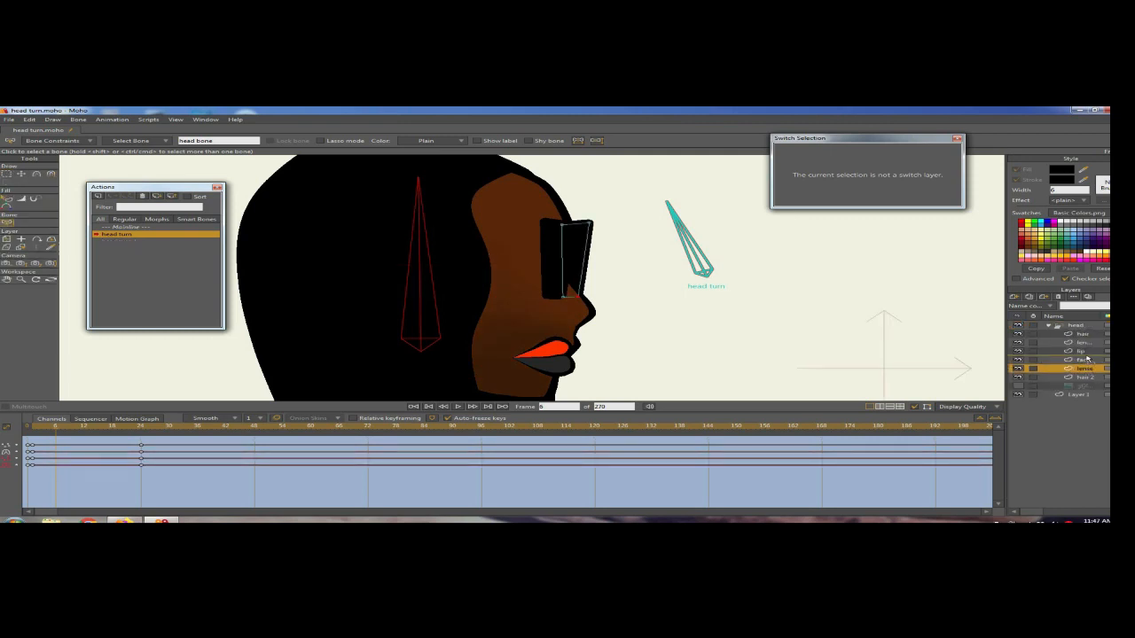
{"action": "left_click_drag", "start_coordinate": [1087, 358], "coordinate": [1088, 359]}
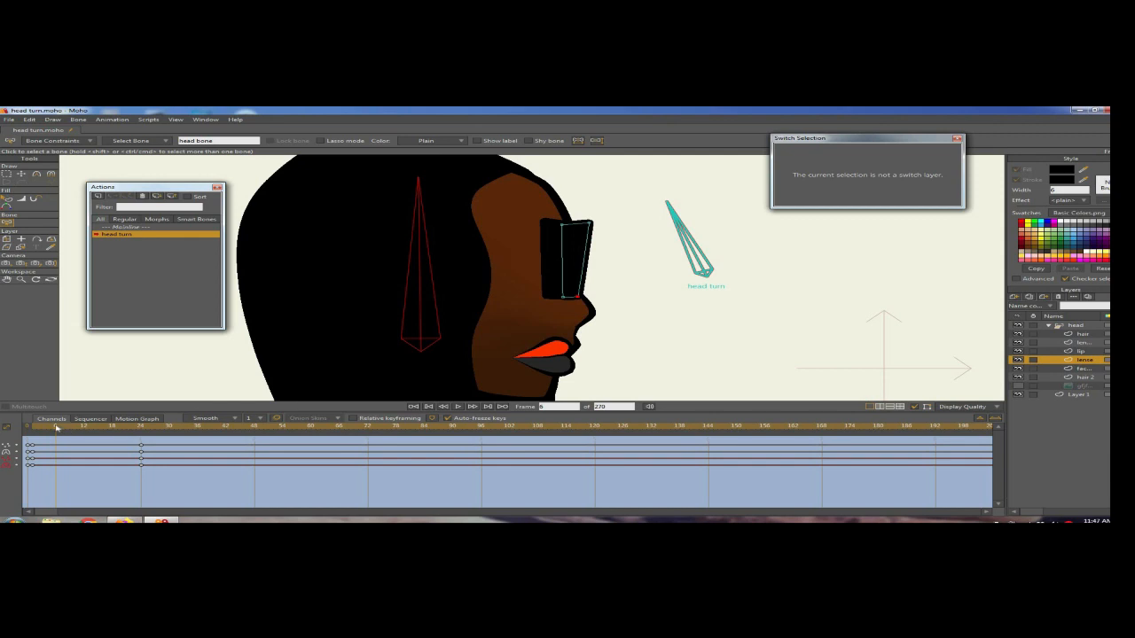
{"action": "left_click_drag", "start_coordinate": [43, 430], "coordinate": [88, 438]}
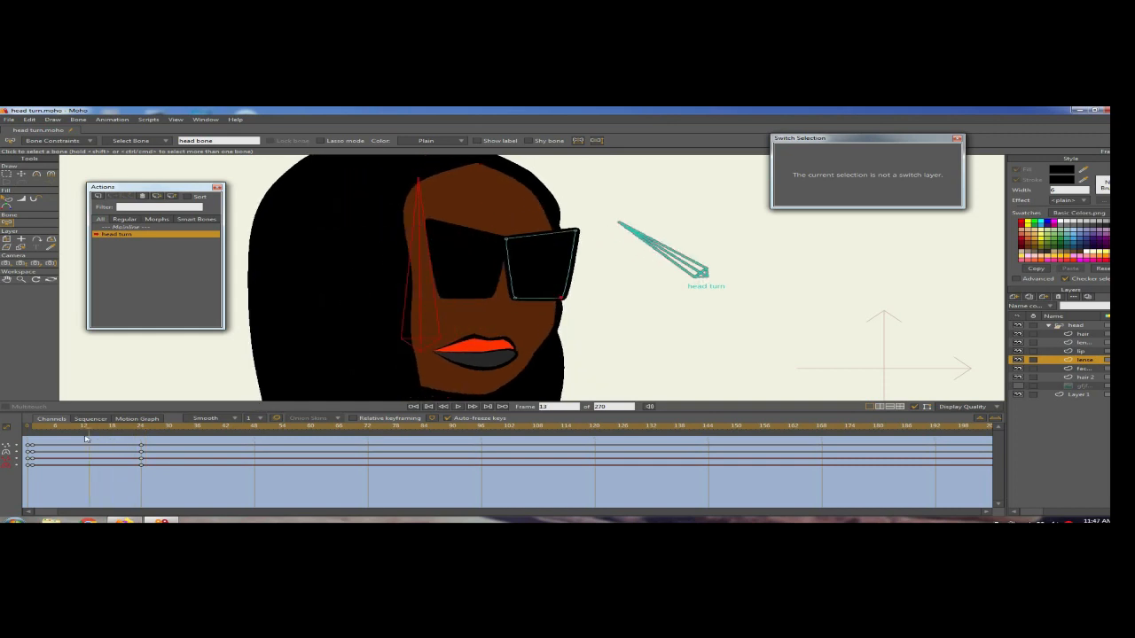
{"action": "left_click_drag", "start_coordinate": [86, 438], "coordinate": [58, 446]}
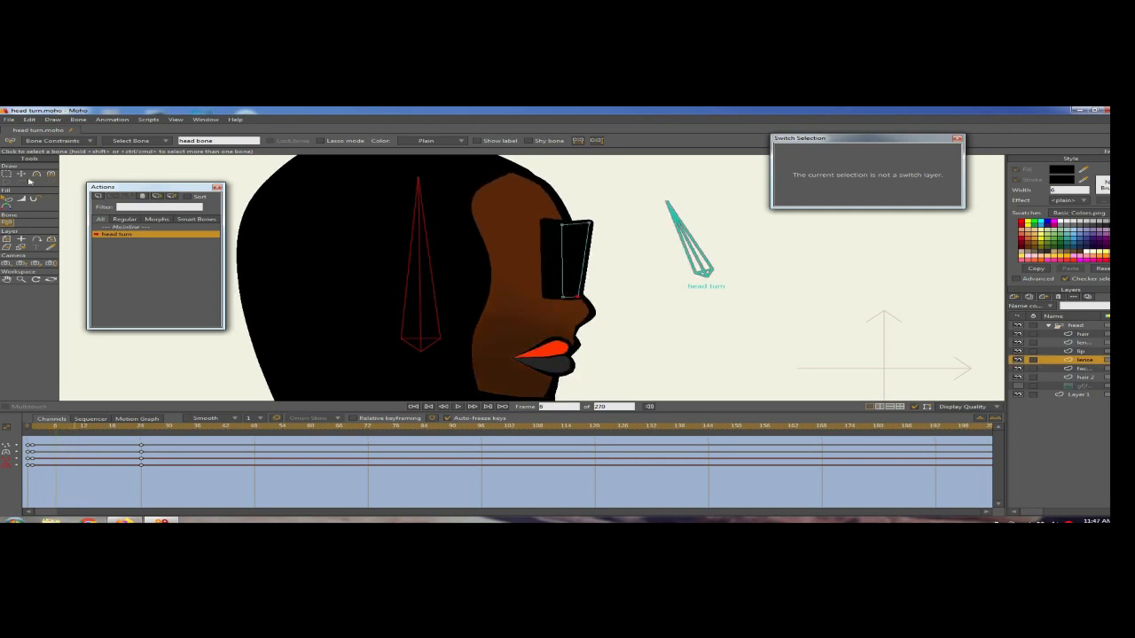
Step: Narrow the second lens at frame 12, moving its inner corners away from the nose and its outer upper corner slightly inward
{"action": "left_click", "coordinate": [83, 432]}
{"action": "key", "text": "t"}
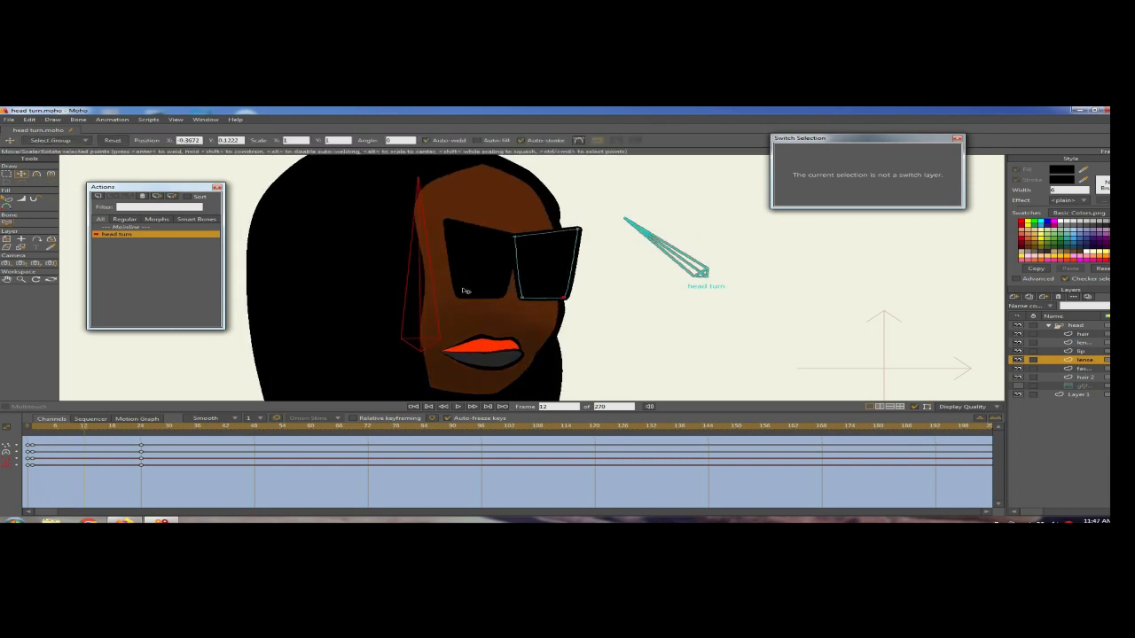
{"action": "scroll", "coordinate": [465, 291], "scroll_direction": "up", "scroll_amount": 1}
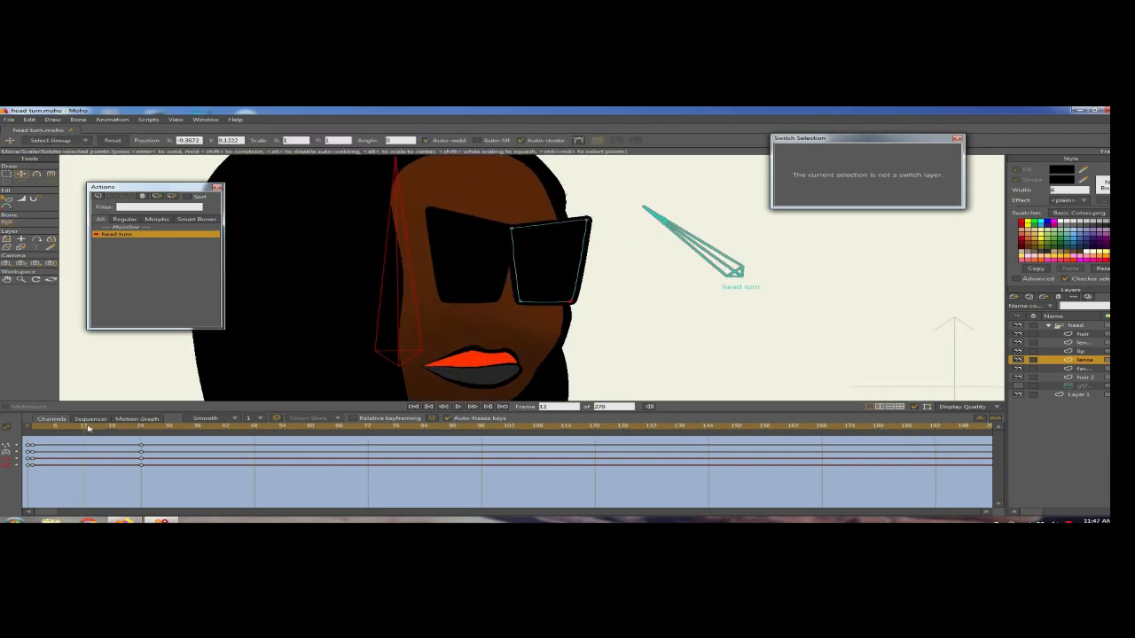
{"action": "scroll", "coordinate": [715, 307], "scroll_direction": "down", "scroll_amount": 3}
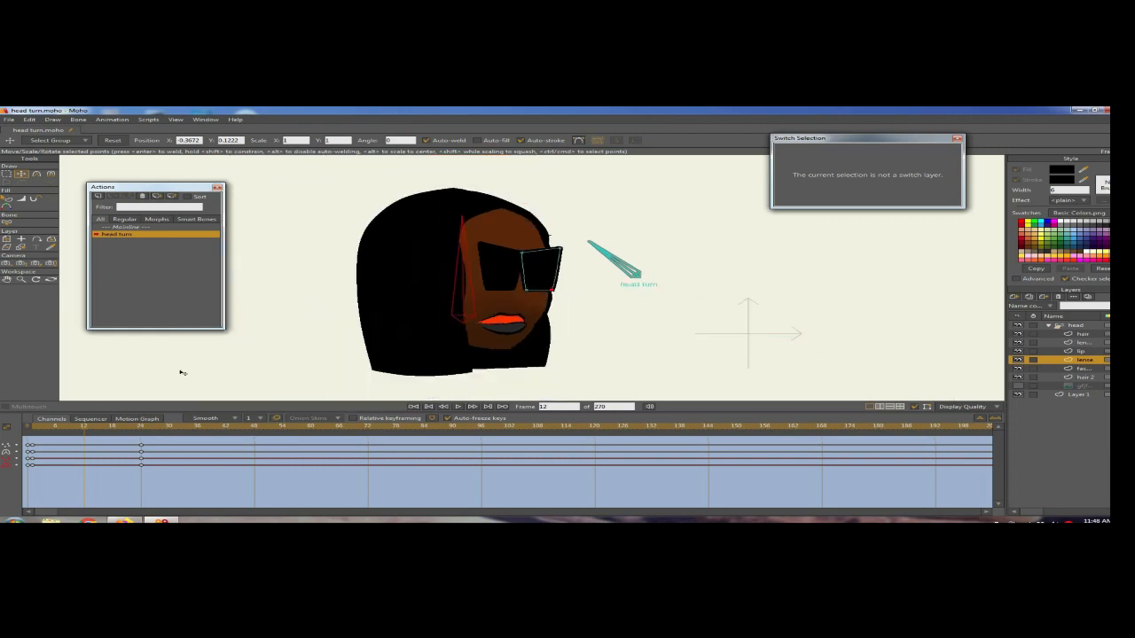
{"action": "mouse_move", "coordinate": [86, 430]}
{"action": "left_mouse_down"}
{"action": "mouse_move", "coordinate": [112, 429]}
{"action": "mouse_move", "coordinate": [84, 429]}
{"action": "left_mouse_up"}
{"action": "scroll", "coordinate": [537, 306], "scroll_direction": "up", "scroll_amount": 3}
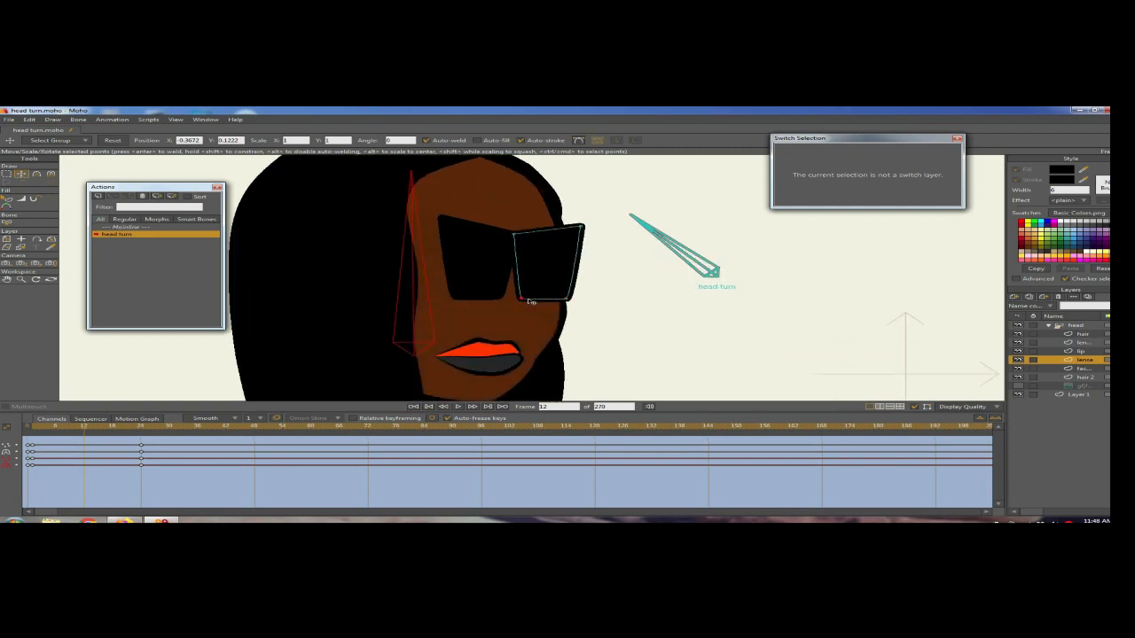
{"action": "left_click_drag", "start_coordinate": [528, 299], "coordinate": [539, 300]}
{"action": "left_click_drag", "start_coordinate": [517, 246], "coordinate": [534, 248]}
{"action": "mouse_move", "coordinate": [533, 295]}
{"action": "left_mouse_down"}
{"action": "mouse_move", "coordinate": [570, 299]}
{"action": "mouse_move", "coordinate": [543, 299]}
{"action": "left_mouse_up"}
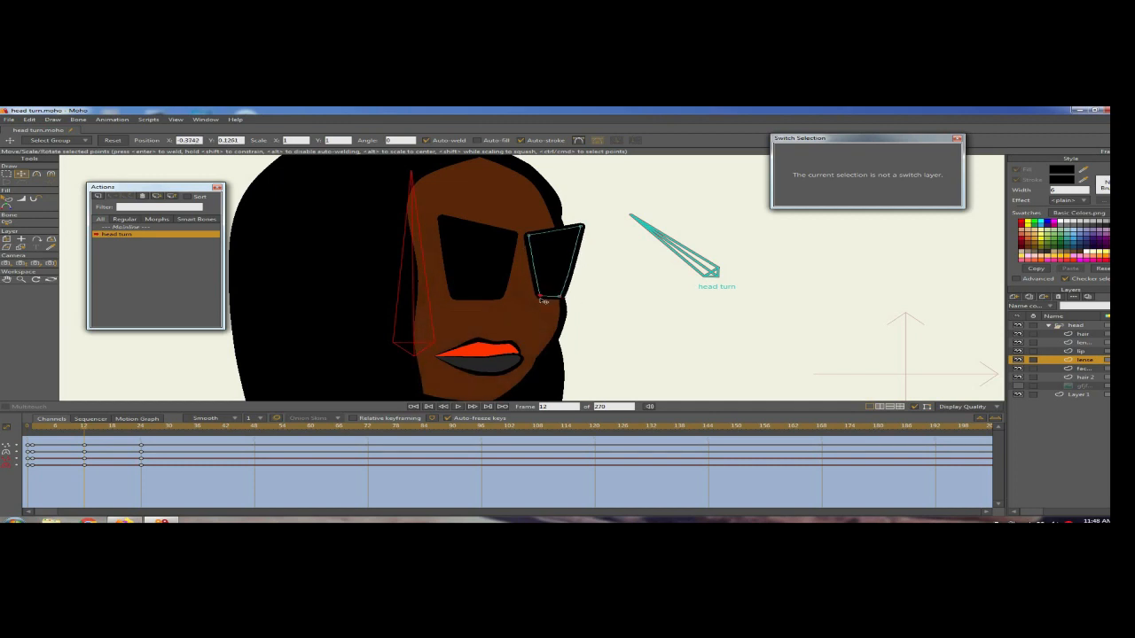
{"action": "left_click_drag", "start_coordinate": [535, 237], "coordinate": [573, 231]}
{"action": "left_click_drag", "start_coordinate": [564, 287], "coordinate": [561, 285]}
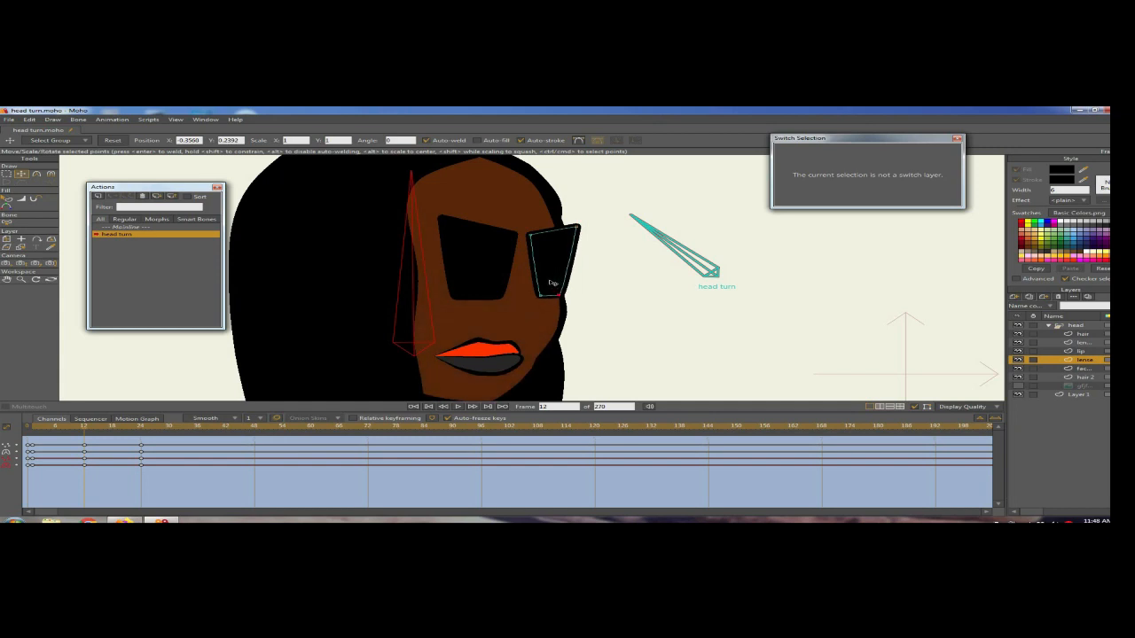
Step: Shift the whole first lens at frame 12 away from the second lens, toward the hair at the face's edge
{"action": "left_click", "coordinate": [1079, 342]}
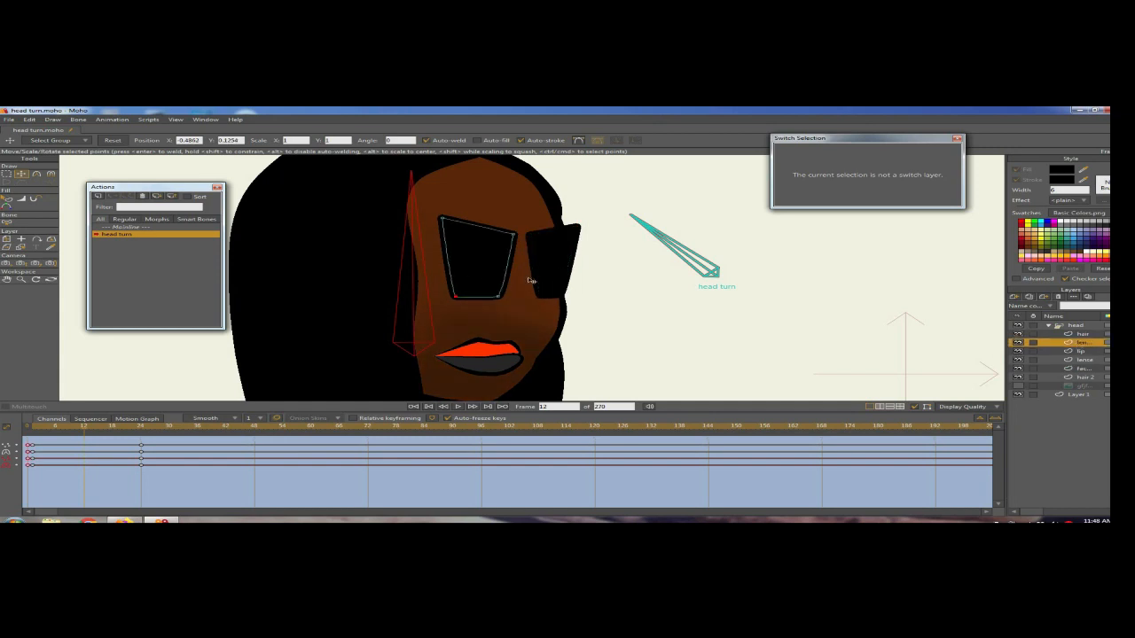
{"action": "double_click", "coordinate": [481, 271]}
{"action": "left_click_drag", "start_coordinate": [455, 275], "coordinate": [460, 275]}
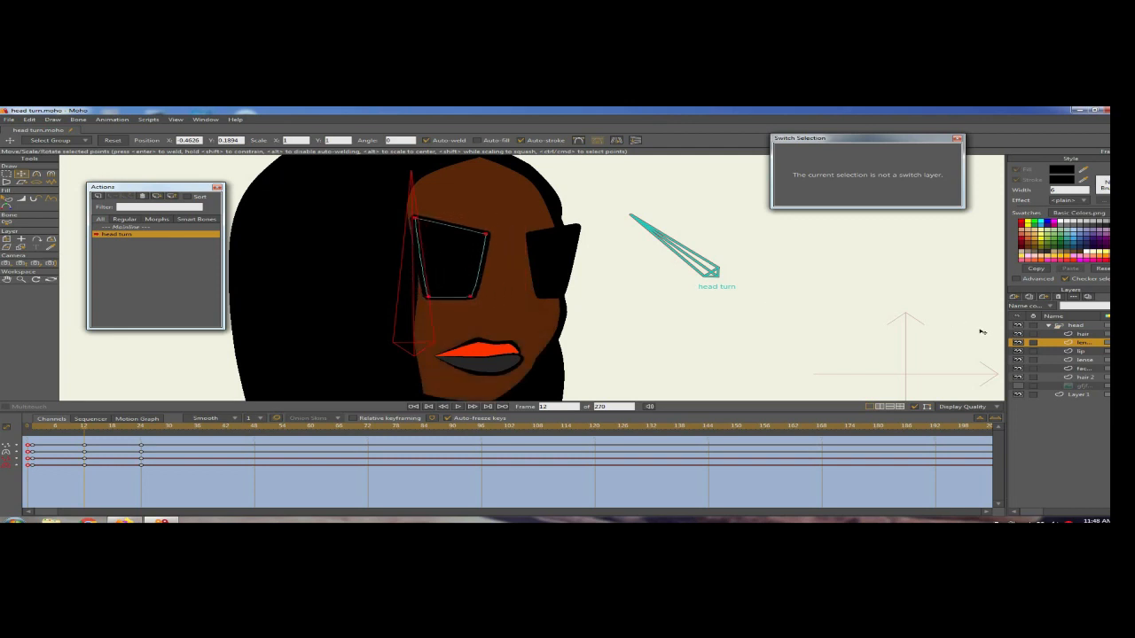
Step: Select the second lens and move its inner lower corner slightly forward toward the nose profile at frame 6
{"action": "left_click", "coordinate": [1089, 359]}
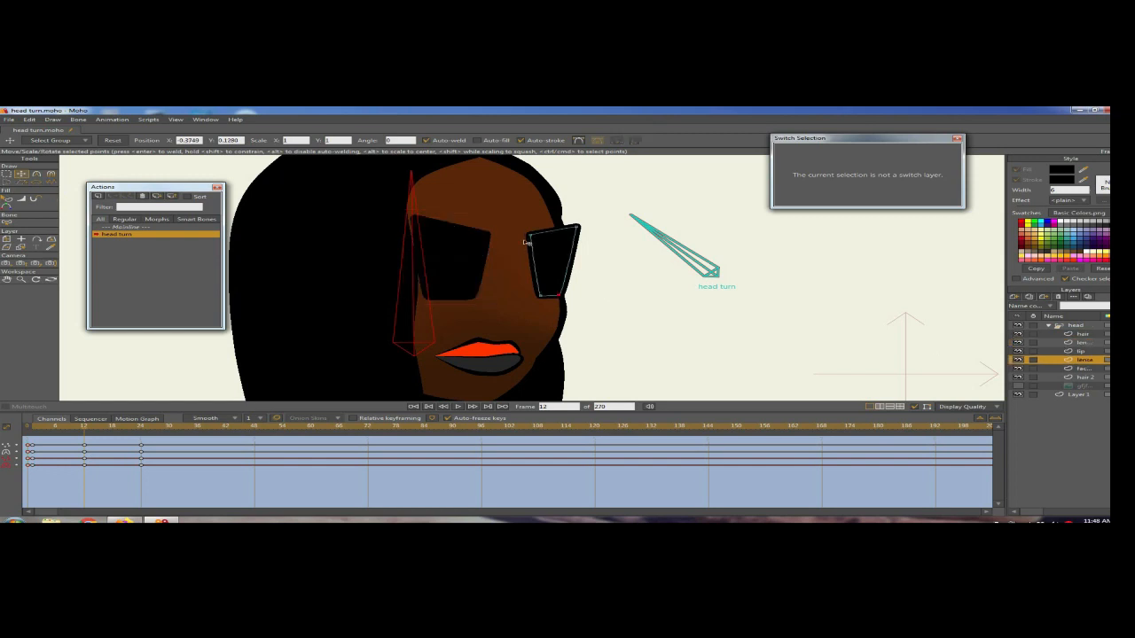
{"action": "left_click", "coordinate": [558, 266]}
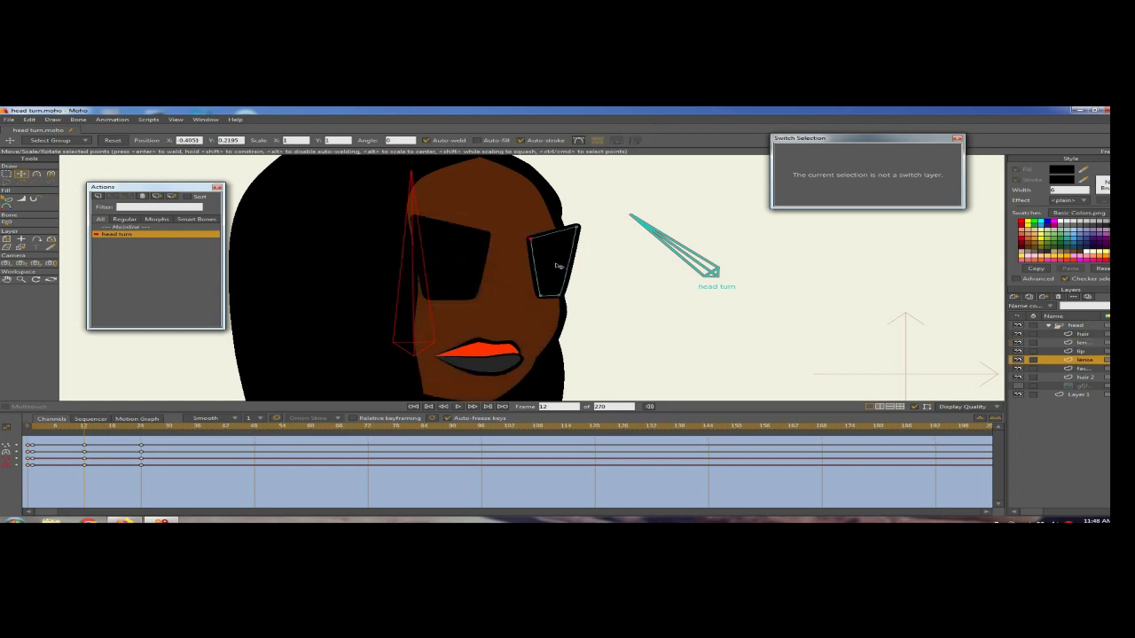
{"action": "left_click_drag", "start_coordinate": [558, 266], "coordinate": [556, 266]}
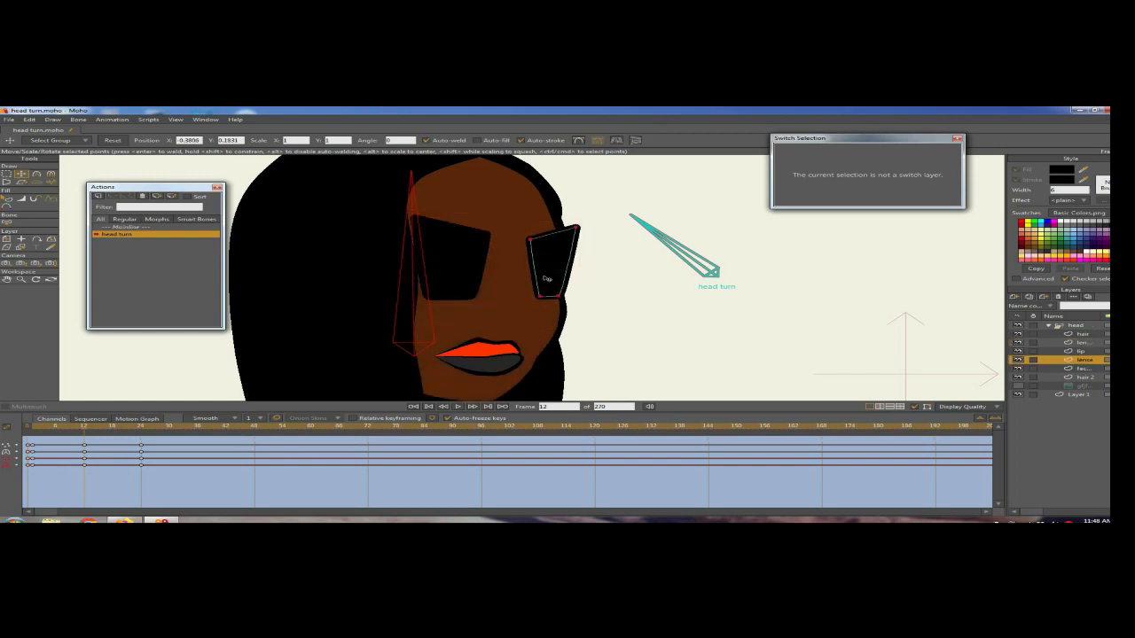
{"action": "left_click", "coordinate": [56, 431]}
{"action": "left_click_drag", "start_coordinate": [56, 434], "coordinate": [58, 433]}
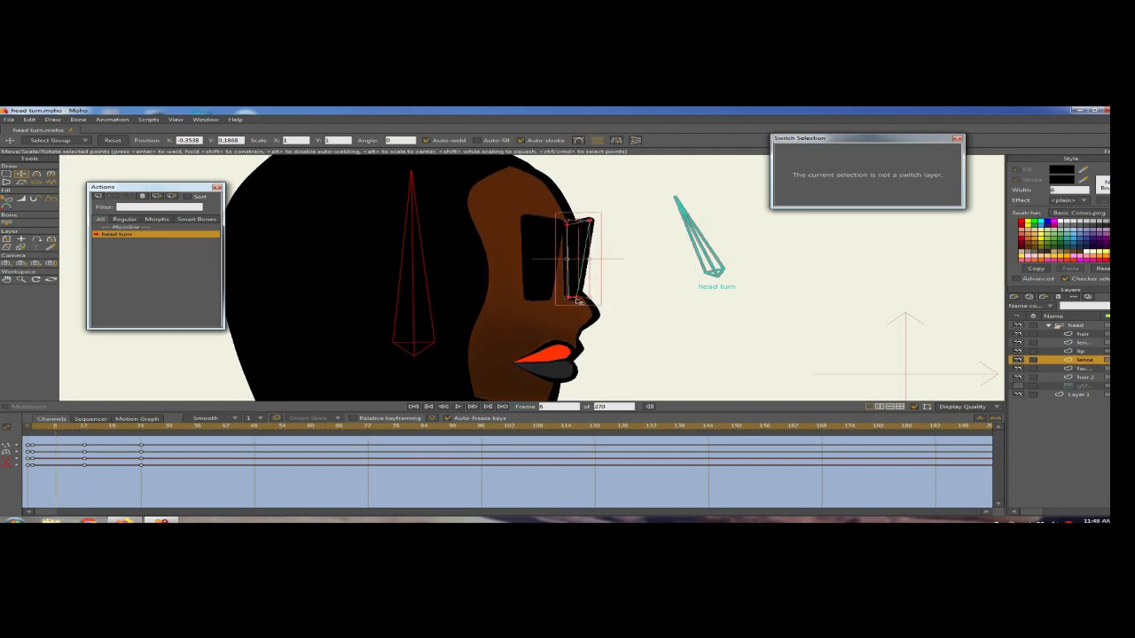
{"action": "left_click_drag", "start_coordinate": [577, 298], "coordinate": [584, 298]}
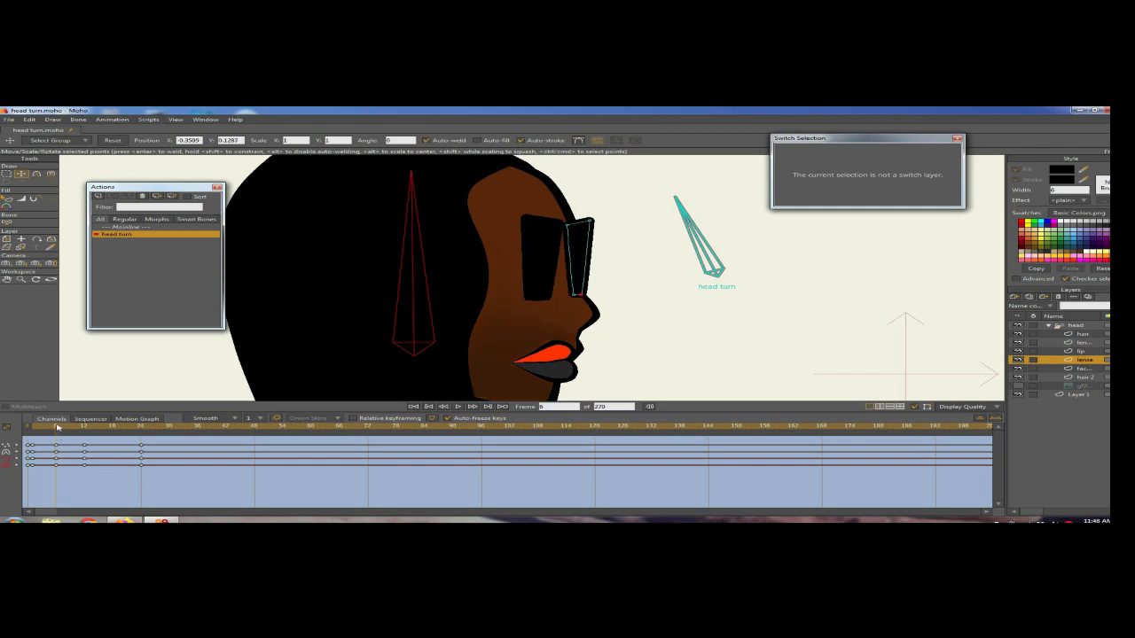
Step: Widen the second lens at frame 12 by moving its two inner corners back toward the first lens
{"action": "left_click_drag", "start_coordinate": [57, 428], "coordinate": [87, 429]}
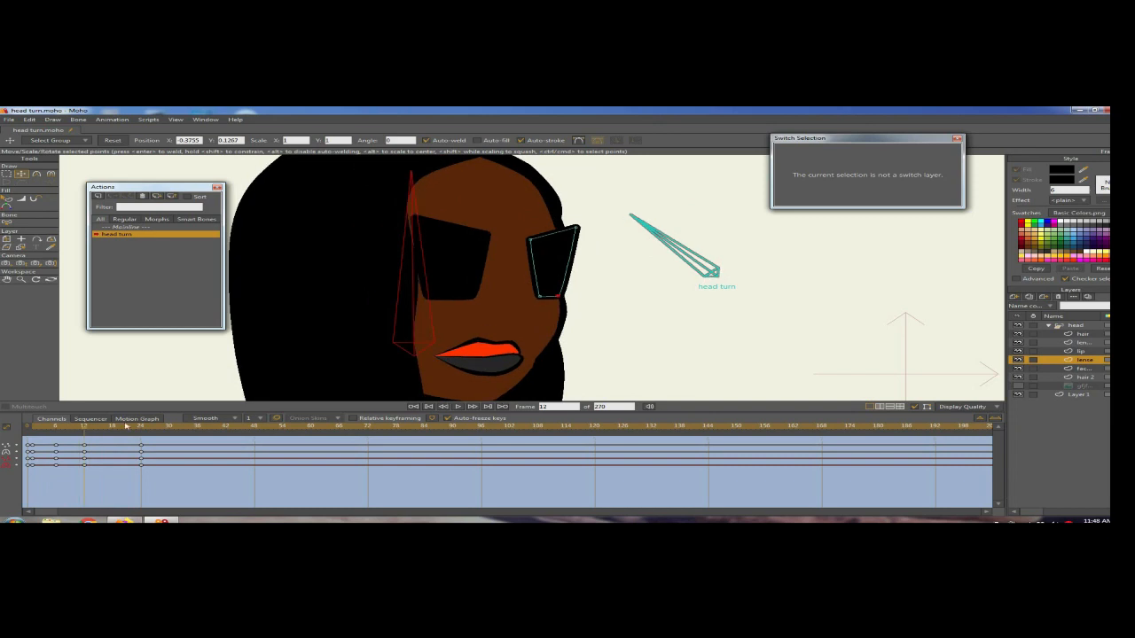
{"action": "left_click_drag", "start_coordinate": [532, 301], "coordinate": [524, 302]}
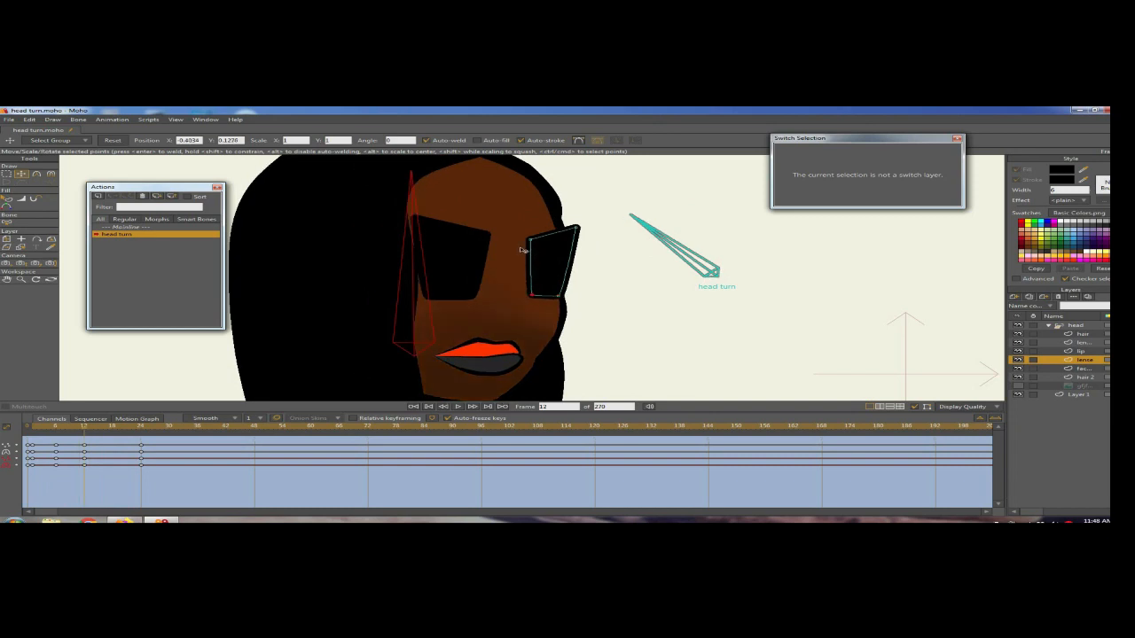
{"action": "left_click_drag", "start_coordinate": [529, 250], "coordinate": [519, 250]}
{"action": "left_click_drag", "start_coordinate": [533, 298], "coordinate": [530, 299]}
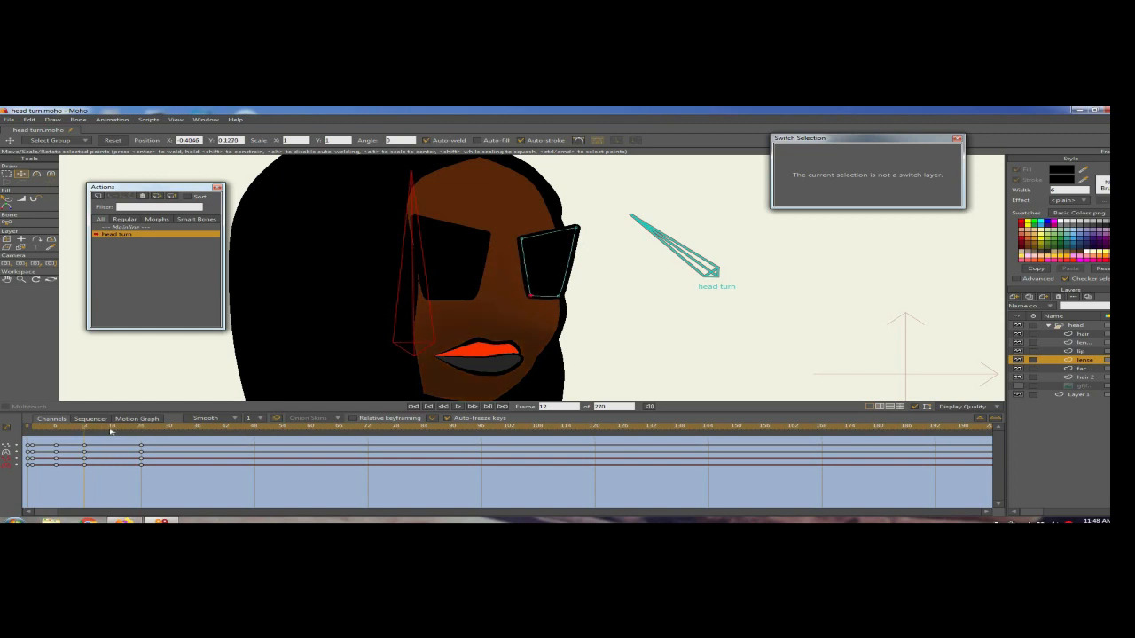
Step: Fine-tune the second lens's four corners at frame 24, raising both upper corners slightly
{"action": "left_click_drag", "start_coordinate": [111, 431], "coordinate": [144, 433]}
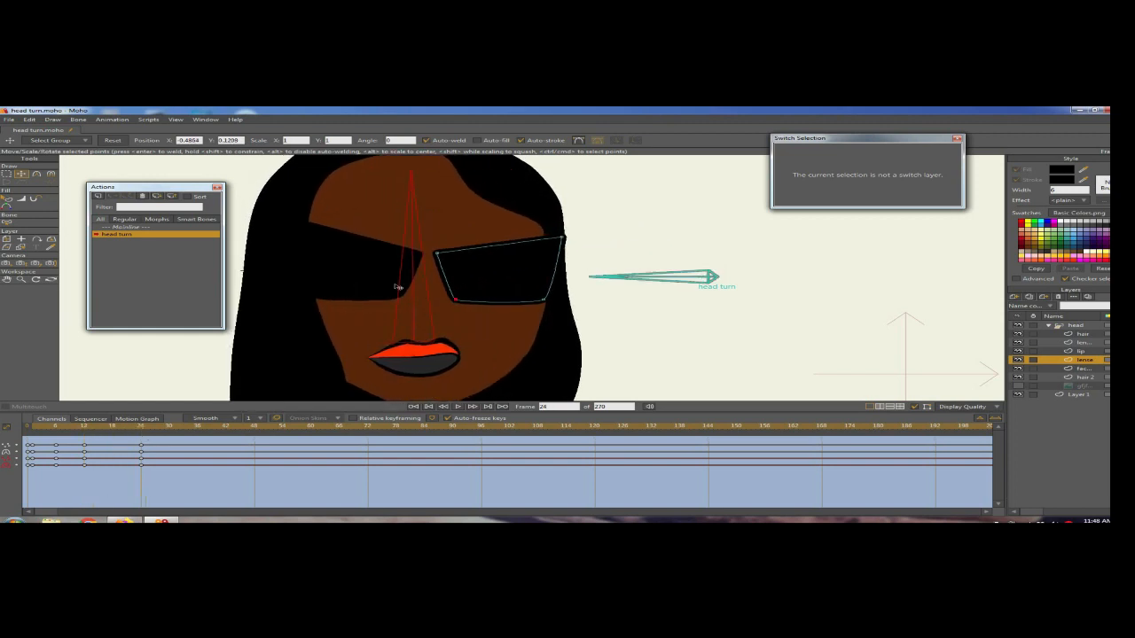
{"action": "left_click_drag", "start_coordinate": [435, 254], "coordinate": [438, 250]}
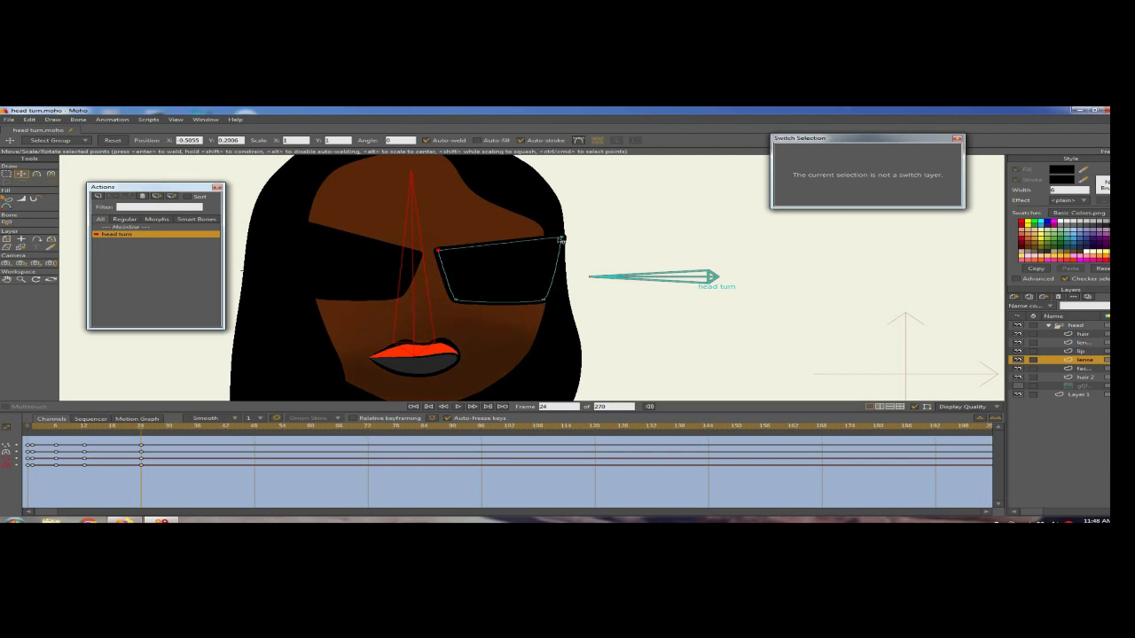
{"action": "left_click_drag", "start_coordinate": [562, 238], "coordinate": [561, 234]}
{"action": "left_click_drag", "start_coordinate": [543, 299], "coordinate": [544, 298]}
{"action": "left_click_drag", "start_coordinate": [456, 302], "coordinate": [454, 302]}
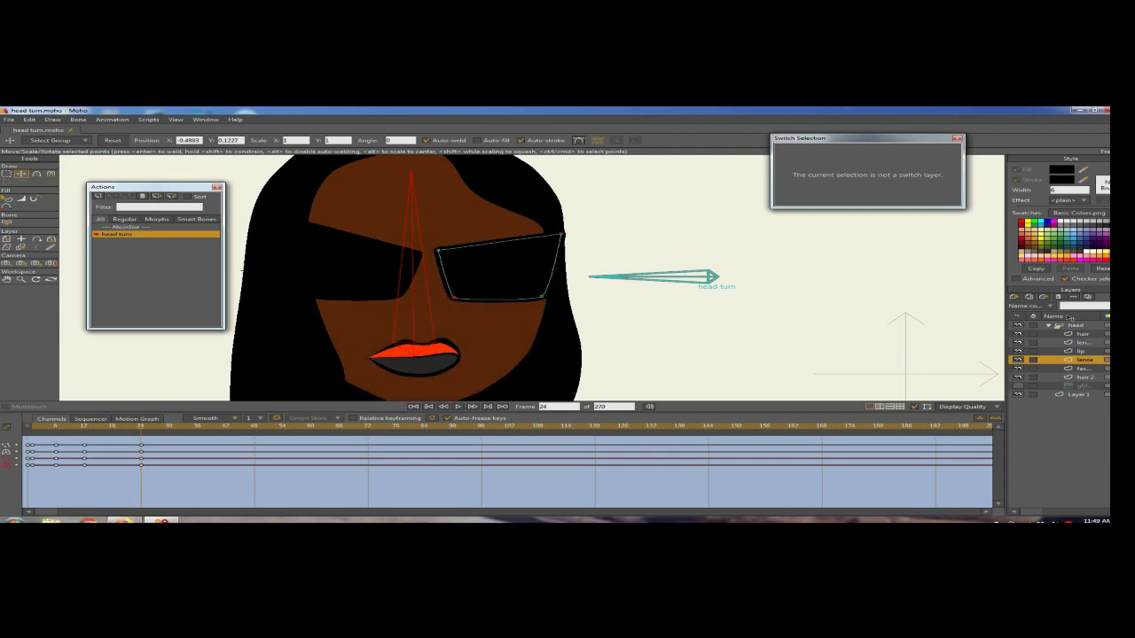
Step: Fine-tune the first lens's four corners at frame 24, lowering its outer upper corner to level out the top edge
{"action": "mouse_move", "coordinate": [379, 273]}
{"action": "left_mouse_down"}
{"action": "mouse_move", "coordinate": [356, 275]}
{"action": "mouse_move", "coordinate": [400, 249]}
{"action": "mouse_move", "coordinate": [387, 294]}
{"action": "left_mouse_up"}
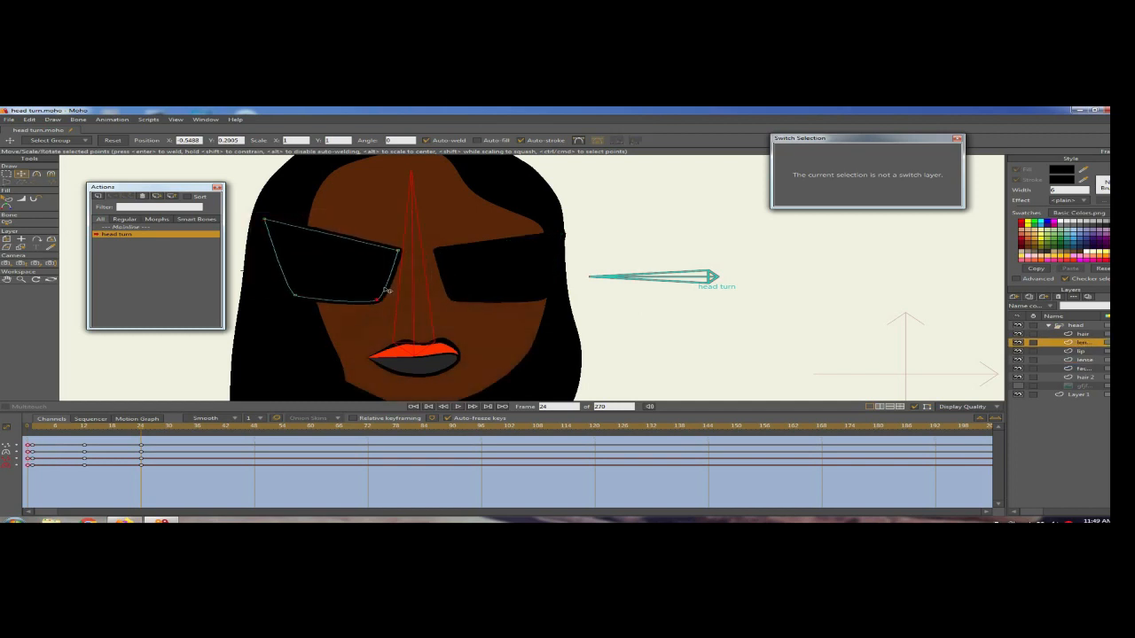
{"action": "left_click_drag", "start_coordinate": [245, 212], "coordinate": [250, 222]}
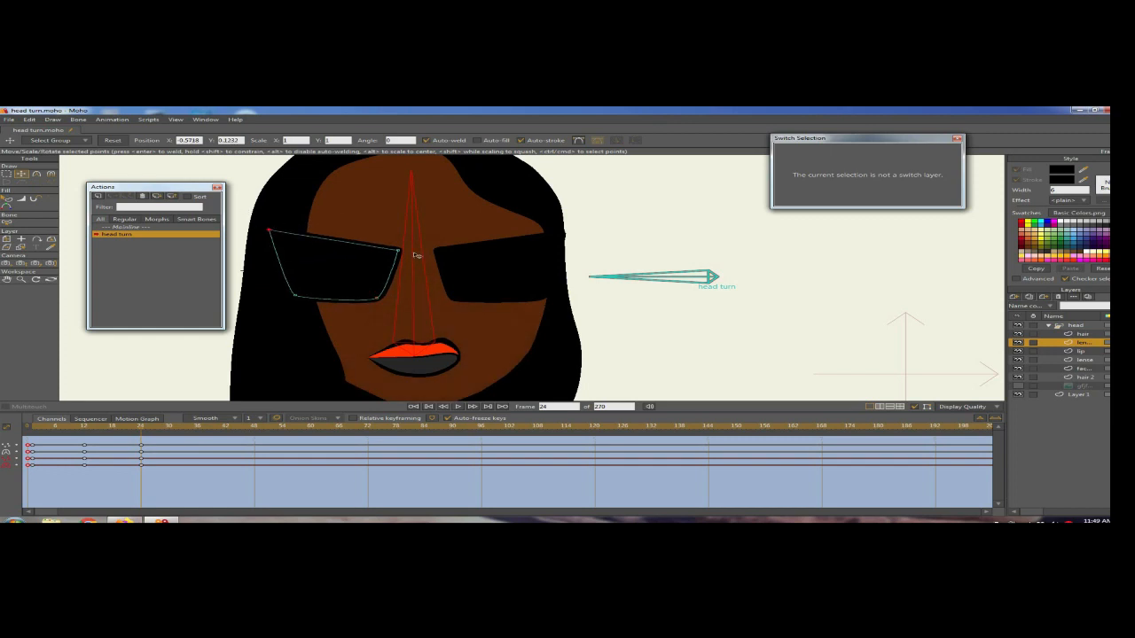
{"action": "left_click_drag", "start_coordinate": [401, 253], "coordinate": [403, 251]}
{"action": "left_click_drag", "start_coordinate": [295, 296], "coordinate": [299, 298]}
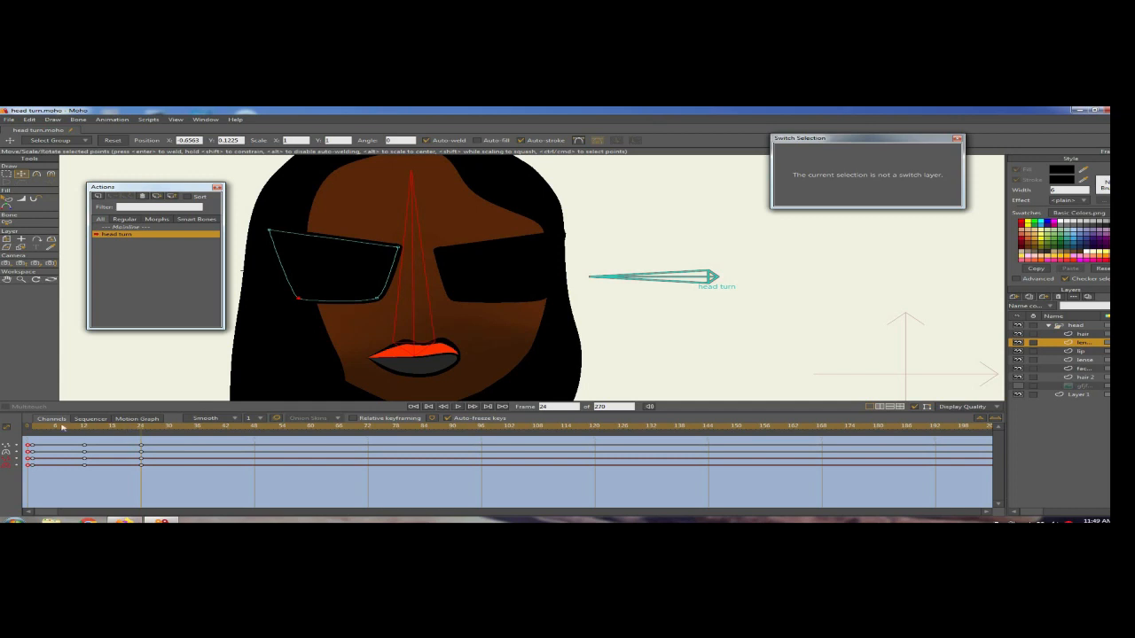
Step: Set the first lens's fill at frame 12 to dark red #240202
{"action": "left_click_drag", "start_coordinate": [62, 426], "coordinate": [144, 431]}
{"action": "mouse_move", "coordinate": [74, 430]}
{"action": "left_mouse_down"}
{"action": "mouse_move", "coordinate": [59, 430]}
{"action": "mouse_move", "coordinate": [86, 431]}
{"action": "left_mouse_up"}
{"action": "left_click", "coordinate": [8, 199]}
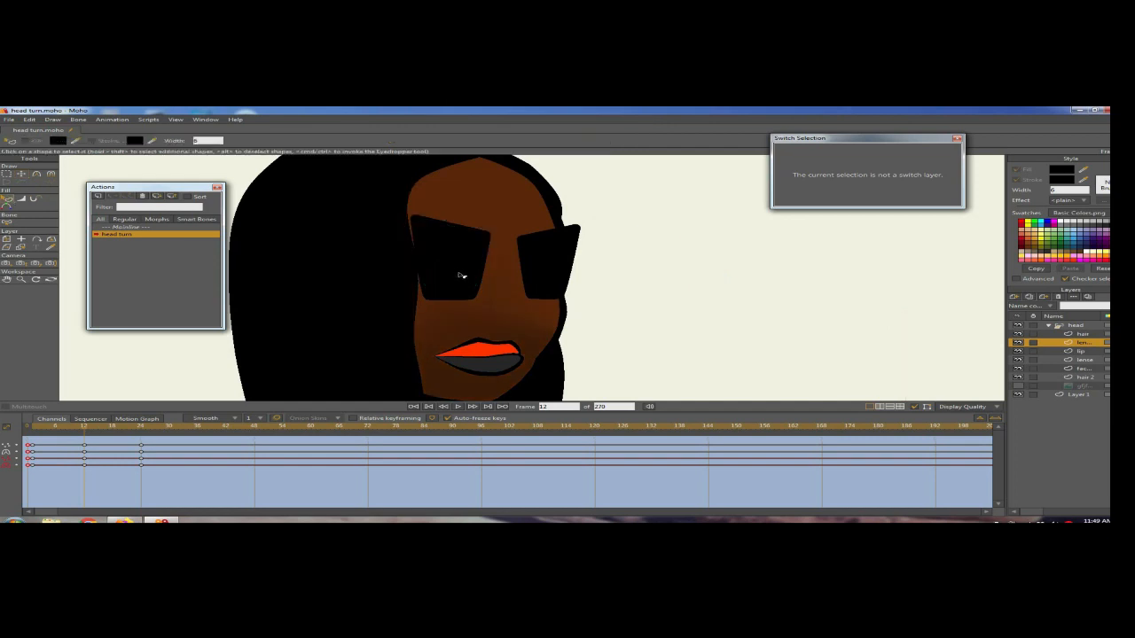
{"action": "left_click", "coordinate": [520, 266]}
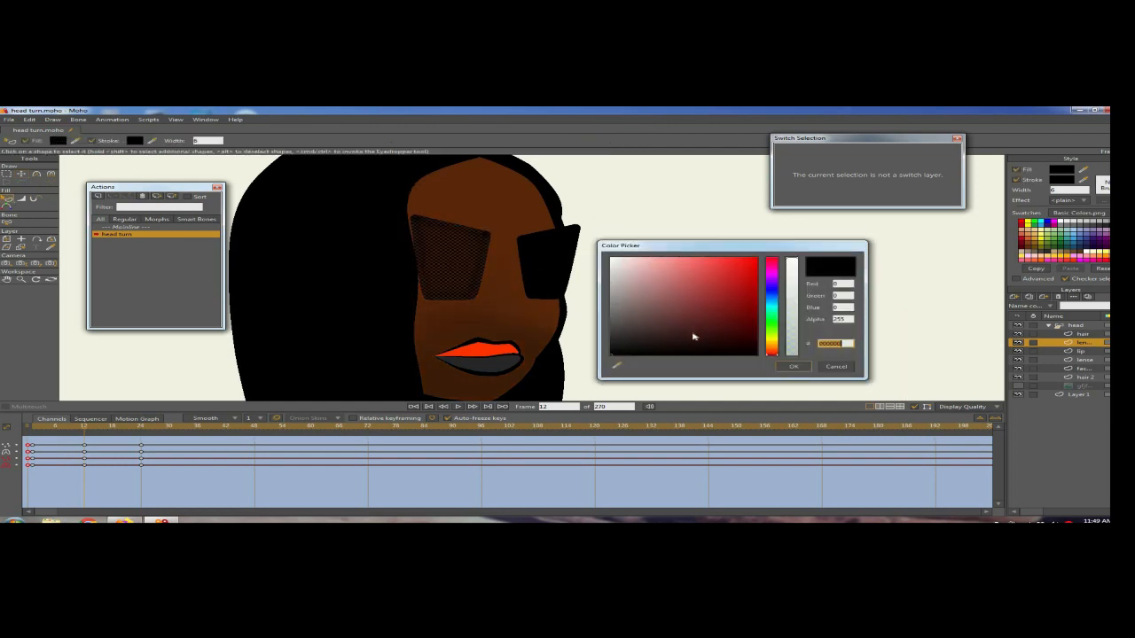
{"action": "left_click_drag", "start_coordinate": [701, 340], "coordinate": [750, 345]}
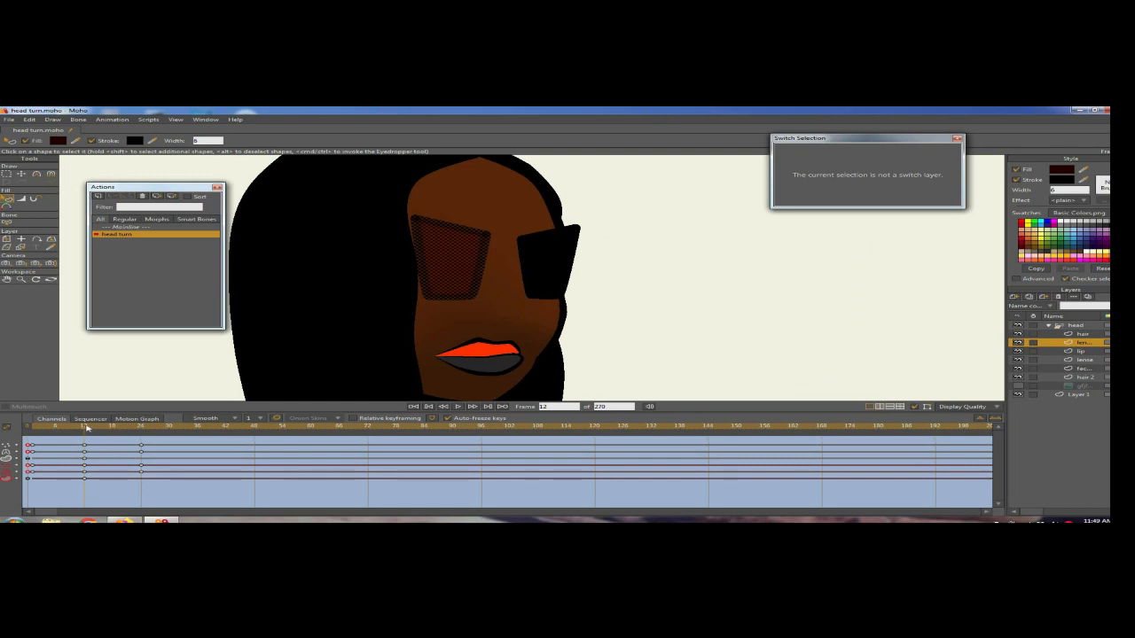
Step: Set the first lens's fill to black #000000 at frame 24 and scrub through the turn to check it
{"action": "left_click_drag", "start_coordinate": [126, 434], "coordinate": [142, 434]}
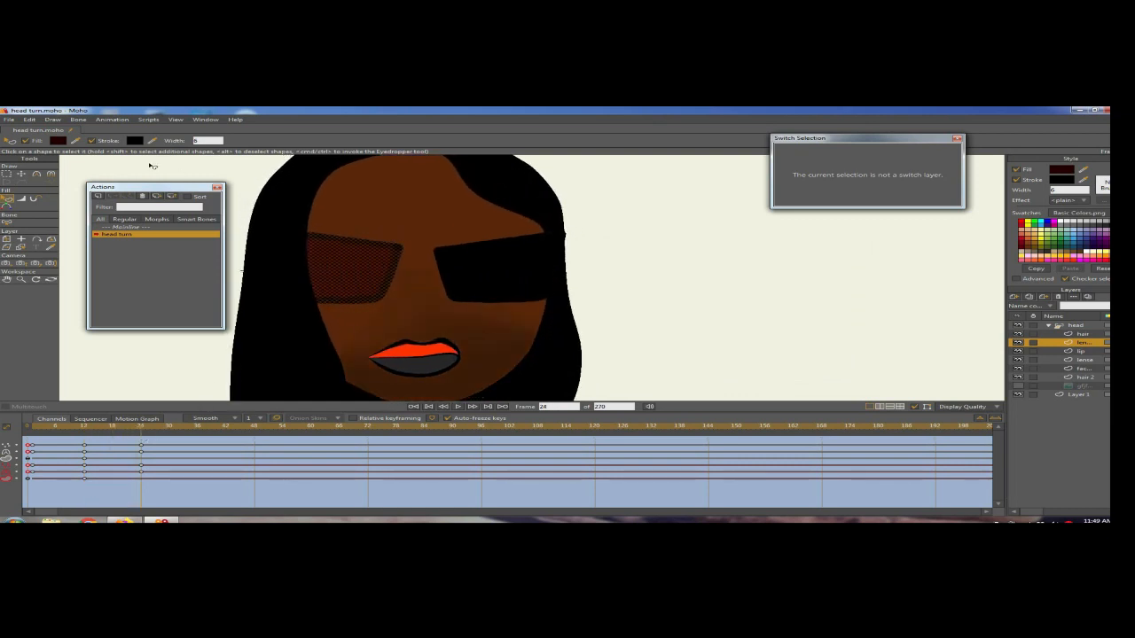
{"action": "left_click", "coordinate": [62, 142]}
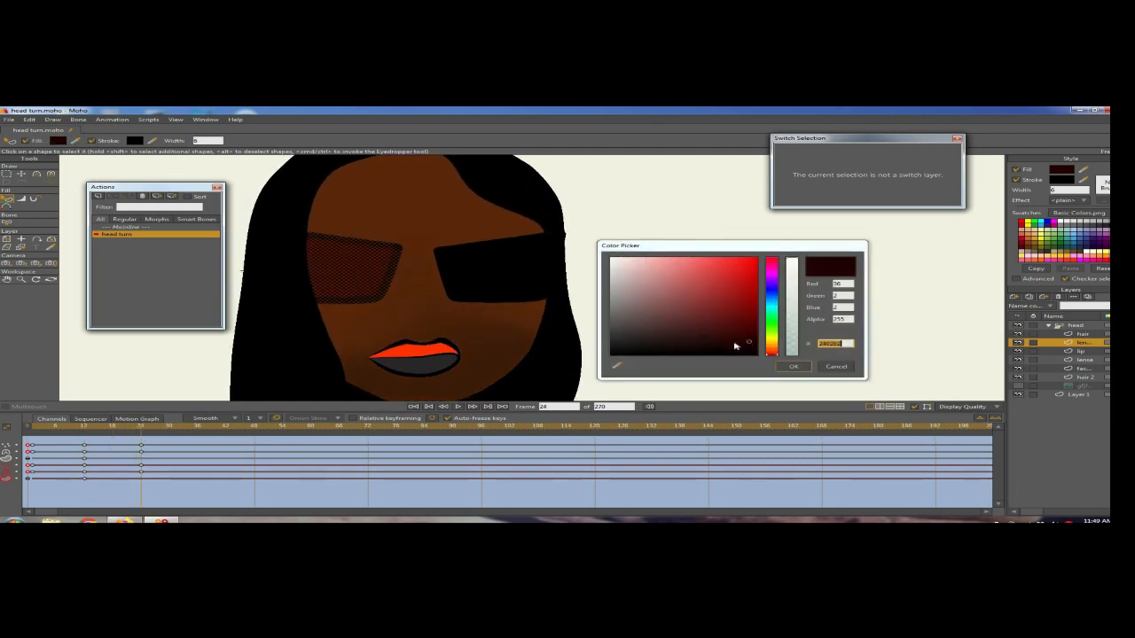
{"action": "left_click", "coordinate": [803, 367]}
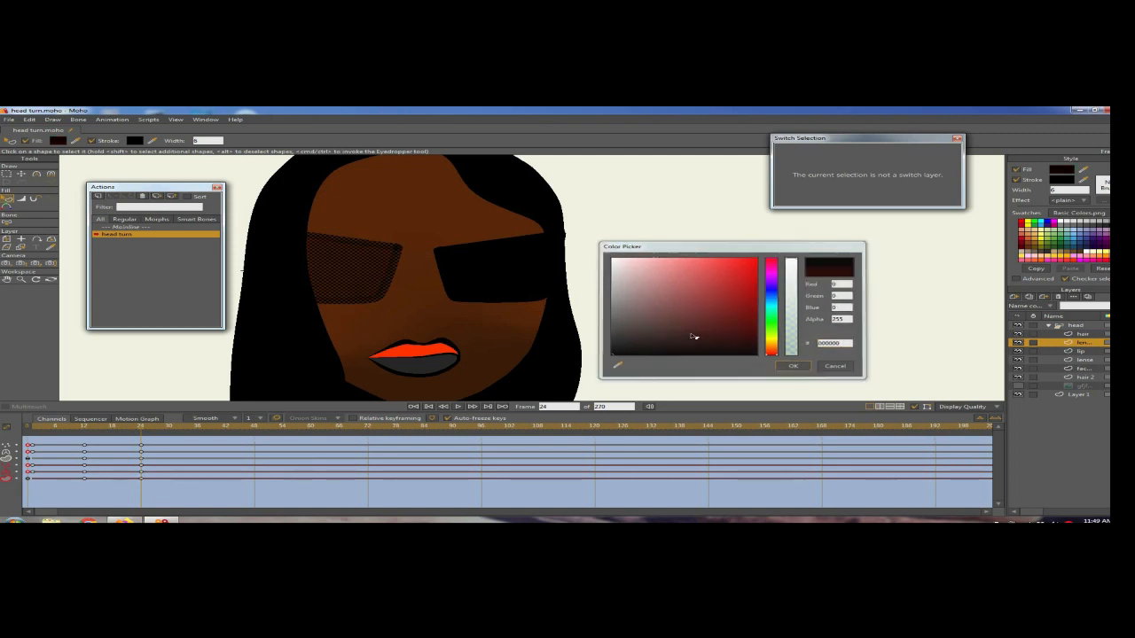
{"action": "left_click_drag", "start_coordinate": [67, 426], "coordinate": [29, 446]}
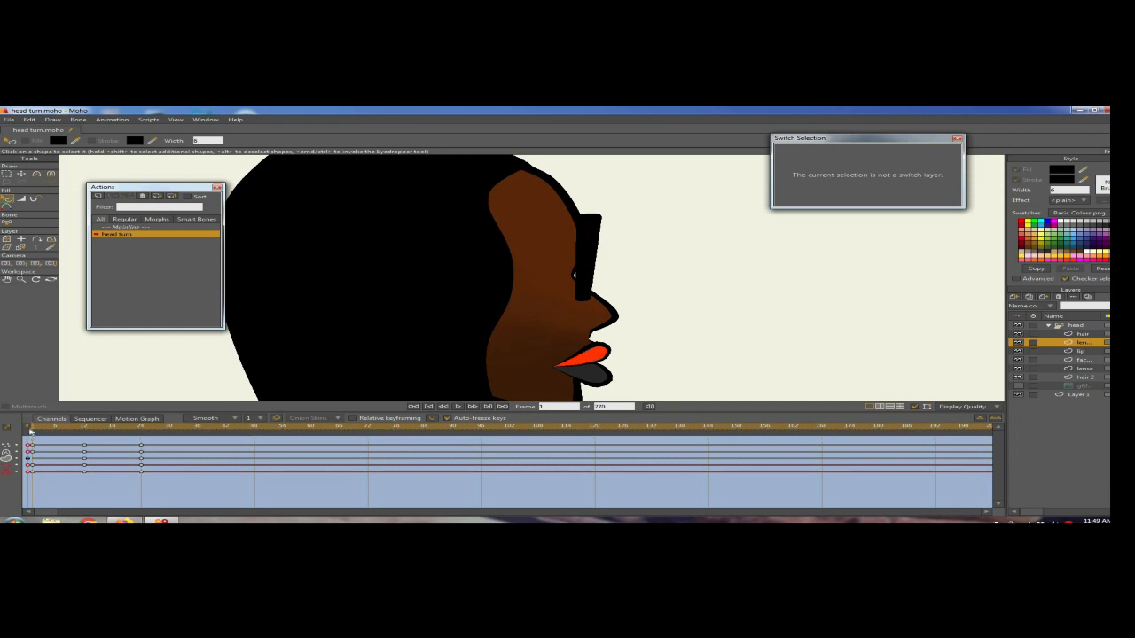
{"action": "left_click", "coordinate": [29, 428]}
{"action": "left_click", "coordinate": [107, 430]}
{"action": "left_click", "coordinate": [140, 429]}
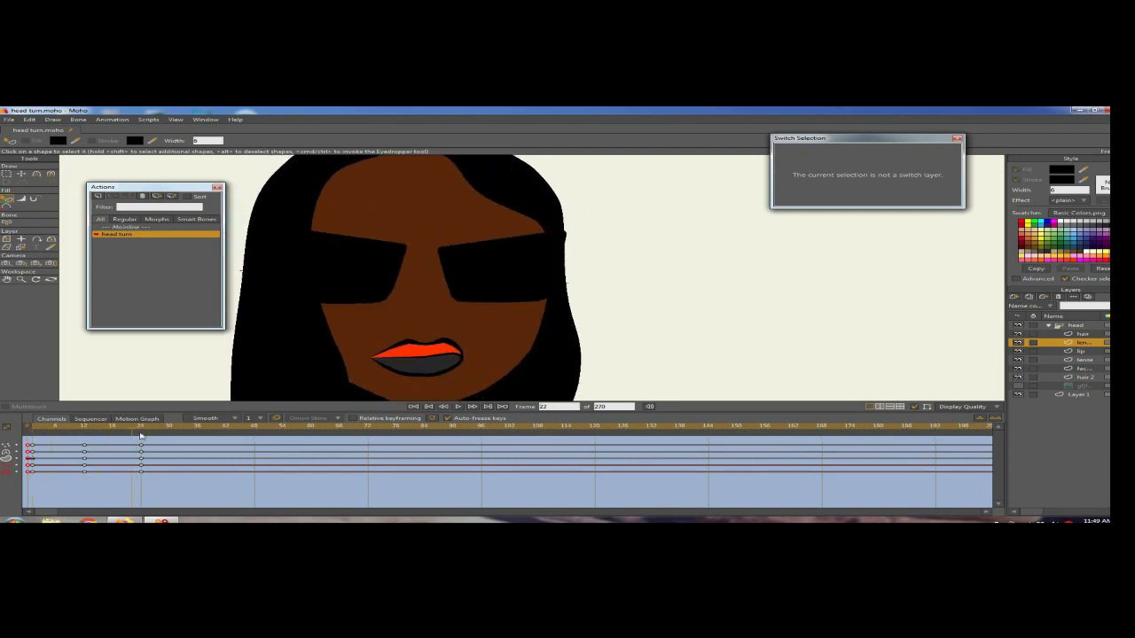
Step: Set the second lens's fill at frame 12 to very dark red #190101
{"action": "left_click", "coordinate": [1085, 360]}
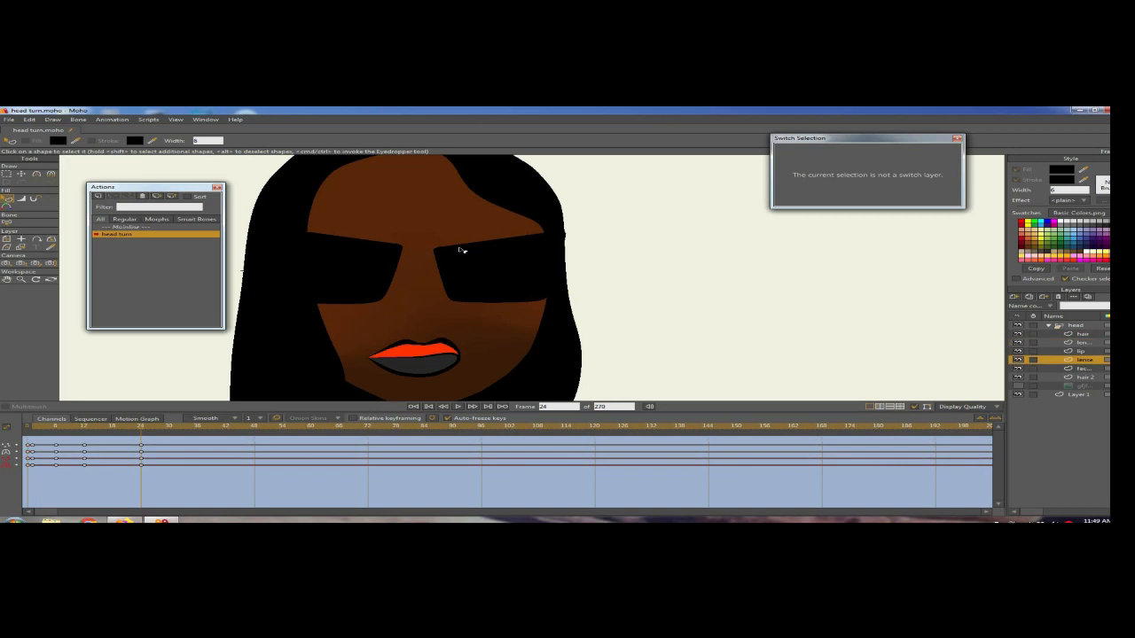
{"action": "left_click", "coordinate": [85, 427]}
{"action": "left_click", "coordinate": [55, 427]}
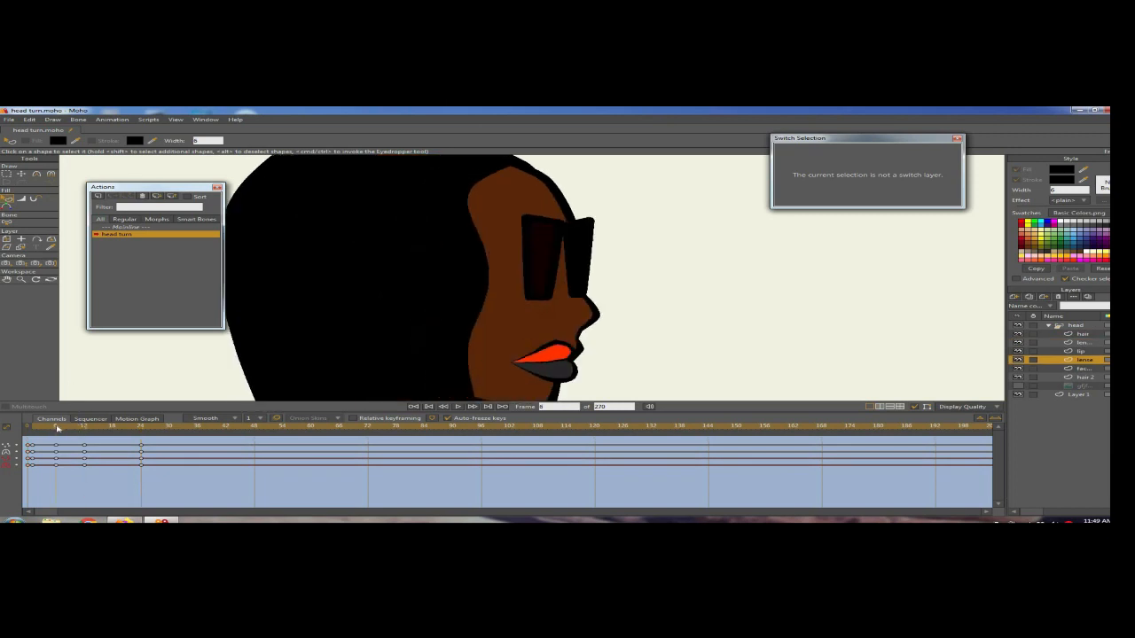
{"action": "left_click", "coordinate": [84, 427]}
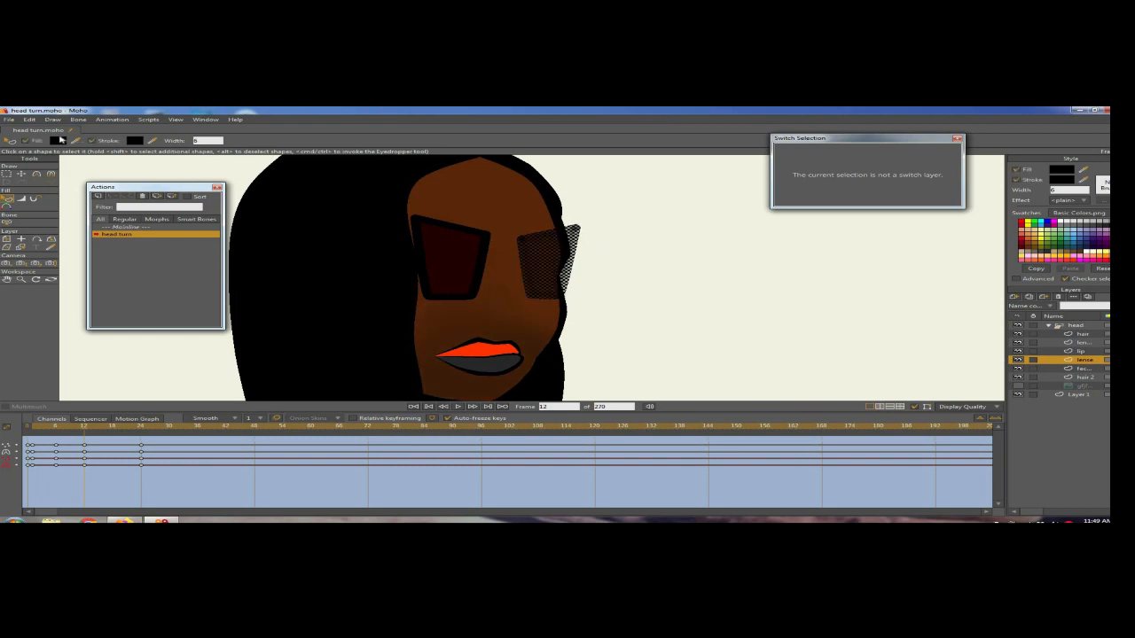
{"action": "left_click", "coordinate": [64, 142]}
{"action": "left_click_drag", "start_coordinate": [753, 335], "coordinate": [755, 344]}
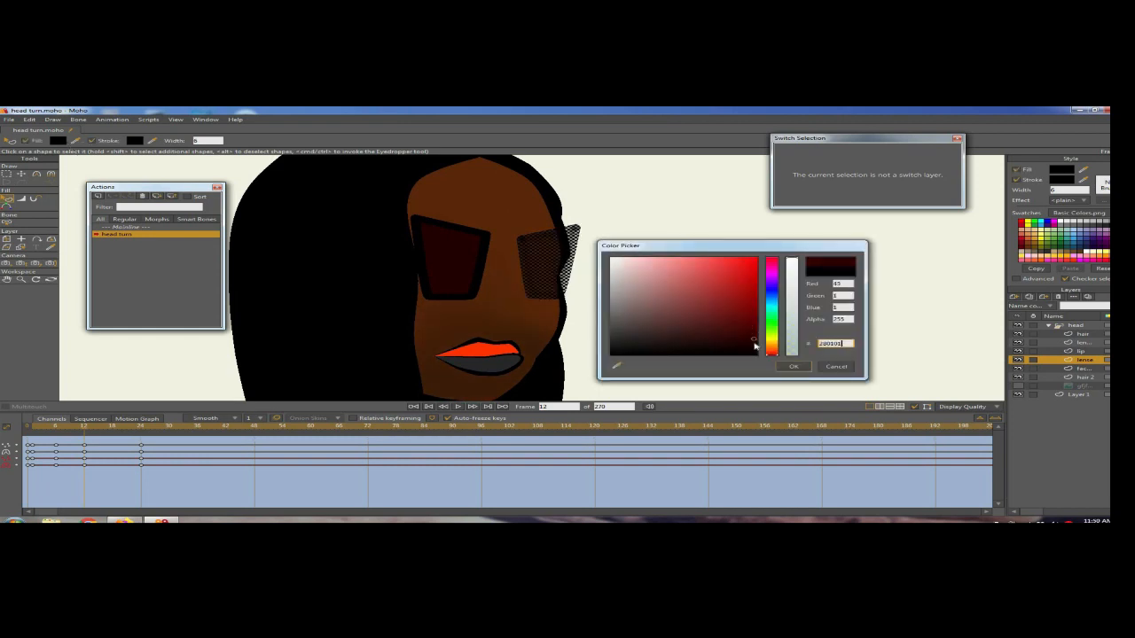
{"action": "left_click", "coordinate": [794, 366]}
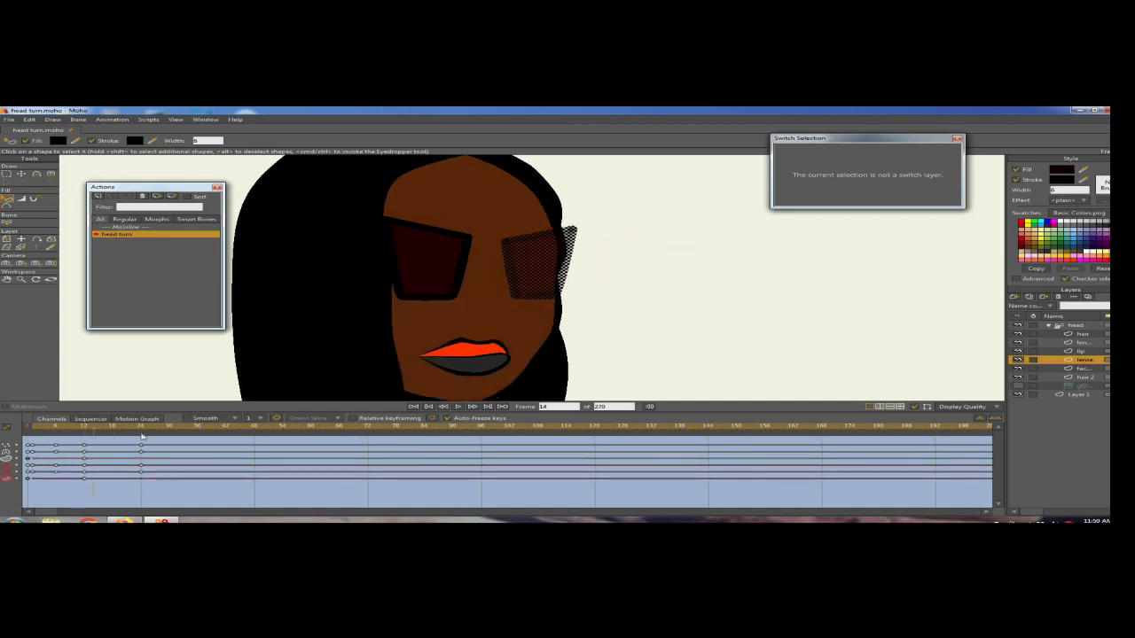
Step: Set the second lens's fill to black at frame 24 and scrub the turn from profile to front view
{"action": "left_click", "coordinate": [60, 141]}
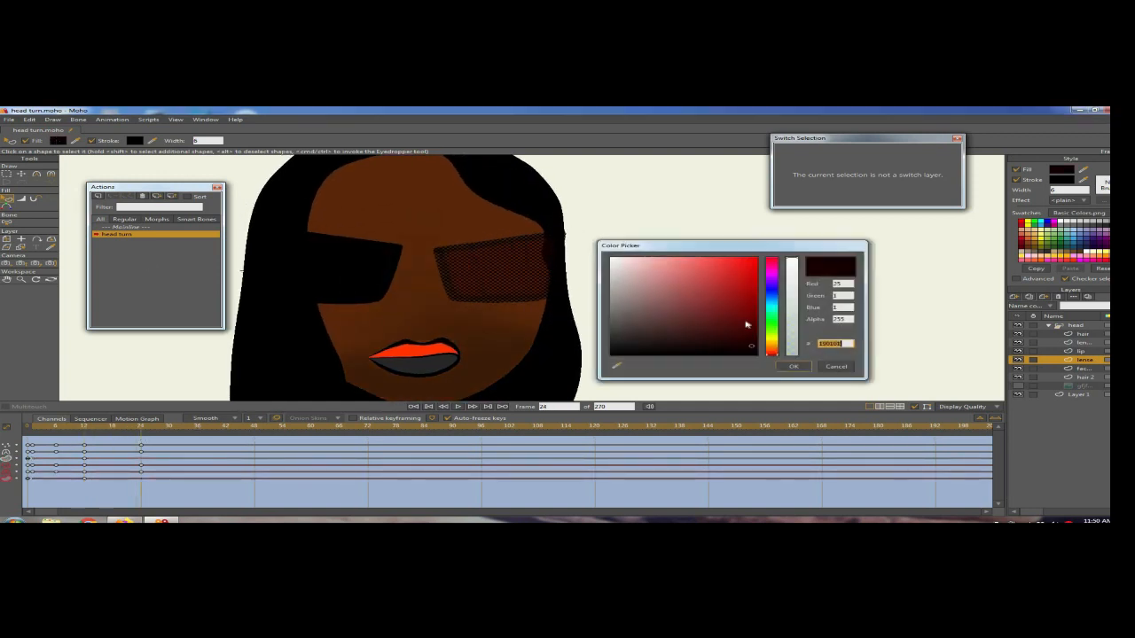
{"action": "left_click", "coordinate": [794, 367]}
{"action": "left_click_drag", "start_coordinate": [50, 431], "coordinate": [27, 449]}
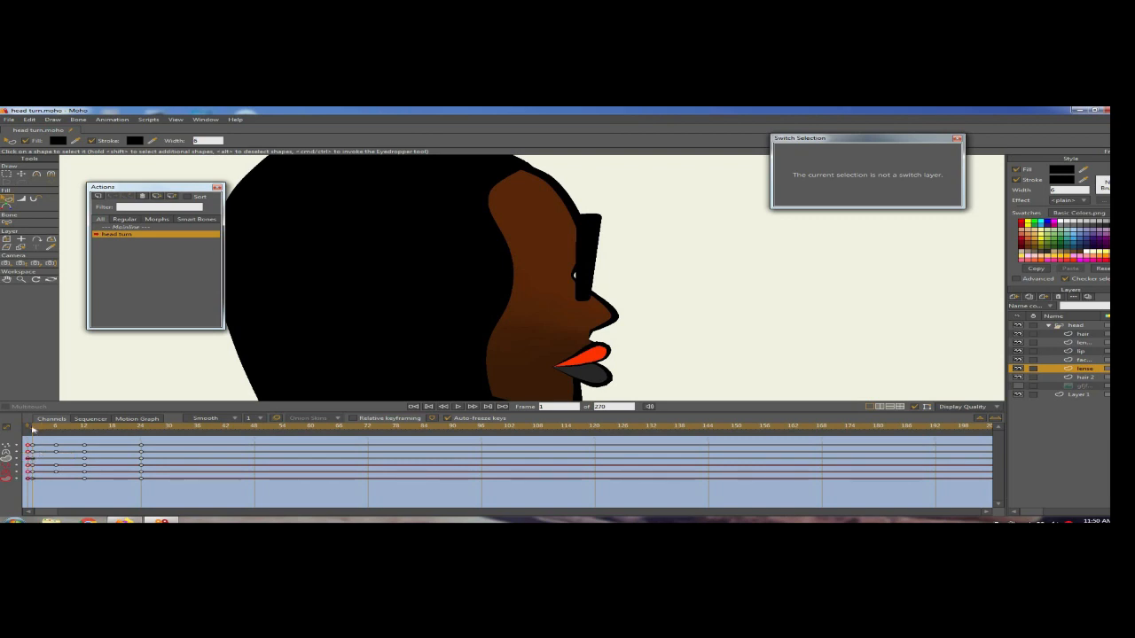
{"action": "left_click_drag", "start_coordinate": [88, 433], "coordinate": [142, 433]}
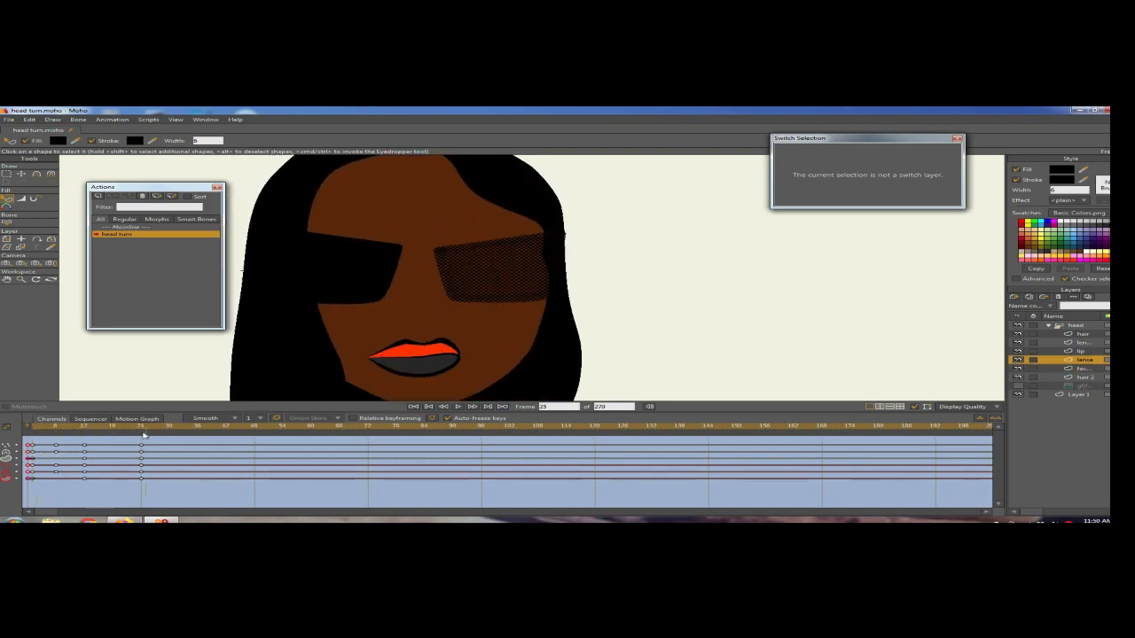
Step: Collapse the head group, return to the Mainline and test the smart bone by rotating the head turn bone
{"action": "left_click", "coordinate": [1053, 326]}
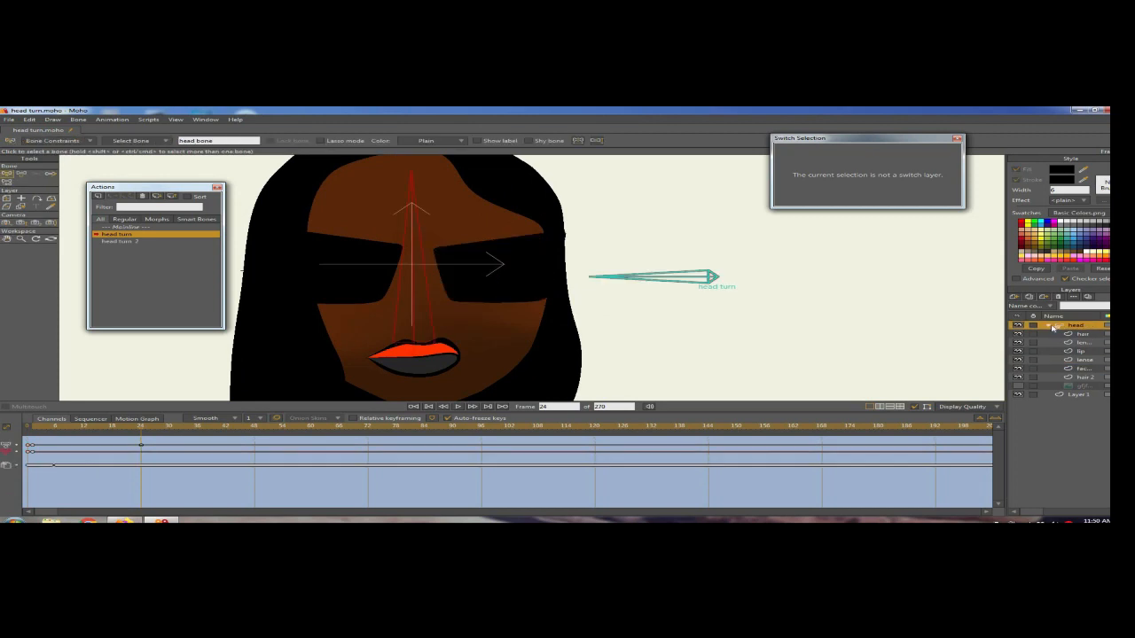
{"action": "left_click", "coordinate": [1050, 328]}
{"action": "scroll", "coordinate": [393, 221], "scroll_direction": "down", "scroll_amount": 6}
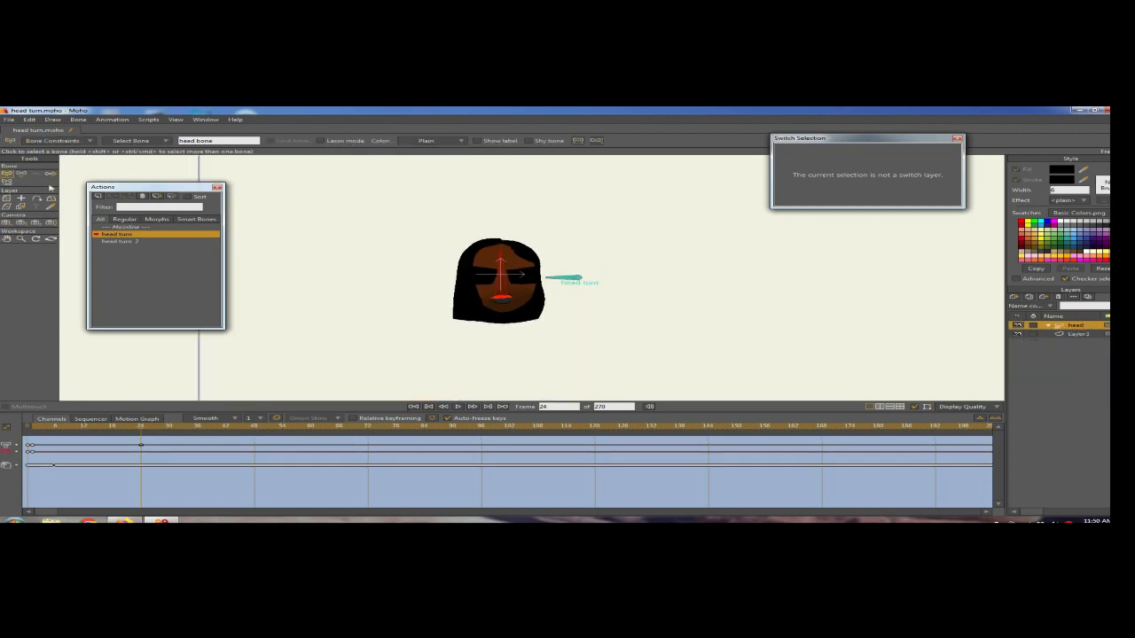
{"action": "left_click", "coordinate": [139, 228]}
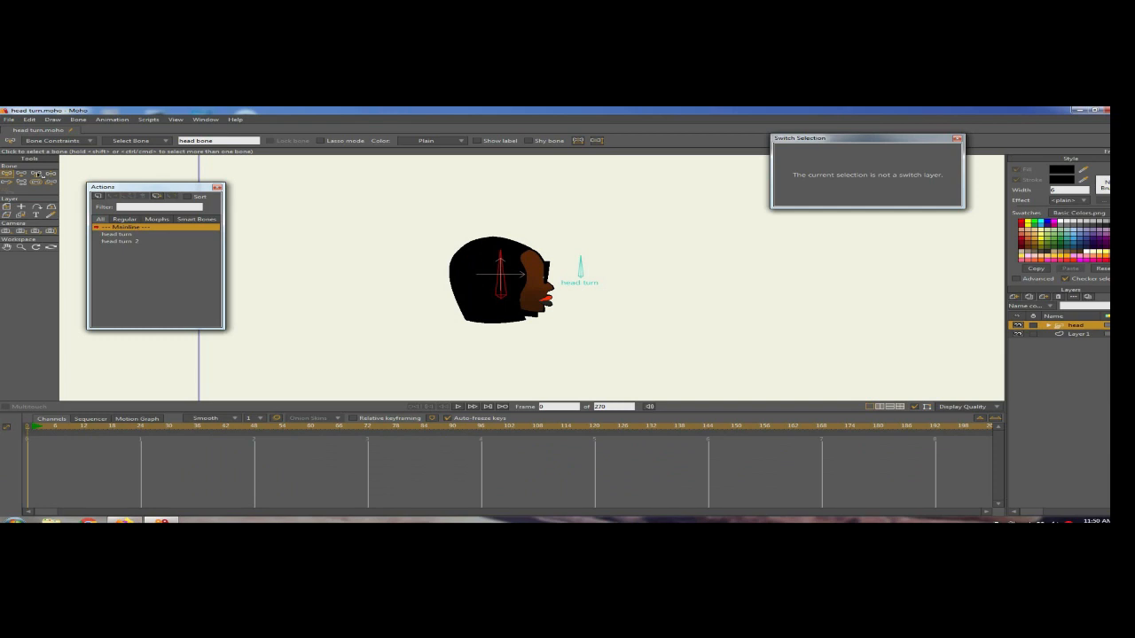
{"action": "left_click", "coordinate": [50, 174]}
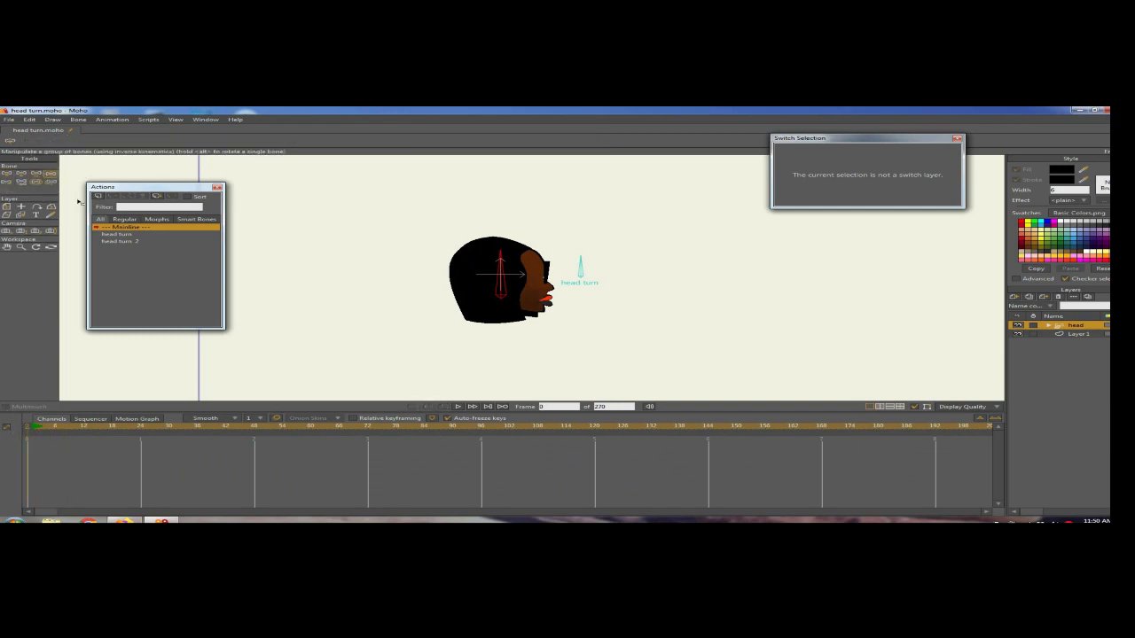
{"action": "left_click_drag", "start_coordinate": [582, 266], "coordinate": [482, 340]}
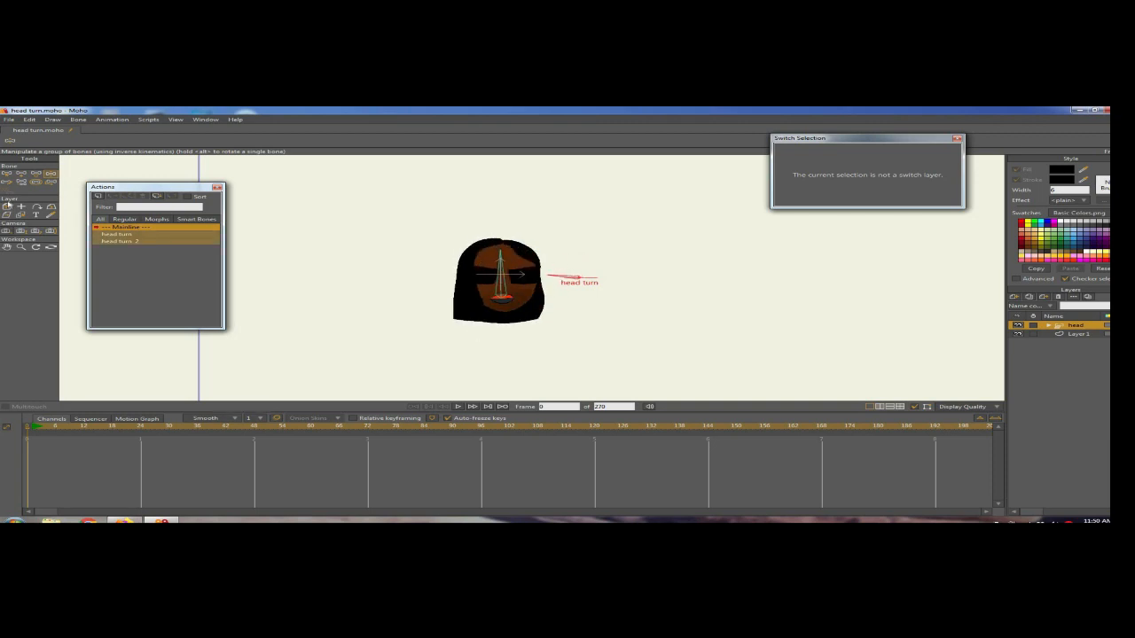
Step: Move the hidden reference image layer out of the head group and place it above the group
{"action": "left_click", "coordinate": [7, 207]}
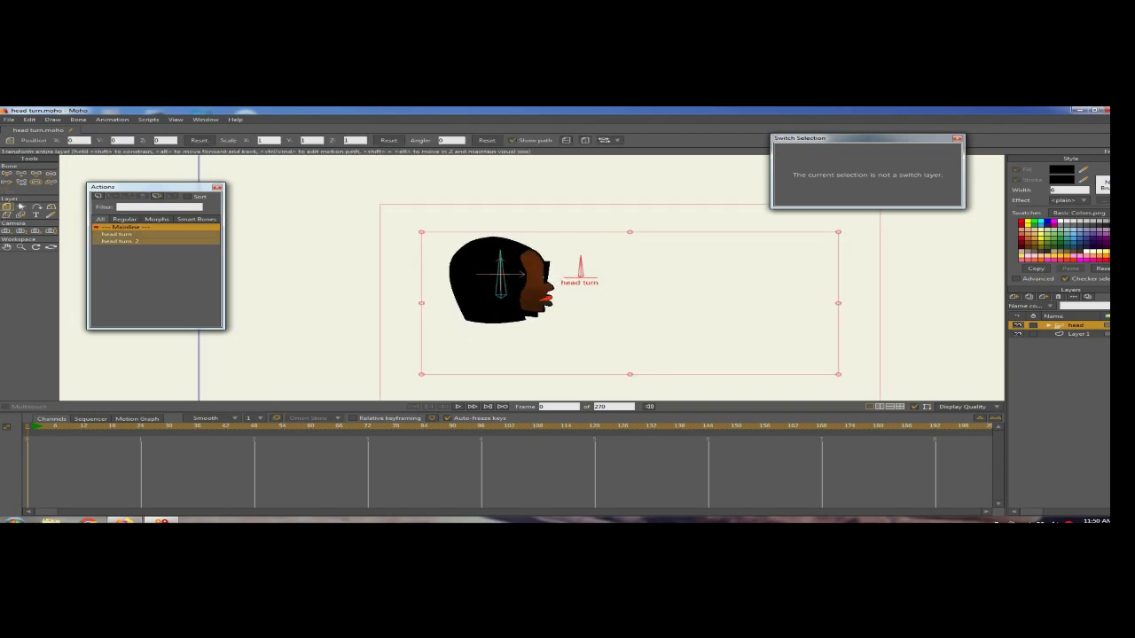
{"action": "left_click", "coordinate": [21, 207]}
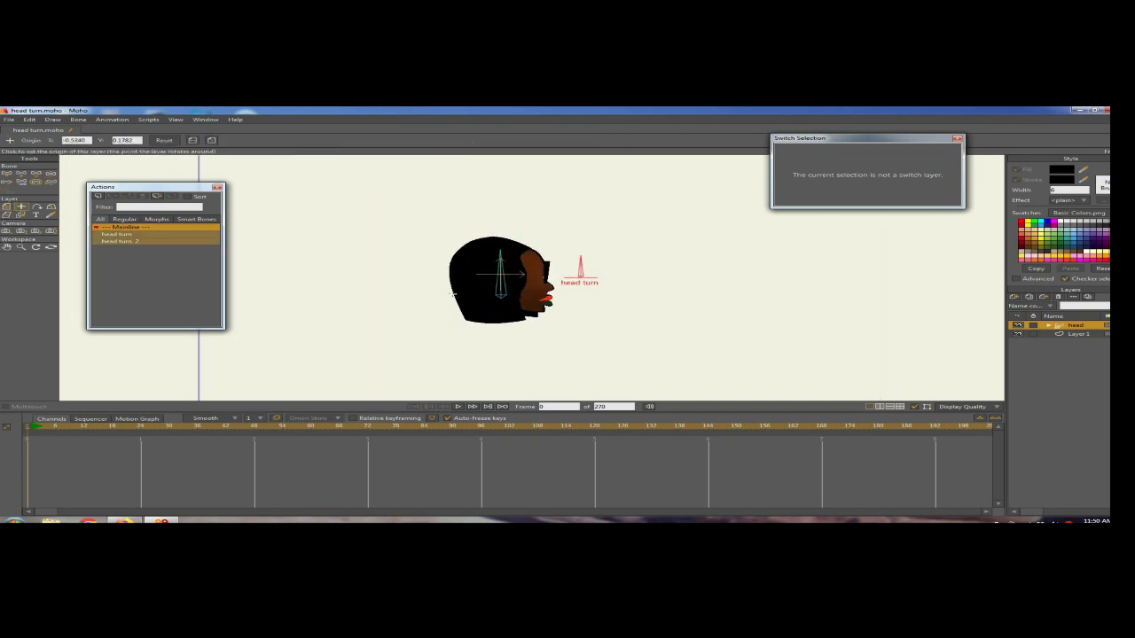
{"action": "left_click", "coordinate": [6, 208]}
{"action": "left_click", "coordinate": [1049, 325]}
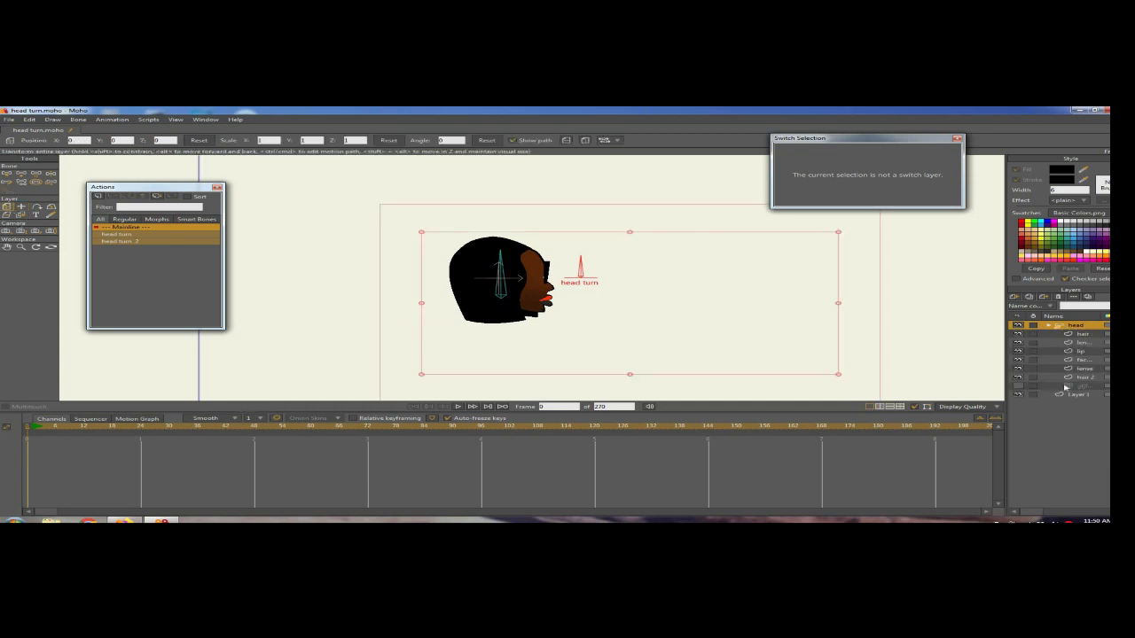
{"action": "left_click", "coordinate": [1074, 388]}
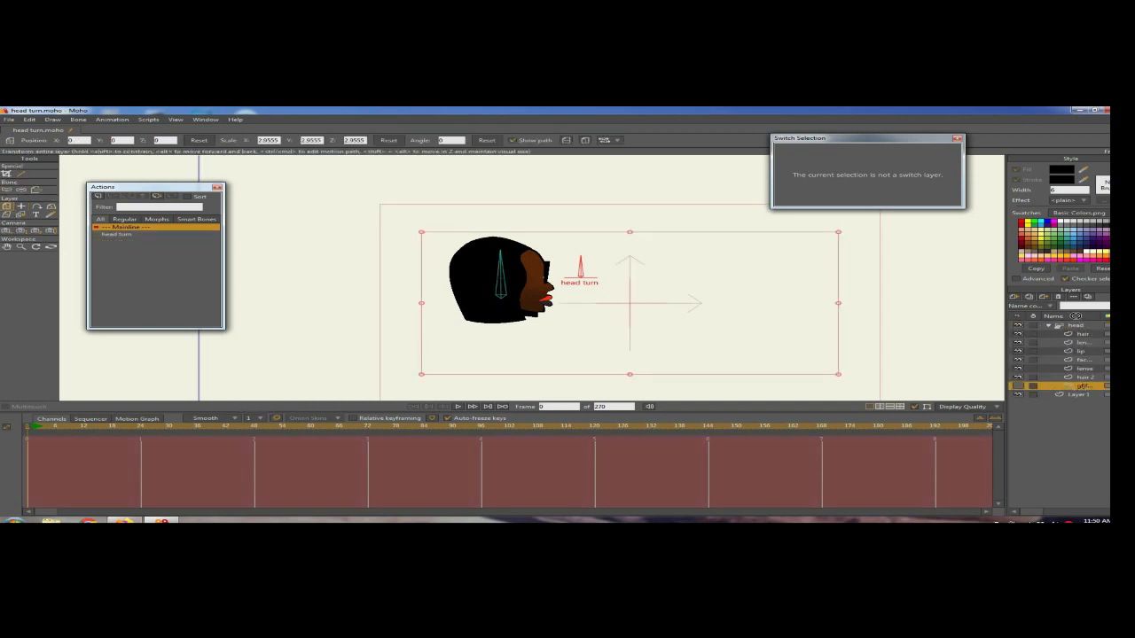
{"action": "left_click_drag", "start_coordinate": [1080, 335], "coordinate": [1075, 323]}
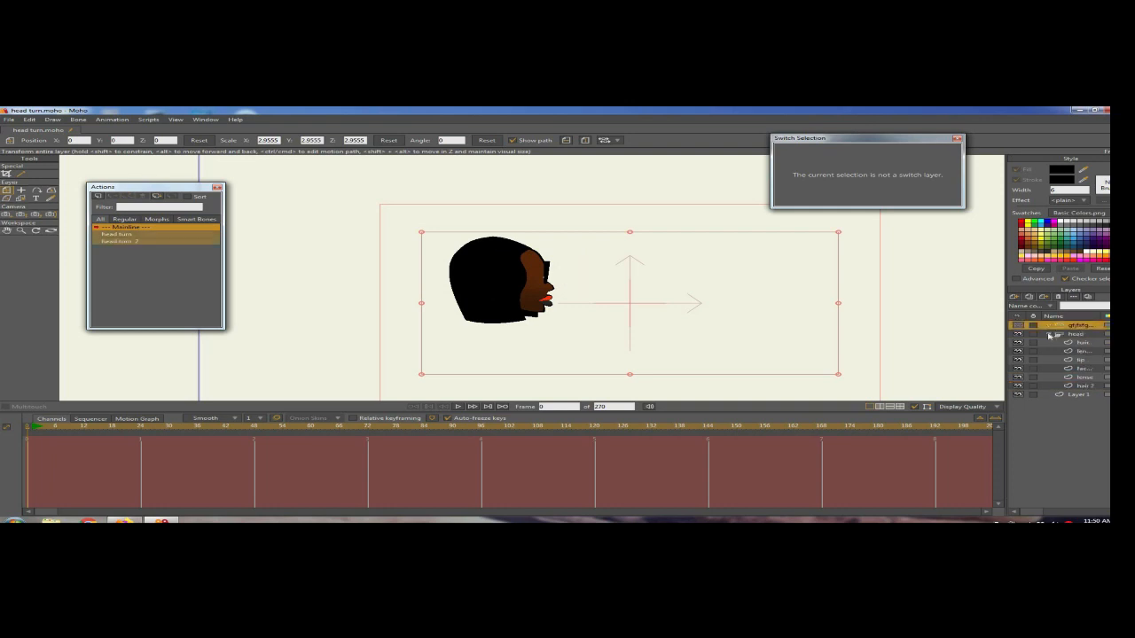
Step: Select the head layer, enlarge it to a scale of about 2.87 and centre it in the camera frame
{"action": "left_click", "coordinate": [1057, 336]}
{"action": "left_click", "coordinate": [1049, 334]}
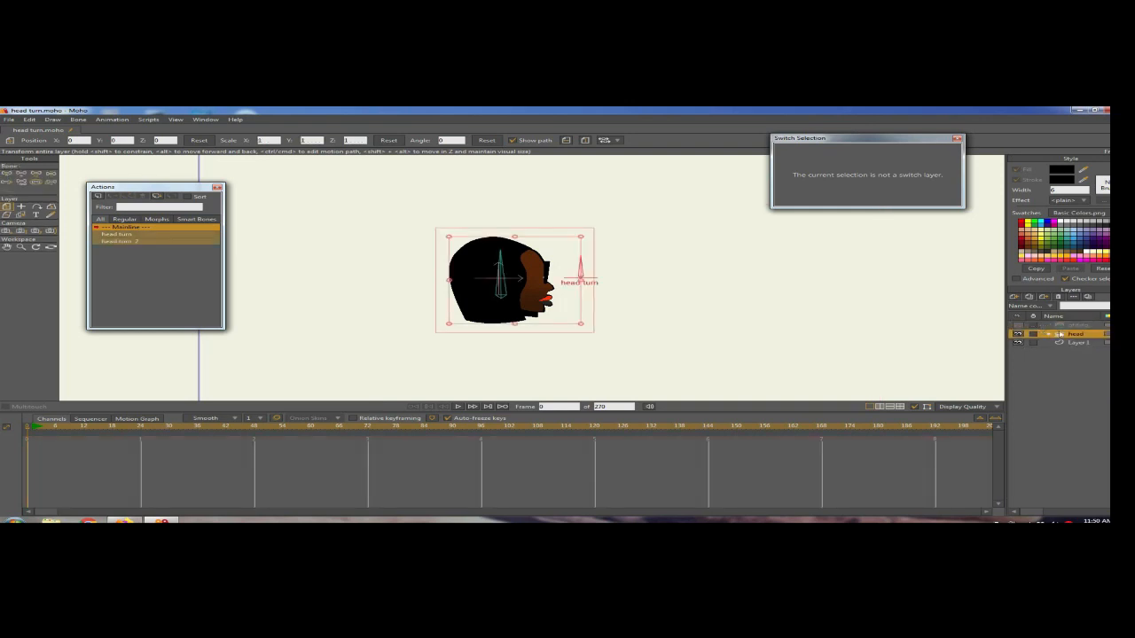
{"action": "left_click_drag", "start_coordinate": [521, 286], "coordinate": [714, 349]}
{"action": "scroll", "coordinate": [638, 293], "scroll_direction": "down", "scroll_amount": 3}
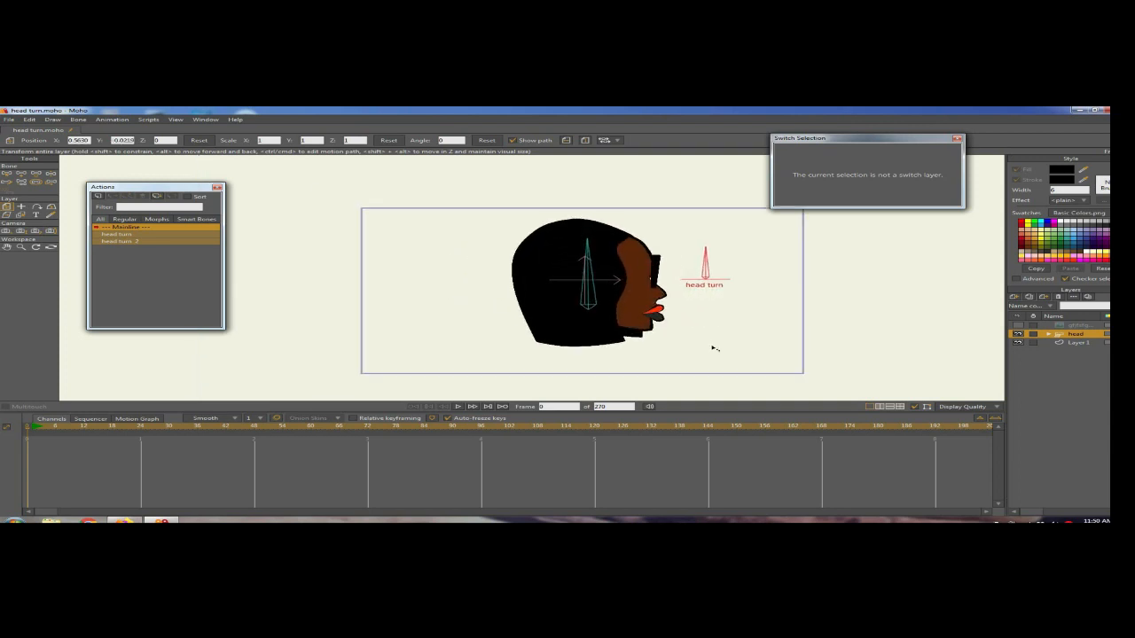
{"action": "left_click_drag", "start_coordinate": [648, 320], "coordinate": [648, 325]}
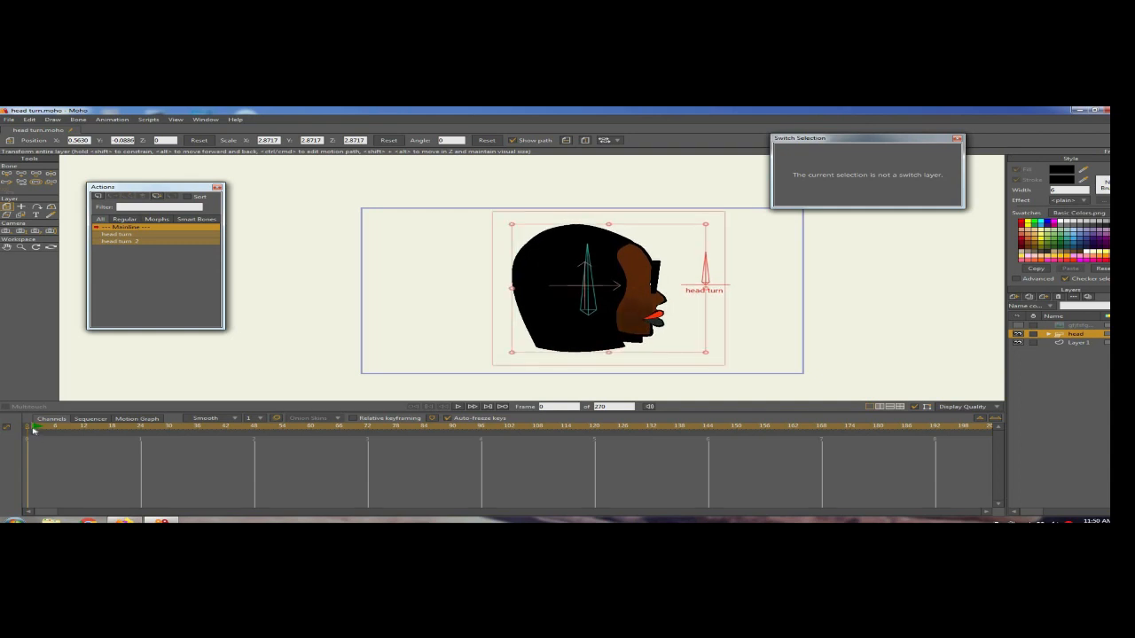
Step: Key the head turn bone upright at frame 1 and rotate it at frame 24 to turn the head to front view
{"action": "left_click", "coordinate": [36, 173]}
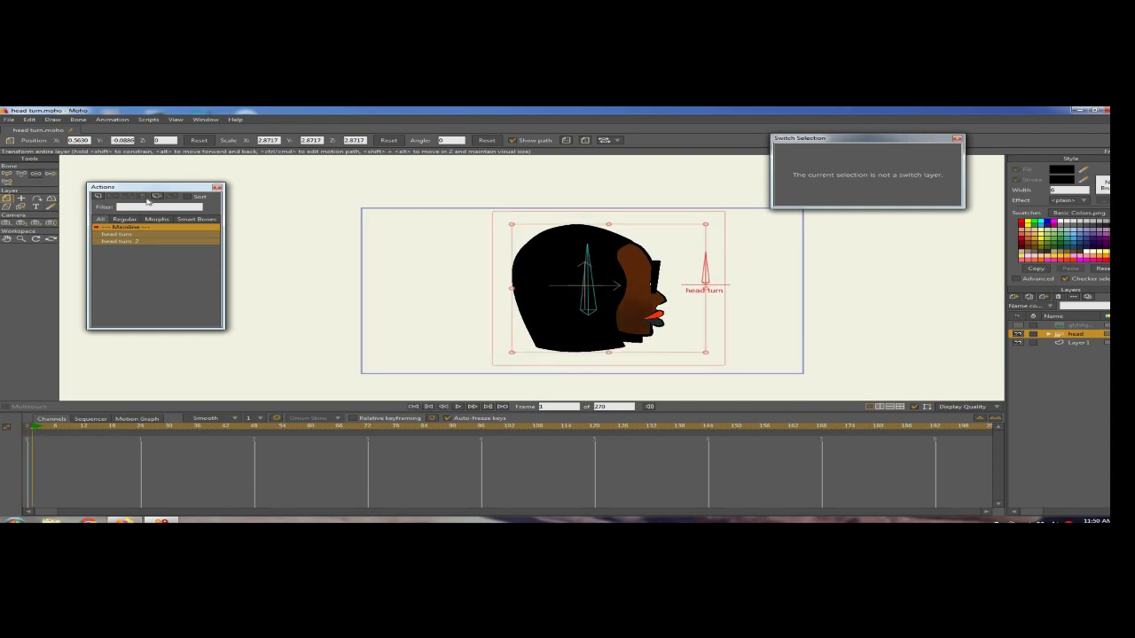
{"action": "left_click", "coordinate": [713, 271]}
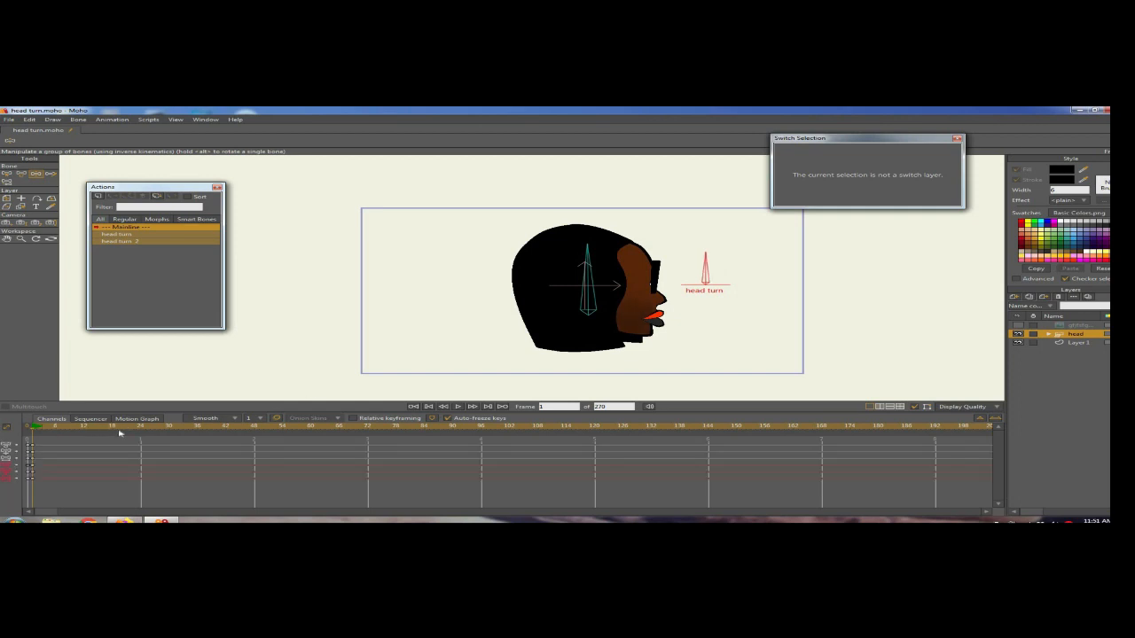
{"action": "left_click_drag", "start_coordinate": [120, 433], "coordinate": [141, 435]}
{"action": "left_click_drag", "start_coordinate": [694, 272], "coordinate": [710, 285]}
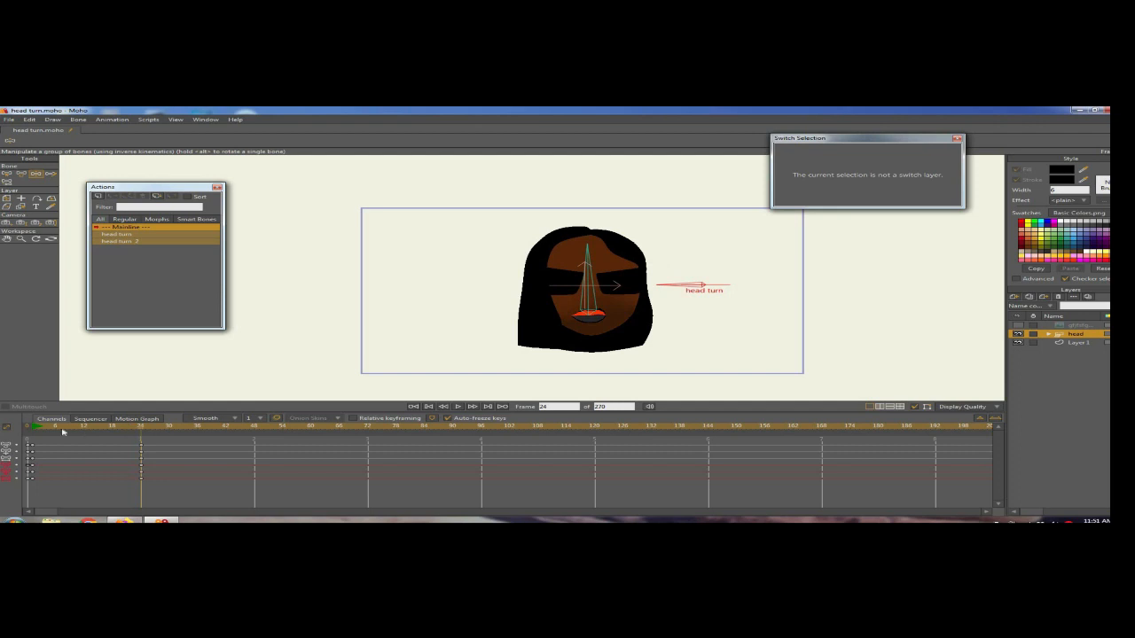
Step: Play back the head turn animation from the start and return to frame 24
{"action": "left_click_drag", "start_coordinate": [62, 433], "coordinate": [23, 432]}
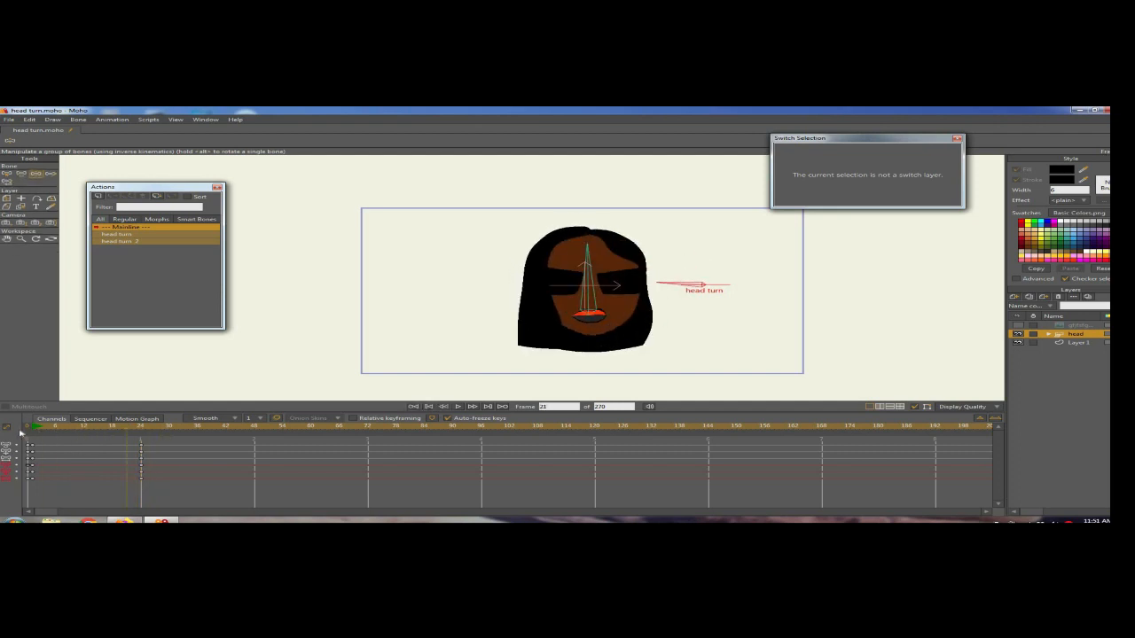
{"action": "left_click", "coordinate": [459, 407]}
{"action": "mouse_move", "coordinate": [147, 436]}
{"action": "left_mouse_down"}
{"action": "mouse_move", "coordinate": [165, 431]}
{"action": "mouse_move", "coordinate": [142, 434]}
{"action": "left_mouse_up"}
Step: On the hair 2 layer at frame 24, pull the lower outer hair points inward toward the face
{"action": "left_click", "coordinate": [1049, 336]}
{"action": "left_click", "coordinate": [1053, 359]}
{"action": "left_click", "coordinate": [1055, 353]}
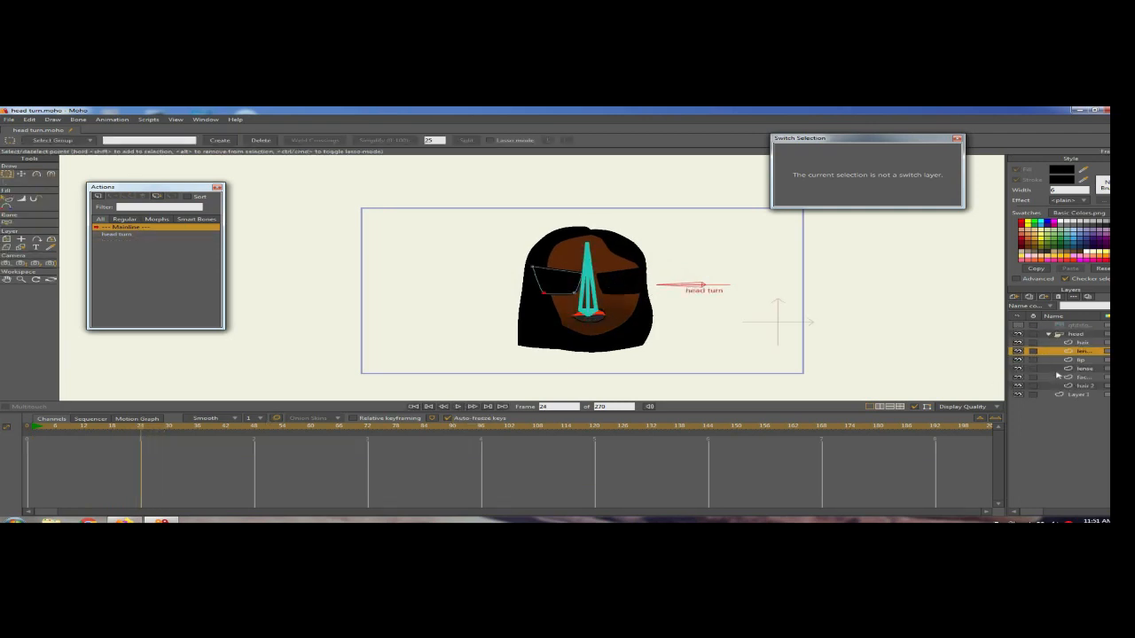
{"action": "left_click", "coordinate": [1057, 388]}
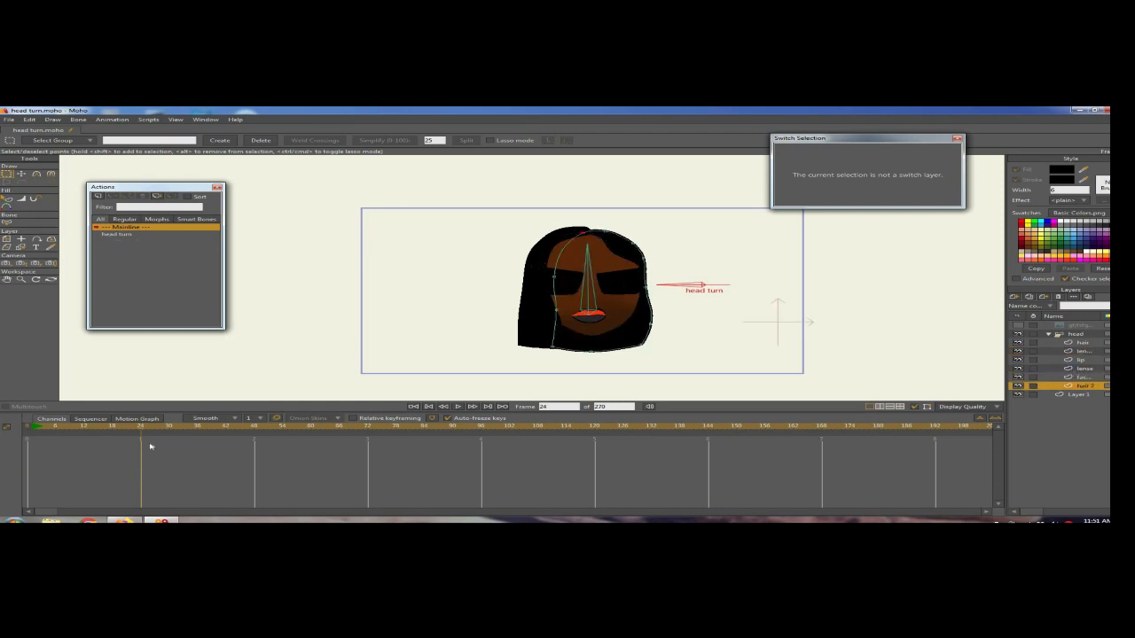
{"action": "key", "text": "t"}
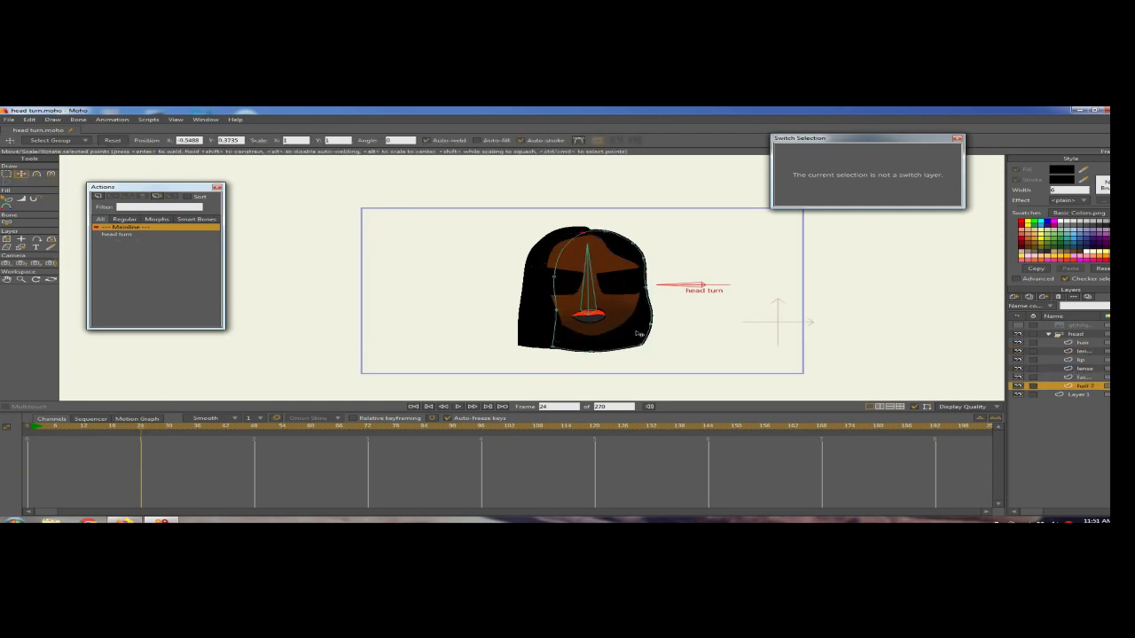
{"action": "scroll", "coordinate": [638, 333], "scroll_direction": "up", "scroll_amount": 1}
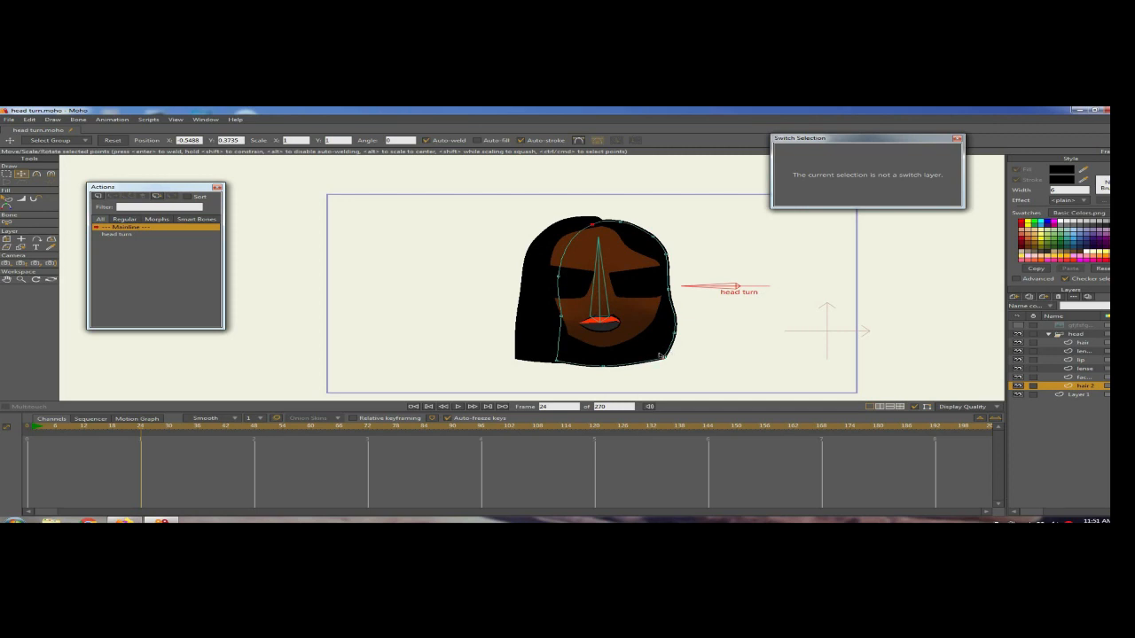
{"action": "left_click_drag", "start_coordinate": [660, 356], "coordinate": [602, 365]}
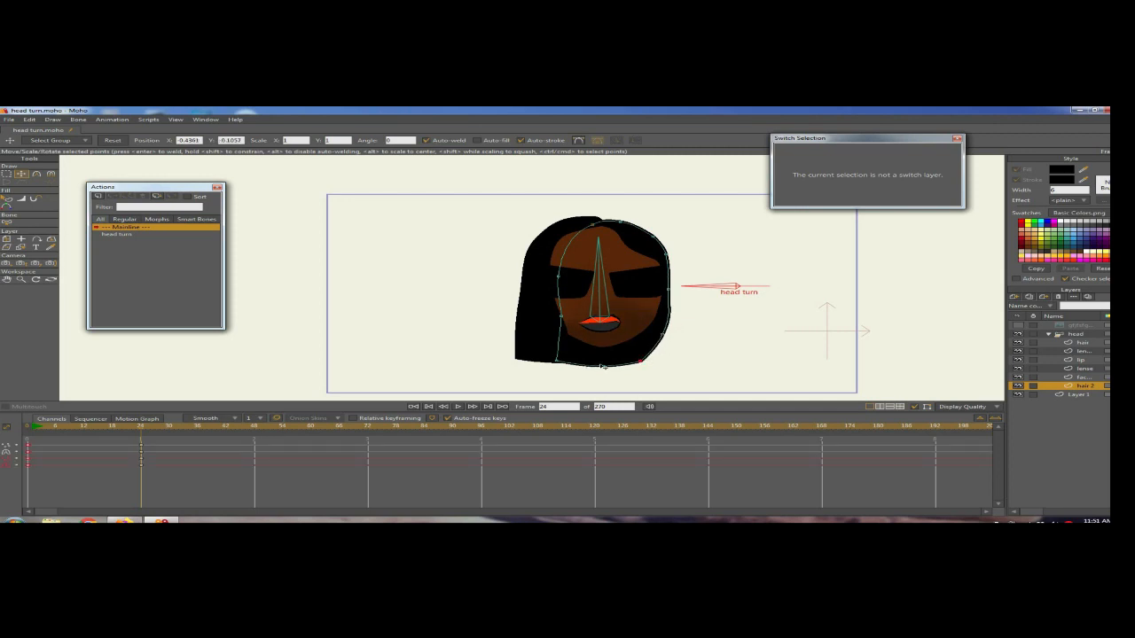
{"action": "left_click_drag", "start_coordinate": [665, 334], "coordinate": [660, 334]}
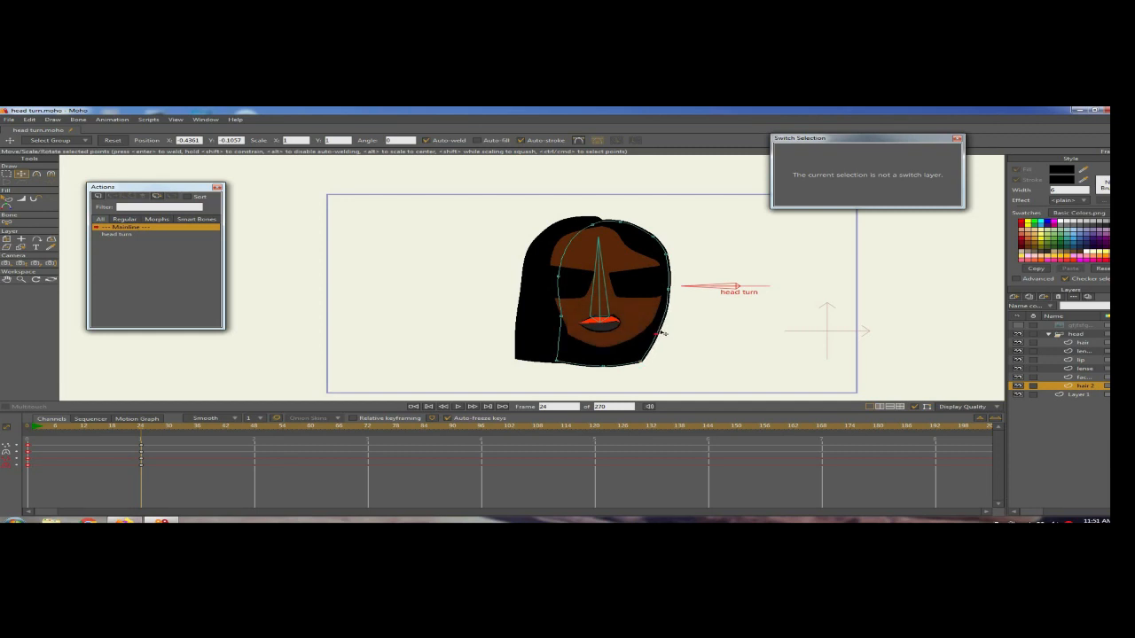
{"action": "left_click", "coordinate": [622, 222]}
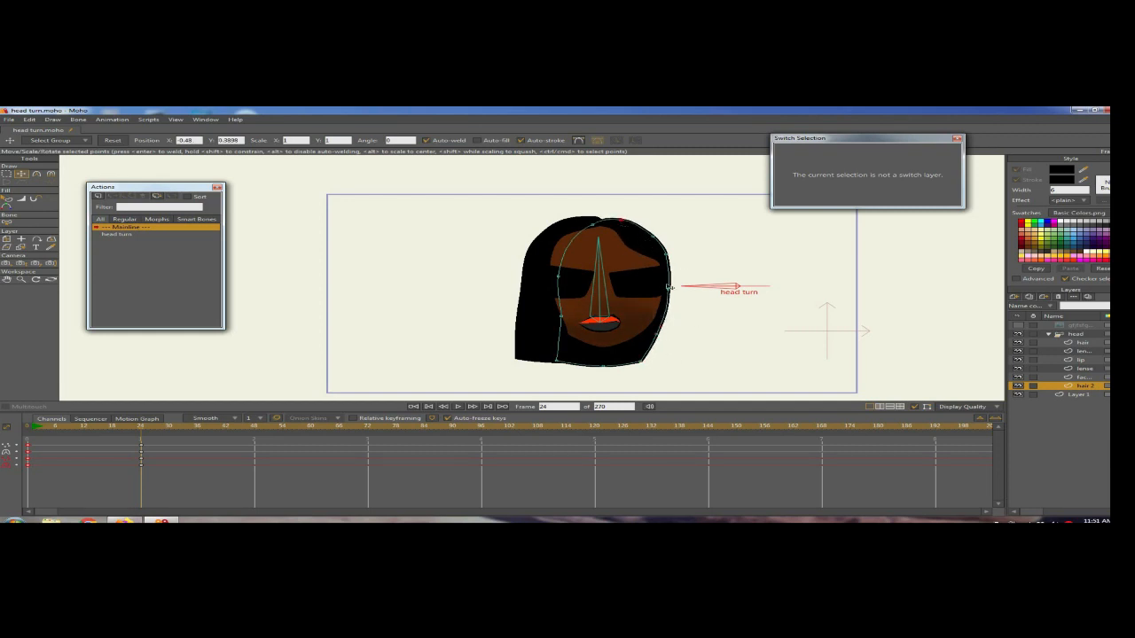
Step: Copy the hair 2 layer's starting keys to frame 30 and play back the turn
{"action": "left_click_drag", "start_coordinate": [85, 428], "coordinate": [142, 435]}
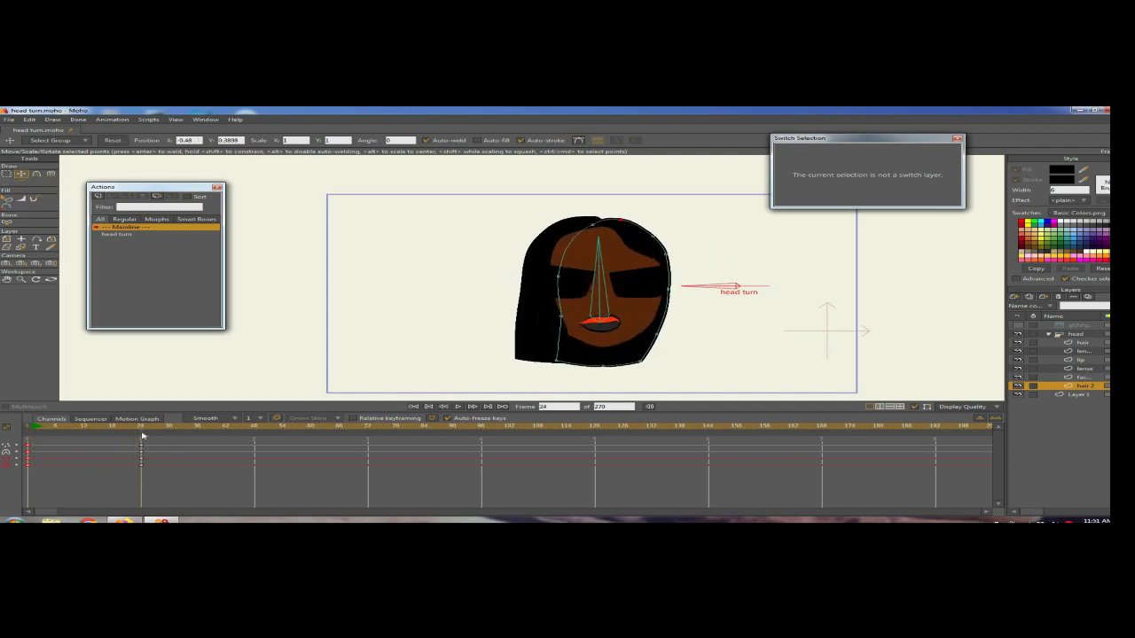
{"action": "left_click_drag", "start_coordinate": [32, 434], "coordinate": [171, 434]}
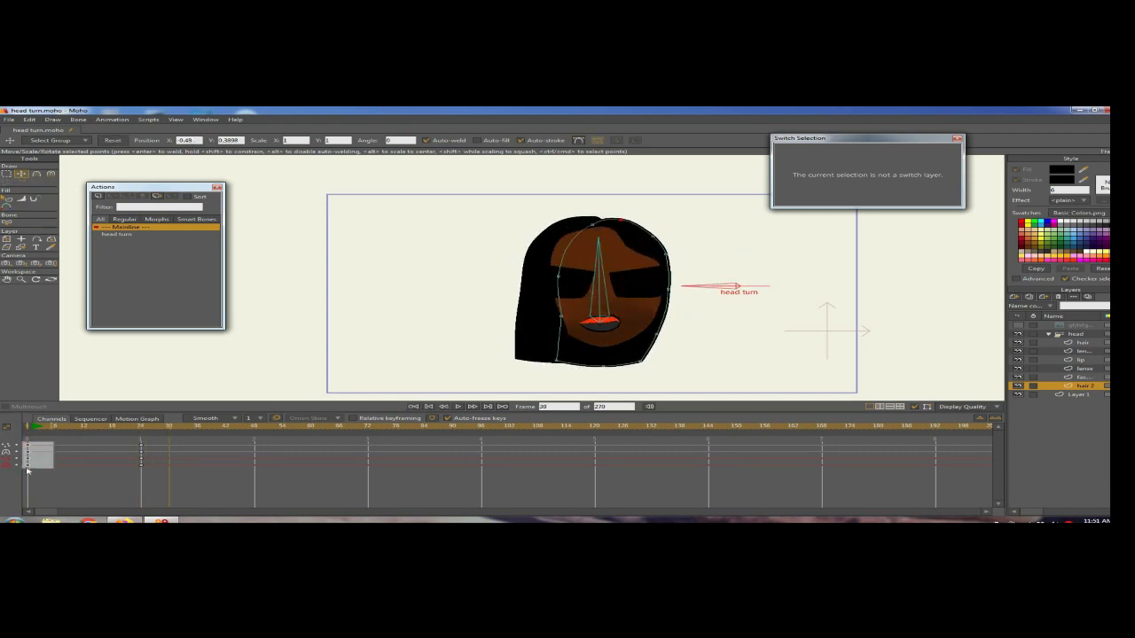
{"action": "key", "text": "ctrl+v"}
{"action": "left_click_drag", "start_coordinate": [84, 428], "coordinate": [36, 429]}
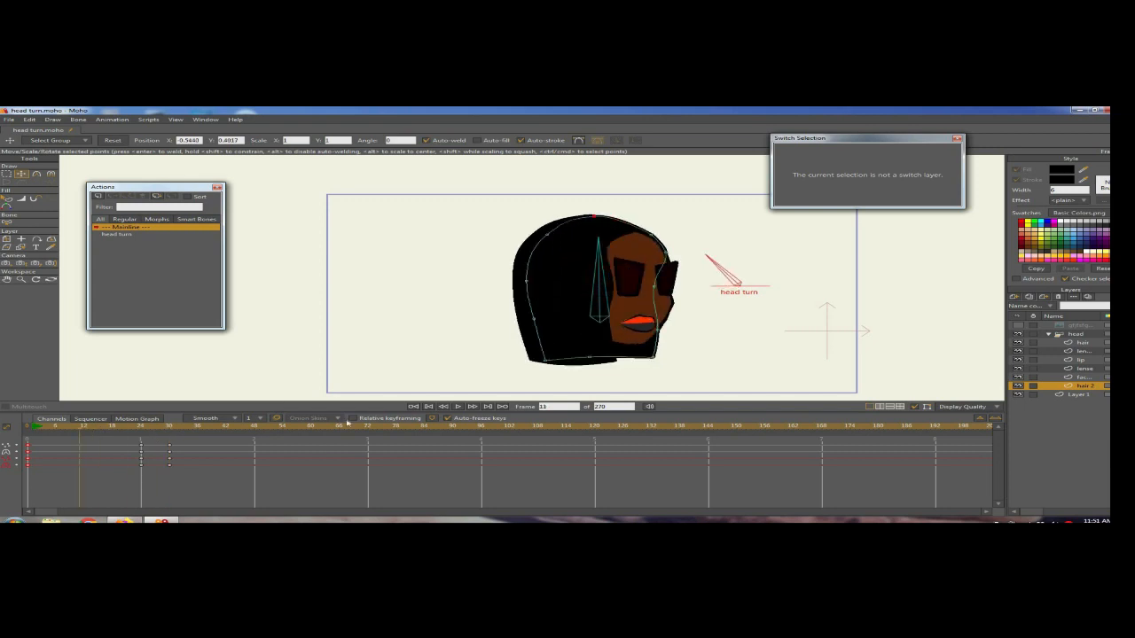
{"action": "left_click", "coordinate": [458, 407]}
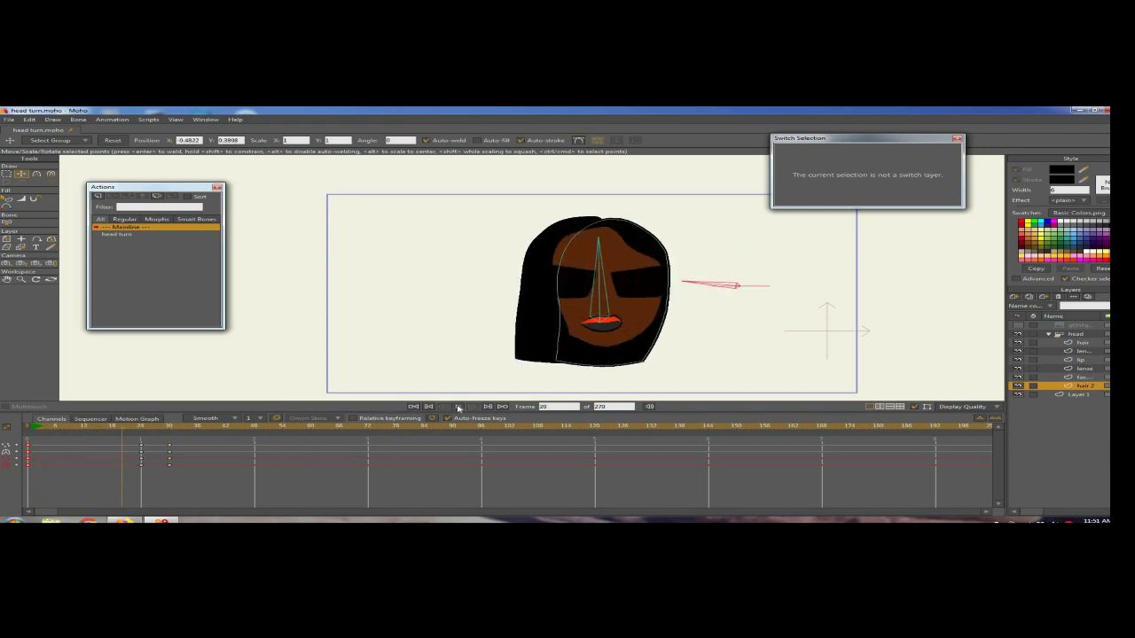
Step: Move the hair 2 keys from frame 30 to frame 36 and reshape the outer hair points at frame 30 to swing outward
{"action": "left_click", "coordinate": [231, 428]}
{"action": "left_click_drag", "start_coordinate": [175, 430], "coordinate": [197, 431]}
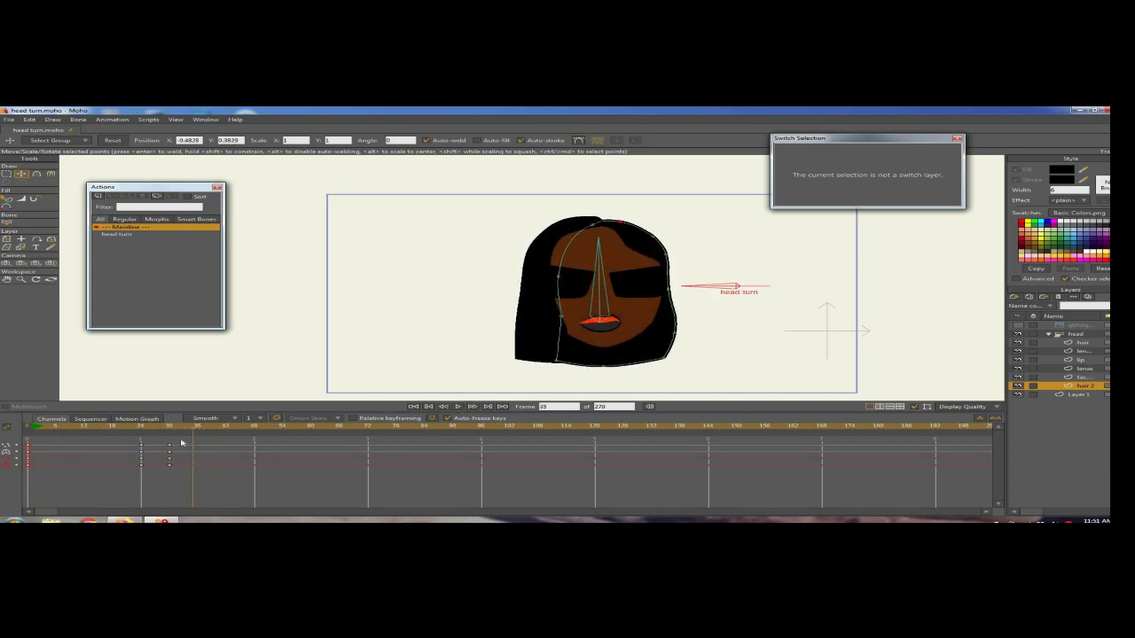
{"action": "mouse_move", "coordinate": [159, 476]}
{"action": "left_mouse_down"}
{"action": "mouse_move", "coordinate": [174, 444]}
{"action": "mouse_move", "coordinate": [197, 451]}
{"action": "mouse_move", "coordinate": [132, 428]}
{"action": "mouse_move", "coordinate": [170, 432]}
{"action": "left_mouse_up"}
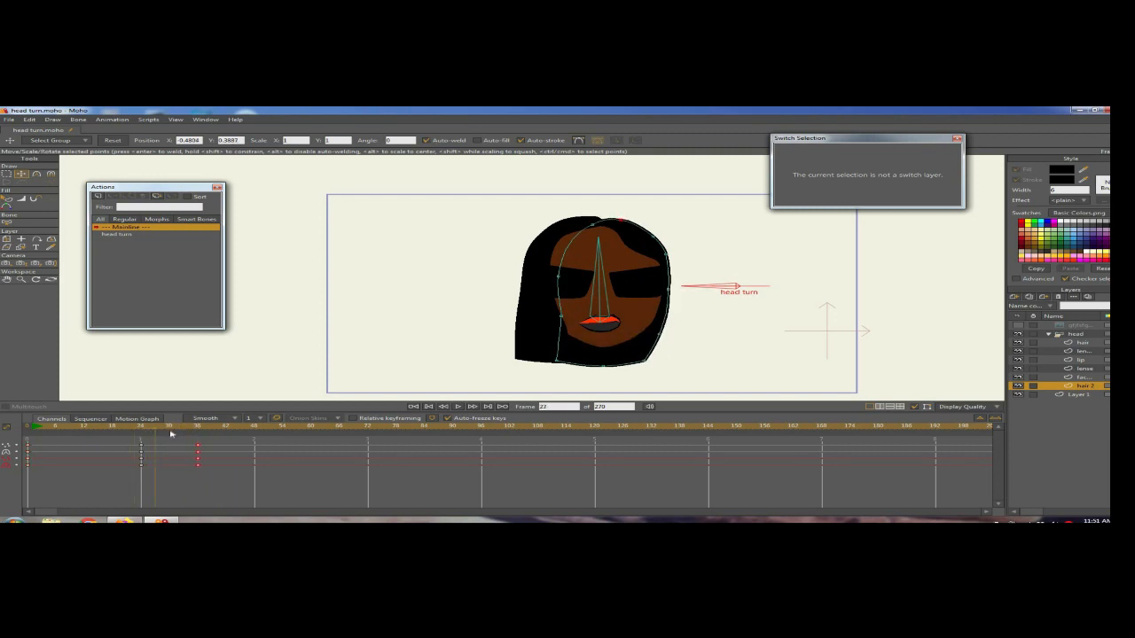
{"action": "mouse_move", "coordinate": [666, 333]}
{"action": "left_mouse_down"}
{"action": "mouse_move", "coordinate": [671, 356]}
{"action": "mouse_move", "coordinate": [664, 336]}
{"action": "left_mouse_up"}
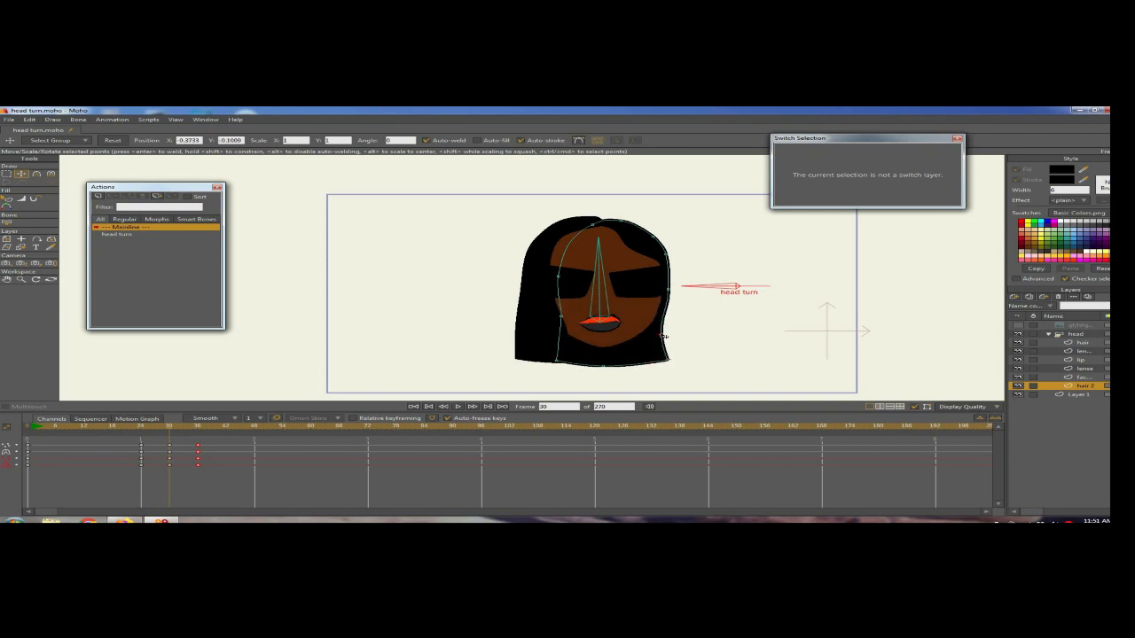
Step: Scrub and play back the hair 2 swing through frame 36 to check its motion
{"action": "left_click_drag", "start_coordinate": [117, 431], "coordinate": [146, 430]}
{"action": "left_click", "coordinate": [458, 407]}
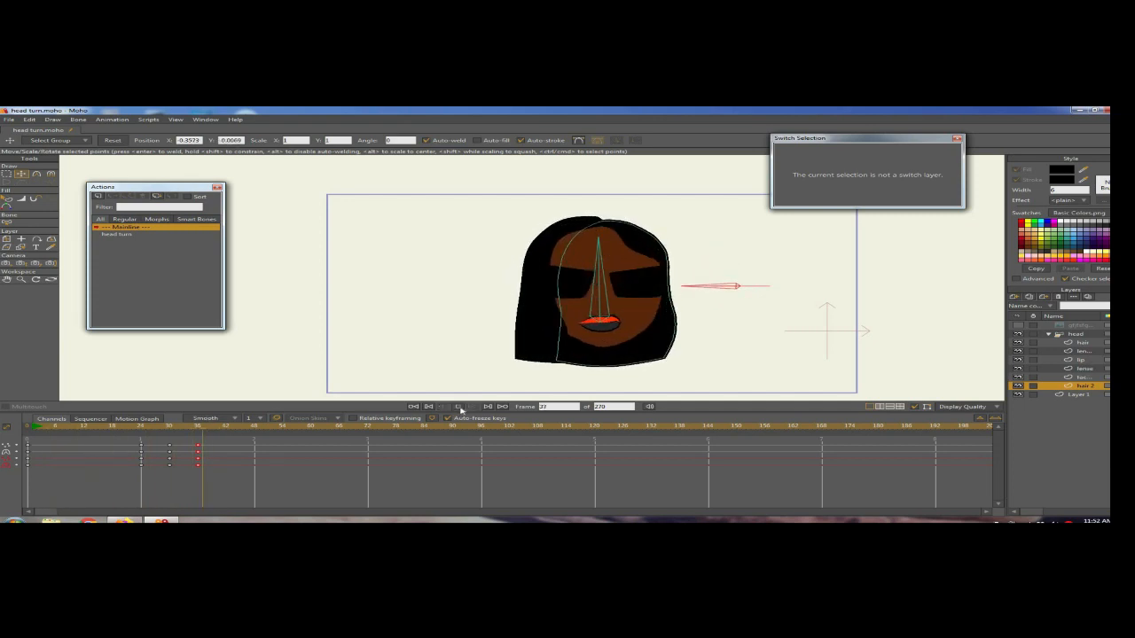
{"action": "left_click", "coordinate": [272, 427]}
{"action": "left_click_drag", "start_coordinate": [144, 431], "coordinate": [212, 432]}
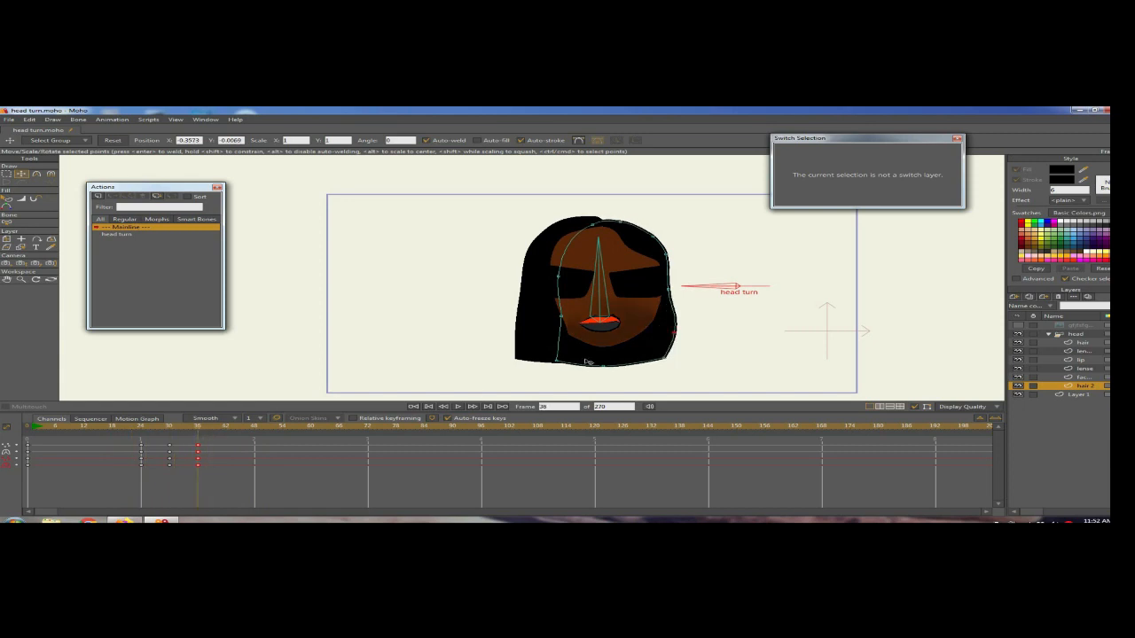
{"action": "left_click_drag", "start_coordinate": [129, 432], "coordinate": [394, 429]}
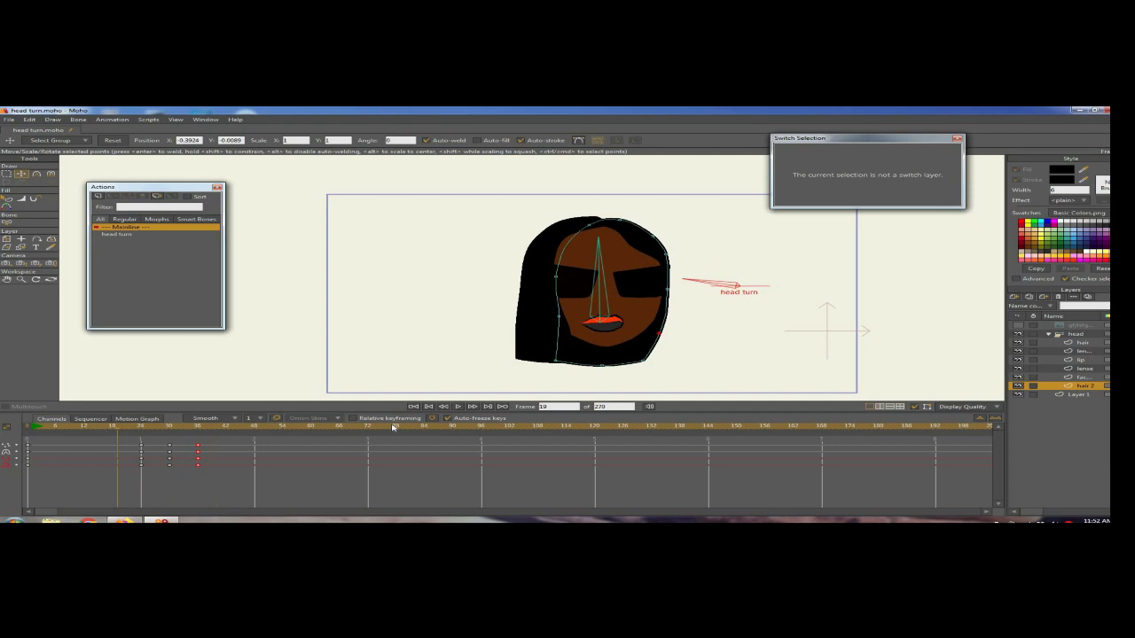
{"action": "left_click", "coordinate": [460, 408]}
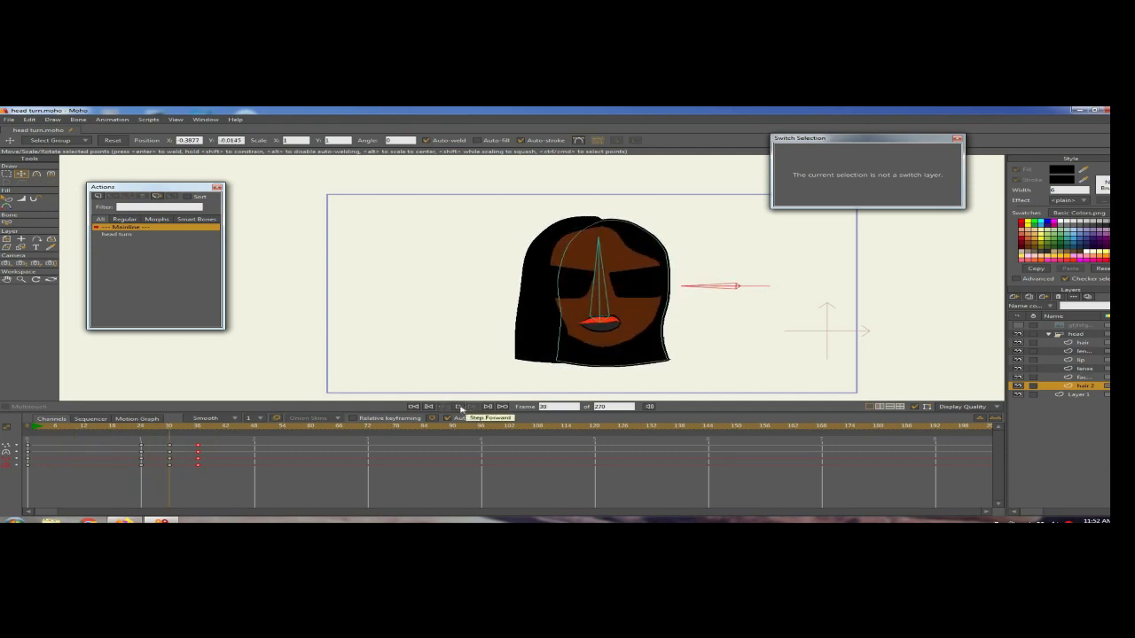
{"action": "left_click_drag", "start_coordinate": [248, 422], "coordinate": [197, 438]}
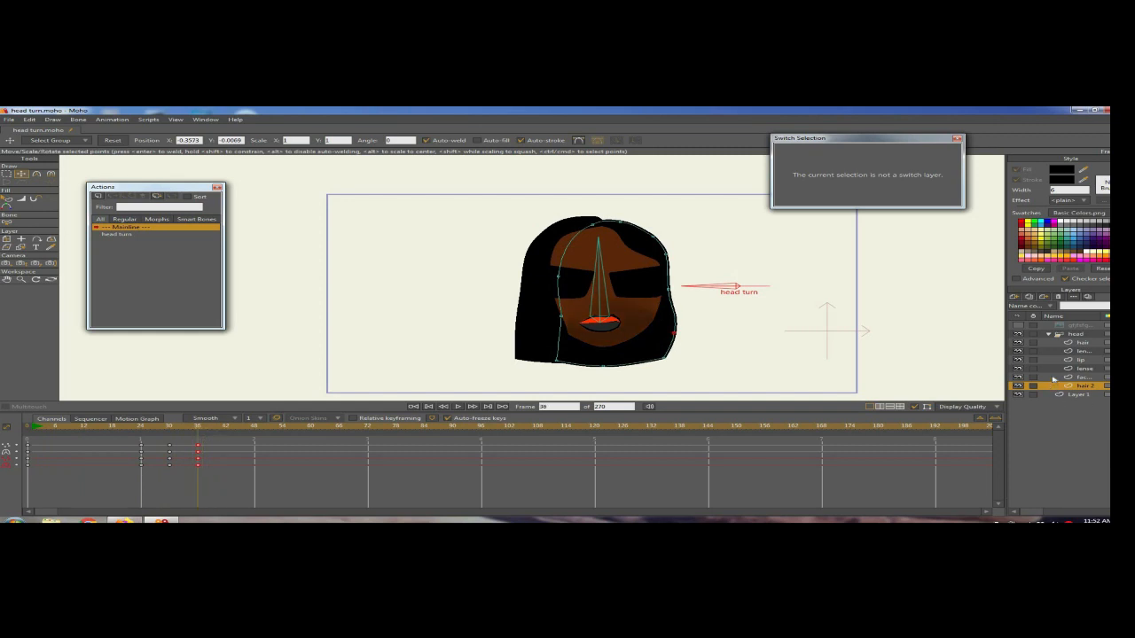
Step: Select the hair layer and key all of its points at frame 1
{"action": "left_click", "coordinate": [1053, 379]}
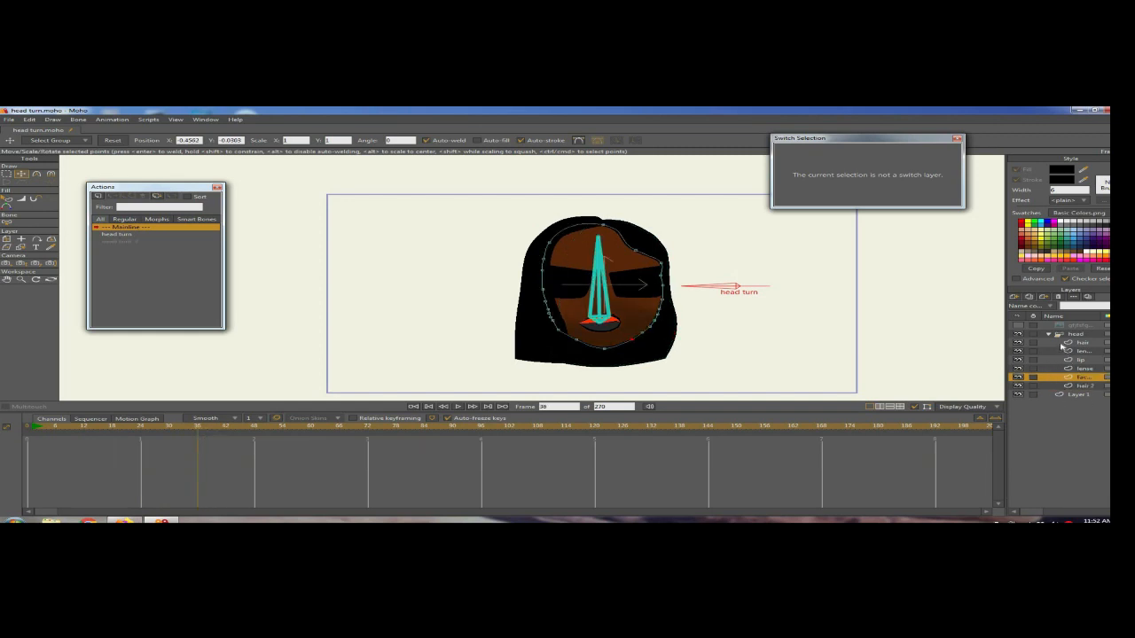
{"action": "left_click", "coordinate": [27, 436]}
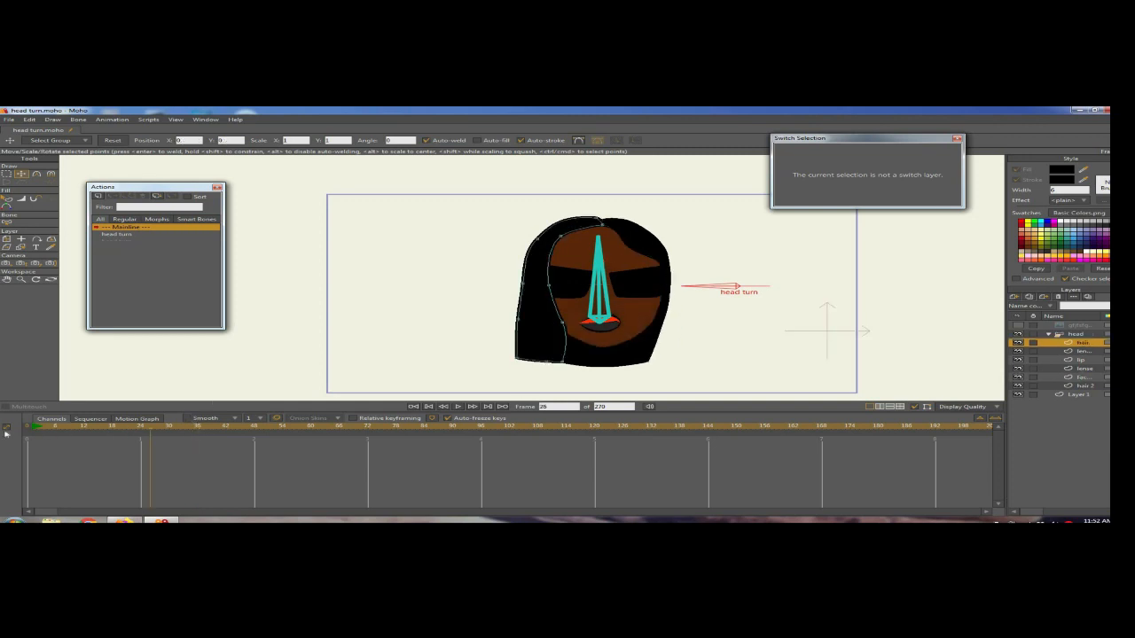
{"action": "left_click", "coordinate": [33, 434]}
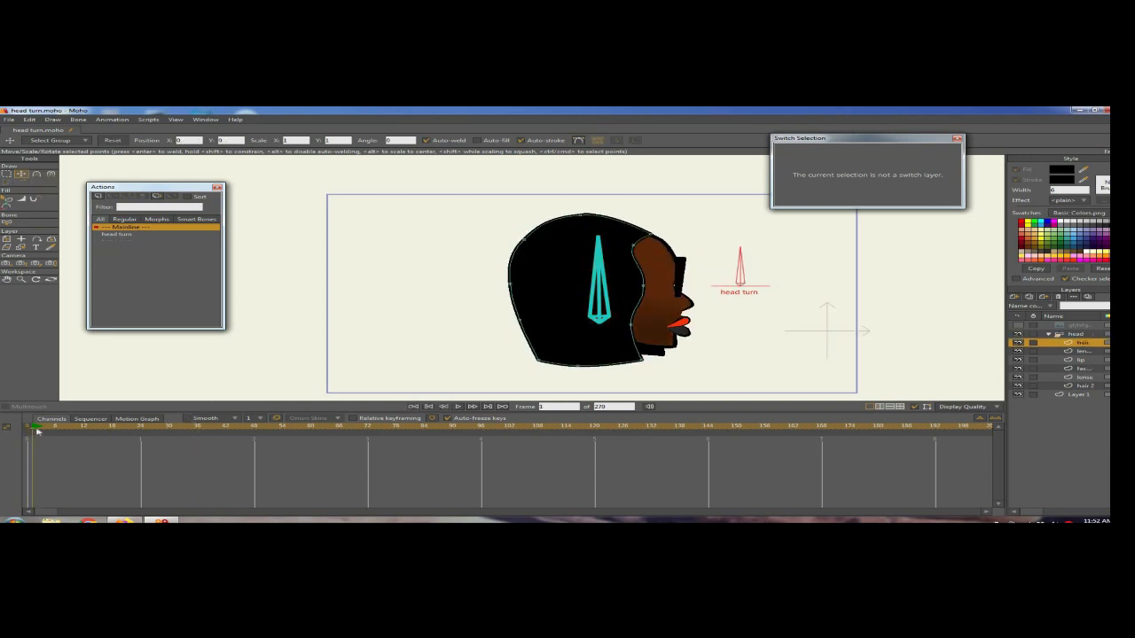
{"action": "key", "text": "ctrl+a"}
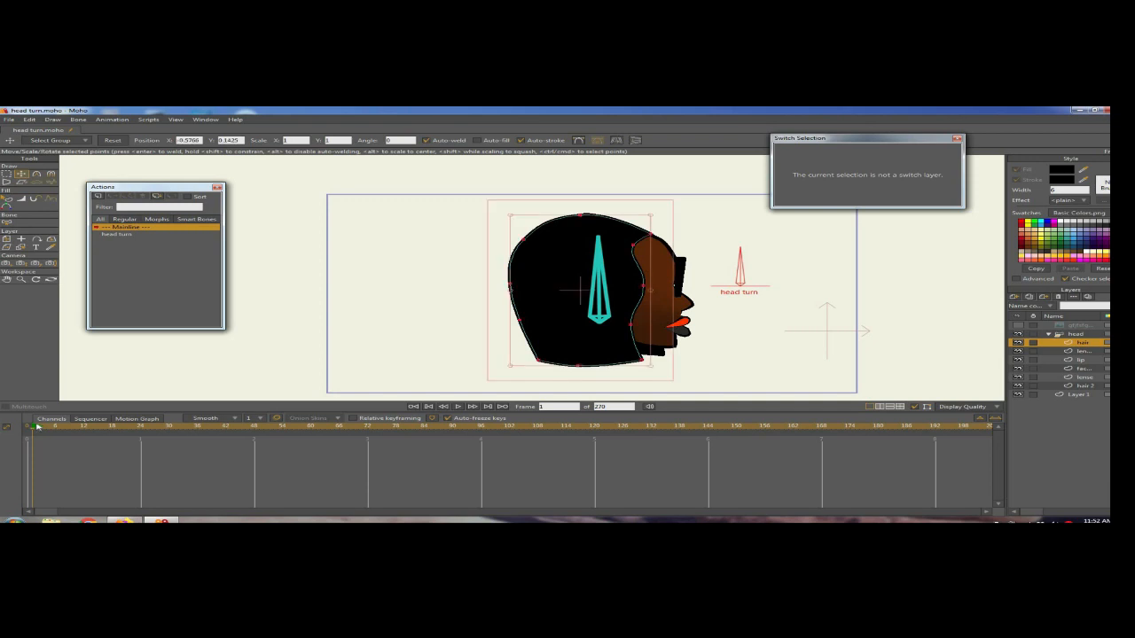
{"action": "key", "text": "ctrl+f"}
Step: At frame 24, pull the hair's lower outer tip outward and upward and adjust the neighbouring points into a flared shape
{"action": "left_click_drag", "start_coordinate": [38, 428], "coordinate": [144, 432]}
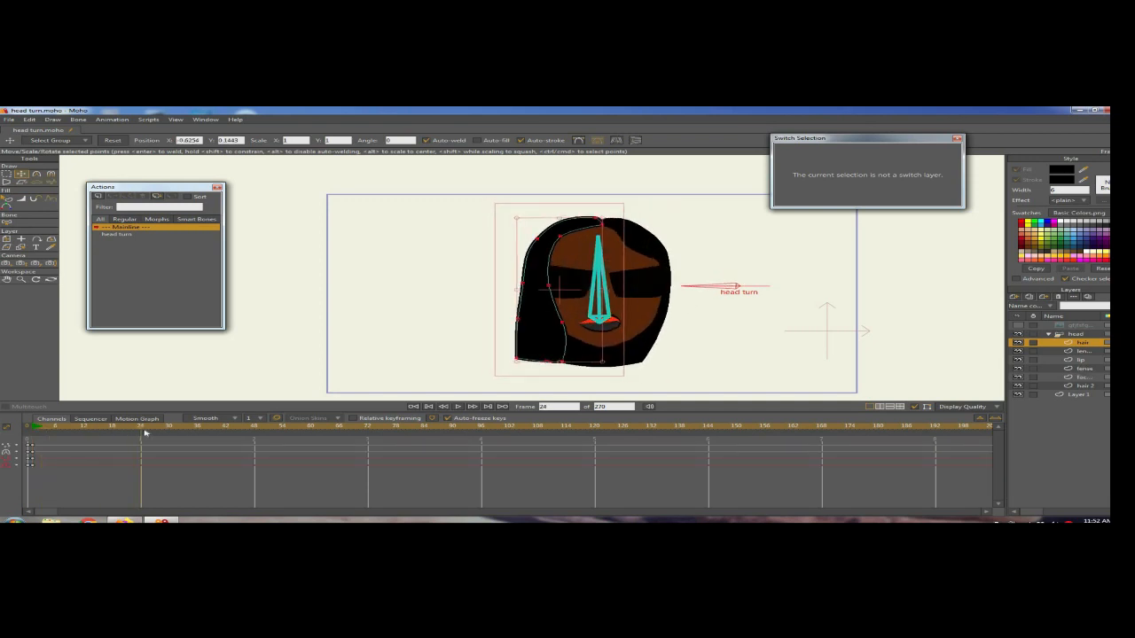
{"action": "left_click_drag", "start_coordinate": [31, 435], "coordinate": [140, 436]}
{"action": "left_click_drag", "start_coordinate": [518, 360], "coordinate": [473, 350]}
{"action": "mouse_move", "coordinate": [547, 362]}
{"action": "left_mouse_down"}
{"action": "mouse_move", "coordinate": [508, 358]}
{"action": "mouse_move", "coordinate": [566, 365]}
{"action": "left_mouse_up"}
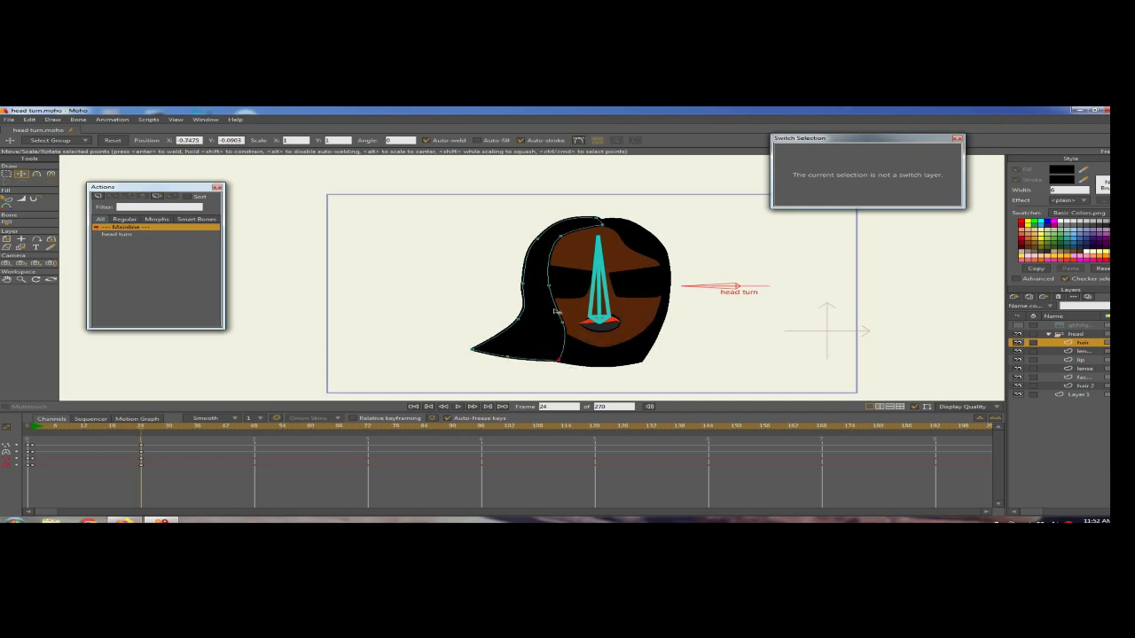
{"action": "left_click_drag", "start_coordinate": [565, 322], "coordinate": [536, 290]}
{"action": "left_click", "coordinate": [474, 339]}
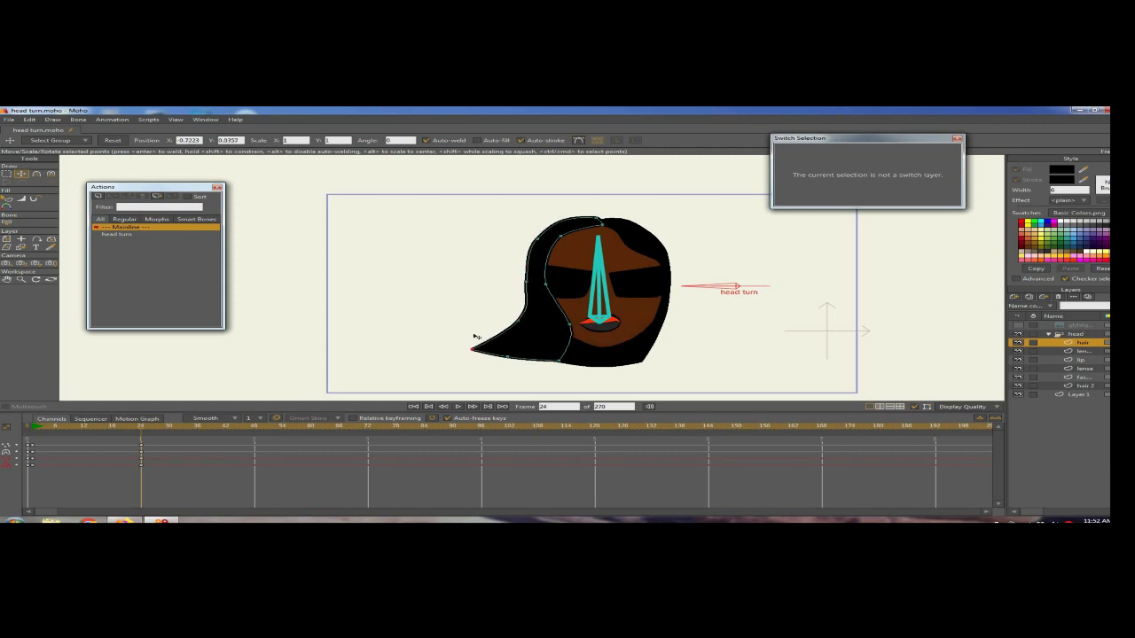
{"action": "mouse_move", "coordinate": [477, 337]}
{"action": "left_mouse_down"}
{"action": "mouse_move", "coordinate": [502, 365]}
{"action": "mouse_move", "coordinate": [475, 345]}
{"action": "left_mouse_up"}
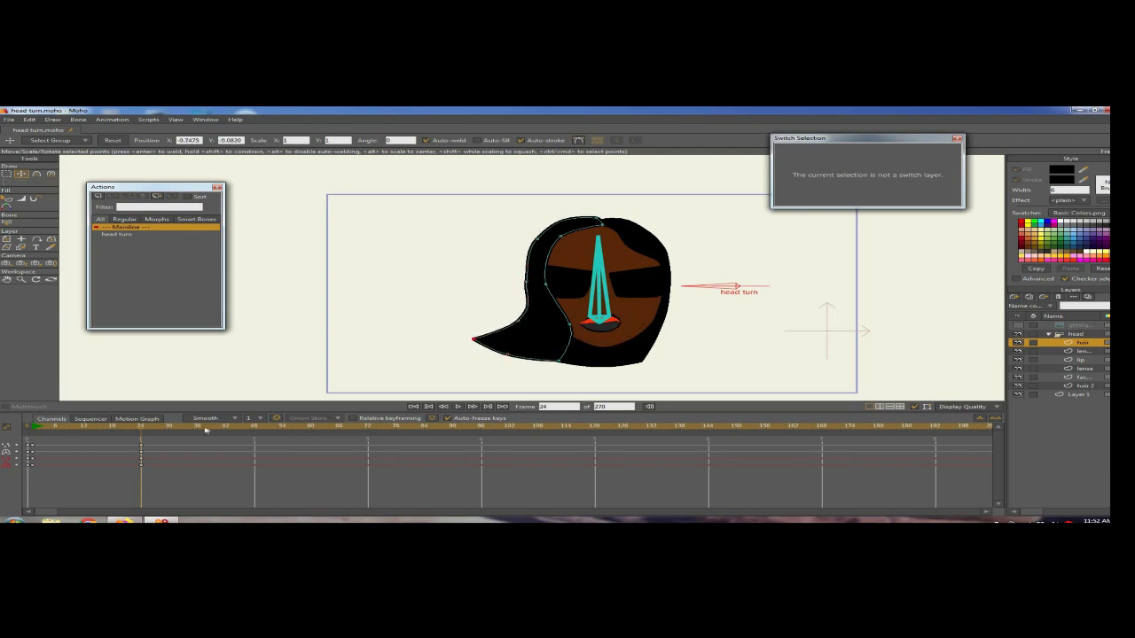
Step: Scrub and play back the head turn from frame 0 to check the flared hair
{"action": "left_click", "coordinate": [140, 431]}
{"action": "left_click_drag", "start_coordinate": [30, 435], "coordinate": [172, 436]}
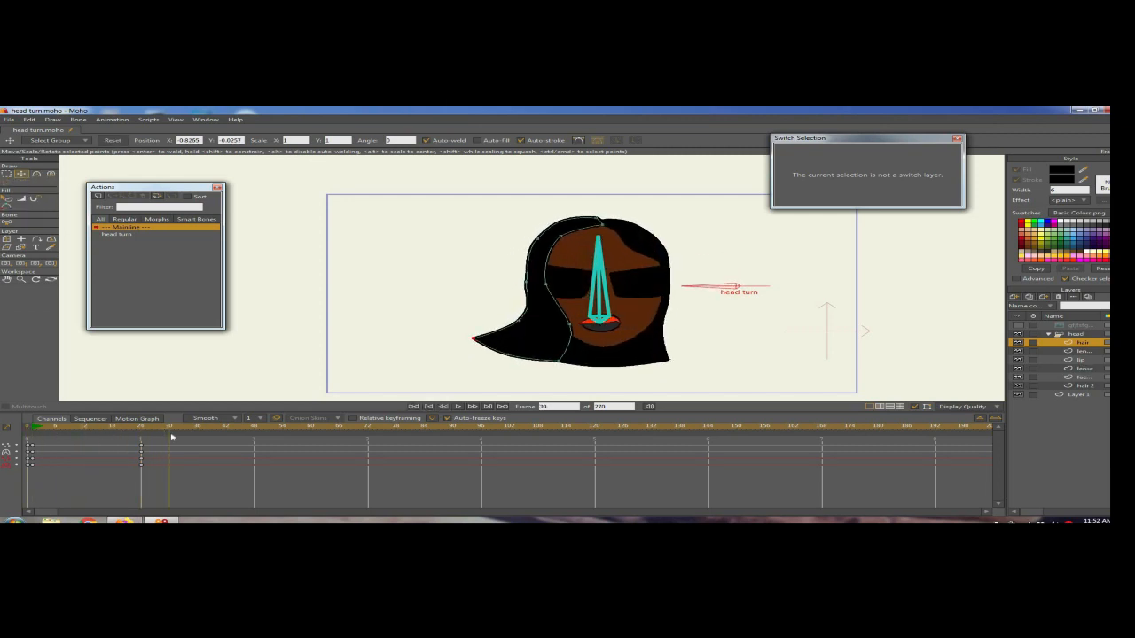
{"action": "left_click_drag", "start_coordinate": [132, 429], "coordinate": [26, 432]}
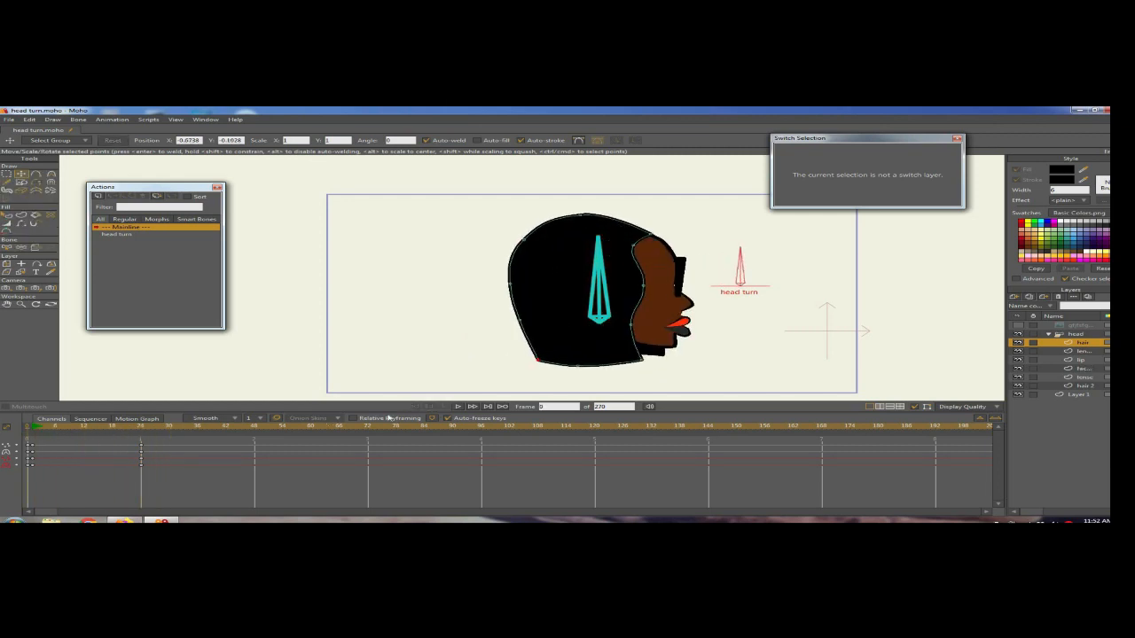
{"action": "left_click", "coordinate": [458, 407]}
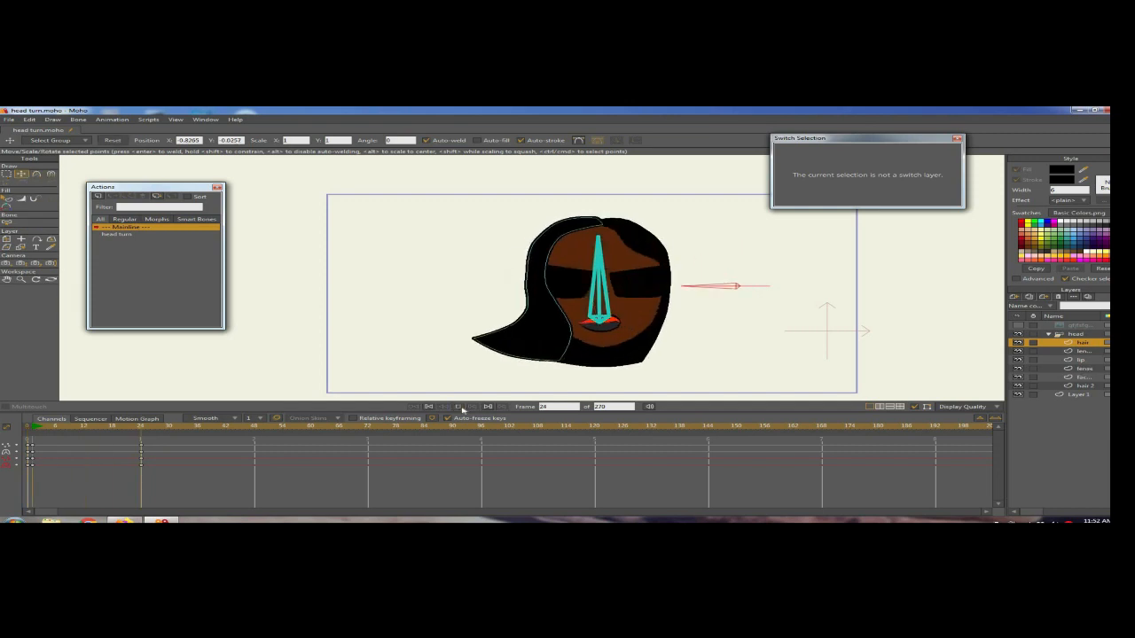
Step: At frame 30, pull the hair's flared tip and lower edge points back inward beneath the head
{"action": "left_click_drag", "start_coordinate": [162, 432], "coordinate": [169, 434]}
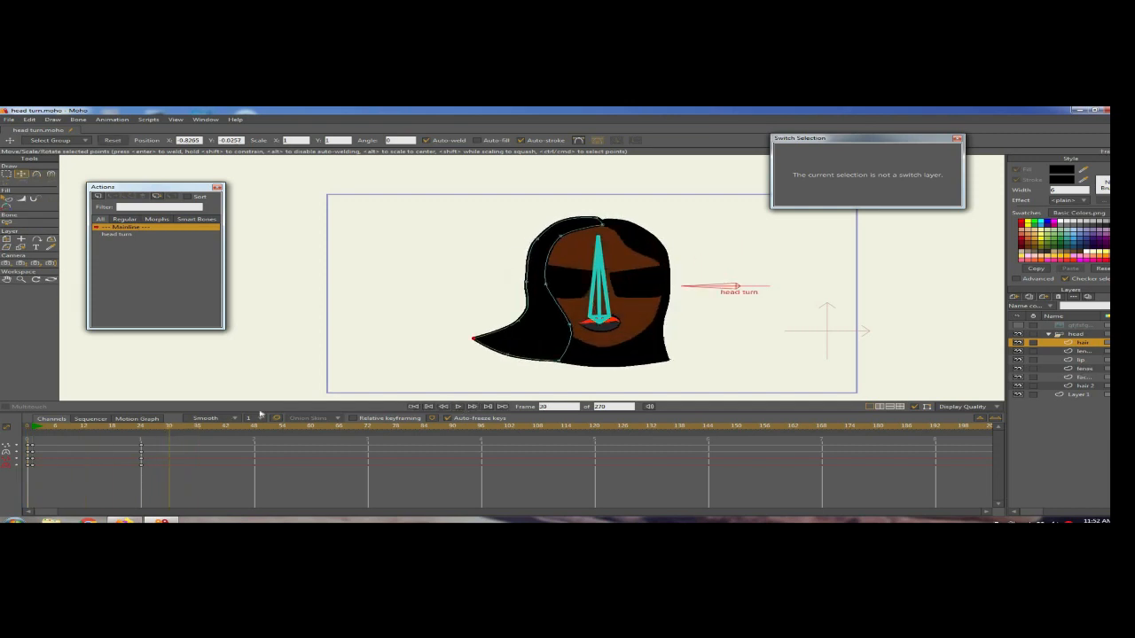
{"action": "left_click_drag", "start_coordinate": [493, 343], "coordinate": [538, 358]}
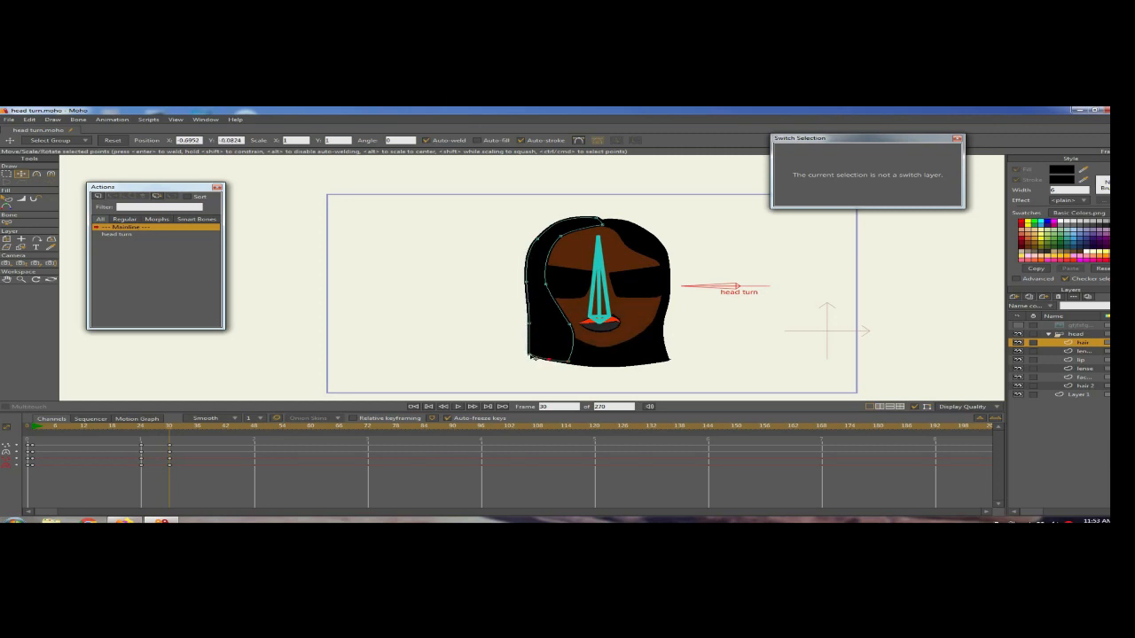
{"action": "left_click", "coordinate": [552, 361]}
Step: Copy the hair layer's starting keys to frame 36 to restore the resting hair shape
{"action": "left_click", "coordinate": [197, 432]}
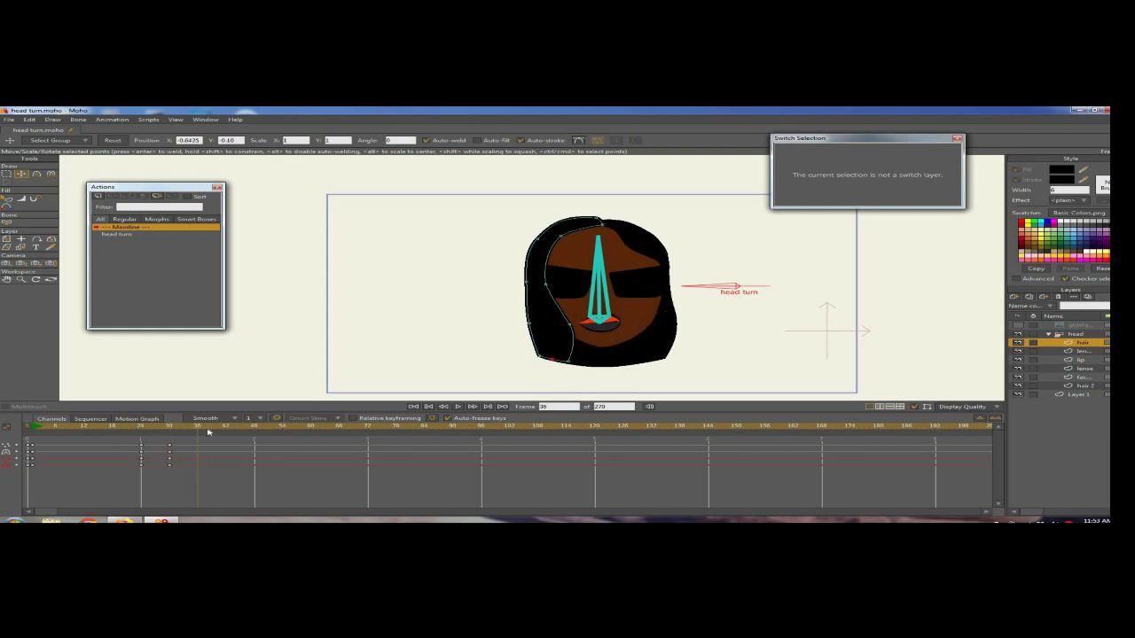
{"action": "left_click", "coordinate": [526, 358]}
{"action": "left_click_drag", "start_coordinate": [43, 443], "coordinate": [35, 467]}
{"action": "key", "text": "ctrl+v"}
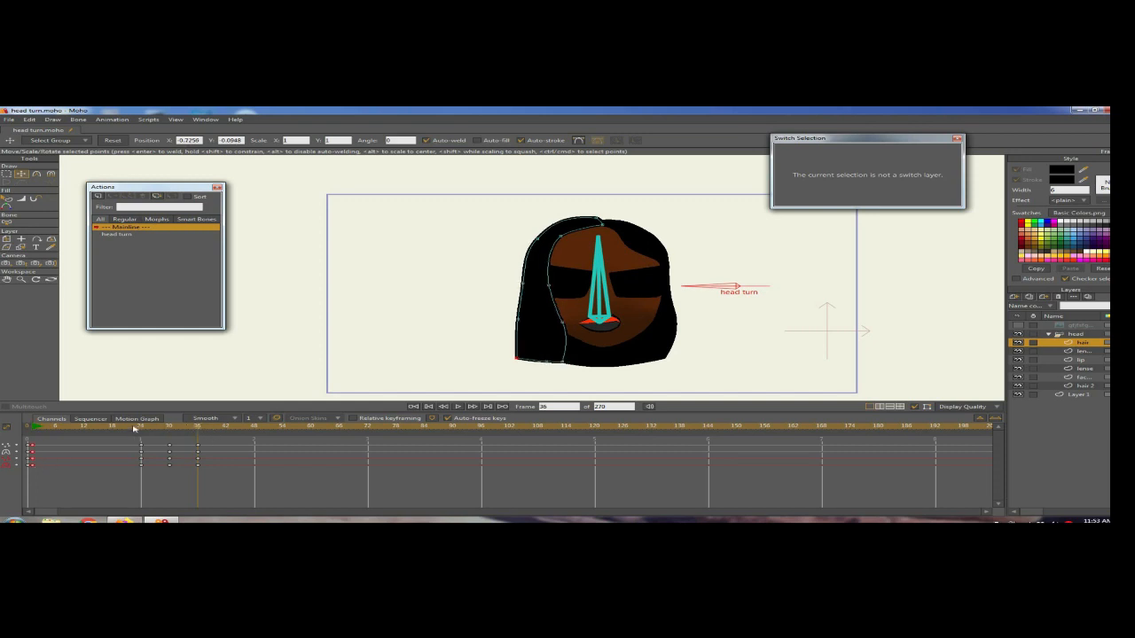
Step: Scrub and play back the frames around 24 to 36 to check how the hair settles after the turn
{"action": "mouse_move", "coordinate": [135, 429]}
{"action": "left_mouse_down"}
{"action": "mouse_move", "coordinate": [210, 432]}
{"action": "mouse_move", "coordinate": [149, 433]}
{"action": "left_mouse_up"}
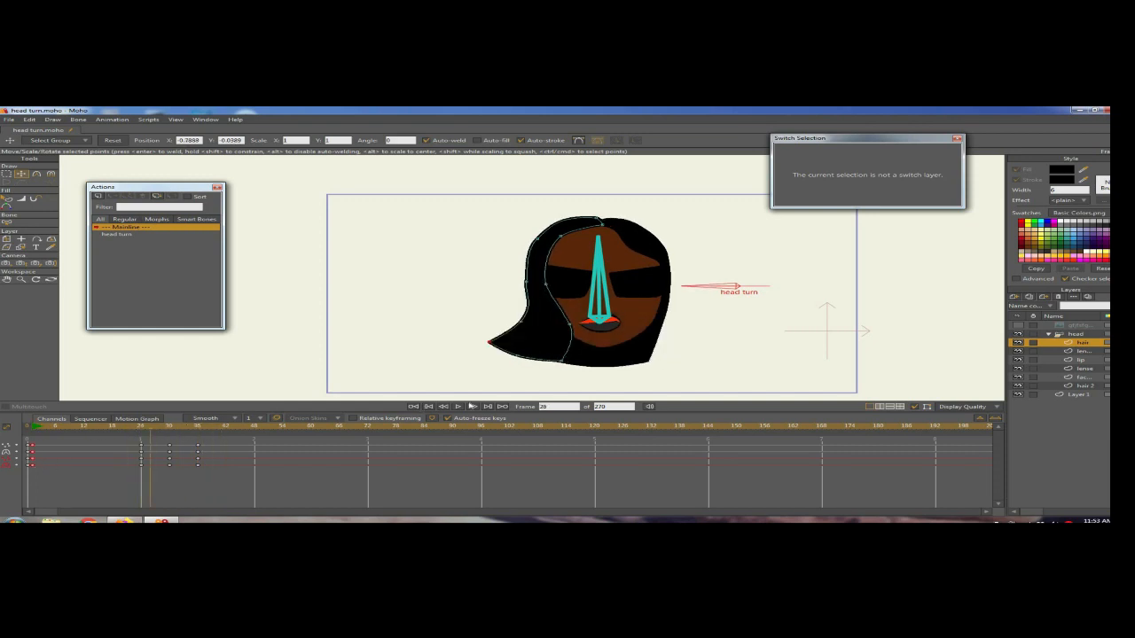
{"action": "left_click", "coordinate": [445, 407]}
{"action": "left_click", "coordinate": [458, 407]}
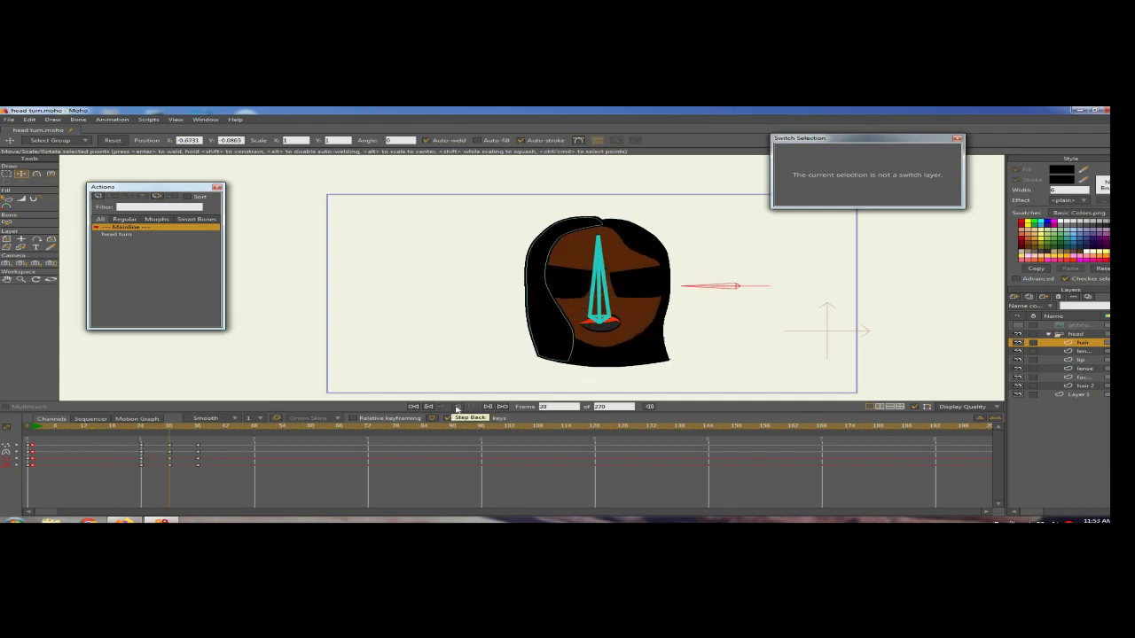
Step: At frame 12, pull the hair's lower outer tip inward and slightly down beneath the head
{"action": "left_click_drag", "start_coordinate": [34, 439], "coordinate": [213, 440]}
{"action": "left_click", "coordinate": [86, 440]}
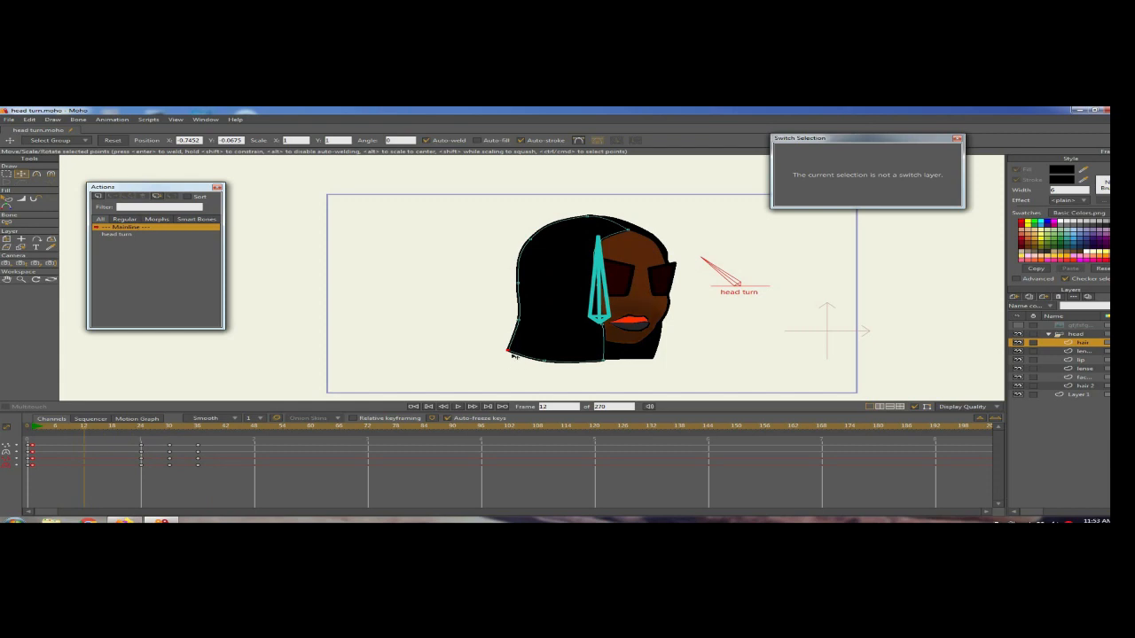
{"action": "left_click_drag", "start_coordinate": [512, 354], "coordinate": [532, 362]}
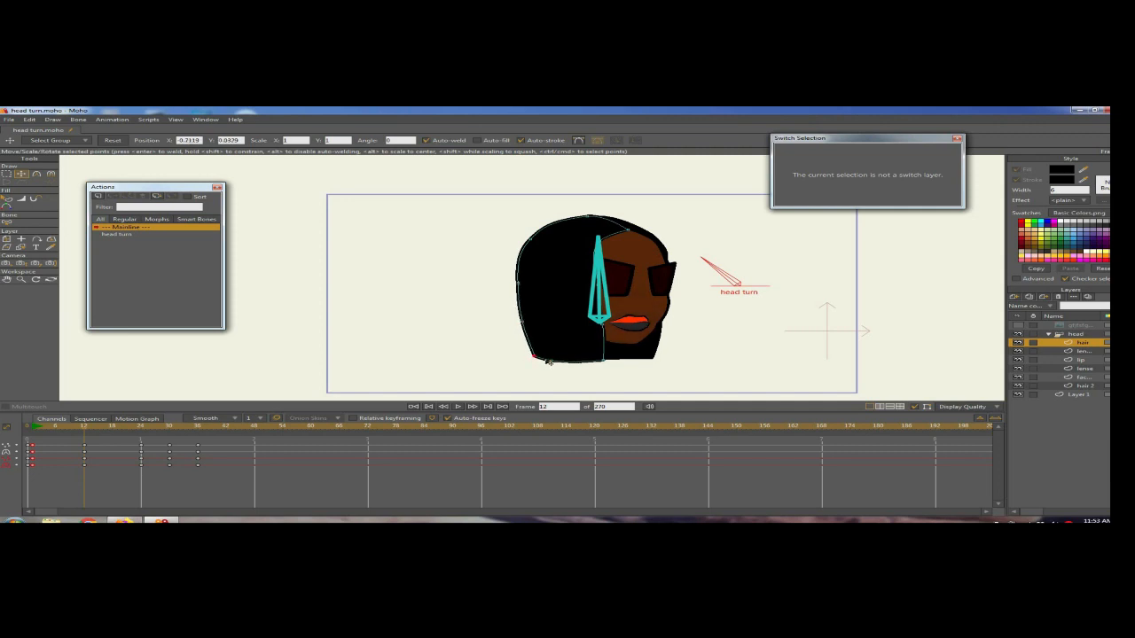
{"action": "left_click", "coordinate": [535, 360]}
Step: Play back the head turn from frame 0 to check the hair's inward swing at frame 12
{"action": "left_click", "coordinate": [140, 434]}
{"action": "left_click", "coordinate": [198, 435]}
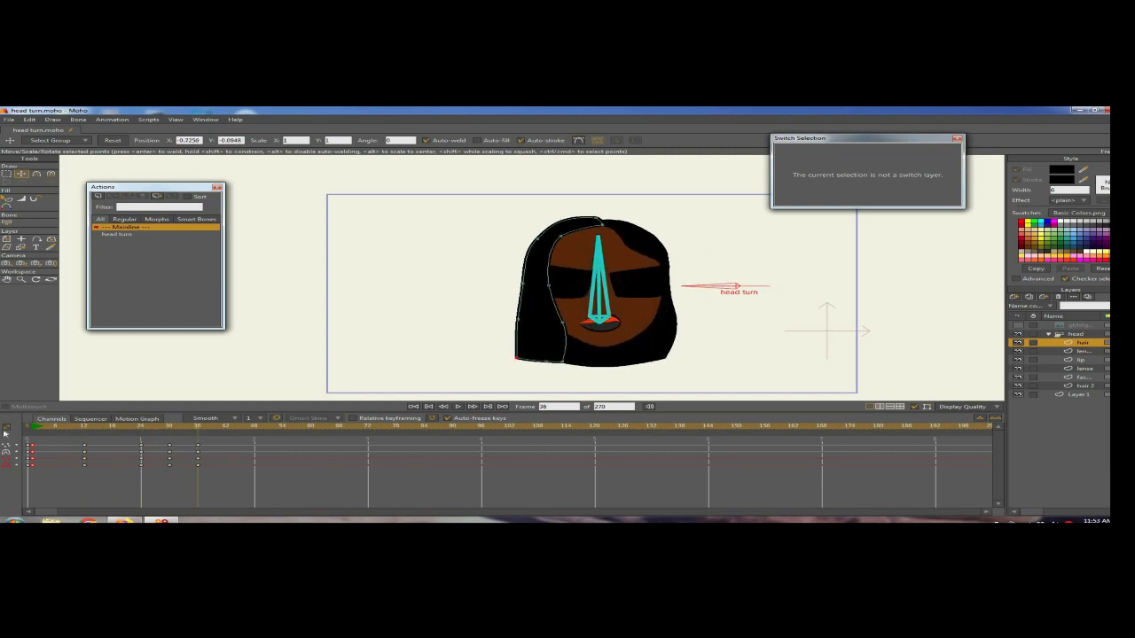
{"action": "left_click", "coordinate": [413, 407]}
{"action": "left_click", "coordinate": [461, 407]}
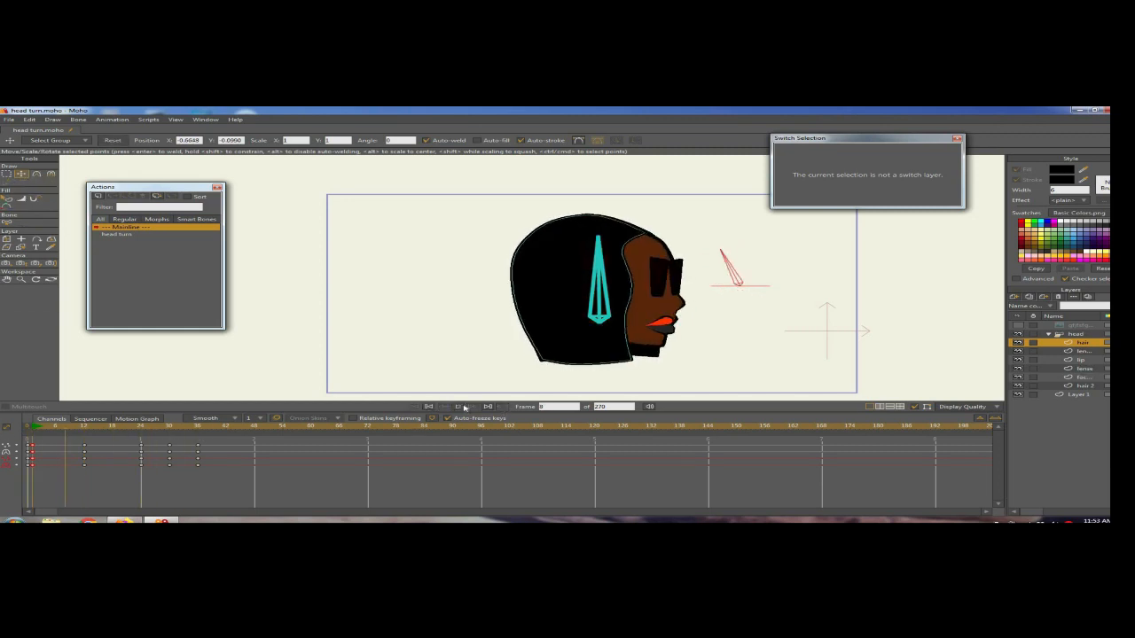
{"action": "left_click", "coordinate": [266, 432]}
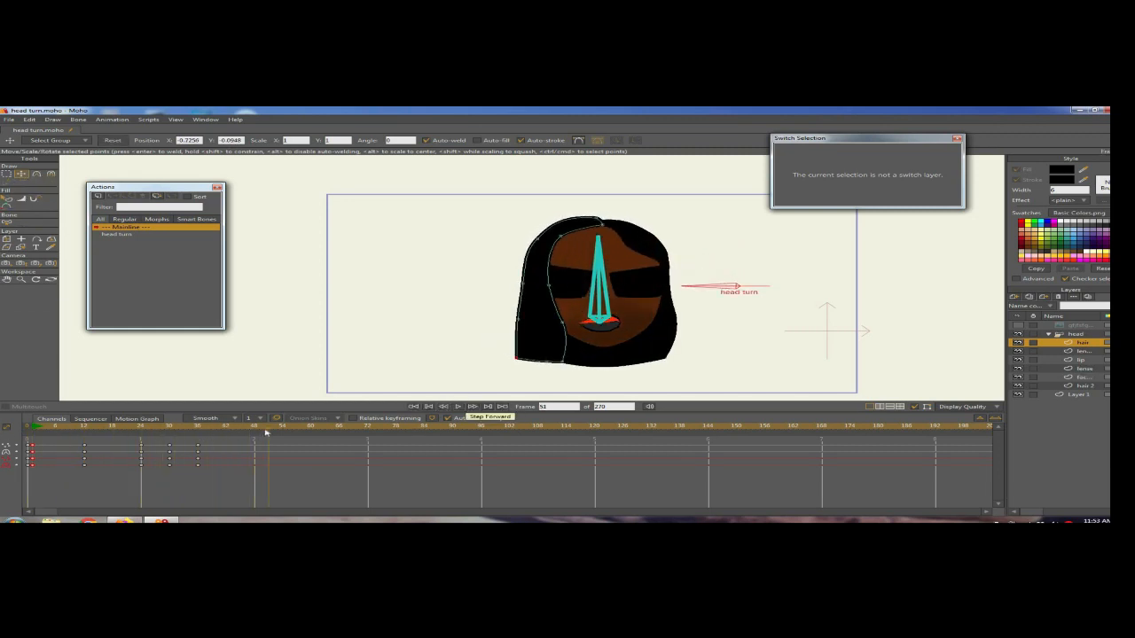
Step: Adjust the hair's inner edge beside the face at frame 12, and its lower inner corner and edge at frame 24
{"action": "left_click_drag", "start_coordinate": [112, 432], "coordinate": [85, 436]}
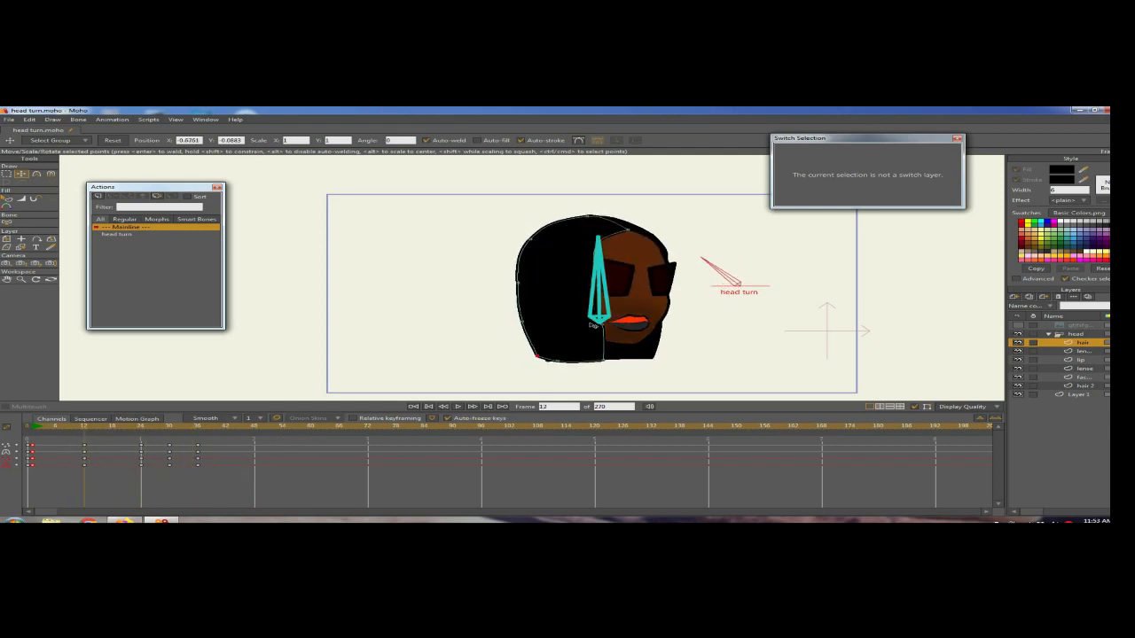
{"action": "mouse_move", "coordinate": [585, 327]}
{"action": "left_mouse_down"}
{"action": "mouse_move", "coordinate": [609, 357]}
{"action": "mouse_move", "coordinate": [601, 341]}
{"action": "left_mouse_up"}
{"action": "mouse_move", "coordinate": [155, 434]}
{"action": "left_mouse_down"}
{"action": "mouse_move", "coordinate": [213, 435]}
{"action": "mouse_move", "coordinate": [81, 429]}
{"action": "mouse_move", "coordinate": [142, 431]}
{"action": "left_mouse_up"}
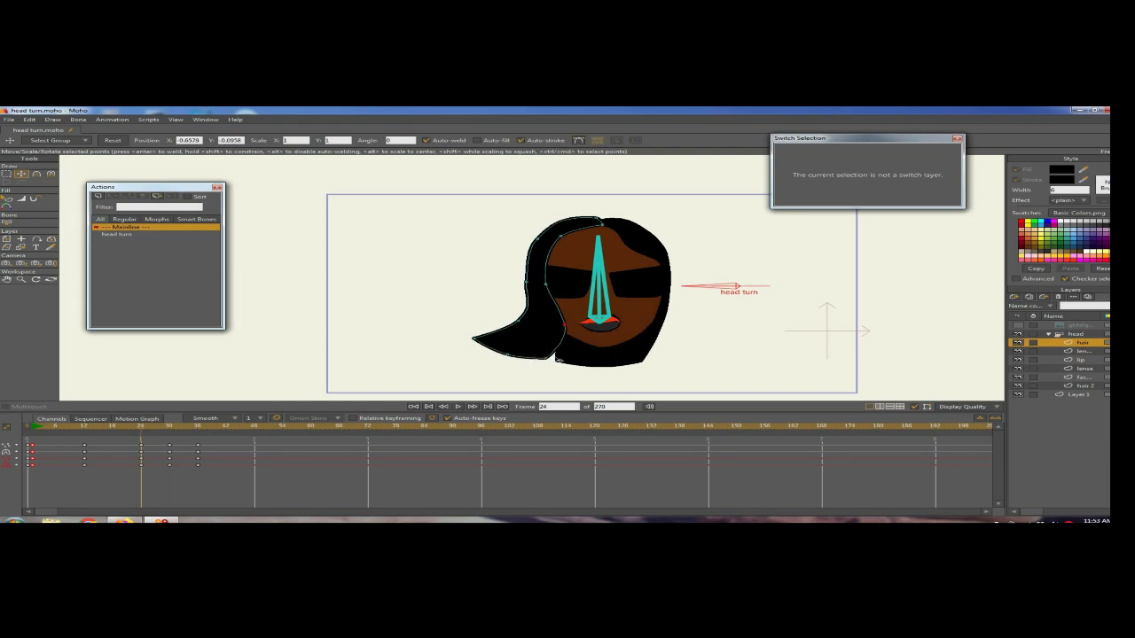
{"action": "left_click", "coordinate": [555, 360]}
{"action": "left_click_drag", "start_coordinate": [555, 288], "coordinate": [560, 289]}
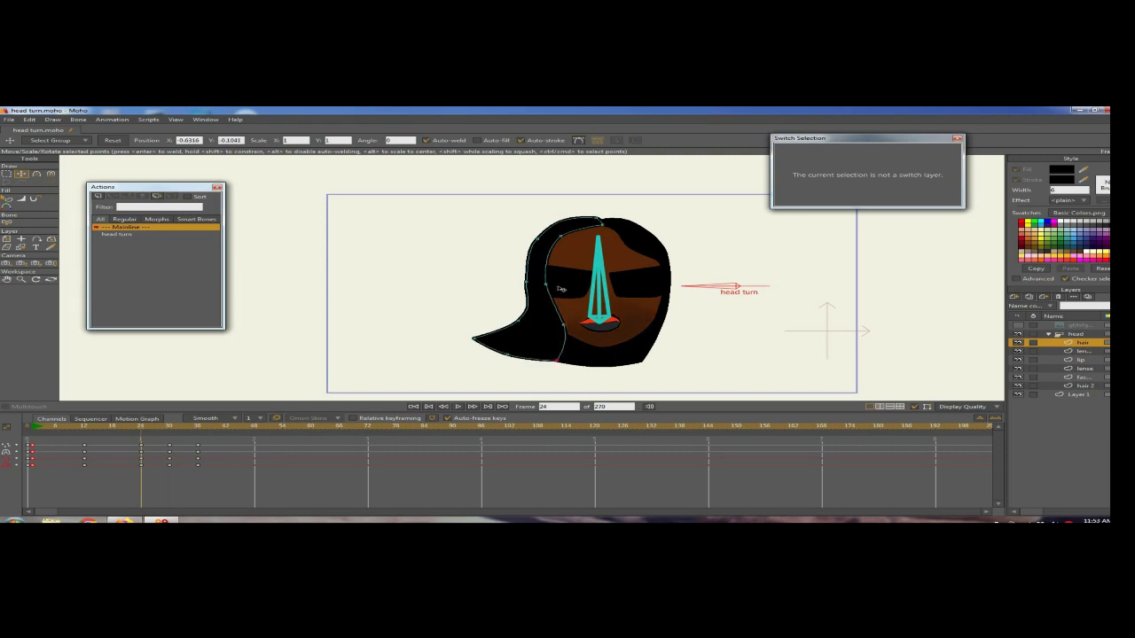
Step: At frame 30, move the hair's lower inner corner and the edge point above it inward toward the chin
{"action": "mouse_move", "coordinate": [168, 430]}
{"action": "left_mouse_down"}
{"action": "mouse_move", "coordinate": [187, 430]}
{"action": "mouse_move", "coordinate": [168, 431]}
{"action": "left_mouse_up"}
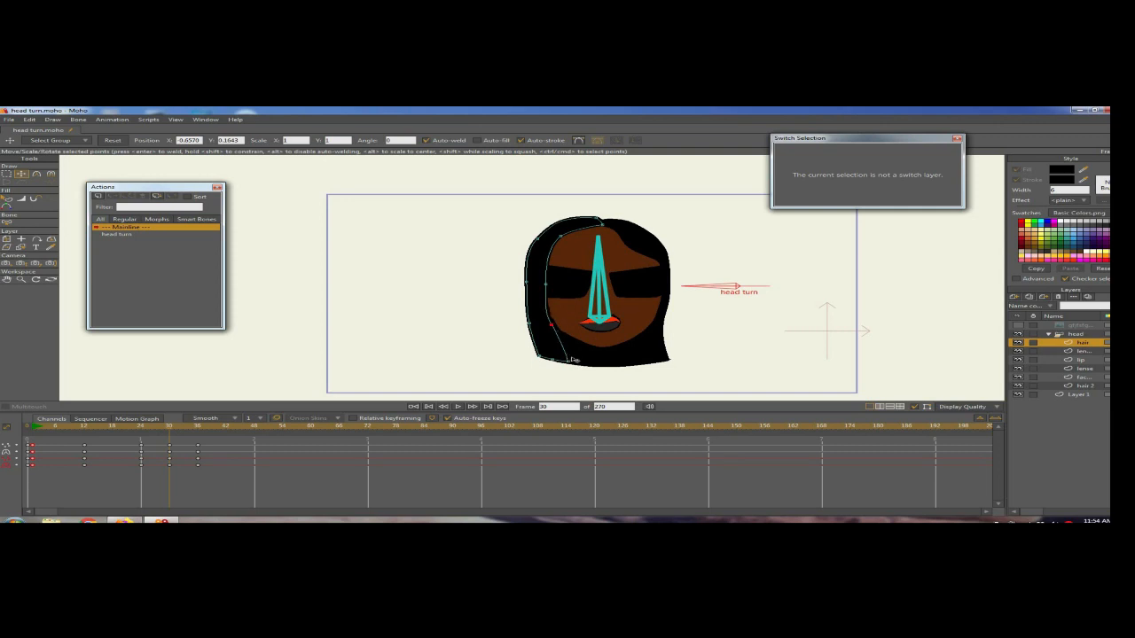
{"action": "left_click_drag", "start_coordinate": [571, 359], "coordinate": [585, 360]}
{"action": "left_click_drag", "start_coordinate": [552, 325], "coordinate": [563, 328]}
{"action": "key", "text": "c"}
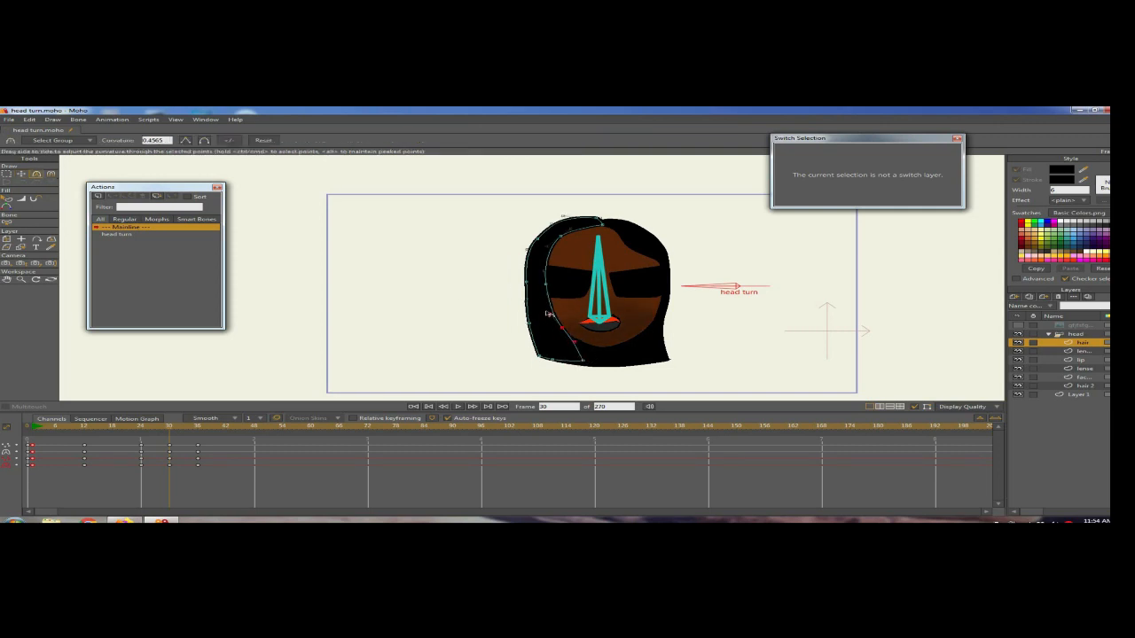
{"action": "left_click", "coordinate": [21, 174]}
Step: Scrub and play back the turn to check the reshaped inner hair edge through frame 36
{"action": "left_click", "coordinate": [199, 431]}
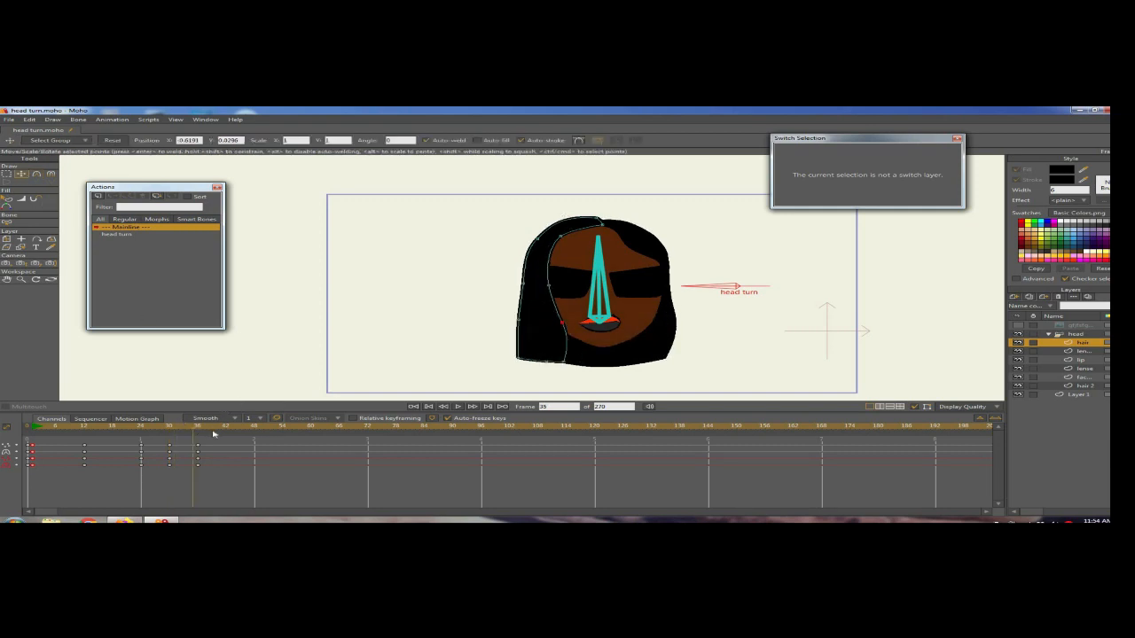
{"action": "left_click", "coordinate": [71, 431]}
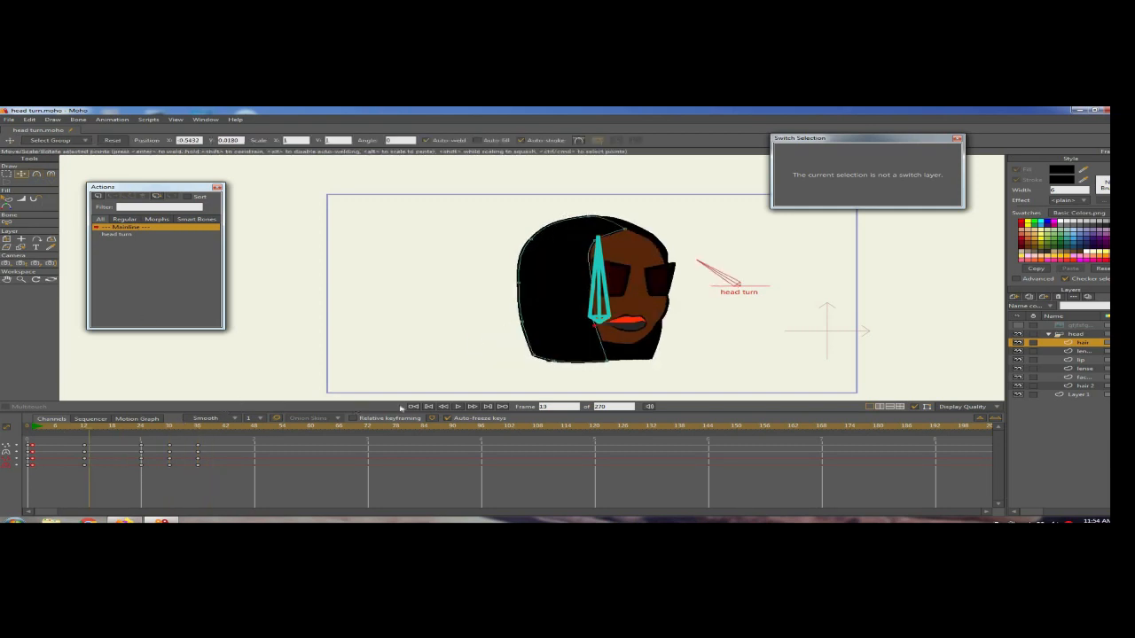
{"action": "left_click", "coordinate": [460, 407]}
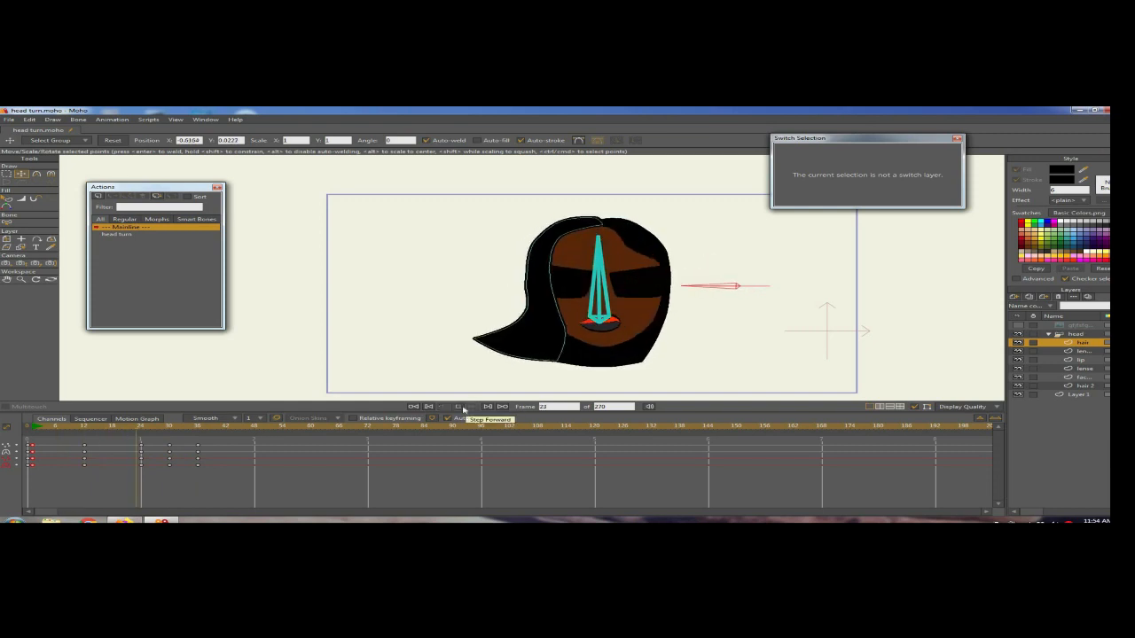
{"action": "left_click", "coordinate": [200, 427]}
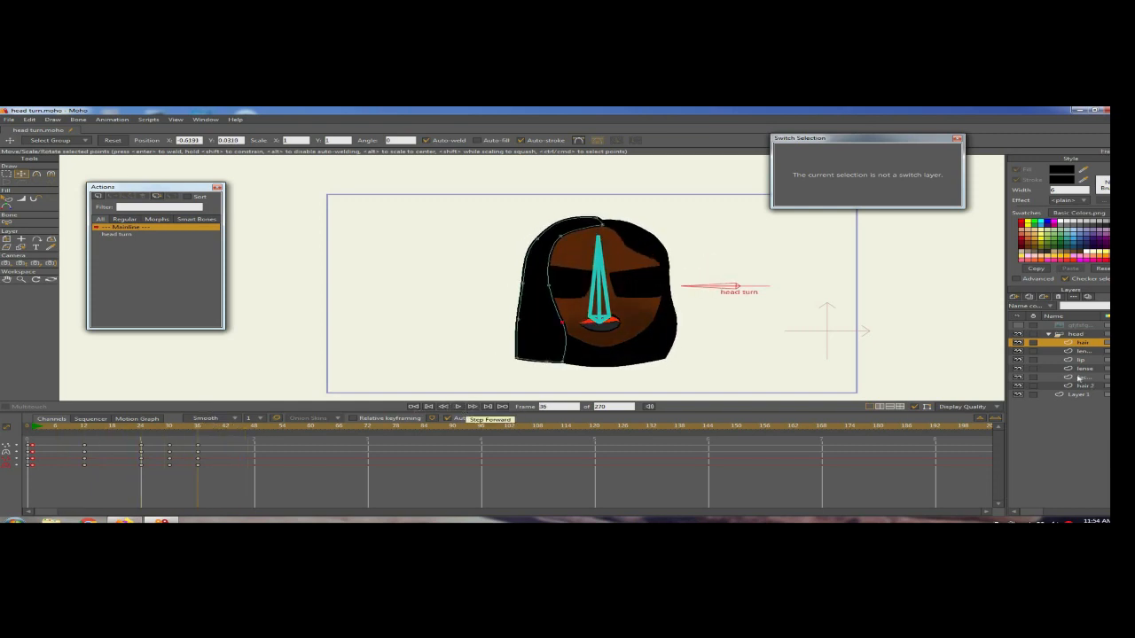
Step: On the hair 2 layer, move the frame 24 keys back to frame 18
{"action": "left_click", "coordinate": [1063, 352]}
{"action": "left_click", "coordinate": [1063, 361]}
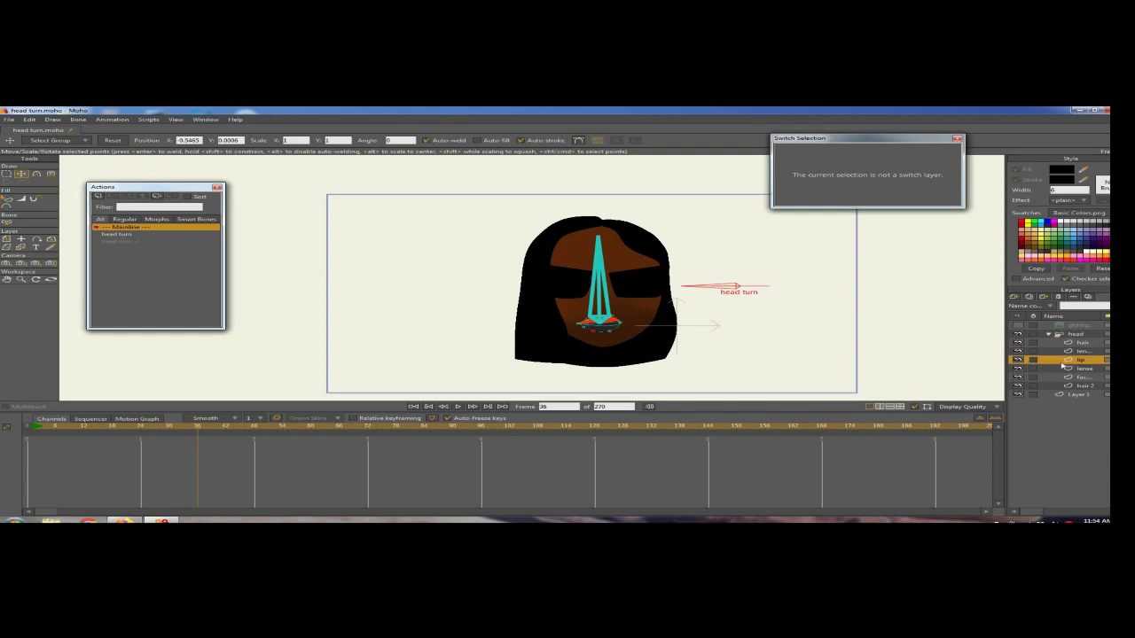
{"action": "left_click", "coordinate": [1060, 368]}
{"action": "left_click", "coordinate": [1060, 377]}
{"action": "left_click", "coordinate": [1061, 386]}
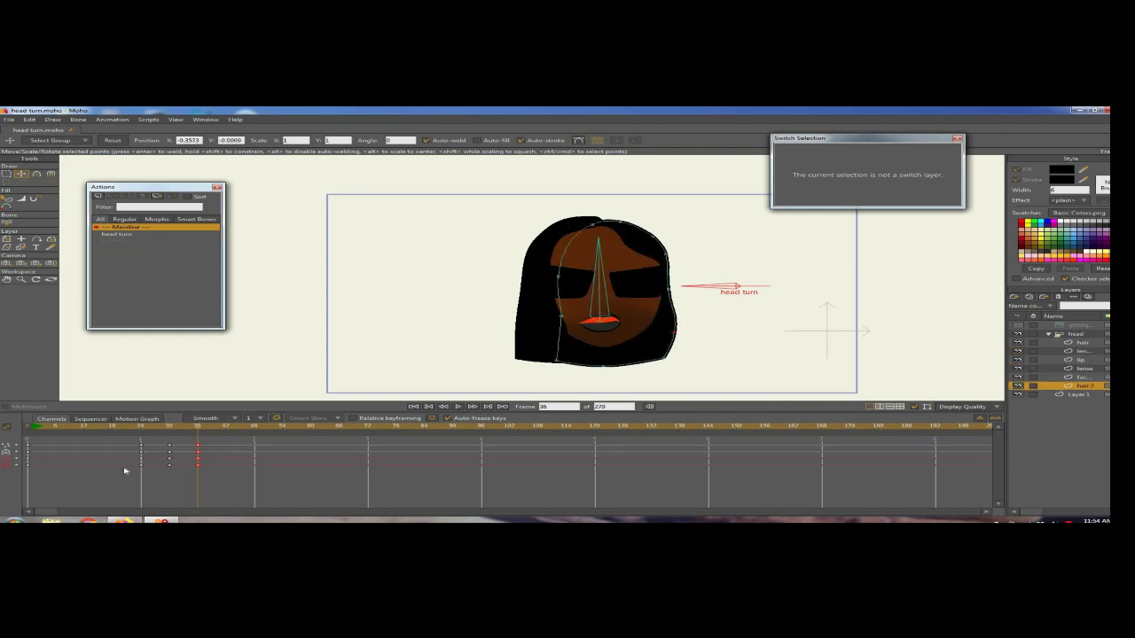
{"action": "left_click", "coordinate": [140, 436]}
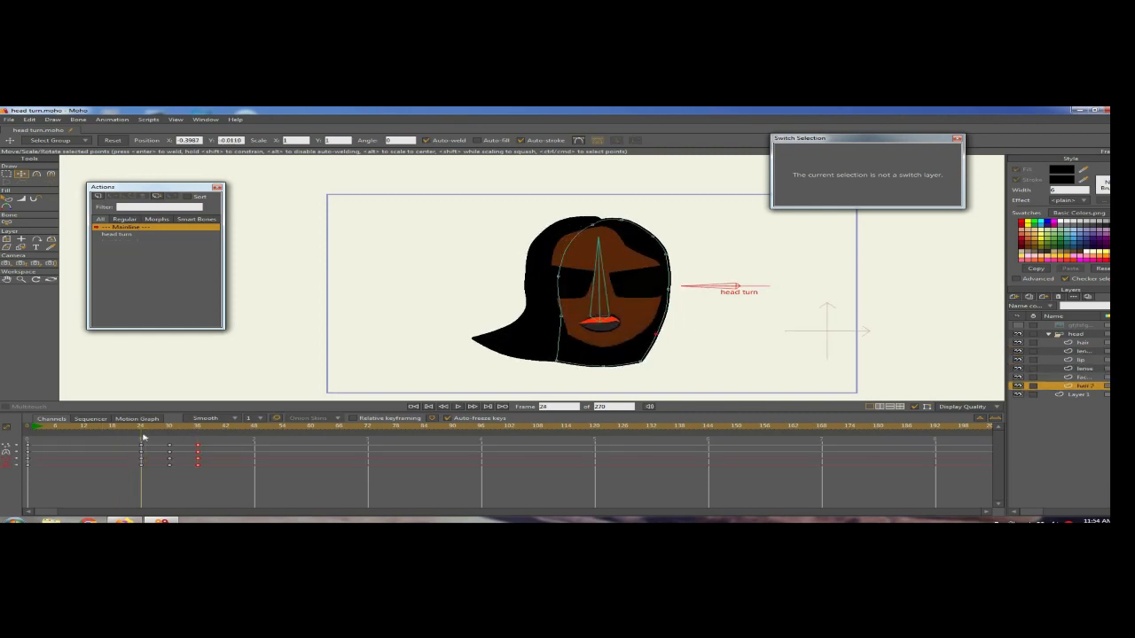
{"action": "double_click", "coordinate": [142, 446]}
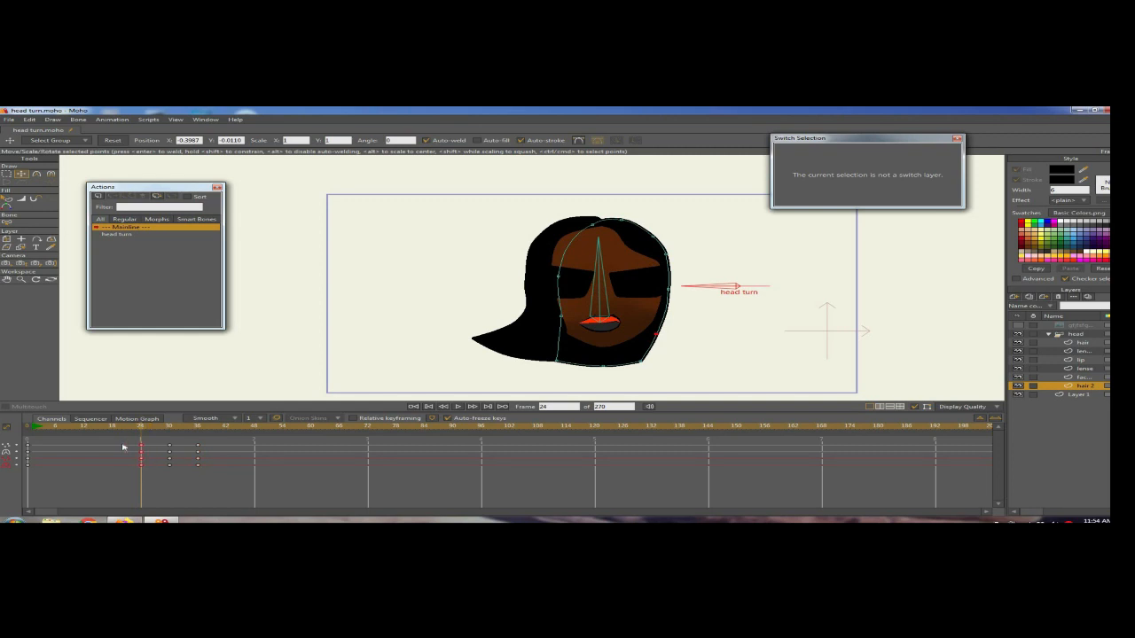
{"action": "left_click_drag", "start_coordinate": [123, 447], "coordinate": [114, 449]}
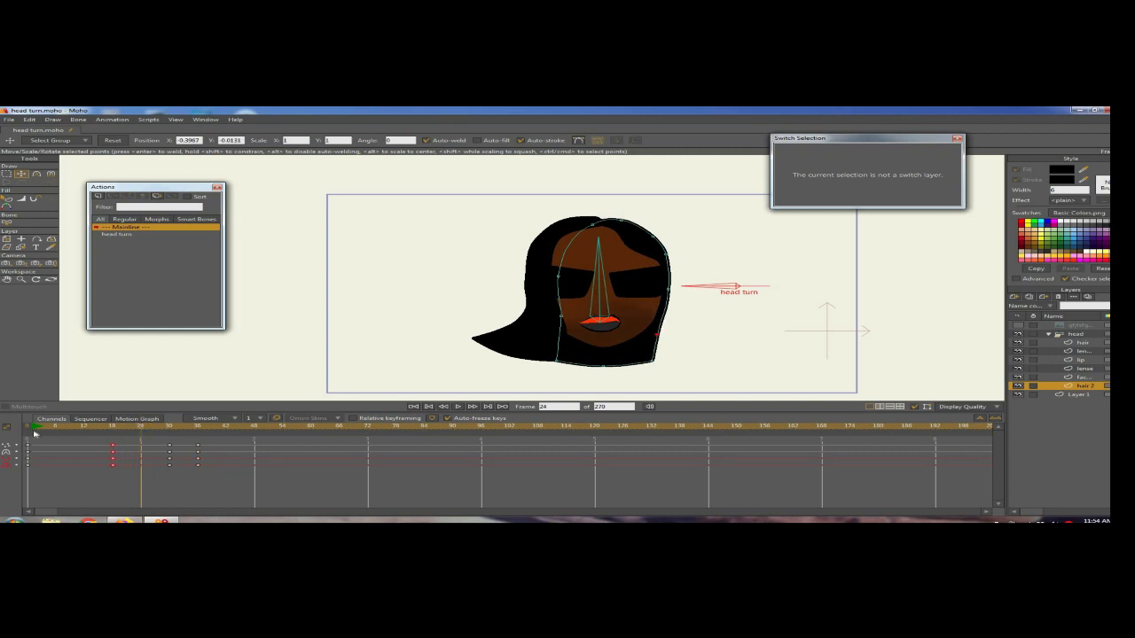
Step: Scrub and replay the head turn to check the retimed hair 2 movement
{"action": "mouse_move", "coordinate": [34, 431]}
{"action": "left_mouse_down"}
{"action": "mouse_move", "coordinate": [198, 438]}
{"action": "mouse_move", "coordinate": [46, 438]}
{"action": "left_mouse_up"}
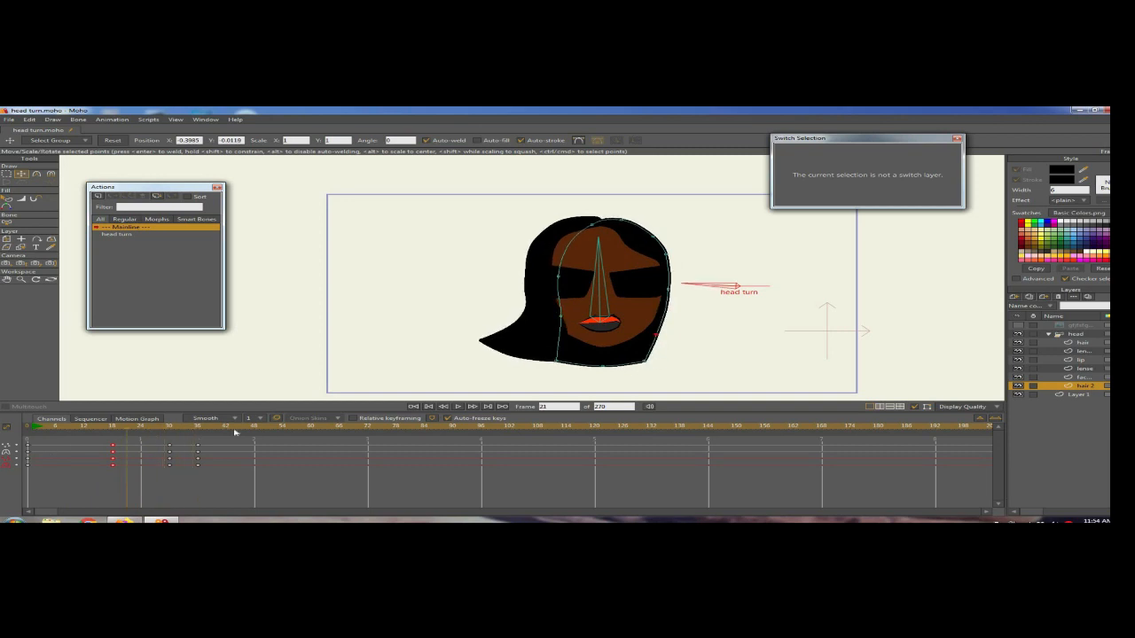
{"action": "left_click", "coordinate": [461, 406]}
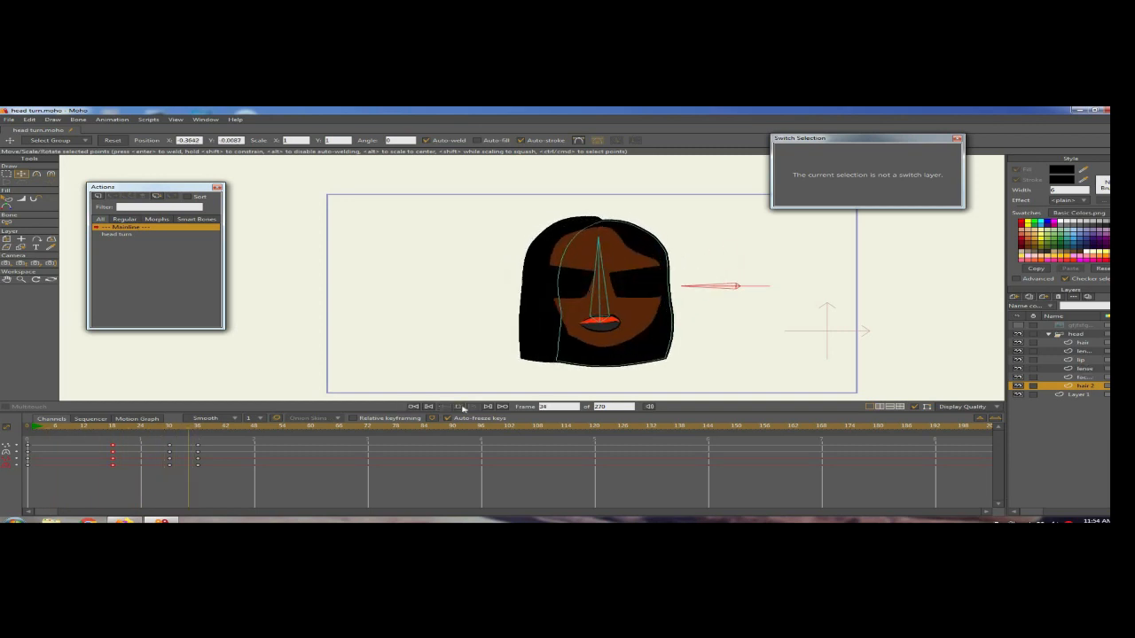
{"action": "left_click", "coordinate": [276, 431]}
{"action": "left_click_drag", "start_coordinate": [80, 429], "coordinate": [28, 431]}
{"action": "left_click", "coordinate": [460, 406]}
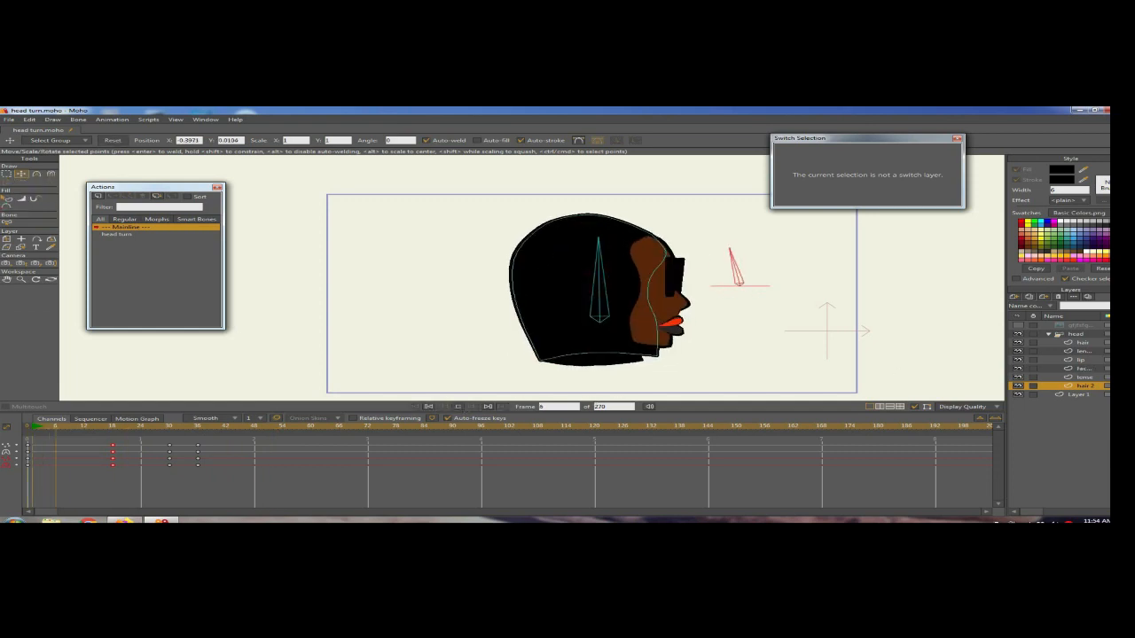
Step: Select and collapse the head bone layer and replay the complete turn from frame 0
{"action": "left_click", "coordinate": [1057, 335]}
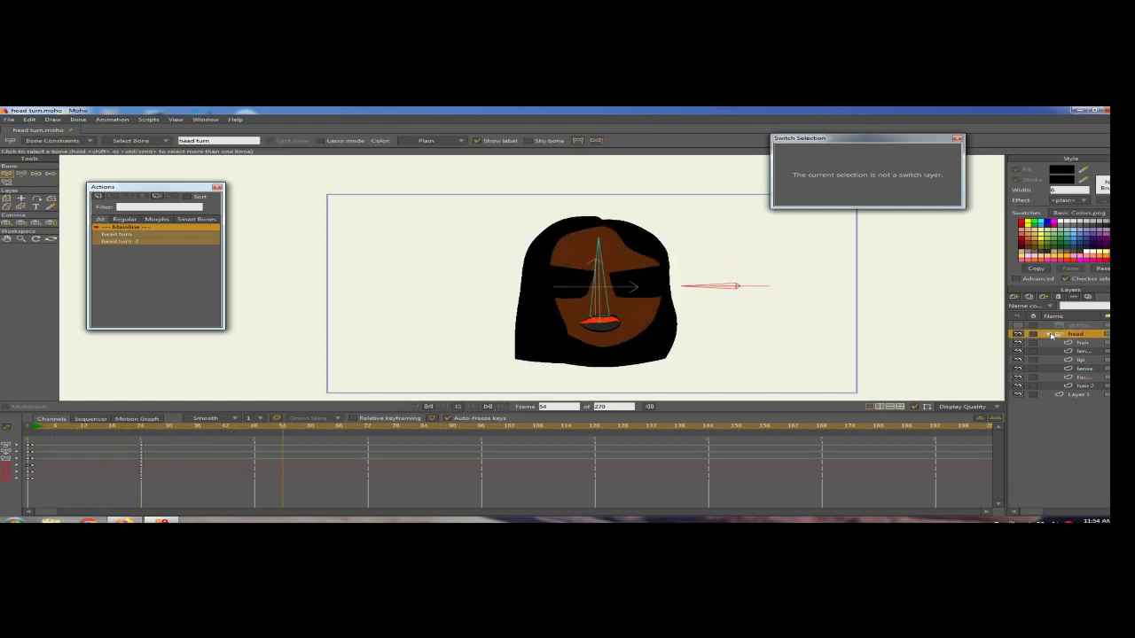
{"action": "left_click", "coordinate": [1049, 334]}
{"action": "left_click", "coordinate": [460, 406]}
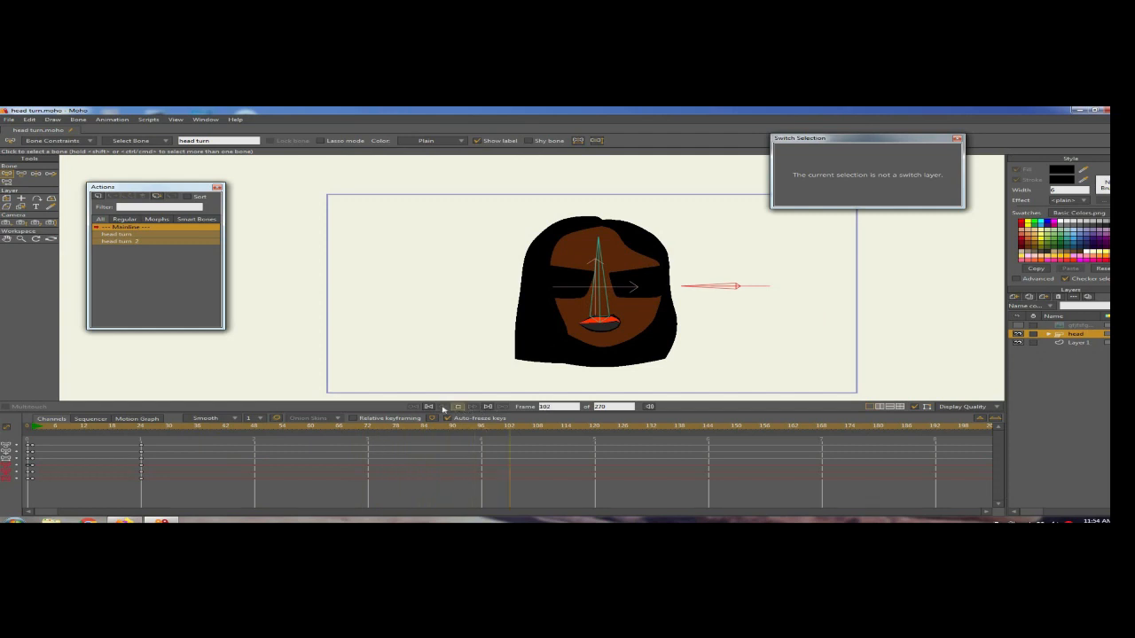
{"action": "left_click", "coordinate": [443, 407]}
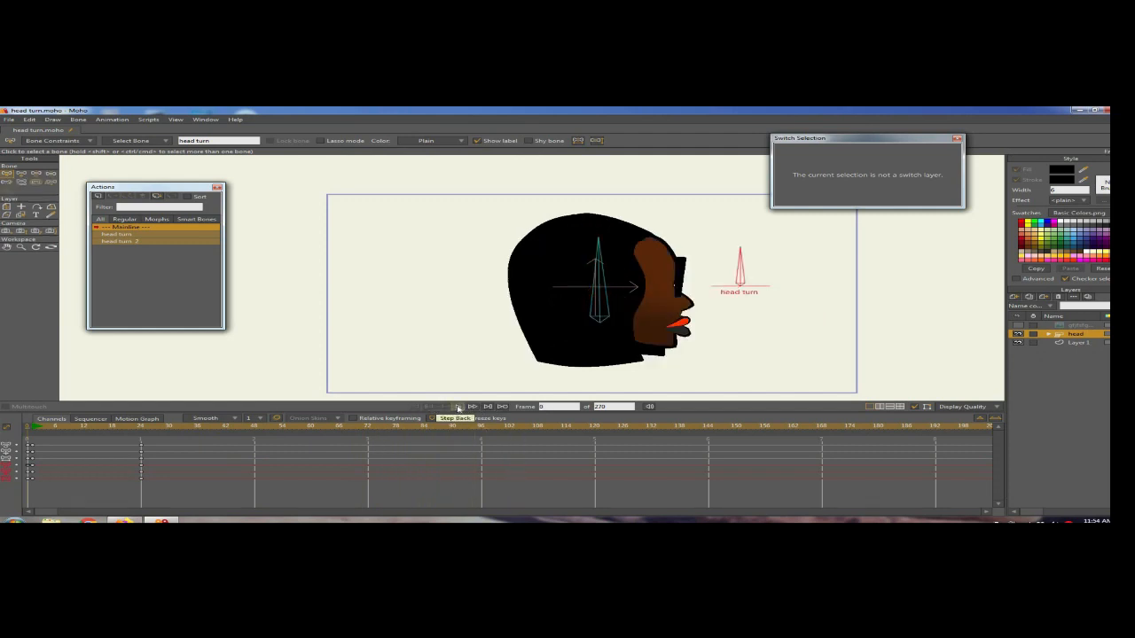
{"action": "left_click", "coordinate": [459, 406]}
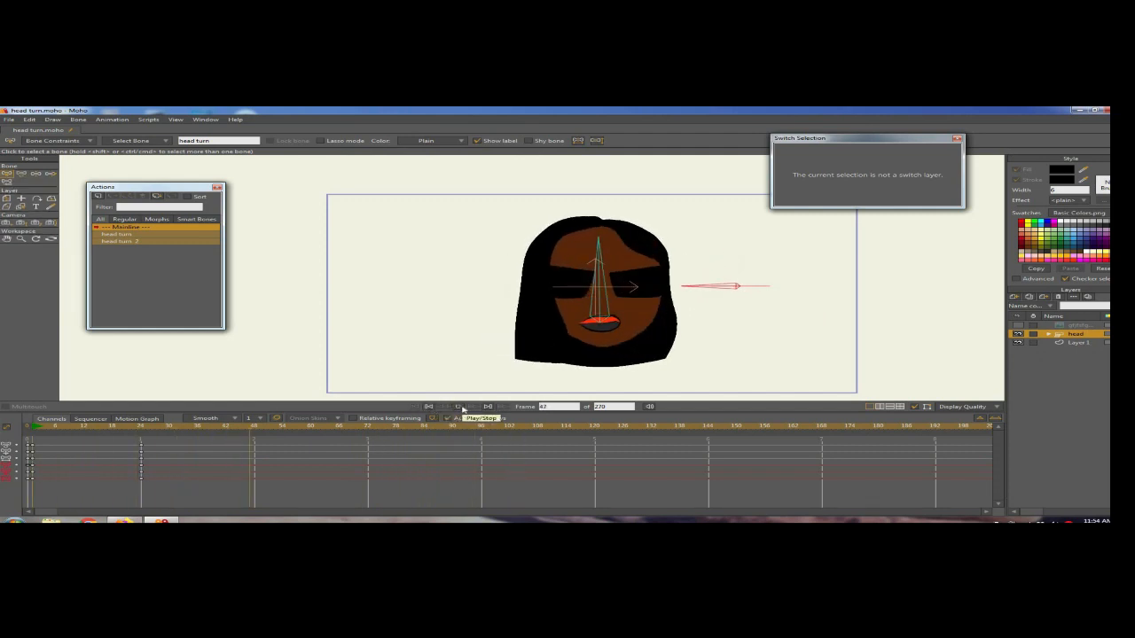
{"action": "left_click", "coordinate": [459, 406]}
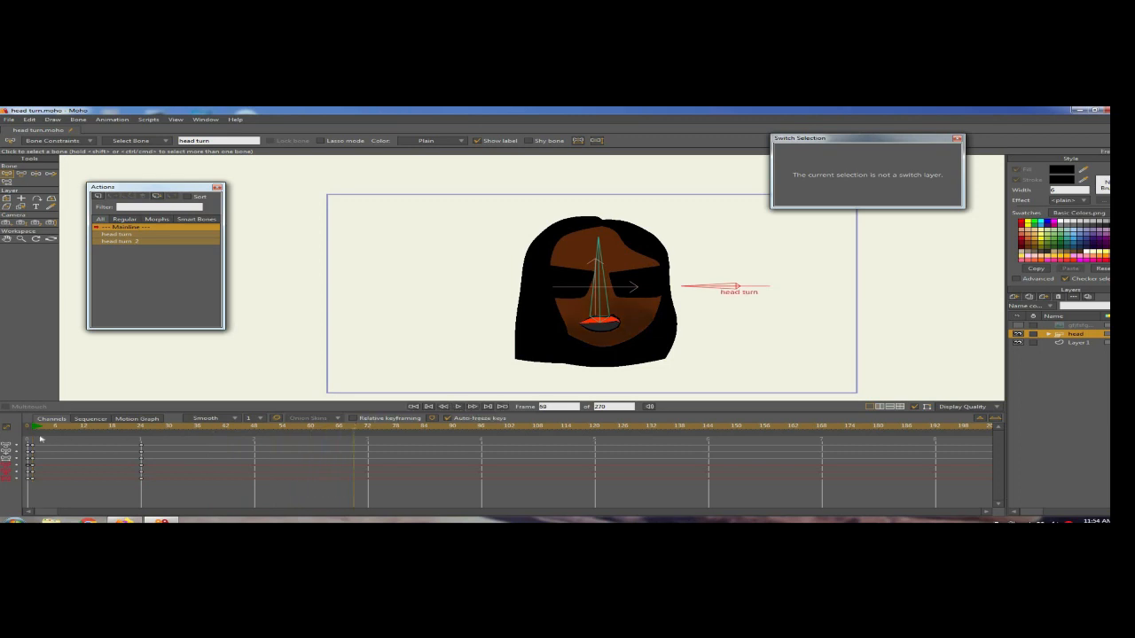
{"action": "left_click_drag", "start_coordinate": [41, 438], "coordinate": [488, 438]}
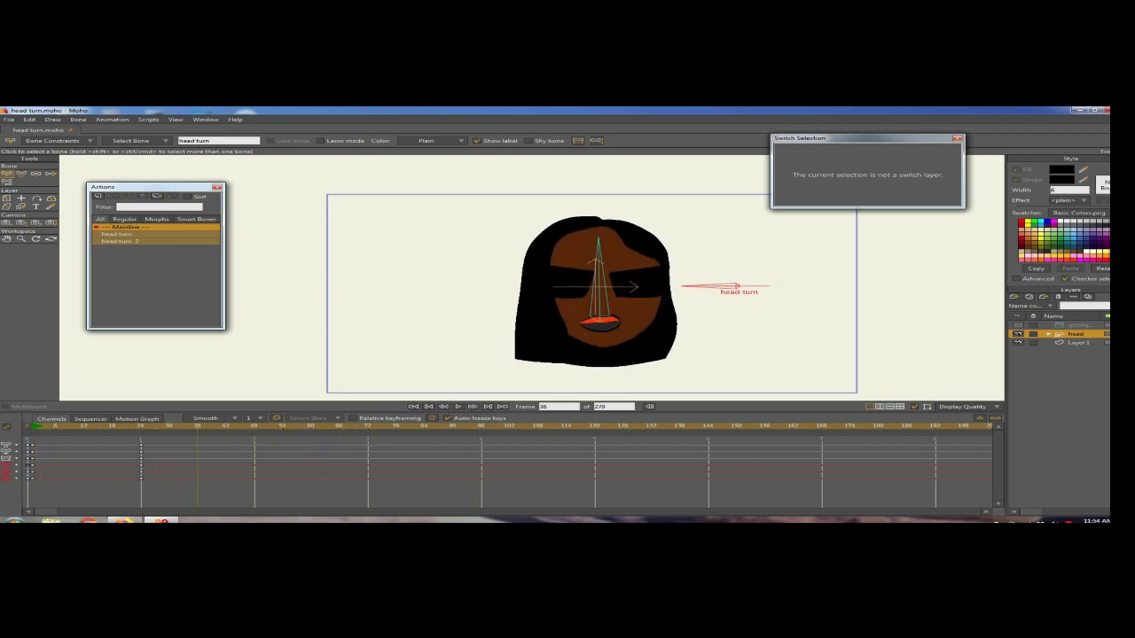
{"action": "left_click", "coordinate": [414, 407]}
{"action": "left_click", "coordinate": [461, 407]}
{"action": "left_click", "coordinate": [469, 427]}
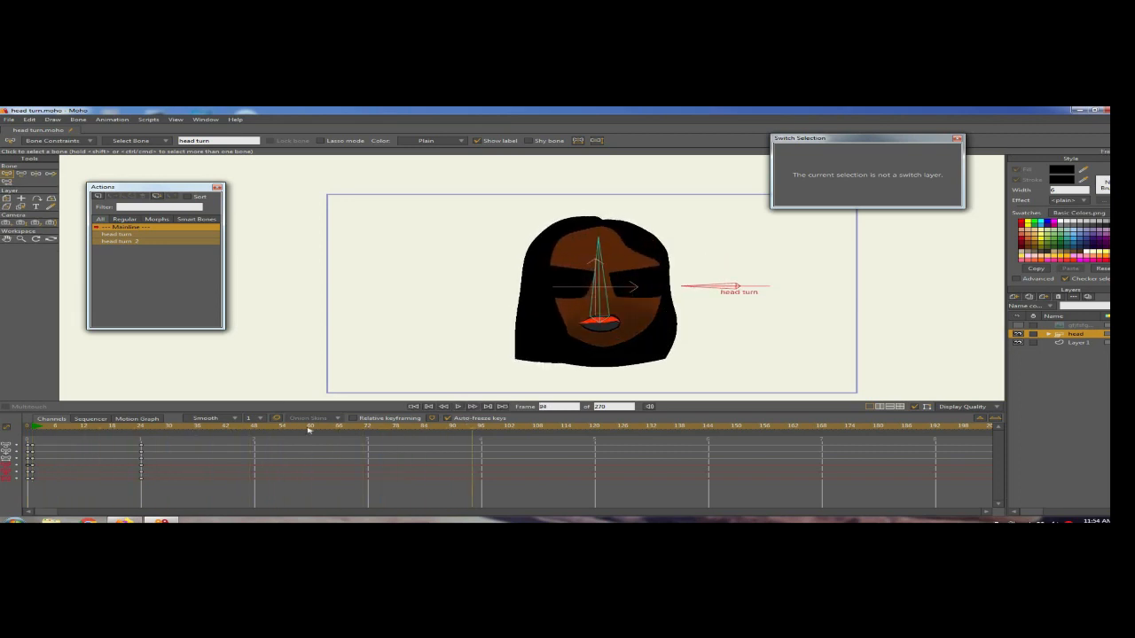
Step: Set the head layer's frame 24 keys to Cycle interpolation, returning to absolute frame 1
{"action": "left_click_drag", "start_coordinate": [308, 430], "coordinate": [140, 483]}
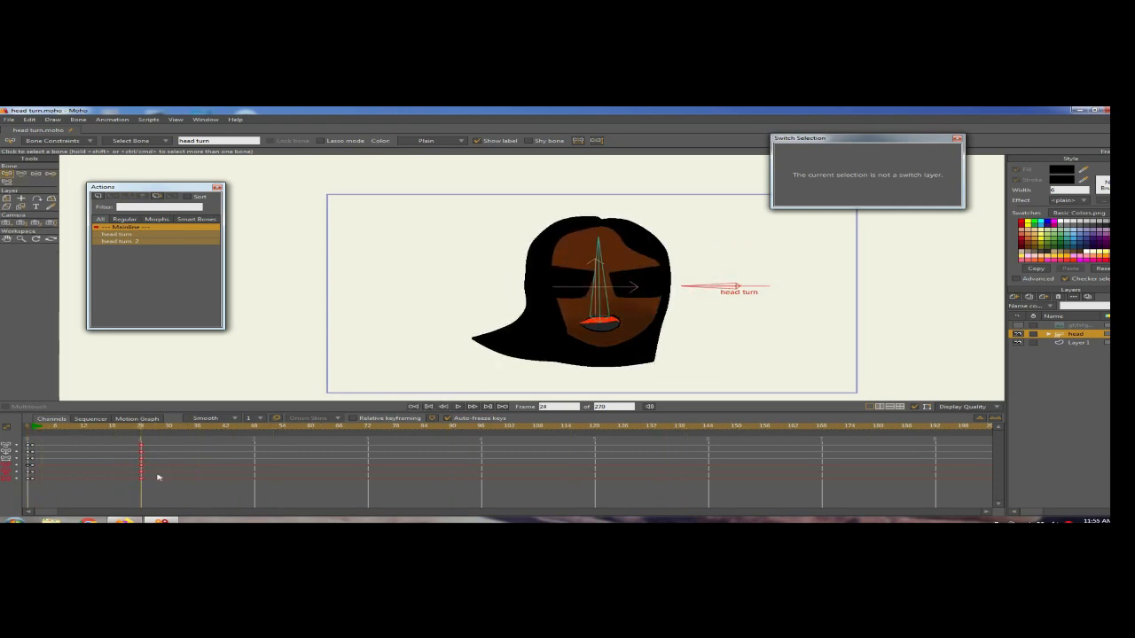
{"action": "right_click", "coordinate": [158, 478]}
{"action": "left_click", "coordinate": [175, 449]}
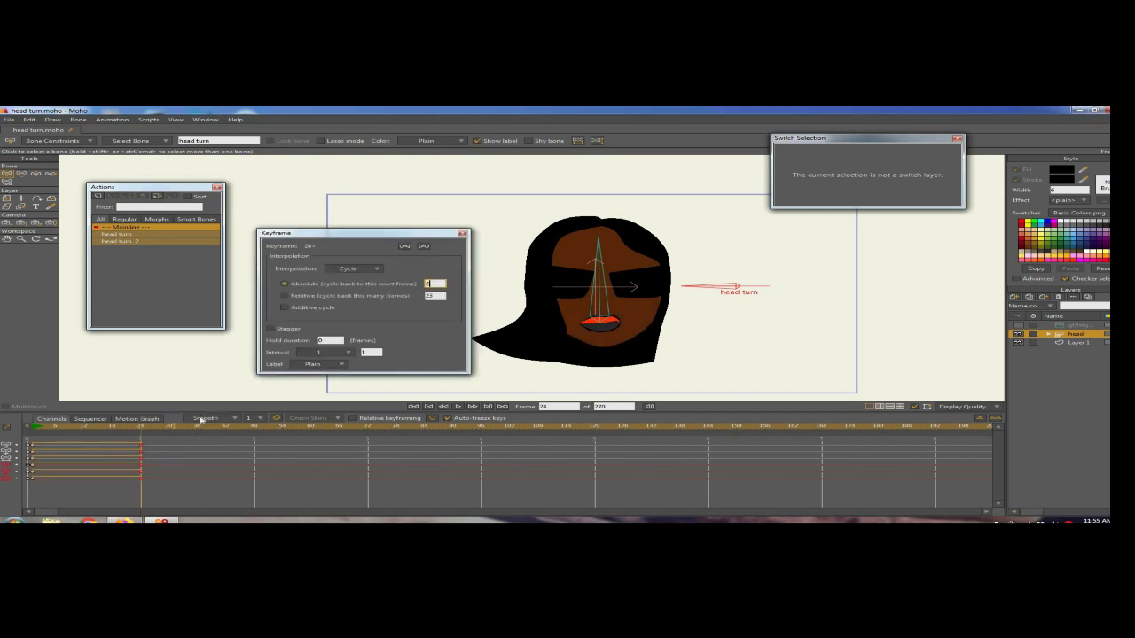
Step: Set the head layer's frame 1 keys to Linear interpolation
{"action": "left_click", "coordinate": [35, 453]}
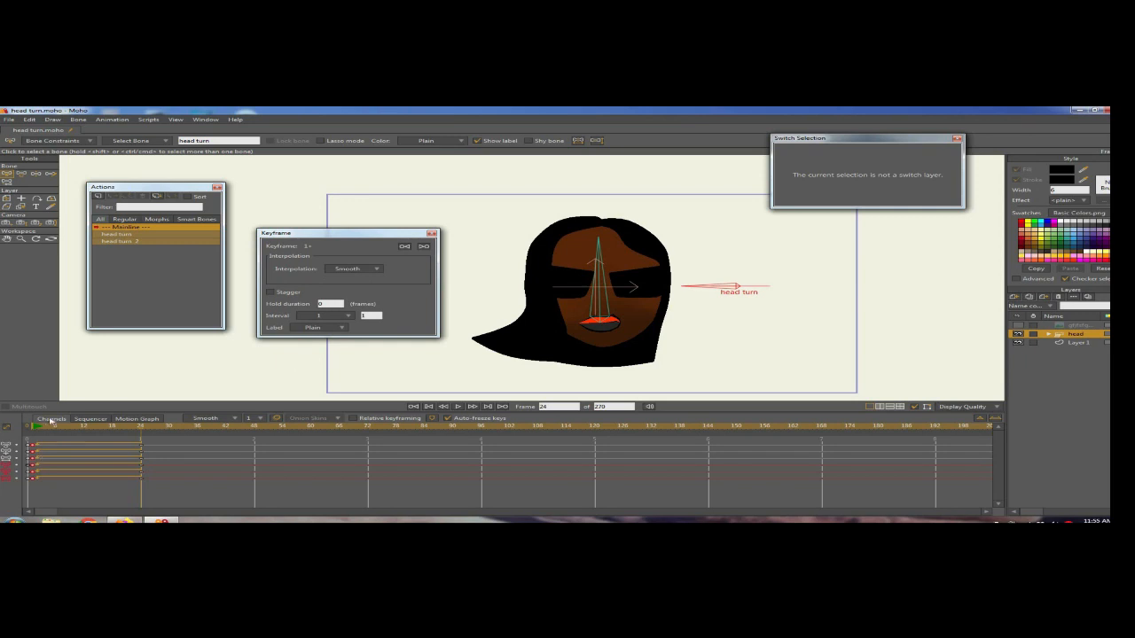
{"action": "right_click", "coordinate": [33, 453]}
{"action": "left_click", "coordinate": [51, 398]}
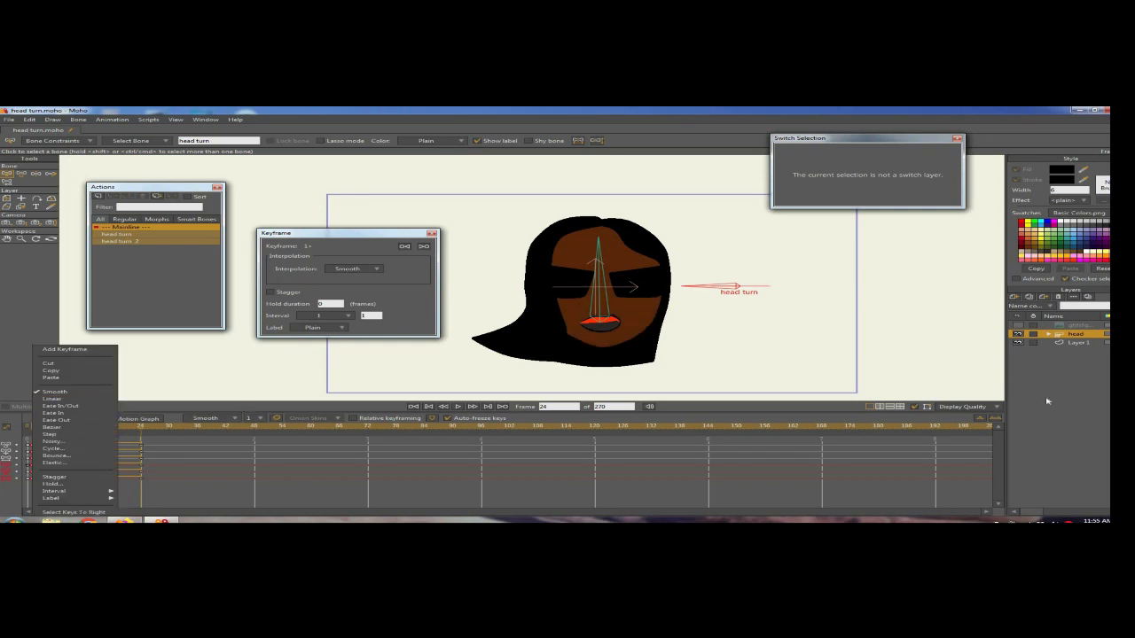
Step: Expand the head group and set the hair layer's frame 36 keys to Cycle interpolation, returning to absolute frame 2
{"action": "left_click", "coordinate": [1050, 334]}
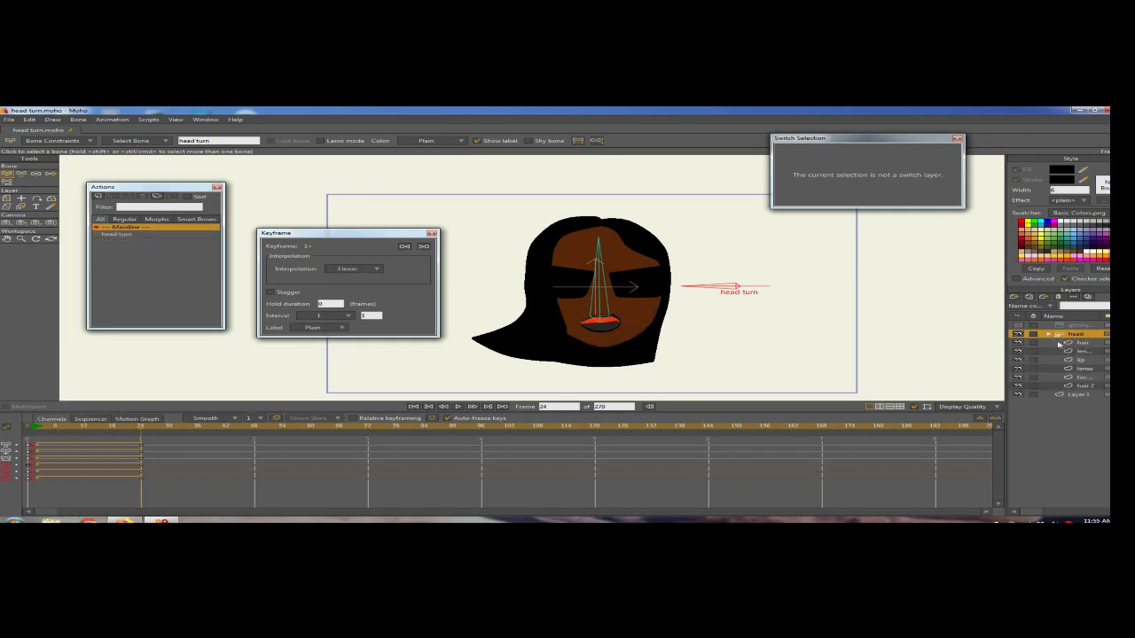
{"action": "left_click", "coordinate": [1064, 343]}
{"action": "left_click_drag", "start_coordinate": [139, 429], "coordinate": [199, 471]}
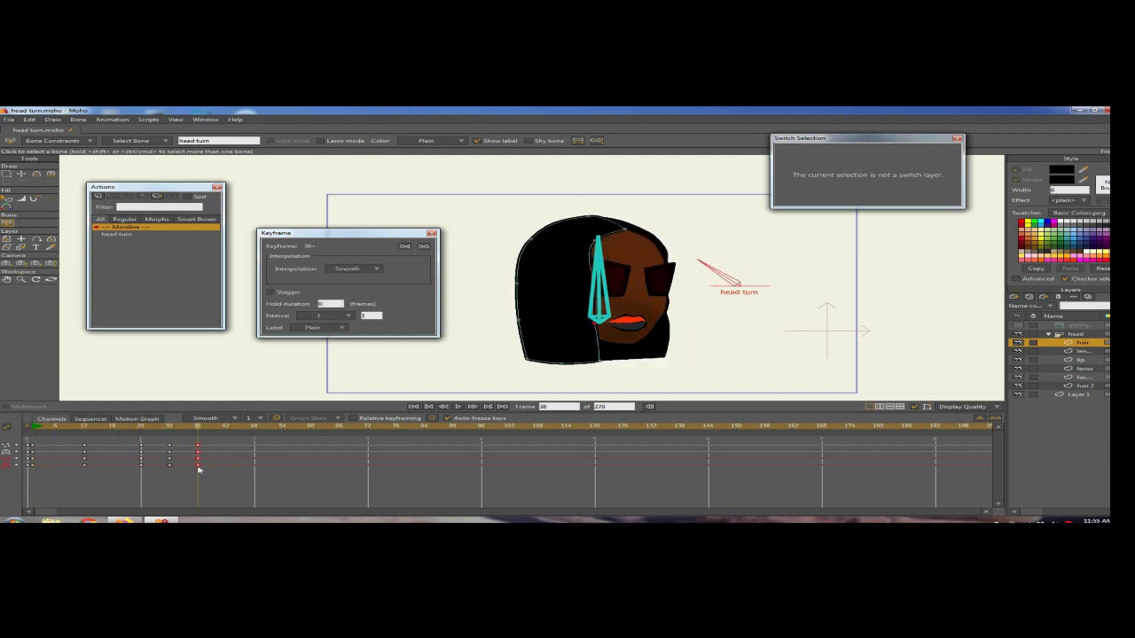
{"action": "right_click", "coordinate": [199, 471]}
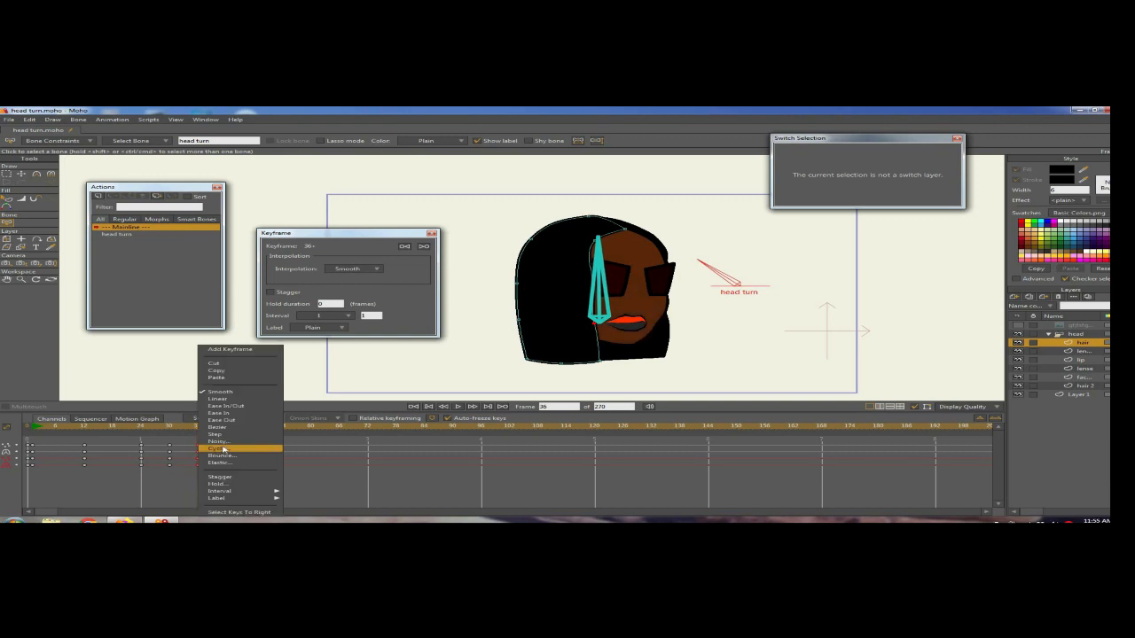
{"action": "left_click", "coordinate": [218, 449]}
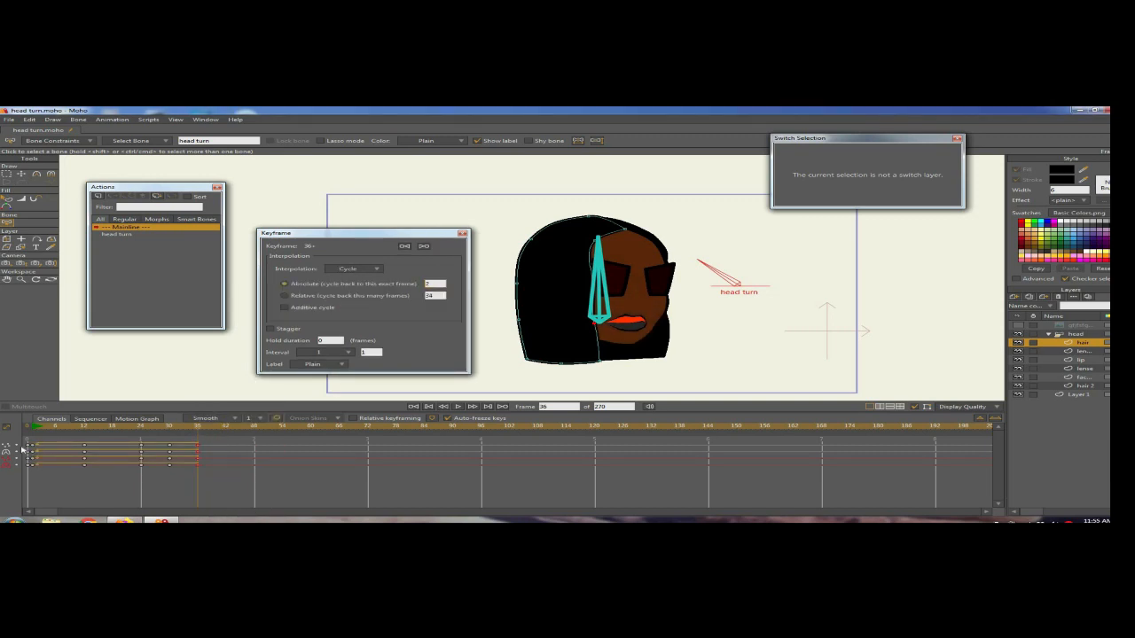
Step: Set the hair layer's frame 1 keys to Cycle interpolation with absolute frame 2, playing the animation briefly
{"action": "left_click_drag", "start_coordinate": [32, 452], "coordinate": [35, 461]}
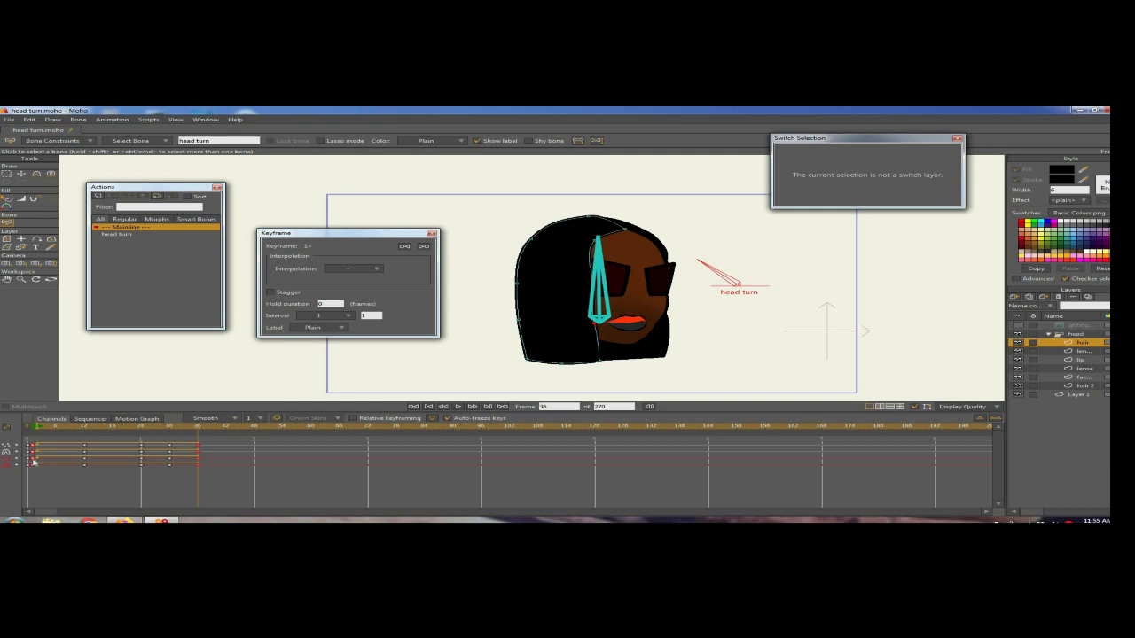
{"action": "right_click", "coordinate": [41, 441]}
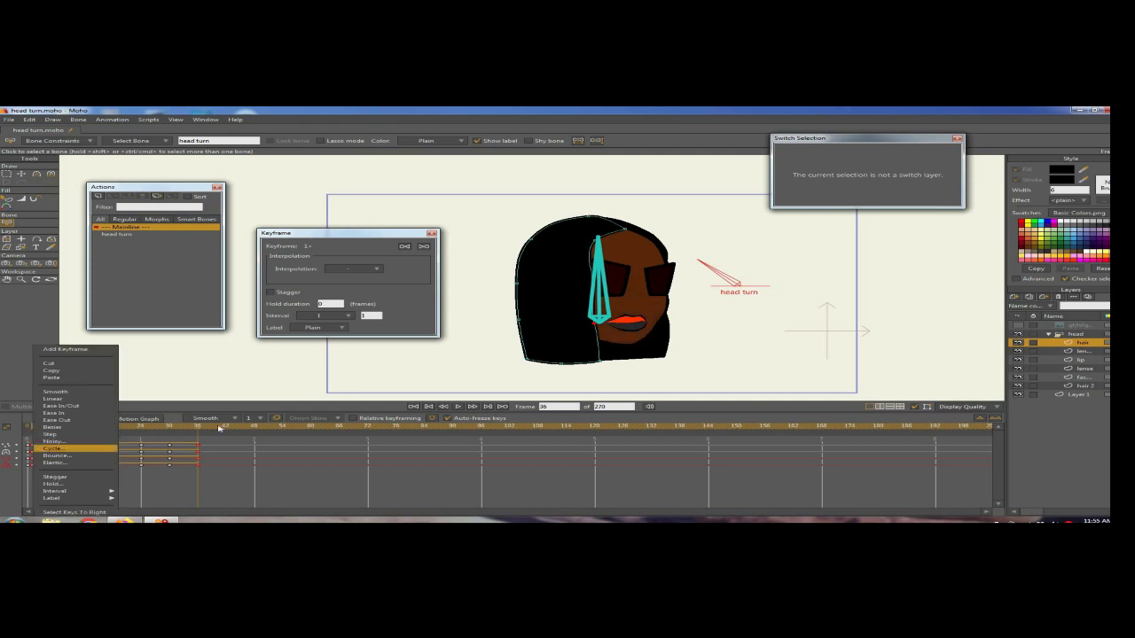
{"action": "left_click", "coordinate": [50, 448]}
{"action": "left_click", "coordinate": [458, 407]}
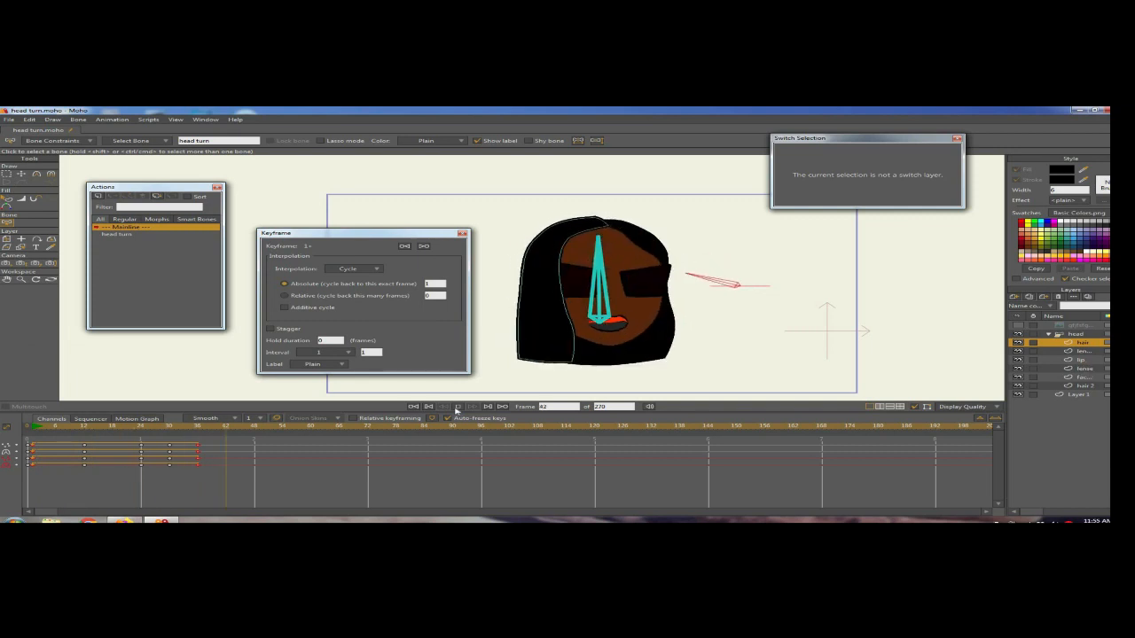
{"action": "left_click", "coordinate": [458, 406]}
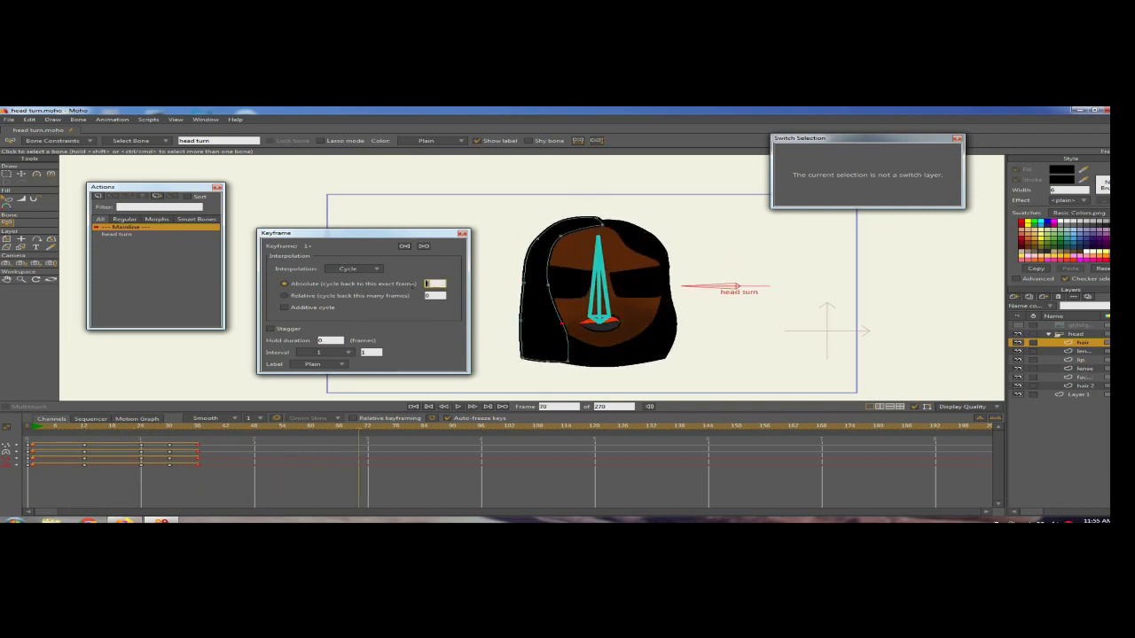
{"action": "key", "text": "Return"}
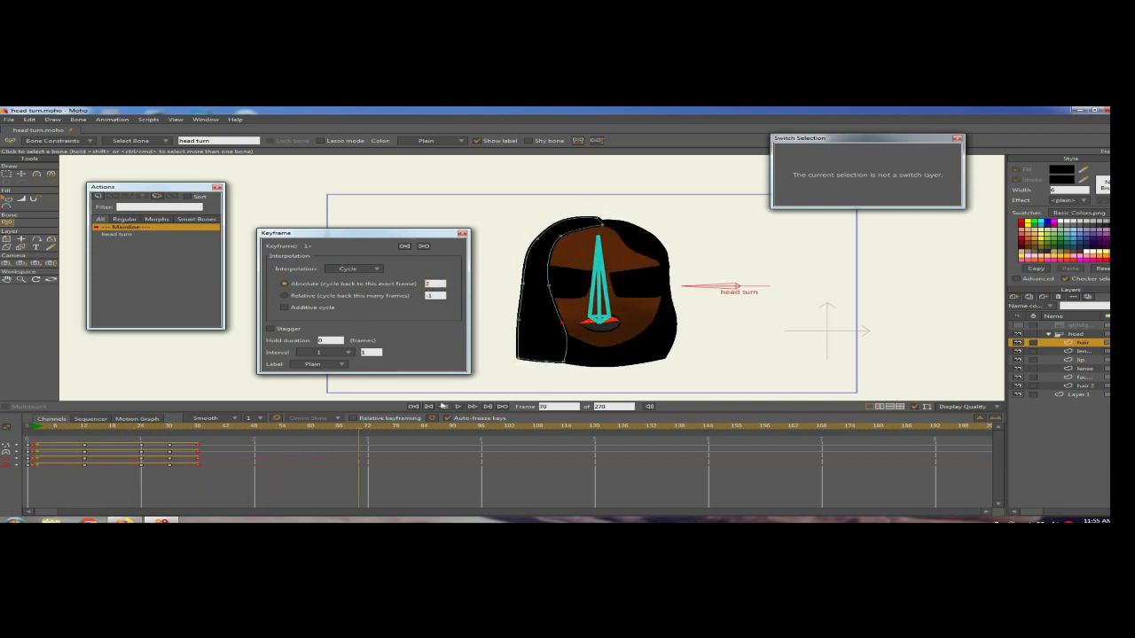
Step: Replay the head turn to check the hair's looping, and return to frame 2
{"action": "left_click", "coordinate": [458, 406]}
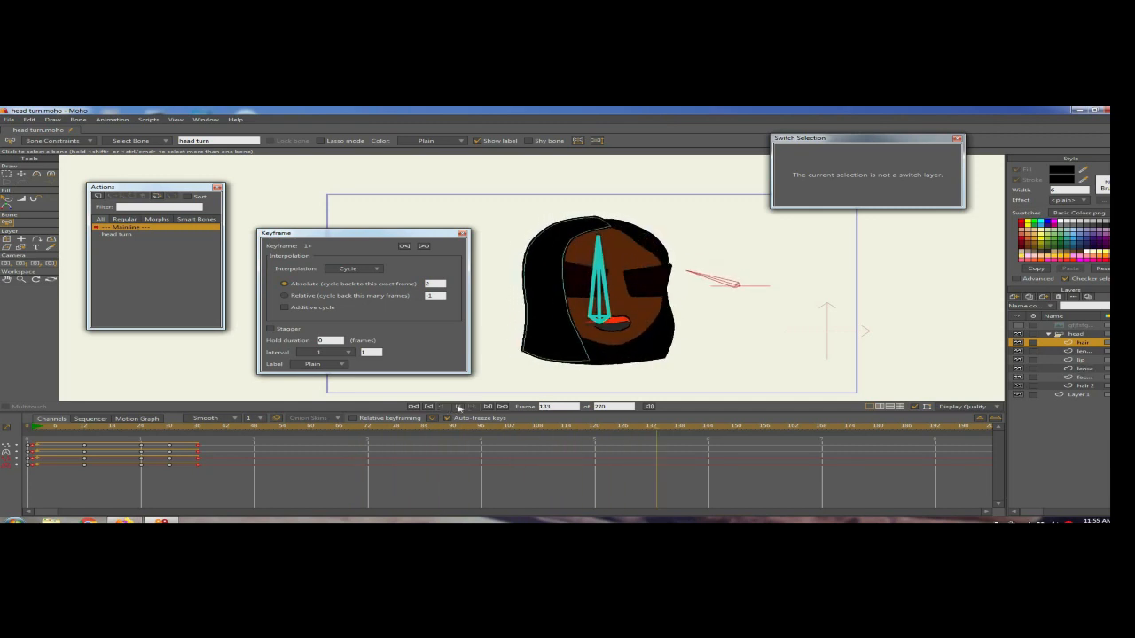
{"action": "key", "text": "space"}
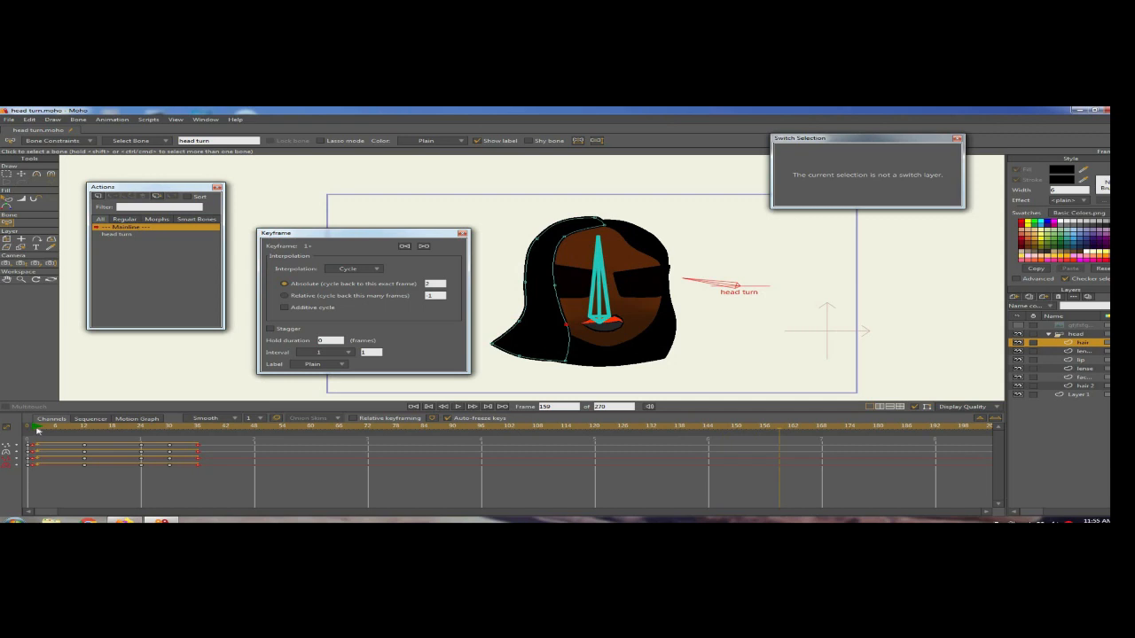
{"action": "left_click", "coordinate": [38, 431]}
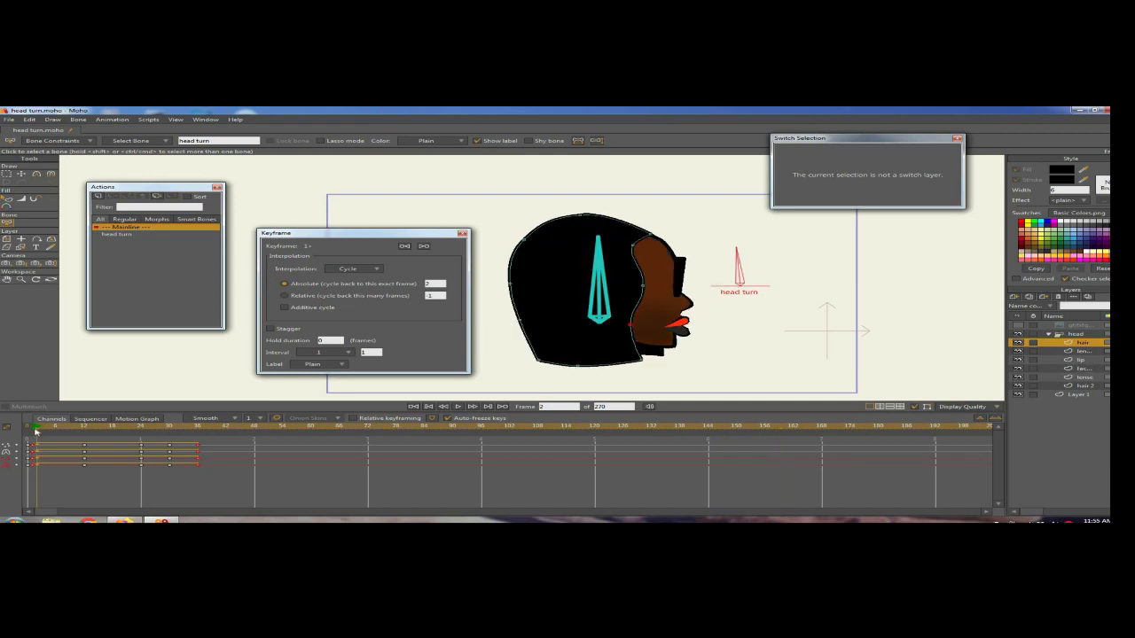
Step: On the hair 2 layer, copy the frame 0 keys to frame 1
{"action": "left_click", "coordinate": [1081, 352]}
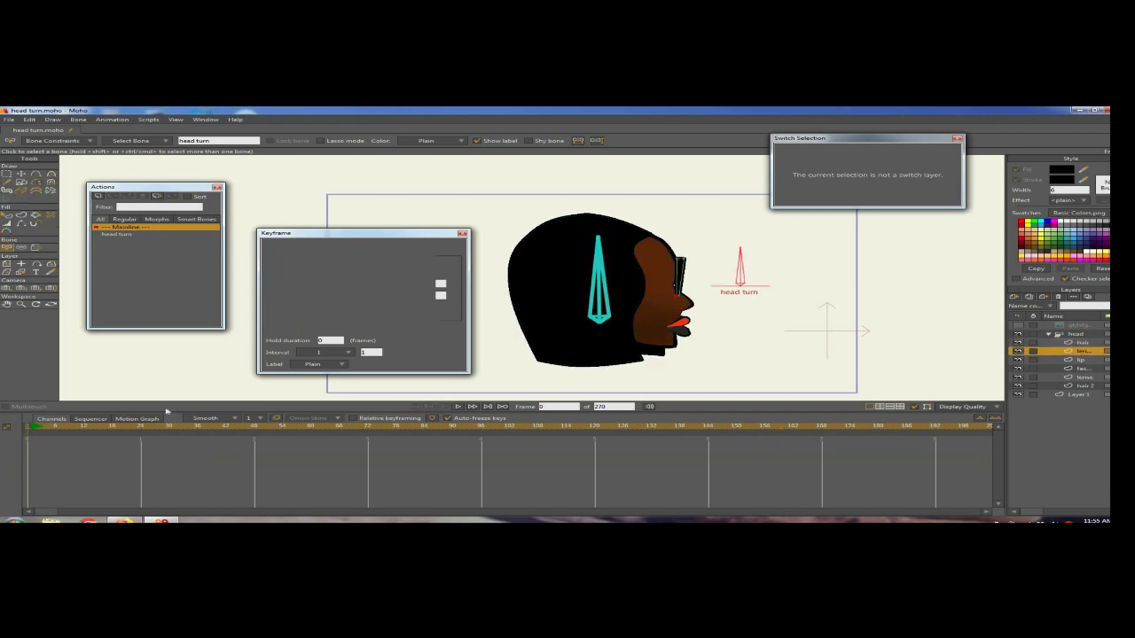
{"action": "left_click", "coordinate": [1082, 360]}
{"action": "left_click", "coordinate": [1083, 369]}
{"action": "left_click", "coordinate": [1082, 376]}
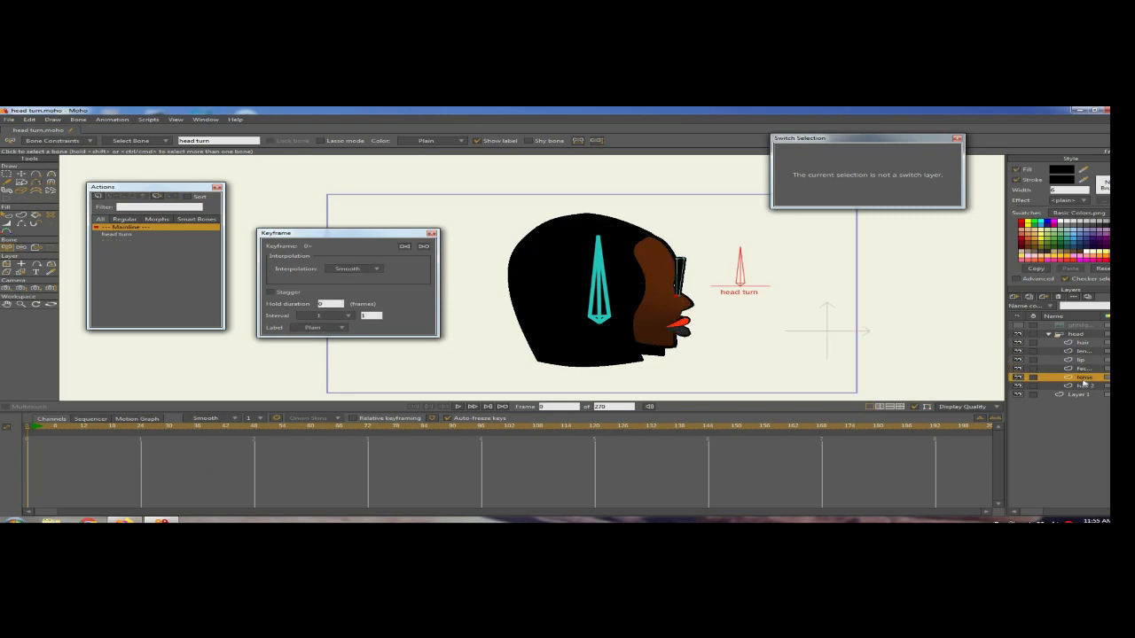
{"action": "left_click", "coordinate": [1084, 387]}
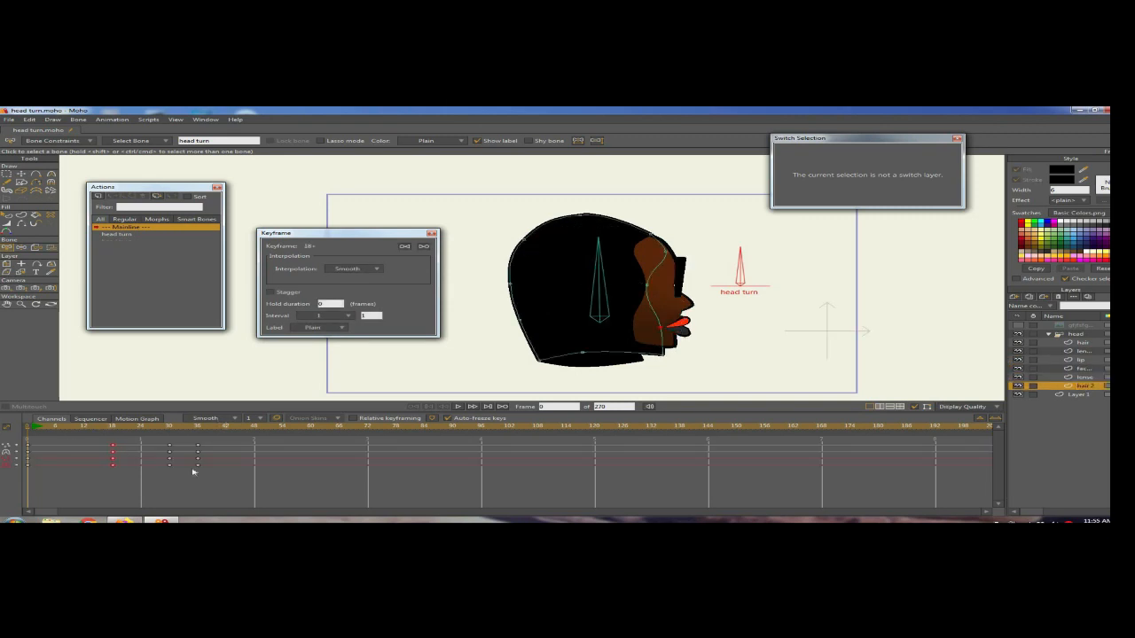
{"action": "left_click_drag", "start_coordinate": [192, 472], "coordinate": [218, 444]}
{"action": "left_click_drag", "start_coordinate": [21, 469], "coordinate": [26, 425]}
{"action": "left_click", "coordinate": [33, 428]}
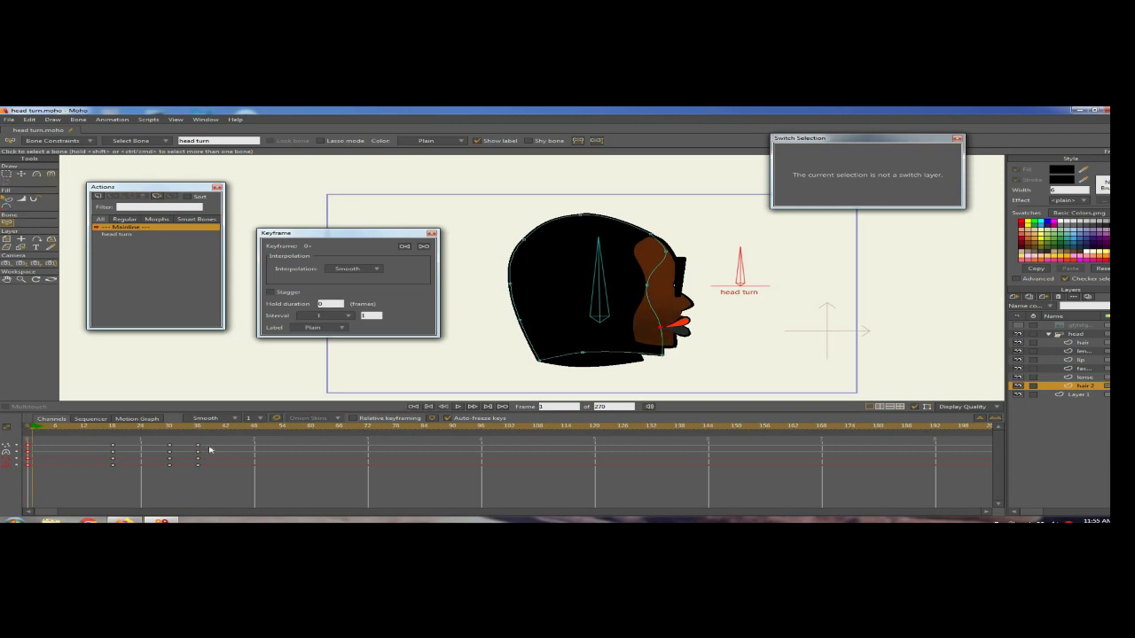
Step: Set the hair 2 layer's frame 36 keys to Cycle interpolation with an absolute return frame
{"action": "left_click_drag", "start_coordinate": [192, 477], "coordinate": [213, 444]}
{"action": "right_click", "coordinate": [198, 464]}
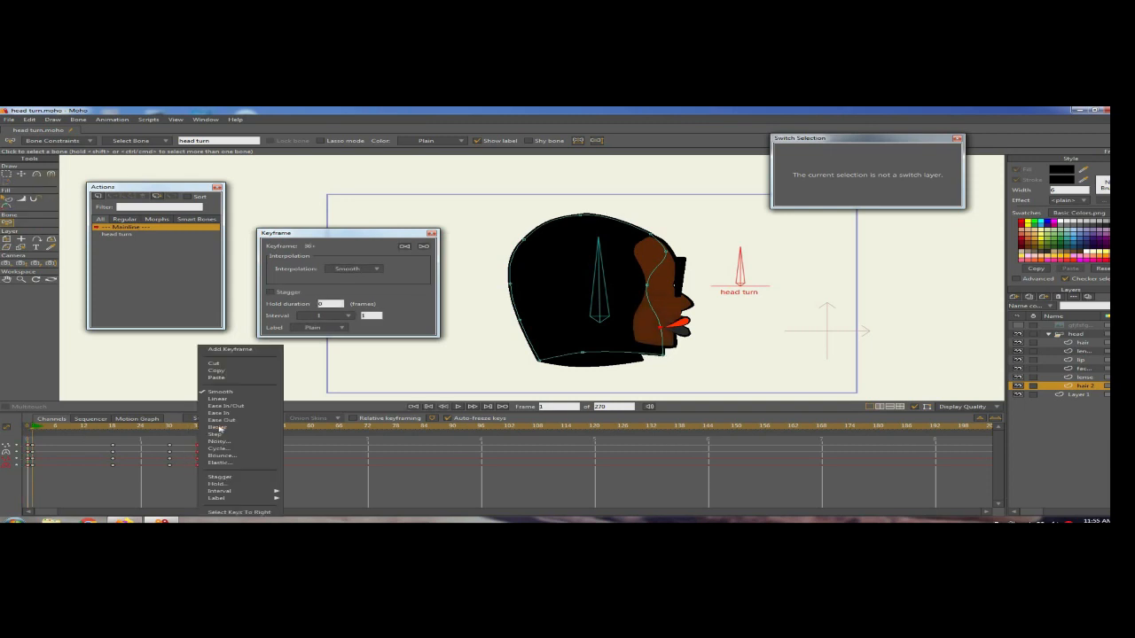
{"action": "left_click", "coordinate": [220, 449]}
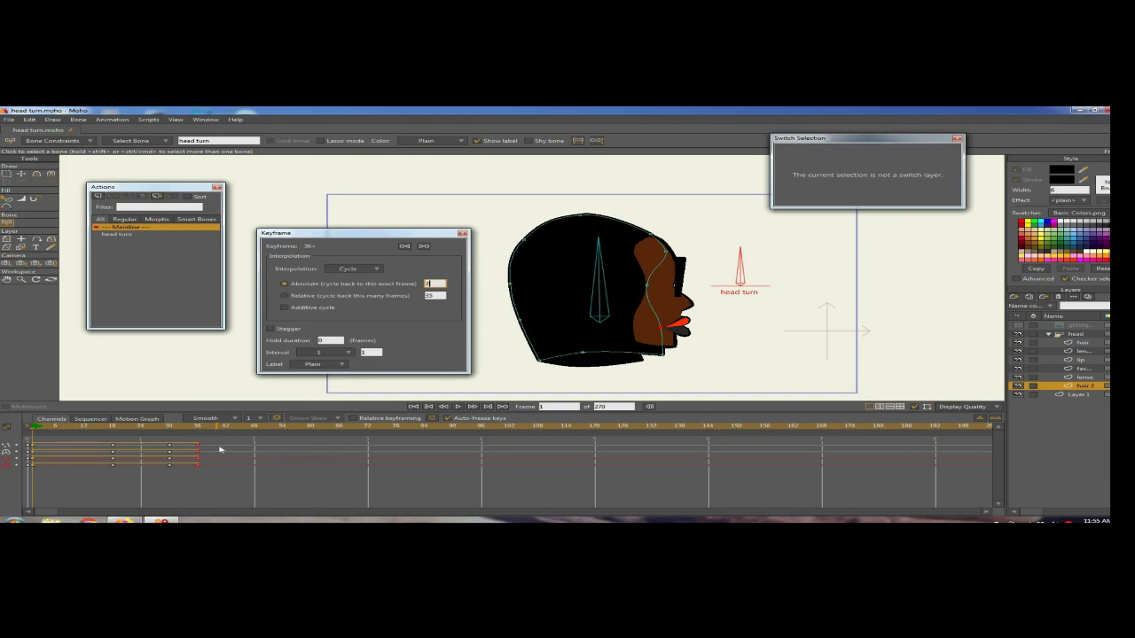
Step: Set the hair 2 layer's frame 1 keys to Linear interpolation and replay the looping head turn
{"action": "left_click", "coordinate": [33, 448]}
{"action": "right_click", "coordinate": [34, 448]}
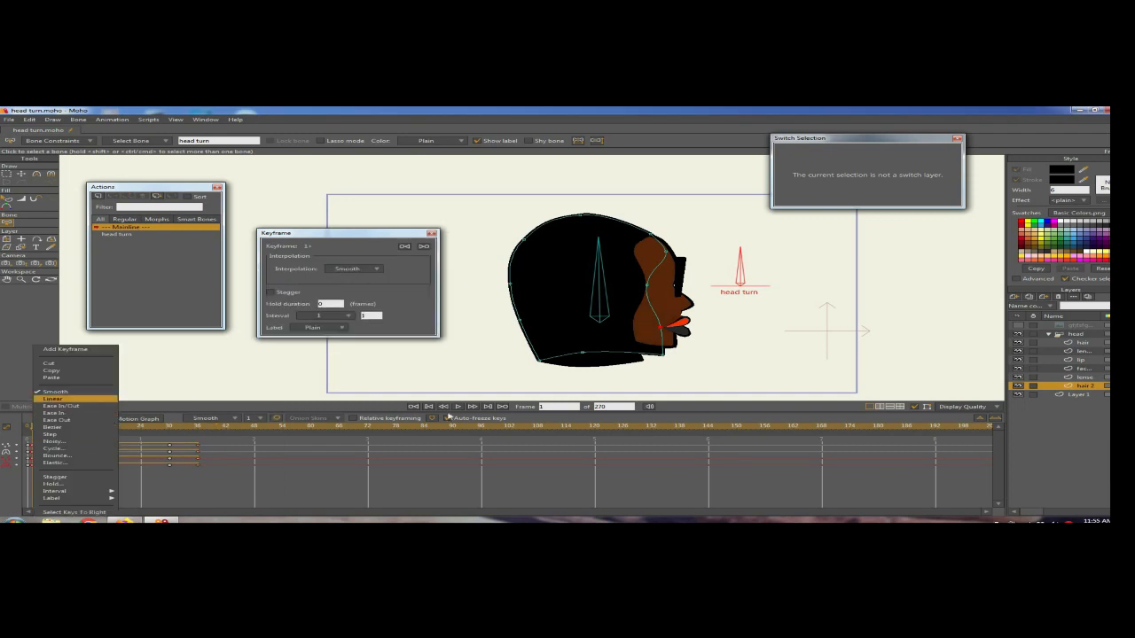
{"action": "key", "text": "Return"}
{"action": "left_click", "coordinate": [458, 406]}
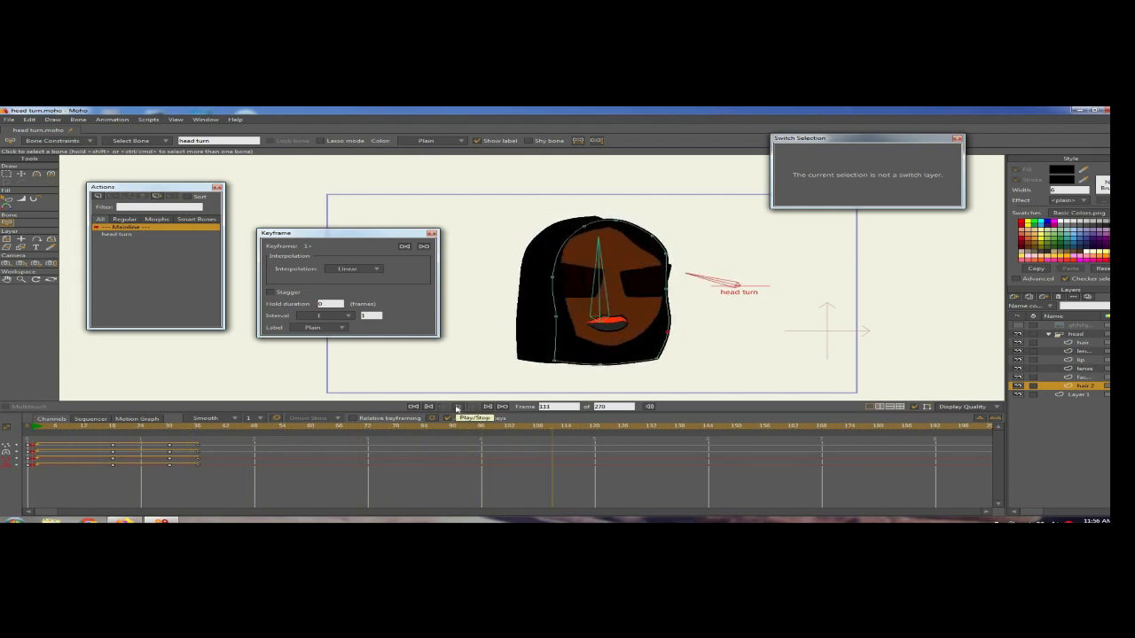
{"action": "left_click", "coordinate": [109, 427]}
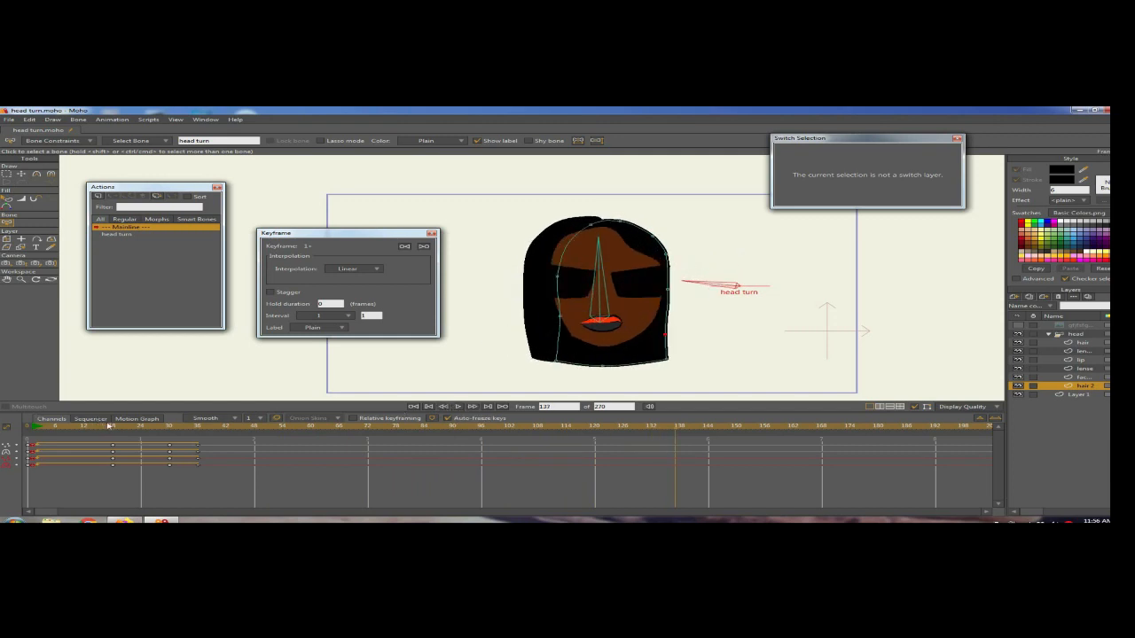
Step: Check the hair layer's frame 36 Cycle keys and set its frame 1 keys to Linear interpolation
{"action": "left_click", "coordinate": [1060, 371]}
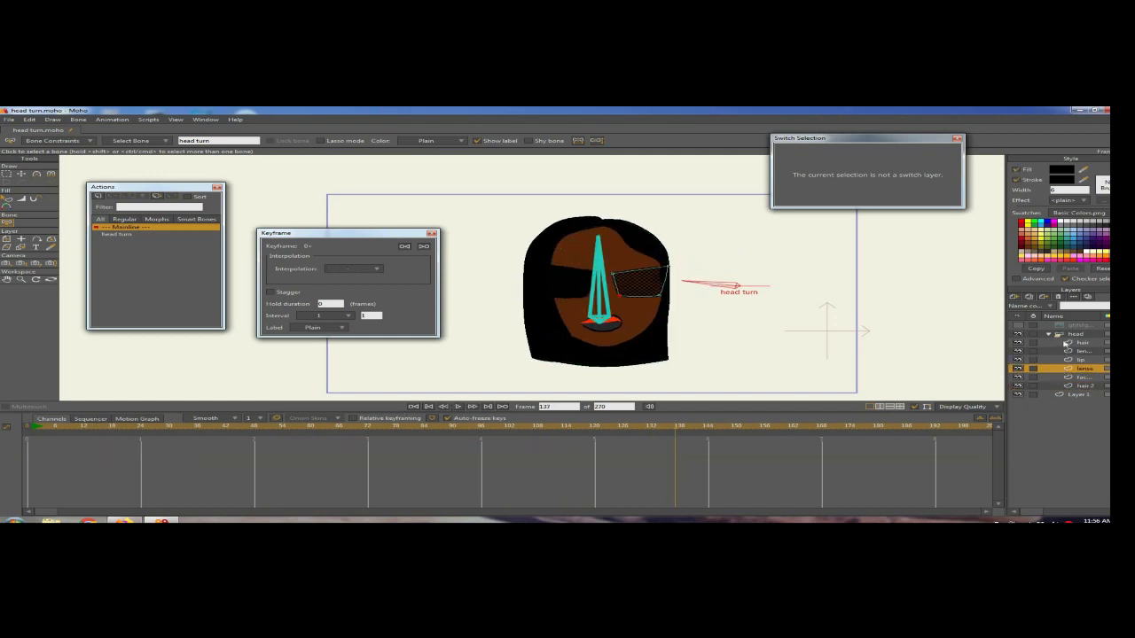
{"action": "left_click", "coordinate": [1066, 342]}
{"action": "left_click", "coordinate": [1082, 342]}
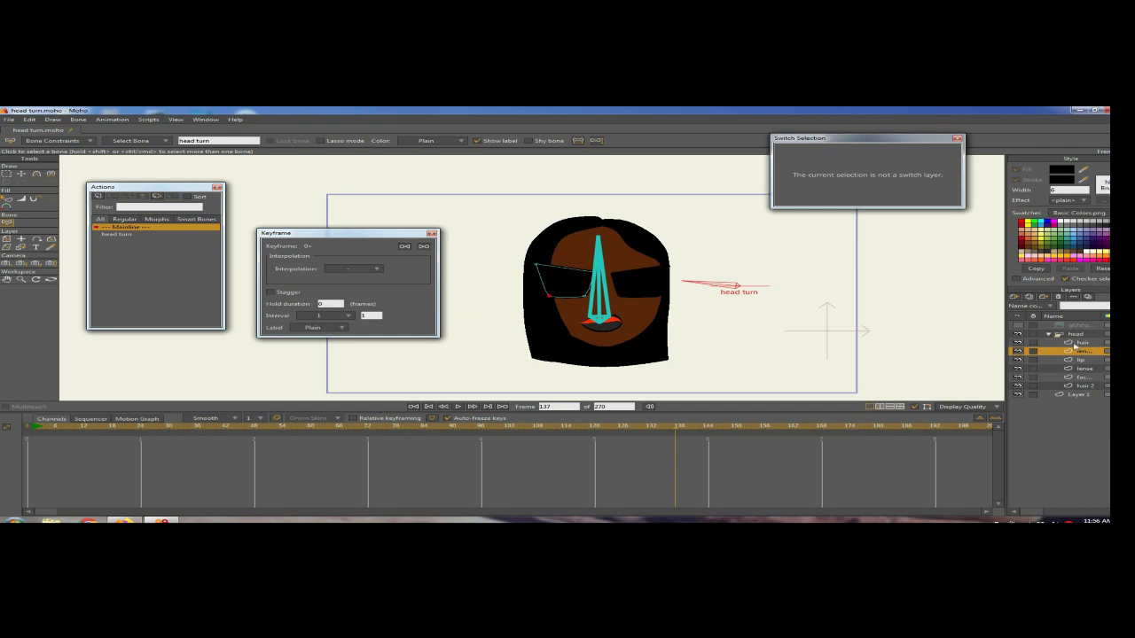
{"action": "left_click_drag", "start_coordinate": [195, 471], "coordinate": [202, 440]}
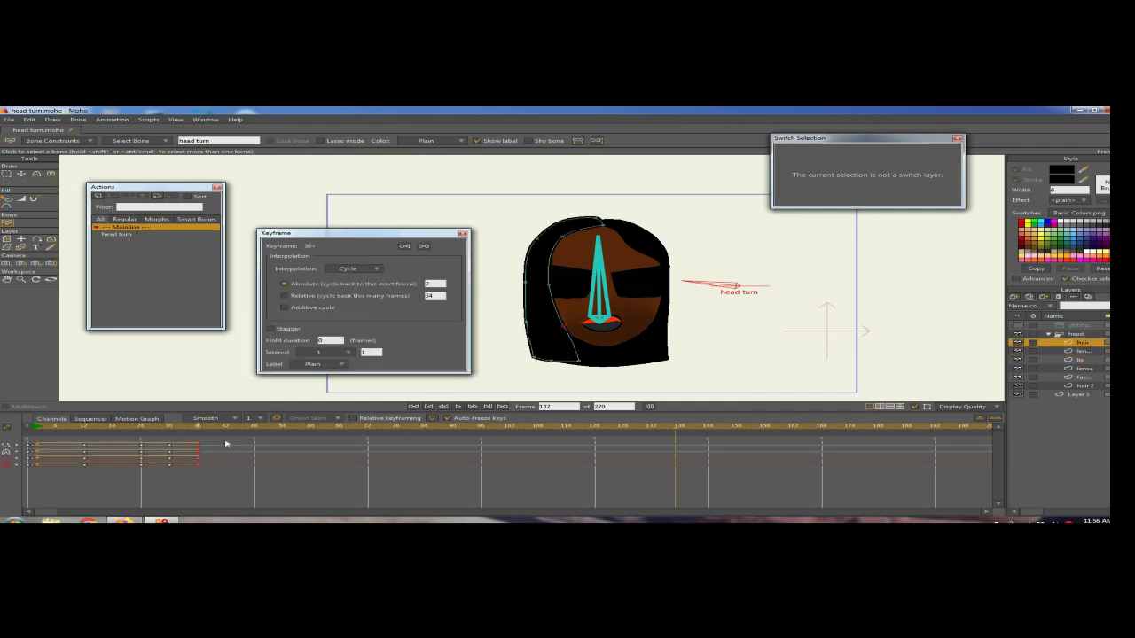
{"action": "left_click", "coordinate": [33, 456]}
{"action": "right_click", "coordinate": [63, 446]}
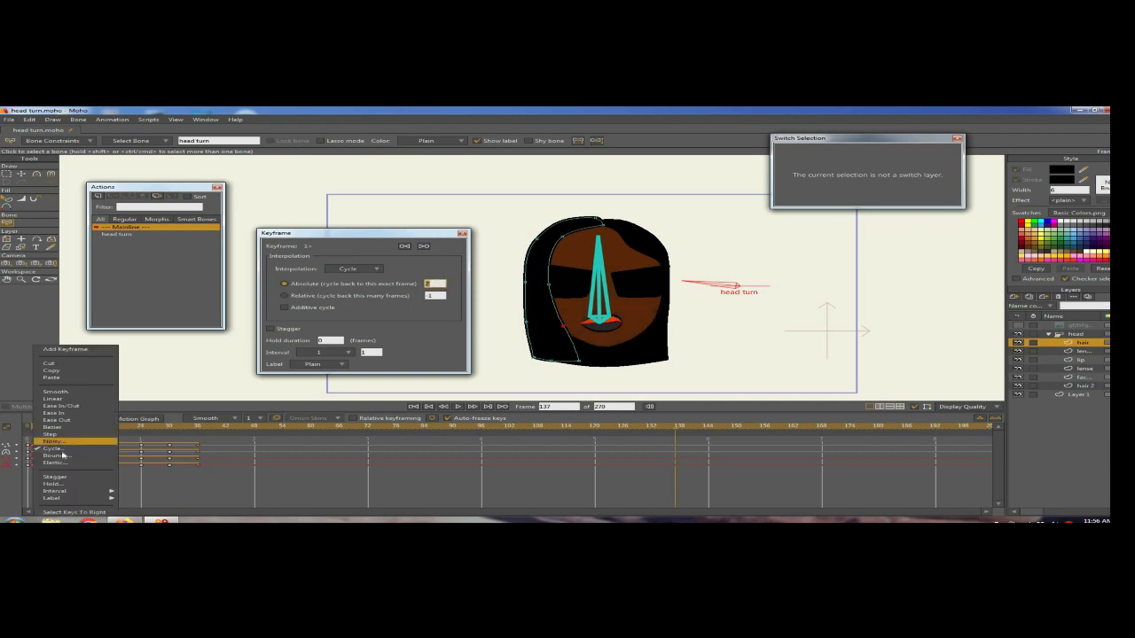
{"action": "left_click", "coordinate": [71, 399]}
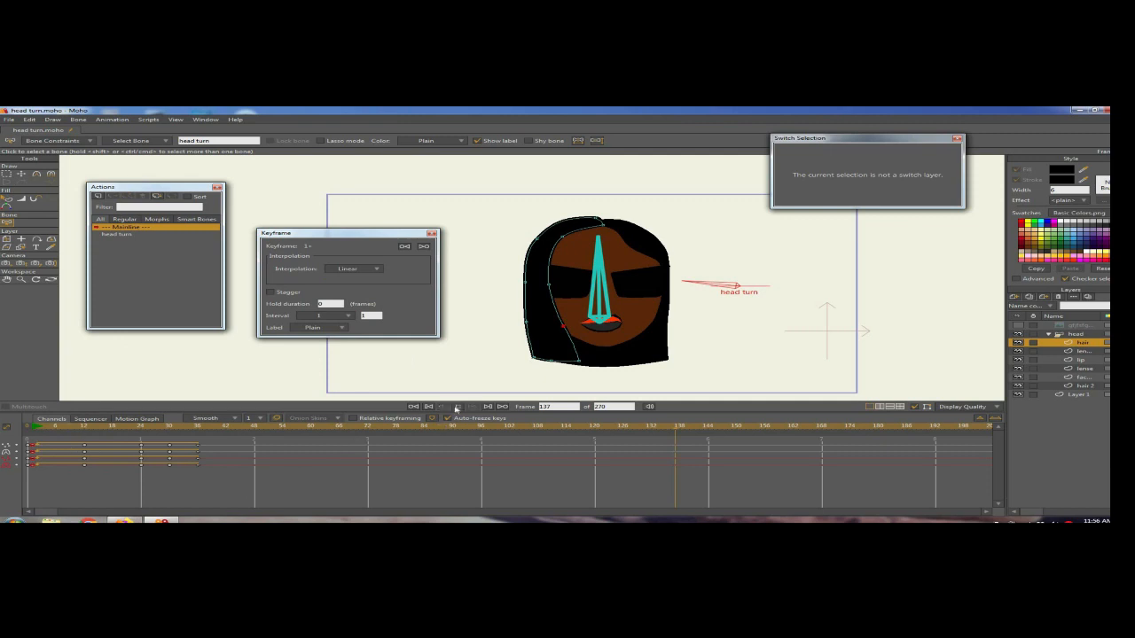
Step: Replay the looping head turn and rewind the timeline to frame 0
{"action": "left_click", "coordinate": [457, 408]}
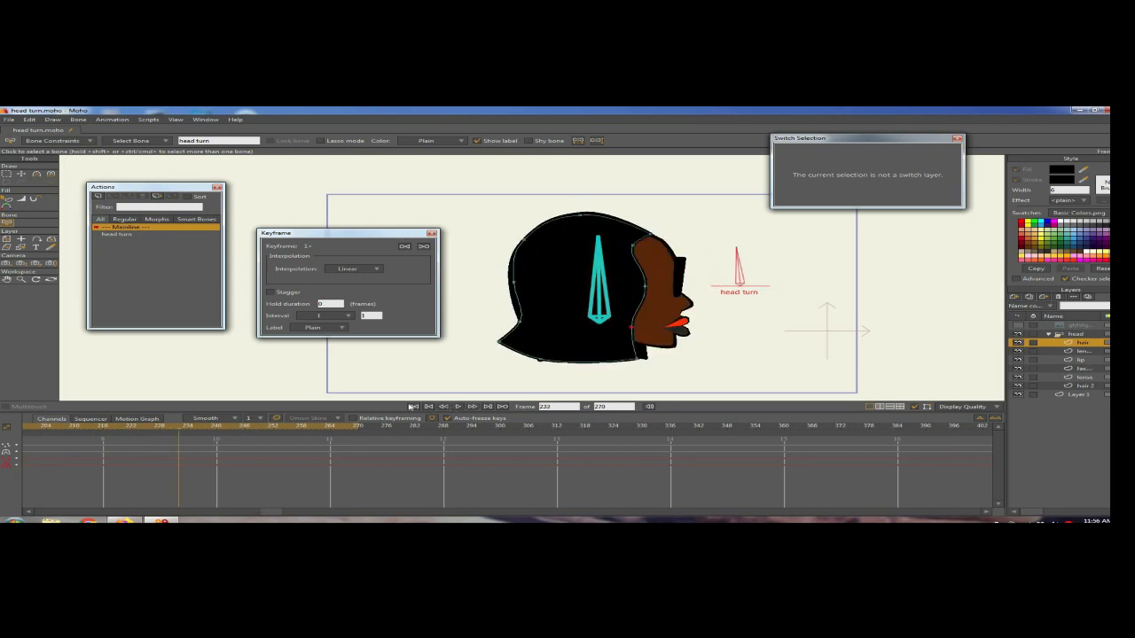
{"action": "left_click", "coordinate": [412, 407]}
{"action": "left_click", "coordinate": [412, 407]}
{"action": "left_click", "coordinate": [411, 407]}
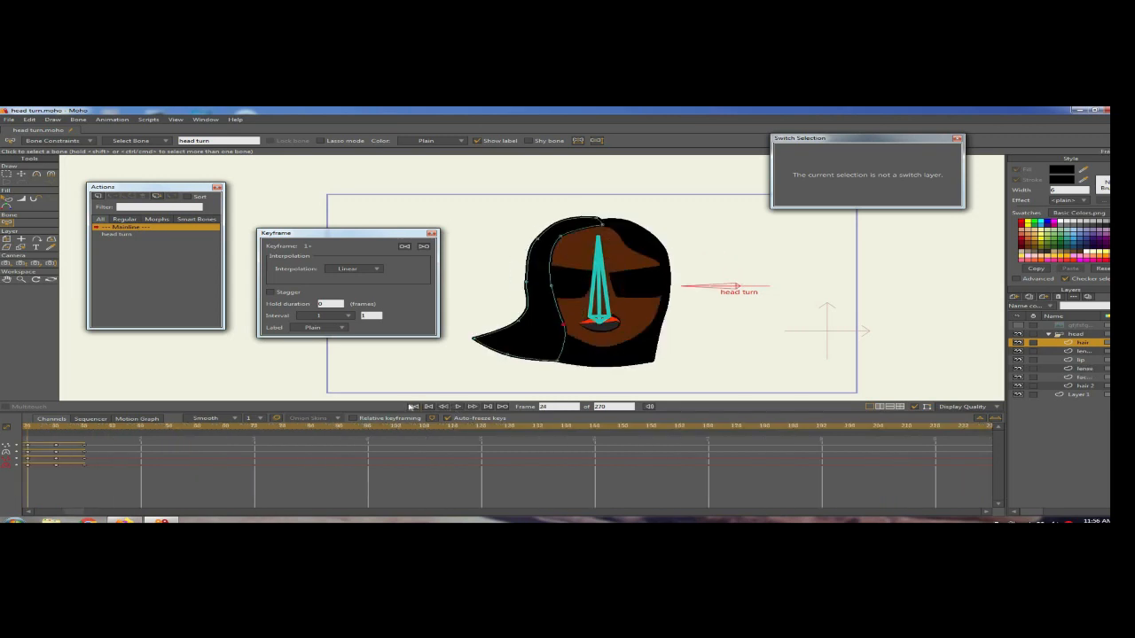
{"action": "left_click", "coordinate": [412, 407]}
{"action": "left_click", "coordinate": [411, 407]}
Step: On the hair layer, copy the frame 0 keys to frame 1 and select the frame 1 keys
{"action": "left_click", "coordinate": [27, 443]}
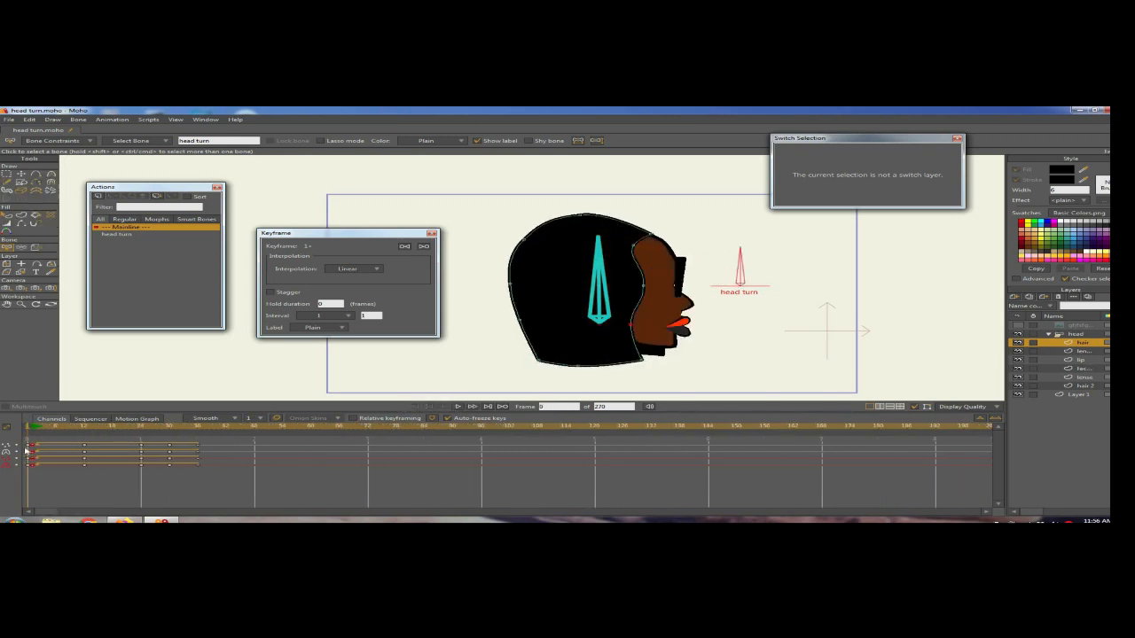
{"action": "left_click", "coordinate": [27, 451]}
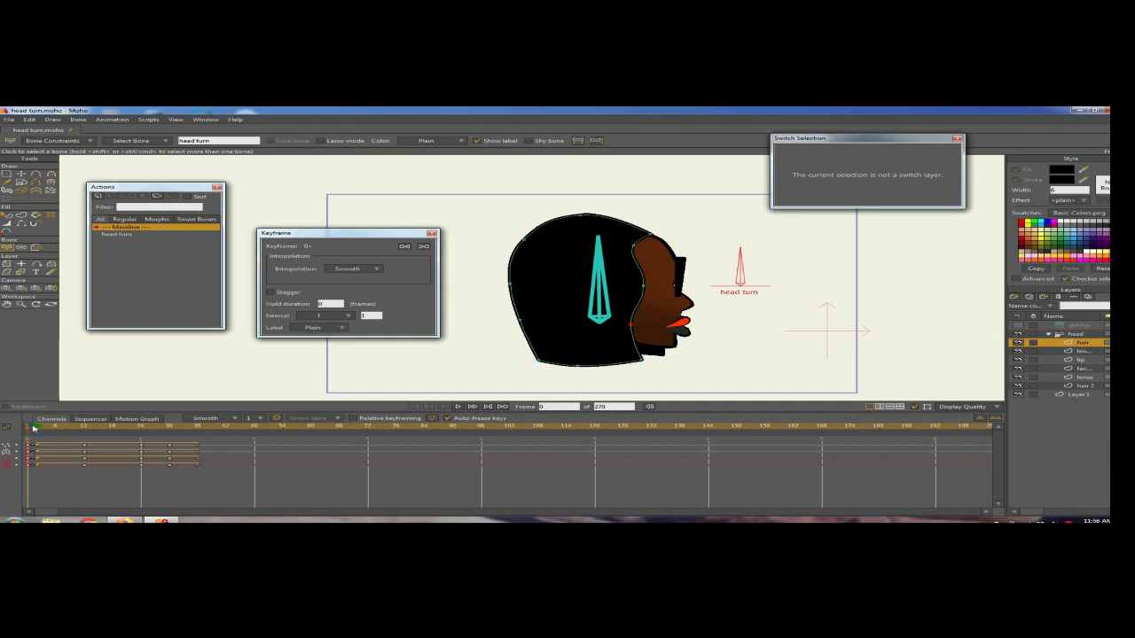
{"action": "left_click", "coordinate": [33, 427]}
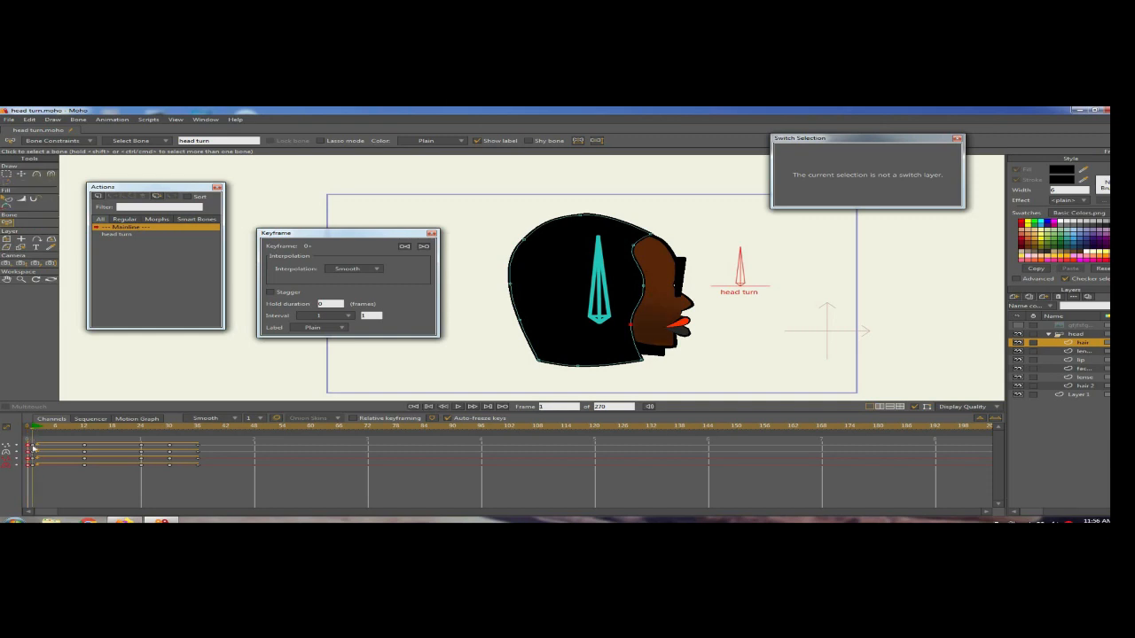
{"action": "left_click", "coordinate": [34, 468]}
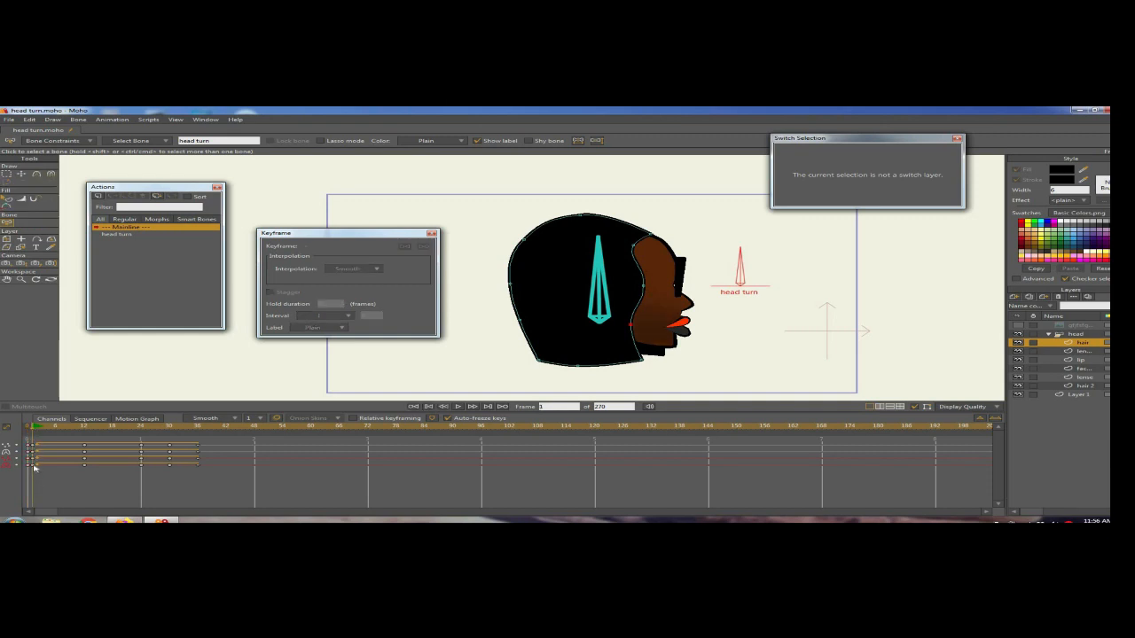
{"action": "left_click", "coordinate": [33, 453]}
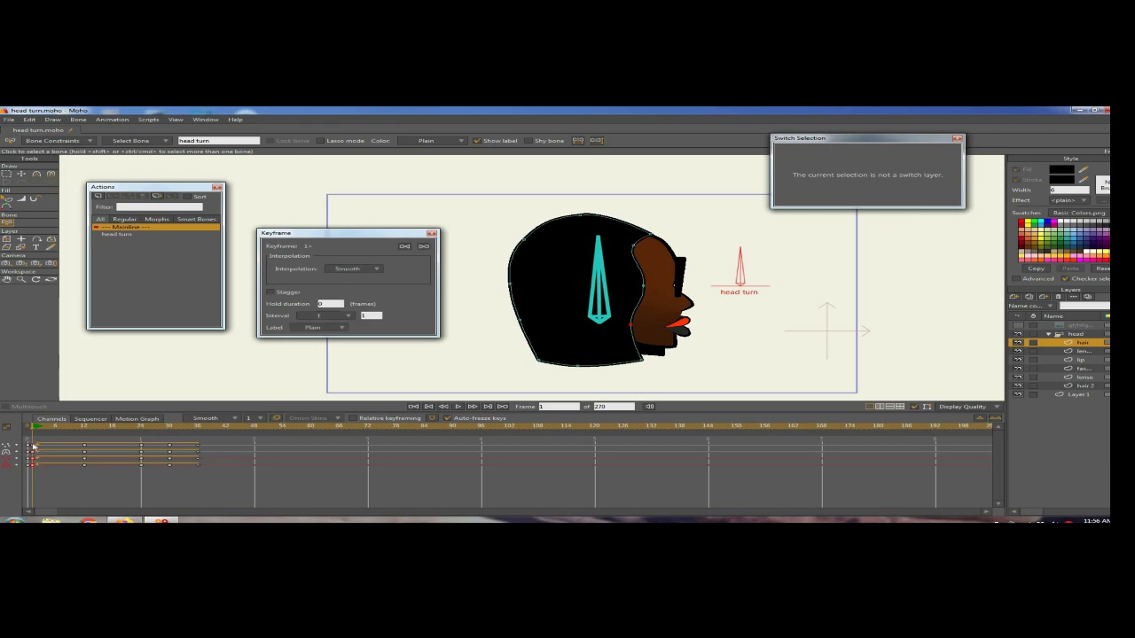
Step: Set the hair layer's frame 1 keys to Linear interpolation and replay the looping head turn with the head layer selected
{"action": "right_click", "coordinate": [33, 447]}
{"action": "left_click", "coordinate": [62, 404]}
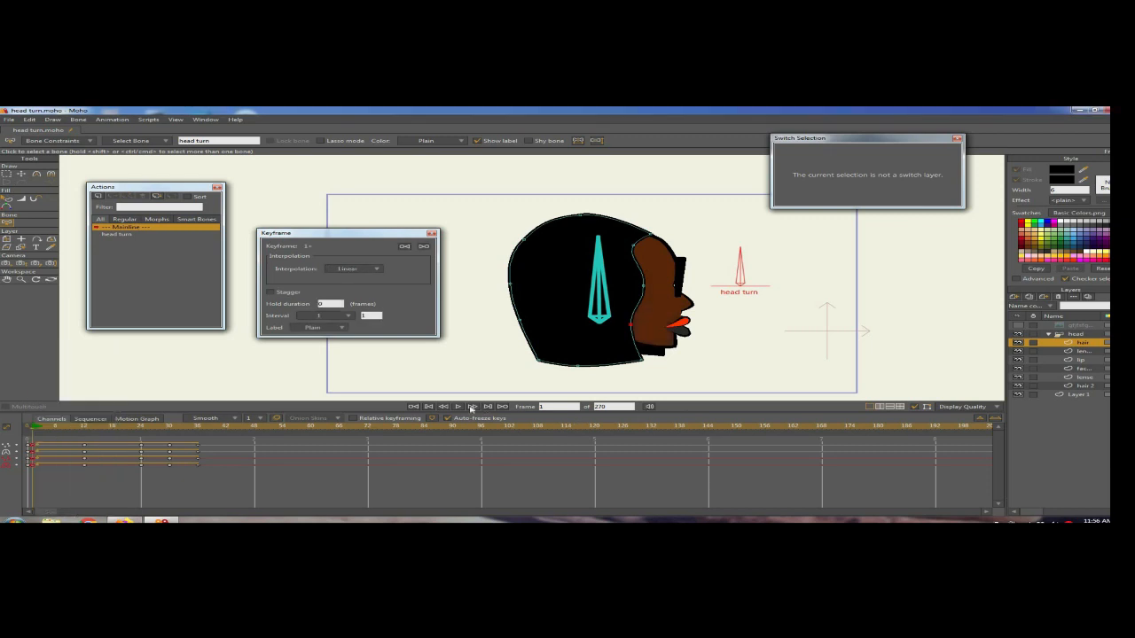
{"action": "key", "text": "space"}
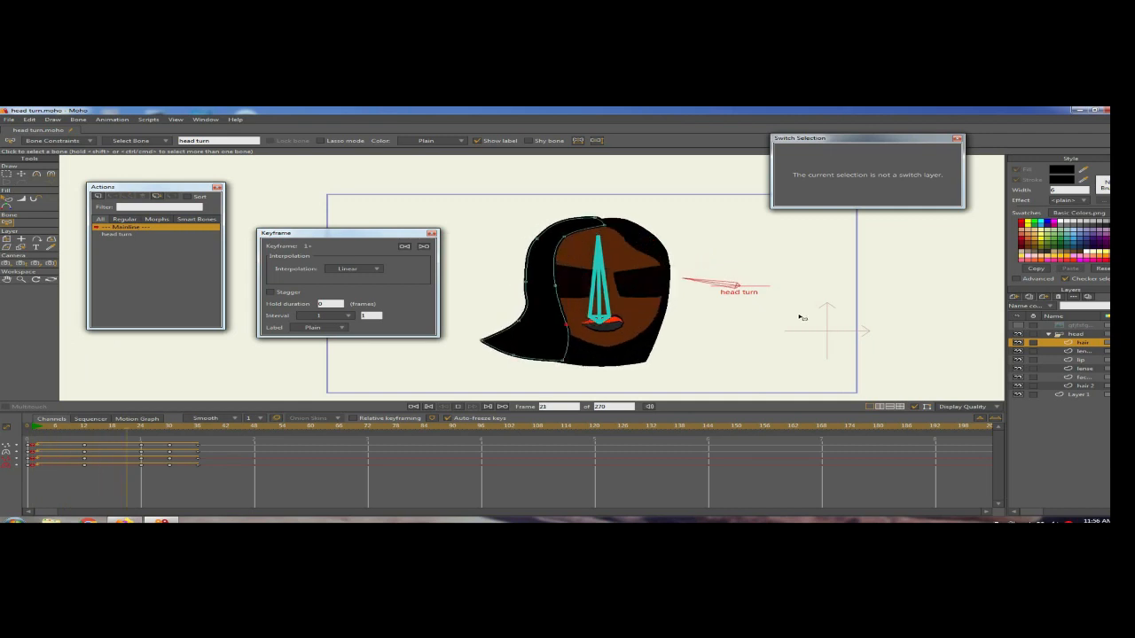
{"action": "scroll", "coordinate": [800, 318], "scroll_direction": "down", "scroll_amount": 4}
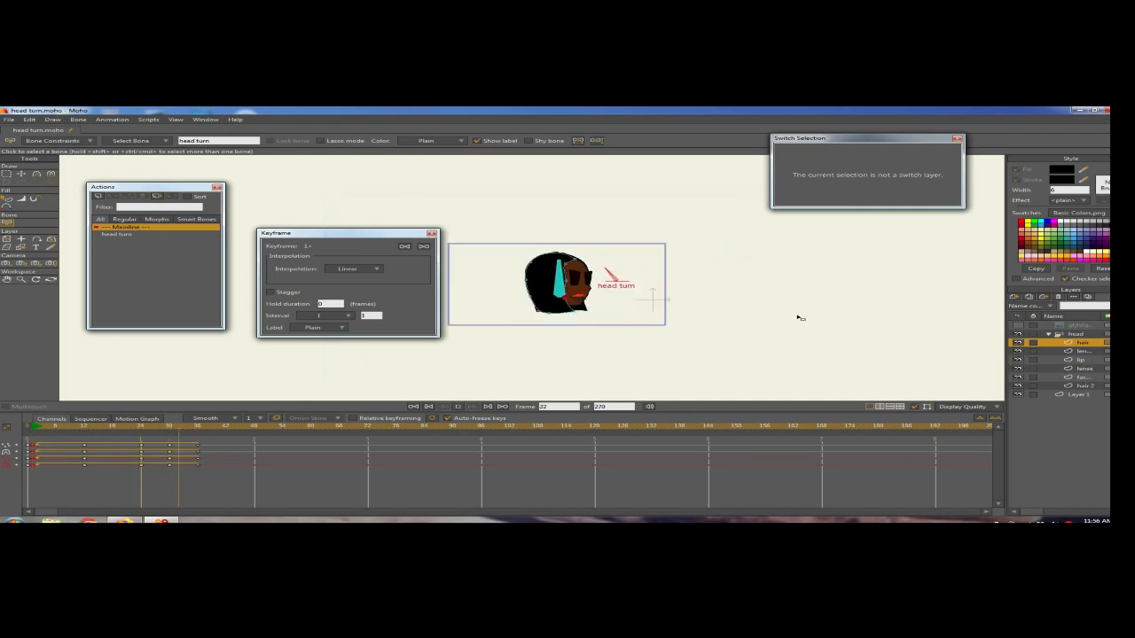
{"action": "left_click", "coordinate": [1072, 335]}
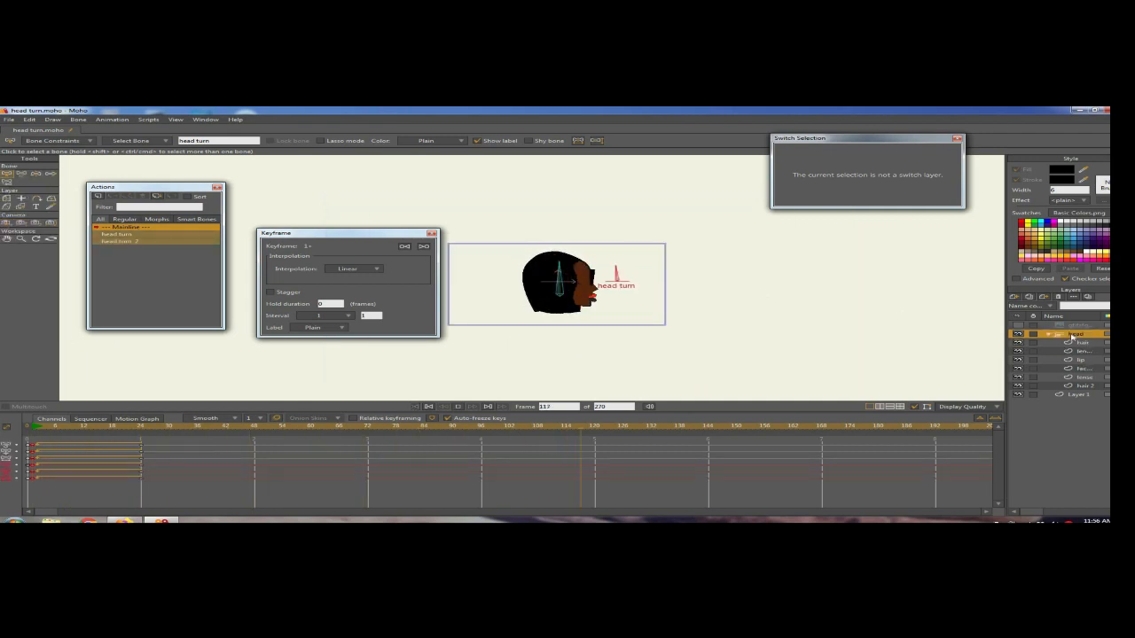
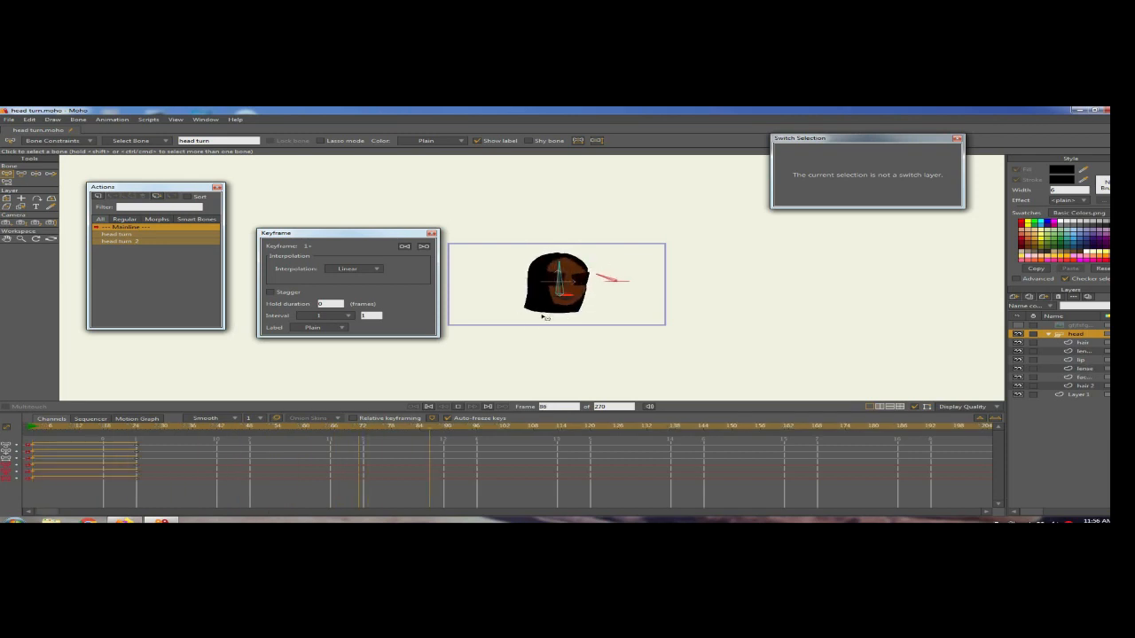
{"action": "left_click", "coordinate": [462, 408]}
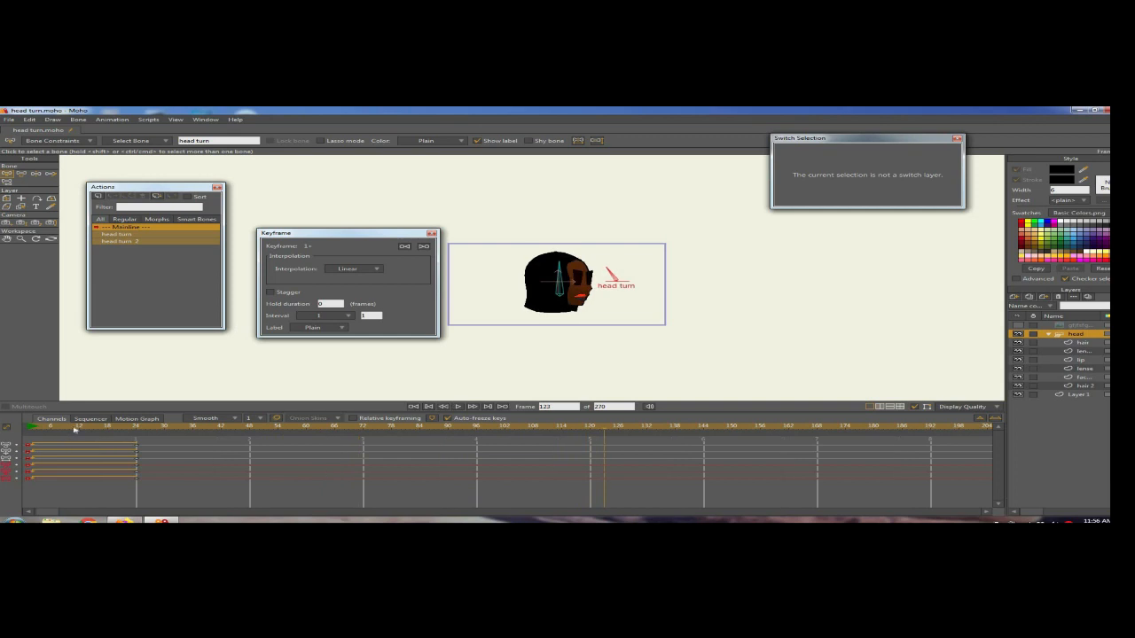
Step: At frame 12, pull the lower front corner of the hair 2 layer outward past the chin with Transform Points
{"action": "left_click", "coordinate": [79, 429]}
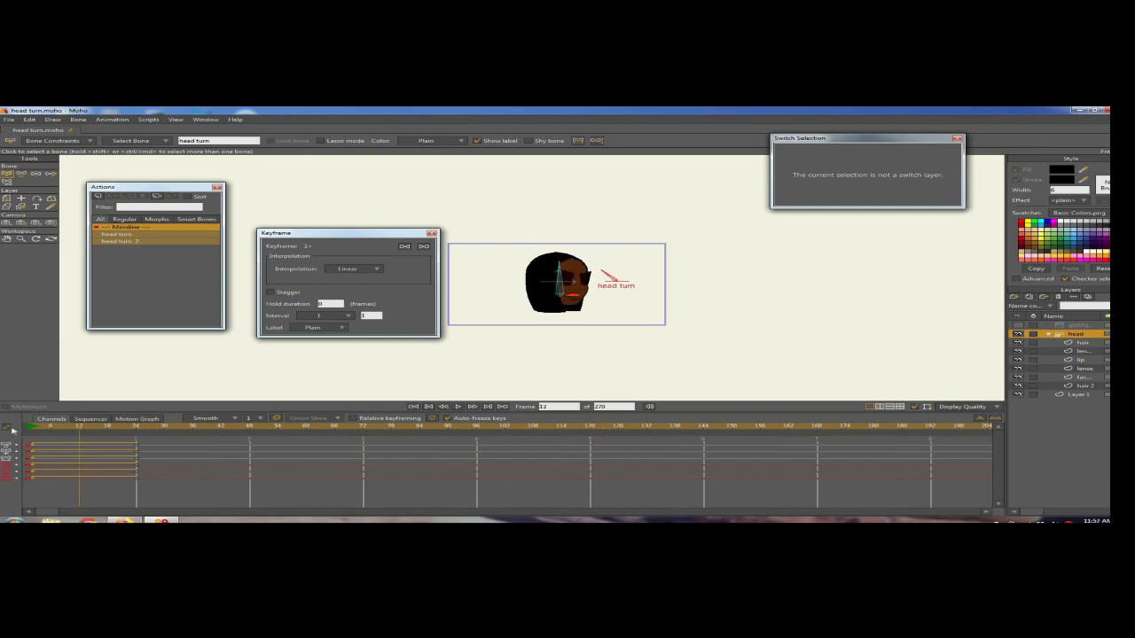
{"action": "left_click", "coordinate": [84, 427]}
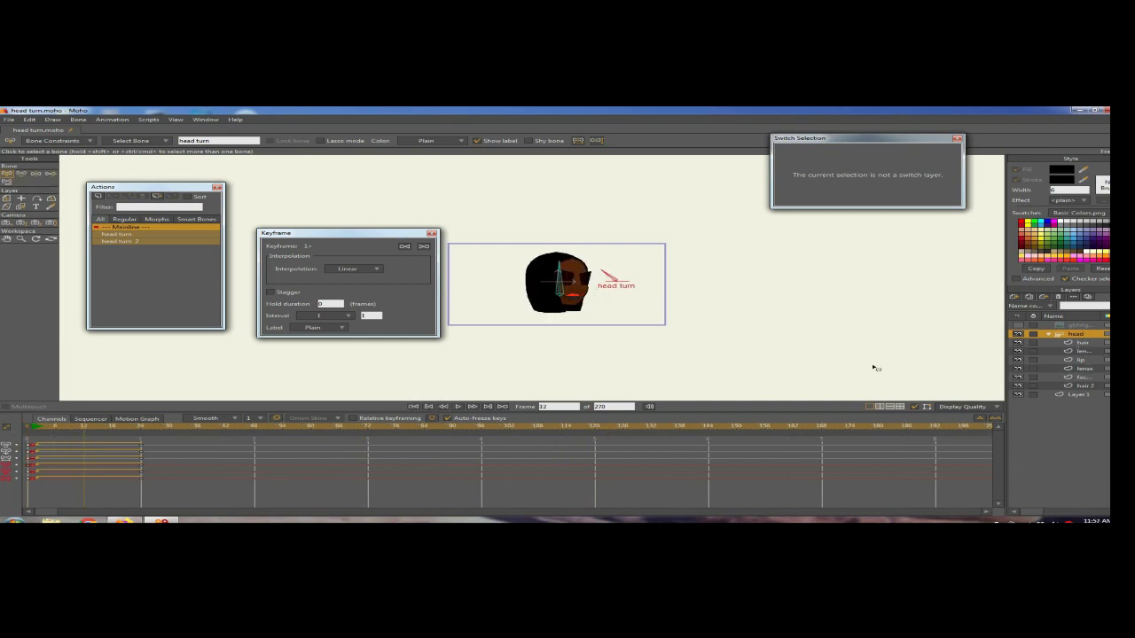
{"action": "left_click", "coordinate": [1082, 343]}
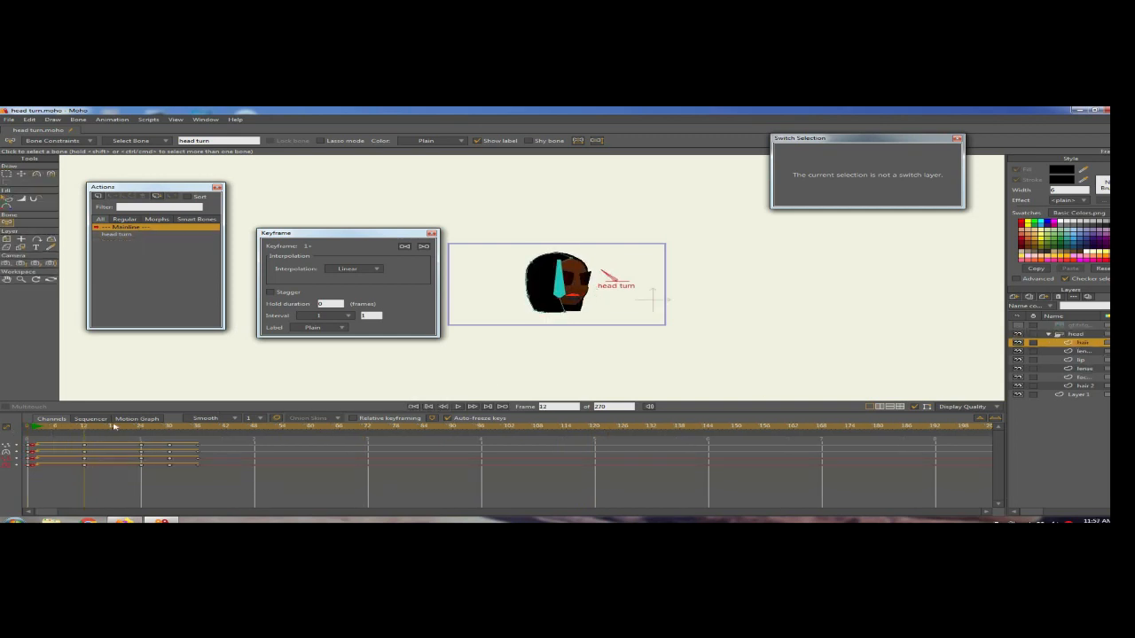
{"action": "left_click", "coordinate": [1082, 361]}
{"action": "left_click", "coordinate": [1083, 386]}
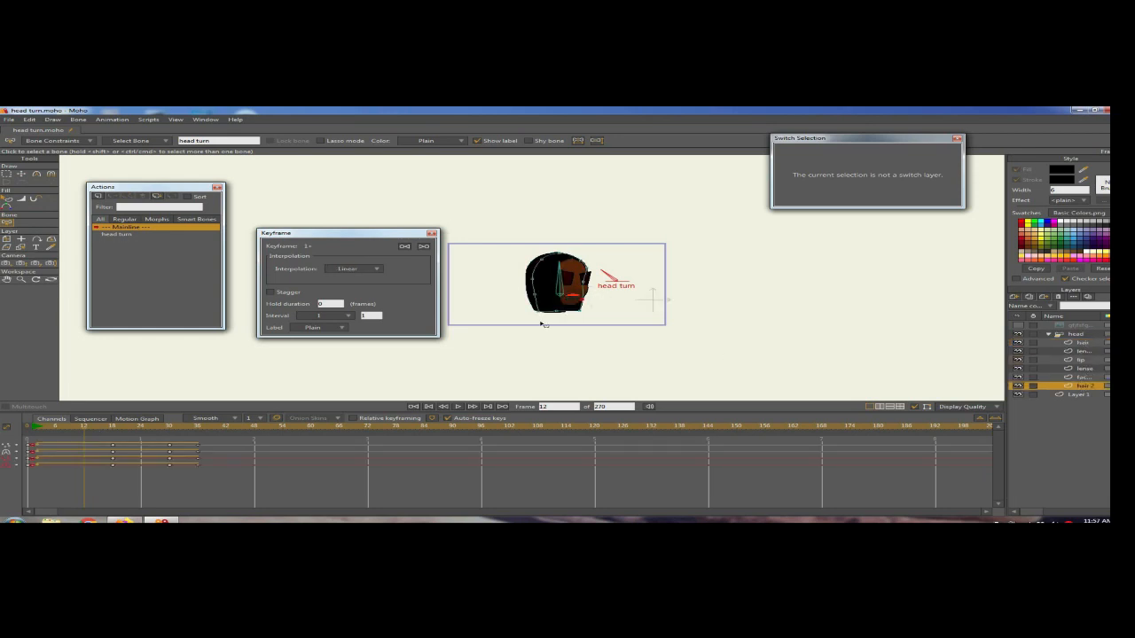
{"action": "scroll", "coordinate": [544, 325], "scroll_direction": "up", "scroll_amount": 4}
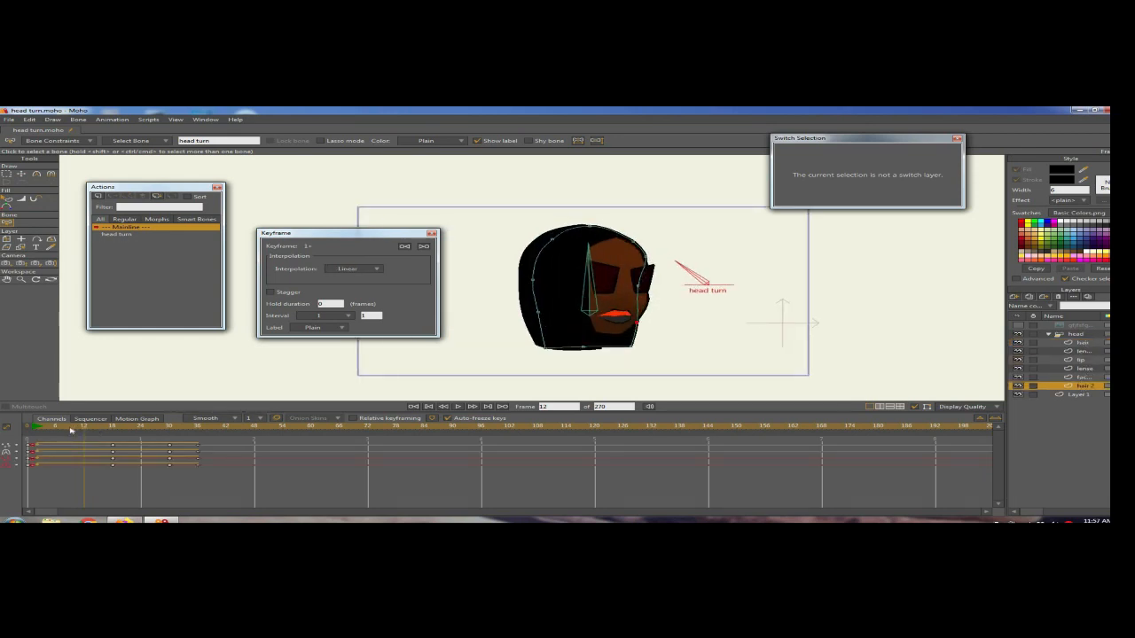
{"action": "left_click_drag", "start_coordinate": [71, 430], "coordinate": [83, 435]}
{"action": "left_click", "coordinate": [22, 174]}
{"action": "mouse_move", "coordinate": [696, 344]}
{"action": "left_mouse_down"}
{"action": "mouse_move", "coordinate": [710, 342]}
{"action": "mouse_move", "coordinate": [670, 321]}
{"action": "mouse_move", "coordinate": [695, 346]}
{"action": "mouse_move", "coordinate": [674, 347]}
{"action": "left_mouse_up"}
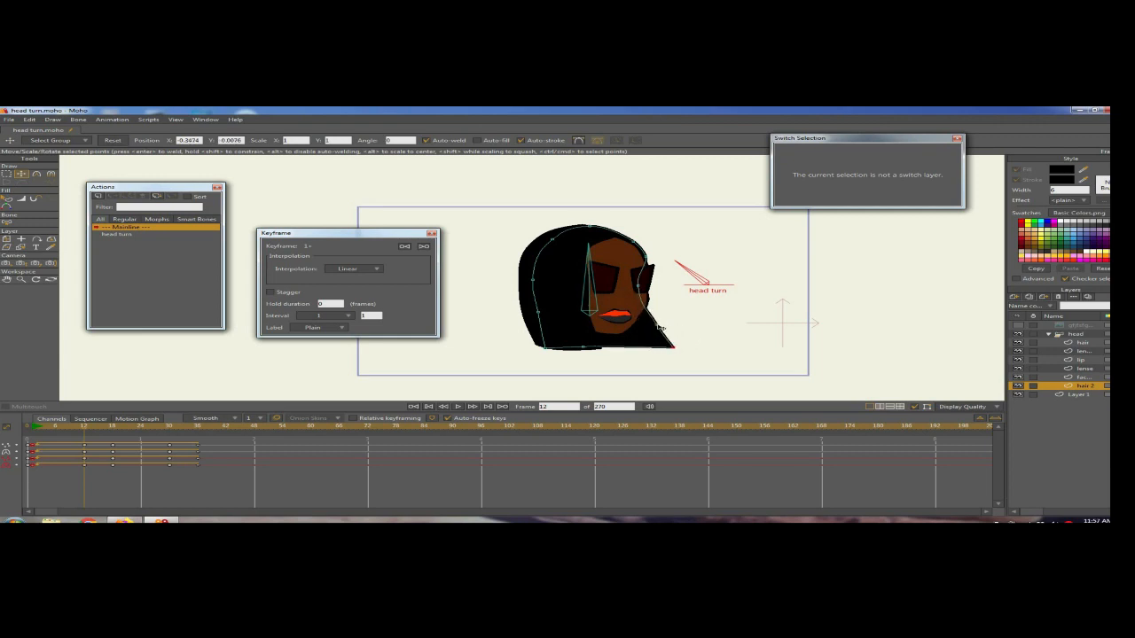
Step: Reshape the hair 2 layer's front edge and shift its lower back point inward at frame 12, and replay the head turn
{"action": "left_click_drag", "start_coordinate": [650, 294], "coordinate": [656, 323]}
{"action": "left_click_drag", "start_coordinate": [562, 342], "coordinate": [583, 346]}
{"action": "left_click", "coordinate": [583, 348]}
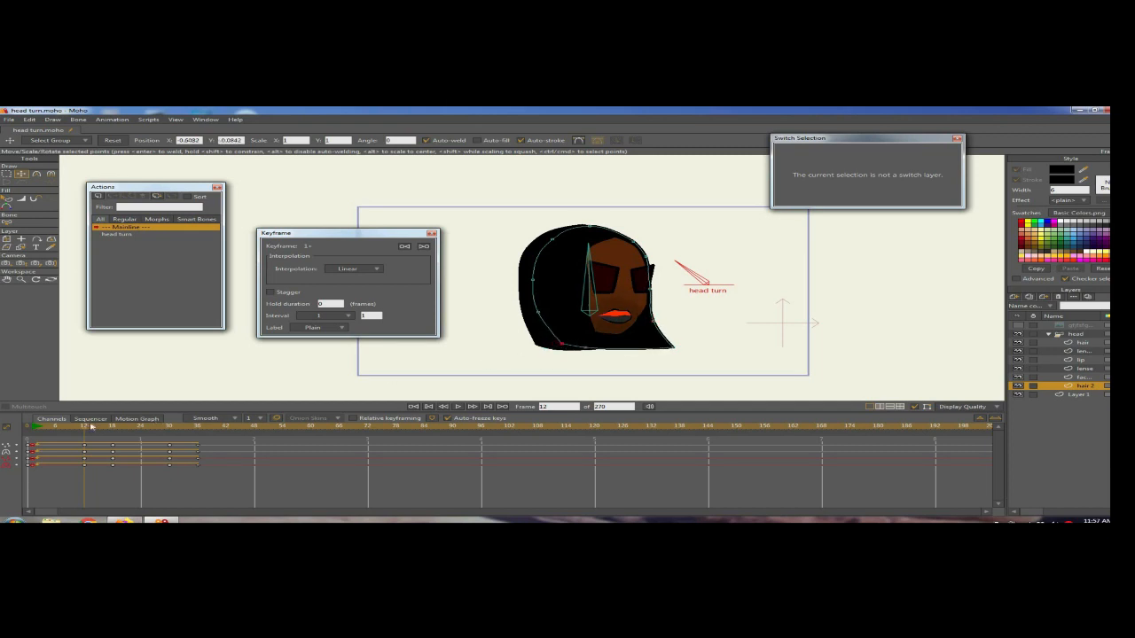
{"action": "left_click_drag", "start_coordinate": [120, 427], "coordinate": [471, 439]}
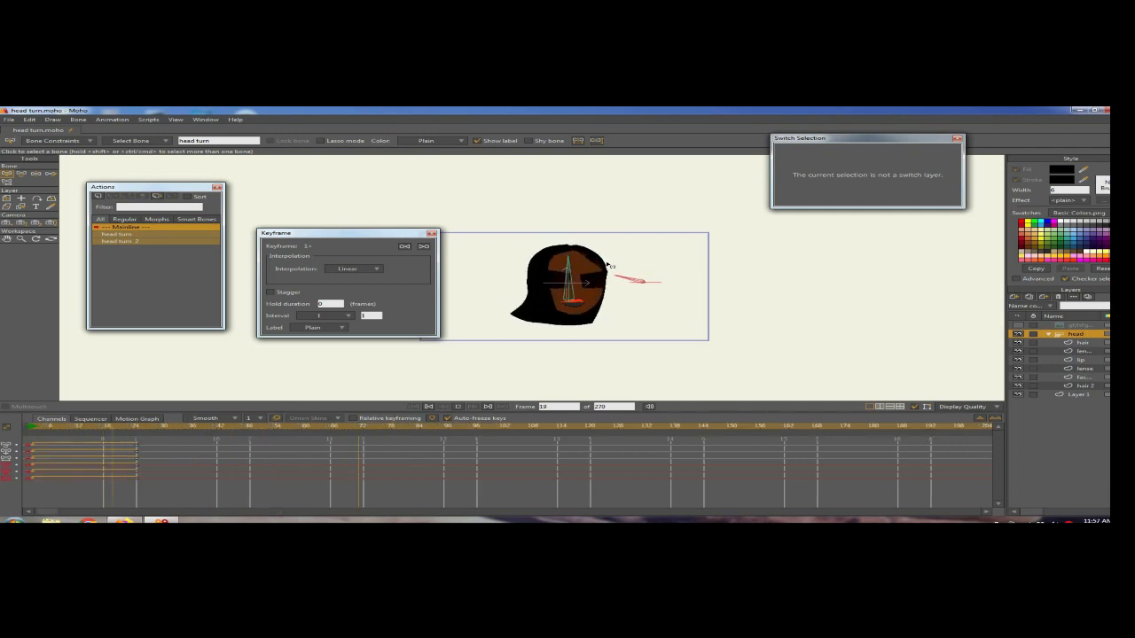
{"action": "left_click", "coordinate": [408, 409]}
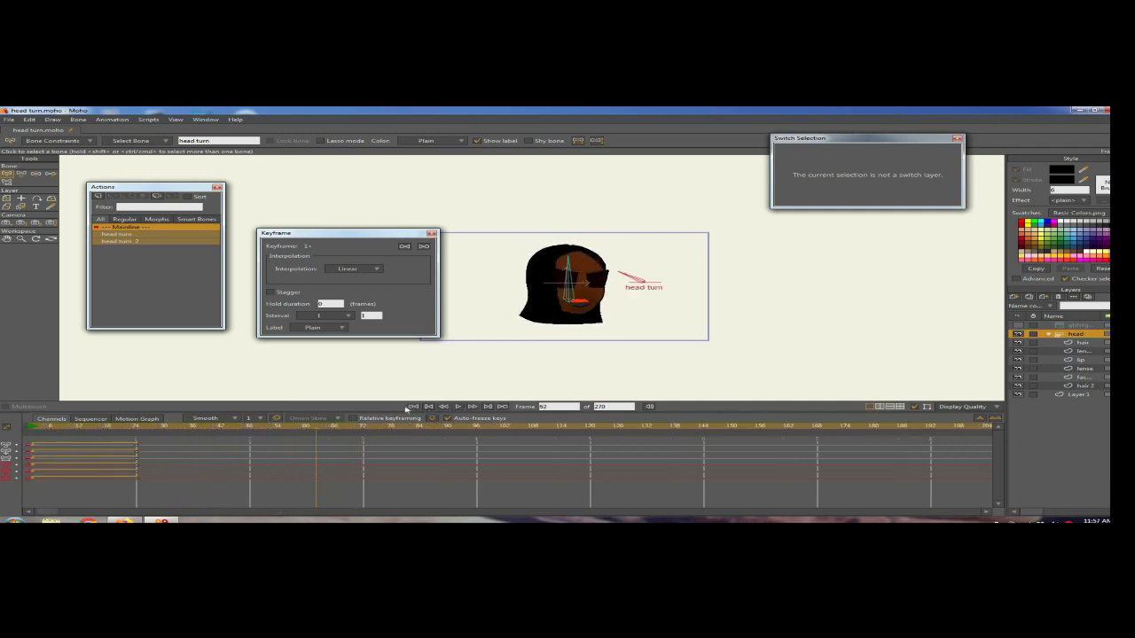
Step: Export the animation as an MP4 named "head turn tut .mp4" in the same folder as the project file
{"action": "left_click", "coordinate": [9, 119]}
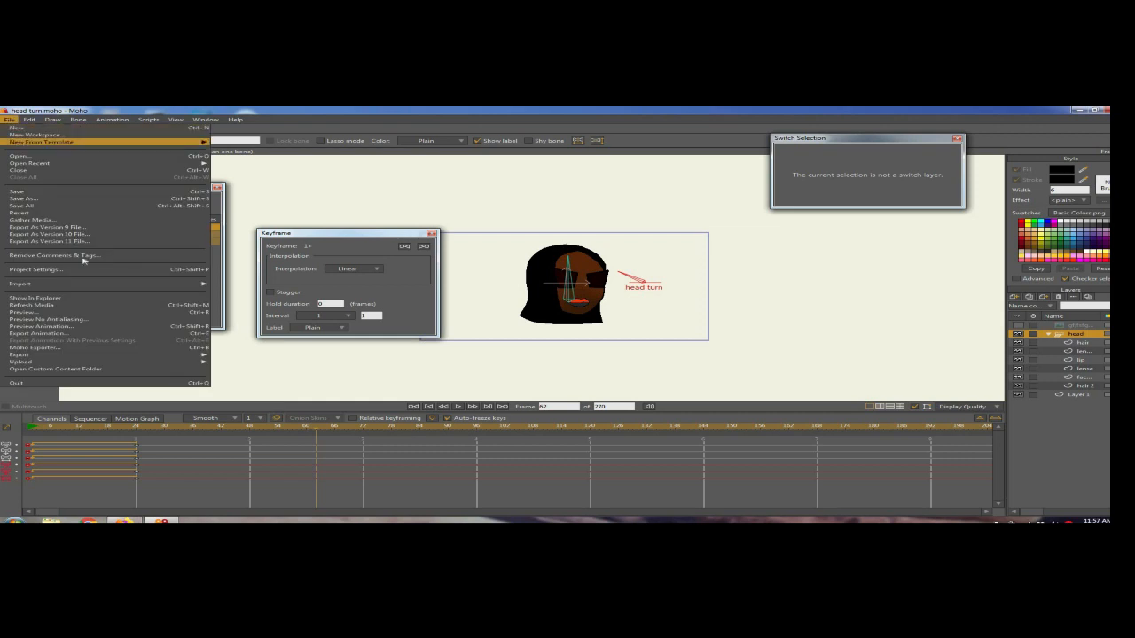
{"action": "mouse_move", "coordinate": [83, 284]}
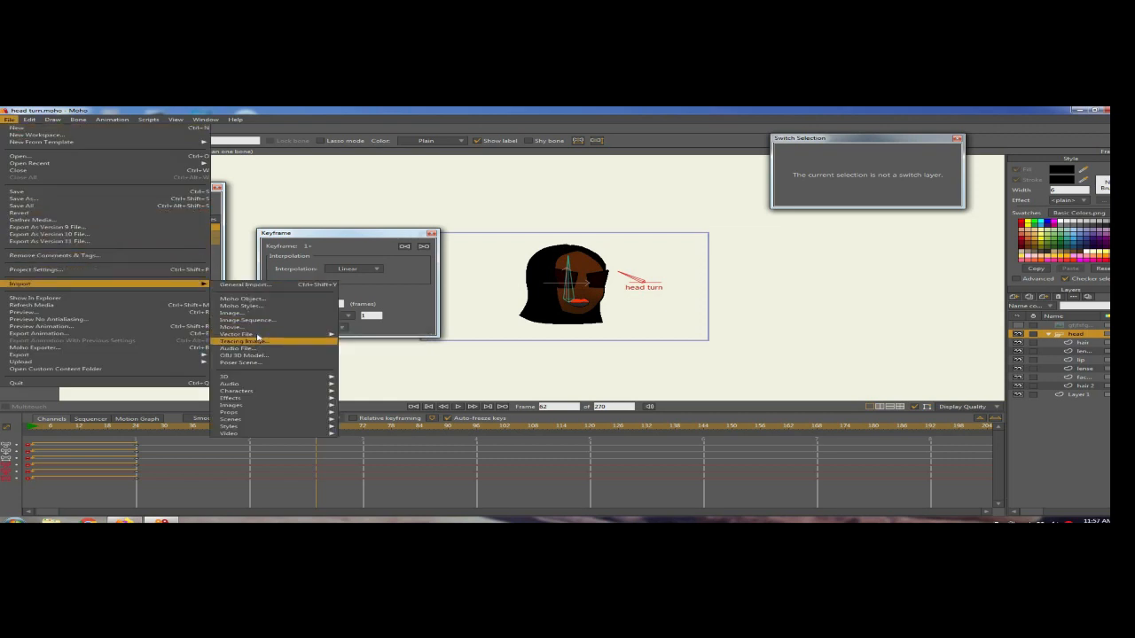
{"action": "left_click", "coordinate": [56, 334]}
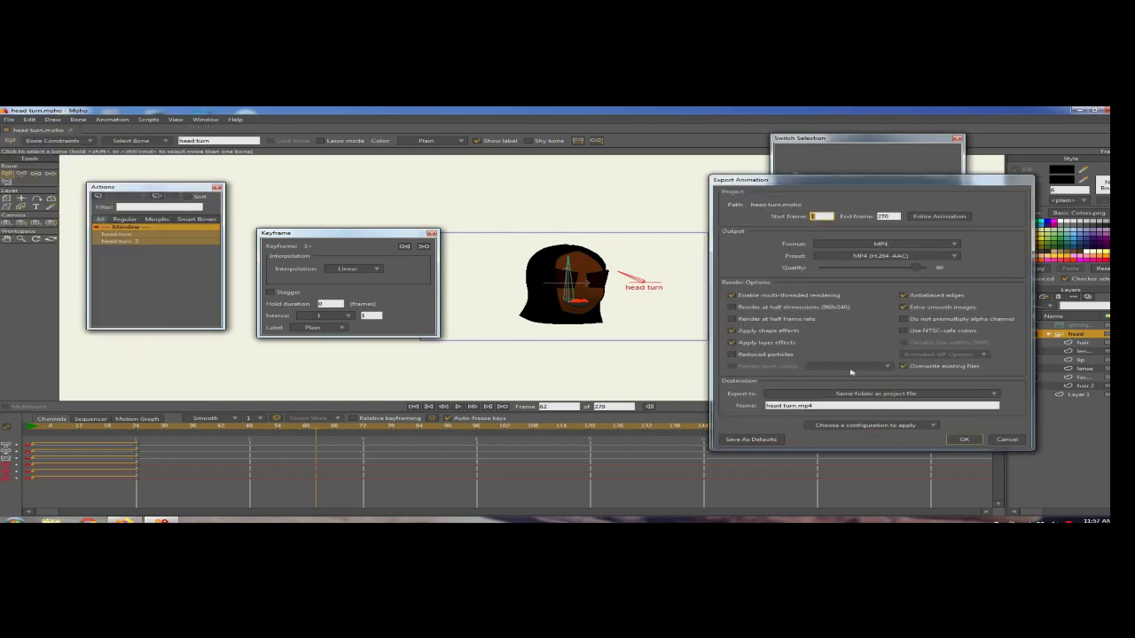
{"action": "left_click", "coordinate": [798, 406]}
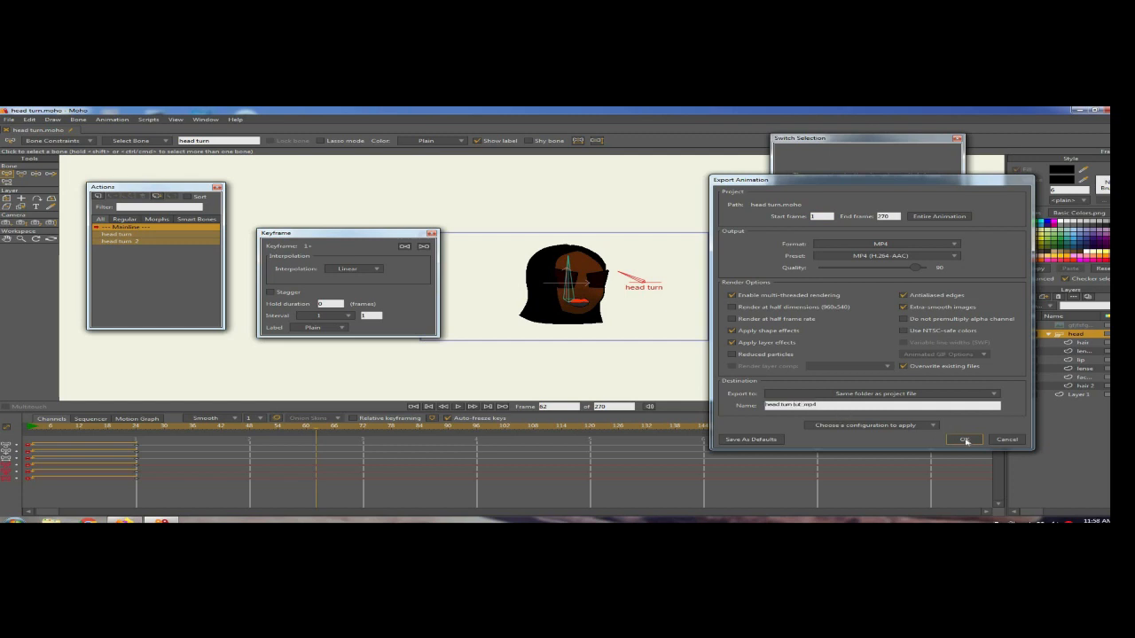
{"action": "left_click", "coordinate": [965, 439]}
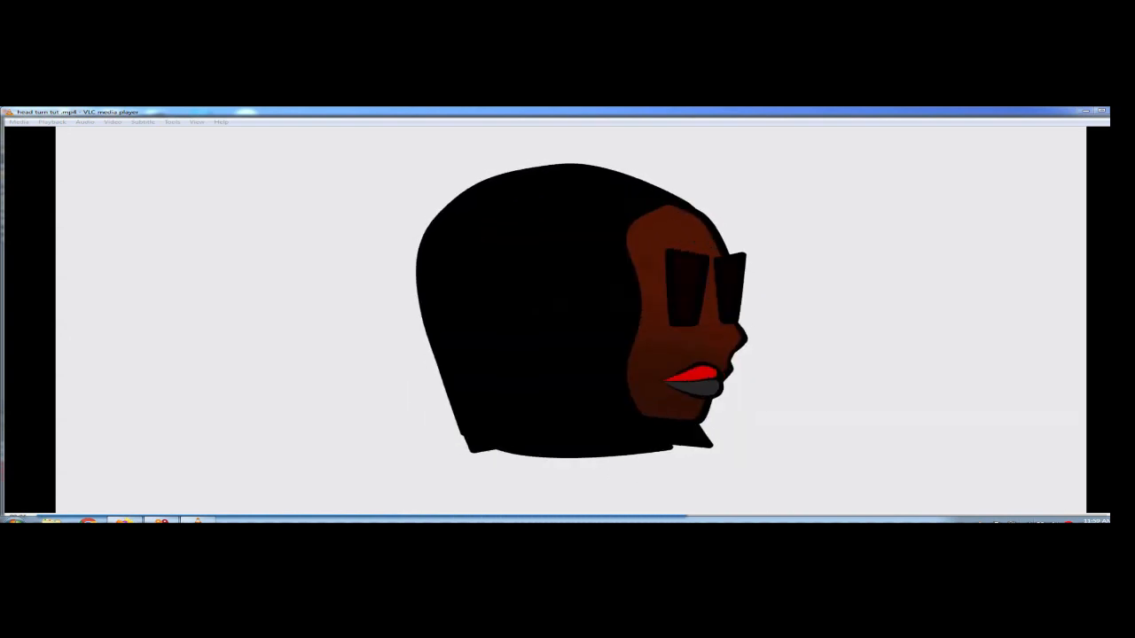
{"action": "left_click", "coordinate": [983, 522]}
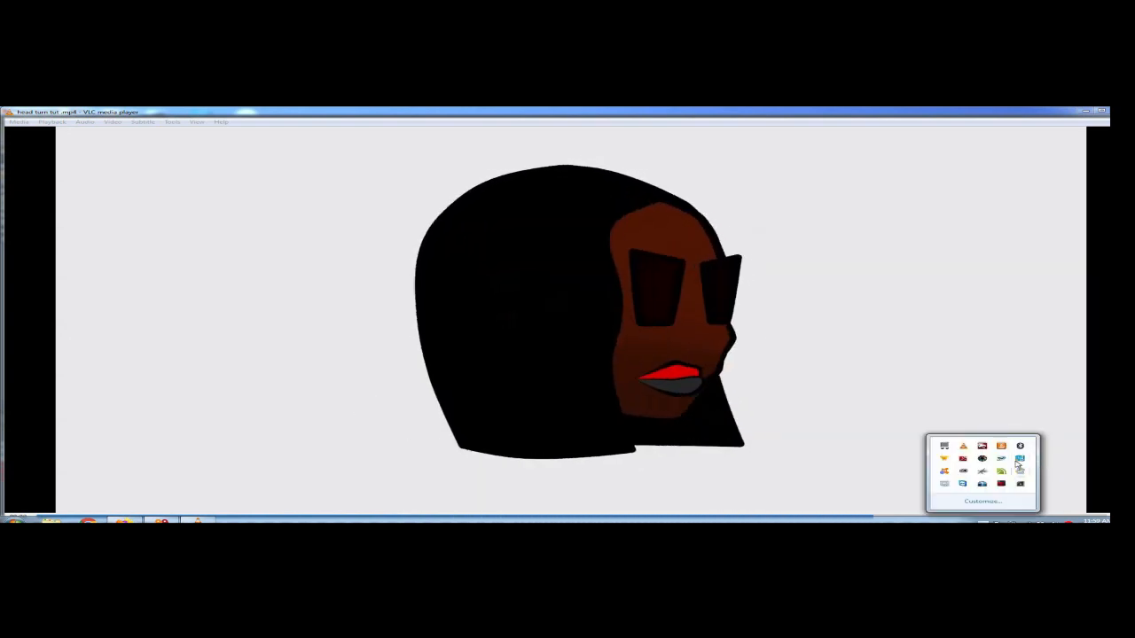
{"action": "right_click", "coordinate": [946, 487]}
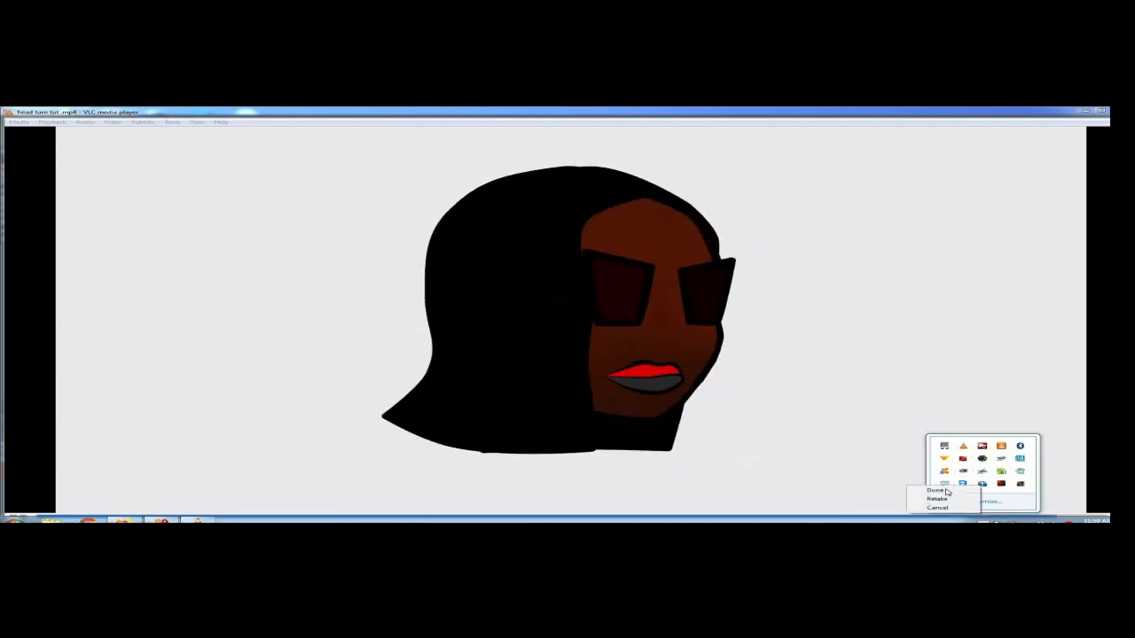